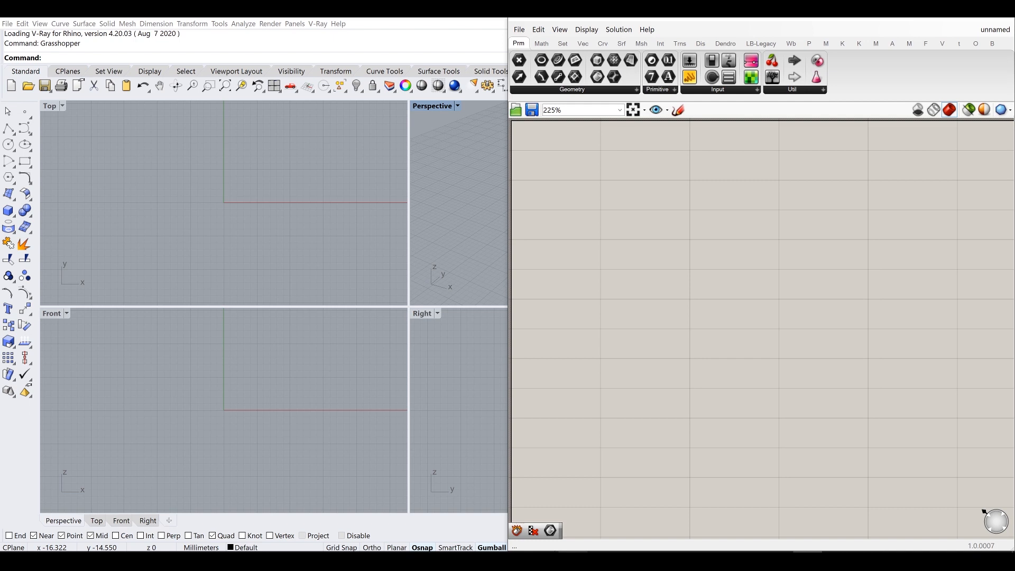
# Step: Maximize the Perspective viewport, frame the origin within it, and adjust the divider between the Rhino window and the Grasshopper canvas
pyautogui.doubleClick(423, 107)
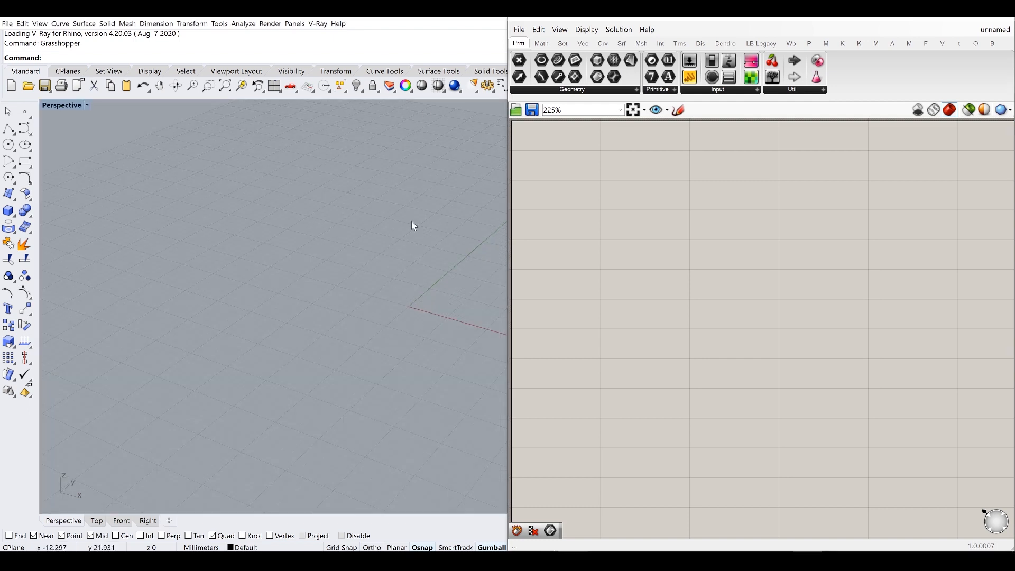
pyautogui.keyDown('shift'); pyautogui.moveTo(433, 263); pyautogui.dragTo(326, 259, button='right'); pyautogui.keyUp('shift')
pyautogui.scroll(2, 358, 227)
pyautogui.moveTo(506, 164); pyautogui.dragTo(643, 177)
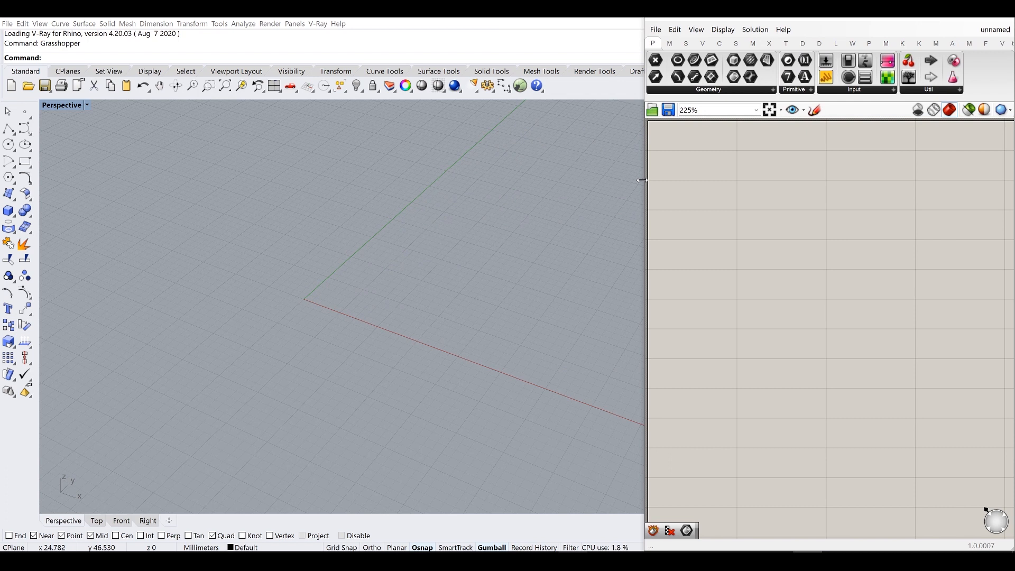
pyautogui.moveTo(642, 181); pyautogui.dragTo(531, 186)
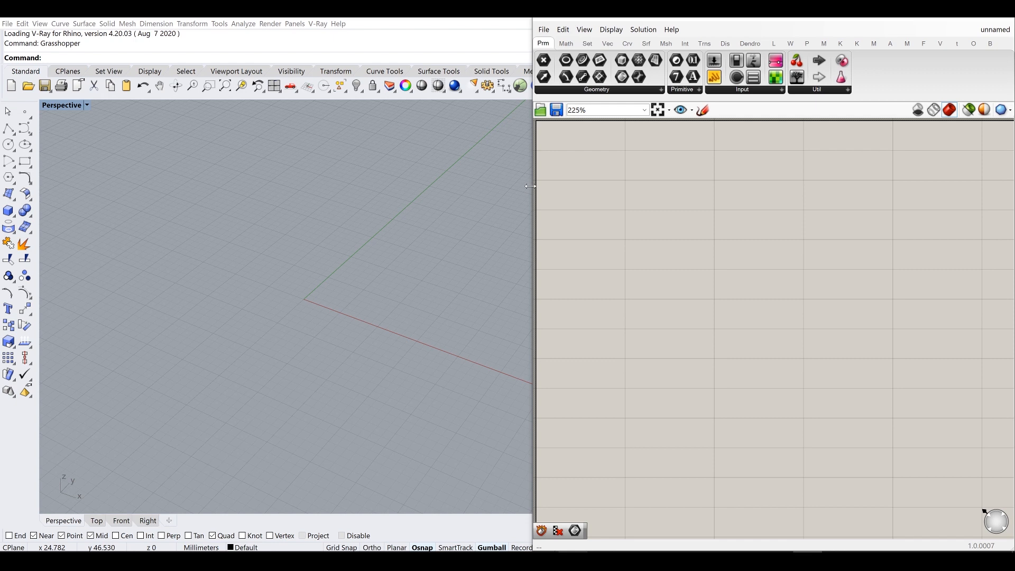
# Step: Add the Optimus topology optimisation solver component to the canvas and position it
pyautogui.click(957, 46)
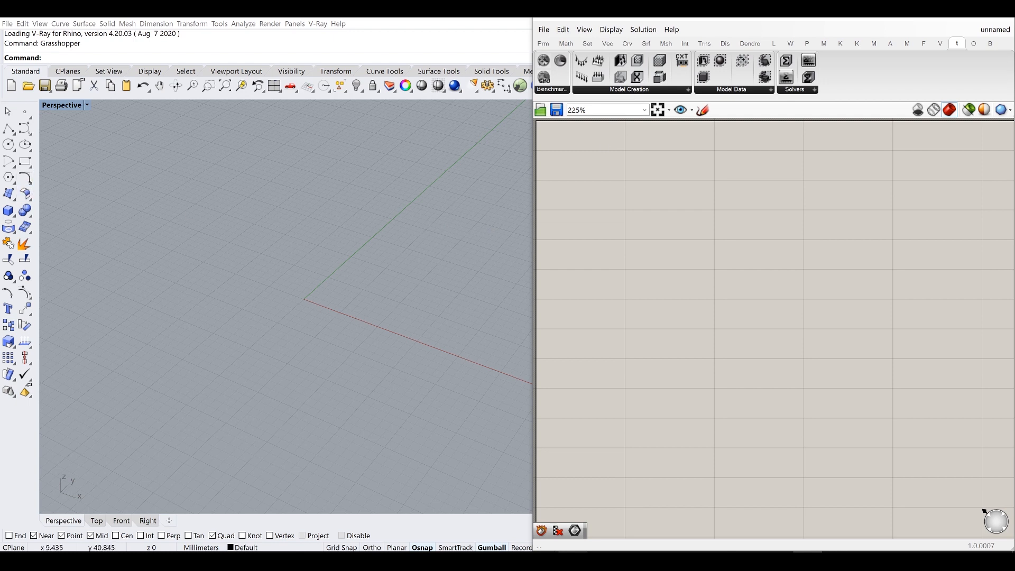
pyautogui.click(623, 91)
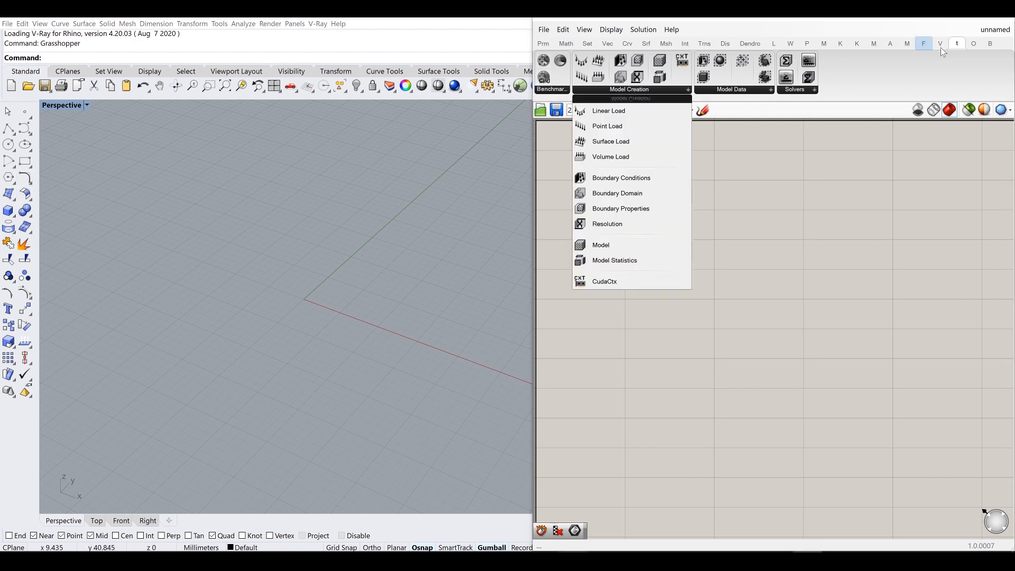
pyautogui.click(793, 92)
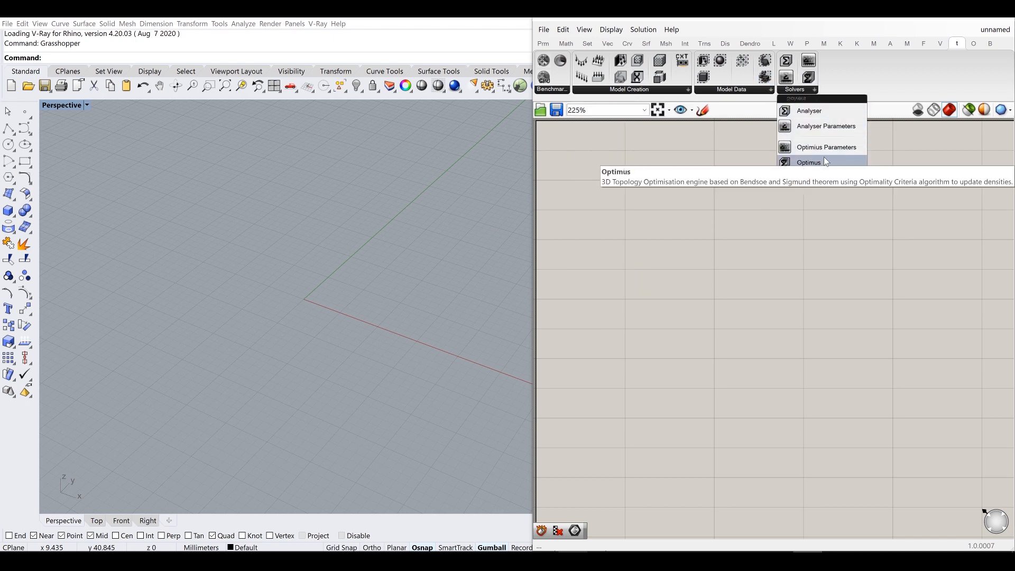
pyautogui.moveTo(824, 161); pyautogui.dragTo(903, 250)
pyautogui.scroll(-3, 762, 277)
pyautogui.moveTo(795, 272); pyautogui.dragTo(752, 260, button='right')
pyautogui.moveTo(746, 231); pyautogui.dragTo(910, 282)
pyautogui.moveTo(906, 288); pyautogui.dragTo(856, 261, button='right')
pyautogui.scroll(4, 856, 262)
pyautogui.moveTo(826, 219); pyautogui.dragTo(874, 242)
pyautogui.moveTo(810, 240); pyautogui.dragTo(760, 190, button='right')
# Step: Add a Boolean Toggle beside the Optimus solver and connect it to the Run input
pyautogui.doubleClick(782, 319)
pyautogui.write('togg')
pyautogui.press('Return')
pyautogui.scroll(3, 806, 313)
pyautogui.moveTo(849, 322); pyautogui.dragTo(759, 226)
pyautogui.moveTo(757, 327); pyautogui.dragTo(651, 228)
pyautogui.moveTo(719, 272); pyautogui.dragTo(783, 320, button='right')
pyautogui.doubleClick(748, 323)
pyautogui.write('butto')
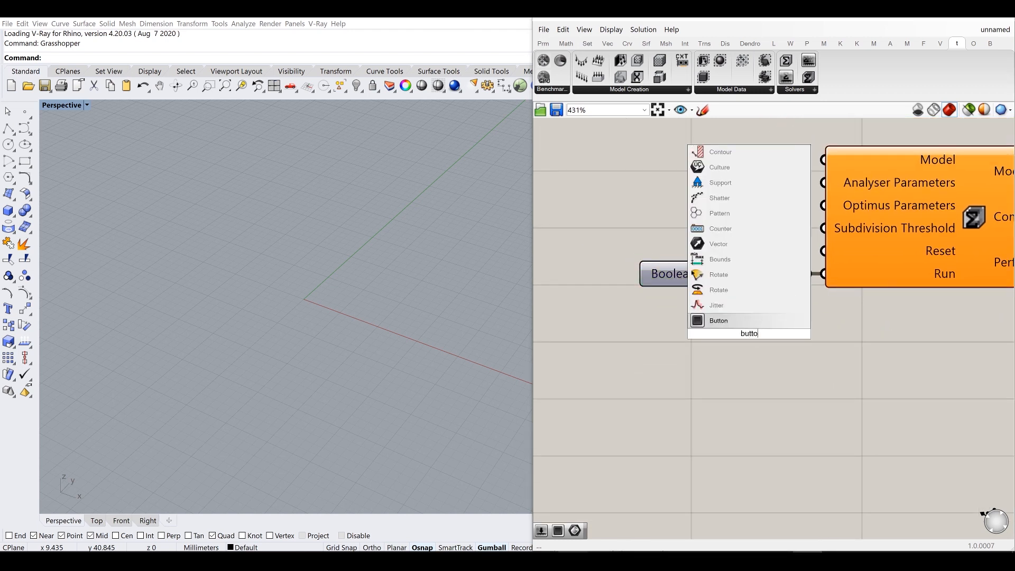
pyautogui.click(772, 310)
pyautogui.click(762, 340)
pyautogui.press('Delete')
# Step: Add a Button above the Boolean Toggle and connect it to the solver's Reset input
pyautogui.doubleClick(750, 360)
pyautogui.write('butto')
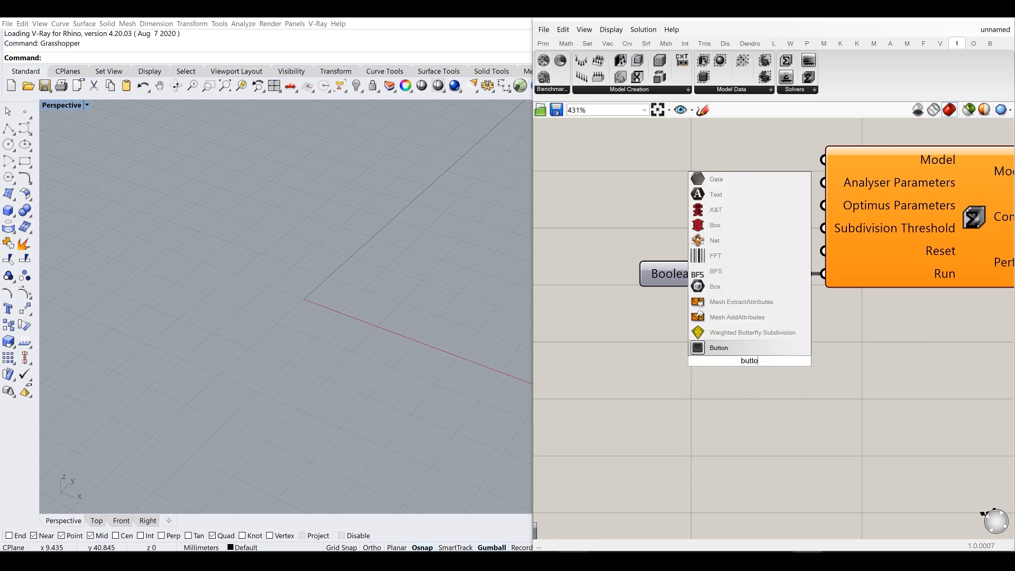
pyautogui.press('Return')
pyautogui.moveTo(734, 360); pyautogui.dragTo(711, 244)
pyautogui.moveTo(788, 245); pyautogui.dragTo(823, 250)
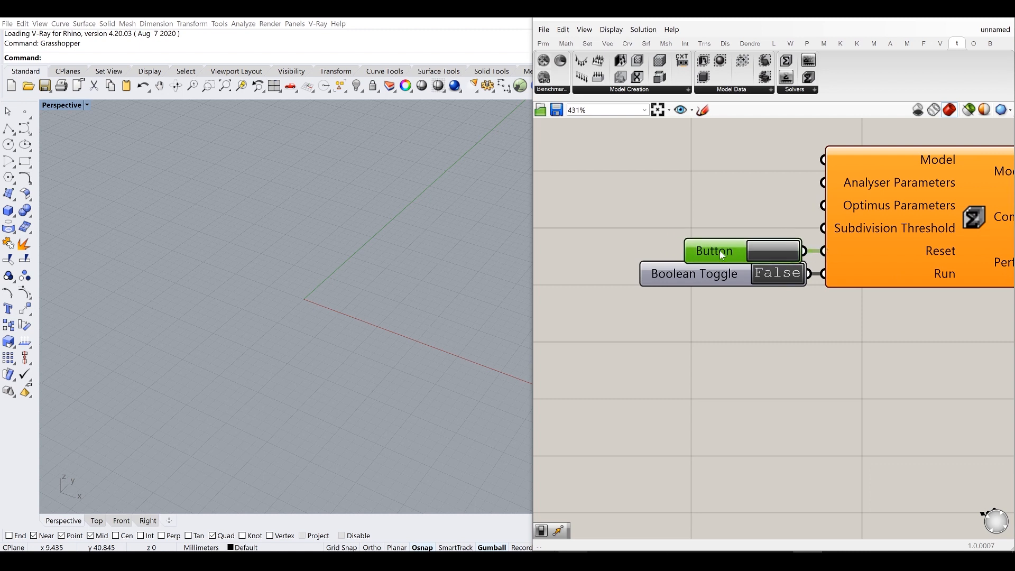
pyautogui.click(723, 326)
# Step: Add an Optimus Parameters component and connect it to the solver's Optimus Parameters input
pyautogui.moveTo(698, 268); pyautogui.dragTo(729, 332, button='right')
pyautogui.doubleClick(625, 245)
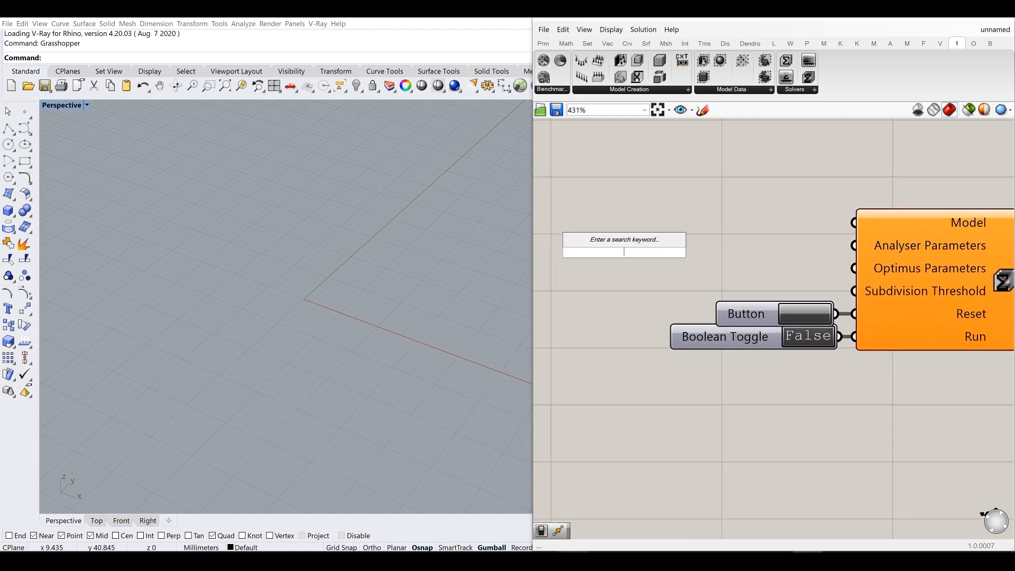
pyautogui.write('opti')
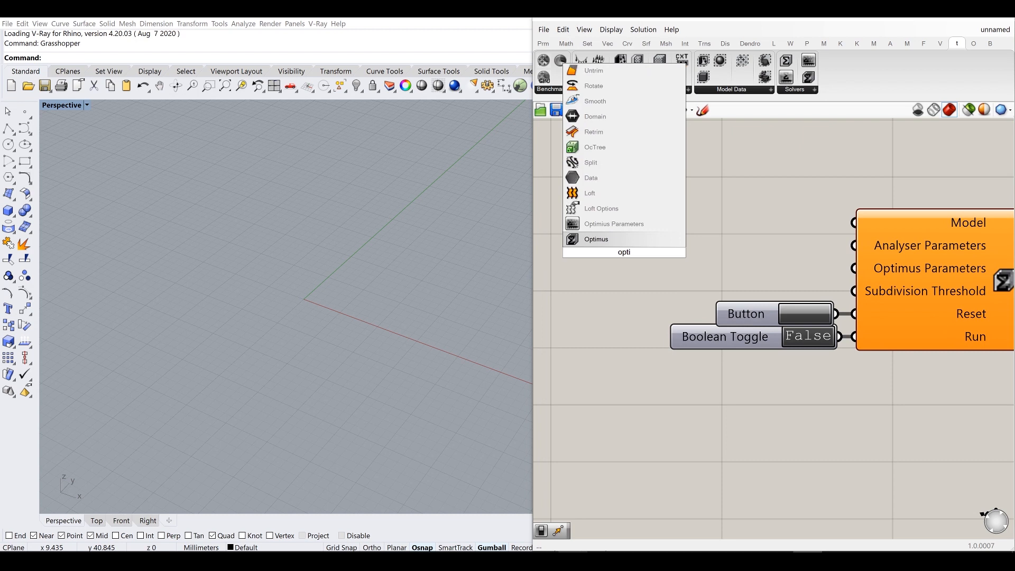
pyautogui.click(630, 240)
pyautogui.moveTo(773, 252); pyautogui.dragTo(854, 268)
pyautogui.moveTo(700, 249); pyautogui.dragTo(560, 262)
# Step: Add an Analyser Parameters component above the optimisation parameters and connect it to the solver's Analyser Parameters input
pyautogui.scroll(-3, 693, 259)
pyautogui.doubleClick(693, 258)
pyautogui.write('ana')
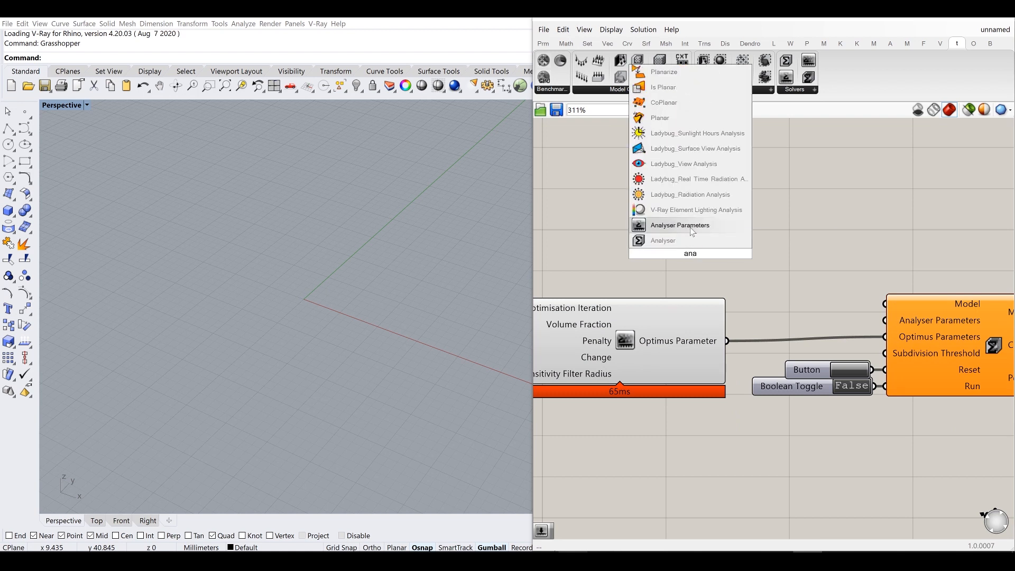
pyautogui.click(680, 225)
pyautogui.moveTo(718, 264); pyautogui.dragTo(883, 320)
pyautogui.moveTo(680, 268); pyautogui.dragTo(671, 275)
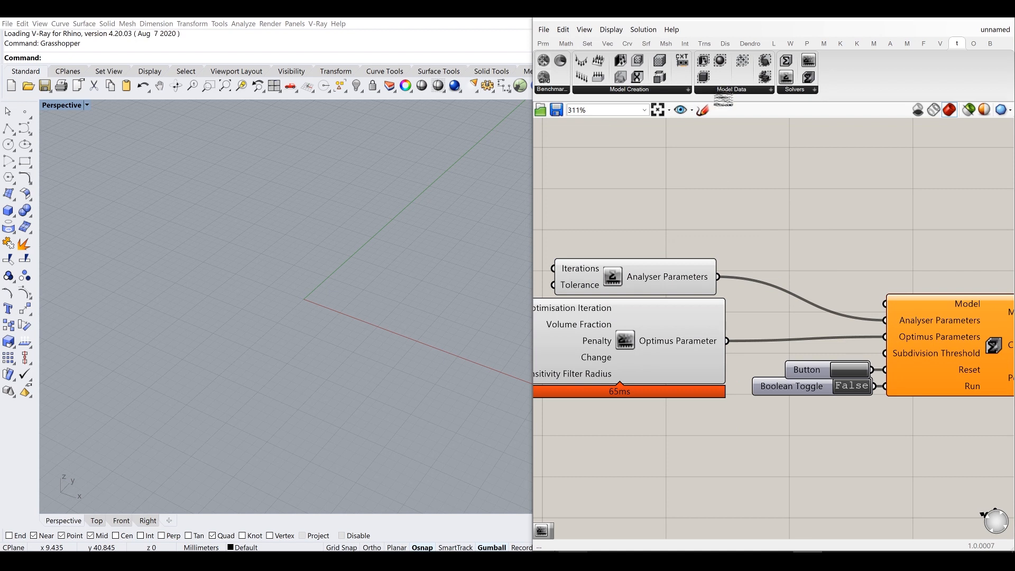
# Step: Add the Model component and place it above the Analyser Parameters component
pyautogui.click(730, 90)
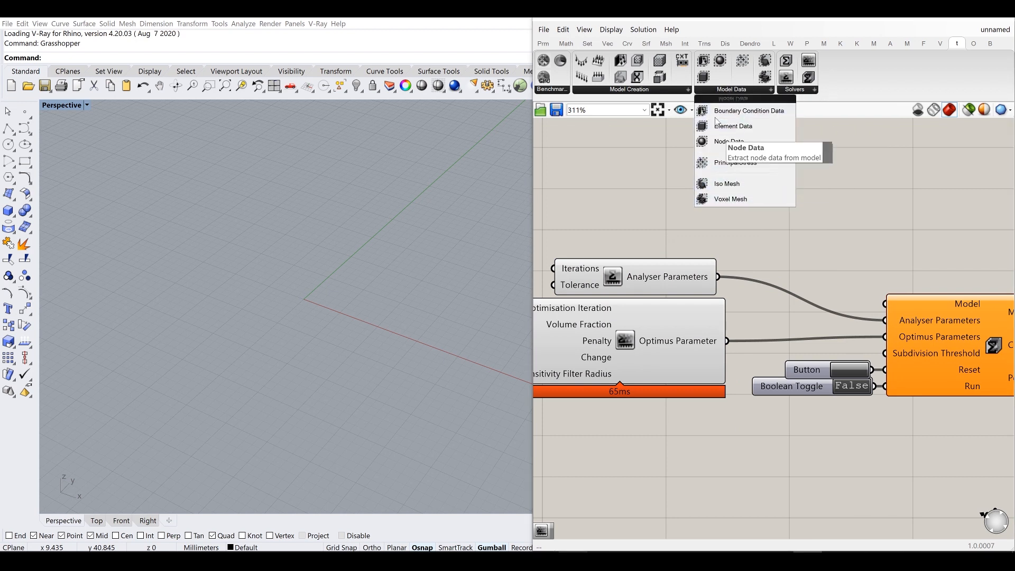
pyautogui.click(630, 90)
pyautogui.moveTo(624, 241); pyautogui.dragTo(712, 164)
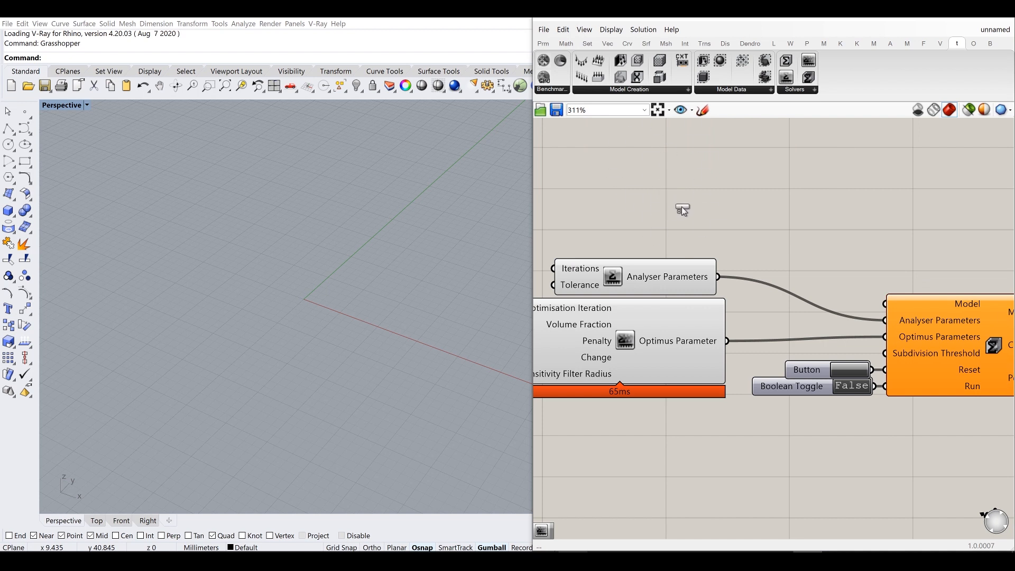
pyautogui.moveTo(676, 201); pyautogui.dragTo(676, 200)
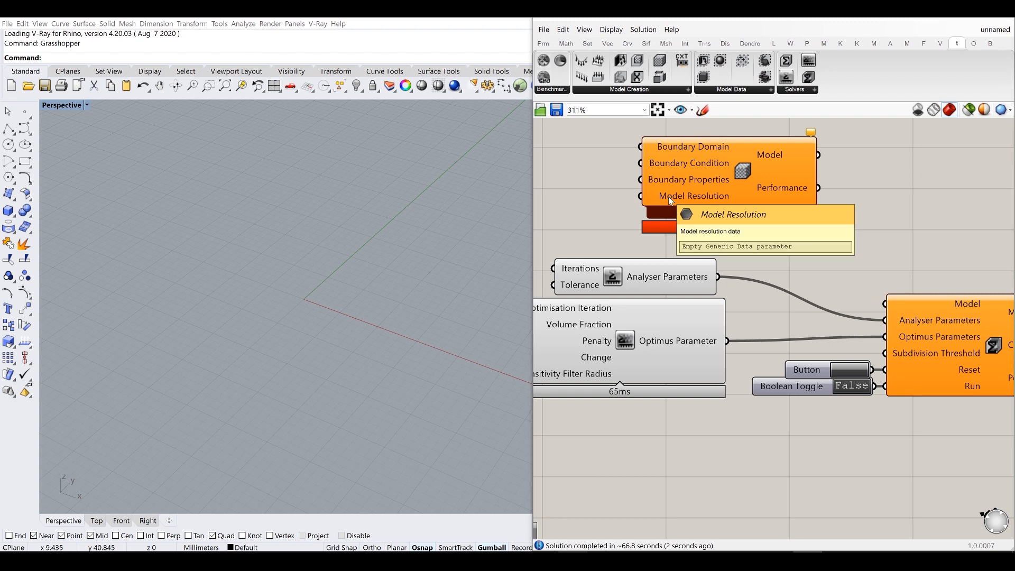
pyautogui.moveTo(743, 184); pyautogui.dragTo(659, 191)
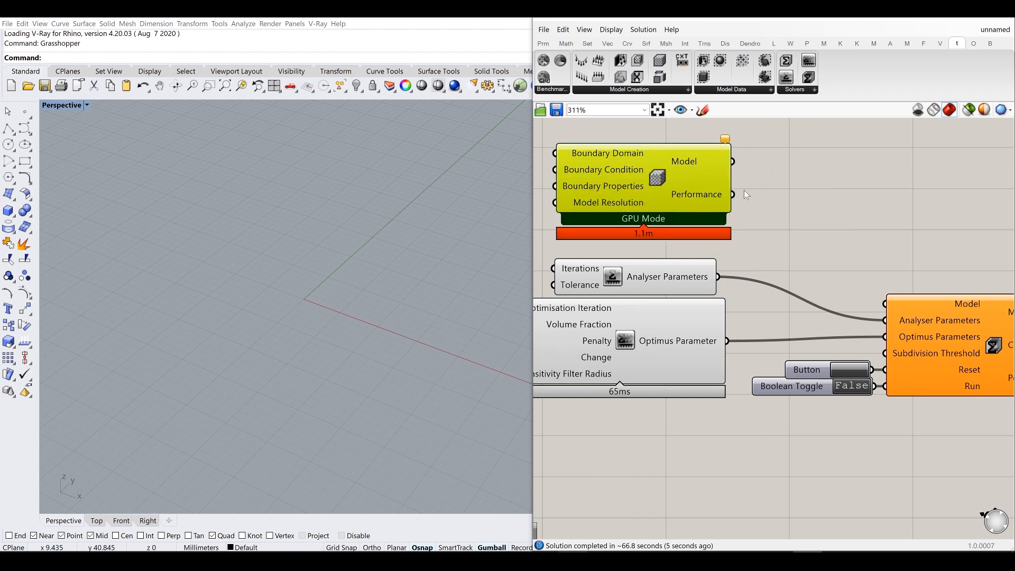
# Step: Connect the Model component's Model output to the Optimus solver's Model input
pyautogui.scroll(3, 745, 205)
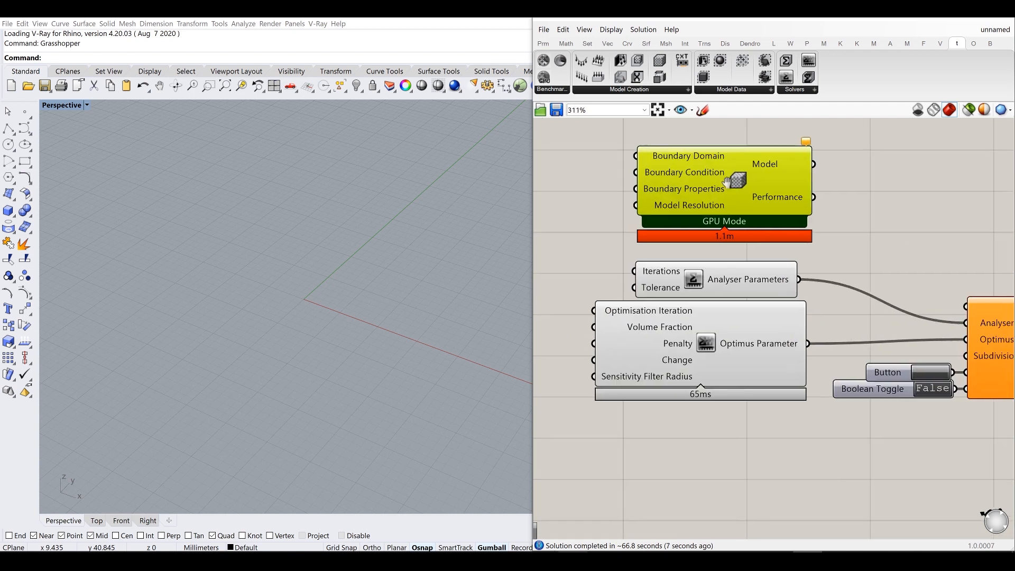
pyautogui.scroll(1, 704, 212)
pyautogui.scroll(-3, 709, 211)
pyautogui.moveTo(770, 228); pyautogui.dragTo(708, 223, button='right')
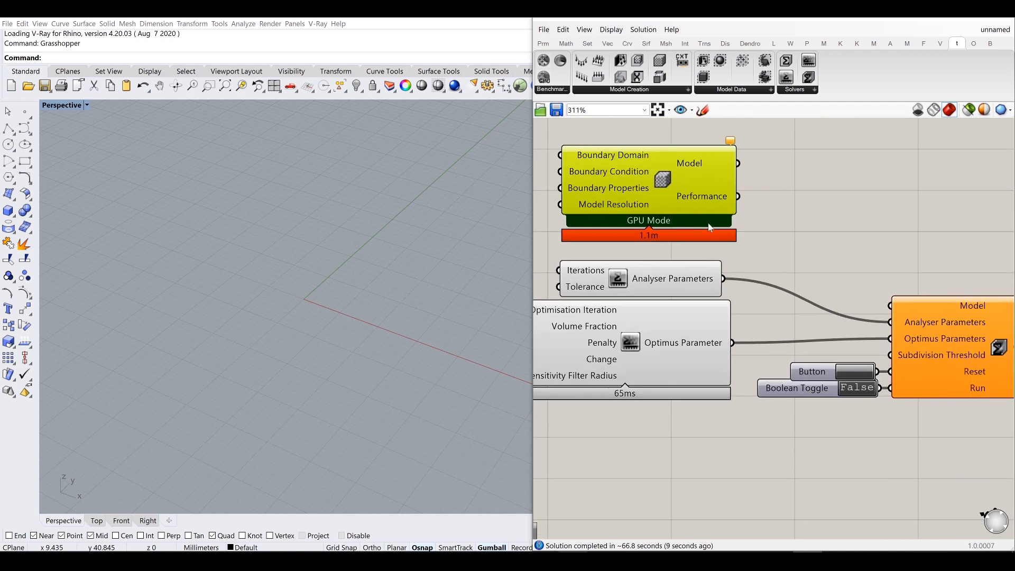
pyautogui.moveTo(826, 262); pyautogui.dragTo(726, 226, button='right')
pyautogui.scroll(-2, 729, 227)
pyautogui.moveTo(665, 153); pyautogui.dragTo(777, 255)
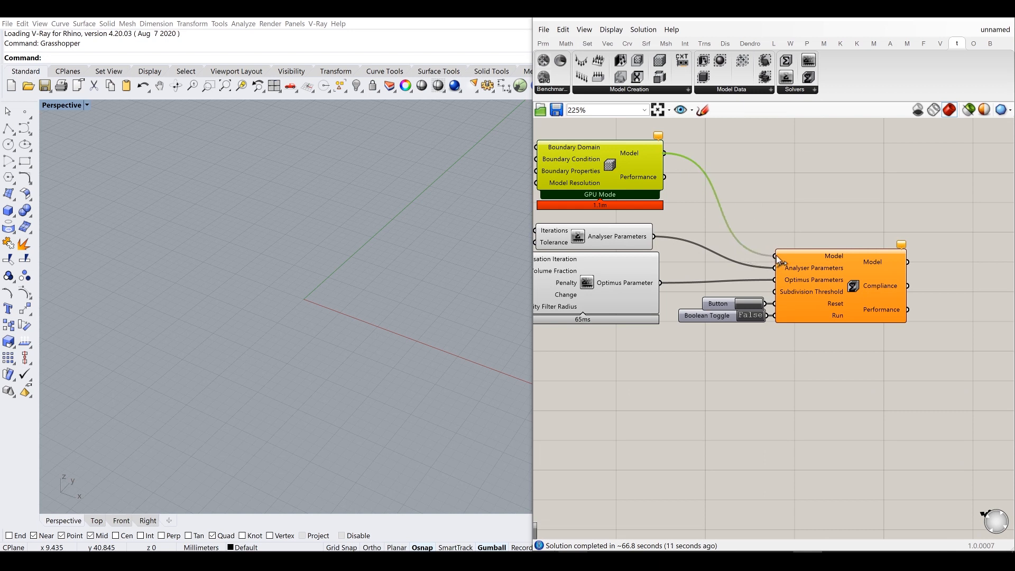
# Step: Move the Model component away from the analyser and optimisation parameter components to spread out the definition
pyautogui.moveTo(654, 192); pyautogui.dragTo(687, 207, button='right')
pyautogui.scroll(5, 687, 227)
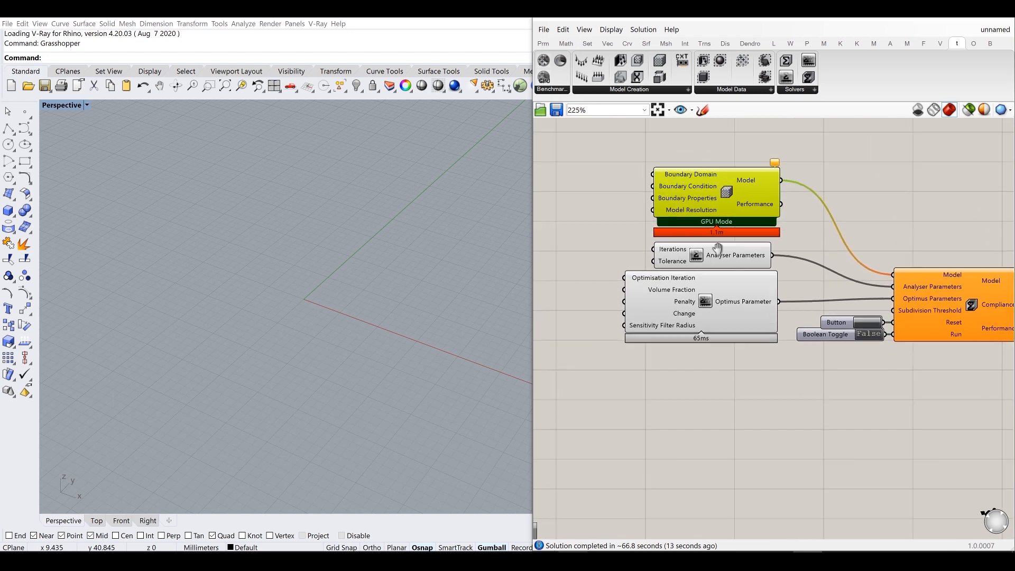
pyautogui.scroll(-4, 679, 238)
pyautogui.moveTo(577, 212); pyautogui.dragTo(756, 237, button='right')
pyautogui.moveTo(889, 240); pyautogui.dragTo(741, 233)
pyautogui.moveTo(688, 211); pyautogui.dragTo(788, 208, button='right')
pyautogui.moveTo(831, 228); pyautogui.dragTo(782, 216)
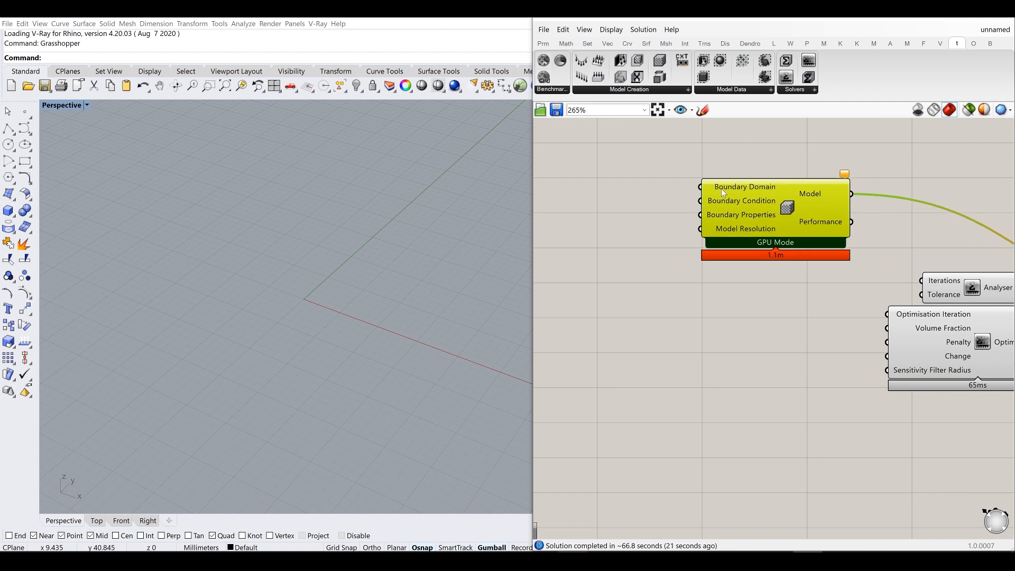
# Step: Shift the component group away from the canvas edge and bring the Model component closer to the parameter components
pyautogui.moveTo(716, 227); pyautogui.dragTo(786, 263, button='right')
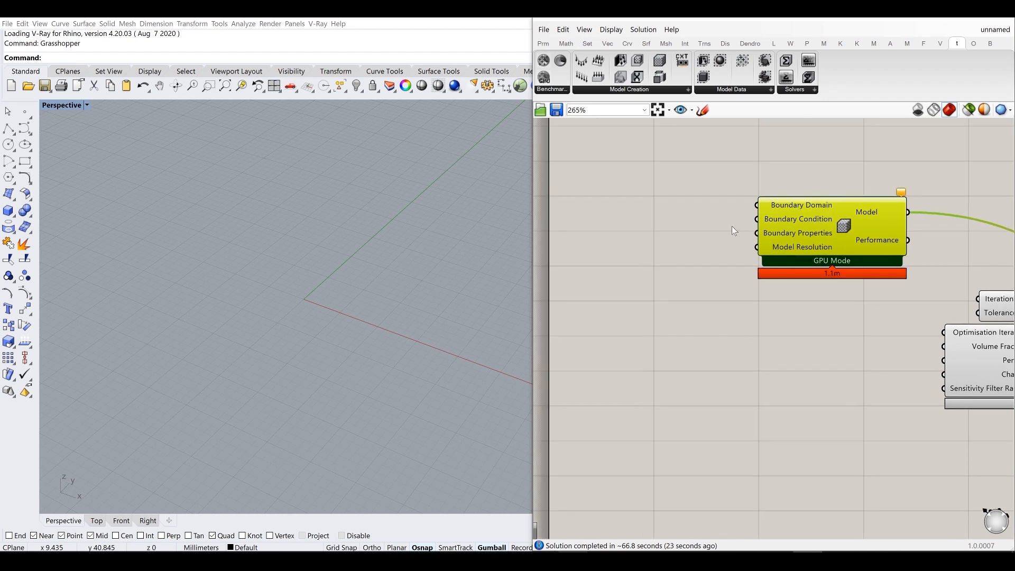
pyautogui.scroll(-5, 741, 235)
pyautogui.moveTo(942, 321); pyautogui.dragTo(740, 202)
pyautogui.moveTo(772, 242); pyautogui.dragTo(853, 253)
pyautogui.click(885, 252)
pyautogui.scroll(3, 884, 252)
pyautogui.moveTo(884, 251); pyautogui.dragTo(767, 232, button='right')
pyautogui.moveTo(718, 222); pyautogui.dragTo(757, 228)
pyautogui.click(674, 231)
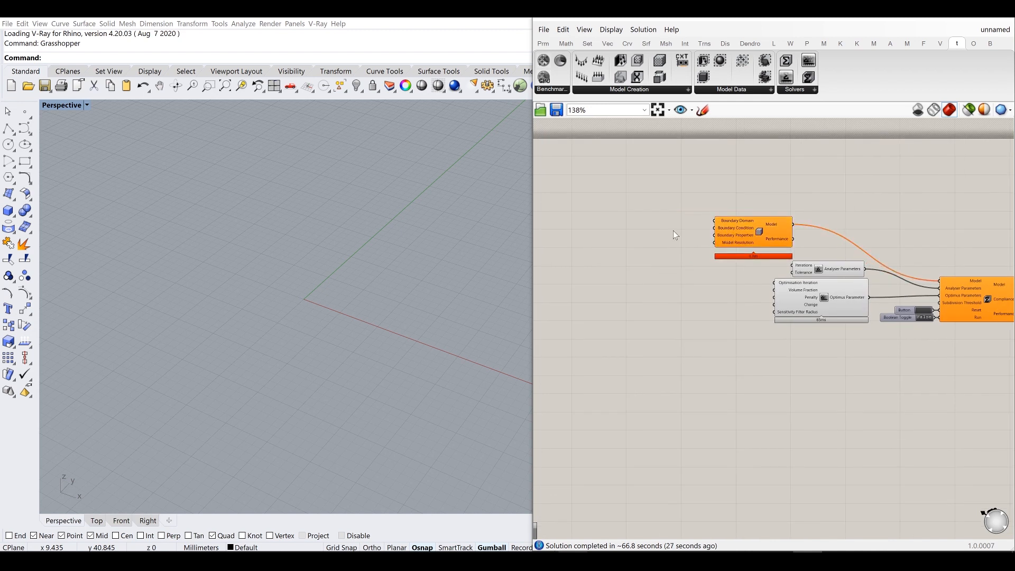
# Step: Add a Boundary Domain component ahead of the Model component and connect it to the Boundary Domain input
pyautogui.scroll(3, 744, 224)
pyautogui.moveTo(753, 224); pyautogui.dragTo(891, 218, button='right')
pyautogui.click(674, 90)
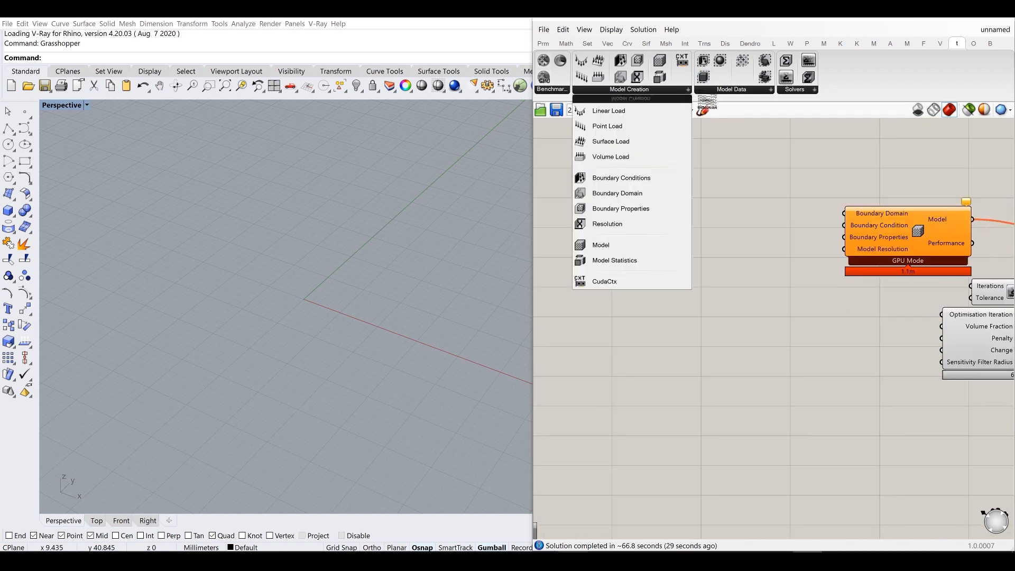
pyautogui.click(668, 195)
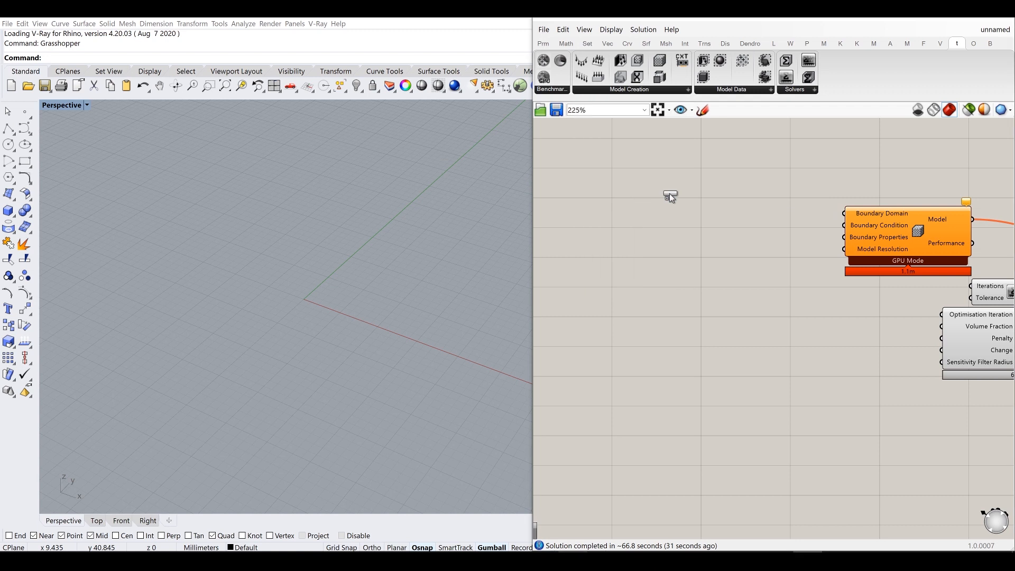
pyautogui.click(724, 173)
pyautogui.moveTo(760, 193); pyautogui.dragTo(844, 213)
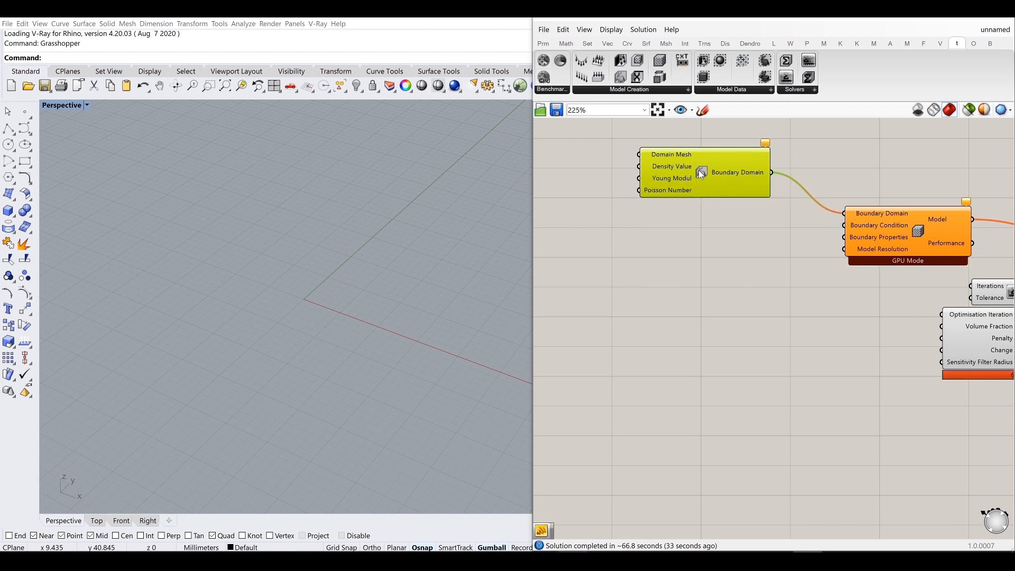
pyautogui.moveTo(700, 170); pyautogui.dragTo(715, 161)
pyautogui.click(771, 262)
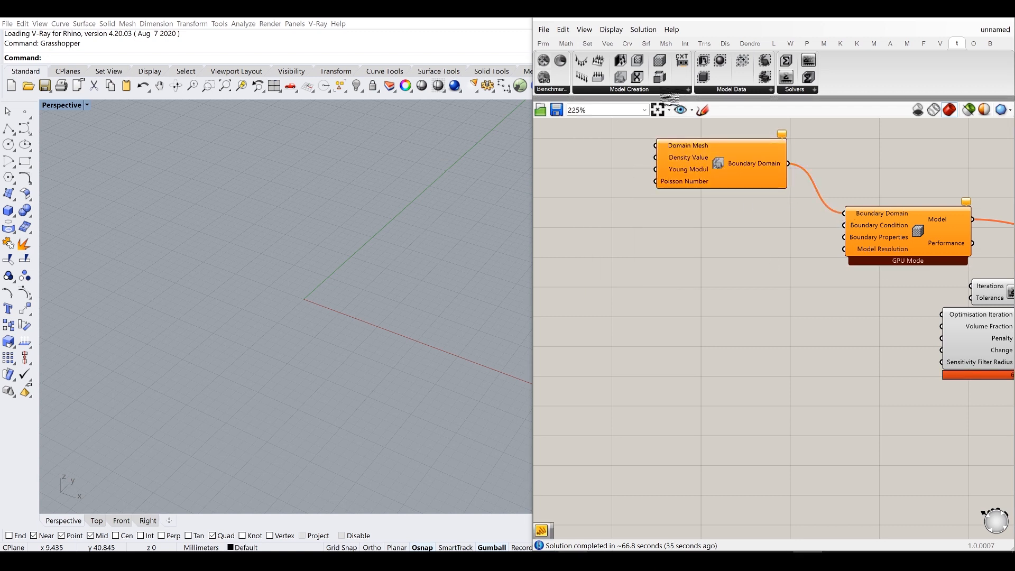
# Step: Add a Boundary Conditions component below Boundary Domain and connect it to the Model component's Boundary Condition input
pyautogui.click(654, 90)
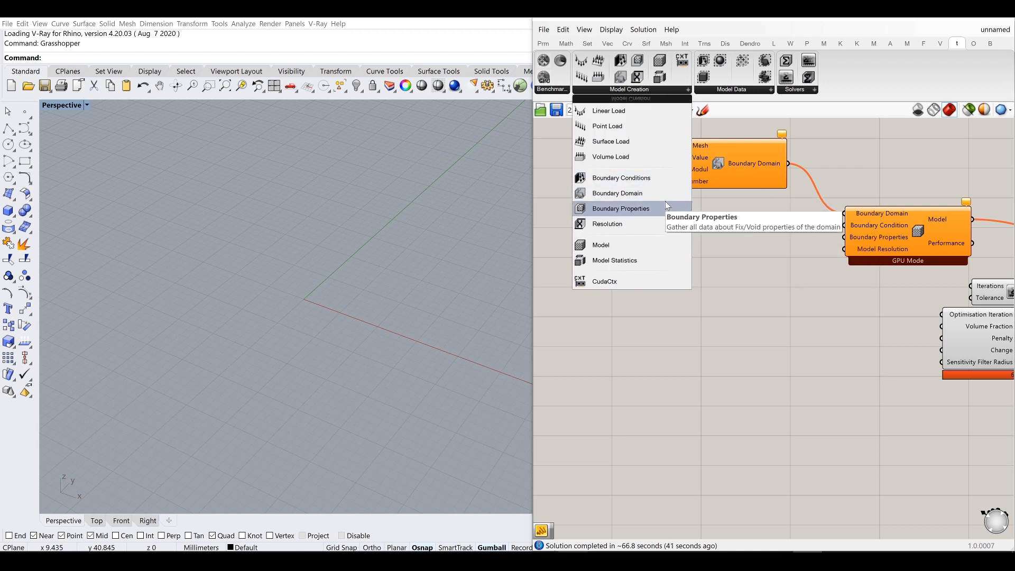
pyautogui.moveTo(622, 178); pyautogui.dragTo(710, 230)
pyautogui.moveTo(849, 224); pyautogui.dragTo(849, 225)
pyautogui.moveTo(739, 232); pyautogui.dragTo(746, 226)
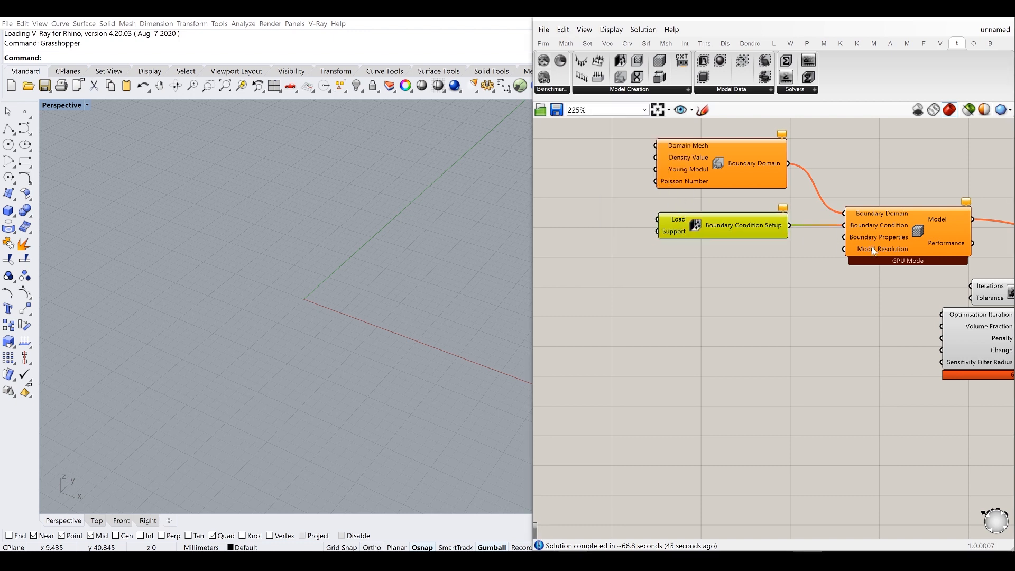
# Step: Add a Resolution component below the boundary condition setup and connect it to the Model Resolution input
pyautogui.click(656, 89)
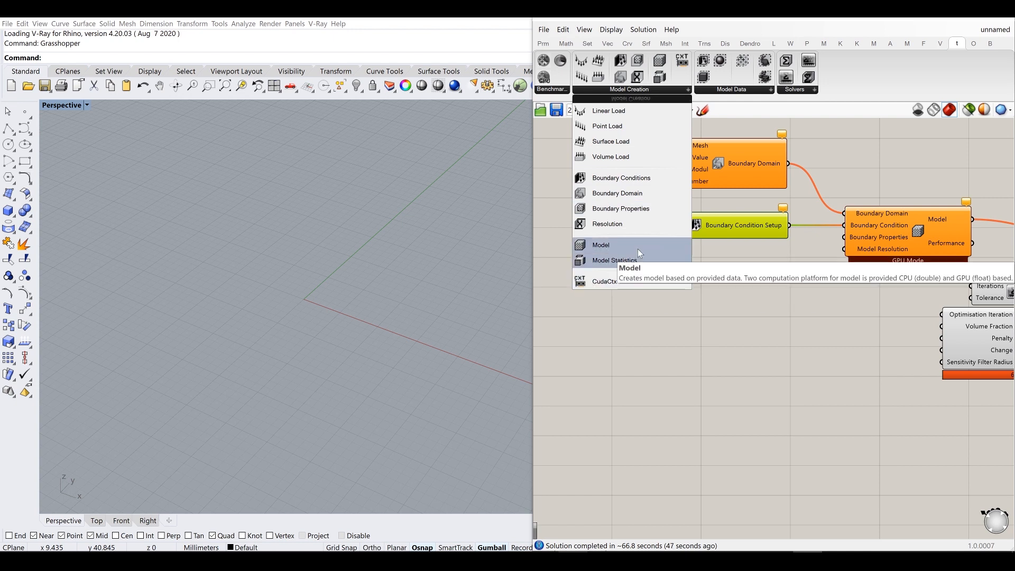
pyautogui.moveTo(639, 223)
pyautogui.mouseDown()
pyautogui.moveTo(732, 287)
pyautogui.moveTo(843, 255)
pyautogui.mouseUp()
pyautogui.moveTo(774, 283); pyautogui.dragTo(844, 255)
pyautogui.moveTo(770, 280); pyautogui.dragTo(810, 261)
pyautogui.click(732, 280)
# Step: Create a box from the origin measuring 100 mm in length, width and height in Rhino
pyautogui.moveTo(674, 152); pyautogui.dragTo(727, 214, button='right')
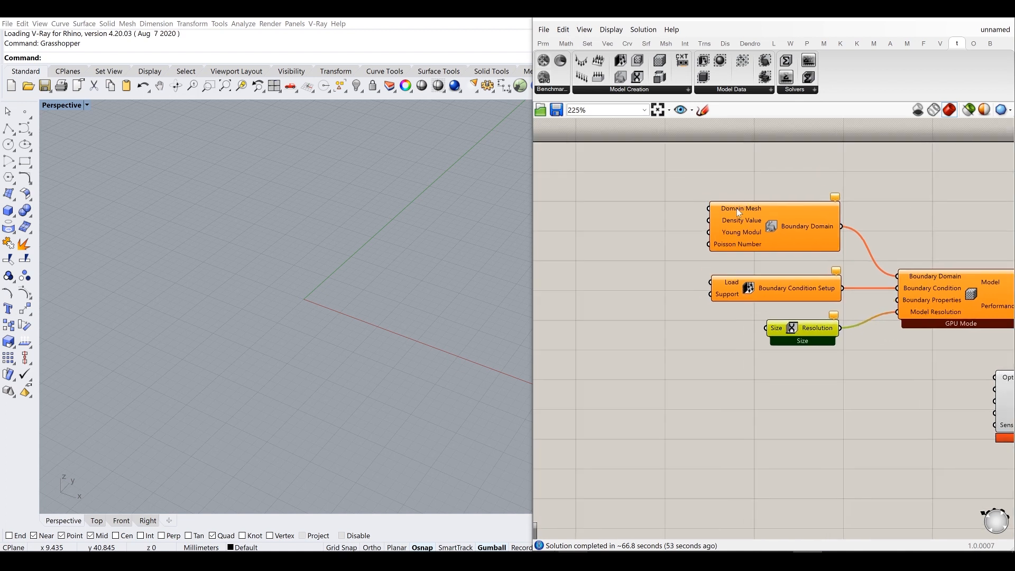
pyautogui.click(620, 238)
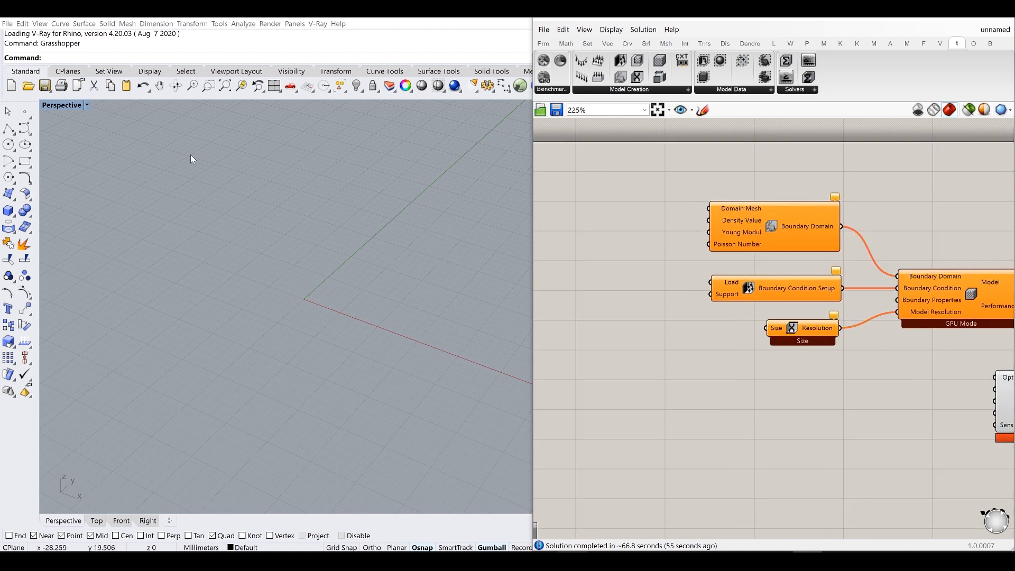
pyautogui.click(12, 217)
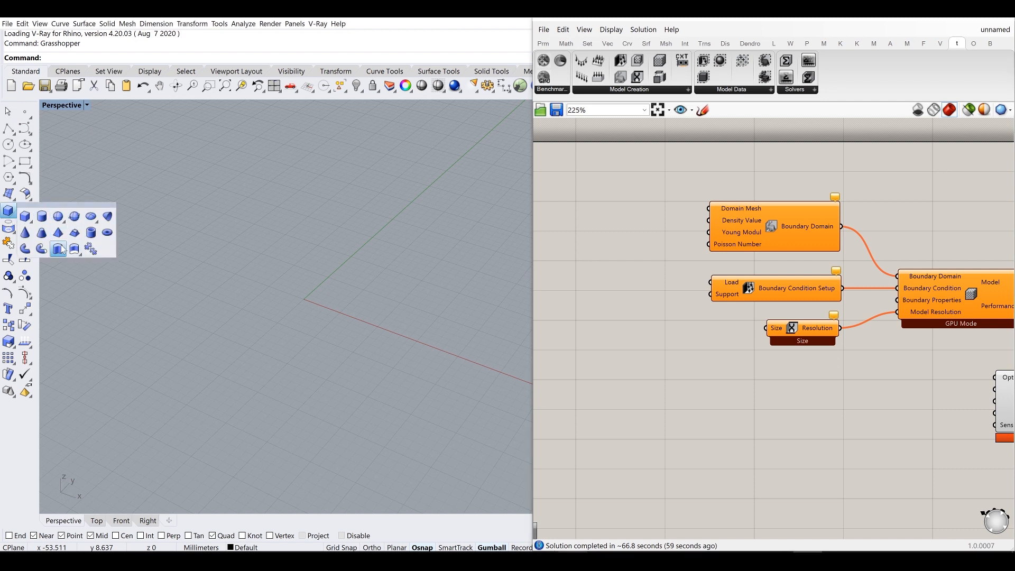
pyautogui.click(25, 216)
pyautogui.write('0')
pyautogui.press('Return')
pyautogui.scroll(-5, 373, 276)
pyautogui.keyDown('shift'); pyautogui.moveTo(412, 278); pyautogui.dragTo(324, 290, button='right'); pyautogui.keyUp('shift')
pyautogui.scroll(2, 328, 296)
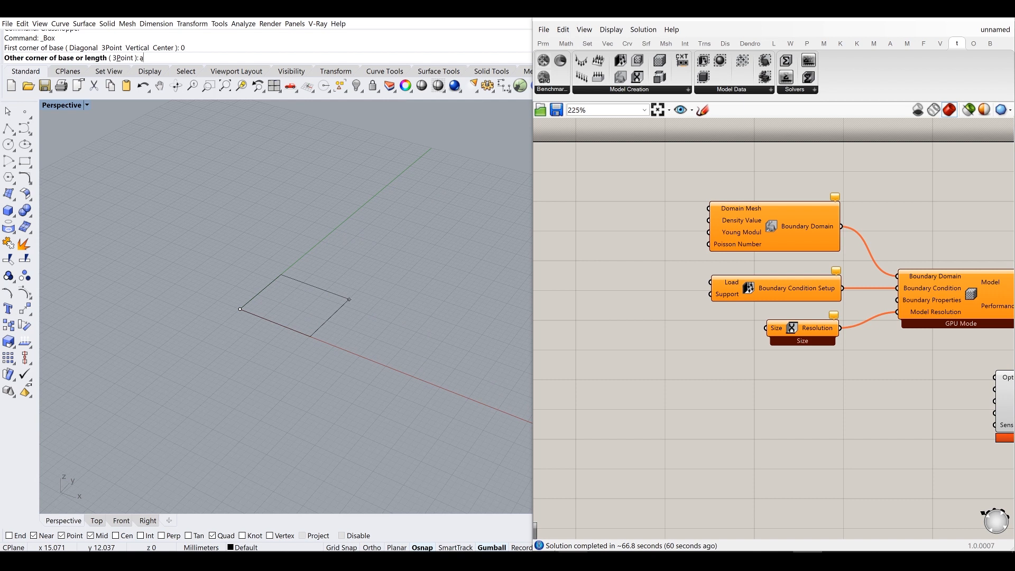
pyautogui.write('100')
pyautogui.press('Return')
pyautogui.press('Return')
pyautogui.press('Return')
# Step: Select the box and enable the End object snap for picking its corners during scaling
pyautogui.scroll(-5, 350, 299)
pyautogui.moveTo(344, 293); pyautogui.dragTo(309, 245, button='right')
pyautogui.click(318, 232)
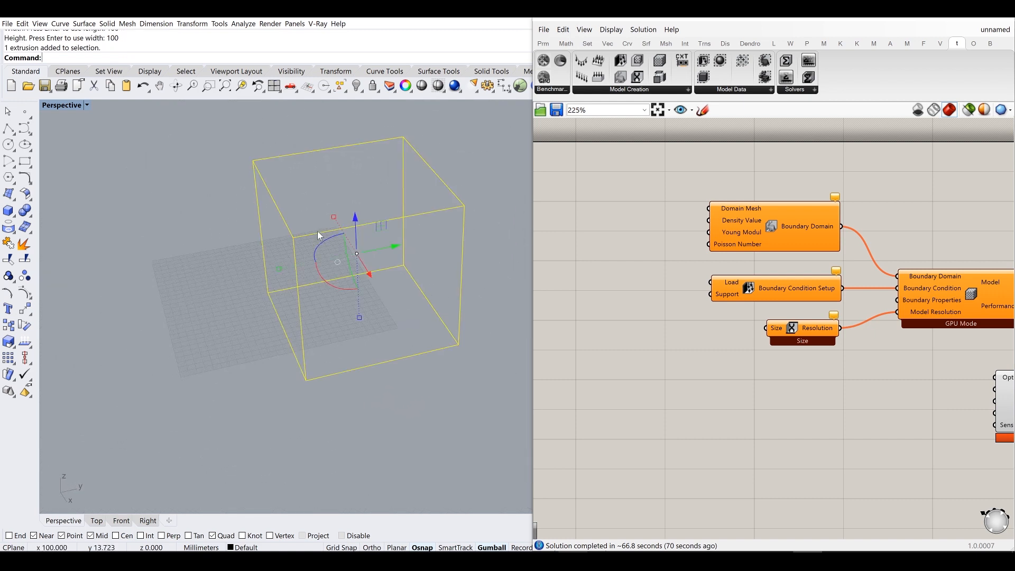
pyautogui.press('Return')
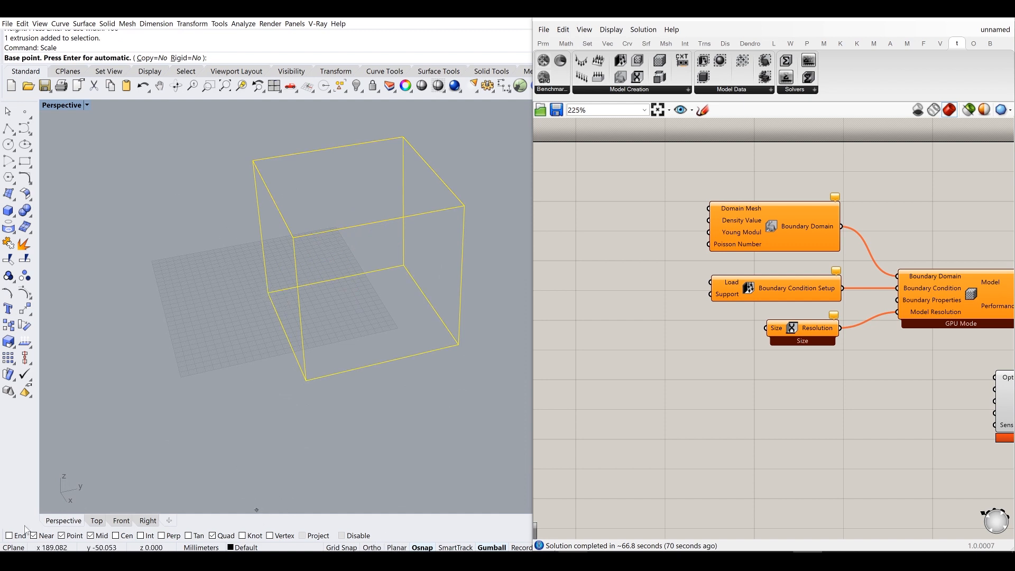
pyautogui.click(10, 537)
pyautogui.click(268, 292)
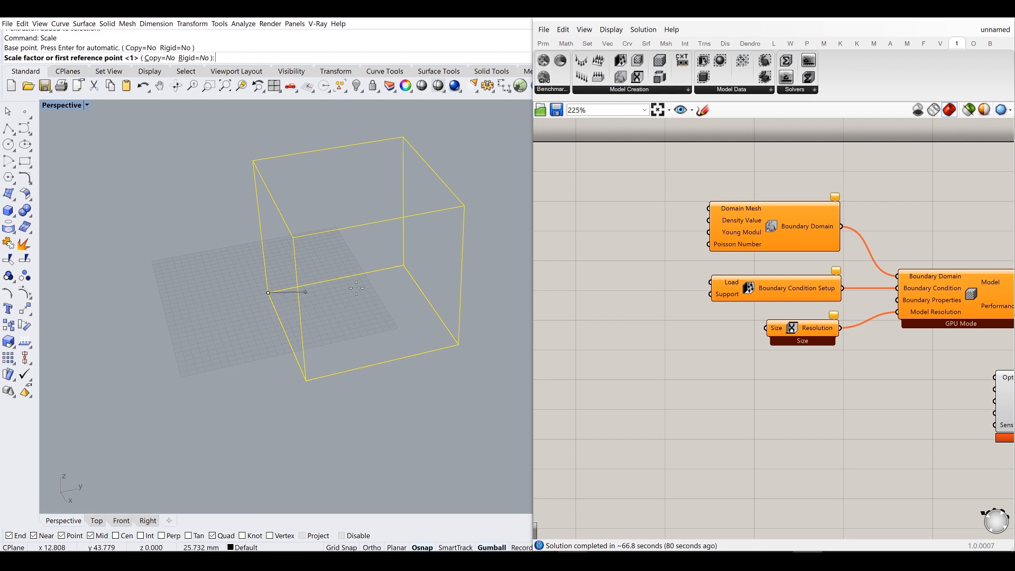
pyautogui.click(404, 266)
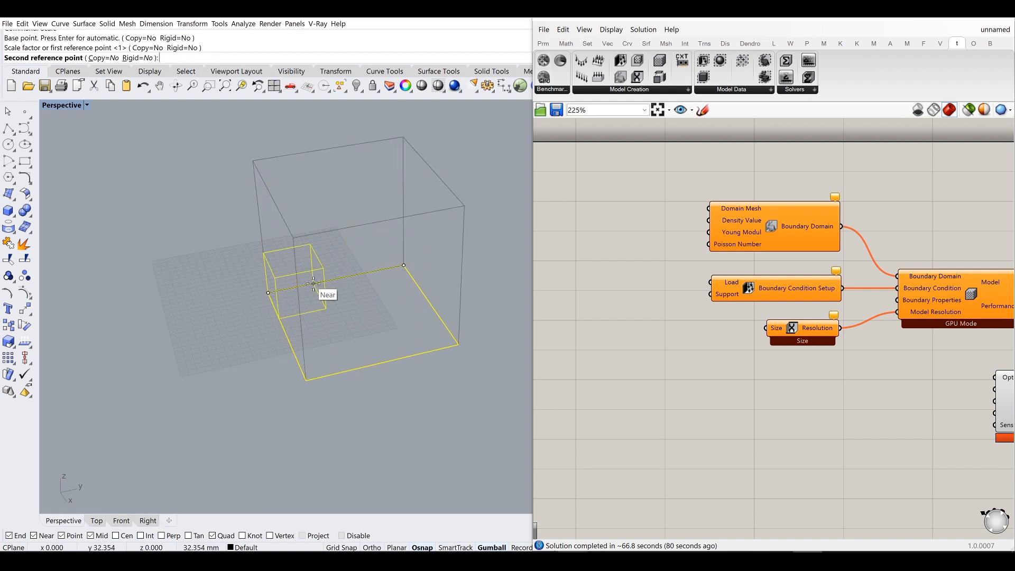
pyautogui.click(313, 284)
# Step: Scale the box in one direction along its Y edge from the origin corner to a 30 mm depth
pyautogui.write('Scale1')
pyautogui.press('Return')
pyautogui.click(268, 292)
pyautogui.click(404, 265)
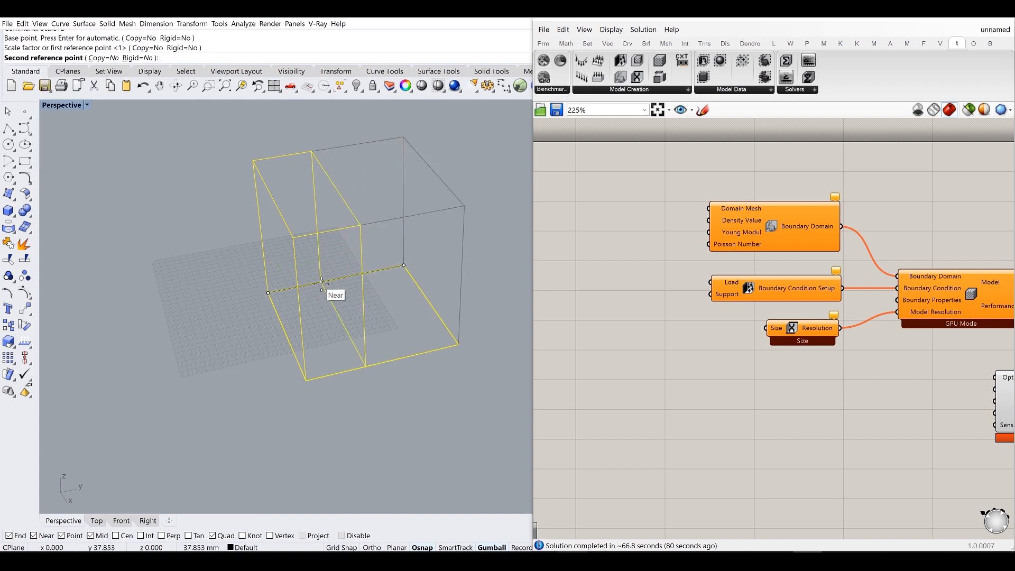
pyautogui.write('30')
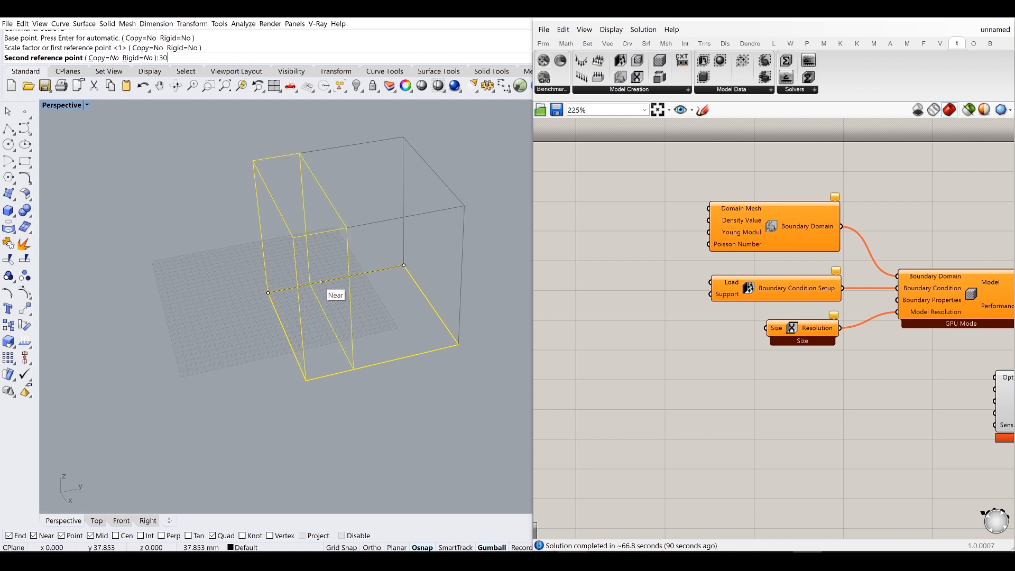
pyautogui.press('Return')
# Step: Add a Brep parameter to the Grasshopper canvas and reference the Rhino box in it
pyautogui.moveTo(321, 284); pyautogui.dragTo(331, 330, button='right')
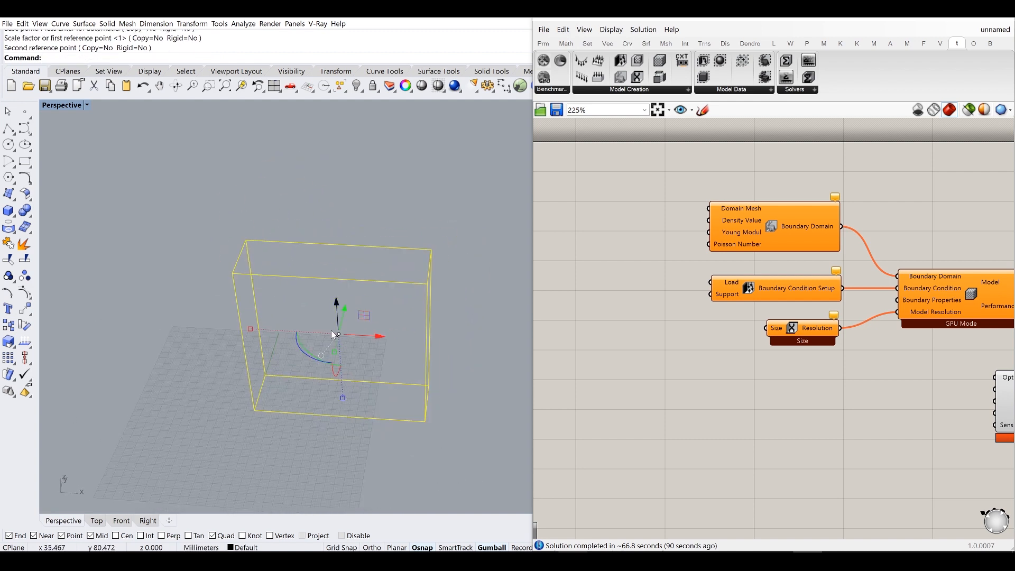
pyautogui.moveTo(335, 370); pyautogui.dragTo(310, 366, button='right')
pyautogui.click(263, 207)
pyautogui.click(280, 228)
pyautogui.doubleClick(630, 233)
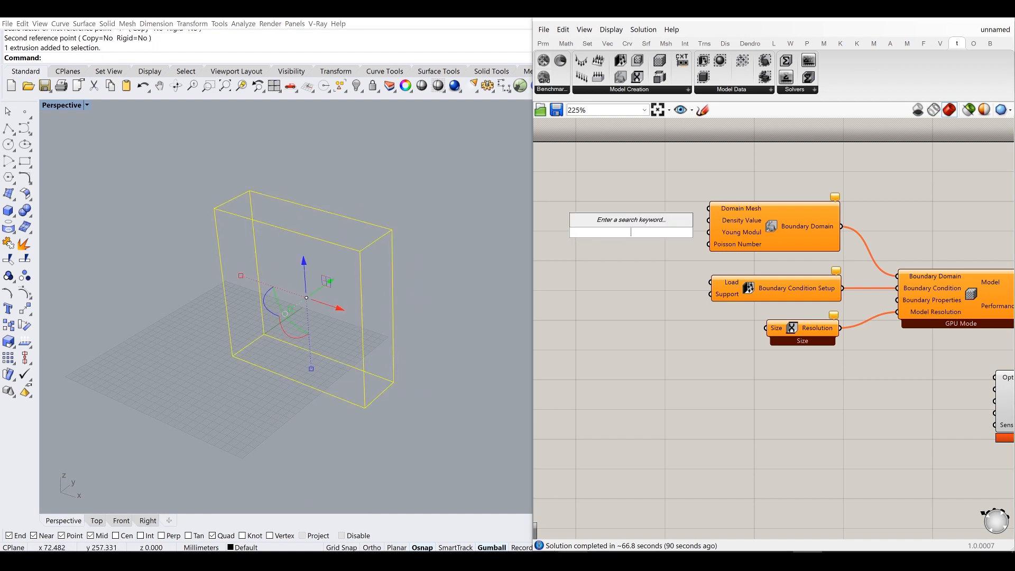
pyautogui.write('brep')
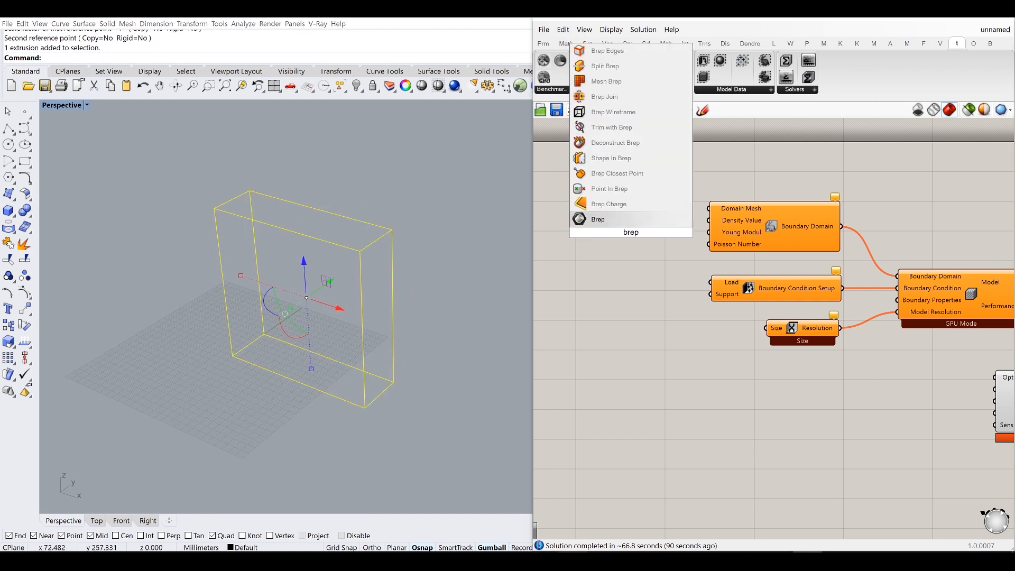
pyautogui.press('Return')
pyautogui.rightClick(630, 233)
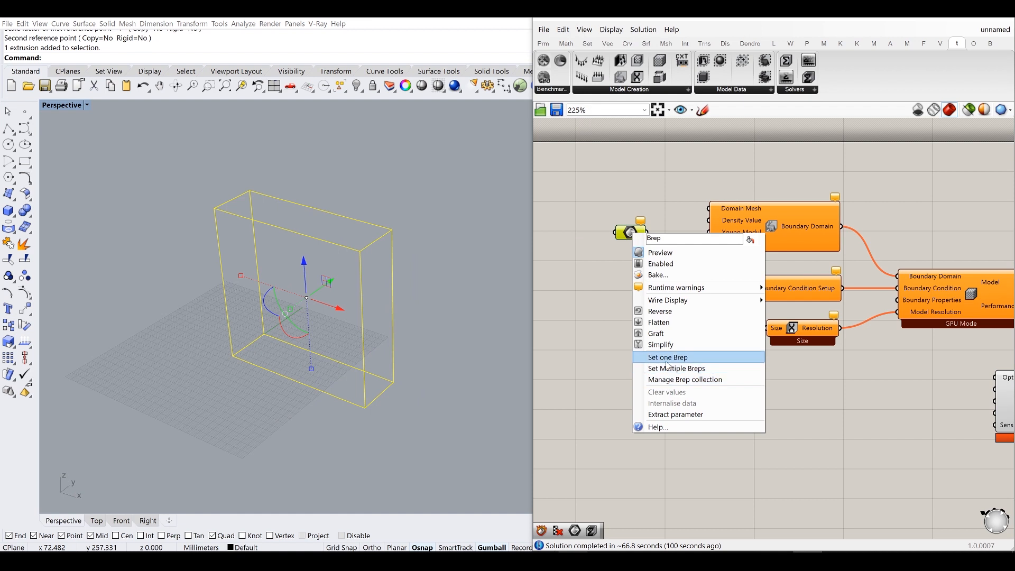
pyautogui.click(667, 362)
pyautogui.click(493, 315)
# Step: Connect the Brep parameter to the Domain Mesh input and shift it away to leave room between them
pyautogui.moveTo(647, 232); pyautogui.dragTo(732, 223)
pyautogui.moveTo(644, 234); pyautogui.dragTo(647, 200)
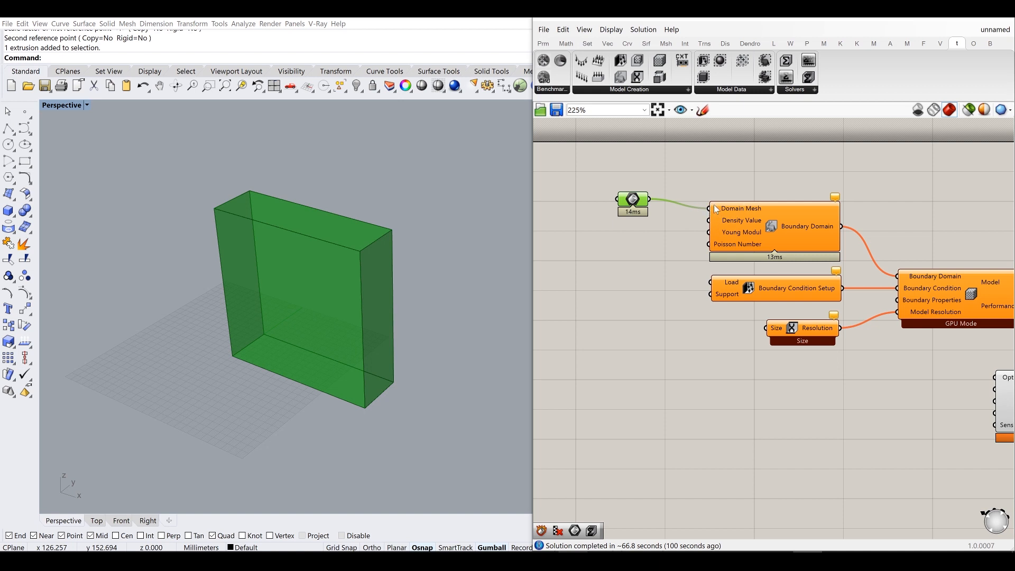
pyautogui.moveTo(626, 204); pyautogui.dragTo(605, 194)
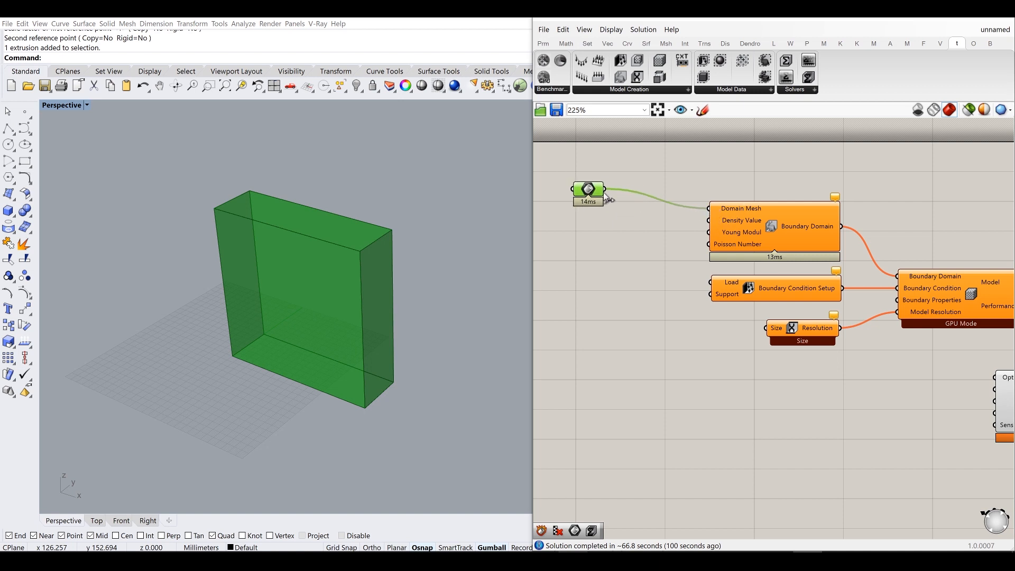
# Step: Insert a Mesh parameter between the Brep parameter and the Domain Mesh input
pyautogui.doubleClick(651, 168)
pyautogui.write('esh')
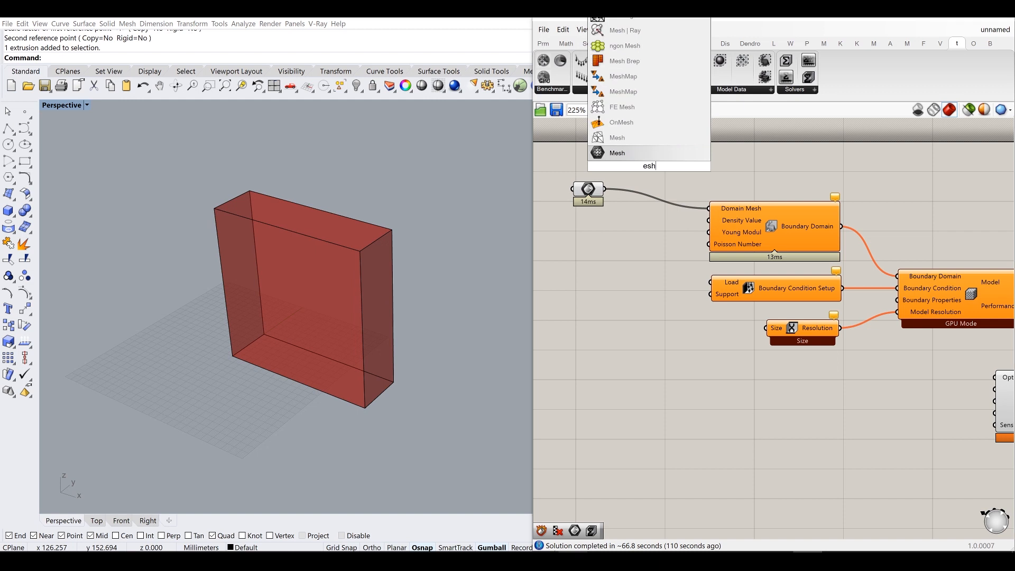
pyautogui.click(644, 153)
pyautogui.moveTo(605, 189); pyautogui.dragTo(710, 208)
pyautogui.moveTo(649, 166); pyautogui.dragTo(657, 188)
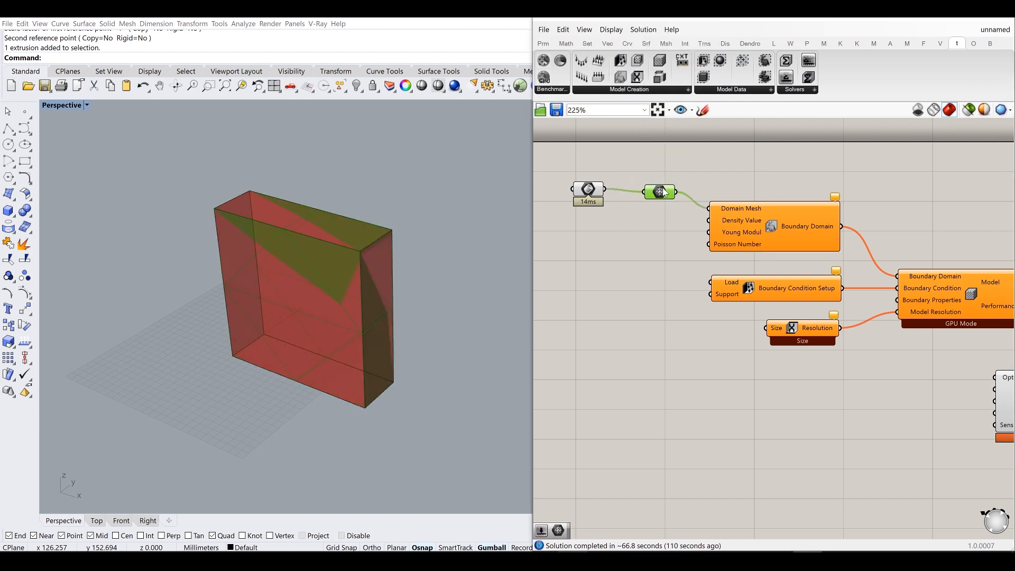
# Step: Line up the Brep and Mesh parameters and turn off their viewport preview
pyautogui.click(590, 191)
pyautogui.moveTo(671, 225); pyautogui.dragTo(593, 169)
pyautogui.middleClick(593, 169)
pyautogui.click(628, 149)
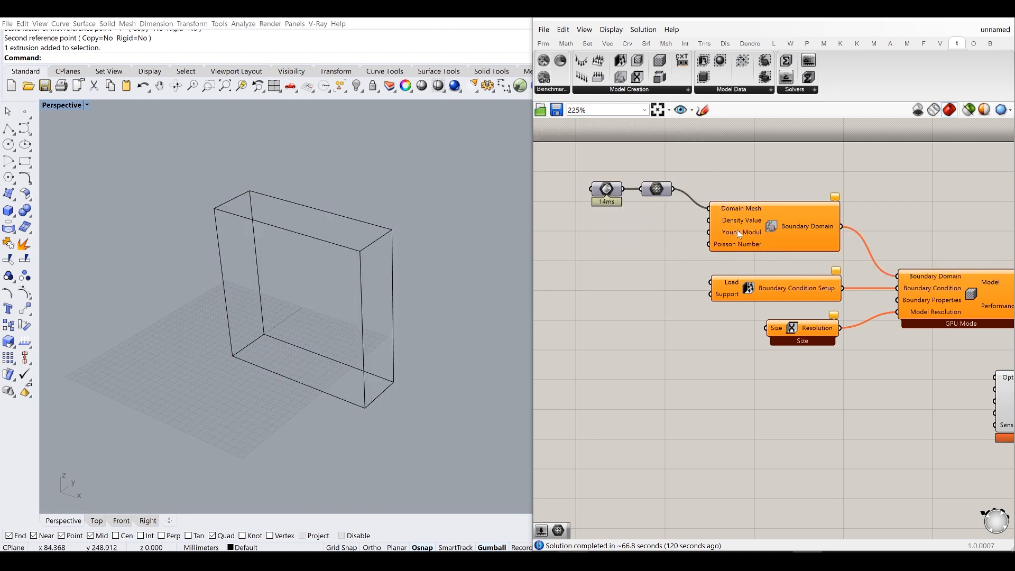
# Step: Add a number slider set to 30 and connect it to the Young Modul input
pyautogui.doubleClick(650, 251)
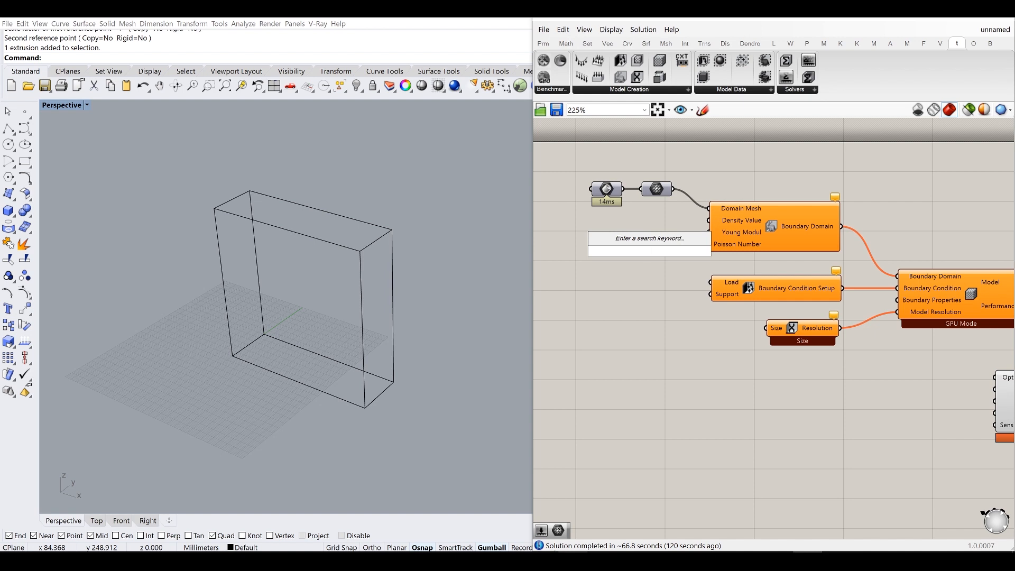
pyautogui.write('30')
pyautogui.press('Return')
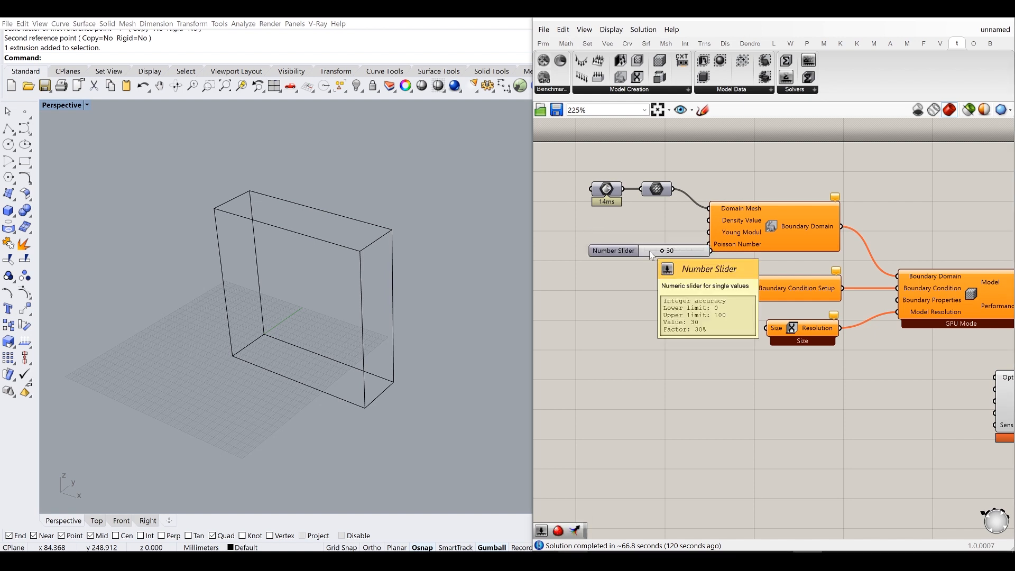
pyautogui.moveTo(690, 237); pyautogui.dragTo(666, 233)
# Step: Add a number slider set to 0.3, connect it to the Poisson Number input and align both sliders
pyautogui.click(640, 267)
pyautogui.doubleClick(640, 268)
pyautogui.write('0.')
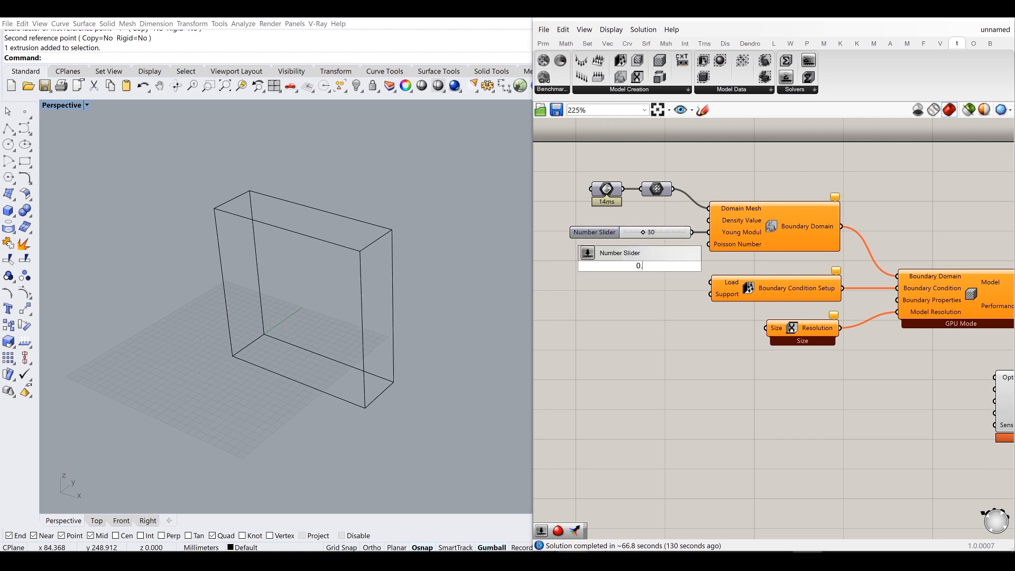
pyautogui.write('3')
pyautogui.press('Return')
pyautogui.moveTo(689, 249); pyautogui.dragTo(650, 267)
pyautogui.moveTo(673, 233); pyautogui.dragTo(679, 233)
pyautogui.click(686, 265)
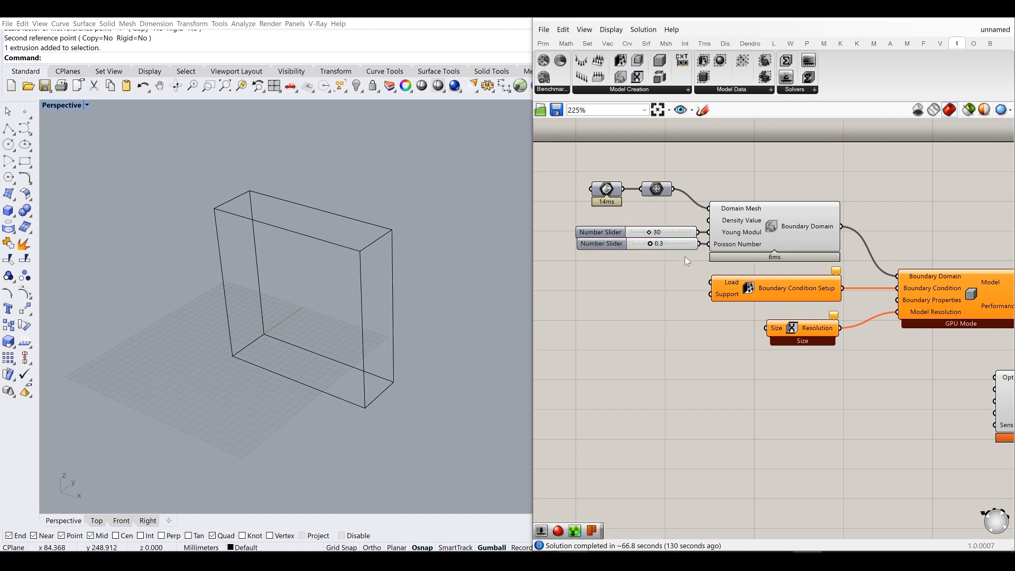
pyautogui.scroll(2, 684, 256)
pyautogui.click(680, 245)
pyautogui.click(684, 278)
pyautogui.scroll(-3, 684, 279)
pyautogui.moveTo(687, 320); pyautogui.dragTo(833, 248, button='right')
pyautogui.scroll(4, 800, 248)
pyautogui.scroll(1, 832, 248)
pyautogui.scroll(-3, 668, 254)
pyautogui.doubleClick(652, 263)
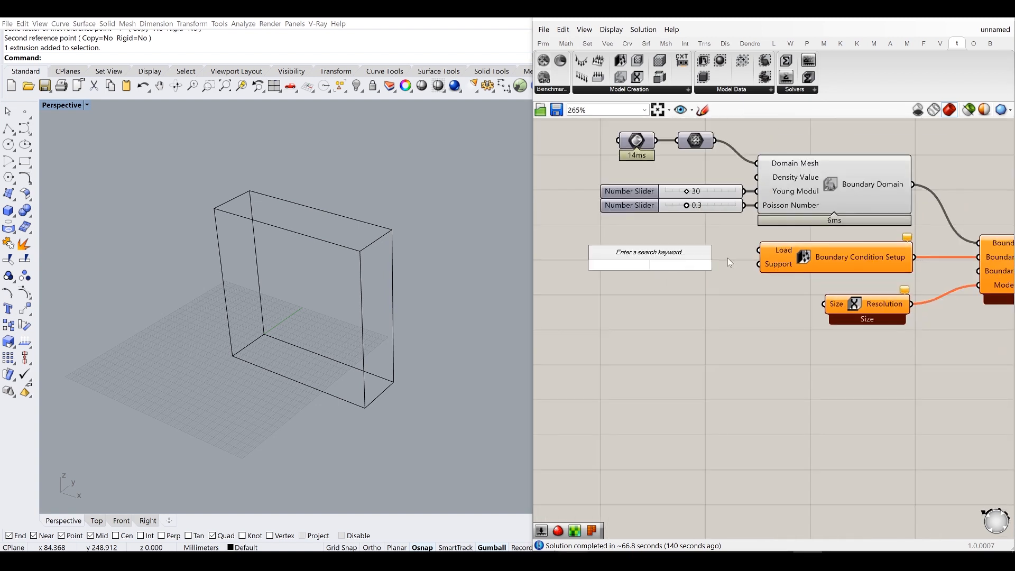
pyautogui.click(634, 91)
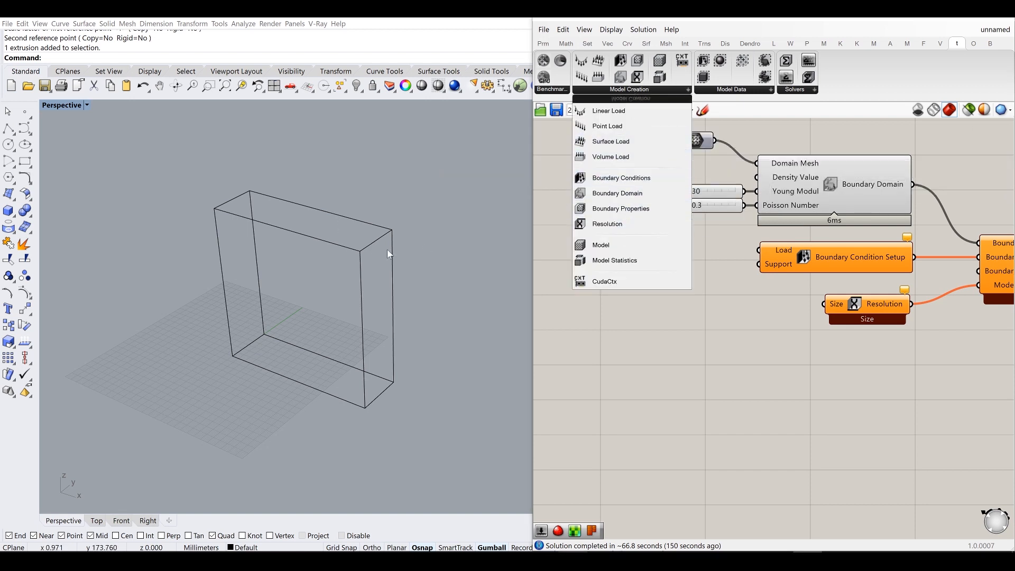
# Step: Scale the Rhino box in one direction along its X edge from the origin corner to a 200 mm length
pyautogui.moveTo(390, 255); pyautogui.dragTo(429, 237, button='right')
pyautogui.click(429, 237)
pyautogui.moveTo(438, 329); pyautogui.dragTo(325, 283, button='right')
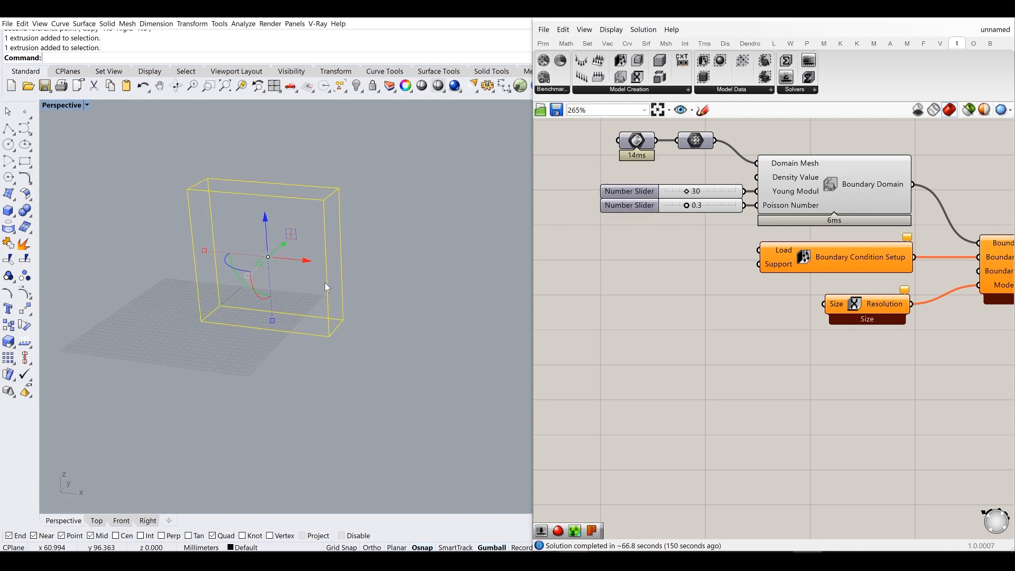
pyautogui.write('ca')
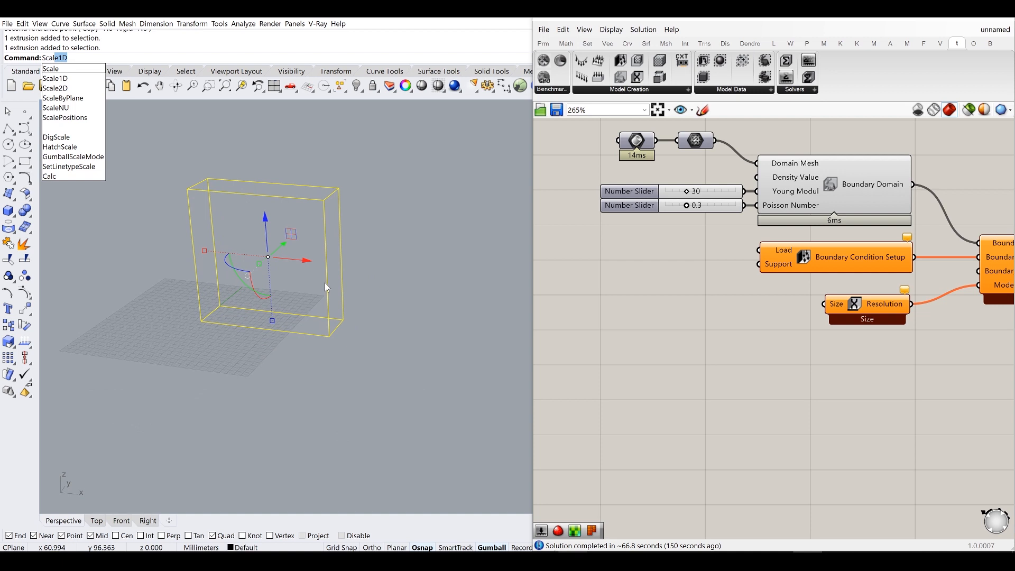
pyautogui.press('Return')
pyautogui.click(201, 321)
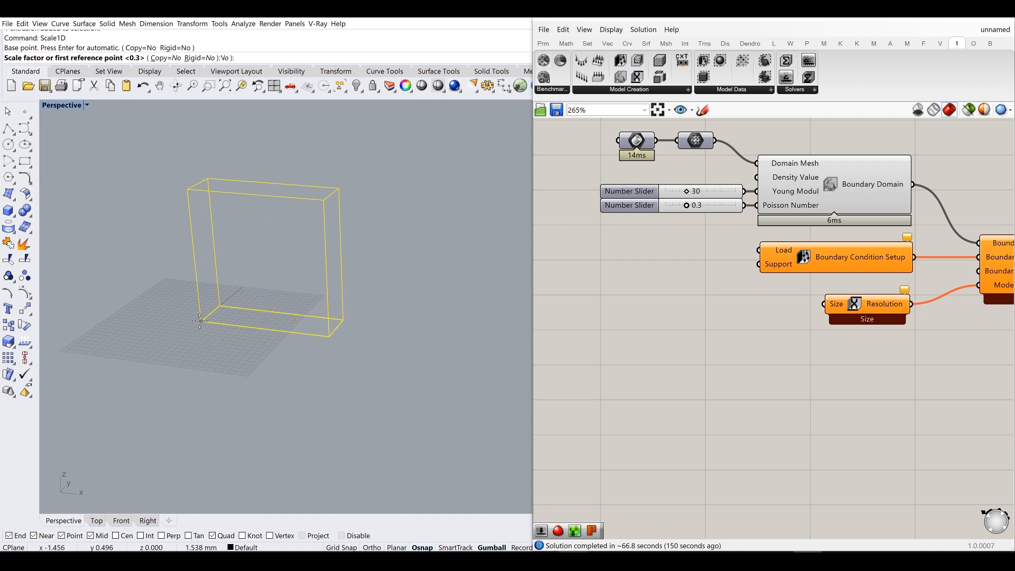
pyautogui.click(330, 337)
pyautogui.write('200')
pyautogui.press('Return')
pyautogui.click(381, 280)
pyautogui.moveTo(381, 279)
pyautogui.mouseDown(button='right')
pyautogui.moveTo(422, 275)
pyautogui.moveTo(372, 276)
pyautogui.mouseUp(button='right')
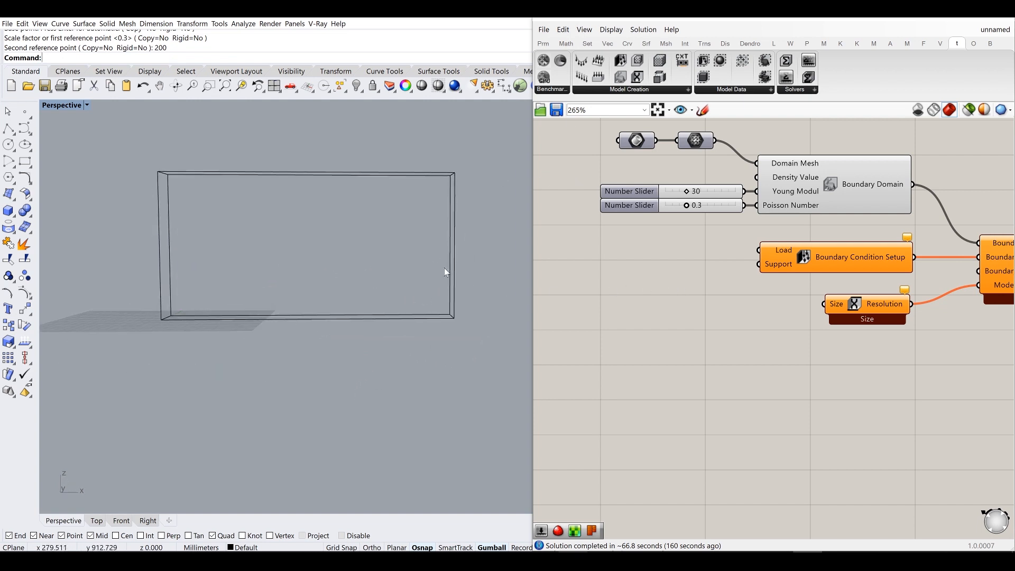
pyautogui.moveTo(445, 271); pyautogui.dragTo(479, 254, button='right')
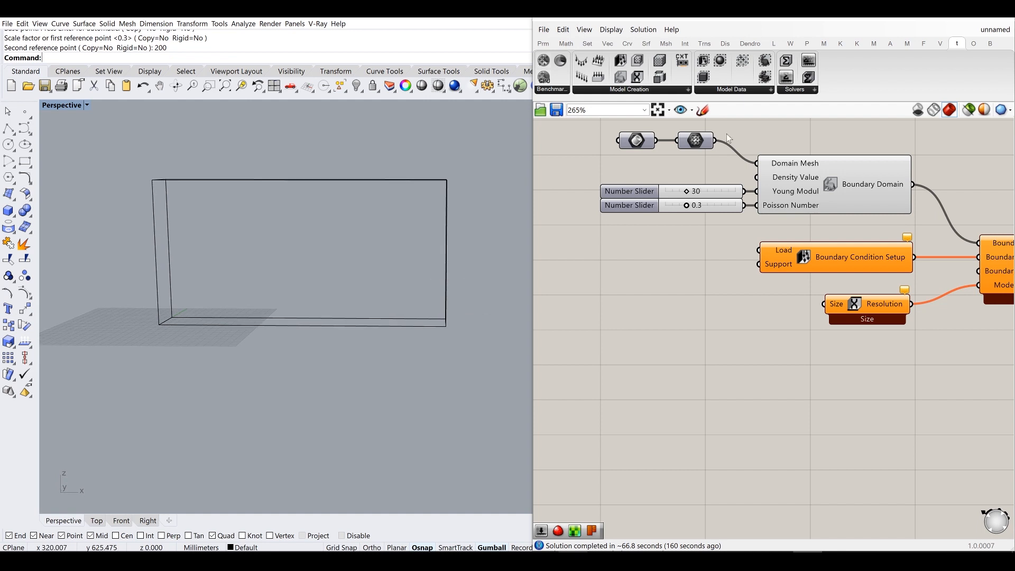
# Step: Add a Volume Load component ahead of Boundary Condition Setup and connect it to the Load input
pyautogui.click(634, 90)
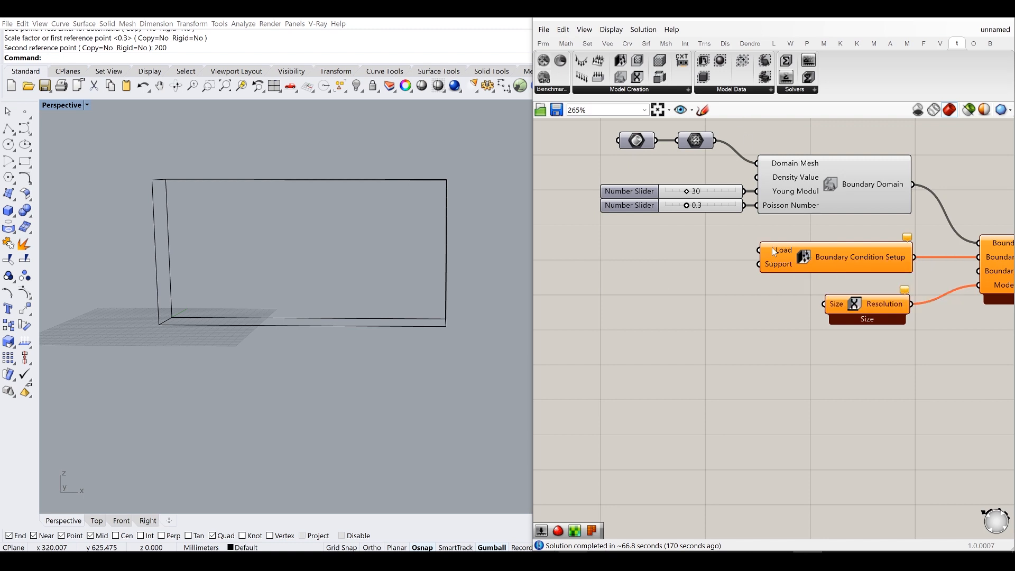
pyautogui.click(661, 90)
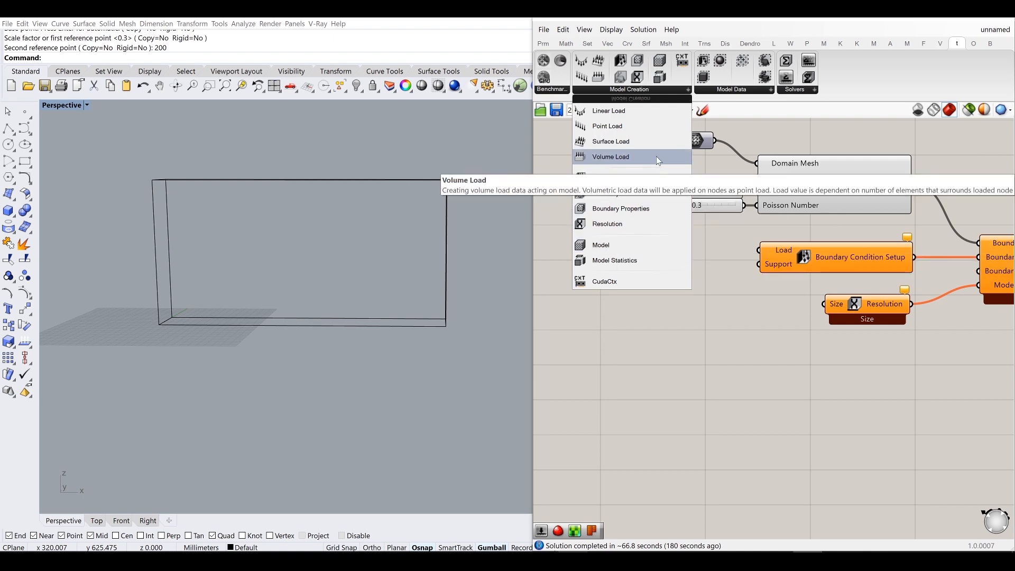
pyautogui.moveTo(655, 157); pyautogui.dragTo(643, 249)
pyautogui.moveTo(723, 248); pyautogui.dragTo(759, 250)
pyautogui.moveTo(664, 251); pyautogui.dragTo(684, 253)
pyautogui.moveTo(644, 279); pyautogui.dragTo(763, 275, button='right')
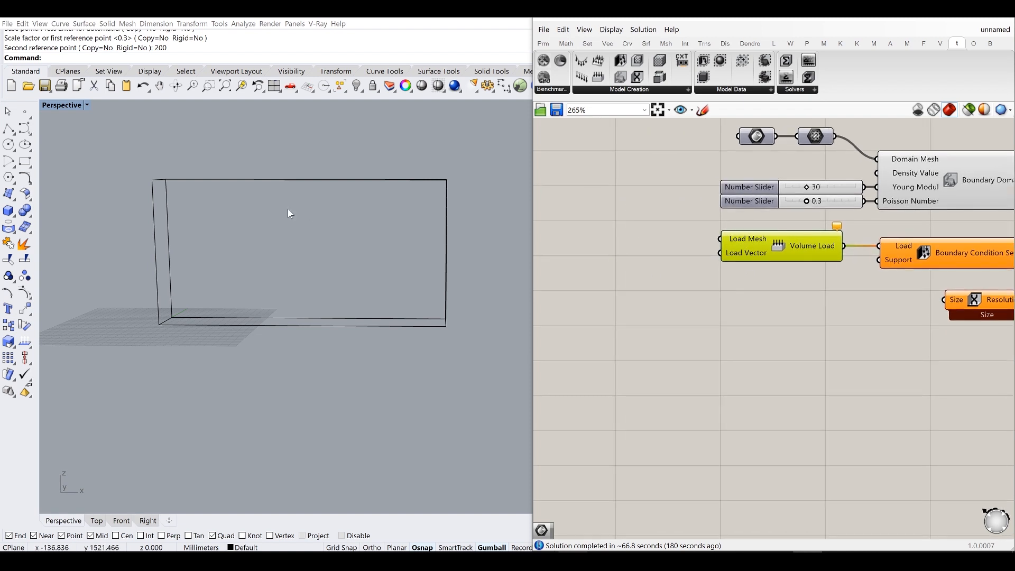
# Step: Draw a small box from the large domain box's lower front-left corner, spanning its depth and part of its length
pyautogui.moveTo(288, 209); pyautogui.dragTo(249, 210, button='right')
pyautogui.click(10, 212)
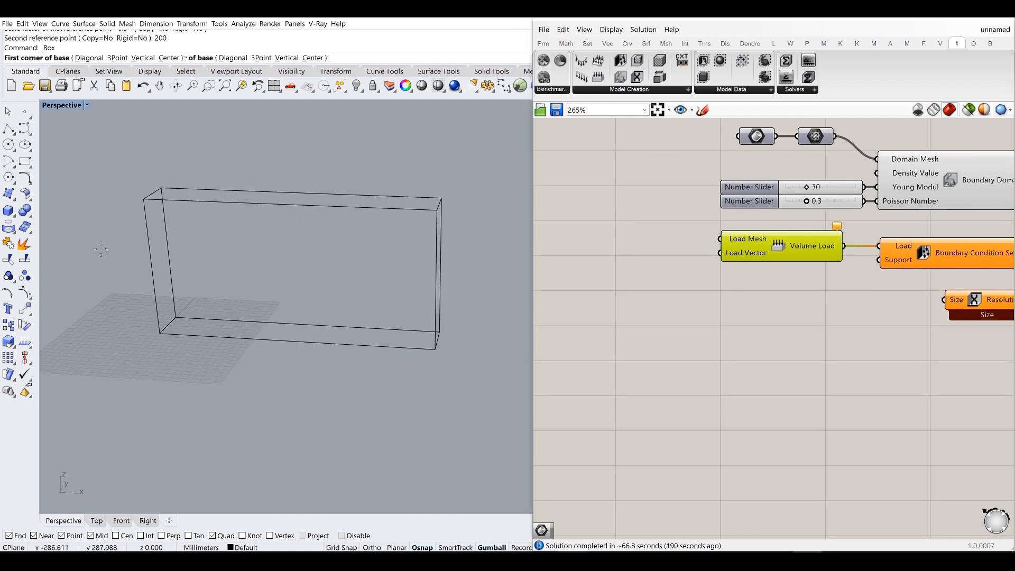
pyautogui.click(164, 335)
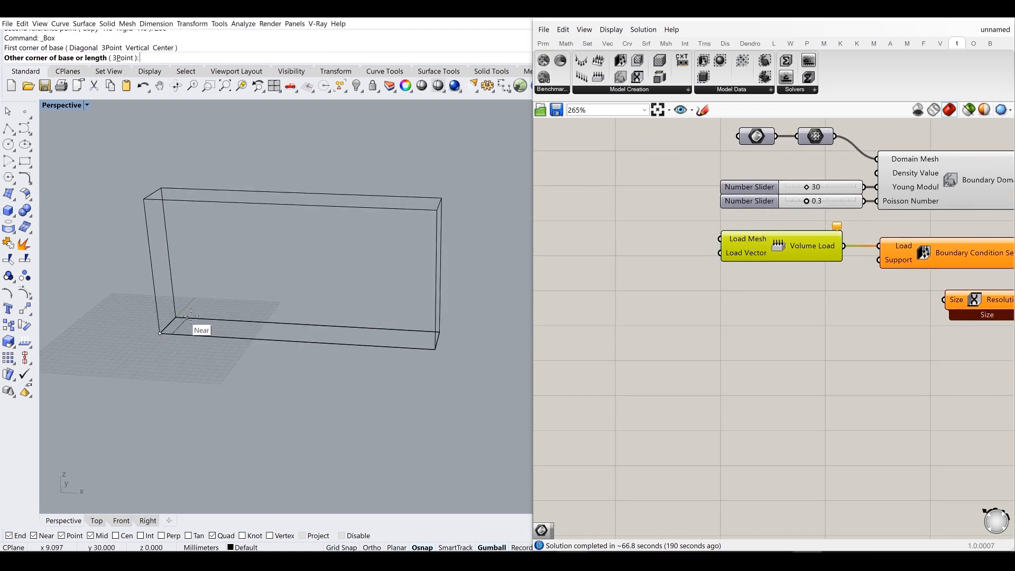
pyautogui.click(268, 323)
pyautogui.click(244, 310)
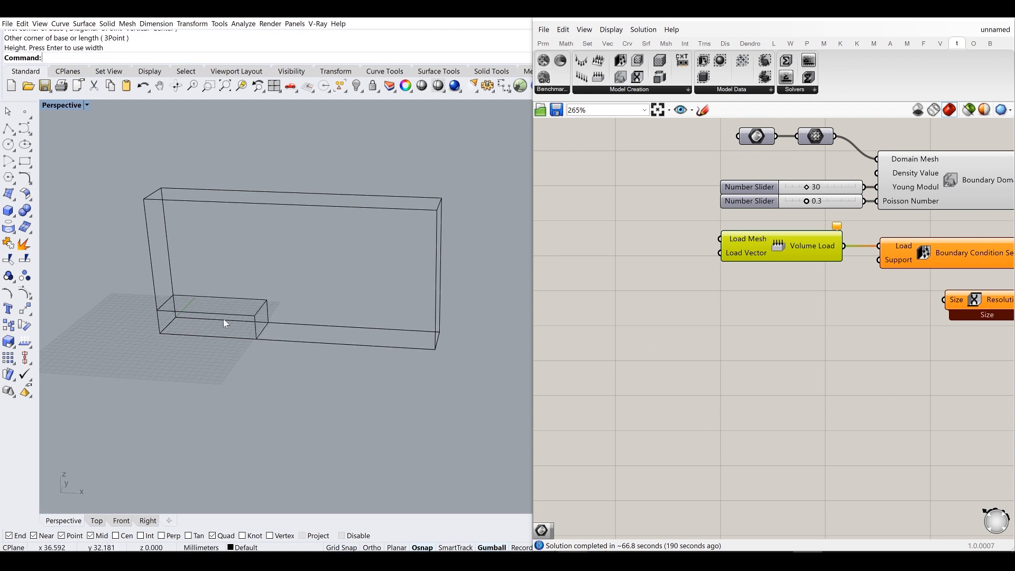
# Step: Raise the small box to the domain box's upper edge and slide it along X so it overlaps the far end
pyautogui.click(227, 324)
pyautogui.click(254, 343)
pyautogui.scroll(-2, 265, 317)
pyautogui.moveTo(265, 317); pyautogui.dragTo(179, 284, button='right')
pyautogui.moveTo(180, 284); pyautogui.dragTo(191, 234)
pyautogui.moveTo(212, 228); pyautogui.dragTo(348, 231)
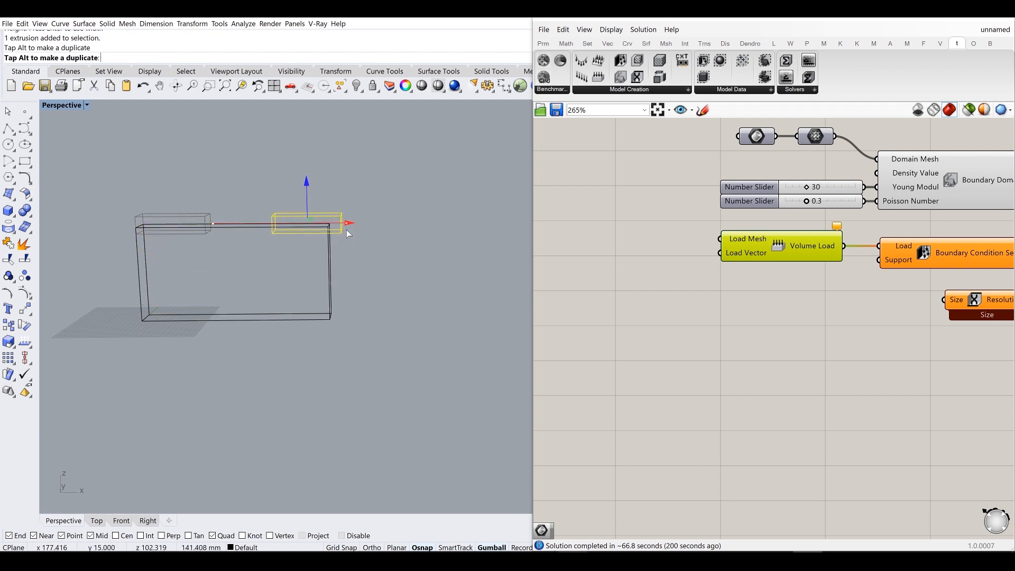
pyautogui.press('Escape')
pyautogui.moveTo(375, 288); pyautogui.dragTo(371, 285, button='right')
pyautogui.scroll(6, 315, 264)
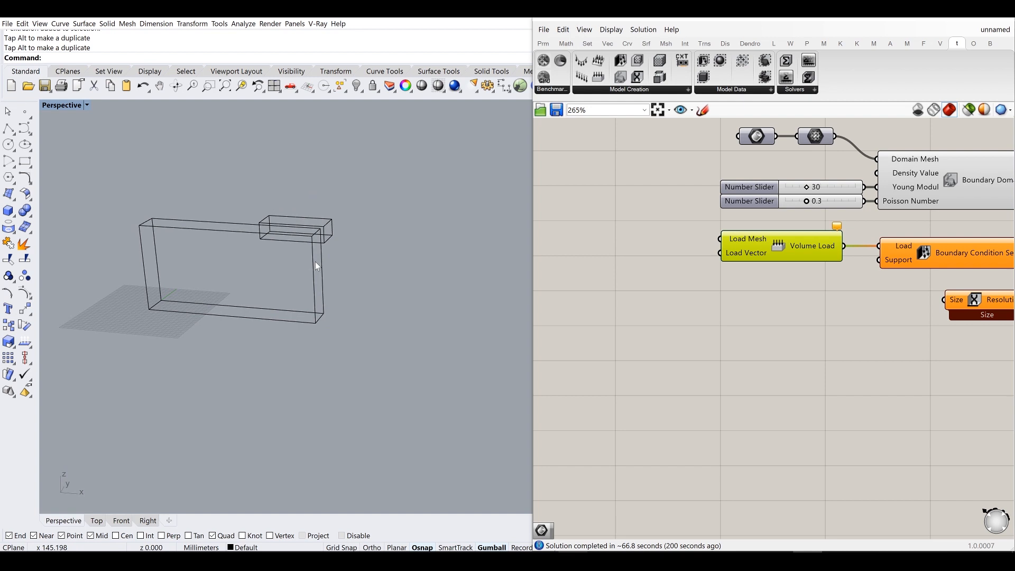
pyautogui.scroll(-5, 315, 269)
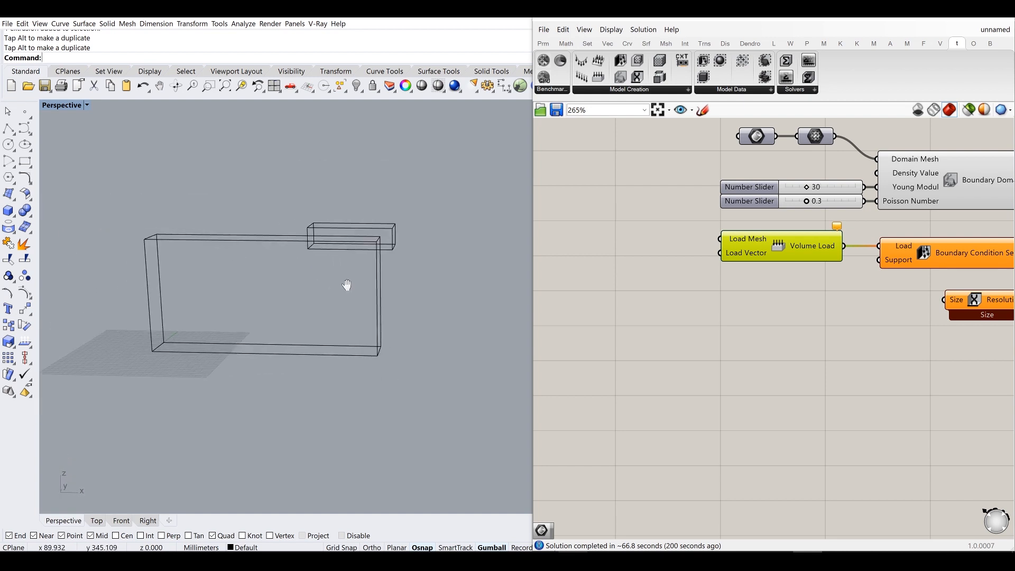
# Step: Duplicate the linked Brep and Mesh parameters beside Volume Load and connect the Mesh to its Load Mesh input
pyautogui.click(389, 230)
pyautogui.moveTo(745, 307); pyautogui.dragTo(697, 308, button='right')
pyautogui.click(697, 308)
pyautogui.doubleClick(697, 308)
pyautogui.moveTo(854, 131); pyautogui.dragTo(735, 260)
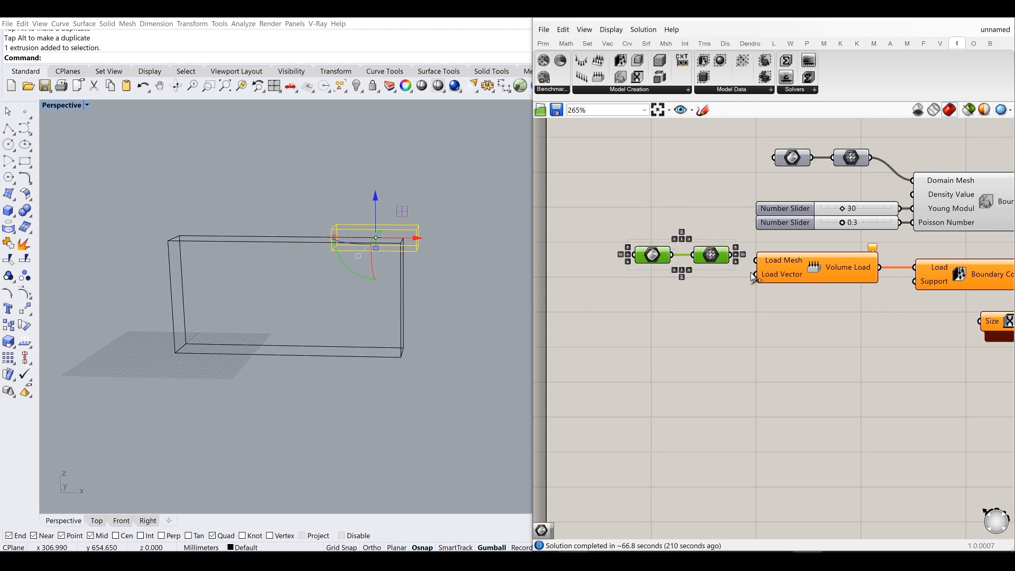
pyautogui.click(752, 274)
# Step: Assign the small upper box in Rhino to the load's Brep parameter as a single Brep
pyautogui.rightClick(662, 259)
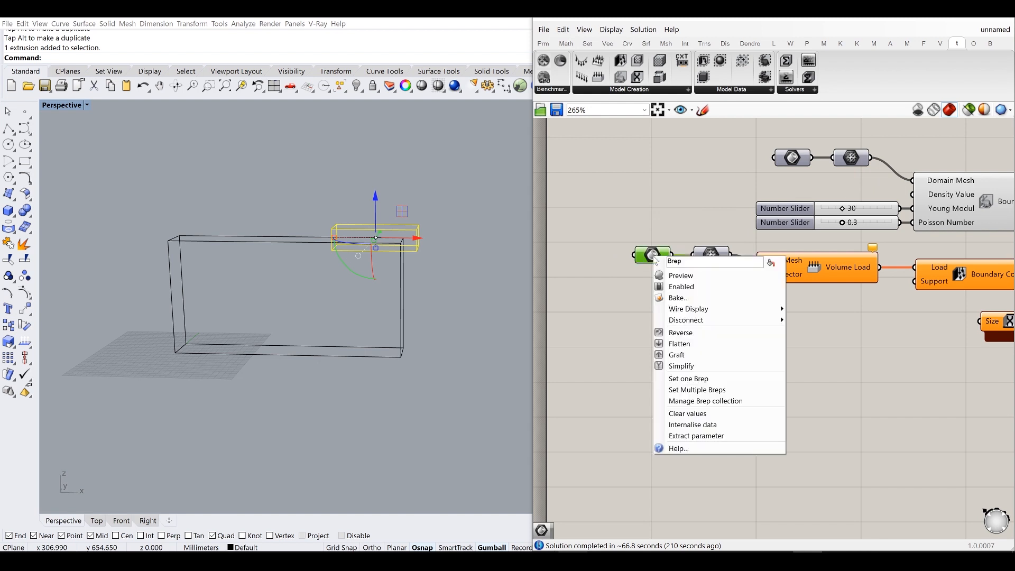
pyautogui.click(706, 380)
pyautogui.click(403, 246)
pyautogui.rightClick(660, 256)
pyautogui.click(706, 380)
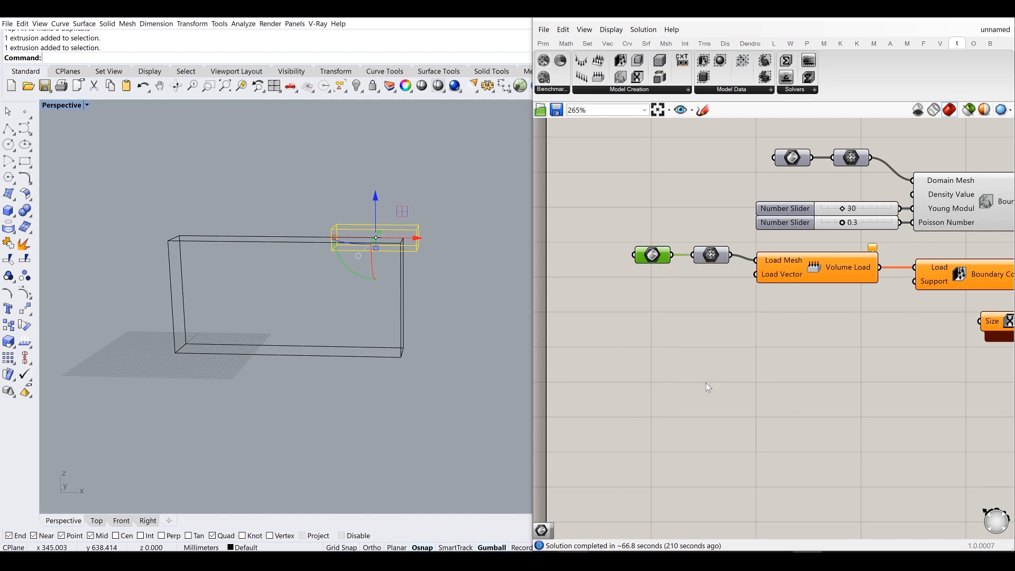
pyautogui.click(483, 313)
pyautogui.click(418, 242)
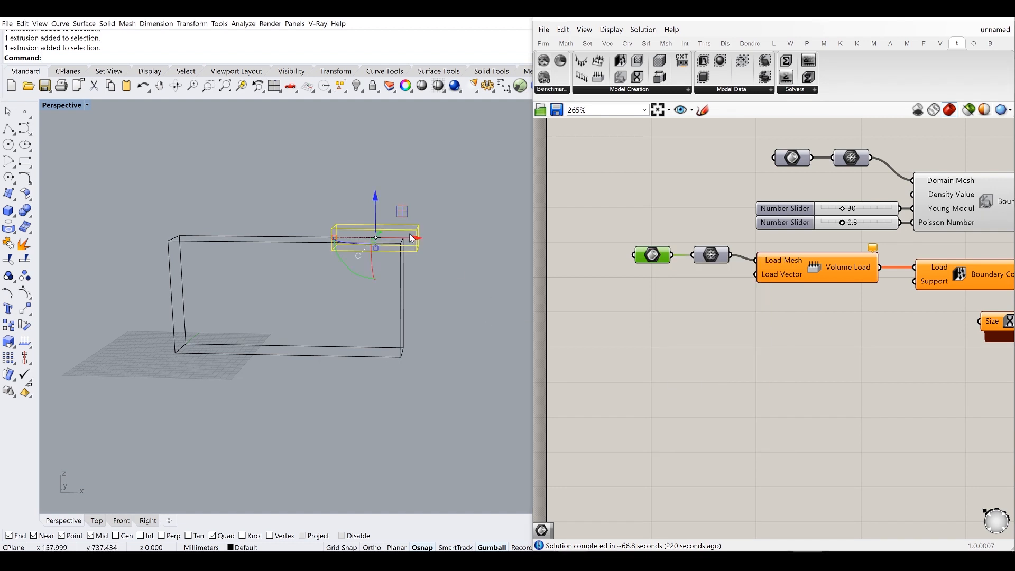
pyautogui.moveTo(417, 241); pyautogui.dragTo(416, 220, button='right')
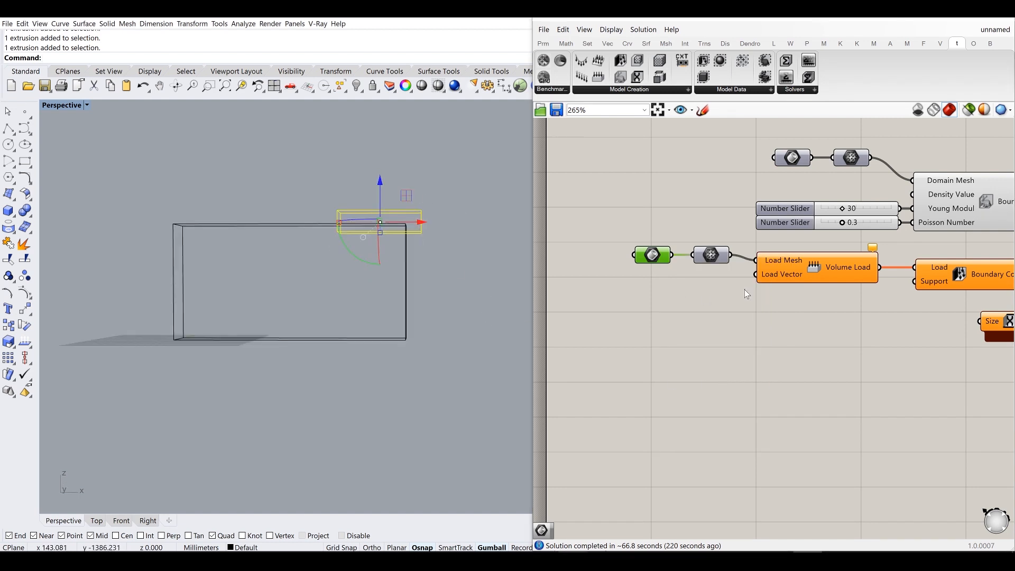
# Step: Add a Unit Z vector component and connect it to Volume Load's Load Vector input
pyautogui.click(685, 304)
pyautogui.doubleClick(690, 318)
pyautogui.write('z')
pyautogui.press('Return')
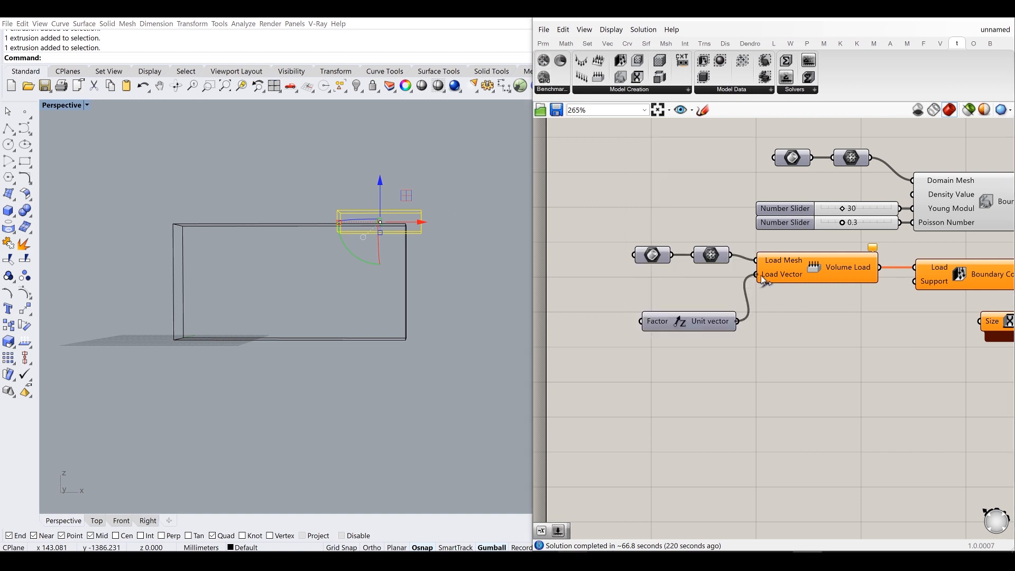
pyautogui.moveTo(706, 326); pyautogui.dragTo(707, 290)
# Step: Insert a Negative component between the Unit Z vector and the Load Vector input, and arrange both components in line
pyautogui.doubleClick(641, 339)
pyautogui.write('neg')
pyautogui.press('Return')
pyautogui.moveTo(696, 282); pyautogui.dragTo(607, 282)
pyautogui.moveTo(637, 341); pyautogui.dragTo(653, 306)
pyautogui.moveTo(758, 276); pyautogui.dragTo(757, 275)
pyautogui.moveTo(709, 308); pyautogui.dragTo(722, 282)
pyautogui.moveTo(623, 285); pyautogui.dragTo(637, 280)
# Step: Turn off the preview of the load's geometry, vector and Volume Load components
pyautogui.moveTo(718, 322); pyautogui.dragTo(615, 240)
pyautogui.middleClick(615, 240)
pyautogui.moveTo(839, 331); pyautogui.dragTo(665, 248)
pyautogui.middleClick(652, 255)
pyautogui.click(679, 218)
pyautogui.click(761, 298)
pyautogui.scroll(-2, 760, 297)
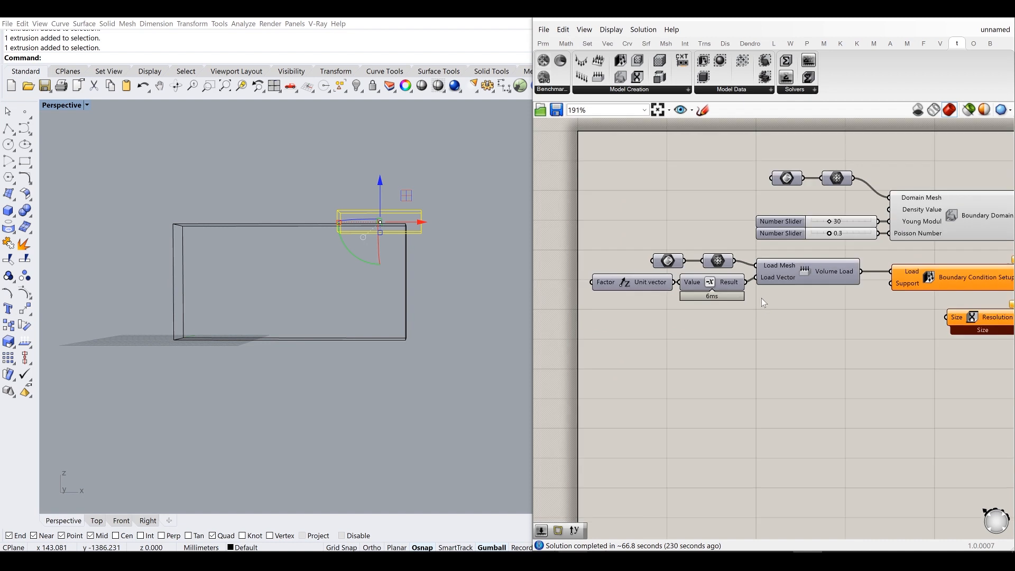
pyautogui.scroll(-1, 751, 303)
# Step: Duplicate the load's Brep and Mesh parameters below Volume Load and connect the copy to Boundary Condition Setup's Support input
pyautogui.click(623, 90)
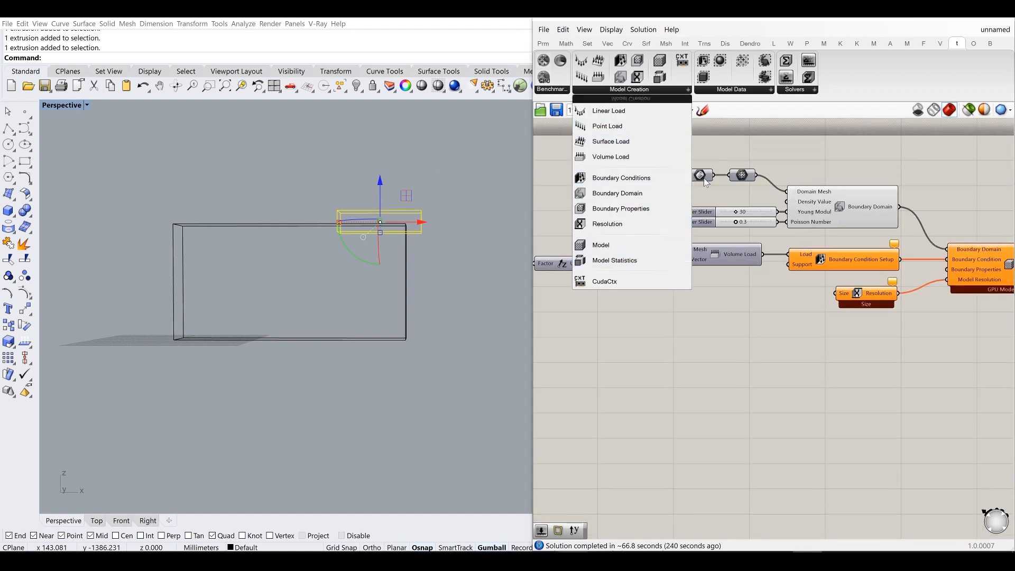
pyautogui.scroll(5, 791, 272)
pyautogui.moveTo(794, 277)
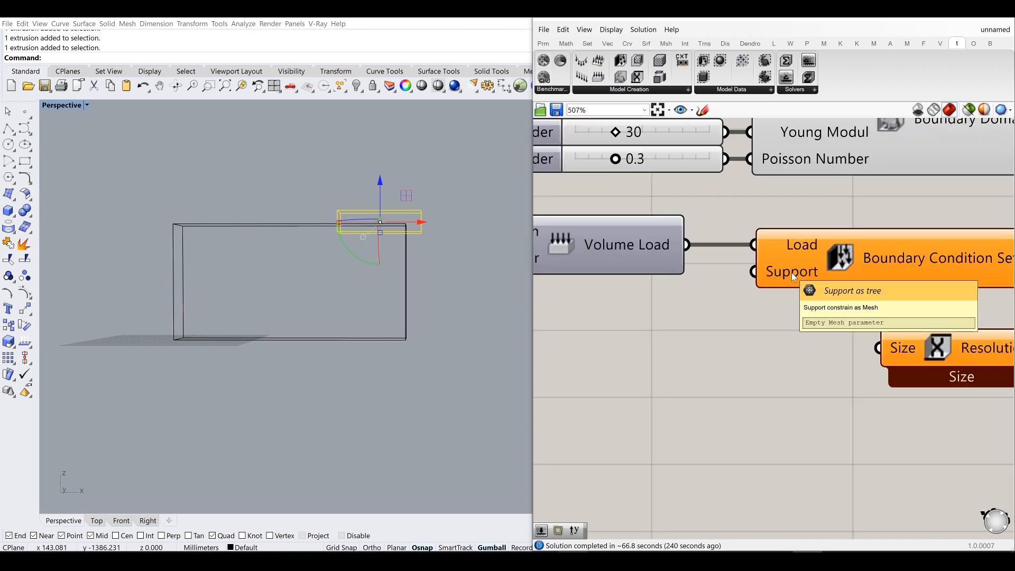
pyautogui.scroll(-5, 738, 292)
pyautogui.moveTo(628, 186); pyautogui.dragTo(559, 219)
pyautogui.hotkey('ctrl', 'c')
pyautogui.hotkey('ctrl', 'v')
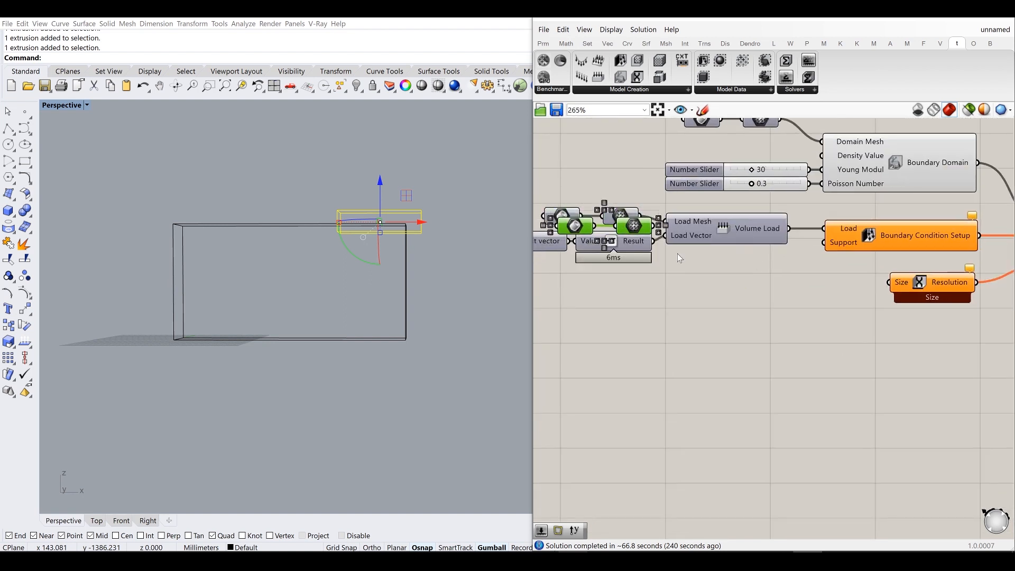
pyautogui.moveTo(636, 227); pyautogui.dragTo(779, 291)
pyautogui.click(804, 296)
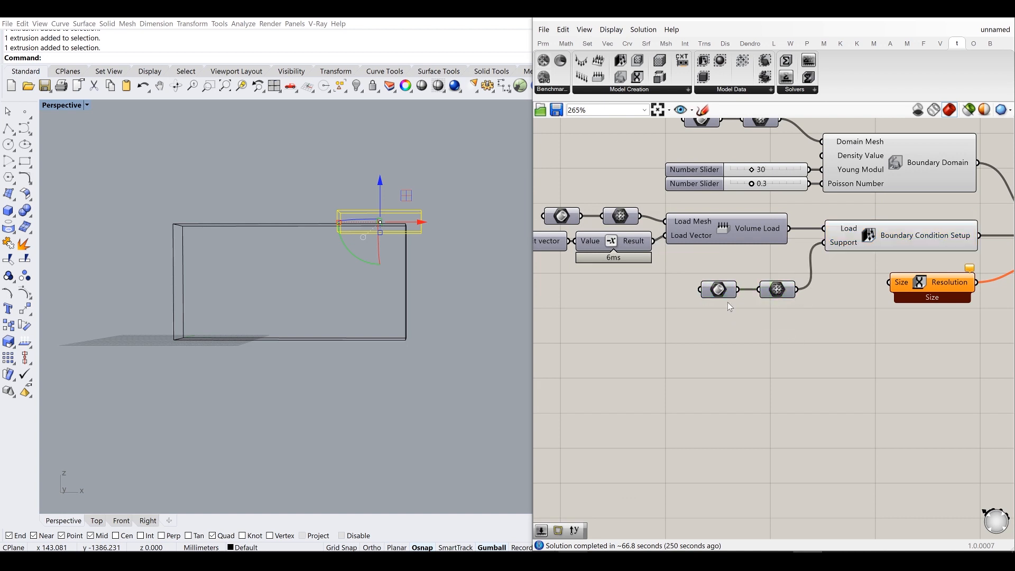
# Step: Duplicate the load box in Rhino to the domain box's opposite end and rotate the copy upright
pyautogui.click(490, 325)
pyautogui.keyDown('shift'); pyautogui.moveTo(430, 267); pyautogui.dragTo(459, 233, button='right'); pyautogui.keyUp('shift')
pyautogui.click(431, 177)
pyautogui.moveTo(432, 177)
pyautogui.mouseDown(button='right')
pyautogui.moveTo(440, 191)
pyautogui.moveTo(418, 179)
pyautogui.mouseUp(button='right')
pyautogui.moveTo(418, 205); pyautogui.dragTo(242, 271)
pyautogui.moveTo(188, 304); pyautogui.dragTo(236, 293)
pyautogui.moveTo(211, 265)
pyautogui.mouseDown(button='right')
pyautogui.moveTo(228, 242)
pyautogui.moveTo(202, 261)
pyautogui.mouseUp(button='right')
pyautogui.scroll(3, 219, 247)
# Step: Lower the upright support box and shift it outward so it partly overlaps the domain box's lower end
pyautogui.click(213, 258)
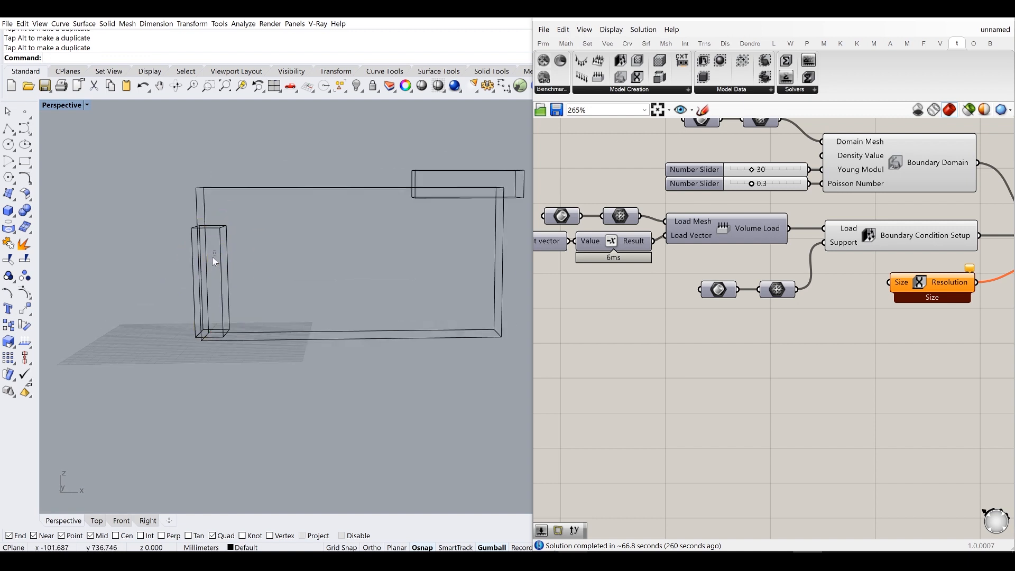
pyautogui.click(216, 240)
pyautogui.moveTo(215, 239); pyautogui.dragTo(211, 261)
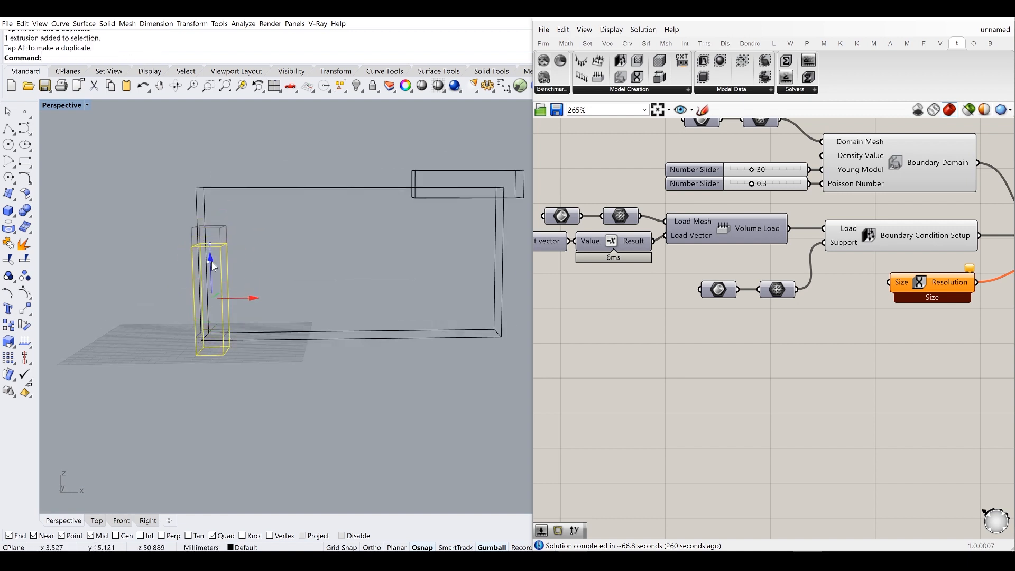
pyautogui.moveTo(245, 298); pyautogui.dragTo(231, 297)
pyautogui.click(281, 266)
pyautogui.moveTo(281, 265); pyautogui.dragTo(185, 329, button='right')
# Step: Assign the upright box to the support's Brep parameter and move the support parameters closer beneath Volume Load
pyautogui.click(166, 317)
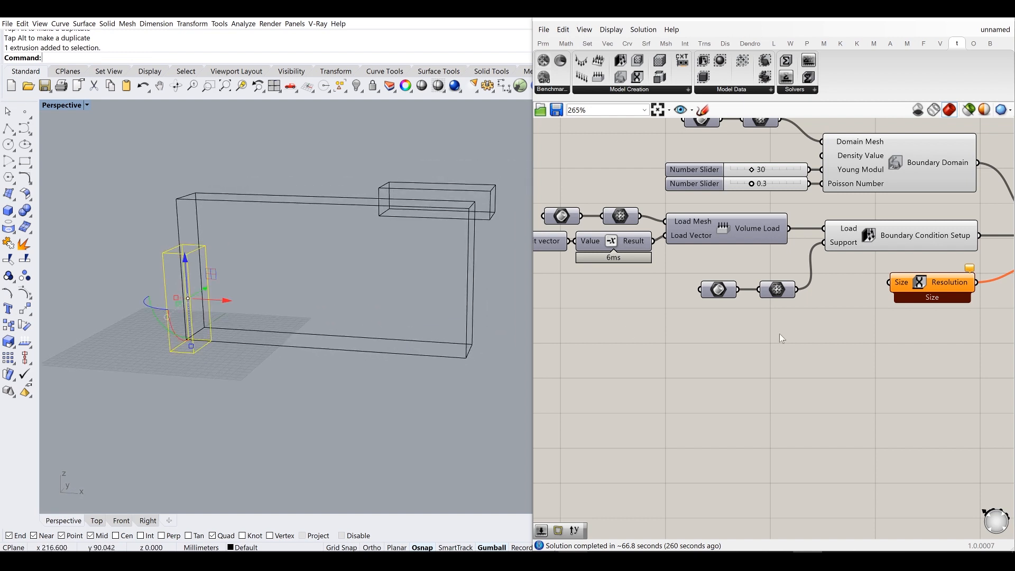
pyautogui.rightClick(721, 294)
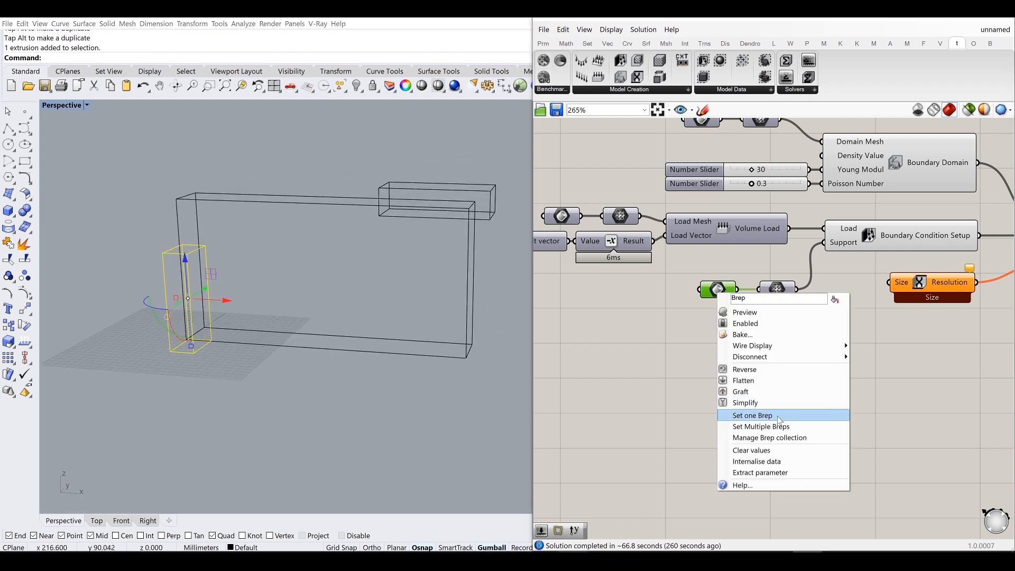
pyautogui.click(779, 419)
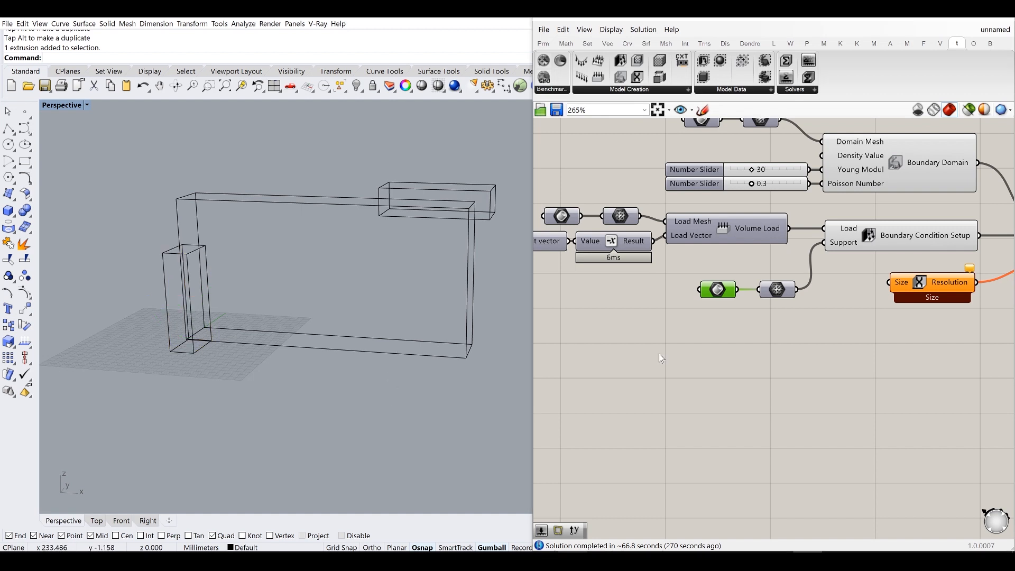
pyautogui.scroll(-1, 870, 337)
pyautogui.moveTo(874, 335); pyautogui.dragTo(807, 344, button='right')
pyautogui.scroll(2, 793, 344)
pyautogui.moveTo(735, 342); pyautogui.dragTo(685, 260)
pyautogui.click(816, 335)
# Step: Add a number slider set to 1, connect it to Resolution's Size input and inspect the load and support preview
pyautogui.moveTo(817, 335); pyautogui.dragTo(759, 289, button='right')
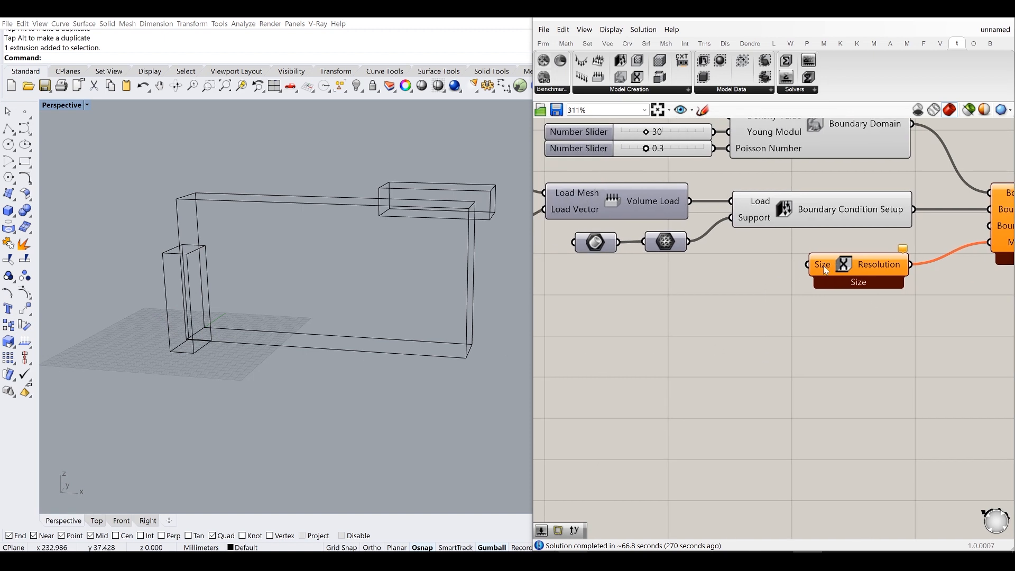
pyautogui.doubleClick(709, 324)
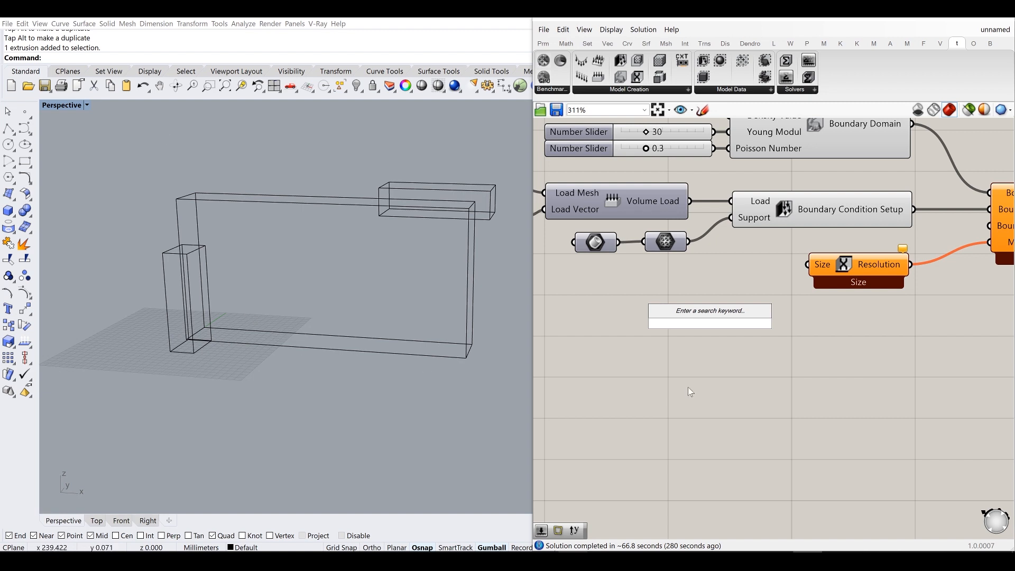
pyautogui.write('0.')
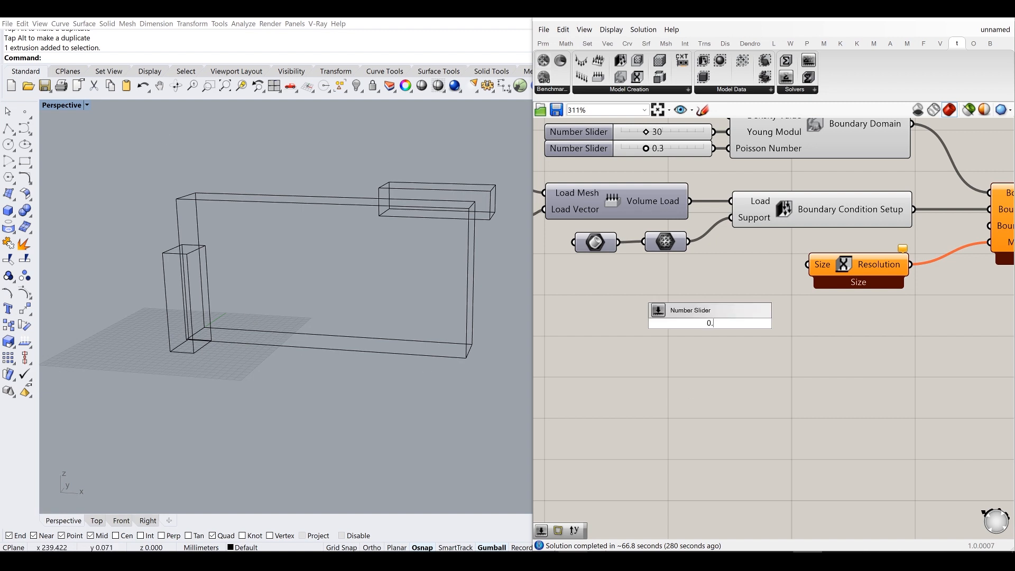
pyautogui.press('BackSpace')
pyautogui.press('BackSpace')
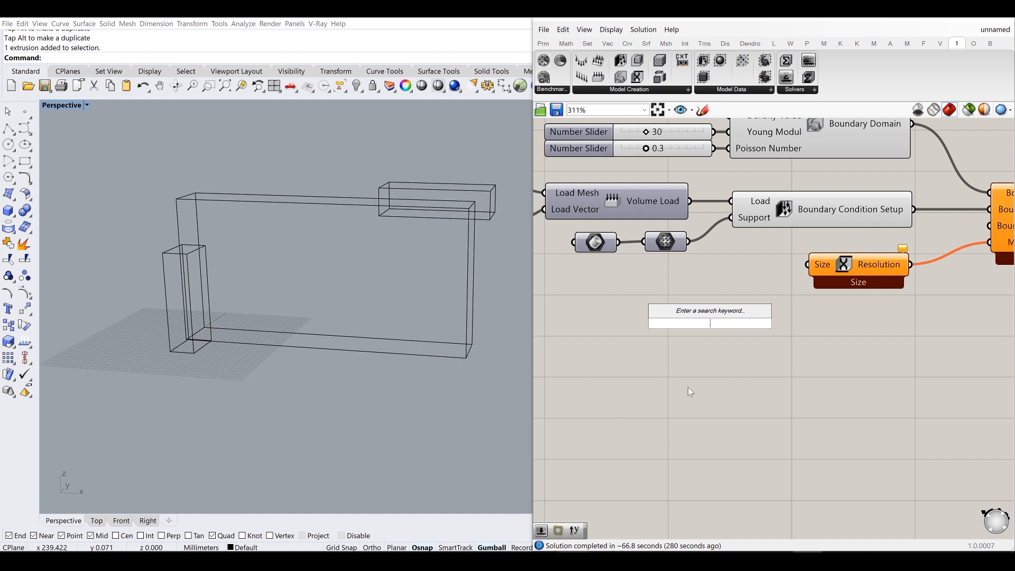
pyautogui.write('1')
pyautogui.press('Return')
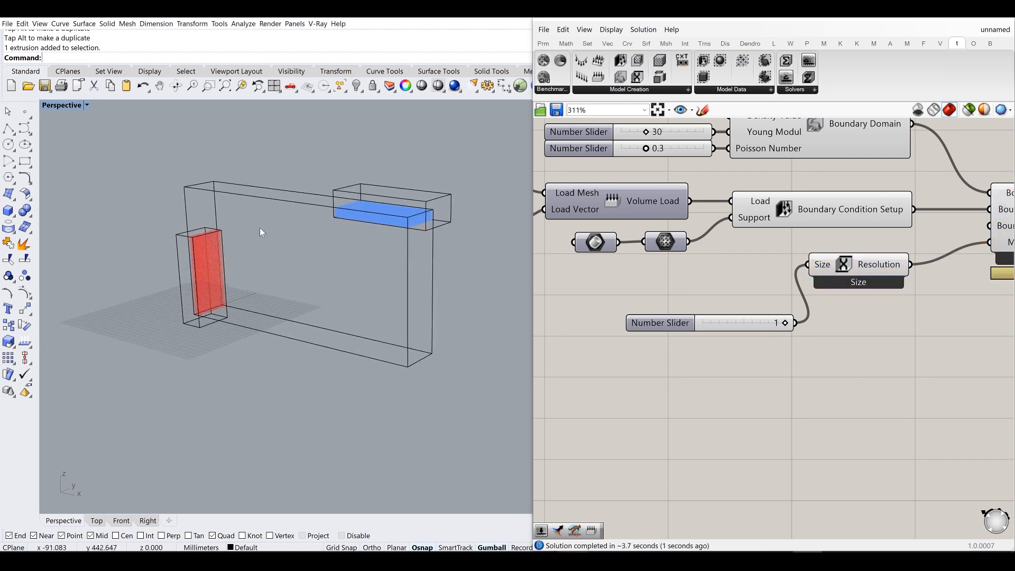
pyautogui.scroll(6, 370, 205)
pyautogui.scroll(-8, 236, 291)
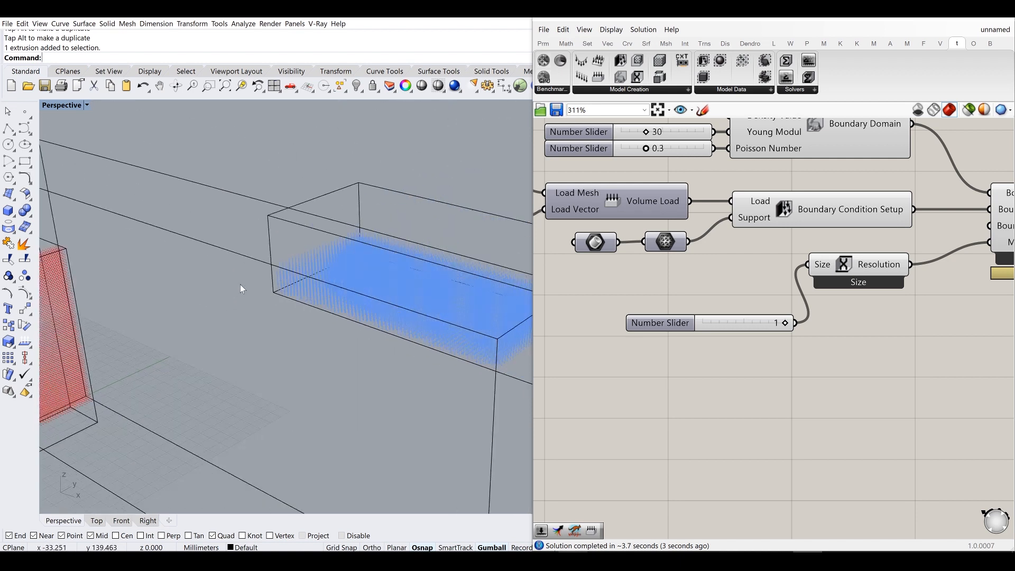
pyautogui.scroll(1, 220, 323)
# Step: Add a number slider set to 10, connect it to Resolution's Size input in place of the 1 slider, and delete the old slider
pyautogui.doubleClick(725, 364)
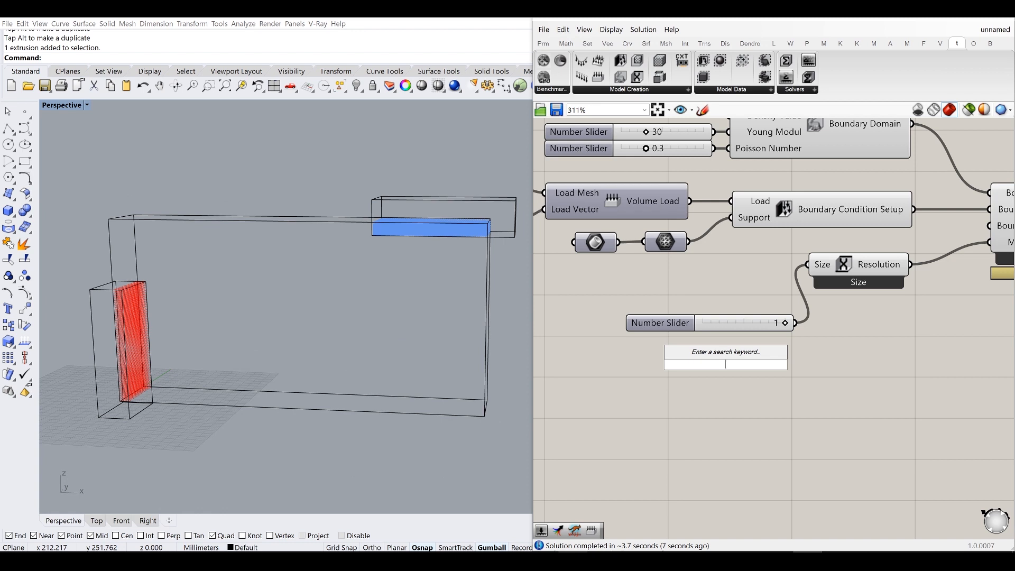
pyautogui.write('10')
pyautogui.press('Return')
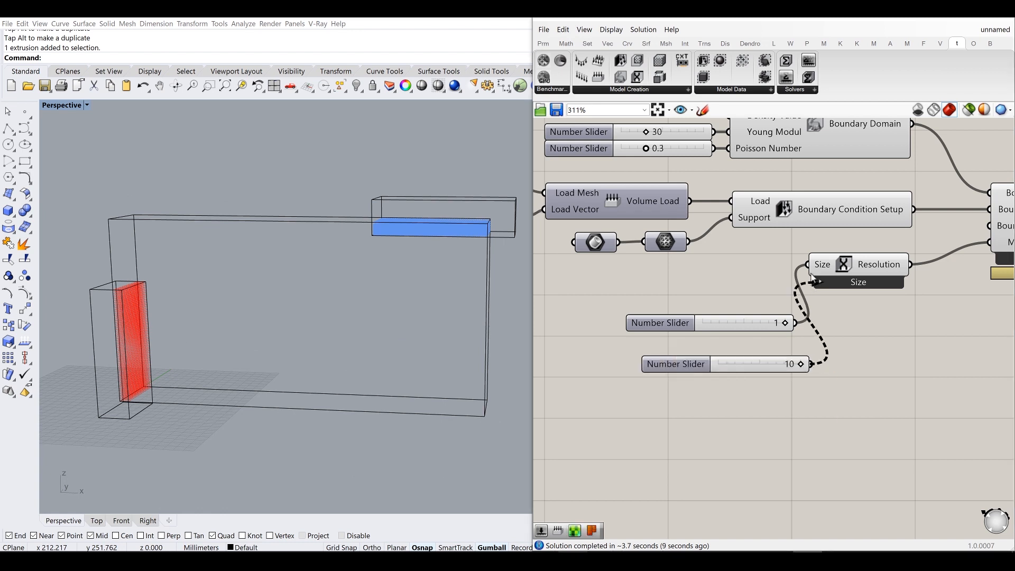
pyautogui.moveTo(813, 279); pyautogui.dragTo(809, 266)
pyautogui.moveTo(740, 331); pyautogui.dragTo(720, 455)
pyautogui.moveTo(751, 365); pyautogui.dragTo(730, 282)
pyautogui.click(720, 447)
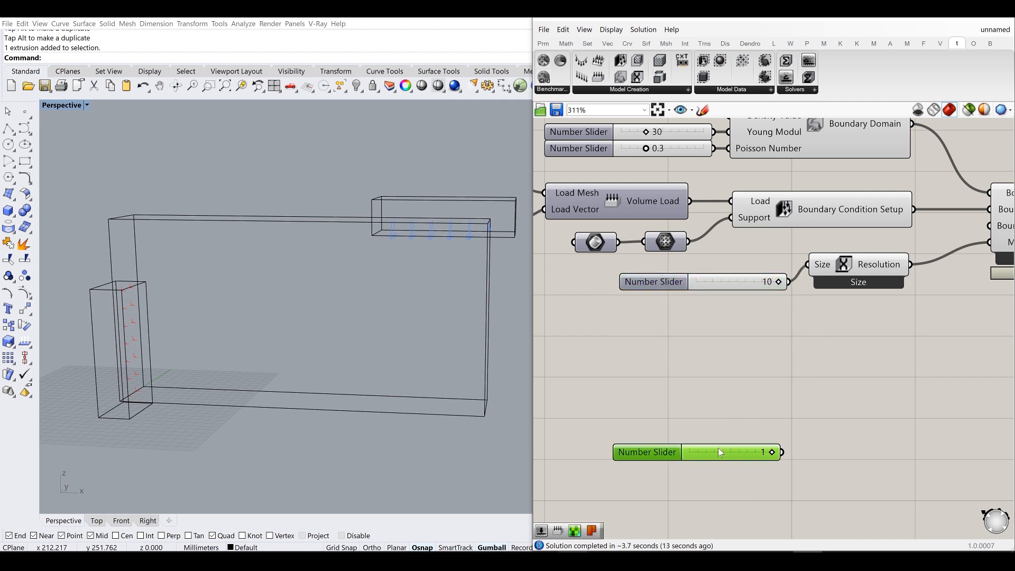
pyautogui.press('Delete')
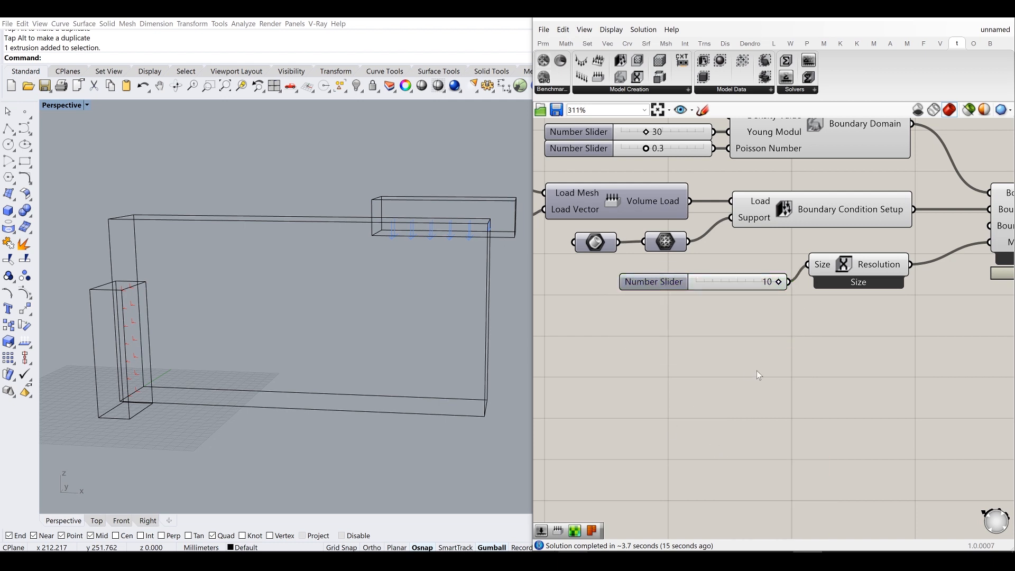
# Step: Group the model setup components and move the solver and parameter components clear of the group
pyautogui.scroll(-9, 757, 370)
pyautogui.moveTo(870, 338); pyautogui.dragTo(733, 289, button='right')
pyautogui.scroll(5, 734, 290)
pyautogui.scroll(2, 734, 294)
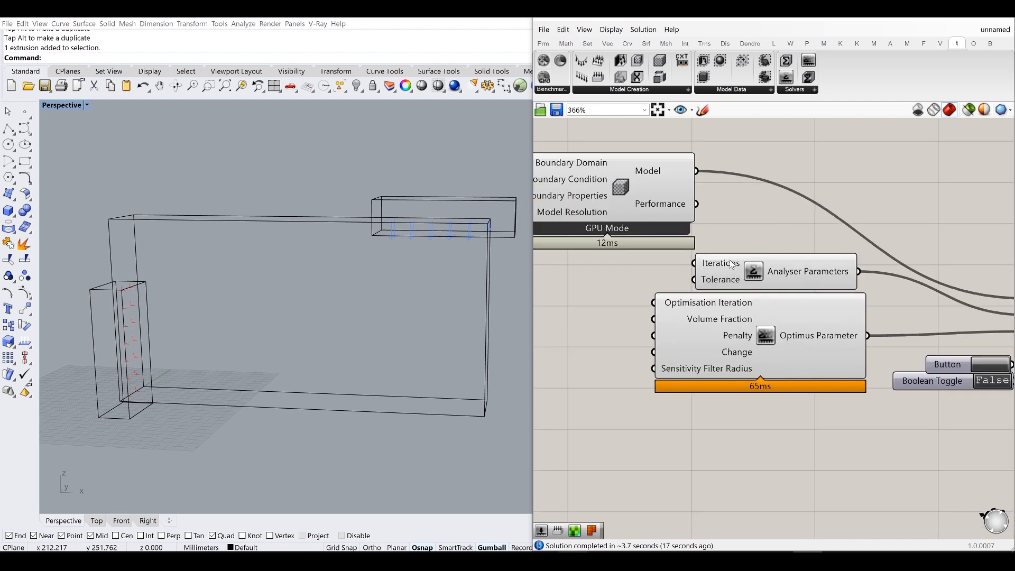
pyautogui.scroll(-7, 714, 275)
pyautogui.moveTo(782, 311); pyautogui.dragTo(567, 202)
pyautogui.middleClick(571, 202)
pyautogui.click(574, 169)
pyautogui.moveTo(761, 225); pyautogui.dragTo(765, 213)
pyautogui.moveTo(834, 156); pyautogui.dragTo(685, 226)
pyautogui.click(887, 245)
pyautogui.scroll(5, 833, 230)
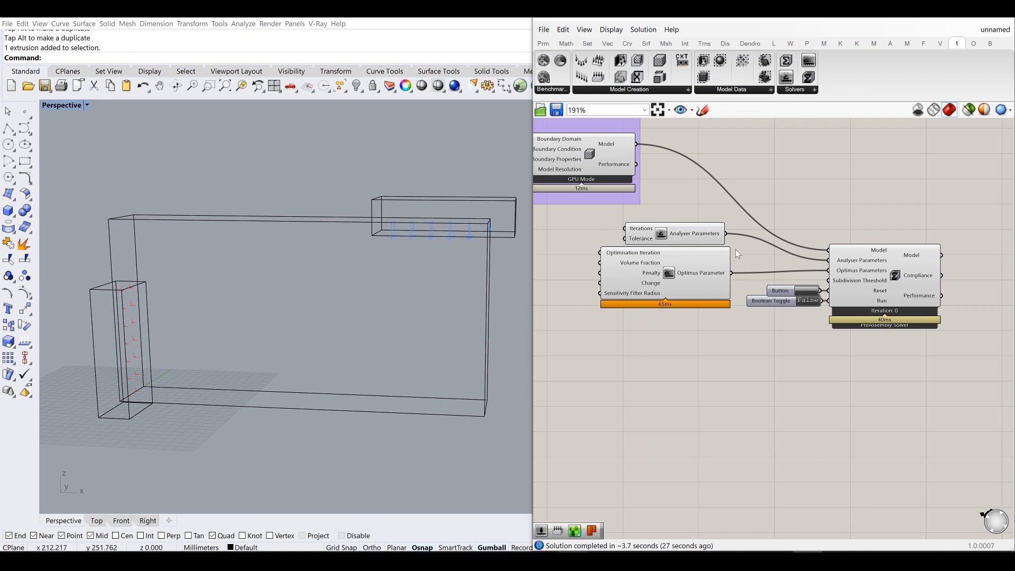
pyautogui.click(796, 91)
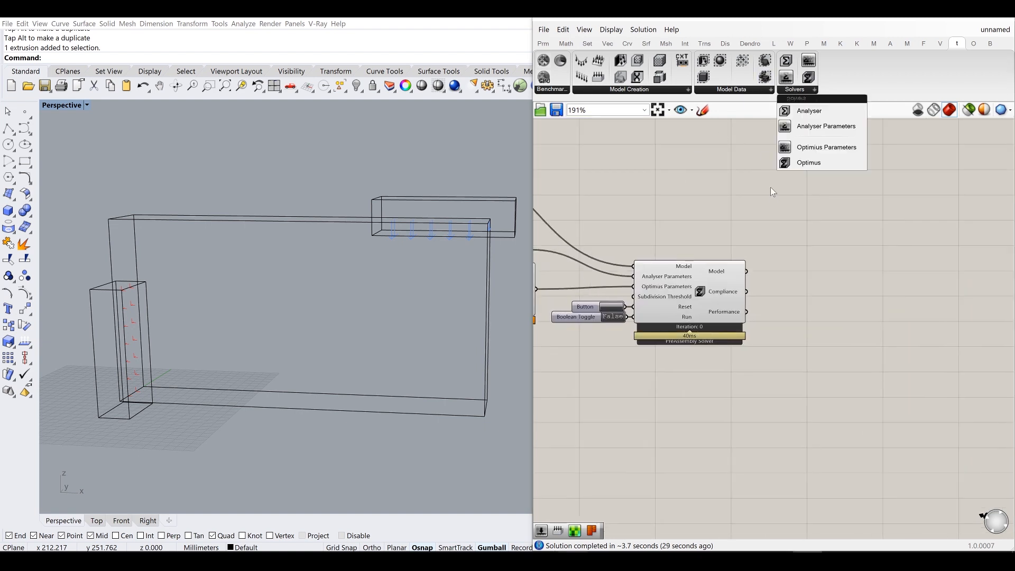
pyautogui.click(742, 91)
pyautogui.click(732, 184)
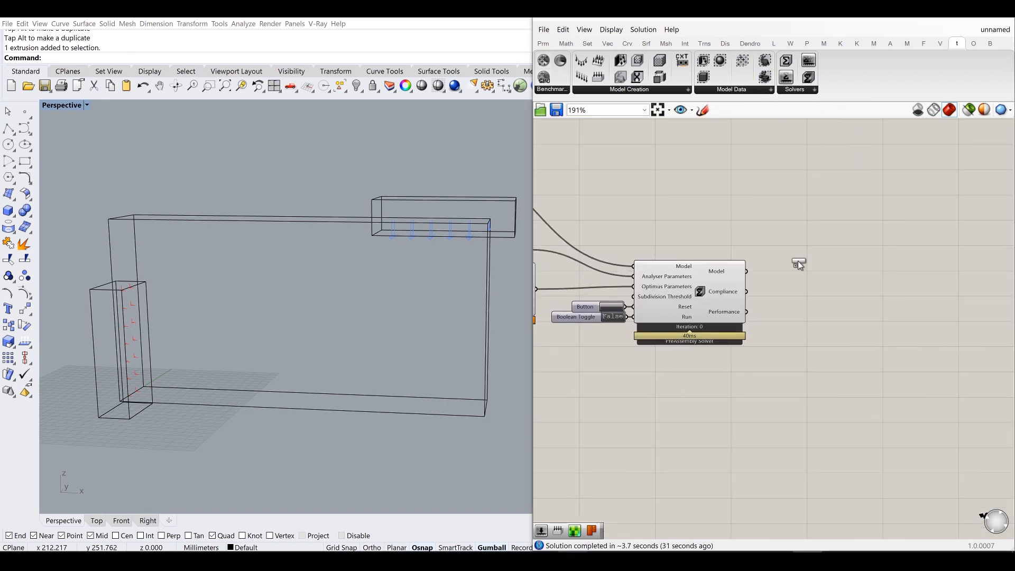
pyautogui.click(815, 284)
pyautogui.scroll(4, 756, 283)
pyautogui.click(897, 292)
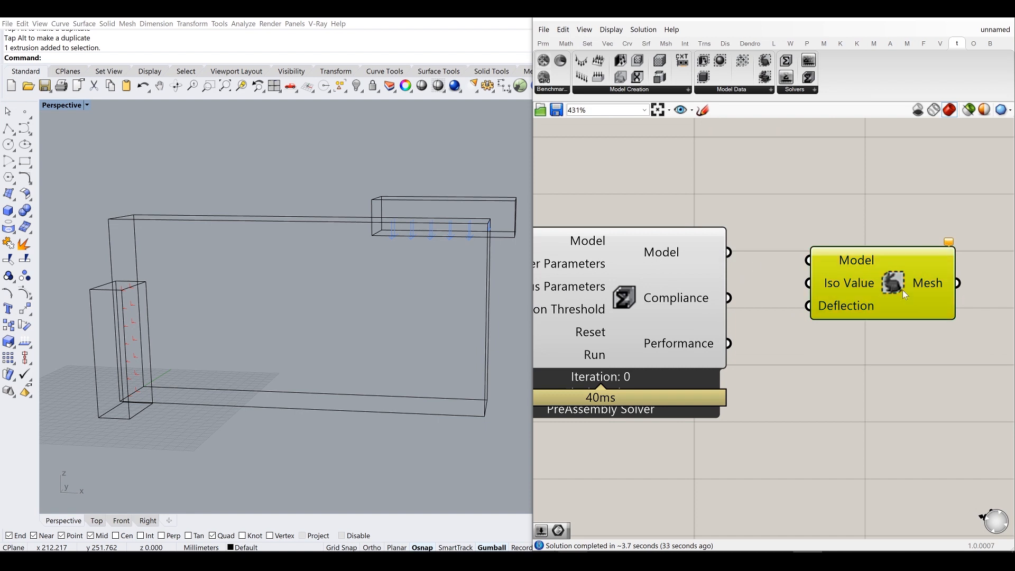
pyautogui.press('Delete')
# Step: Add a PrincipalStress component and connect the Optimus solver's Model output to its Model input
pyautogui.click(728, 90)
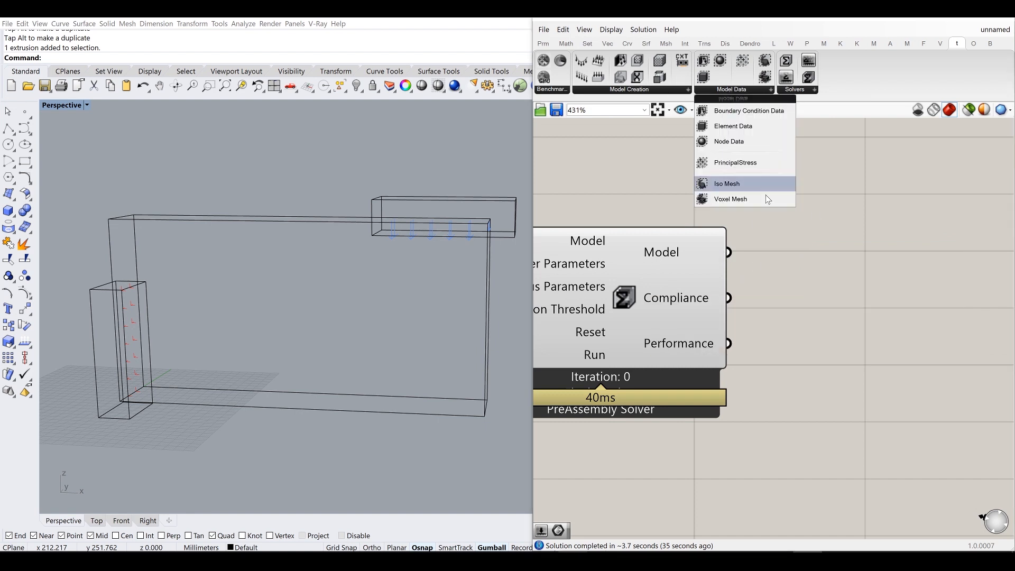
pyautogui.click(756, 167)
pyautogui.click(781, 261)
pyautogui.moveTo(731, 254); pyautogui.dragTo(826, 271)
pyautogui.scroll(-3, 871, 271)
pyautogui.click(675, 370)
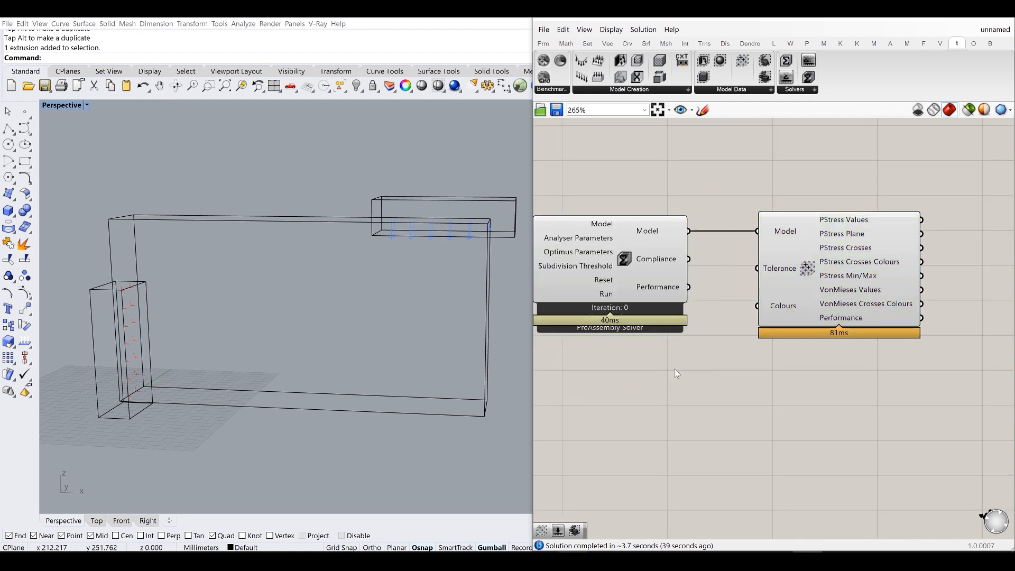
# Step: Move the Boolean Toggle lower, away from the Button, run the Optimus solver and inspect the principal stress preview
pyautogui.moveTo(675, 369); pyautogui.dragTo(772, 339, button='right')
pyautogui.moveTo(686, 293); pyautogui.dragTo(772, 311, button='right')
pyautogui.scroll(3, 664, 271)
pyautogui.moveTo(621, 288); pyautogui.dragTo(622, 347)
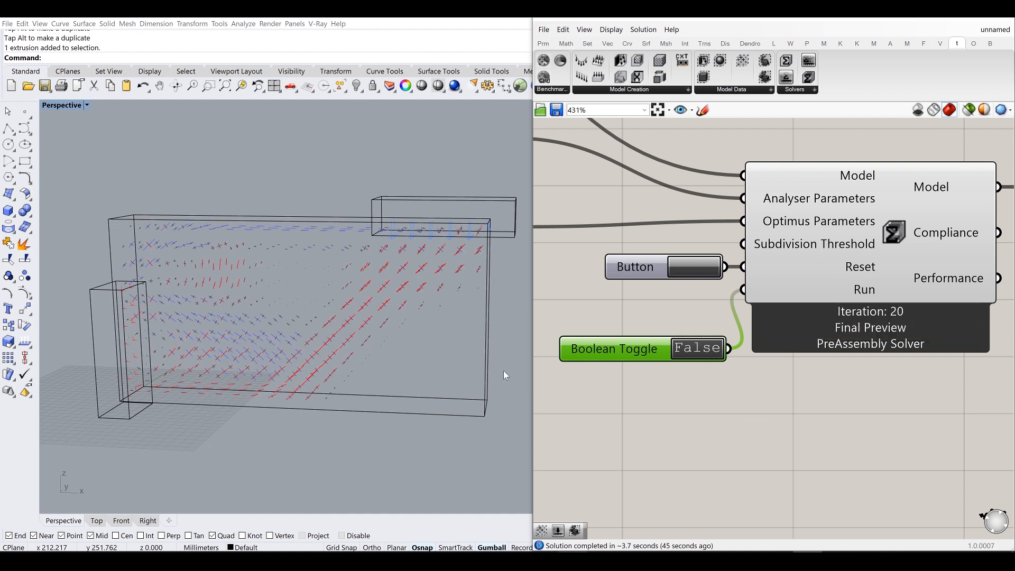
pyautogui.moveTo(880, 249); pyautogui.dragTo(769, 262, button='right')
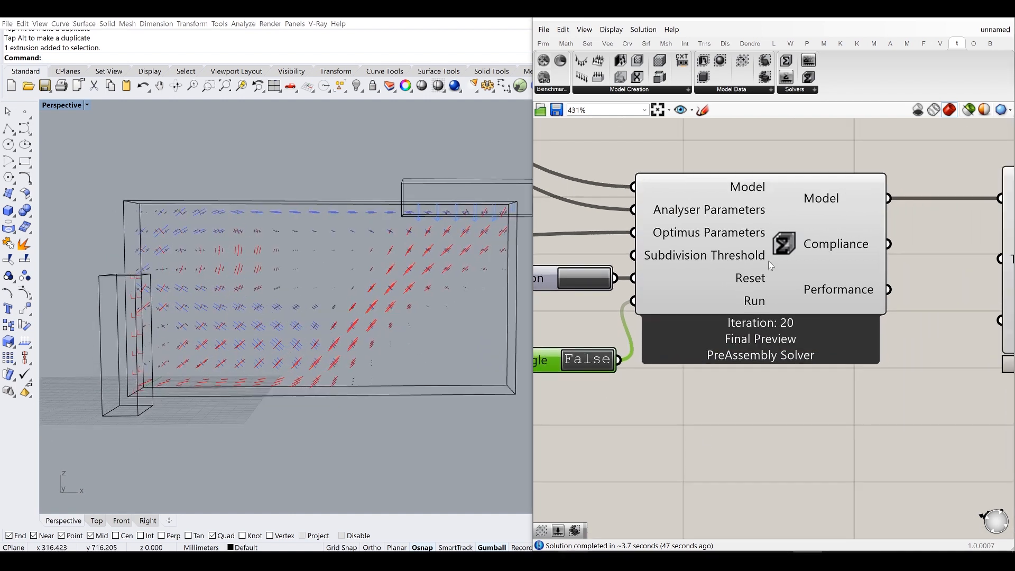
# Step: Switch the Optimus solver to Live Preview, run it again and view the principal stress crosses from another angle
pyautogui.rightClick(784, 244)
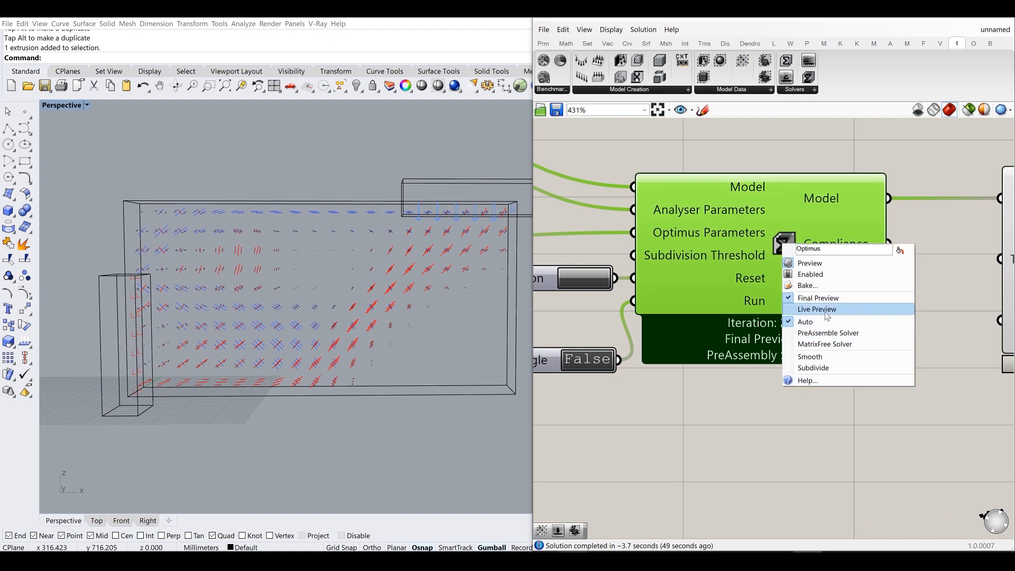
pyautogui.click(687, 442)
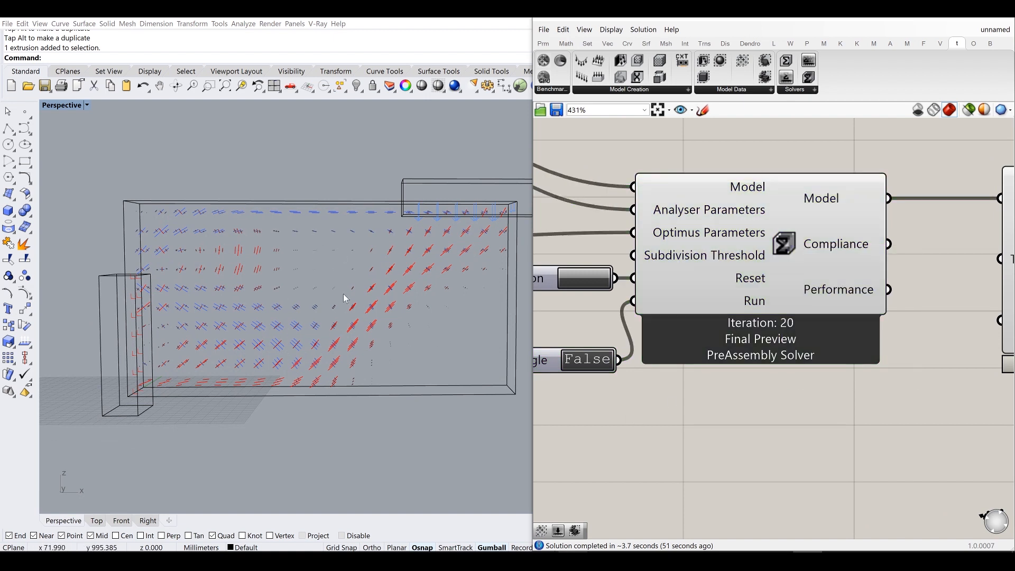
pyautogui.rightClick(781, 244)
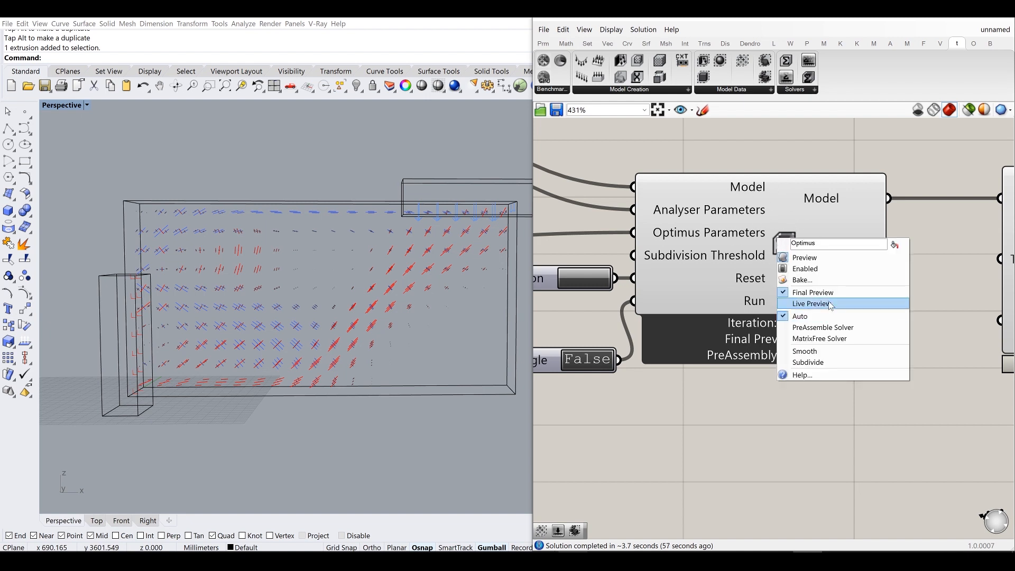
pyautogui.click(814, 304)
pyautogui.moveTo(593, 358); pyautogui.dragTo(699, 332, button='right')
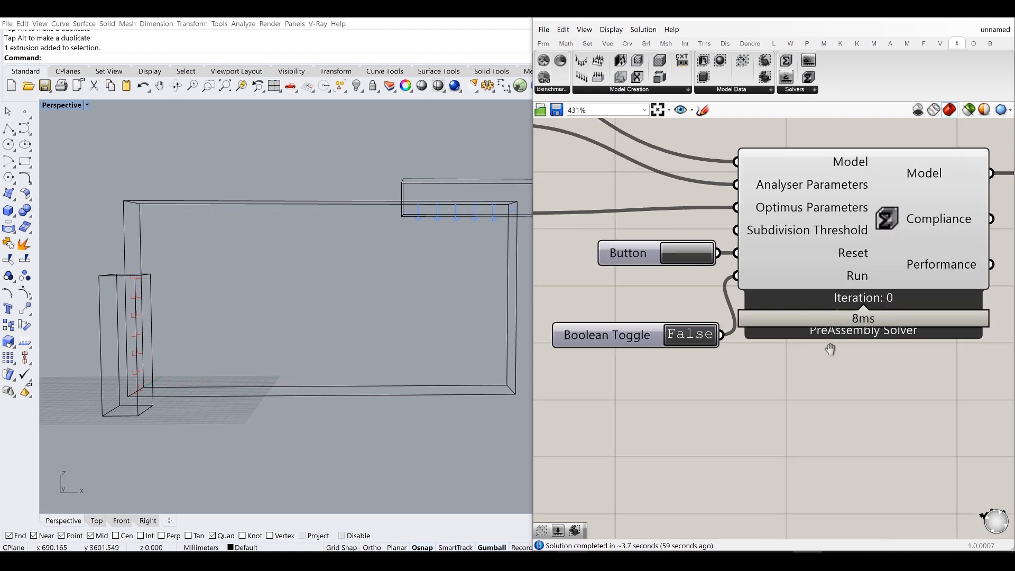
pyautogui.doubleClick(701, 342)
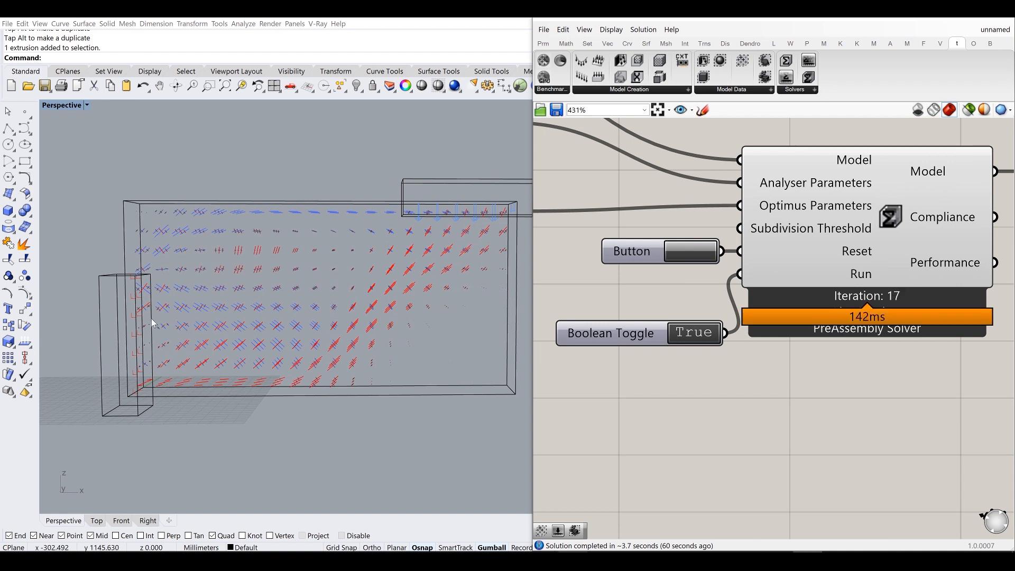
pyautogui.moveTo(370, 270); pyautogui.dragTo(357, 271, button='right')
pyautogui.scroll(-5, 798, 333)
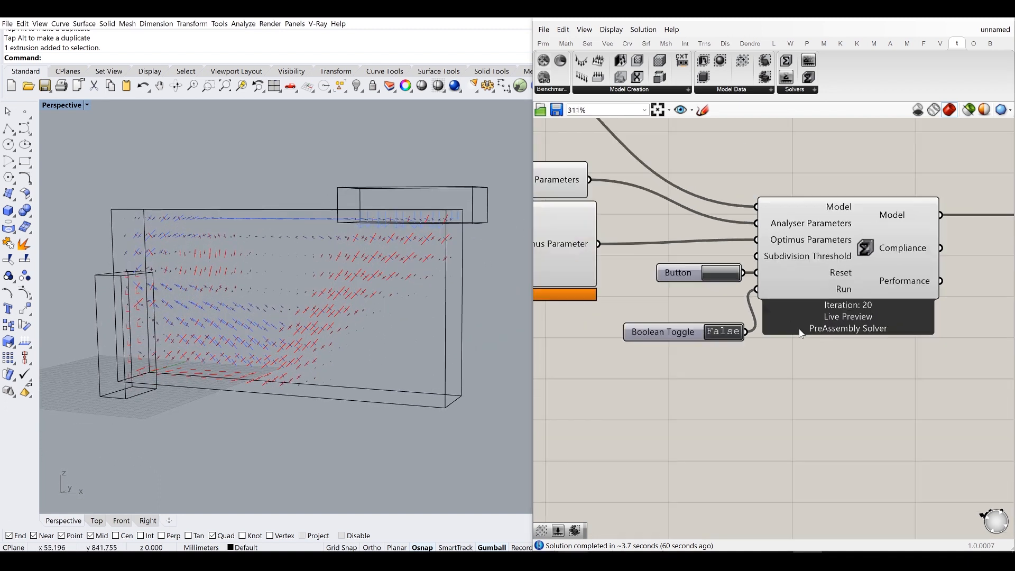
# Step: Delete the PrincipalStress component connected to the Optimus solver
pyautogui.moveTo(952, 349); pyautogui.dragTo(762, 330, button='right')
pyautogui.moveTo(871, 279); pyautogui.dragTo(885, 365)
pyautogui.press('Delete')
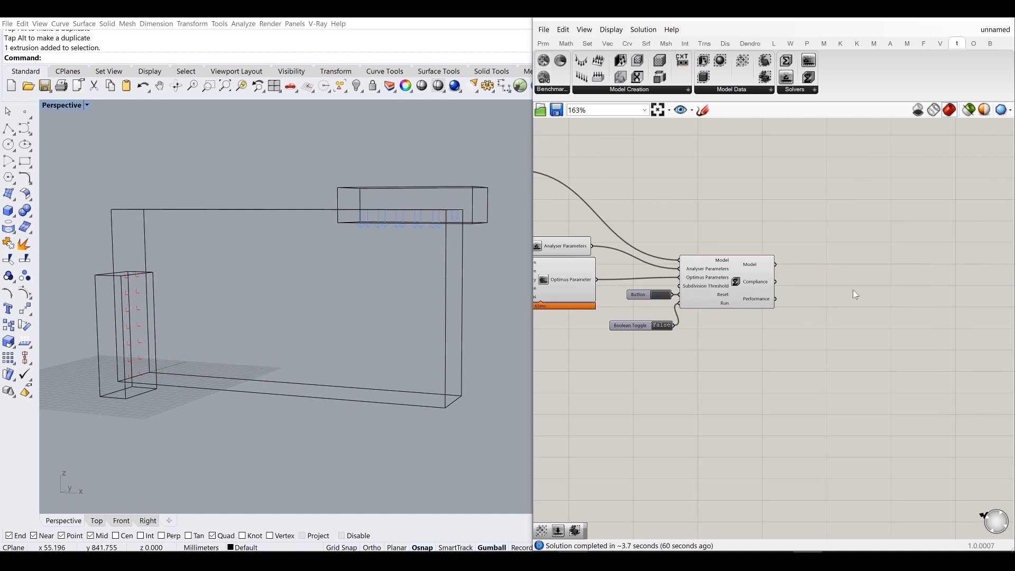
# Step: Add a Voxel Mesh component, connect the Optimus solver's Model output to it and place it level with that output
pyautogui.click(669, 91)
pyautogui.click(712, 91)
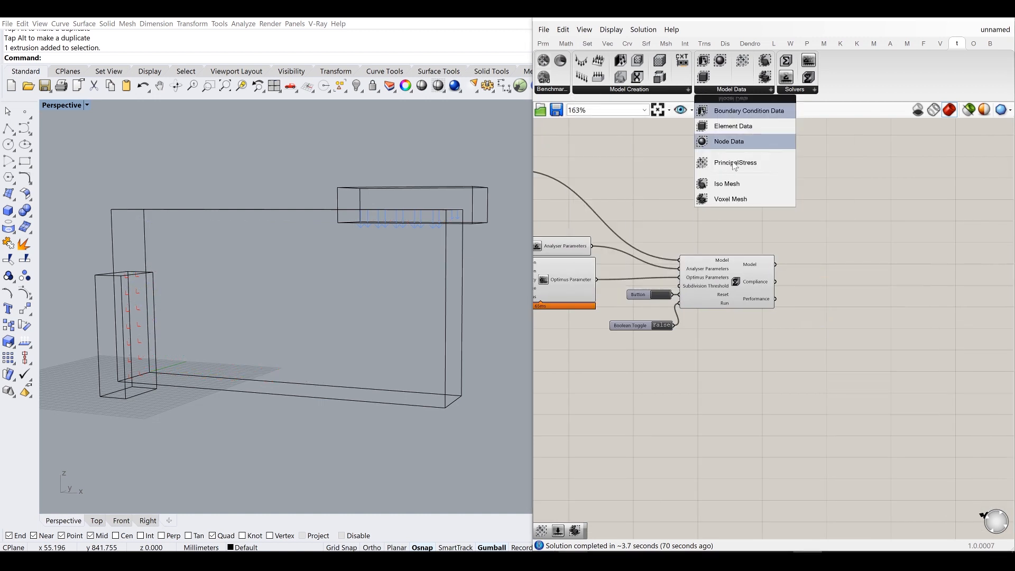
pyautogui.click(805, 89)
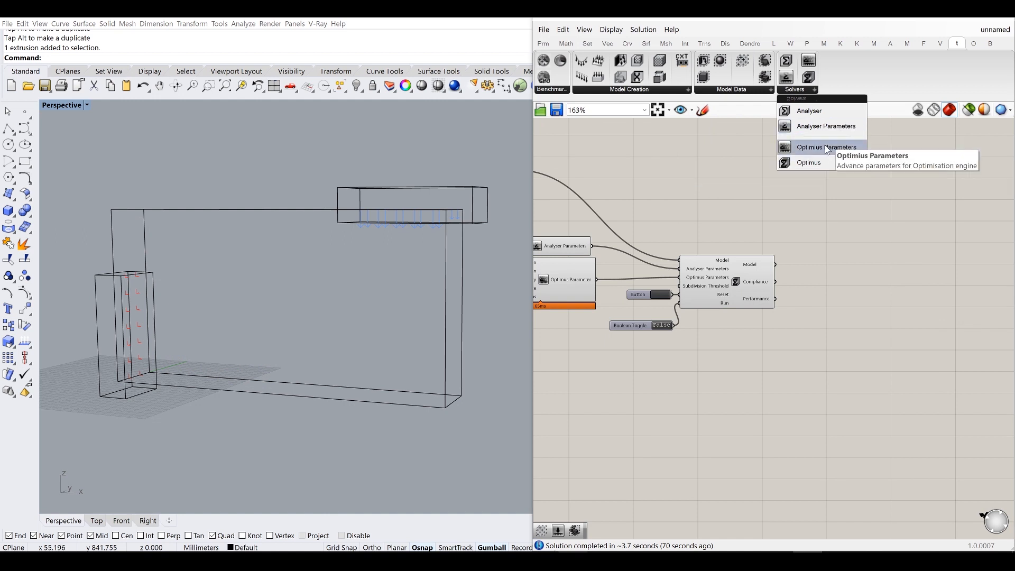
pyautogui.click(737, 89)
pyautogui.click(737, 89)
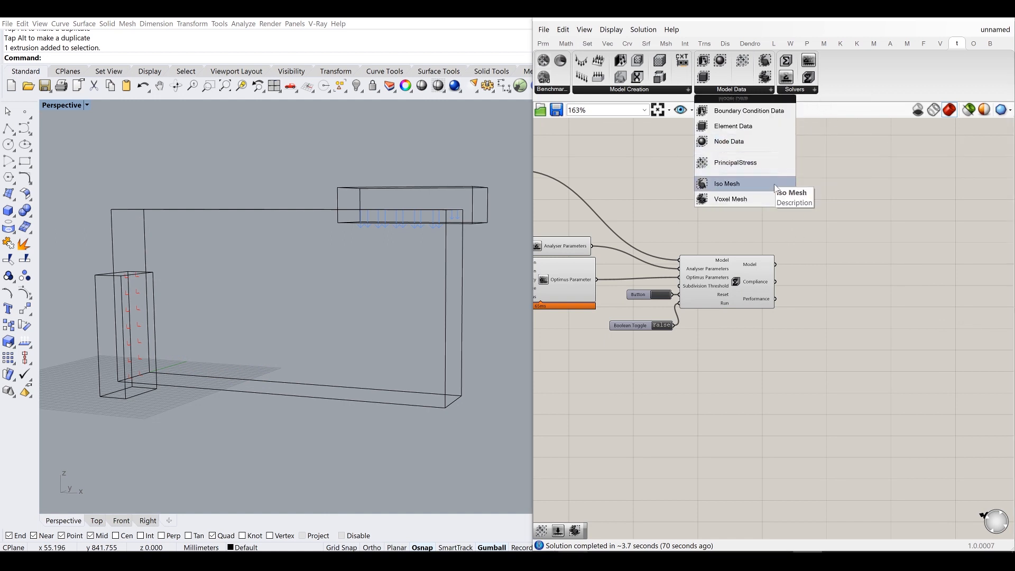
pyautogui.moveTo(770, 198); pyautogui.dragTo(856, 297)
pyautogui.scroll(4, 802, 273)
pyautogui.moveTo(742, 251); pyautogui.dragTo(835, 312)
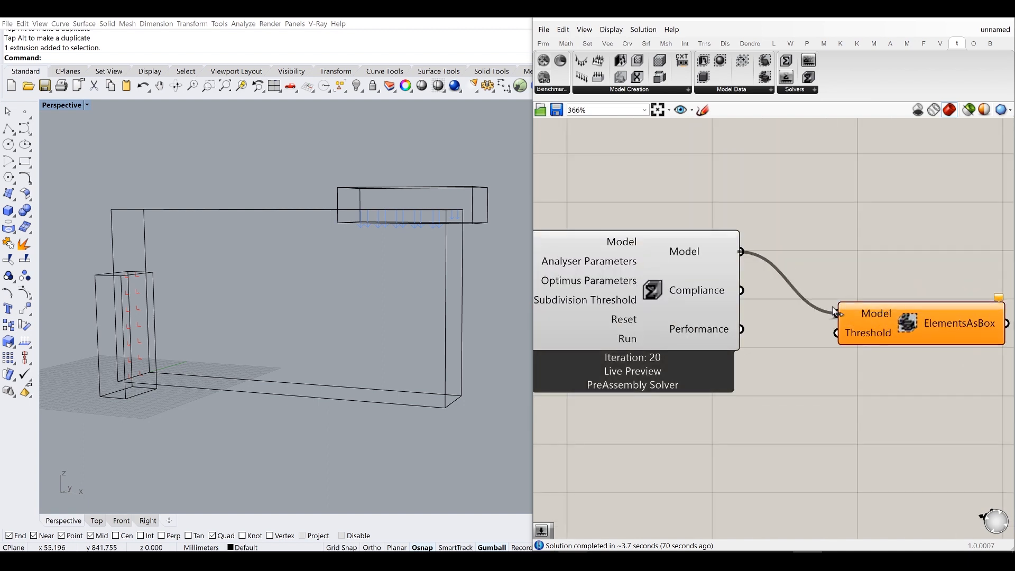
pyautogui.moveTo(905, 328); pyautogui.dragTo(893, 271)
pyautogui.moveTo(894, 271); pyautogui.dragTo(704, 209, button='right')
pyautogui.moveTo(703, 209); pyautogui.dragTo(861, 201)
pyautogui.click(826, 262)
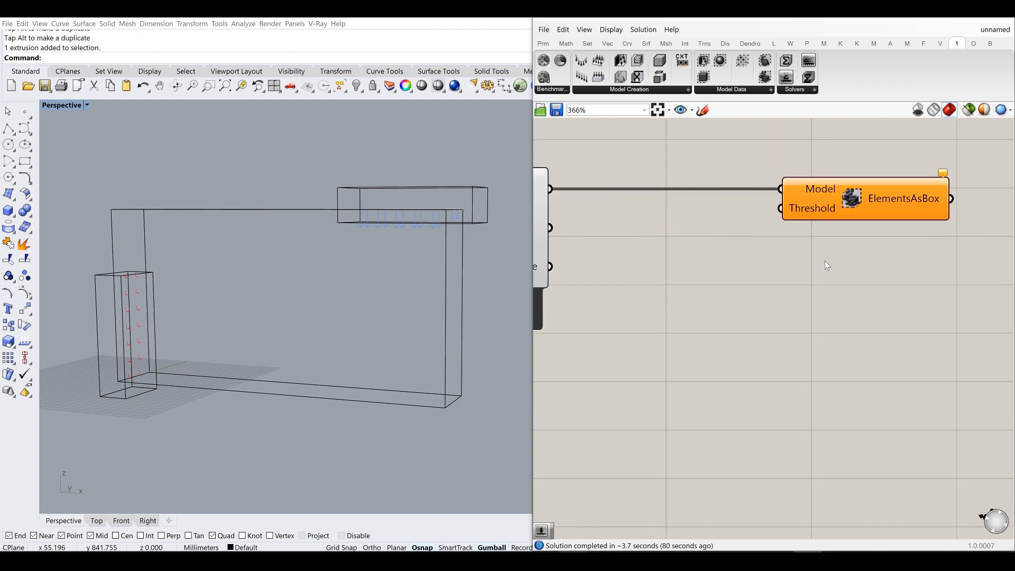
# Step: Add a number slider set to 0.500 and connect it to the voxel mesh component's Threshold input
pyautogui.doubleClick(818, 293)
pyautogui.write('0.500')
pyautogui.press('Return')
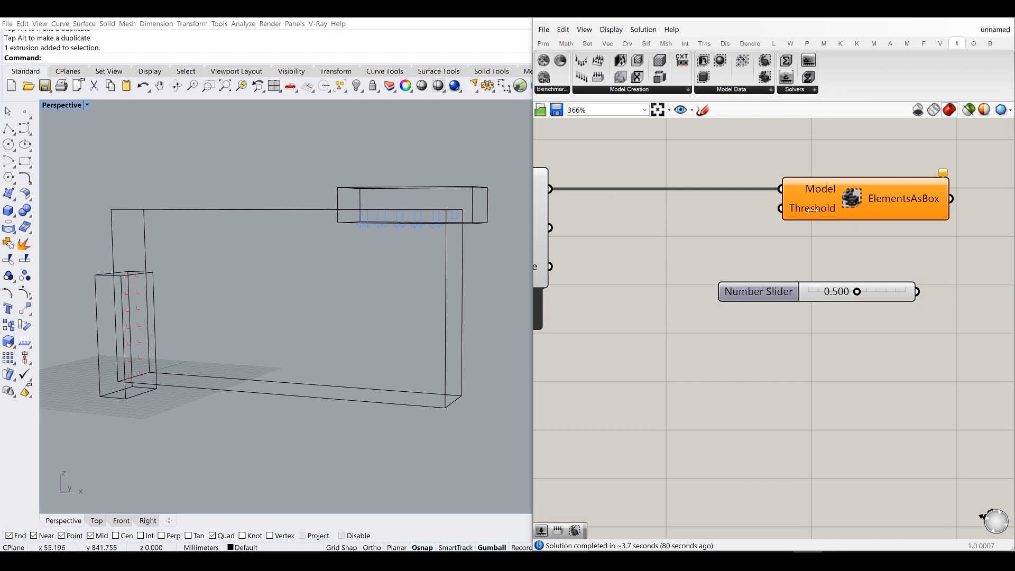
pyautogui.moveTo(919, 292); pyautogui.dragTo(782, 209)
# Step: Reset the Optimus solver, run it with the Boolean Toggle and view the resulting voxels from the front
pyautogui.scroll(-1, 855, 217)
pyautogui.moveTo(646, 279); pyautogui.dragTo(835, 281, button='right')
pyautogui.scroll(-4, 834, 281)
pyautogui.scroll(4, 656, 274)
pyautogui.click(740, 262)
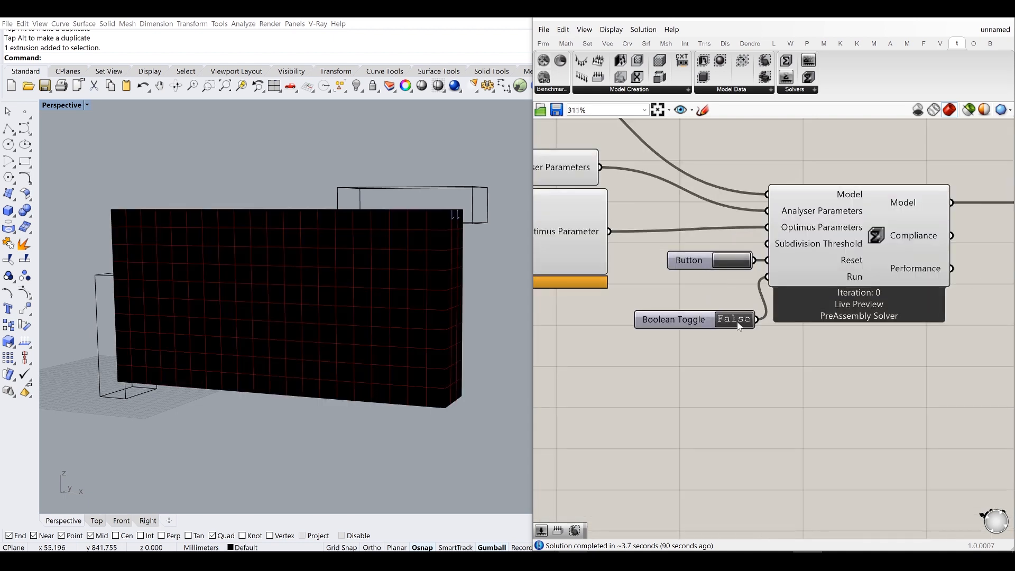
pyautogui.doubleClick(734, 320)
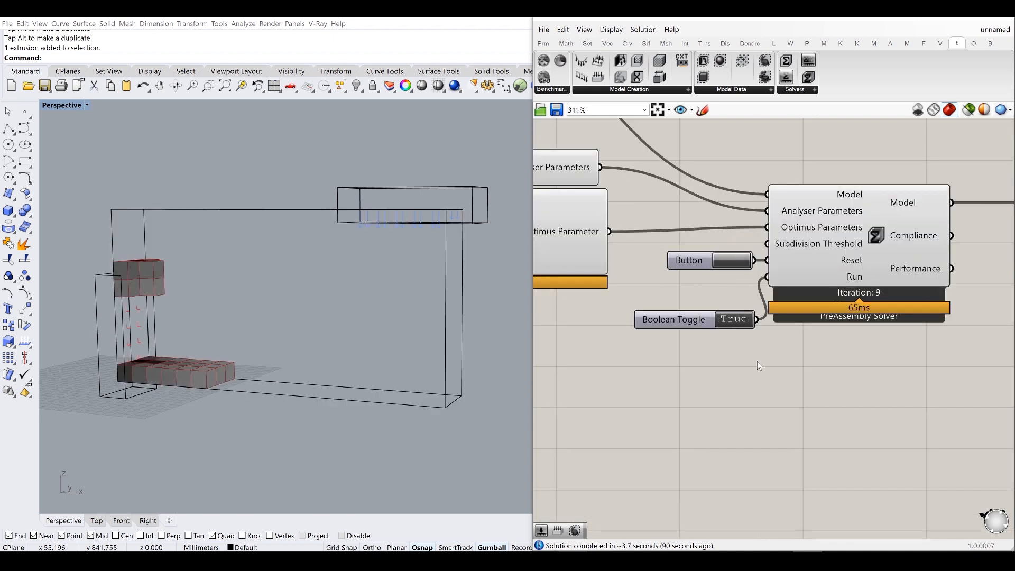
pyautogui.moveTo(310, 296); pyautogui.dragTo(342, 294, button='right')
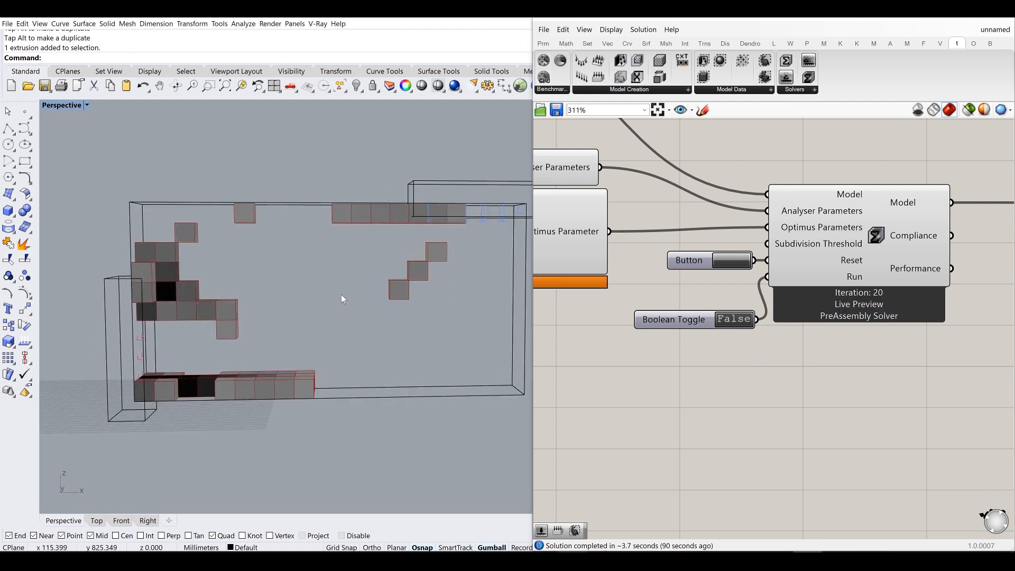
# Step: Lower the voxel Threshold slider to 0.357 and inspect the voxel structure
pyautogui.scroll(-3, 812, 296)
pyautogui.moveTo(812, 296); pyautogui.dragTo(580, 297, button='right')
pyautogui.scroll(7, 821, 291)
pyautogui.moveTo(850, 297); pyautogui.dragTo(821, 303)
pyautogui.moveTo(296, 267); pyautogui.dragTo(251, 286, button='right')
pyautogui.moveTo(249, 262)
pyautogui.mouseDown(button='right')
pyautogui.moveTo(321, 268)
pyautogui.moveTo(252, 280)
pyautogui.mouseUp(button='right')
pyautogui.scroll(-5, 716, 258)
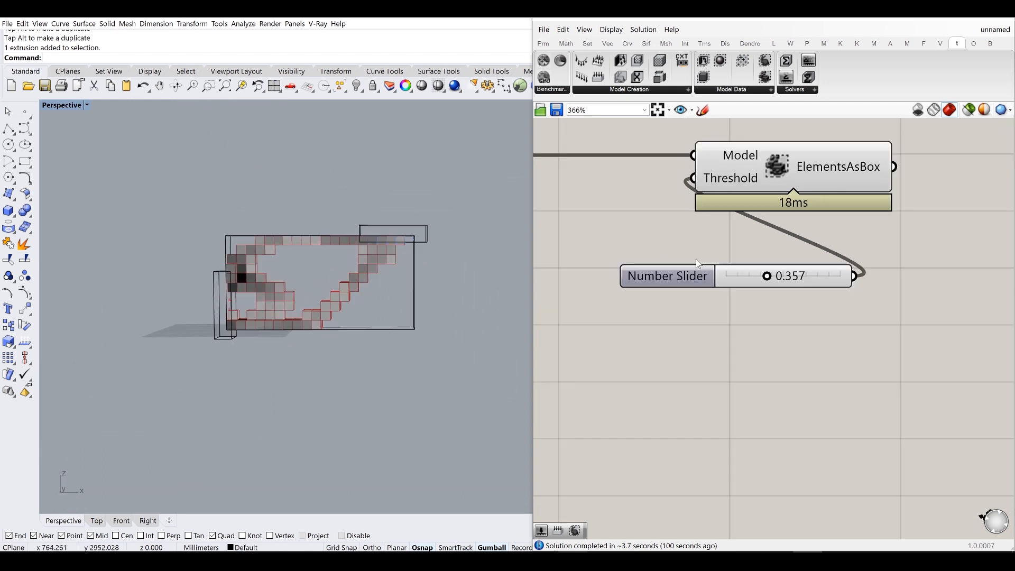
# Step: Set the number slider feeding Resolution's Size input to 5
pyautogui.moveTo(715, 258); pyautogui.dragTo(849, 292, button='right')
pyautogui.scroll(-1, 706, 290)
pyautogui.moveTo(705, 290); pyautogui.dragTo(916, 280, button='right')
pyautogui.moveTo(566, 291); pyautogui.dragTo(999, 294, button='right')
pyautogui.moveTo(681, 266); pyautogui.dragTo(880, 321, button='right')
pyautogui.moveTo(776, 280); pyautogui.dragTo(634, 352, button='right')
pyautogui.scroll(2, 699, 328)
pyautogui.doubleClick(698, 331)
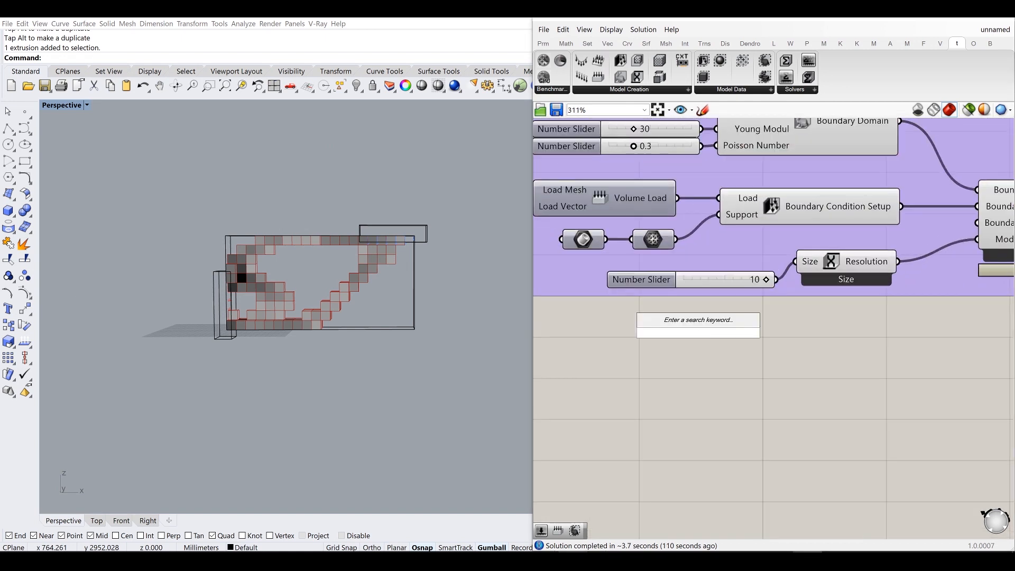
pyautogui.click(717, 277)
pyautogui.doubleClick(717, 277)
pyautogui.press('Return')
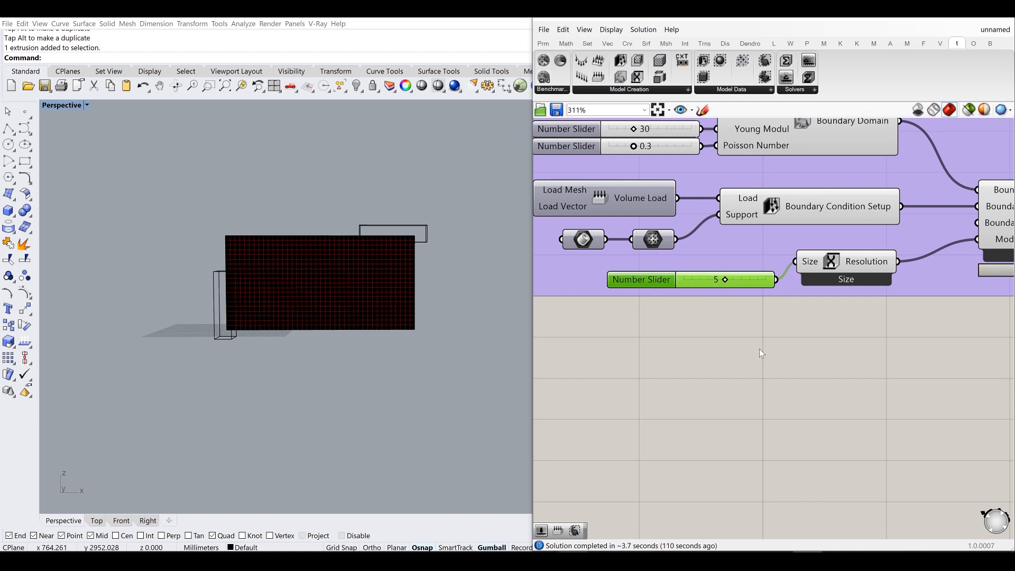
# Step: Reset and run the Optimus solver at the finer resolution and examine the voxel result from several angles
pyautogui.scroll(-4, 760, 349)
pyautogui.scroll(4, 791, 351)
pyautogui.moveTo(349, 267); pyautogui.dragTo(363, 297, button='right')
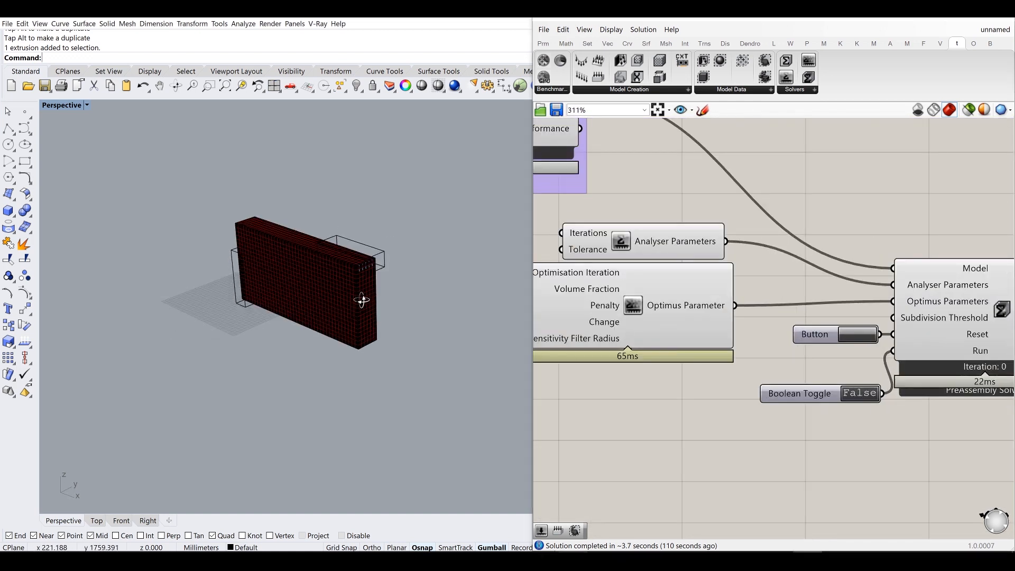
pyautogui.scroll(3, 362, 304)
pyautogui.moveTo(780, 319); pyautogui.dragTo(679, 275, button='right')
pyautogui.click(758, 293)
pyautogui.click(759, 349)
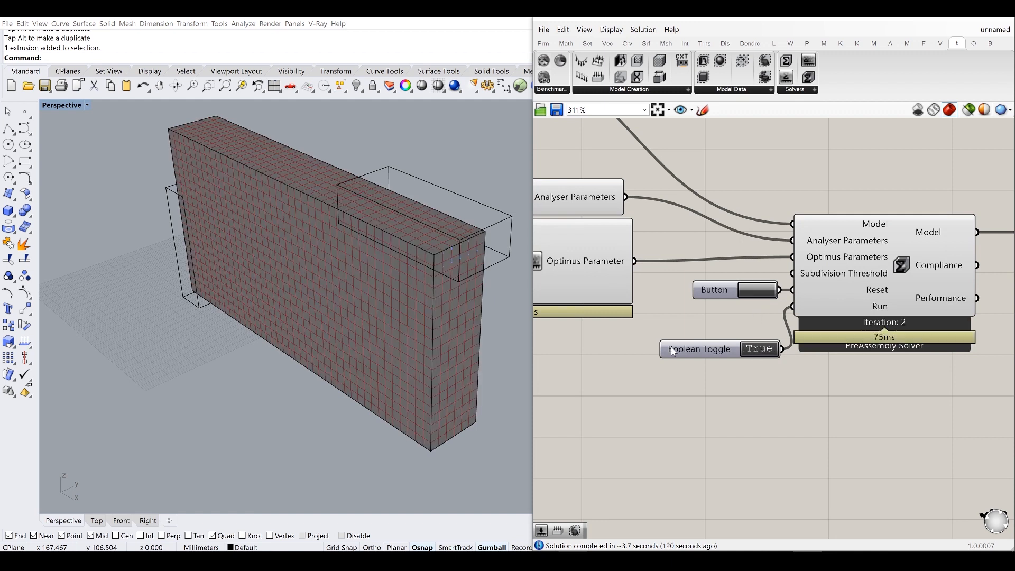
pyautogui.moveTo(360, 346); pyautogui.dragTo(427, 324, button='right')
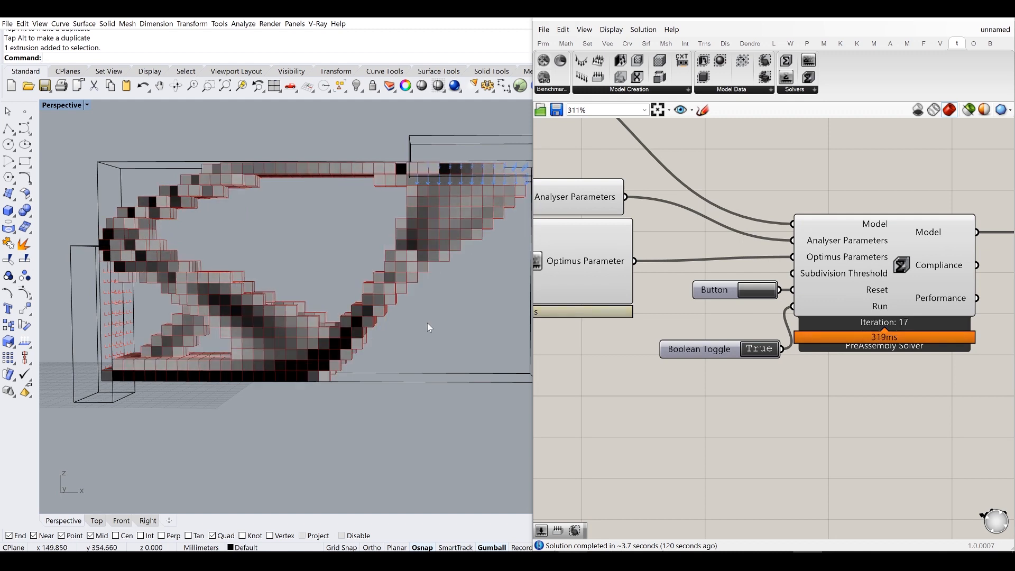
pyautogui.moveTo(430, 328)
pyautogui.mouseDown(button='right')
pyautogui.moveTo(331, 288)
pyautogui.moveTo(399, 319)
pyautogui.moveTo(382, 320)
pyautogui.moveTo(440, 328)
pyautogui.moveTo(405, 305)
pyautogui.moveTo(446, 330)
pyautogui.mouseUp(button='right')
pyautogui.moveTo(352, 186); pyautogui.dragTo(290, 186)
pyautogui.moveTo(290, 186); pyautogui.dragTo(360, 185, button='right')
pyautogui.click(358, 168)
pyautogui.moveTo(837, 307); pyautogui.dragTo(712, 319, button='right')
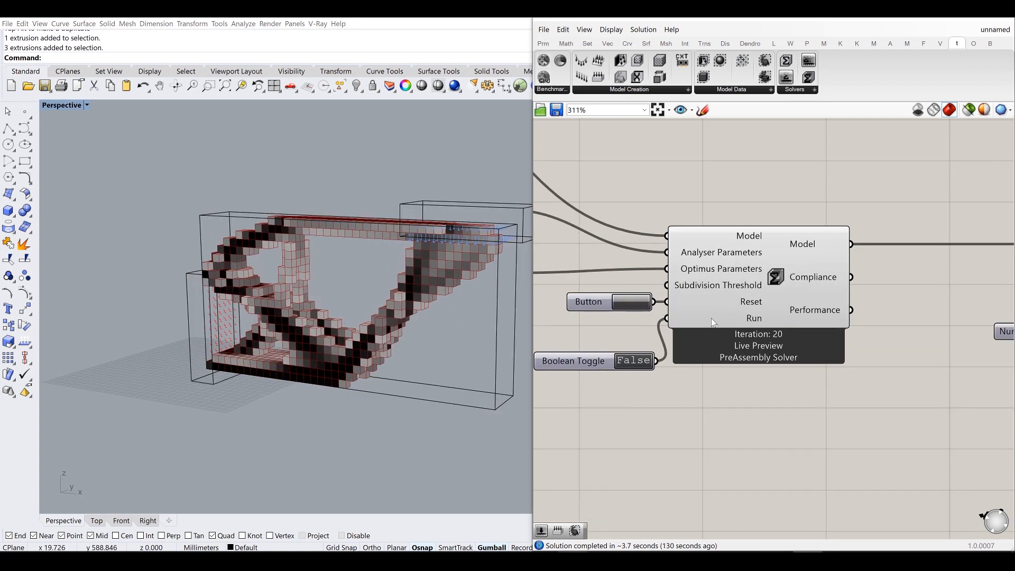
pyautogui.scroll(-5, 712, 319)
pyautogui.moveTo(648, 308); pyautogui.dragTo(757, 325, button='right')
pyautogui.moveTo(718, 384); pyautogui.dragTo(571, 212)
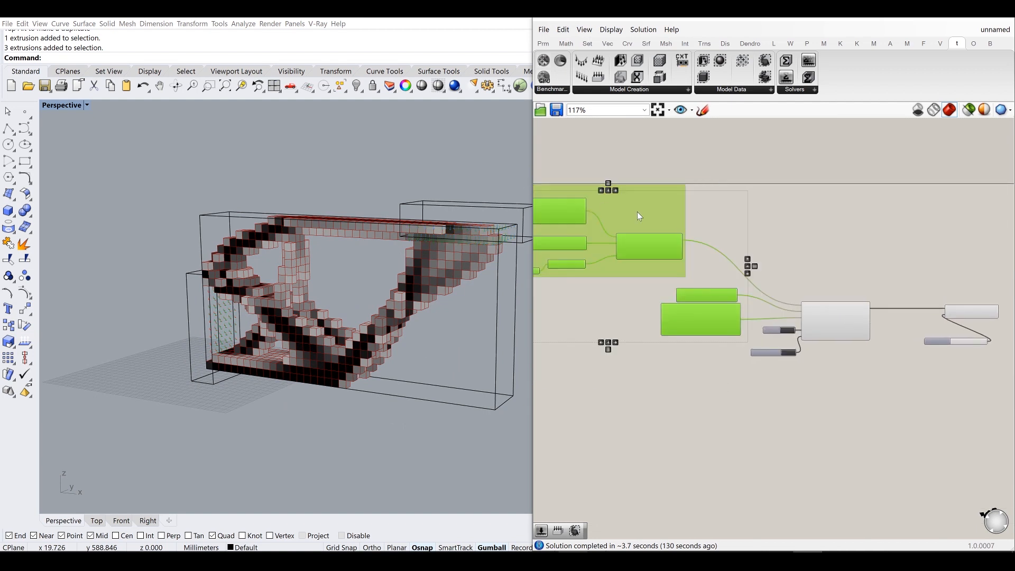
pyautogui.scroll(-4, 679, 228)
pyautogui.click(761, 236)
# Step: Delete the voxel mesh component together with its Threshold slider
pyautogui.moveTo(830, 282); pyautogui.dragTo(751, 272, button='right')
pyautogui.scroll(6, 608, 235)
pyautogui.moveTo(826, 358); pyautogui.dragTo(668, 183)
pyautogui.press('Delete')
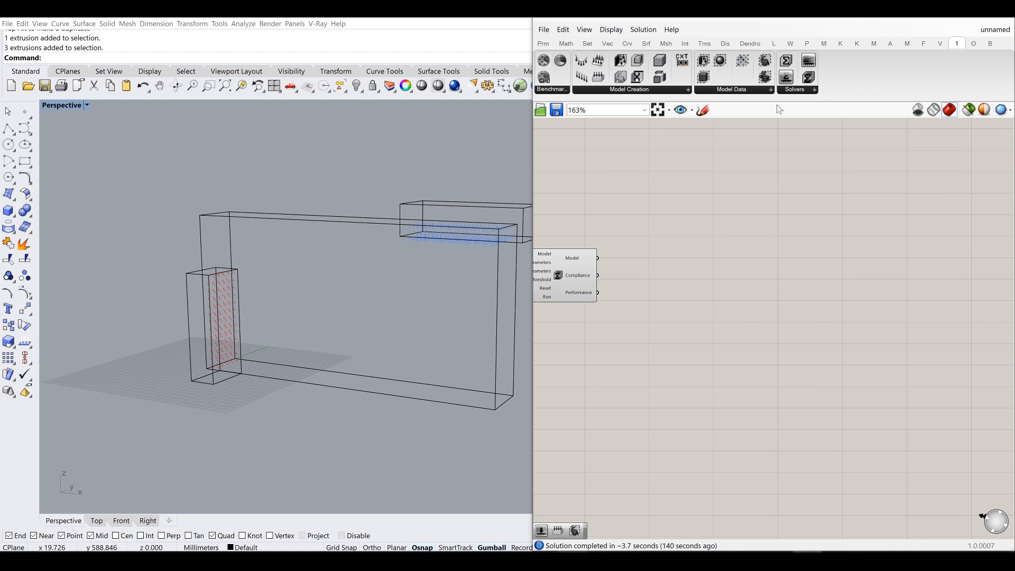
# Step: Add an Iso Mesh component and connect the Optimus solver's Model output to its Model input
pyautogui.click(733, 90)
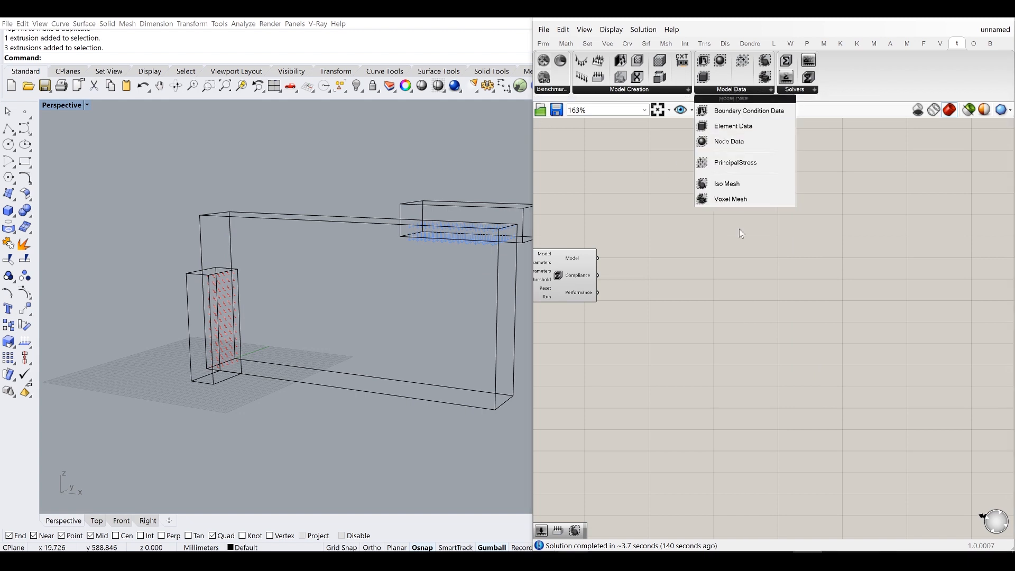
pyautogui.click(724, 183)
pyautogui.click(657, 259)
pyautogui.scroll(4, 593, 255)
pyautogui.moveTo(602, 261); pyautogui.dragTo(661, 248)
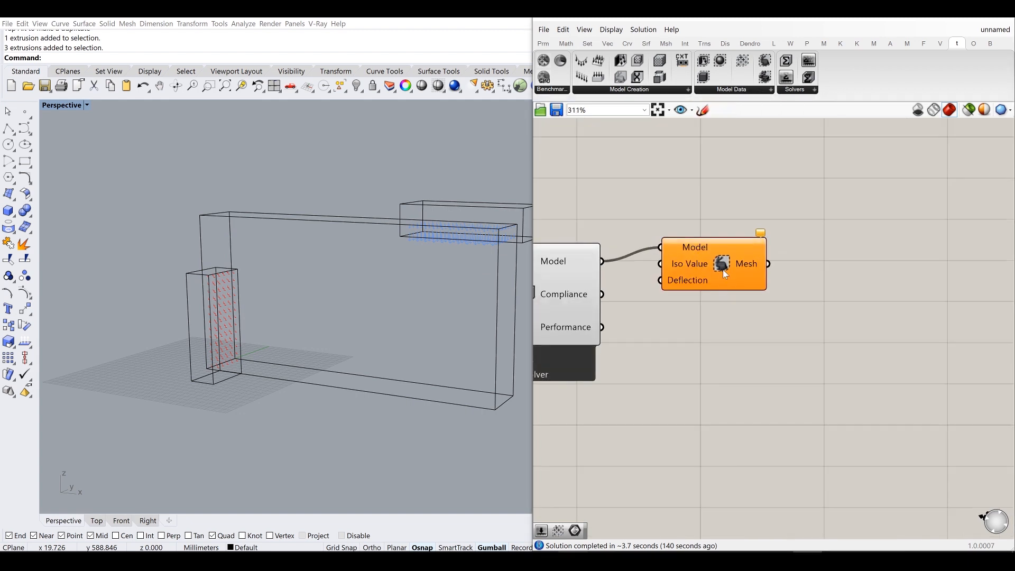
# Step: Undo the Iso Mesh placement and the deletion of the voxel mesh component and its slider, and move the restored slider below that component
pyautogui.moveTo(726, 274); pyautogui.dragTo(836, 259)
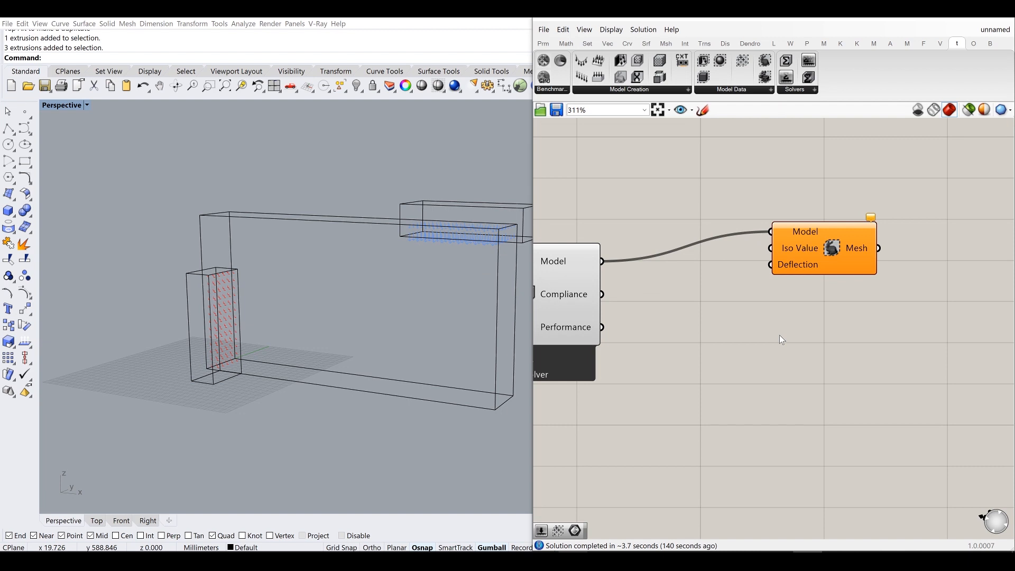
pyautogui.hotkey('ctrl', 'z')
pyautogui.hotkey('ctrl', 'z')
pyautogui.hotkey('ctrl', 'z')
pyautogui.hotkey('ctrl', 'z')
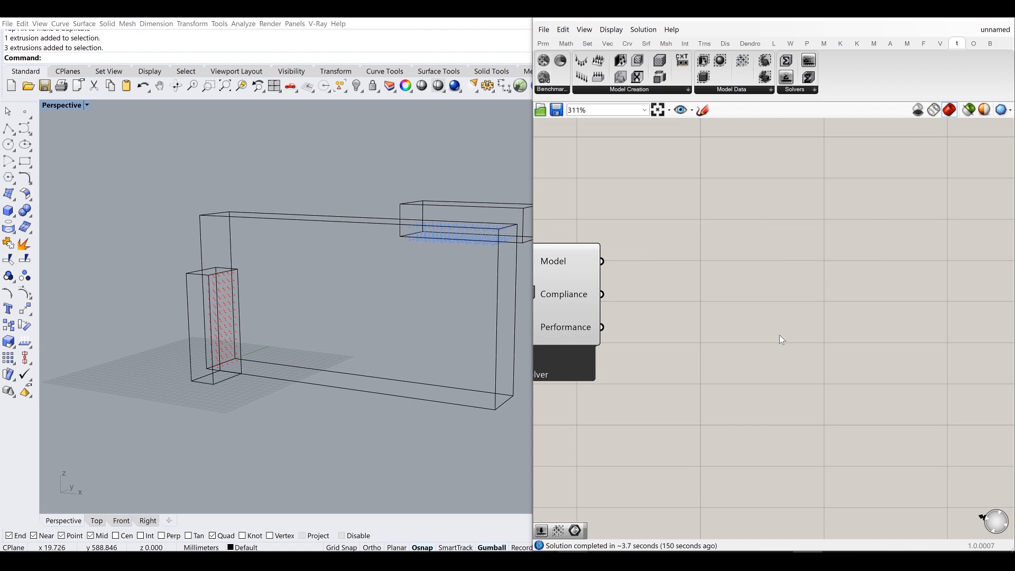
pyautogui.click(780, 337)
pyautogui.moveTo(862, 349); pyautogui.dragTo(840, 378)
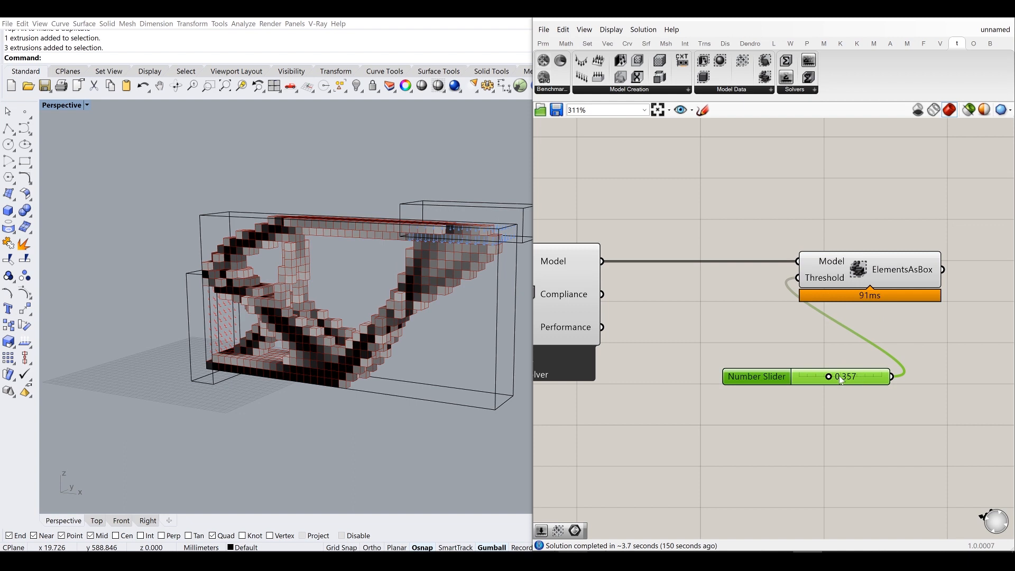
# Step: Add an Iso Mesh component, connect the solver's Model output to its Model input and the 0.357 slider to its Iso Value input
pyautogui.doubleClick(784, 192)
pyautogui.write('iso')
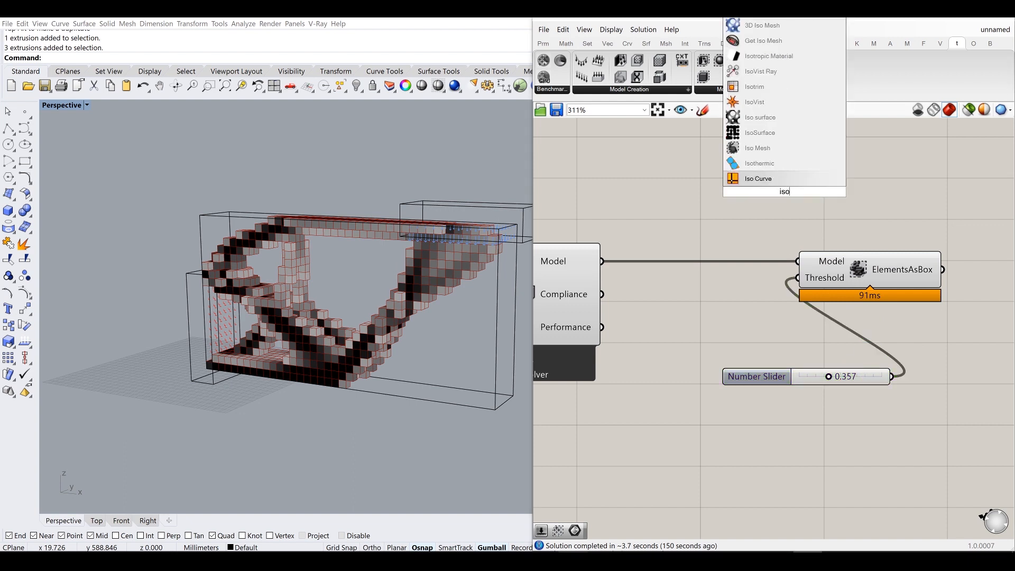
pyautogui.click(794, 144)
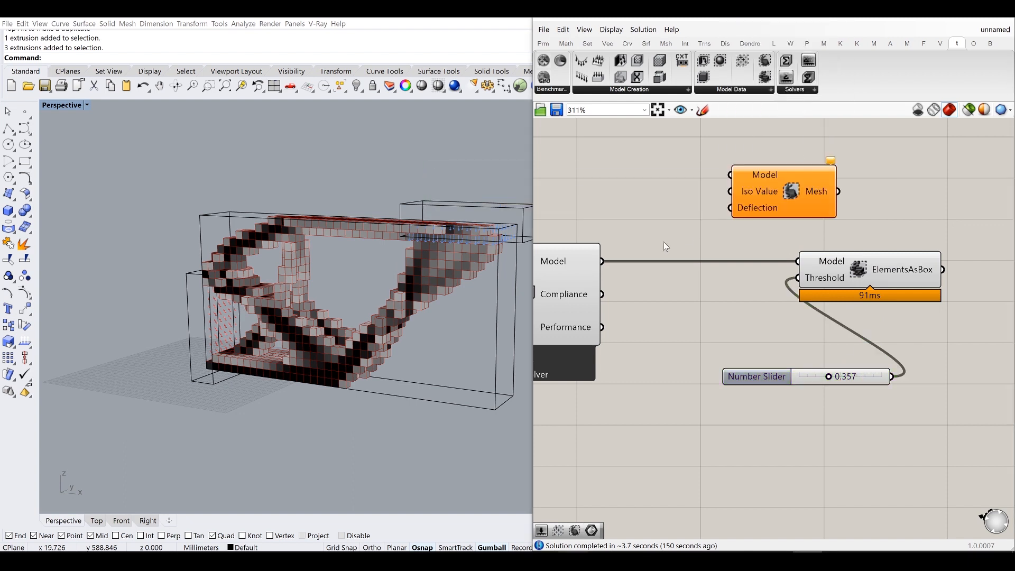
pyautogui.moveTo(603, 260); pyautogui.dragTo(835, 185)
pyautogui.moveTo(894, 379); pyautogui.dragTo(801, 184)
# Step: Delete the ElementsAsBox voxel component and inspect the iso mesh in the Perspective view
pyautogui.click(878, 275)
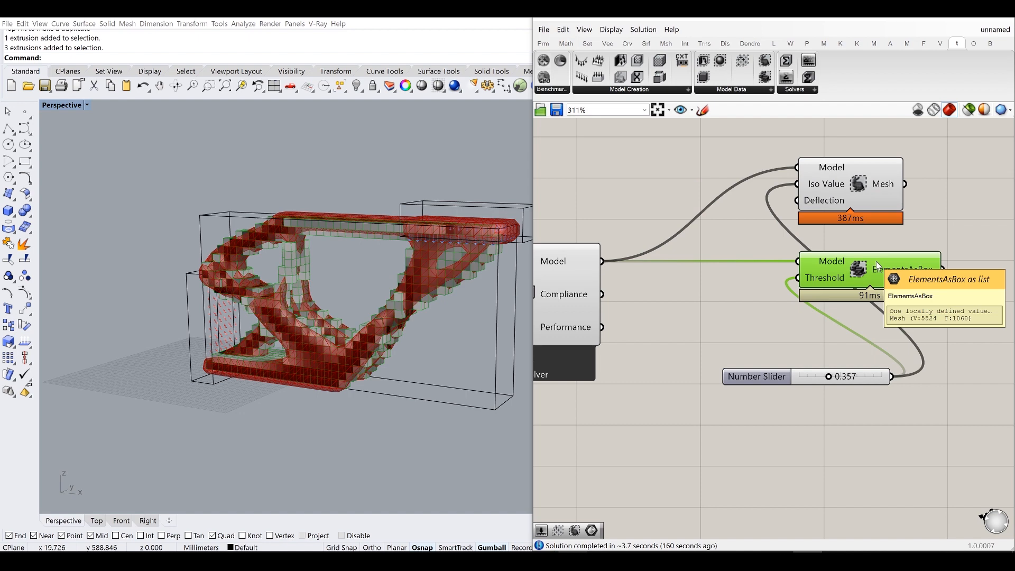
pyautogui.press('Delete')
pyautogui.moveTo(449, 252)
pyautogui.mouseDown(button='right')
pyautogui.moveTo(371, 245)
pyautogui.moveTo(420, 226)
pyautogui.moveTo(462, 240)
pyautogui.moveTo(449, 245)
pyautogui.mouseUp(button='right')
pyautogui.scroll(7, 331, 340)
pyautogui.moveTo(342, 315); pyautogui.dragTo(406, 283, button='right')
pyautogui.scroll(-5, 313, 260)
pyautogui.moveTo(785, 291); pyautogui.dragTo(750, 331, button='right')
pyautogui.click(817, 259)
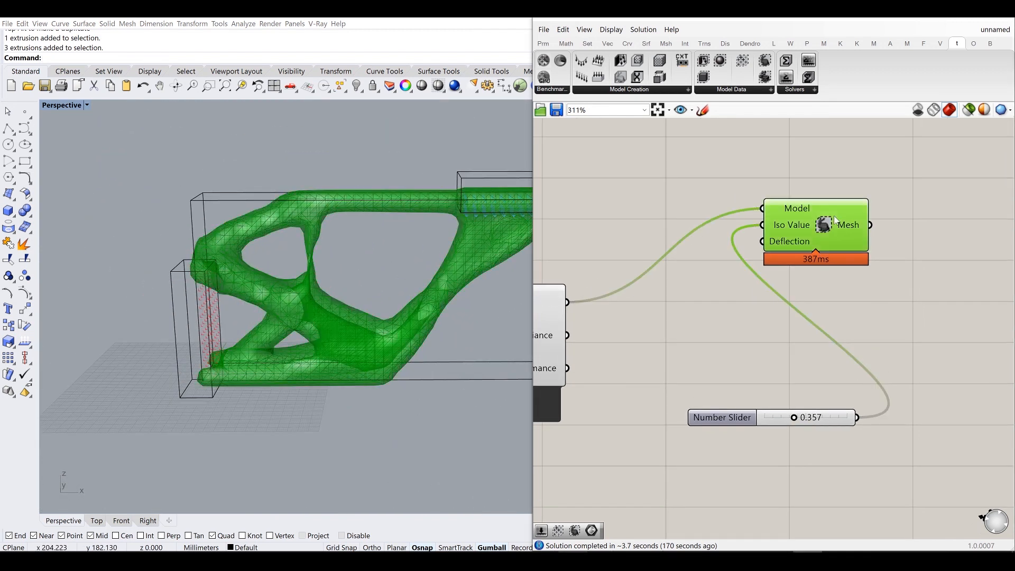
pyautogui.rightClick(827, 219)
pyautogui.click(959, 224)
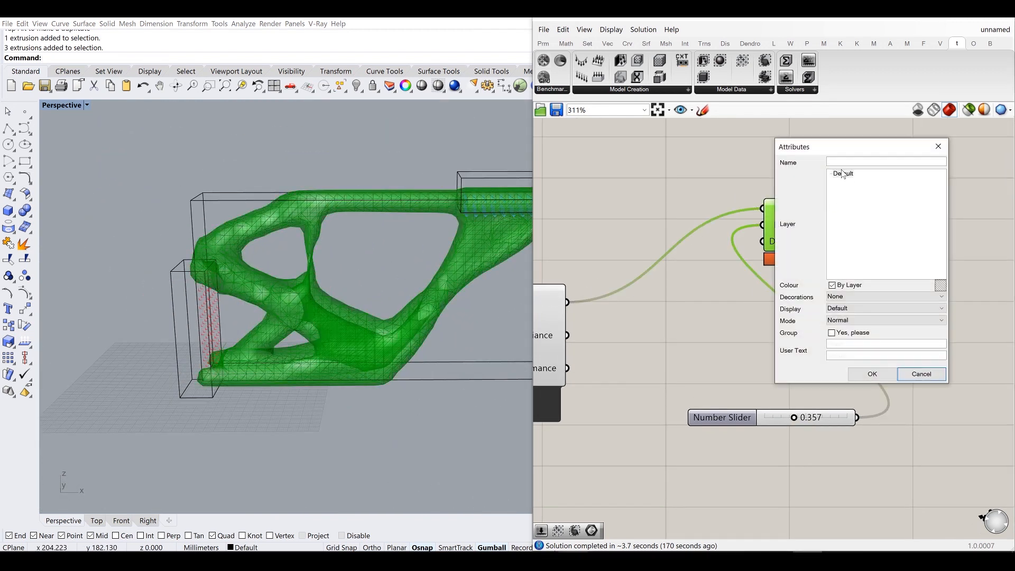
pyautogui.click(938, 373)
# Step: Add a Weaverbird's Catmull-Clark Subdivision component beside Iso Mesh, fed by its Mesh output
pyautogui.moveTo(928, 337); pyautogui.dragTo(788, 338, button='right')
pyautogui.doubleClick(888, 302)
pyautogui.write('cat')
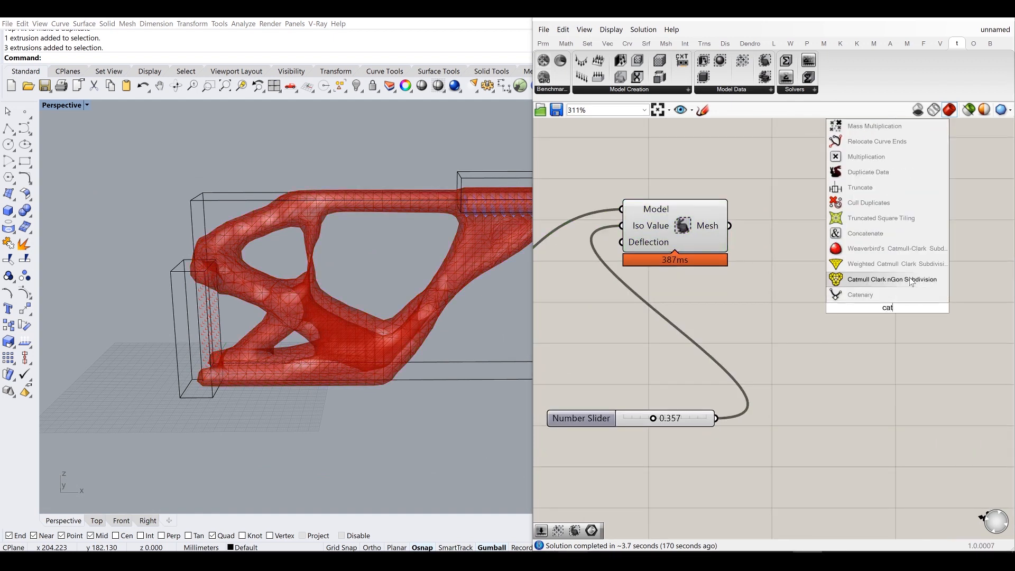
pyautogui.click(907, 251)
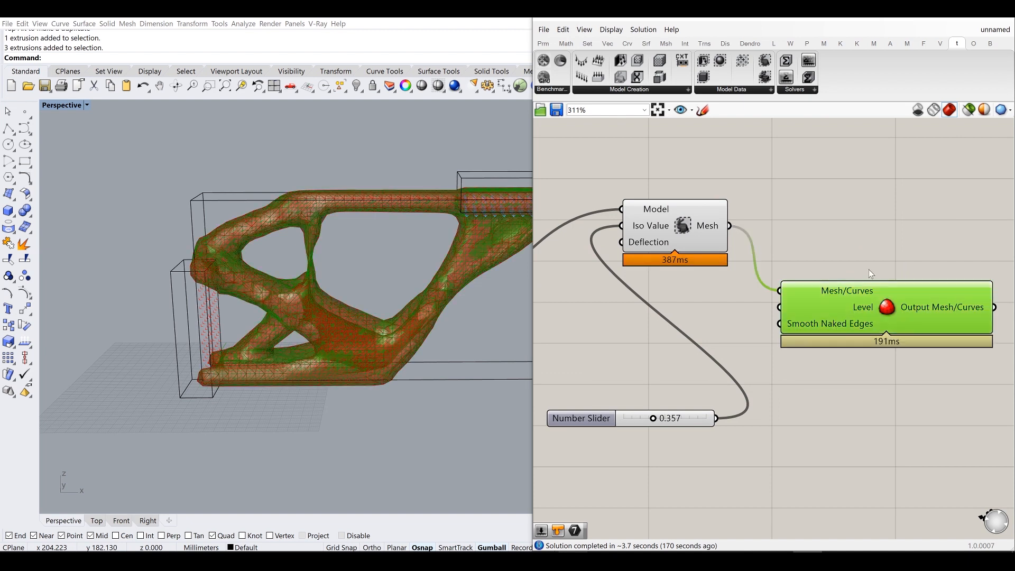
pyautogui.moveTo(806, 314); pyautogui.dragTo(822, 257)
# Step: Bake the Catmull-Clark subdivided mesh onto the Default layer
pyautogui.rightClick(907, 255)
pyautogui.click(916, 301)
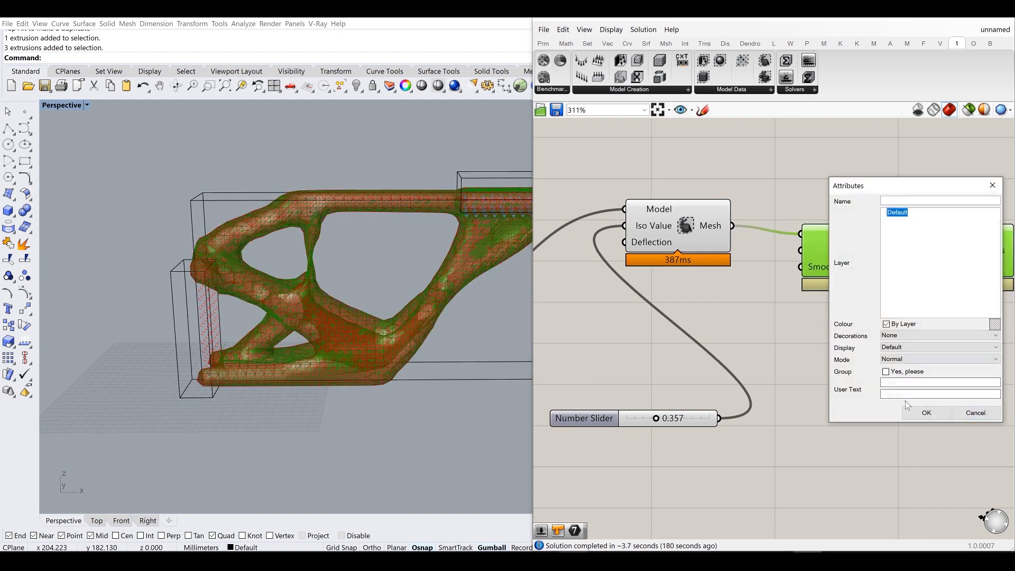
pyautogui.click(926, 412)
# Step: Delete every component on the Grasshopper canvas and close the Grasshopper window
pyautogui.scroll(-6, 868, 385)
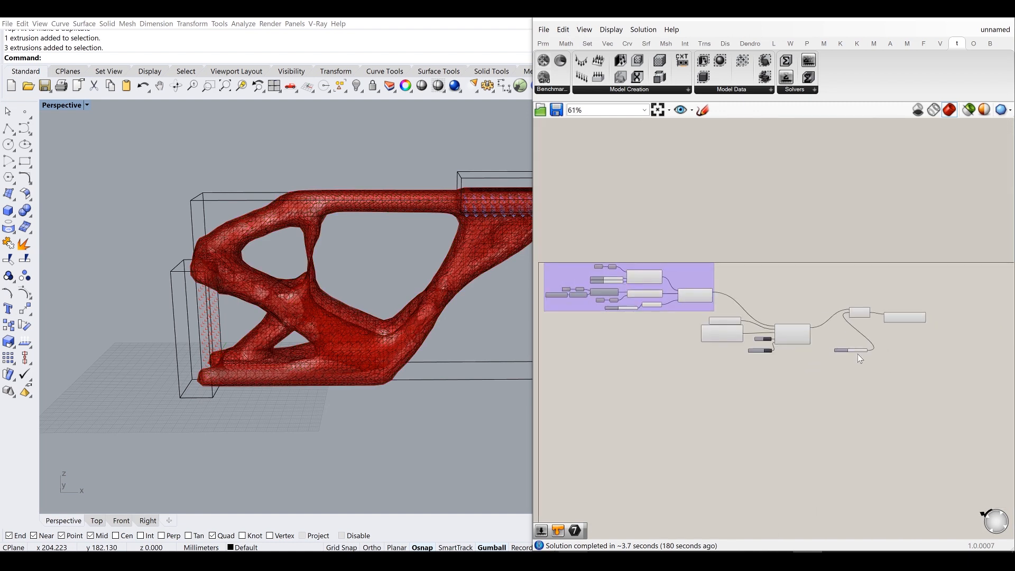
pyautogui.moveTo(987, 414); pyautogui.dragTo(595, 202)
pyautogui.moveTo(955, 408); pyautogui.dragTo(492, 185)
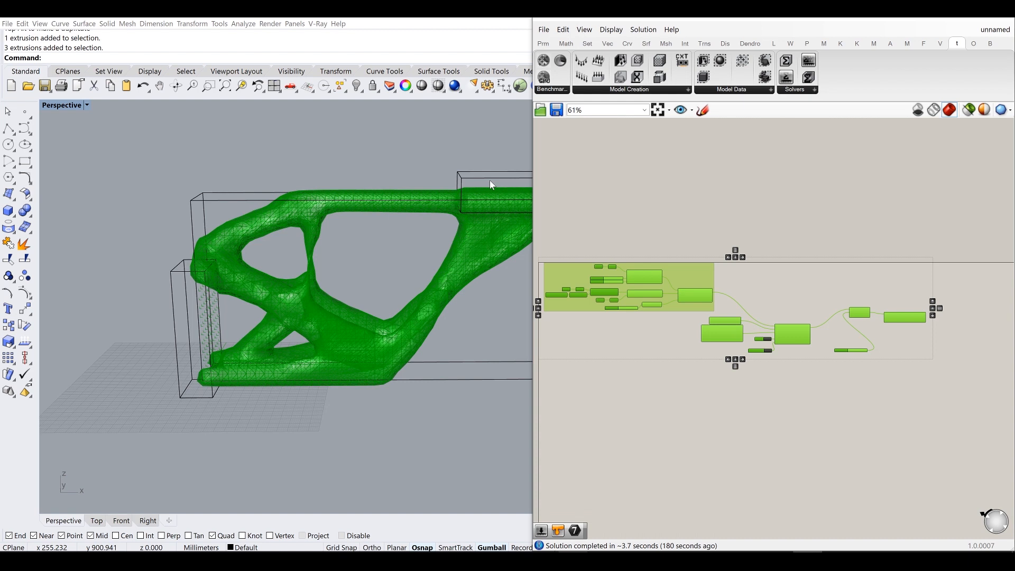
pyautogui.press('Delete')
pyautogui.click(1005, 20)
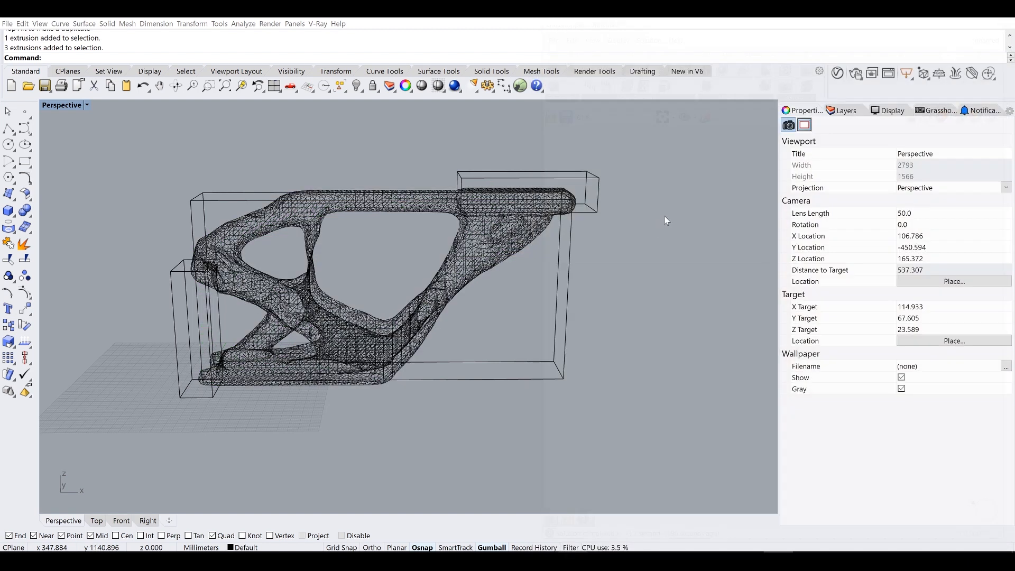
# Step: Set the Perspective viewport's display mode to Shaded
pyautogui.moveTo(573, 266)
pyautogui.mouseDown(button='right')
pyautogui.moveTo(554, 262)
pyautogui.moveTo(529, 214)
pyautogui.mouseUp(button='right')
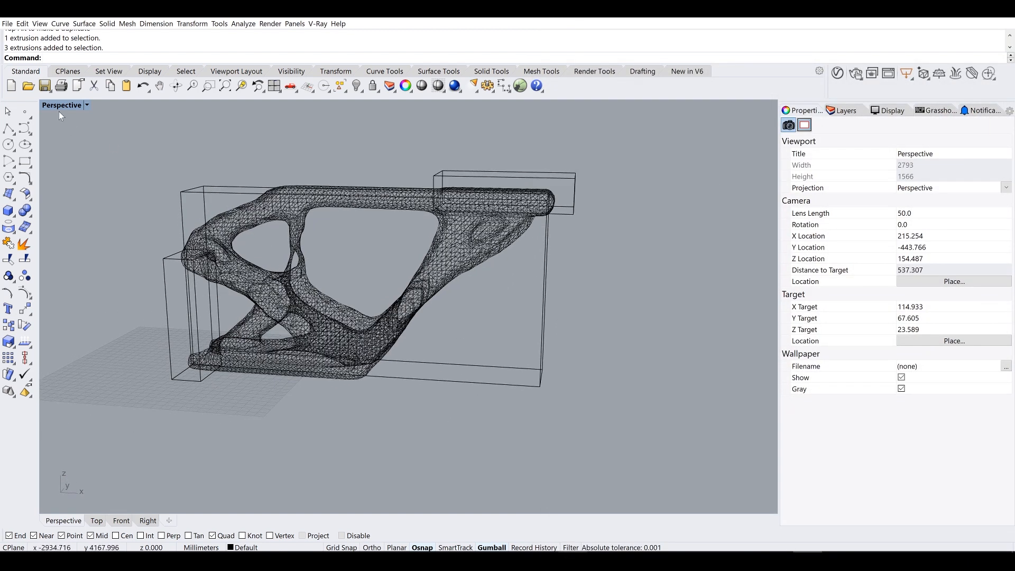
pyautogui.click(61, 106)
pyautogui.click(63, 139)
pyautogui.moveTo(356, 277); pyautogui.dragTo(423, 252, button='right')
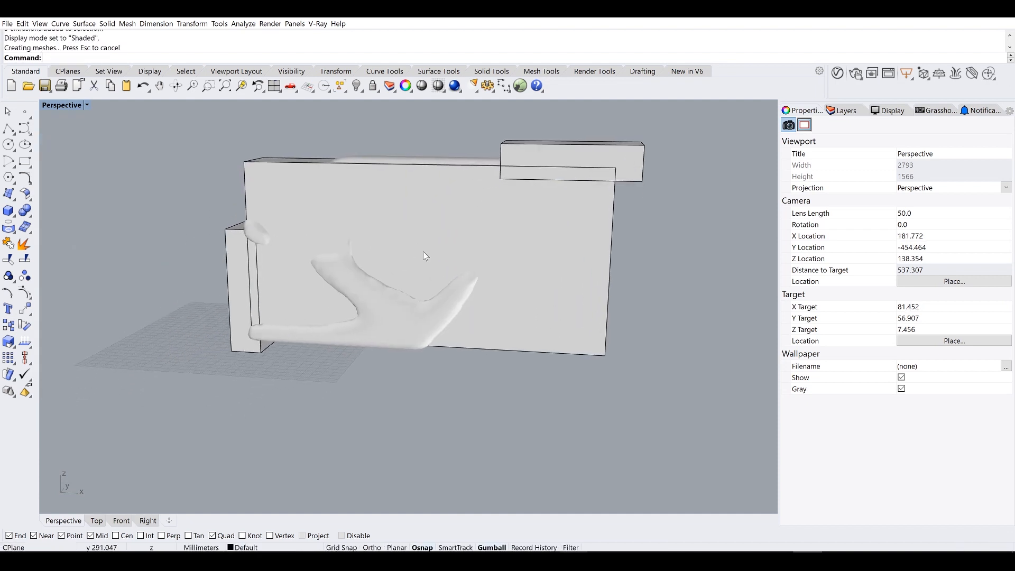
# Step: Delete the large design-space box and the load box at the structure's upper end
pyautogui.click(448, 258)
pyautogui.press('Delete')
pyautogui.click(595, 179)
pyautogui.press('Escape')
# Step: Delete the support box at the structure's fixed end and undo that deletion
pyautogui.click(231, 285)
pyautogui.press('Delete')
pyautogui.moveTo(261, 270); pyautogui.dragTo(281, 274, button='right')
pyautogui.hotkey('ctrl', 'z')
pyautogui.press('Escape')
# Step: Examine the shaded baked mesh and its support box from several angles
pyautogui.moveTo(565, 409); pyautogui.dragTo(506, 335, button='right')
pyautogui.moveTo(416, 323); pyautogui.dragTo(450, 308, button='right')
pyautogui.scroll(6, 310, 253)
pyautogui.scroll(-5, 338, 241)
pyautogui.moveTo(422, 273); pyautogui.dragTo(393, 284, button='right')
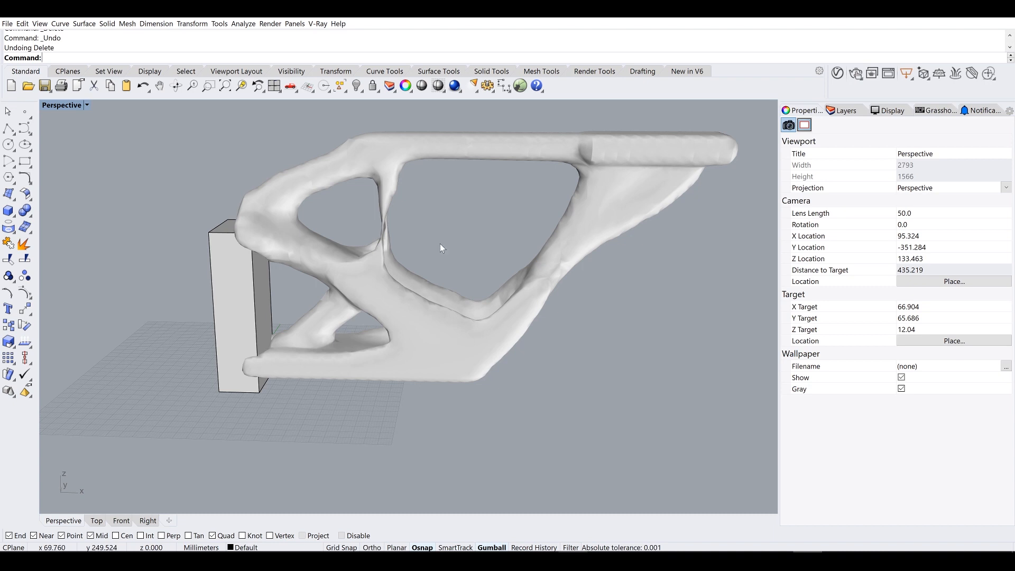
pyautogui.moveTo(349, 238); pyautogui.dragTo(342, 217, button='right')
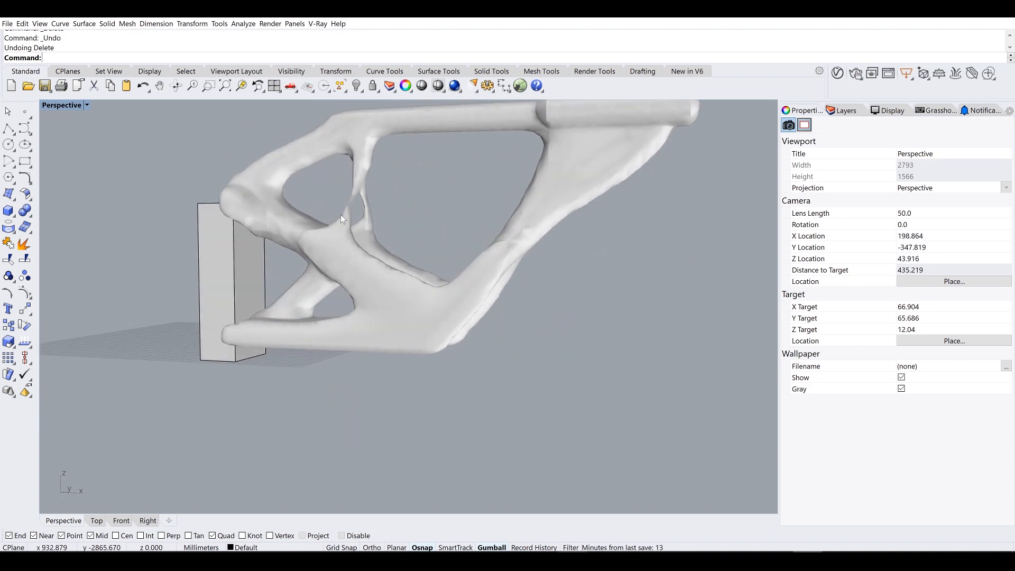
# Step: In the maximised Front view, start a polyline tracing the mesh's top edge, sloped upper-left corner and left side into the notch
pyautogui.doubleClick(65, 106)
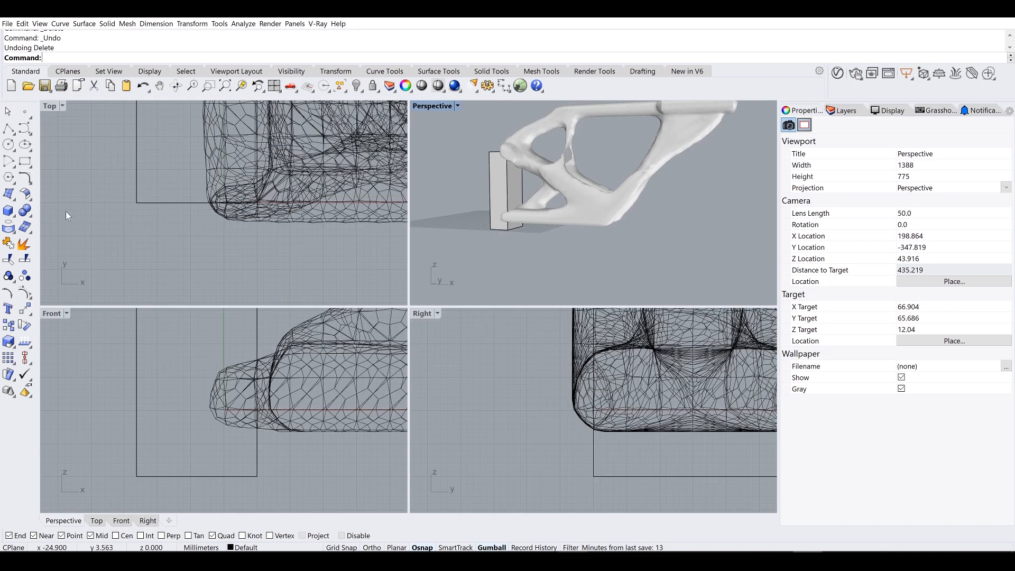
pyautogui.doubleClick(52, 315)
pyautogui.scroll(-6, 256, 310)
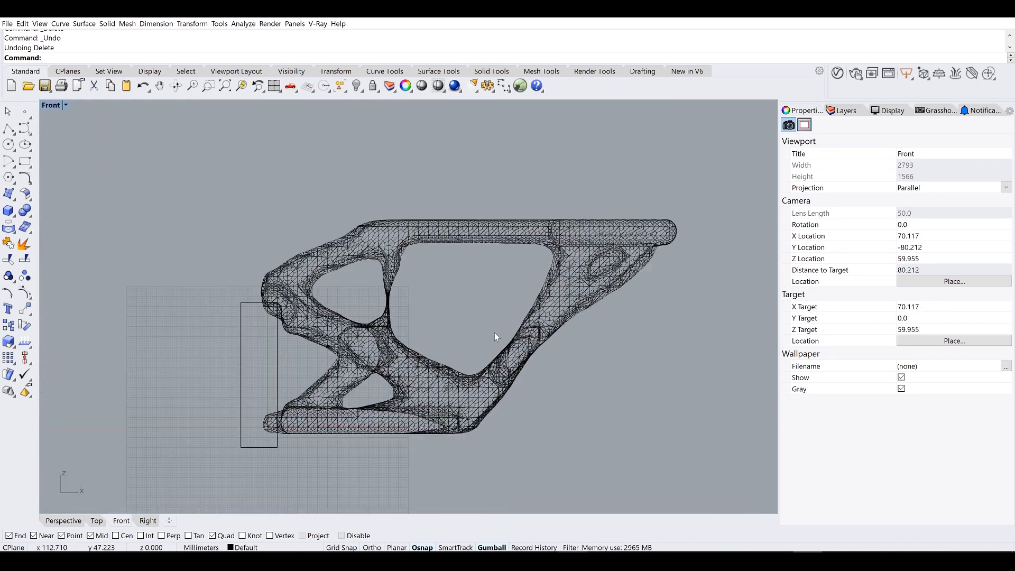
pyautogui.moveTo(494, 332); pyautogui.dragTo(385, 282, button='right')
pyautogui.click(8, 129)
pyautogui.scroll(4, 378, 172)
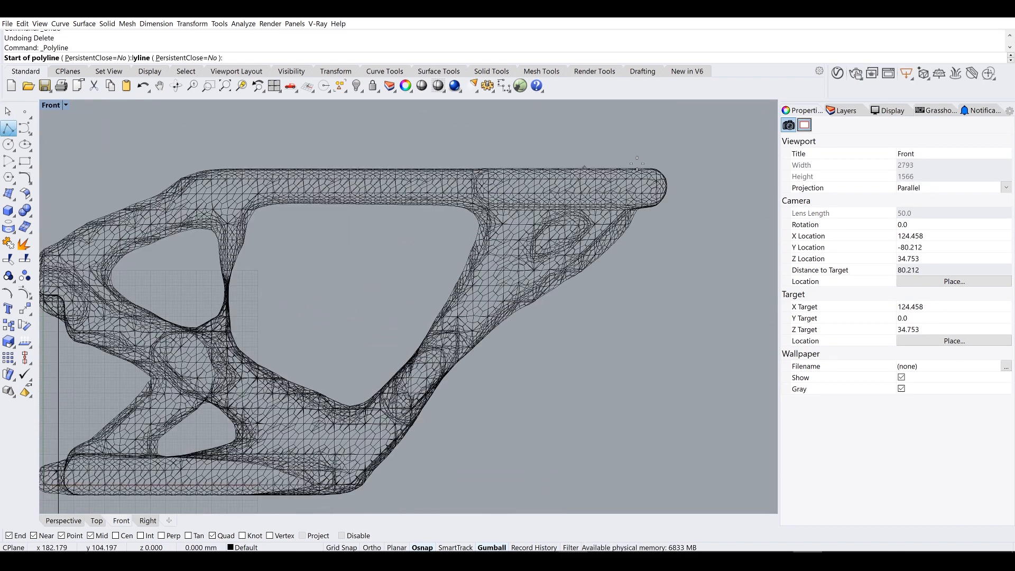
pyautogui.click(670, 167)
pyautogui.click(190, 170)
pyautogui.moveTo(122, 215); pyautogui.dragTo(189, 165, button='right')
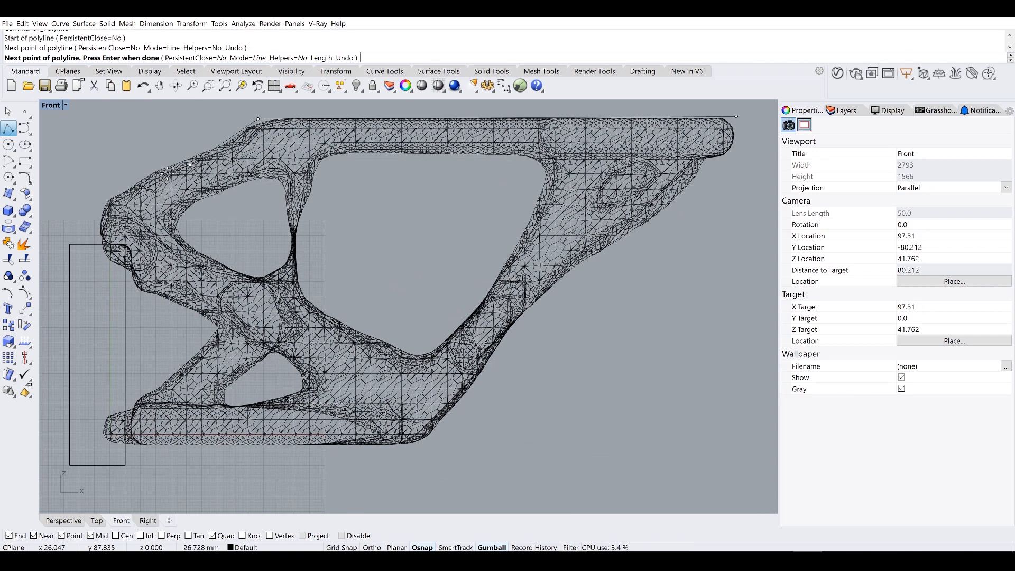
pyautogui.click(94, 206)
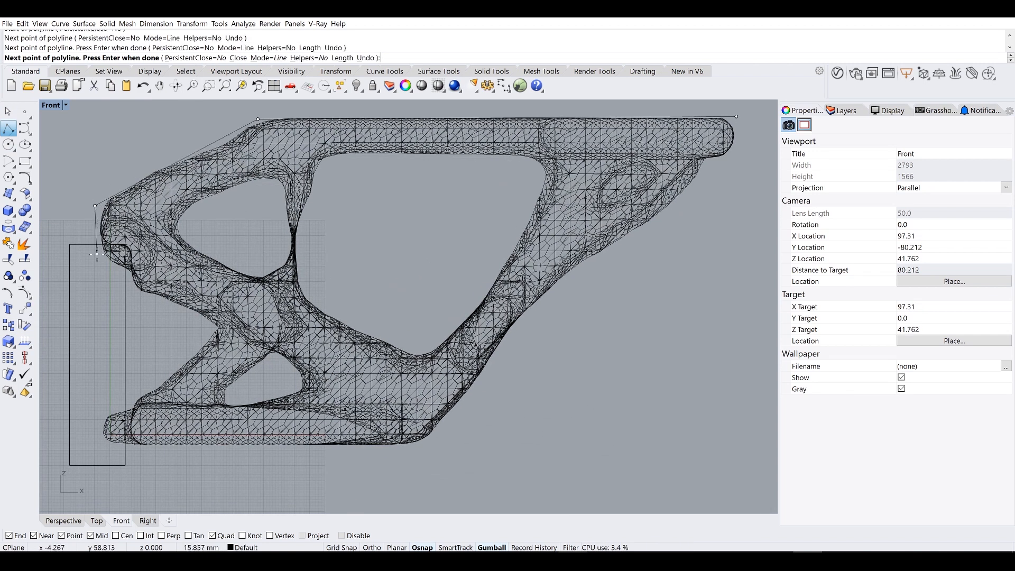
pyautogui.click(96, 255)
pyautogui.click(214, 327)
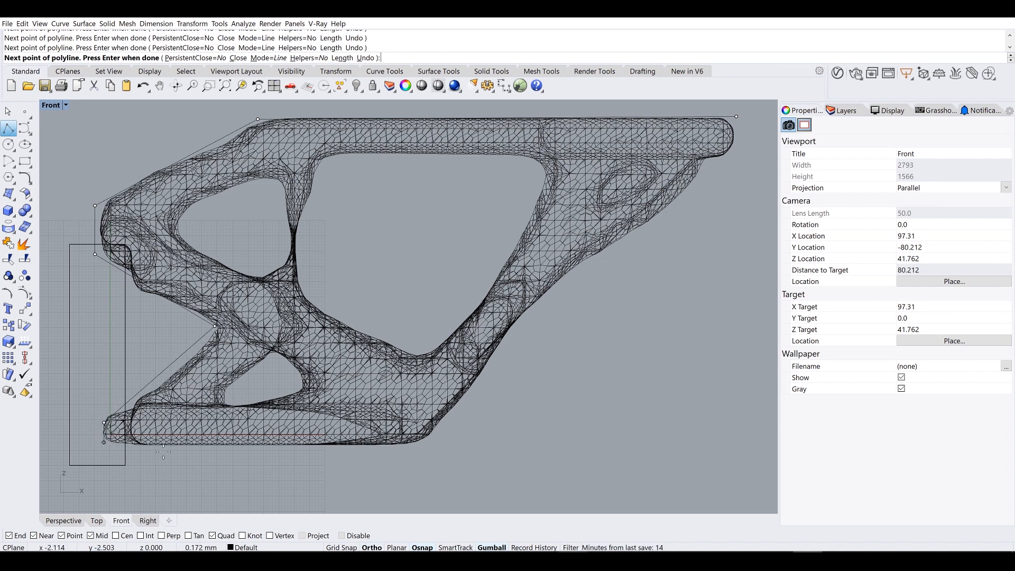
# Step: Continue the outline polyline along the mesh's lower edge and sloped right side, ending it just below the start point
pyautogui.press('F8')
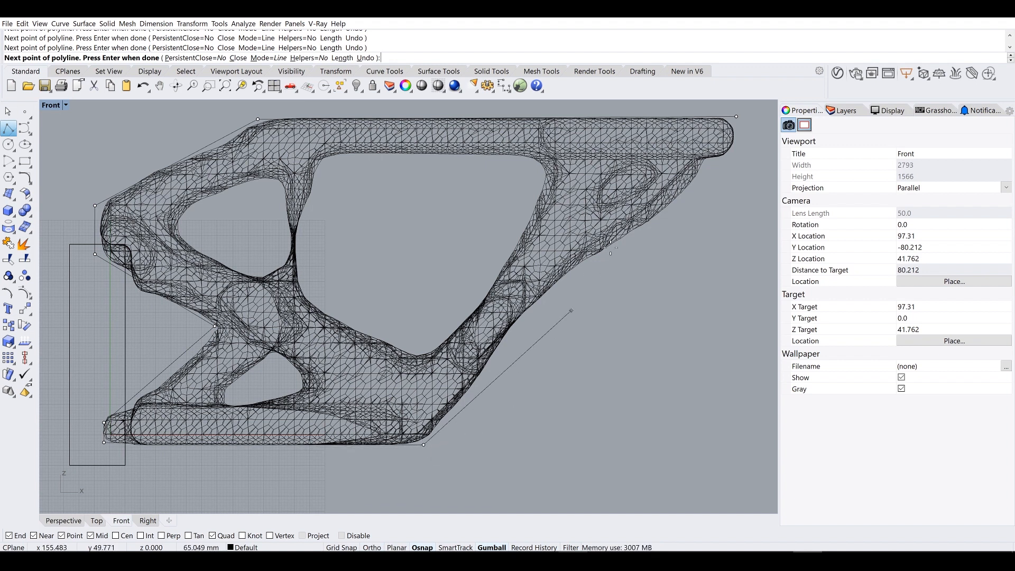
pyautogui.click(572, 269)
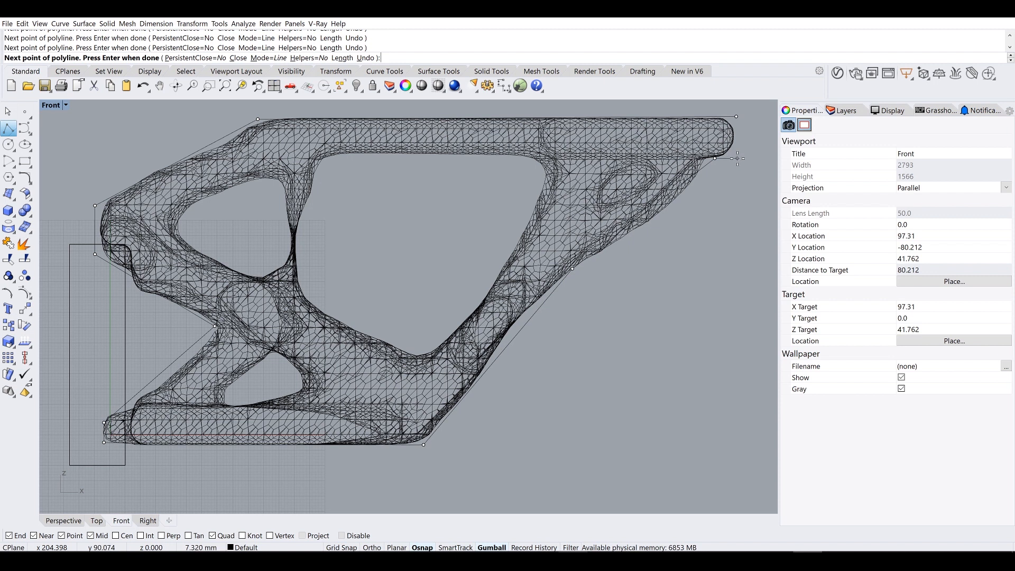
pyautogui.click(743, 158)
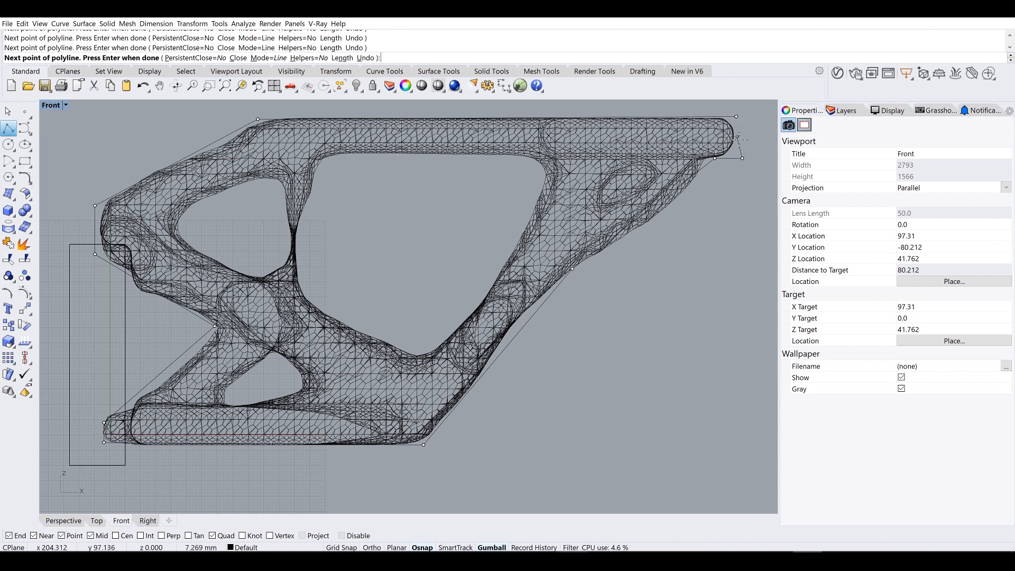
pyautogui.scroll(2, 733, 148)
pyautogui.moveTo(733, 149); pyautogui.dragTo(546, 222, button='right')
pyautogui.scroll(4, 546, 222)
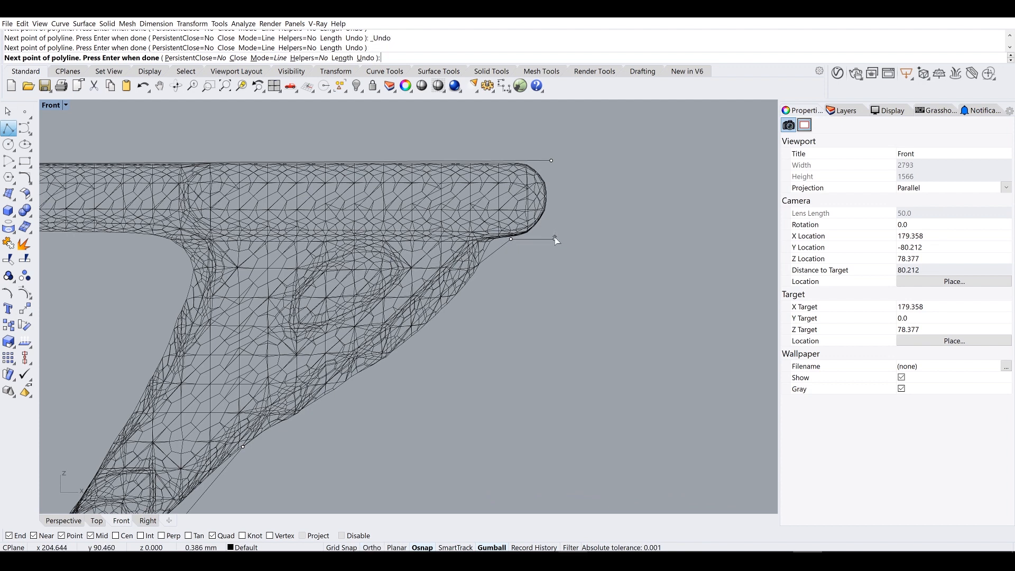
pyautogui.click(555, 239)
pyautogui.press('Return')
# Step: Close the outline polyline around the mesh with the CloseCrv command
pyautogui.write('CloseCrv')
pyautogui.press('Return')
pyautogui.click(556, 308)
pyautogui.scroll(-10, 553, 307)
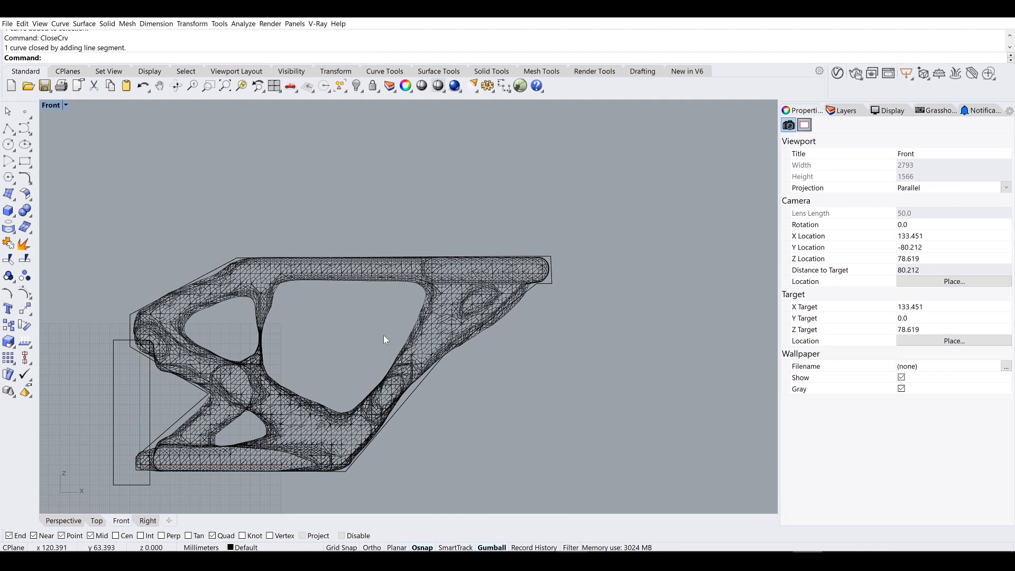
# Step: Lock the baked mesh, leaving the outline polyline editable
pyautogui.moveTo(384, 336); pyautogui.dragTo(504, 234, button='right')
pyautogui.moveTo(544, 310); pyautogui.dragTo(503, 261)
pyautogui.click(505, 236)
pyautogui.click(583, 207)
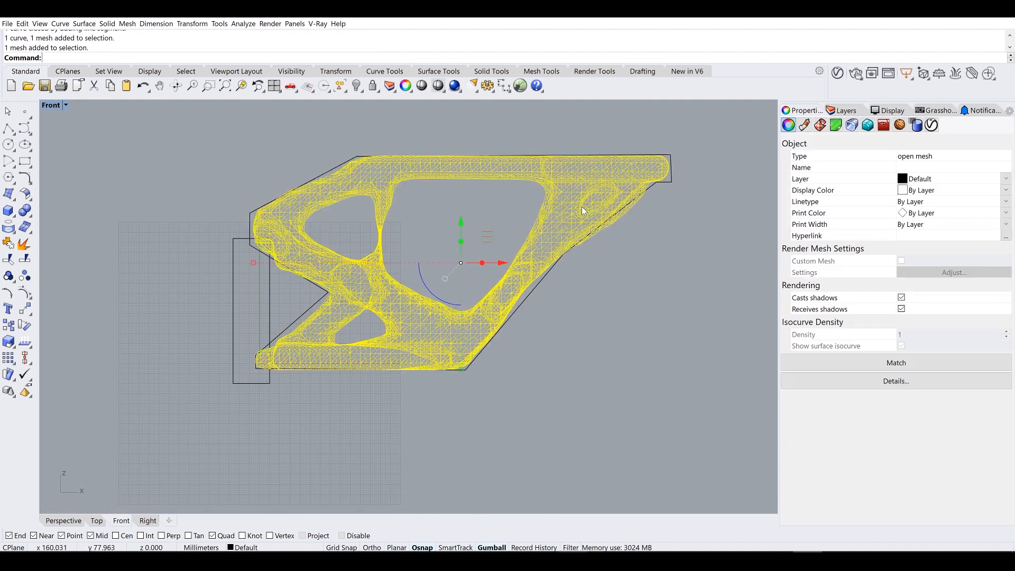
pyautogui.write('Lock')
pyautogui.press('Return')
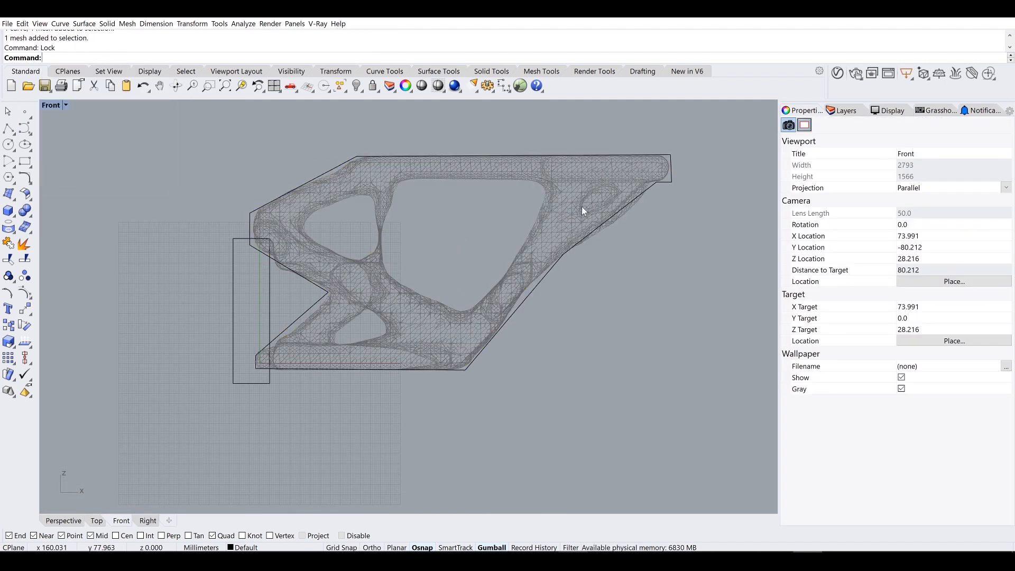
# Step: Trace the mesh's large central opening with a closed polyline, using Ortho to keep its top segment horizontal
pyautogui.moveTo(558, 210); pyautogui.dragTo(514, 220, button='right')
pyautogui.click(9, 129)
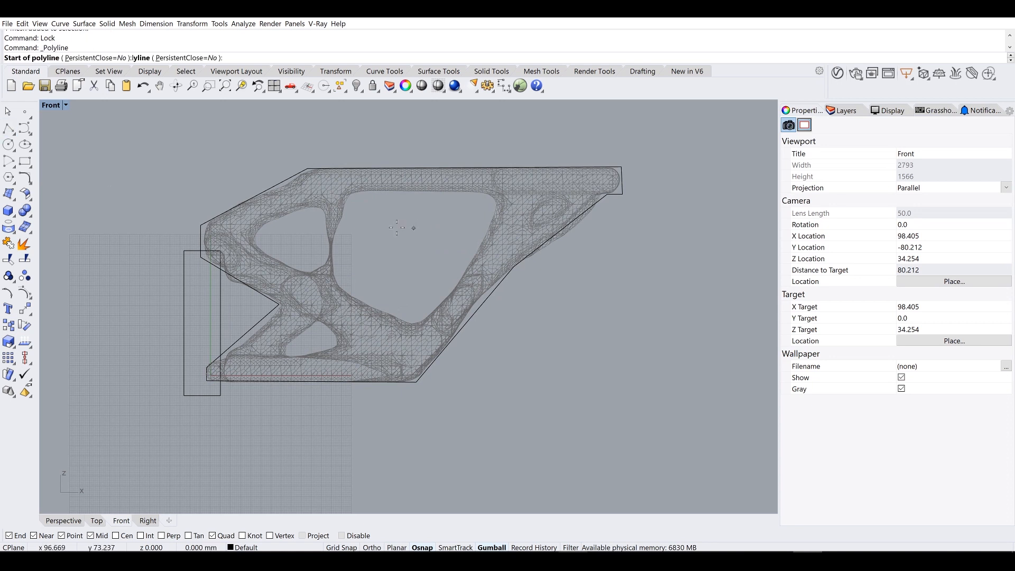
pyautogui.scroll(4, 406, 231)
pyautogui.click(315, 162)
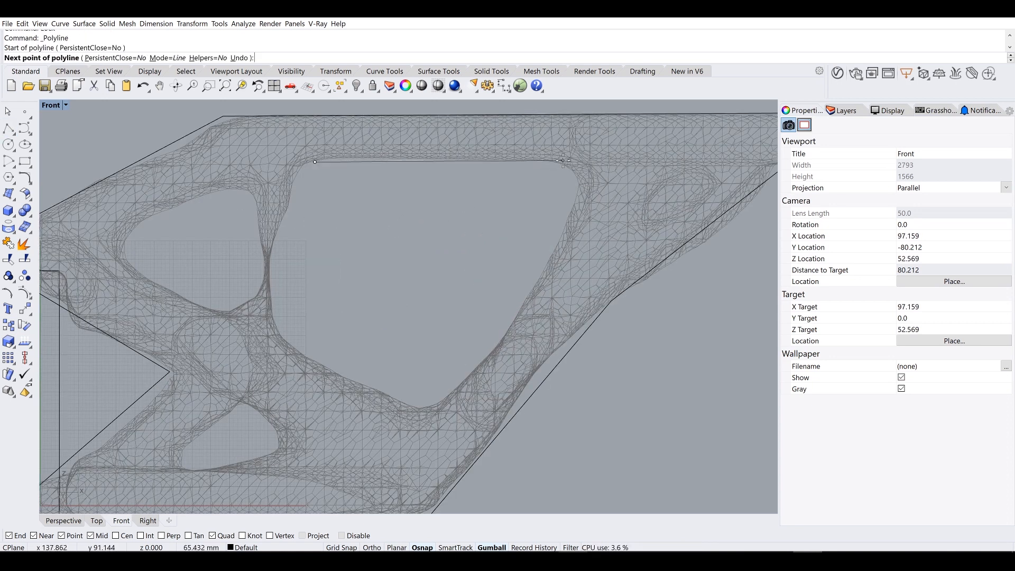
pyautogui.press('F8')
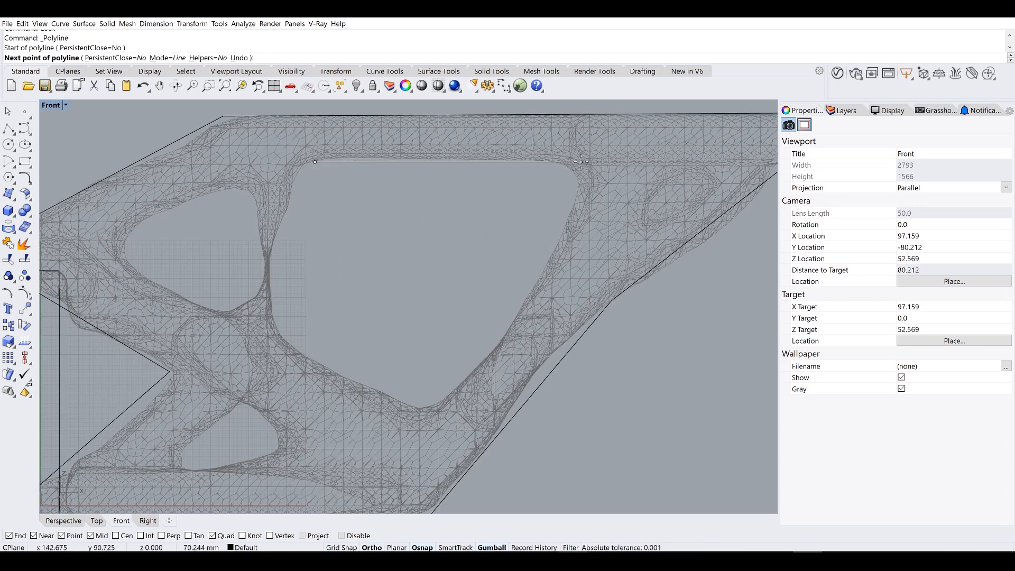
pyautogui.click(580, 162)
pyautogui.press('F8')
pyautogui.click(536, 284)
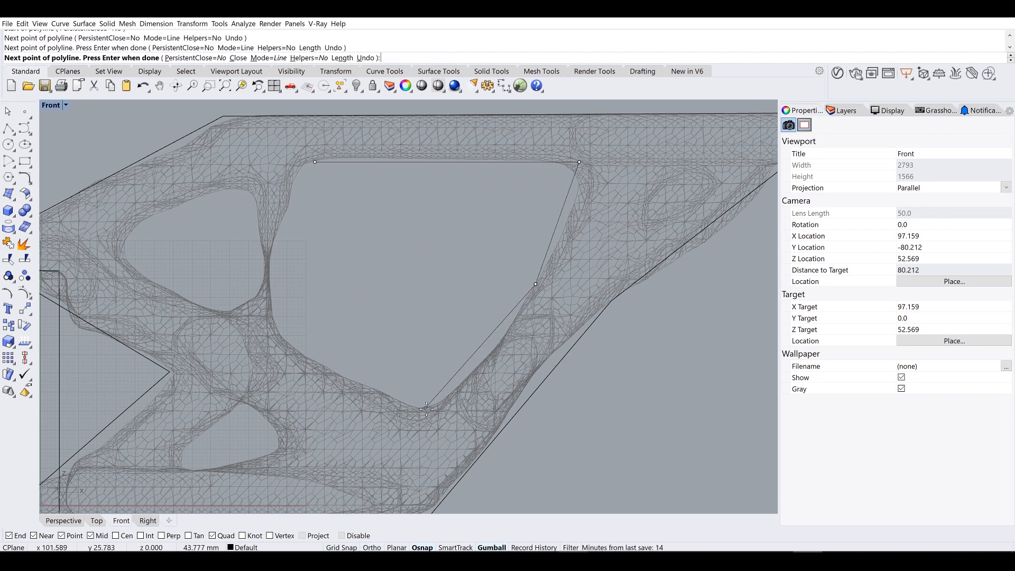
pyautogui.click(431, 408)
pyautogui.click(291, 351)
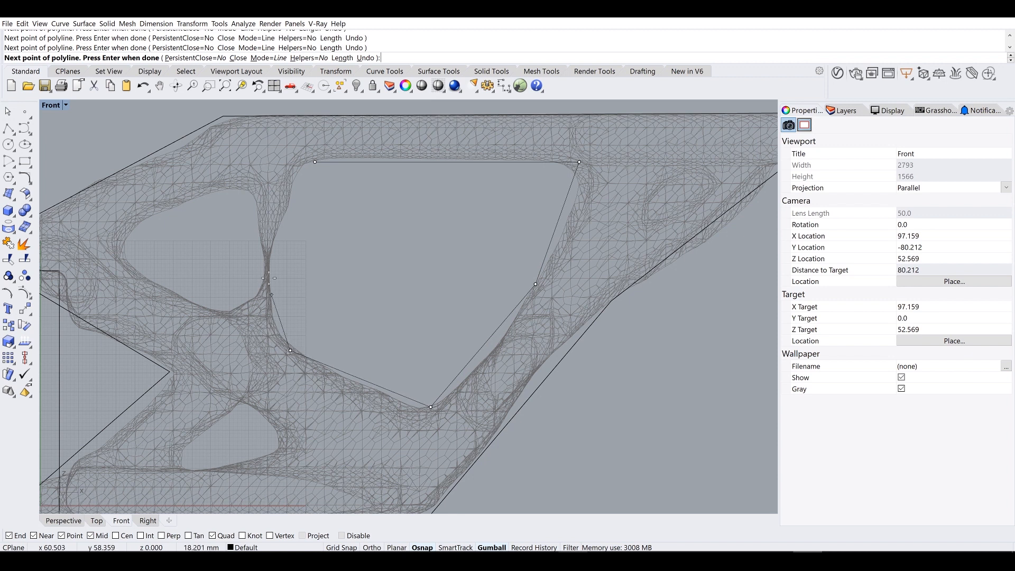
pyautogui.click(289, 179)
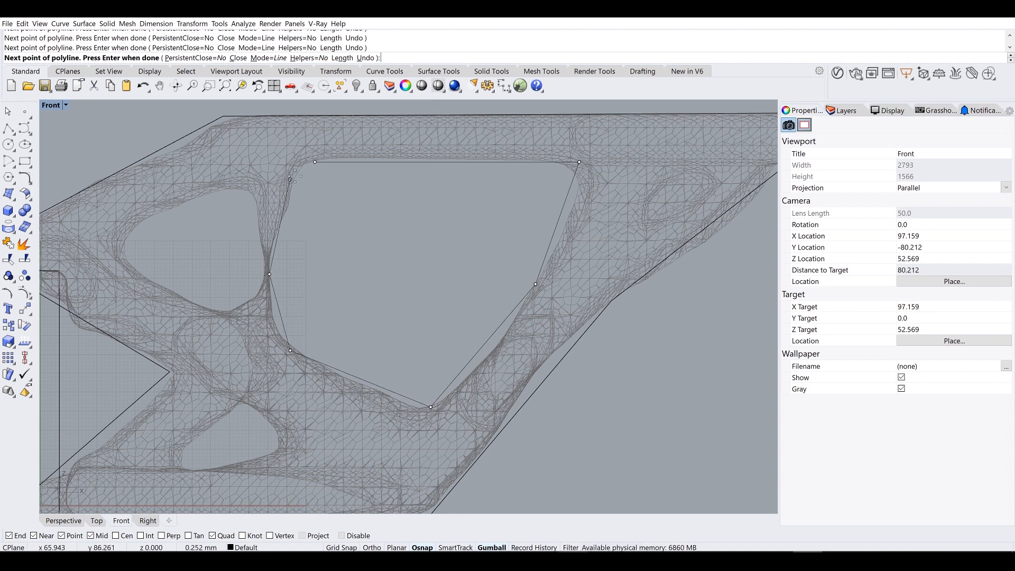
pyautogui.click(316, 162)
# Step: Trace the mesh's upper-left opening with a second closed polyline of straight segments
pyautogui.moveTo(261, 212); pyautogui.dragTo(343, 177, button='right')
pyautogui.rightClick(304, 191)
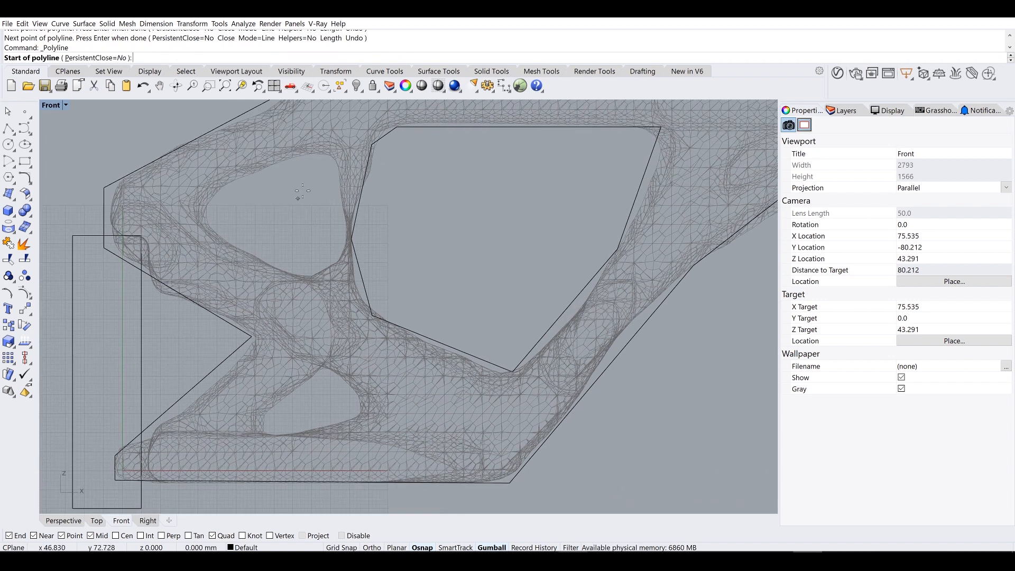
pyautogui.click(327, 151)
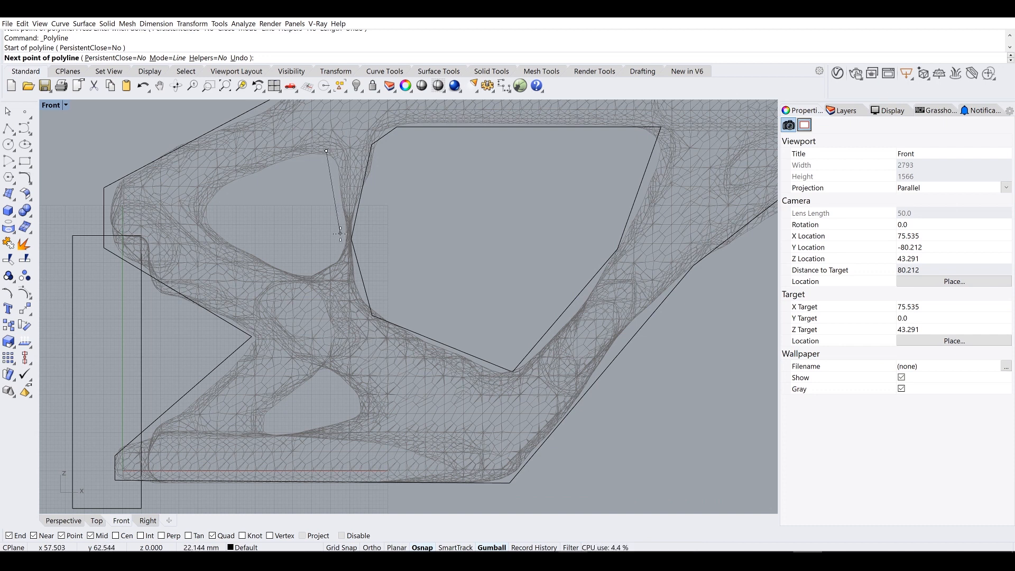
pyautogui.click(340, 234)
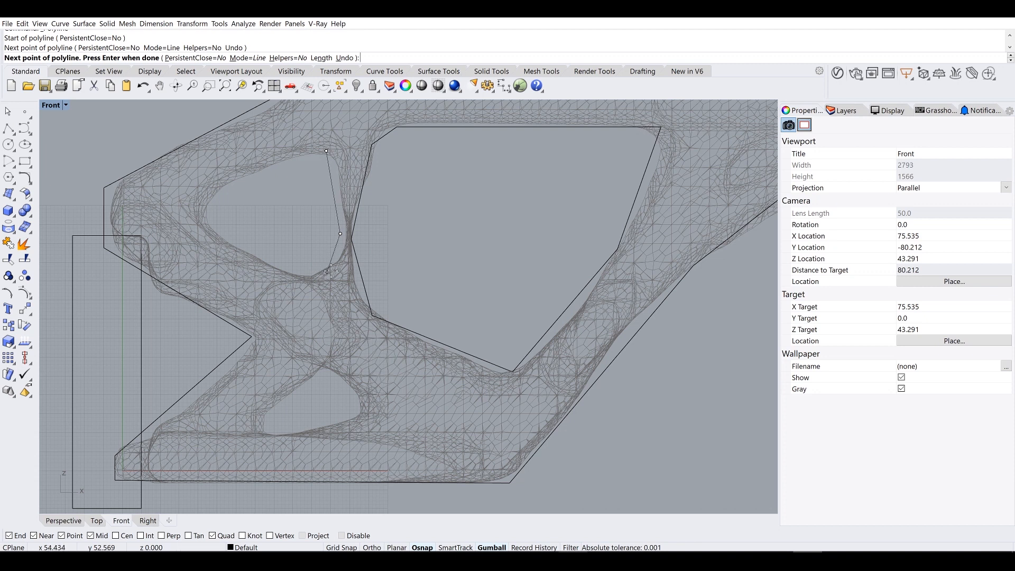
pyautogui.click(339, 262)
pyautogui.click(311, 280)
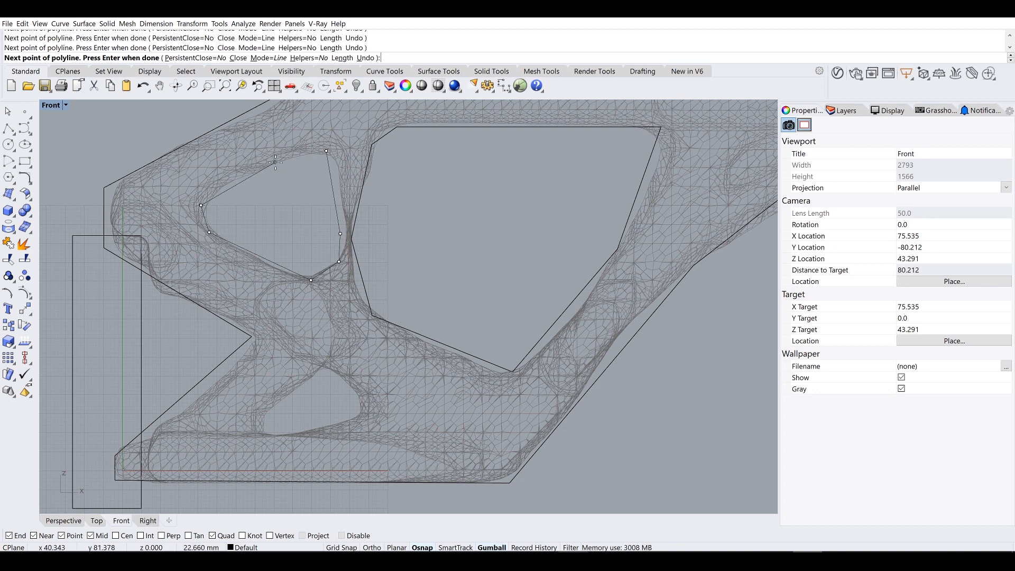
pyautogui.click(325, 151)
# Step: Trace the small opening near the mesh's lower edge with a closed polyline
pyautogui.scroll(6, 339, 175)
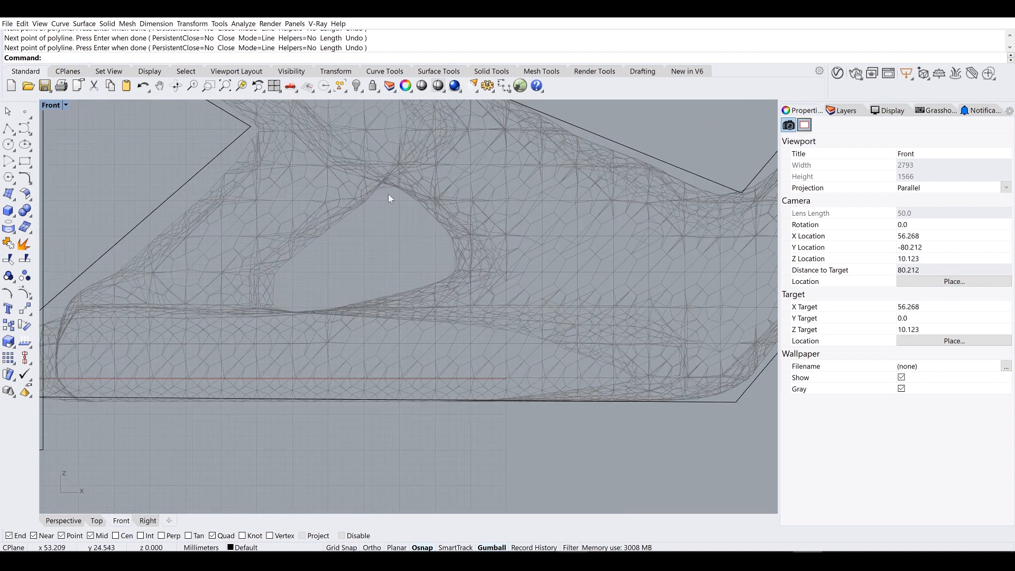
pyautogui.press('Return')
pyautogui.click(389, 185)
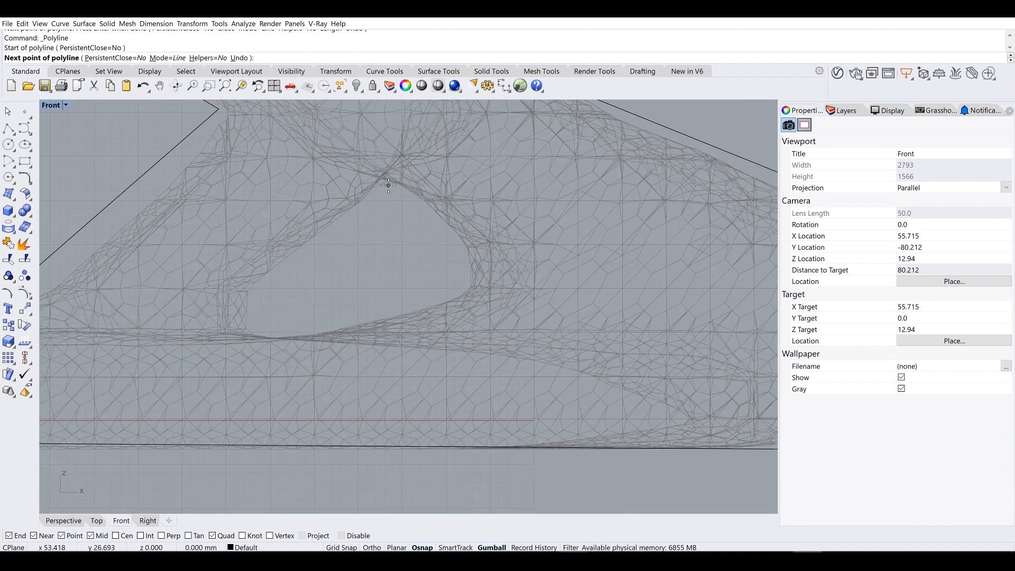
pyautogui.click(484, 285)
pyautogui.click(316, 337)
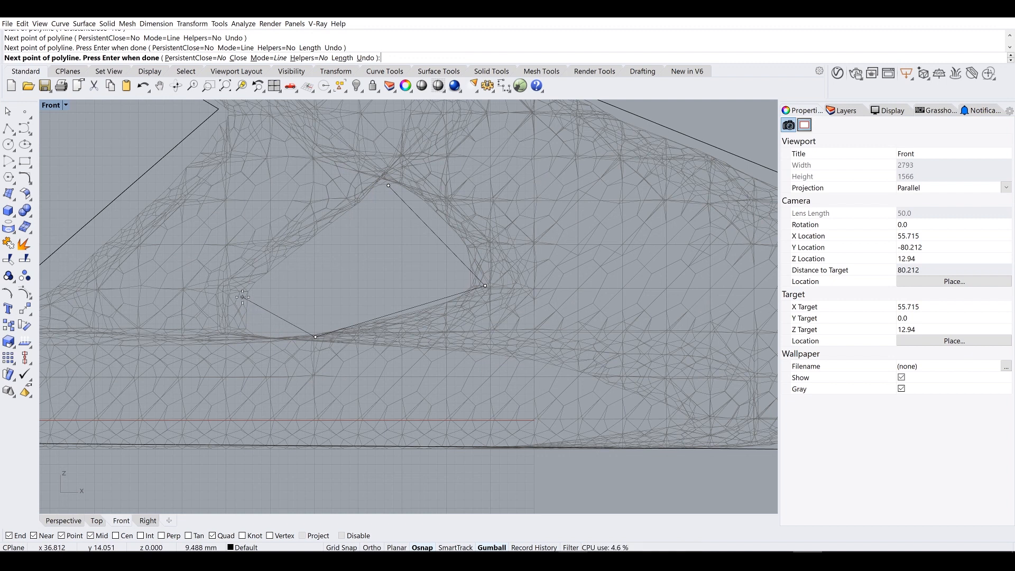
pyautogui.click(248, 332)
pyautogui.click(247, 293)
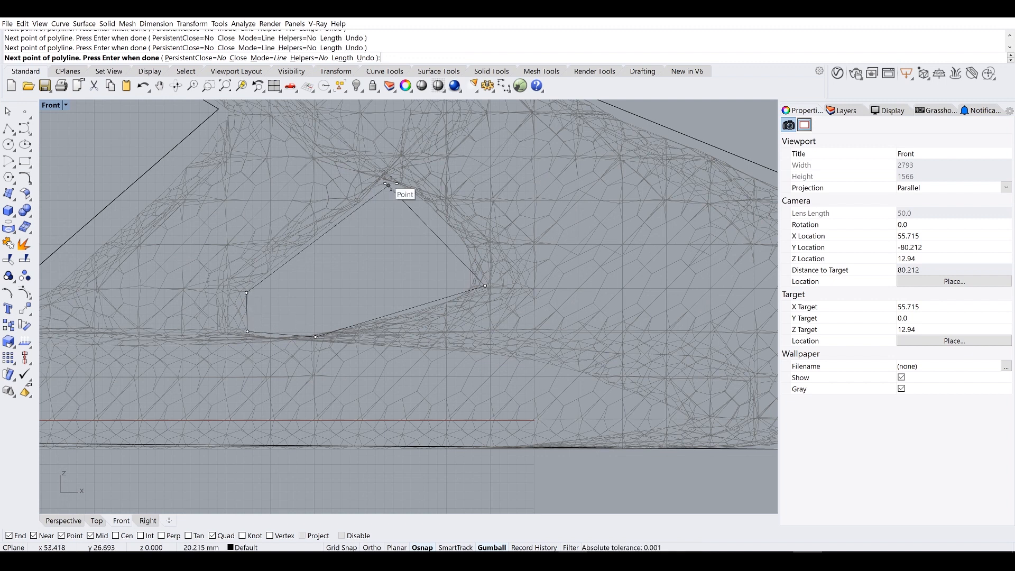
pyautogui.click(391, 188)
pyautogui.scroll(-10, 411, 198)
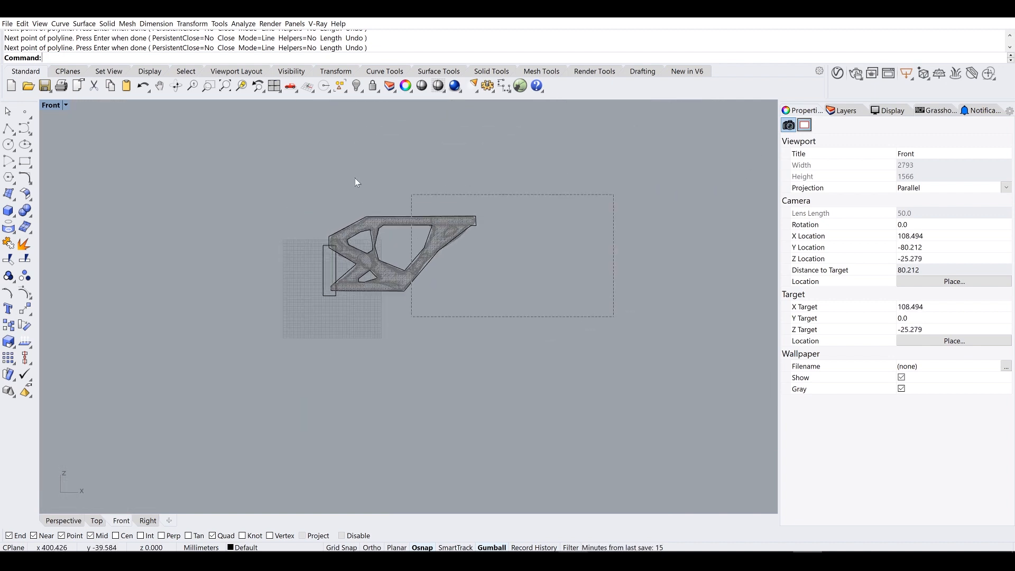
pyautogui.moveTo(614, 317); pyautogui.dragTo(361, 201)
pyautogui.click(504, 253)
pyautogui.scroll(8, 504, 253)
pyautogui.moveTo(311, 205); pyautogui.dragTo(385, 203, button='right')
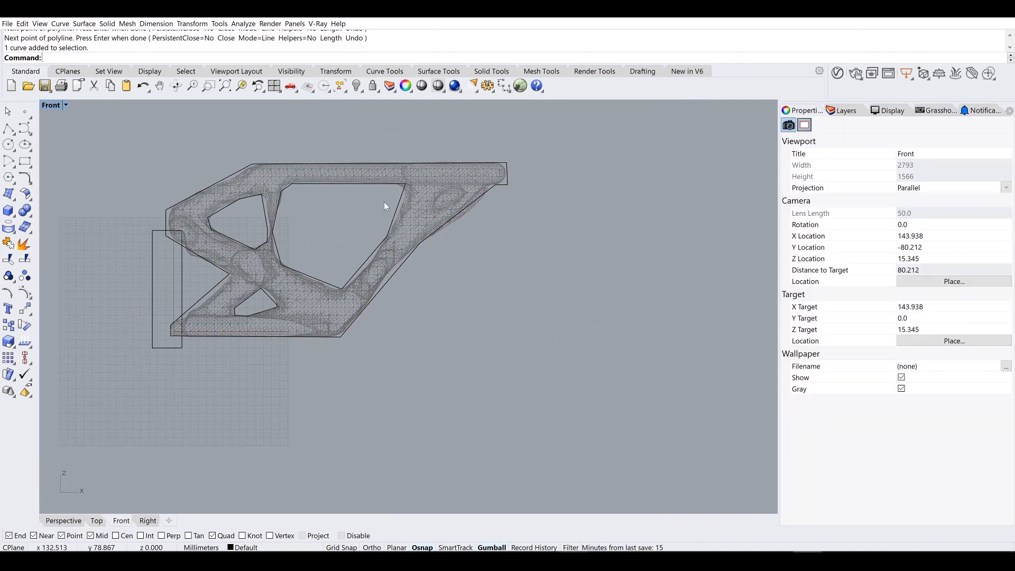
pyautogui.scroll(6, 386, 204)
pyautogui.scroll(-4, 395, 249)
pyautogui.scroll(-4, 398, 253)
# Step: Restore the four-viewport layout and maximise the Perspective view around the bracket mesh
pyautogui.doubleClick(54, 107)
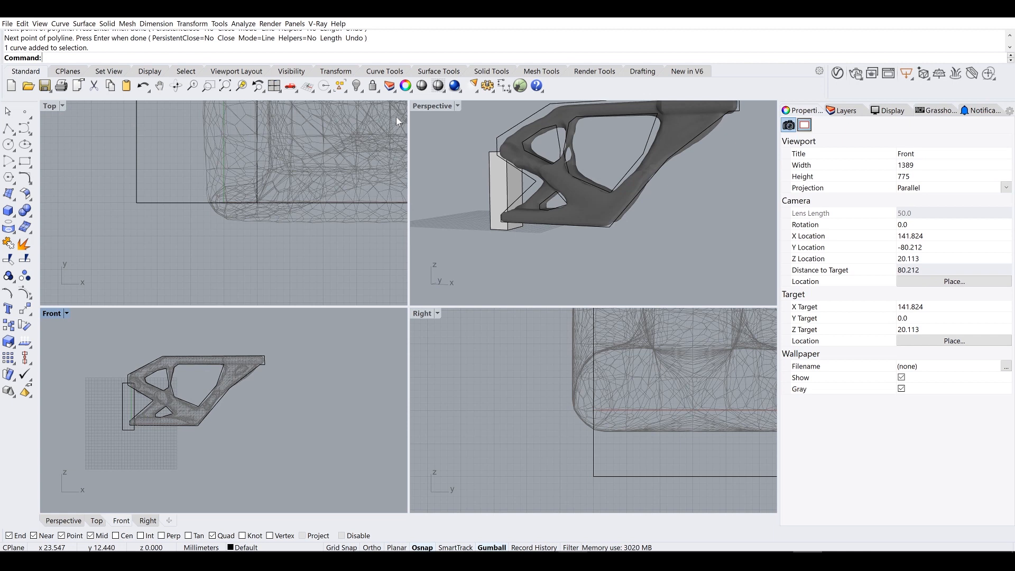
pyautogui.click(423, 105)
pyautogui.doubleClick(423, 105)
pyautogui.moveTo(423, 170); pyautogui.dragTo(534, 273, button='right')
# Step: Lock the upright rectangular block at the notched end of the mesh
pyautogui.moveTo(534, 272); pyautogui.dragTo(386, 177)
pyautogui.click(312, 198)
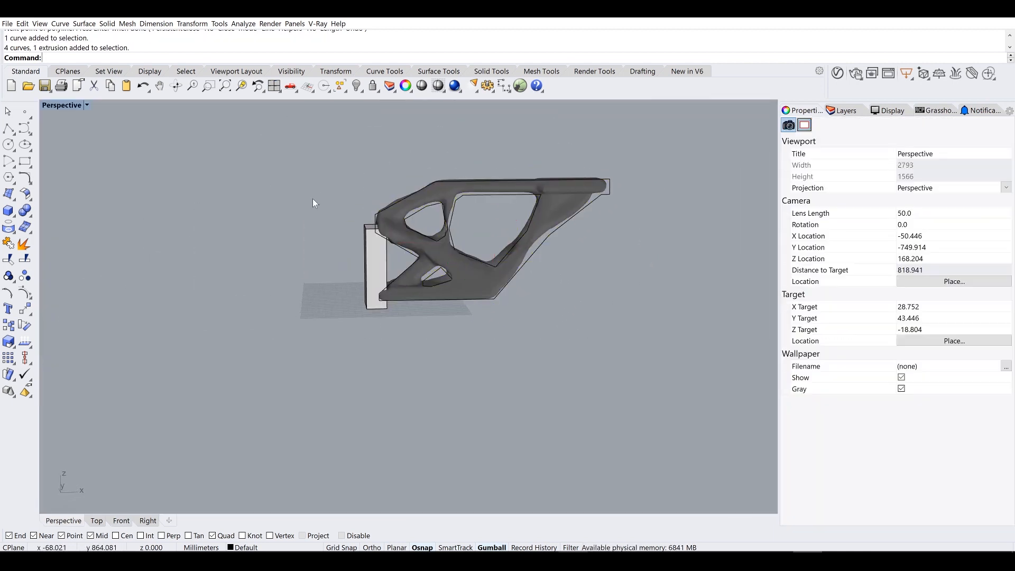
pyautogui.click(362, 255)
pyautogui.scroll(5, 365, 256)
pyautogui.press('Return')
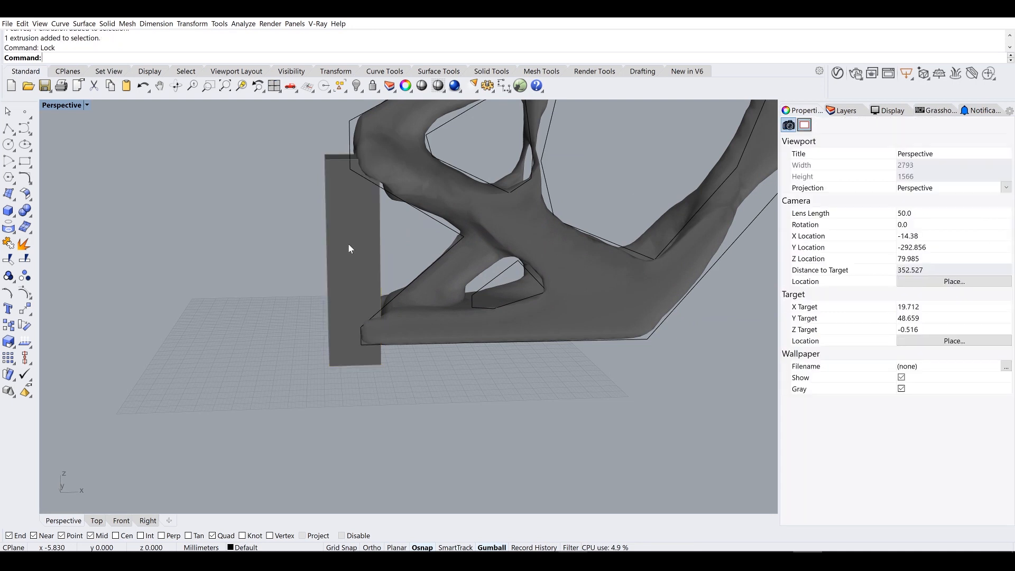
# Step: Select the four closed curves tracing the mesh's outline and openings
pyautogui.scroll(-6, 413, 247)
pyautogui.moveTo(615, 380); pyautogui.dragTo(381, 189)
pyautogui.moveTo(382, 190); pyautogui.dragTo(343, 194, button='right')
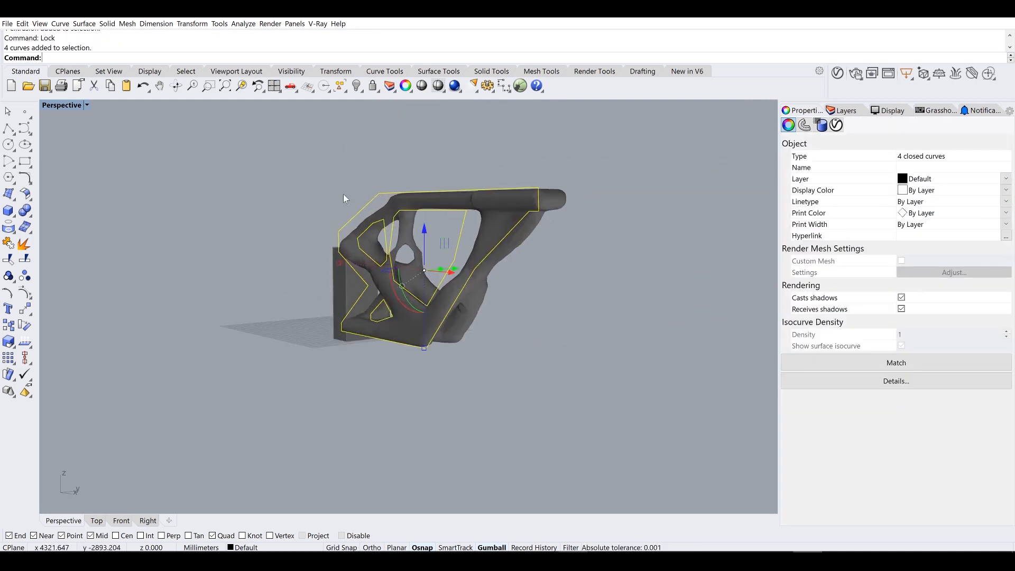
pyautogui.write('Plan')
pyautogui.press('Return')
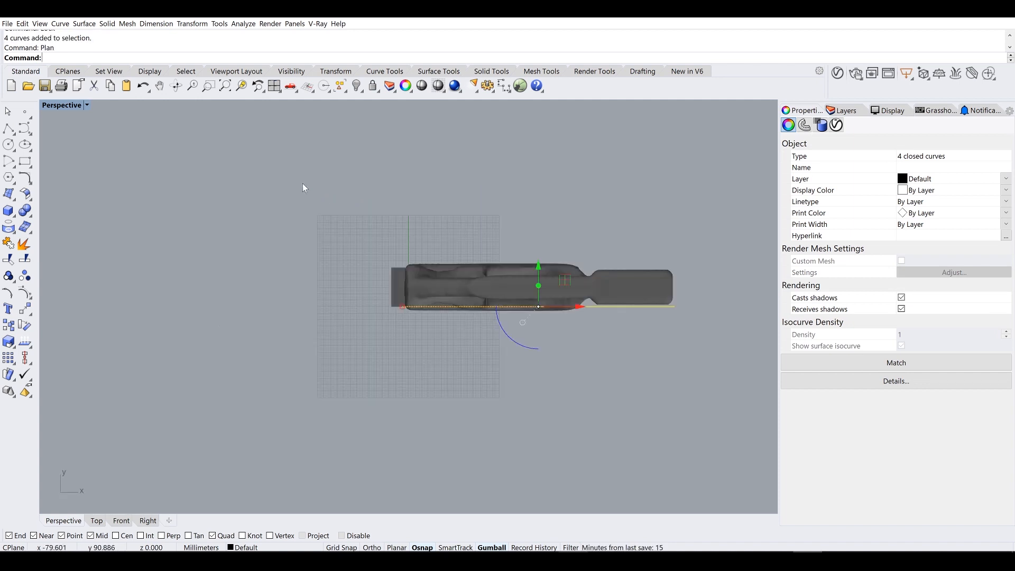
pyautogui.click(60, 105)
pyautogui.moveTo(106, 289)
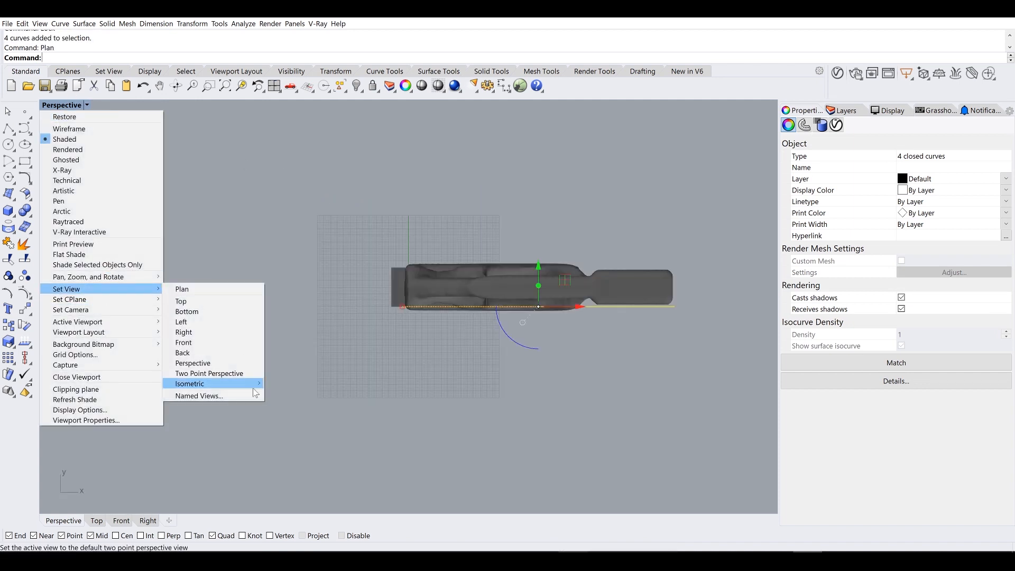
pyautogui.click(233, 365)
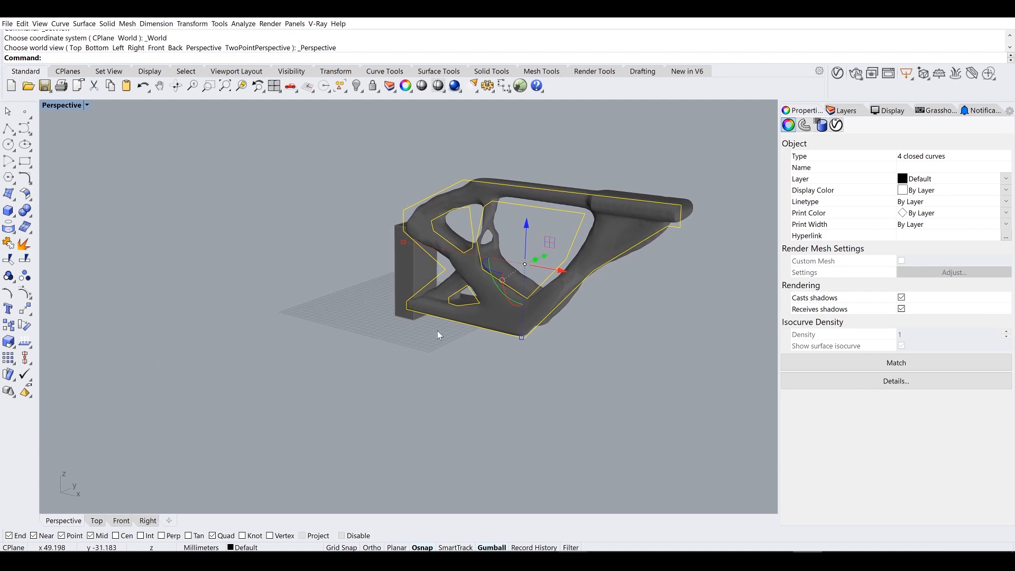
# Step: Create a planar surface with PlanarSrf from the four selected closed curves and delete the curves
pyautogui.press('Return')
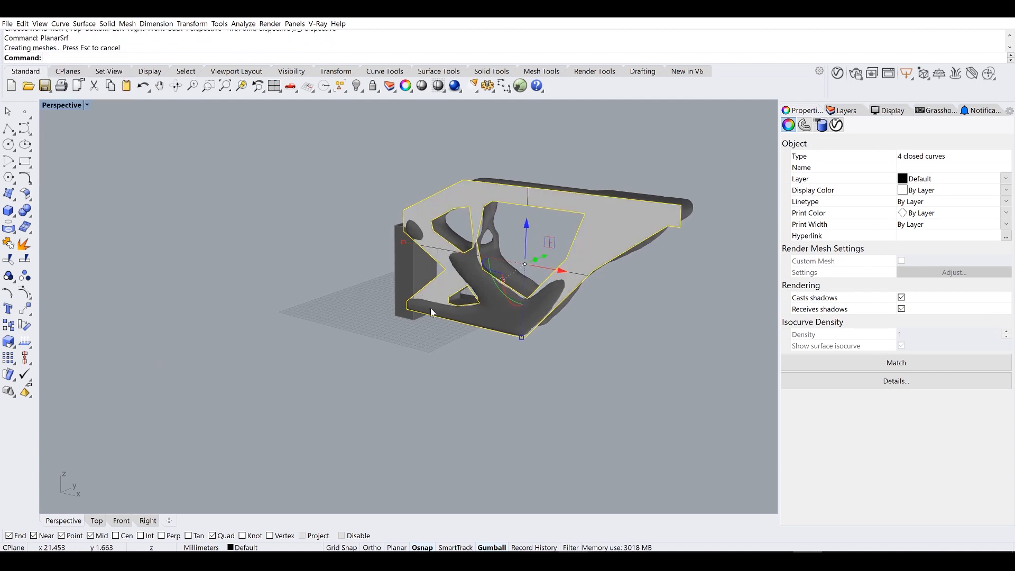
pyautogui.press('Delete')
# Step: Extrude the planar surface across the mesh's depth with ExtrudeSrf as a solid, deleting the input surface
pyautogui.keyDown('shift'); pyautogui.moveTo(525, 287); pyautogui.dragTo(427, 298, button='right'); pyautogui.keyUp('shift')
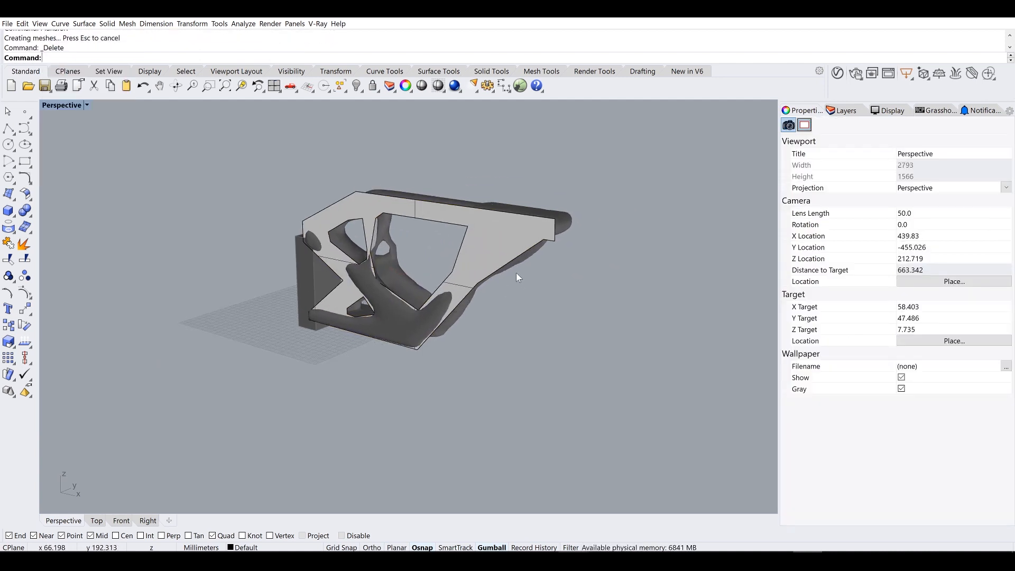
pyautogui.click(511, 252)
pyautogui.press('Return')
pyautogui.click(511, 251)
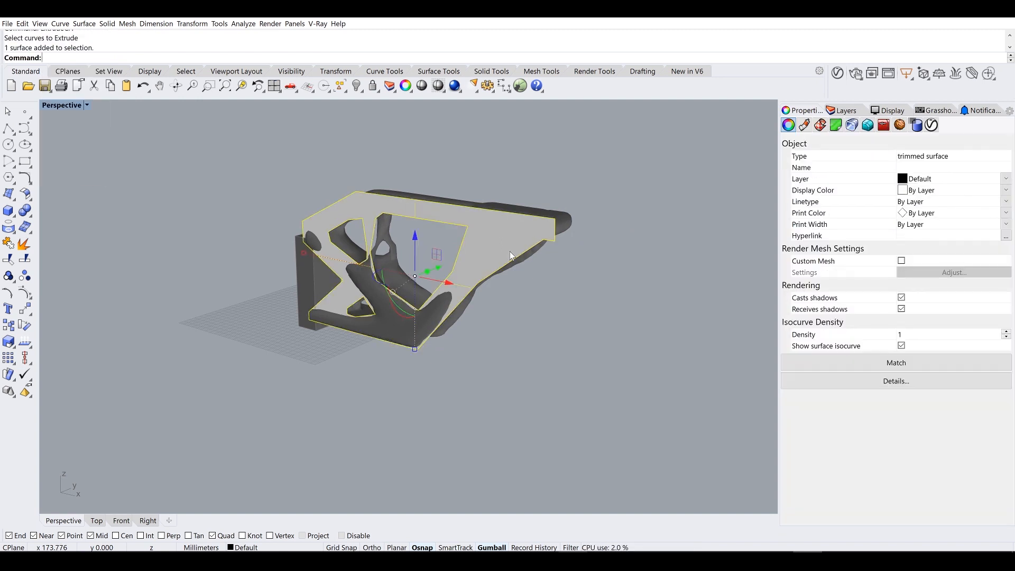
pyautogui.write('ExtrudeSrf')
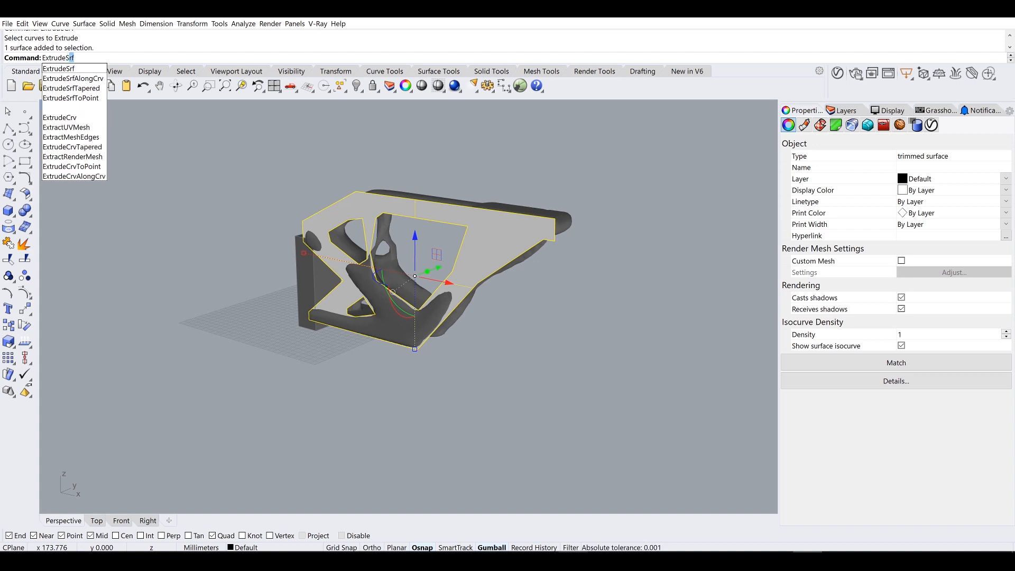
pyautogui.press('Return')
pyautogui.moveTo(418, 228); pyautogui.dragTo(266, 263, button='right')
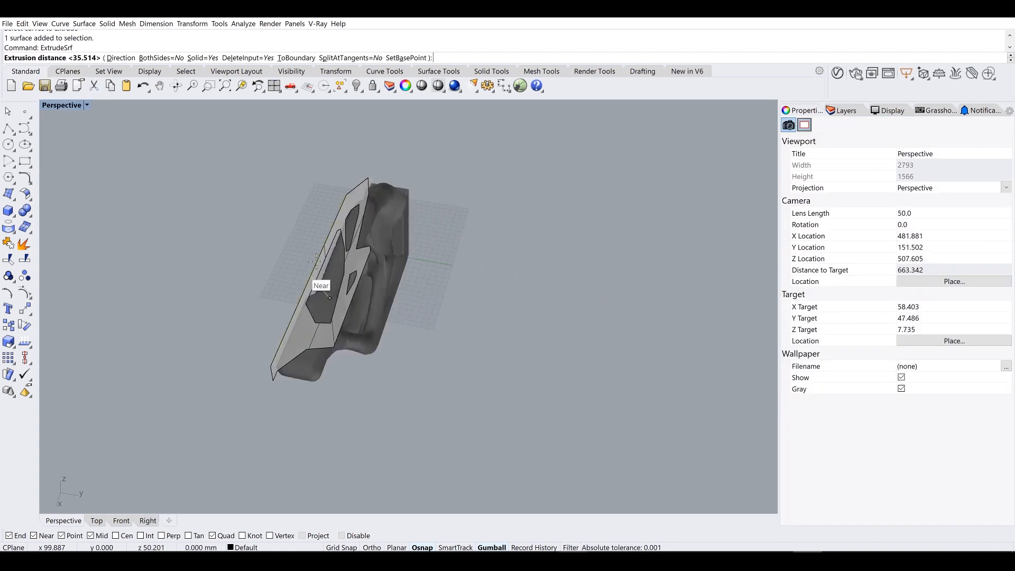
pyautogui.click(405, 240)
# Step: Examine how the extruded solid fits the mesh around the openings and the notch
pyautogui.moveTo(475, 312); pyautogui.dragTo(296, 257, button='right')
pyautogui.moveTo(256, 414); pyautogui.dragTo(550, 264, button='right')
pyautogui.scroll(5, 476, 256)
pyautogui.moveTo(390, 287); pyautogui.dragTo(447, 268, button='right')
pyautogui.scroll(2, 338, 258)
pyautogui.moveTo(323, 261); pyautogui.dragTo(442, 228, button='right')
pyautogui.scroll(2, 442, 227)
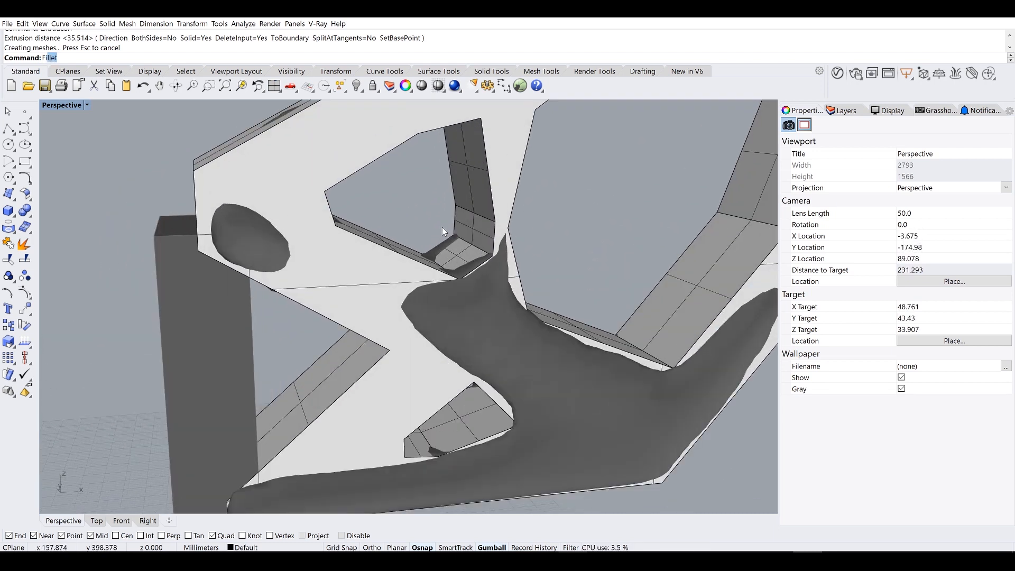
# Step: Try to round the solid's corners using the Fillet command with a radius of 10
pyautogui.press('Return')
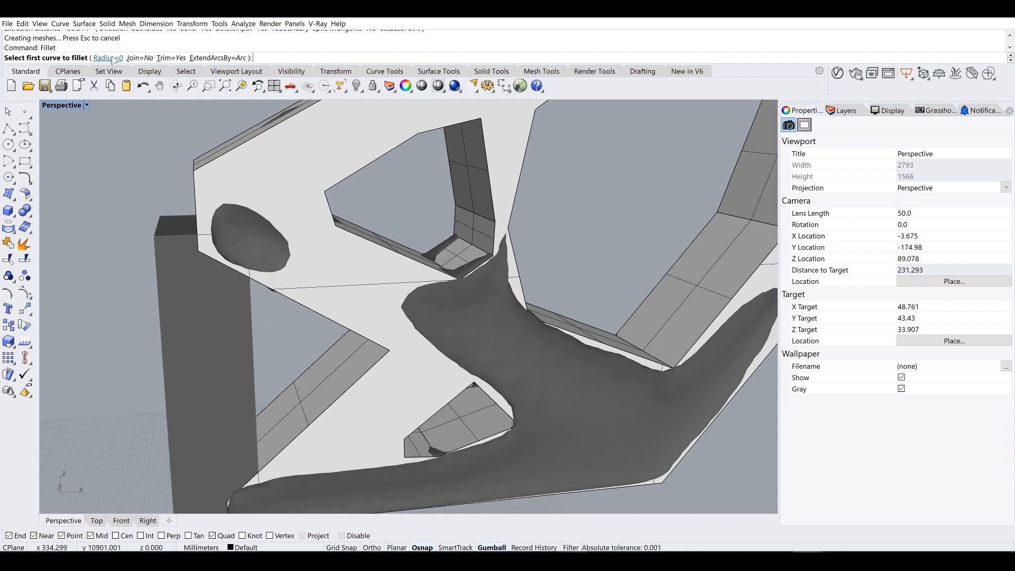
pyautogui.write('10')
pyautogui.press('Return')
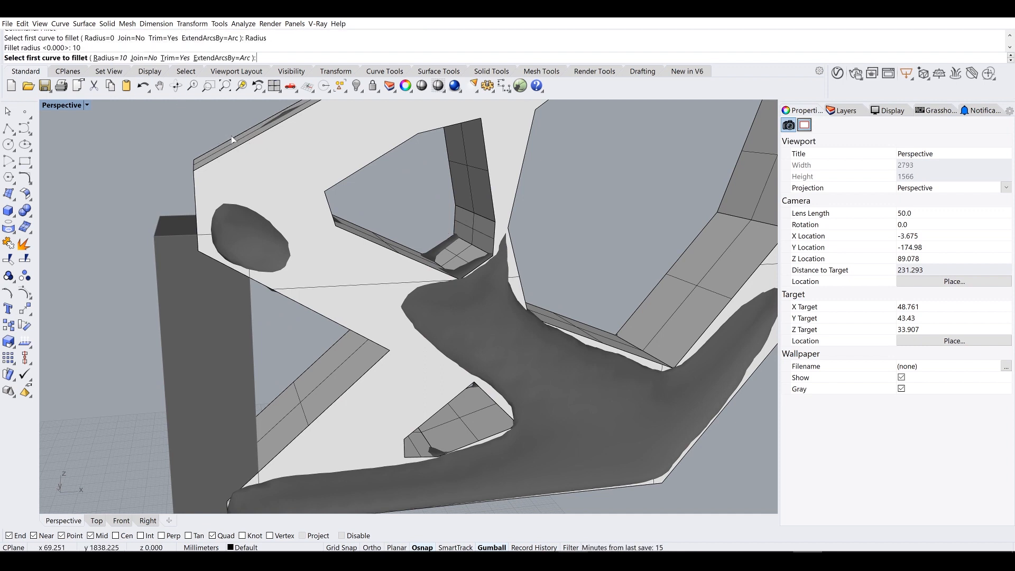
pyautogui.keyDown('shift'); pyautogui.moveTo(645, 355); pyautogui.dragTo(523, 288, button='right'); pyautogui.keyUp('shift')
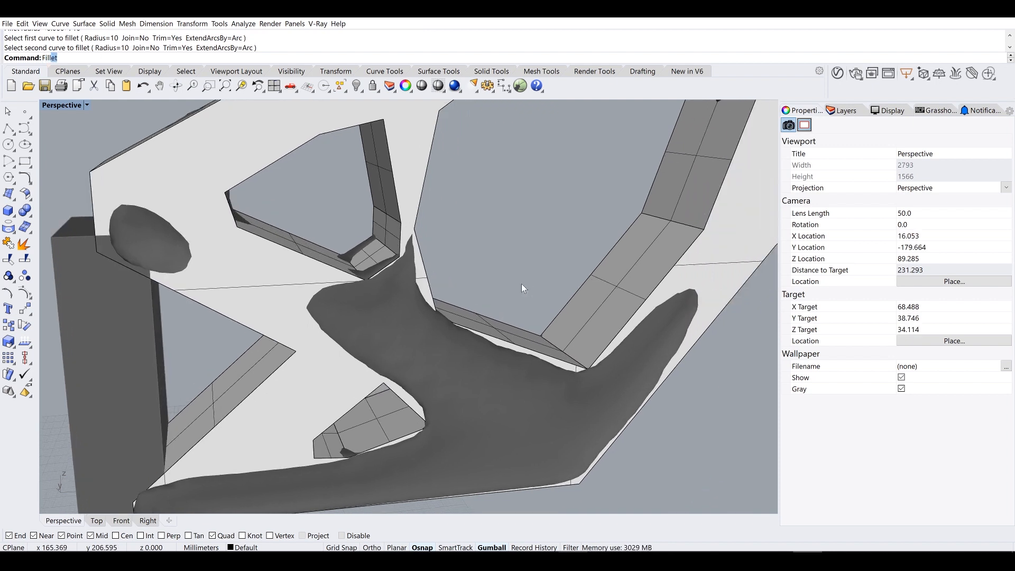
# Step: Start FilletEdge and set the next radius to 10
pyautogui.write('letEdge')
pyautogui.press('Return')
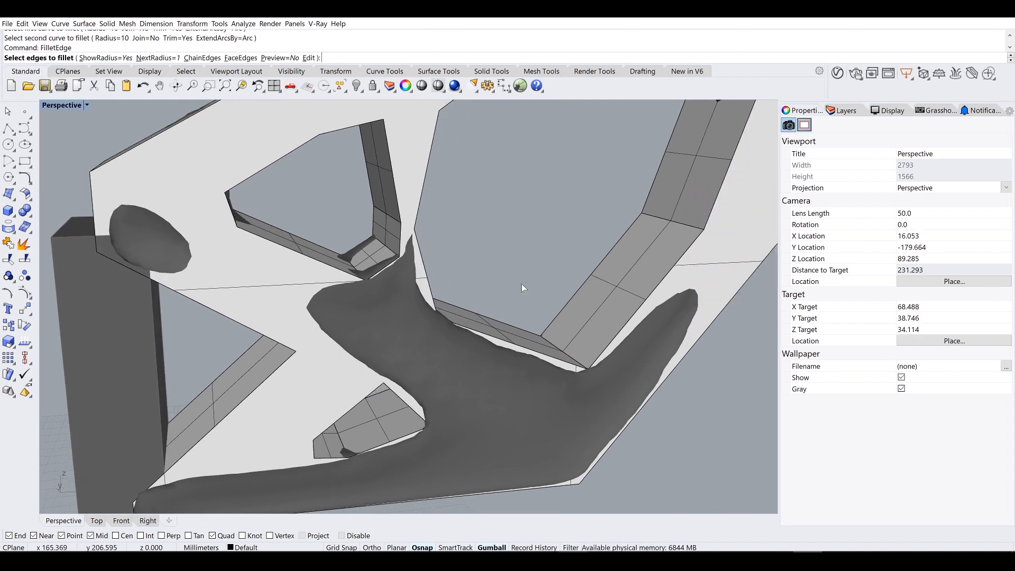
pyautogui.click(568, 354)
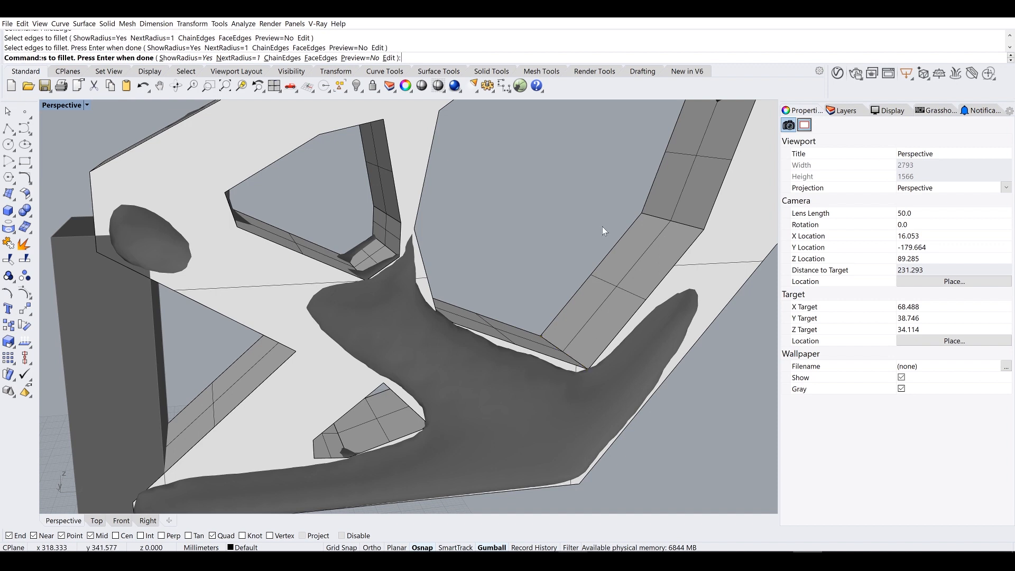
pyautogui.press('Return')
pyautogui.click(158, 59)
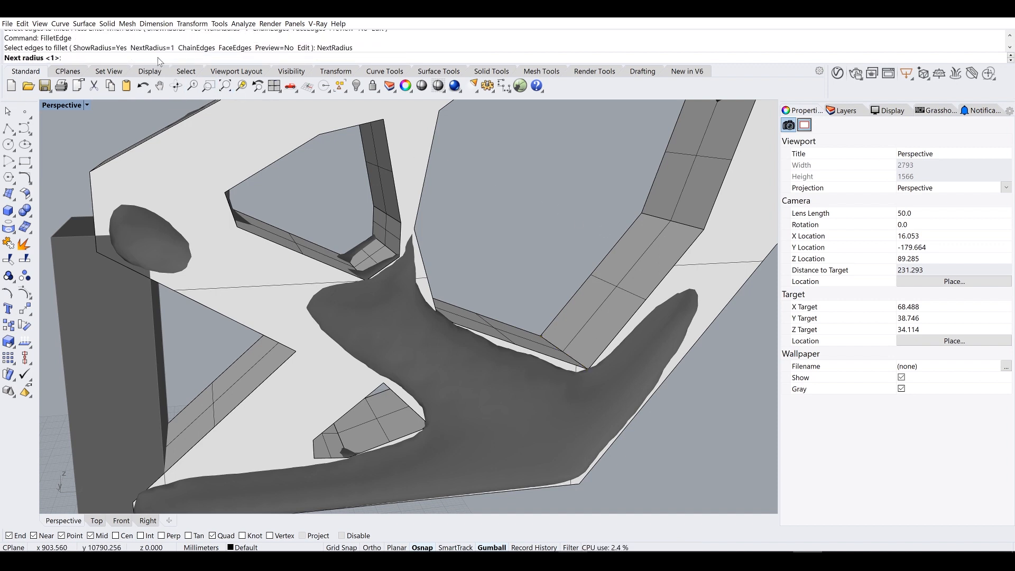
pyautogui.press('Return')
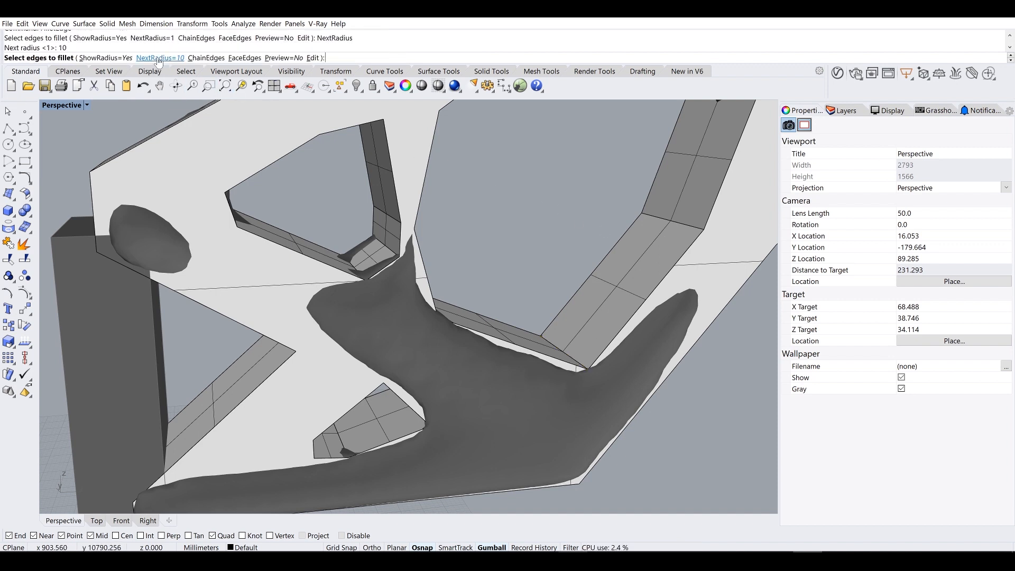
# Step: Fillet the bottom corner, right-side bend and upper-right corner edges of the large opening with a radius of 10
pyautogui.click(562, 352)
pyautogui.click(674, 221)
pyautogui.scroll(-8, 566, 328)
pyautogui.scroll(4, 569, 318)
pyautogui.moveTo(562, 314); pyautogui.dragTo(532, 239, button='right')
pyautogui.scroll(4, 576, 283)
pyautogui.press('Return')
pyautogui.press('Return')
pyautogui.press('Return')
pyautogui.click(533, 233)
pyautogui.press('Return')
pyautogui.press('Return')
# Step: Fillet the solid's outer bottom corner edge below the large opening with a radius of 10
pyautogui.scroll(-4, 532, 233)
pyautogui.keyDown('shift'); pyautogui.moveTo(483, 275); pyautogui.dragTo(523, 200, button='right'); pyautogui.keyUp('shift')
pyautogui.scroll(5, 525, 211)
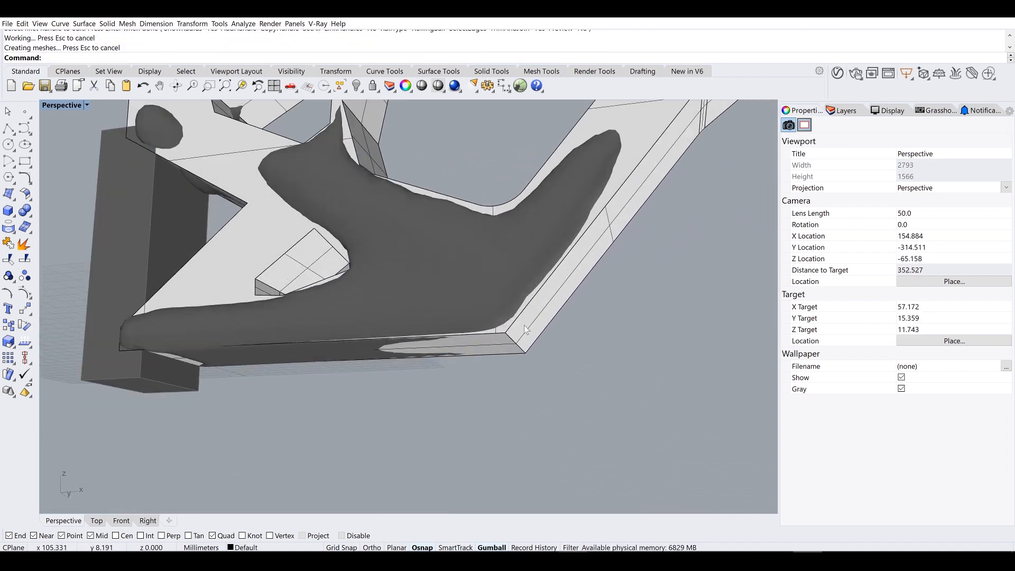
pyautogui.press('Return')
pyautogui.click(509, 343)
pyautogui.press('Return')
pyautogui.press('Return')
# Step: Undo the radius 10 edge fillets on the large opening and the outer bottom corner
pyautogui.scroll(-5, 459, 301)
pyautogui.moveTo(459, 301); pyautogui.dragTo(365, 331, button='right')
pyautogui.moveTo(65, 116); pyautogui.dragTo(335, 160, button='right')
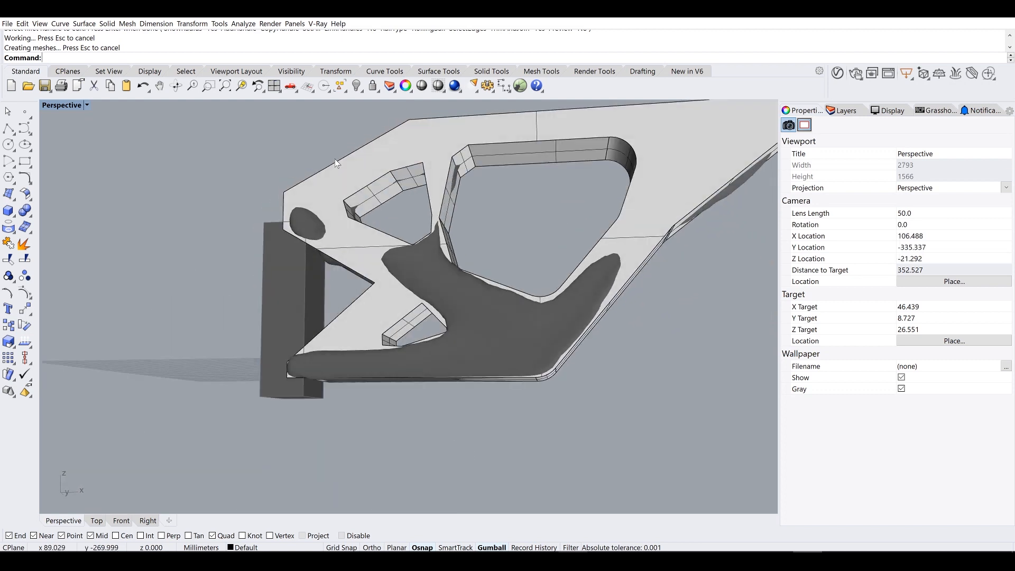
pyautogui.moveTo(492, 249)
pyautogui.mouseDown(button='right')
pyautogui.moveTo(514, 270)
pyautogui.moveTo(491, 247)
pyautogui.mouseUp(button='right')
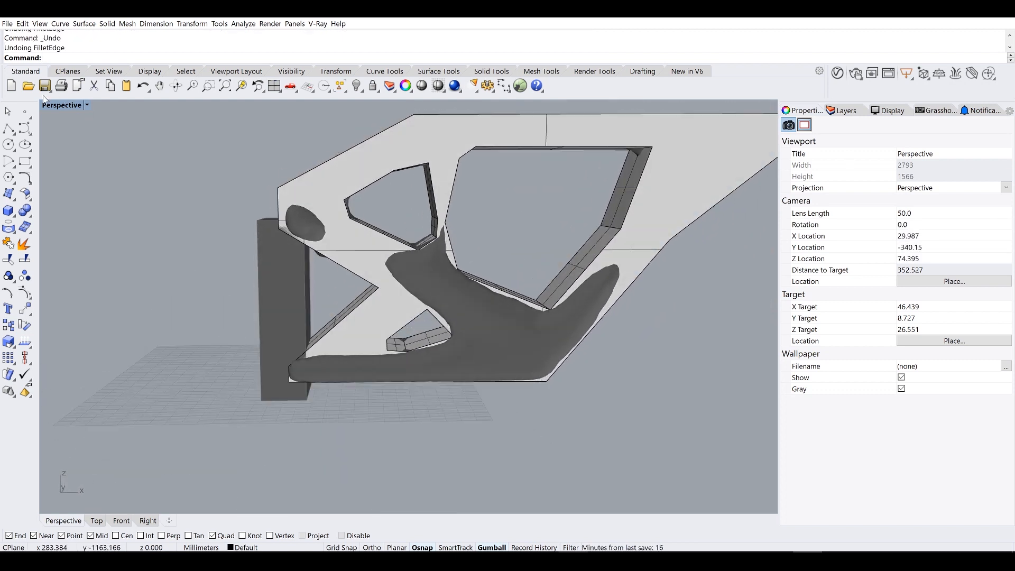
# Step: Try to fillet all depth-direction edges of the solid at once with a radius of 10, selecting them in the Top view
pyautogui.doubleClick(49, 105)
pyautogui.doubleClick(49, 106)
pyautogui.scroll(-5, 218, 183)
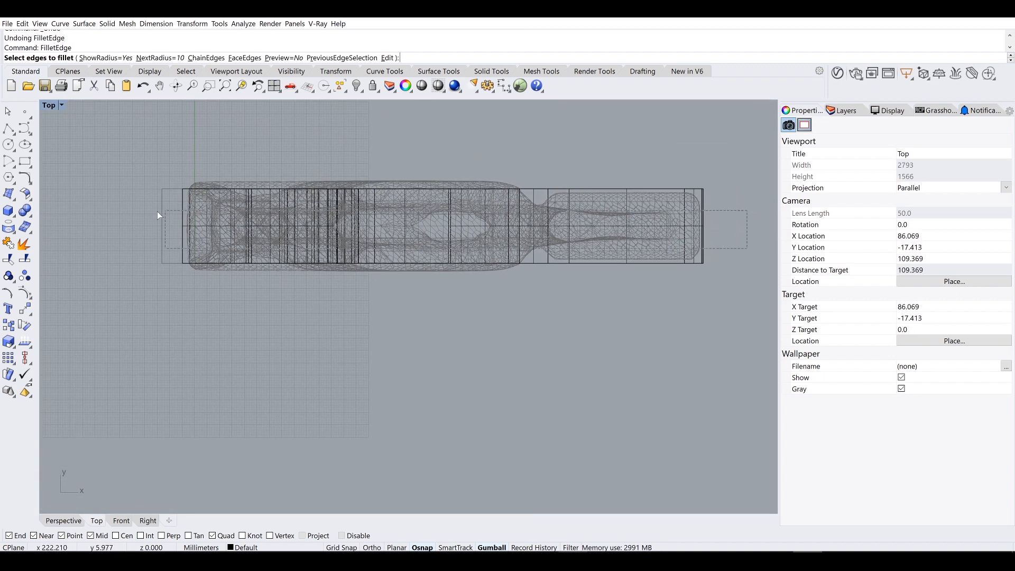
pyautogui.moveTo(158, 212); pyautogui.dragTo(136, 214)
pyautogui.doubleClick(49, 106)
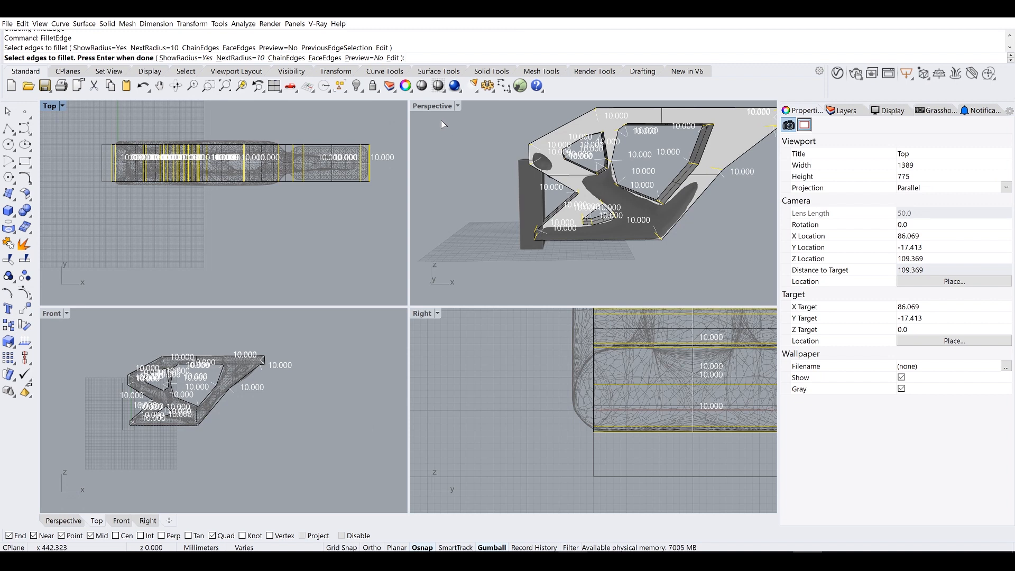
pyautogui.doubleClick(432, 106)
pyautogui.moveTo(467, 179); pyautogui.dragTo(255, 198, button='right')
pyautogui.press('Return')
# Step: Delete the stray fillet surfaces that stick out from the solid
pyautogui.scroll(8, 256, 199)
pyautogui.scroll(-8, 269, 280)
pyautogui.moveTo(585, 237); pyautogui.dragTo(654, 272, button='right')
pyautogui.scroll(-4, 528, 262)
pyautogui.click(656, 272)
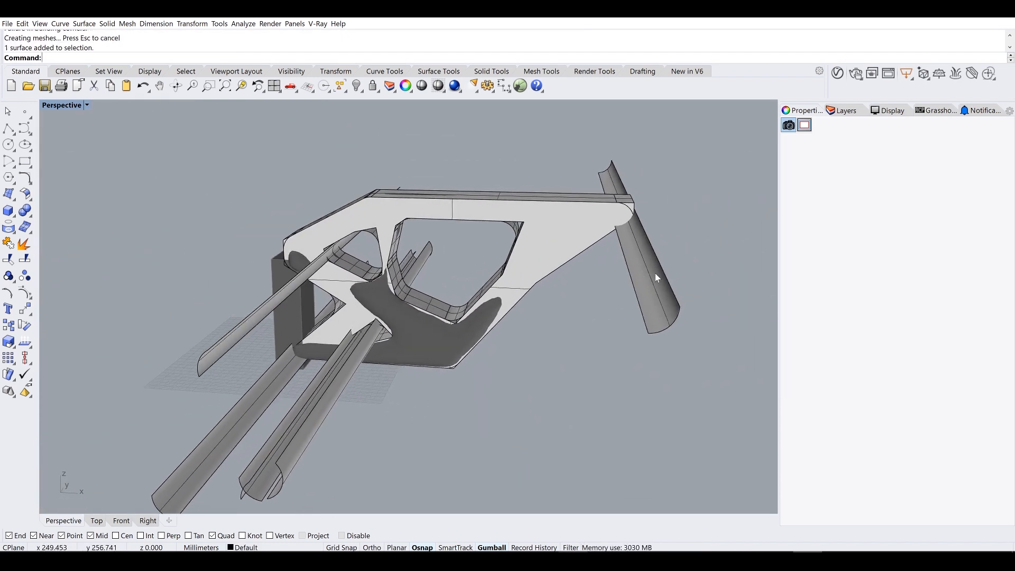
pyautogui.moveTo(423, 317); pyautogui.dragTo(318, 309, button='right')
pyautogui.moveTo(329, 404); pyautogui.dragTo(218, 157)
pyautogui.press('Delete')
# Step: Delete the leftover surface under the arm's tip, and undo the surface deletions together with the all-edges fillet
pyautogui.moveTo(217, 157); pyautogui.dragTo(329, 179, button='right')
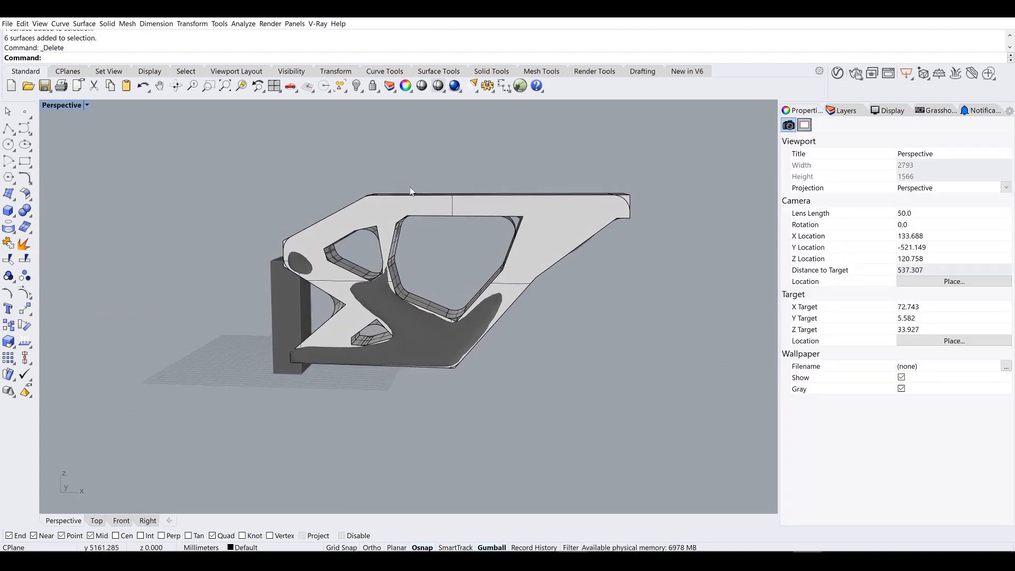
pyautogui.scroll(6, 569, 192)
pyautogui.scroll(6, 668, 212)
pyautogui.moveTo(620, 238); pyautogui.dragTo(653, 311, button='right')
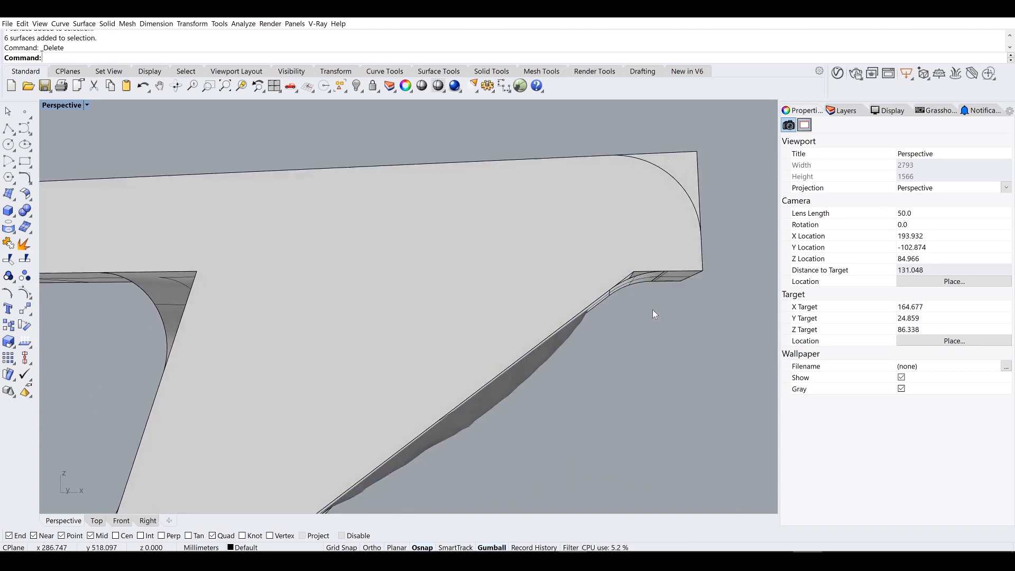
pyautogui.click(632, 280)
pyautogui.press('Delete')
pyautogui.moveTo(570, 141); pyautogui.dragTo(491, 215, button='right')
pyautogui.scroll(-6, 396, 243)
pyautogui.hotkey('ctrl', 'z')
pyautogui.hotkey('ctrl', 'z')
# Step: Restart FilletEdge at radius 10 and select the outer top bend edge and the two corner edges beside the upright block
pyautogui.press('Return')
pyautogui.moveTo(580, 272); pyautogui.dragTo(338, 209, button='right')
pyautogui.scroll(5, 392, 205)
pyautogui.moveTo(366, 250); pyautogui.dragTo(349, 293, button='right')
pyautogui.click(345, 242)
pyautogui.click(349, 293)
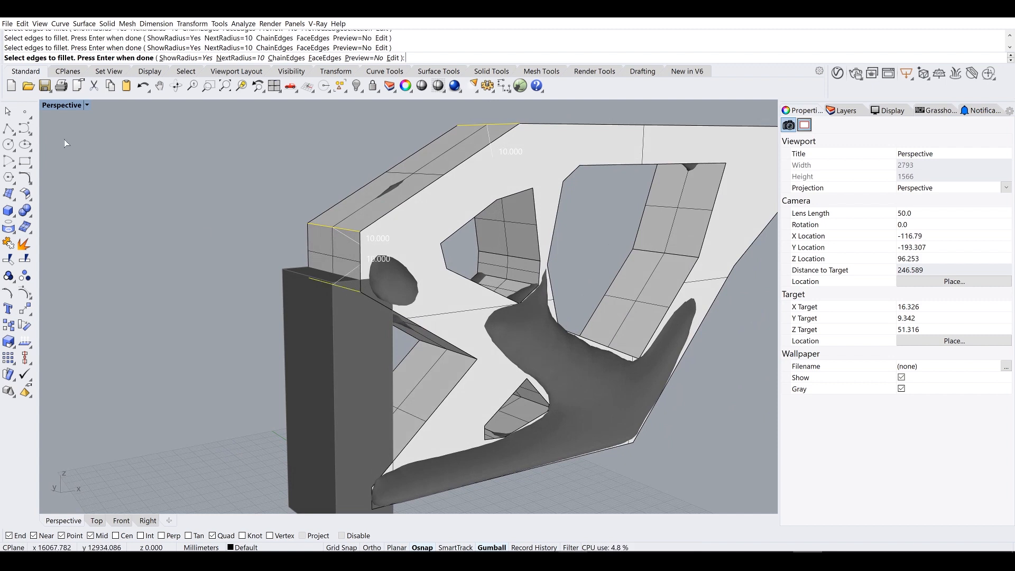
# Step: Set the Perspective view to Ghosted, add the notch's inner corner edge to the selection and apply the radius 10 fillets
pyautogui.click(60, 108)
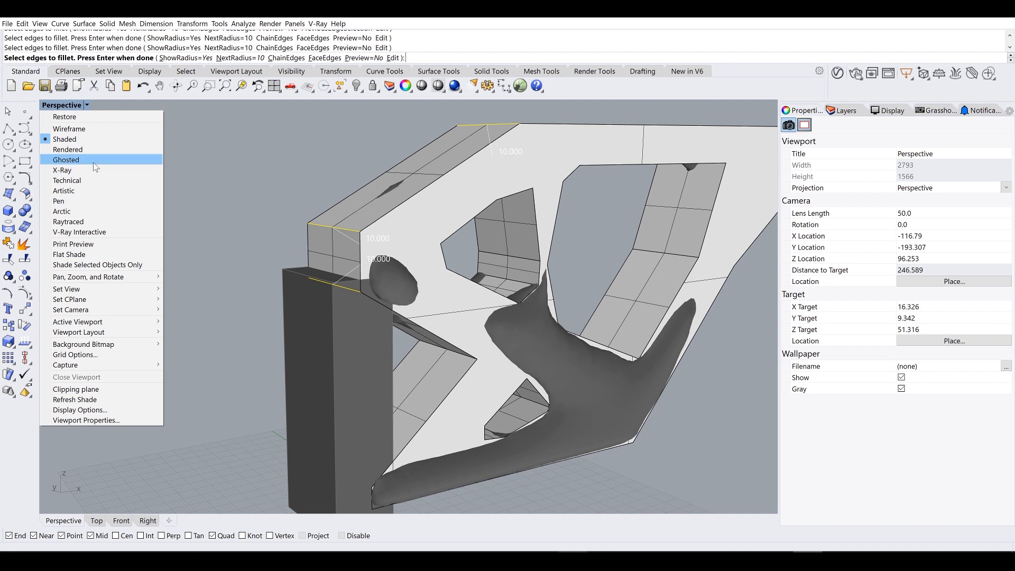
pyautogui.click(93, 162)
pyautogui.moveTo(387, 293); pyautogui.dragTo(373, 245, button='right')
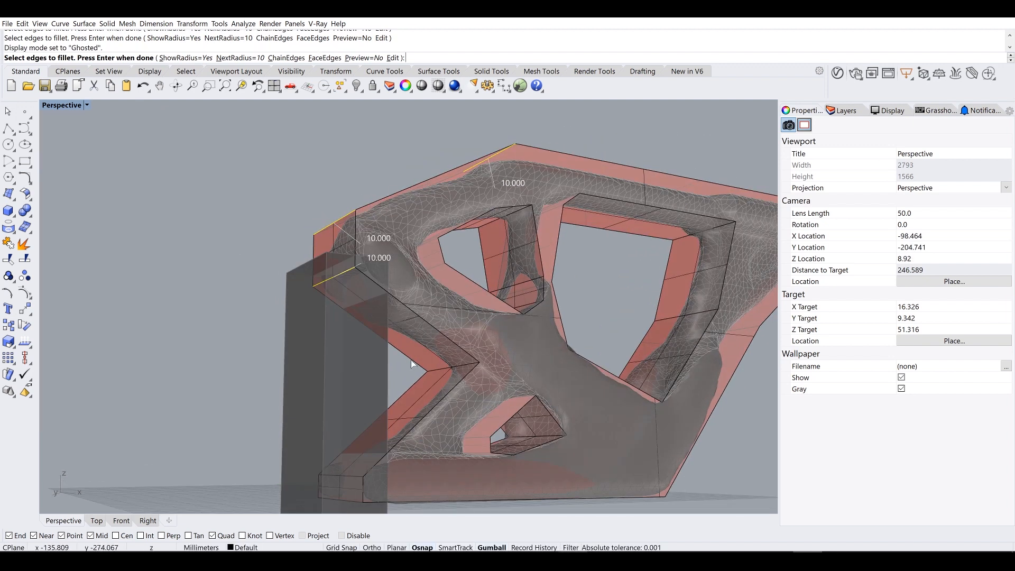
pyautogui.scroll(6, 437, 357)
pyautogui.click(460, 373)
pyautogui.keyDown('shift'); pyautogui.moveTo(446, 414); pyautogui.dragTo(471, 220, button='right'); pyautogui.keyUp('shift')
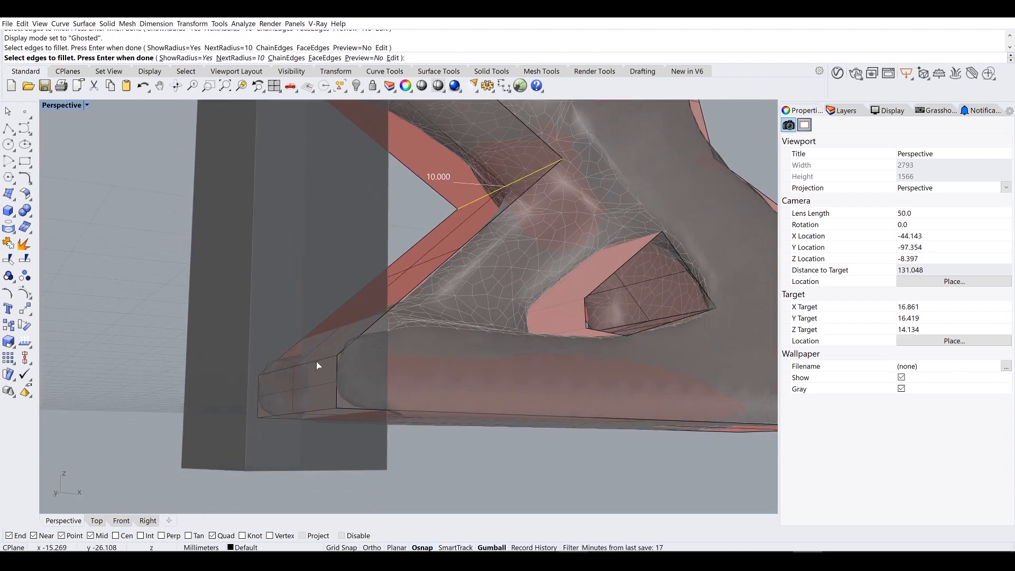
pyautogui.scroll(-10, 374, 286)
pyautogui.keyDown('shift'); pyautogui.moveTo(375, 252); pyautogui.dragTo(404, 308, button='right'); pyautogui.keyUp('shift')
pyautogui.moveTo(418, 223)
pyautogui.mouseDown(button='right')
pyautogui.moveTo(374, 261)
pyautogui.moveTo(381, 239)
pyautogui.moveTo(428, 232)
pyautogui.mouseUp(button='right')
pyautogui.scroll(2, 356, 237)
pyautogui.press('Return')
pyautogui.press('Return')
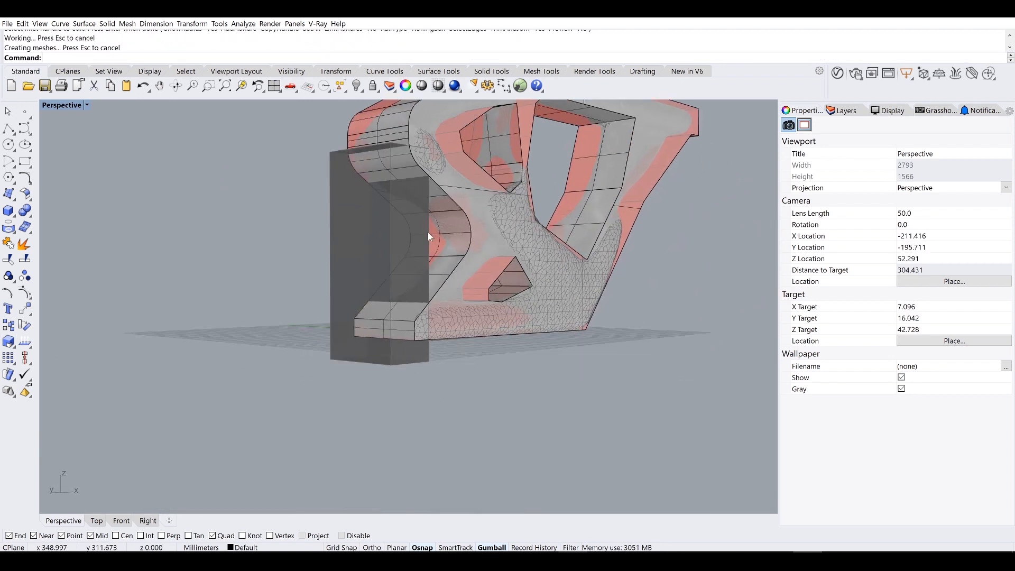
# Step: Try a radius 10 fillet on the upper edge of the foot's end beside the block, and undo it
pyautogui.press('Return')
pyautogui.scroll(7, 396, 341)
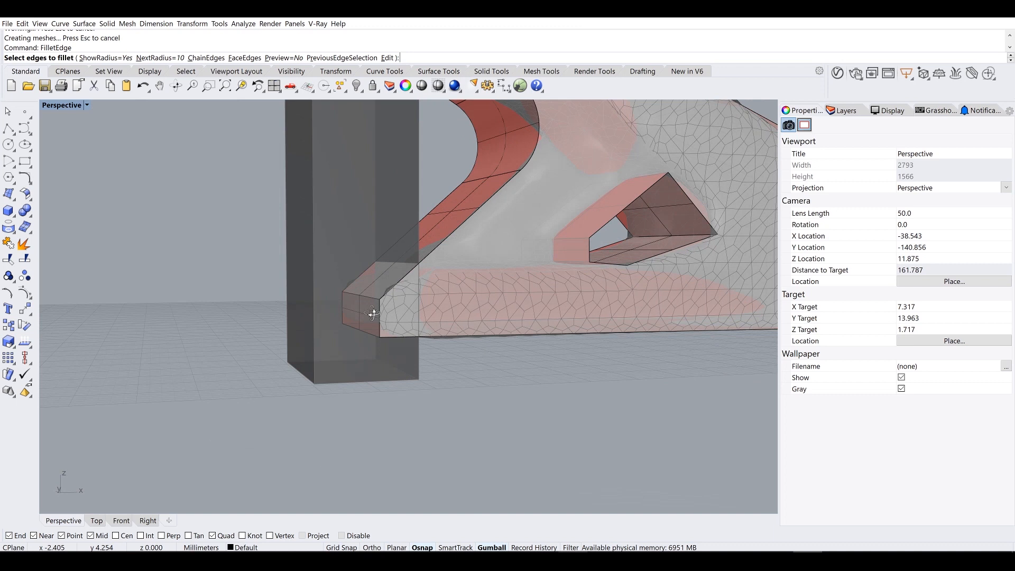
pyautogui.click(373, 301)
pyautogui.press('Return')
pyautogui.press('Return')
pyautogui.moveTo(373, 303); pyautogui.dragTo(415, 286, button='right')
pyautogui.hotkey('ctrl', 'z')
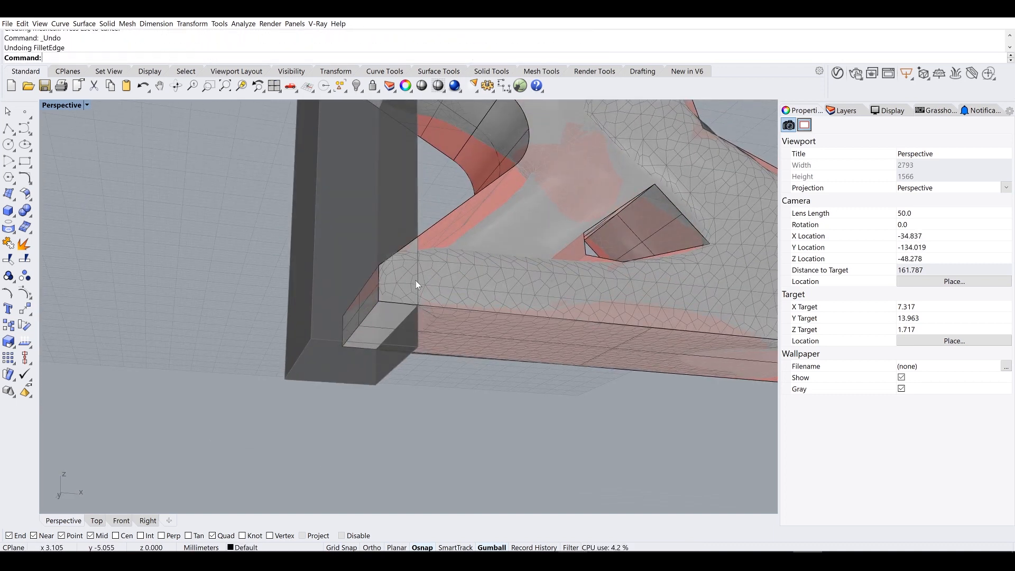
# Step: Fillet the large opening's bottom and upper-right corners, the outer diagonal bend and the corner under the arm's tip with radius 10
pyautogui.scroll(-8, 407, 320)
pyautogui.click(494, 275)
pyautogui.moveTo(521, 251); pyautogui.dragTo(530, 198, button='right')
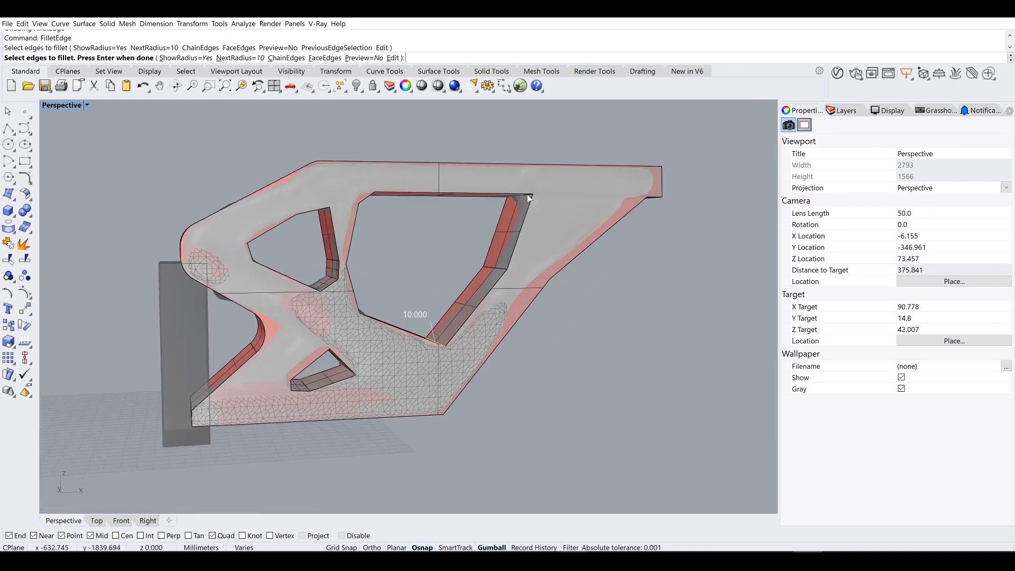
pyautogui.click(530, 199)
pyautogui.click(573, 225)
pyautogui.moveTo(572, 226); pyautogui.dragTo(537, 273, button='right')
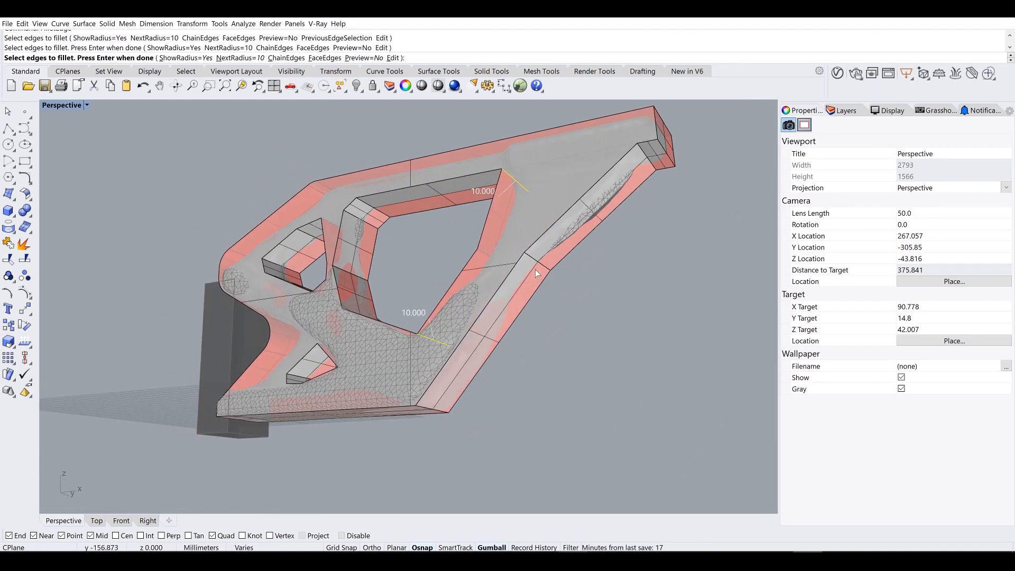
pyautogui.rightClick(538, 262)
pyautogui.rightClick(651, 160)
pyautogui.click(651, 160)
pyautogui.press('Return')
pyautogui.press('Return')
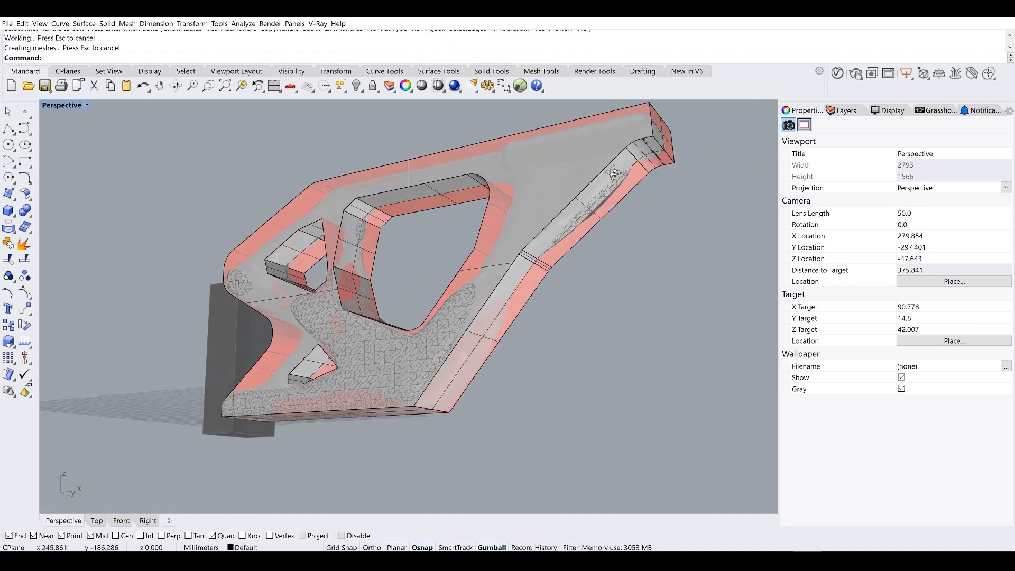
# Step: Fillet the upper-right corner edge of the smaller upper opening with a radius of 10
pyautogui.moveTo(650, 160); pyautogui.dragTo(596, 198, button='right')
pyautogui.keyDown('shift'); pyautogui.moveTo(398, 209); pyautogui.dragTo(419, 222, button='right'); pyautogui.keyUp('shift')
pyautogui.scroll(6, 395, 208)
pyautogui.rightClick(395, 208)
pyautogui.click(406, 204)
pyautogui.rightClick(405, 204)
pyautogui.rightClick(405, 204)
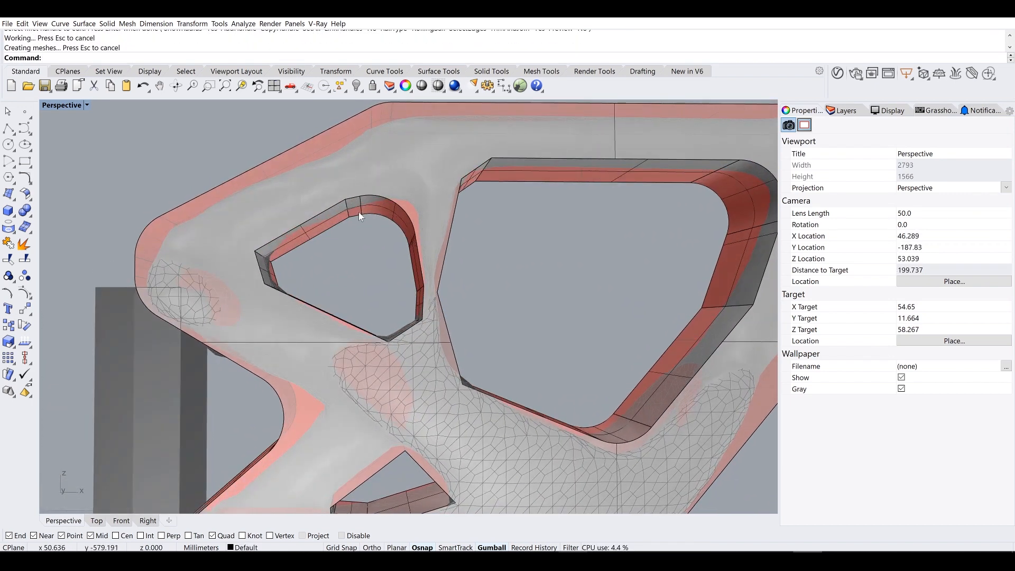
# Step: Fillet the top bend edge of the smaller upper opening with a radius of 10
pyautogui.scroll(8, 350, 212)
pyautogui.scroll(-6, 356, 204)
pyautogui.scroll(6, 350, 201)
pyautogui.rightClick(350, 199)
pyautogui.click(350, 199)
pyautogui.rightClick(350, 199)
pyautogui.rightClick(351, 199)
# Step: Fillet the lower-right bend and the lower-left corner edges of the smaller upper opening with a radius of 10
pyautogui.scroll(-8, 350, 198)
pyautogui.moveTo(360, 221); pyautogui.dragTo(397, 310, button='right')
pyautogui.scroll(6, 412, 320)
pyautogui.rightClick(437, 321)
pyautogui.click(449, 322)
pyautogui.rightClick(448, 322)
pyautogui.rightClick(383, 344)
pyautogui.rightClick(382, 346)
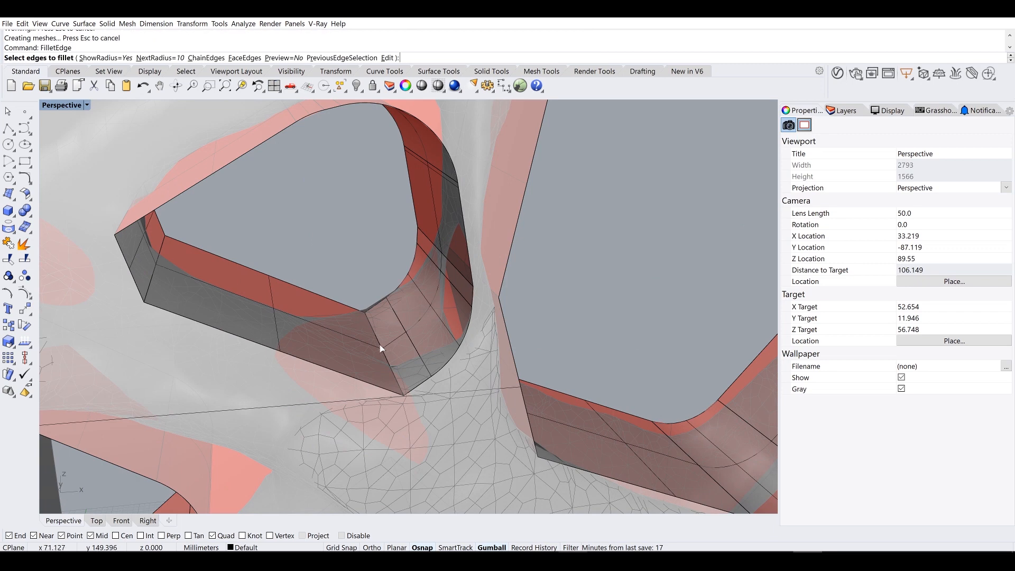
pyautogui.click(152, 268)
pyautogui.rightClick(152, 269)
pyautogui.rightClick(154, 270)
# Step: Fillet the lower-left corner edge of the large opening with a radius of 10
pyautogui.moveTo(198, 280); pyautogui.dragTo(240, 230, button='right')
pyautogui.scroll(-4, 201, 280)
pyautogui.moveTo(241, 230); pyautogui.dragTo(135, 273, button='right')
pyautogui.keyDown('shift'); pyautogui.moveTo(433, 327); pyautogui.dragTo(324, 280, button='right'); pyautogui.keyUp('shift')
pyautogui.rightClick(324, 281)
pyautogui.click(324, 280)
pyautogui.rightClick(323, 280)
pyautogui.rightClick(328, 258)
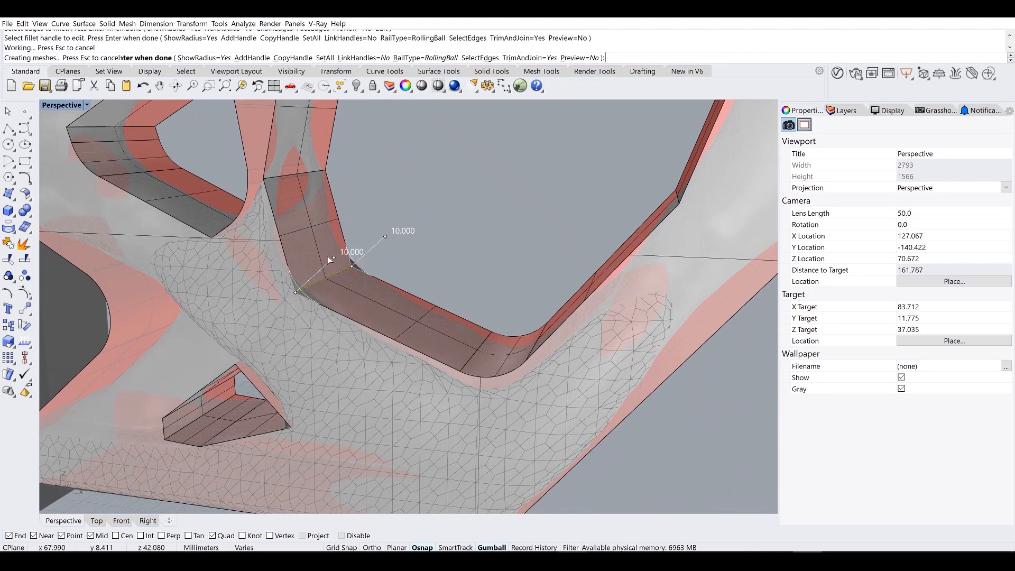
# Step: Fillet the bend edge on the large opening's left side with a radius of 10
pyautogui.keyDown('shift'); pyautogui.moveTo(296, 175); pyautogui.dragTo(307, 229, button='right'); pyautogui.keyUp('shift')
pyautogui.rightClick(294, 225)
pyautogui.click(295, 225)
pyautogui.rightClick(295, 226)
pyautogui.rightClick(317, 222)
# Step: Fillet the two edges at the large opening's upper-left corner with a radius of 10
pyautogui.keyDown('shift'); pyautogui.moveTo(376, 208); pyautogui.dragTo(372, 287, button='right'); pyautogui.keyUp('shift')
pyautogui.rightClick(332, 243)
pyautogui.click(300, 227)
pyautogui.rightClick(300, 227)
pyautogui.rightClick(299, 228)
pyautogui.rightClick(342, 210)
pyautogui.click(343, 213)
pyautogui.rightClick(344, 214)
pyautogui.rightClick(347, 217)
# Step: Fillet the bend edge on the large opening's right side with a radius of 10
pyautogui.moveTo(348, 217); pyautogui.dragTo(478, 206, button='right')
pyautogui.scroll(-4, 478, 203)
pyautogui.rightClick(590, 256)
pyautogui.scroll(4, 589, 268)
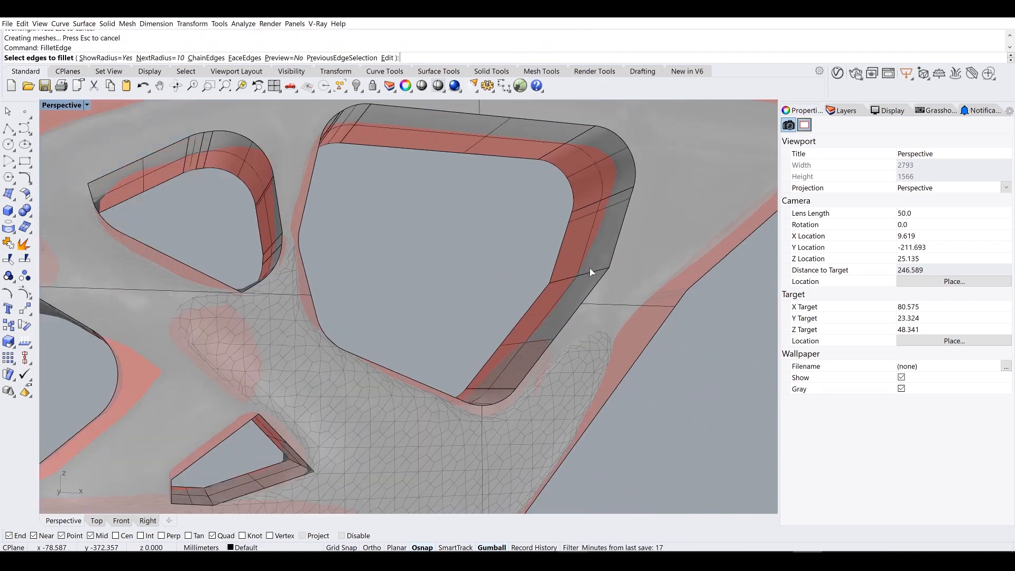
pyautogui.click(590, 272)
pyautogui.rightClick(589, 272)
pyautogui.rightClick(560, 271)
# Step: Try a radius 10 fillet on the top corner edge of the small lower opening, and undo it
pyautogui.scroll(-8, 540, 269)
pyautogui.moveTo(545, 274); pyautogui.dragTo(497, 280, button='right')
pyautogui.keyDown('shift'); pyautogui.moveTo(375, 305); pyautogui.dragTo(477, 200, button='right'); pyautogui.keyUp('shift')
pyautogui.scroll(8, 388, 310)
pyautogui.scroll(6, 461, 239)
pyautogui.rightClick(480, 195)
pyautogui.click(480, 195)
pyautogui.rightClick(481, 196)
pyautogui.rightClick(483, 200)
pyautogui.moveTo(503, 243); pyautogui.dragTo(523, 259, button='right')
pyautogui.hotkey('ctrl', 'z')
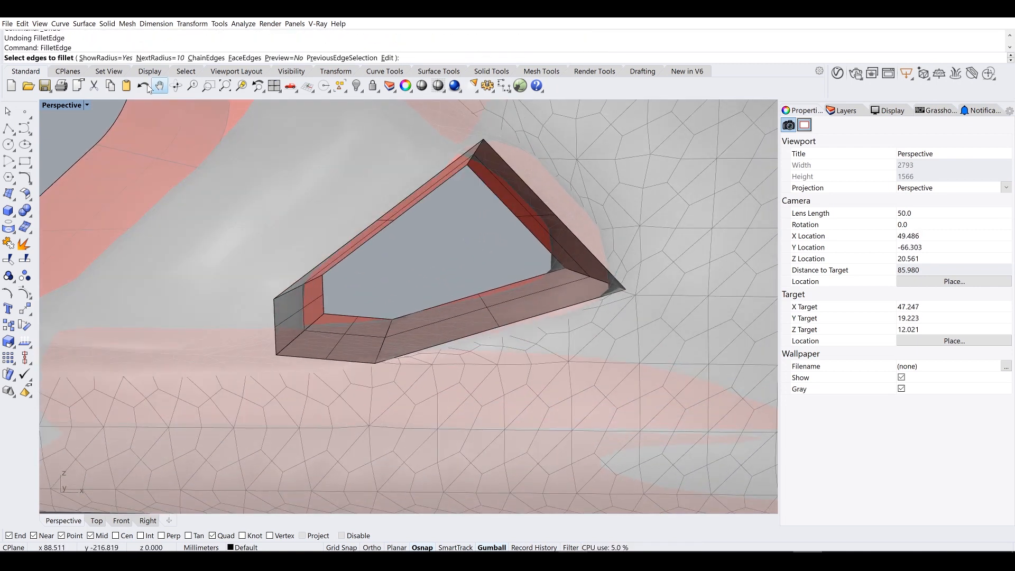
# Step: Fillet the top and right corner edges of the small lower opening with a radius of 5
pyautogui.click(152, 61)
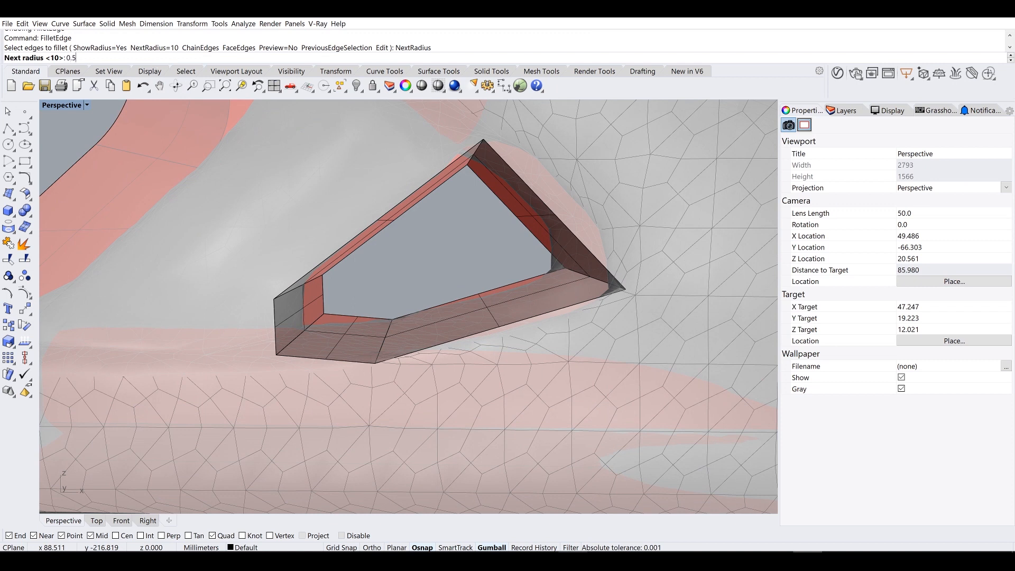
pyautogui.press('Return')
pyautogui.write('5')
pyautogui.press('Return')
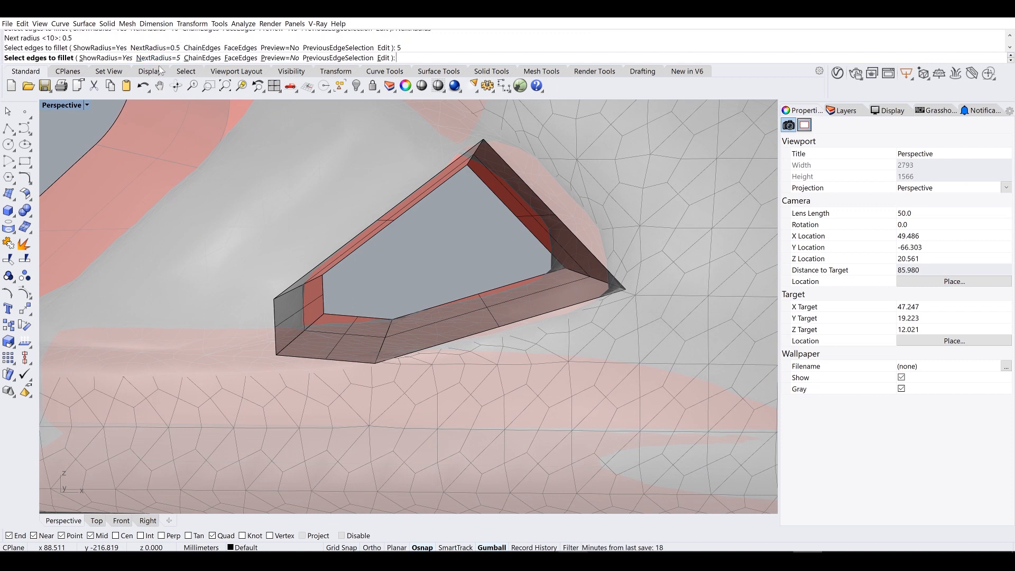
pyautogui.moveTo(298, 129); pyautogui.dragTo(479, 255, button='right')
pyautogui.click(474, 141)
pyautogui.press('Return')
pyautogui.press('Return')
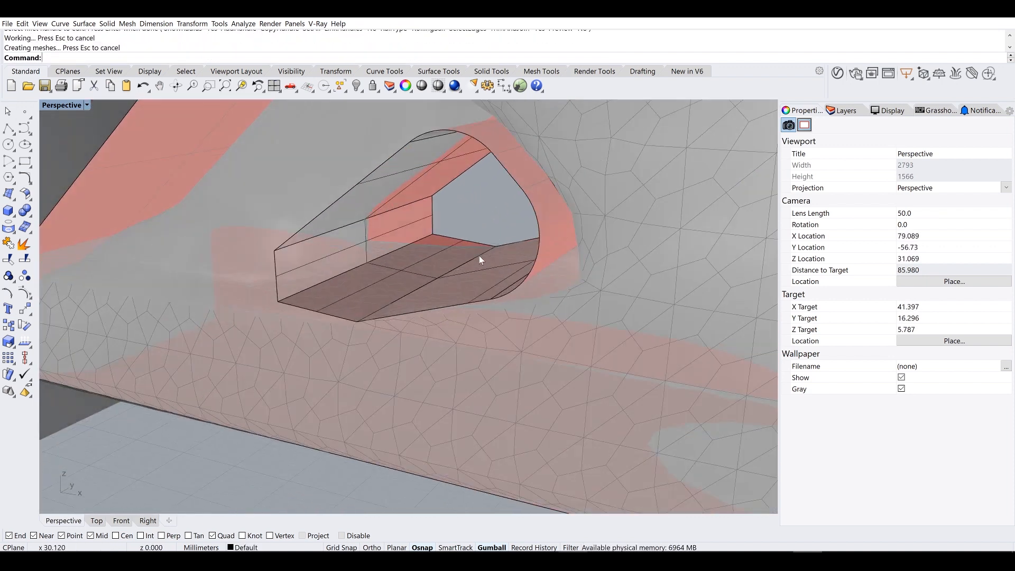
# Step: Try a radius 5 fillet on three remaining corner edges of the small lower opening at once, and undo it
pyautogui.press('Return')
pyautogui.click(340, 230)
pyautogui.click(354, 268)
pyautogui.click(397, 300)
pyautogui.press('Return')
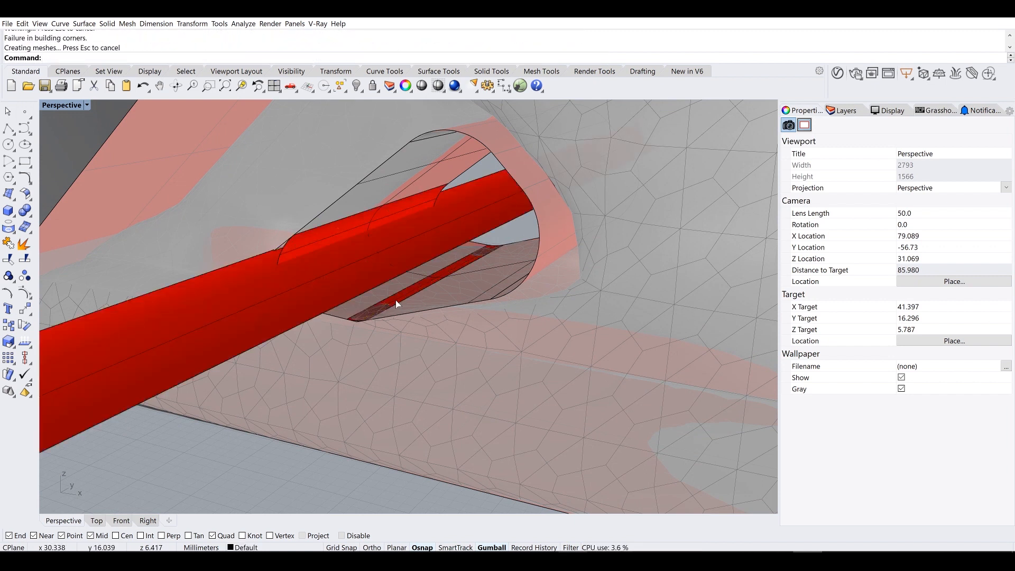
pyautogui.hotkey('ctrl', 'z')
# Step: Fillet two of the small lower opening's remaining corner edges with a radius of 5
pyautogui.press('Return')
pyautogui.moveTo(394, 297); pyautogui.dragTo(354, 224, button='right')
pyautogui.click(354, 224)
pyautogui.click(442, 283)
pyautogui.press('Return')
pyautogui.press('Return')
# Step: Try a radius 5 fillet on a corner edge of the triangular opening, and undo it
pyautogui.scroll(-5, 442, 283)
pyautogui.moveTo(455, 242); pyautogui.dragTo(375, 214, button='right')
pyautogui.scroll(5, 377, 206)
pyautogui.press('Return')
pyautogui.click(382, 173)
pyautogui.press('Return')
pyautogui.press('Return')
pyautogui.moveTo(382, 173); pyautogui.dragTo(640, 386, button='right')
pyautogui.hotkey('ctrl', 'z')
# Step: Fillet another corner edge of the triangular opening with a radius of 5
pyautogui.click(656, 394)
pyautogui.press('Return')
pyautogui.press('Return')
# Step: Fillet the bend edge on the bracket's outer diagonal side with a radius of 5
pyautogui.scroll(-5, 562, 329)
pyautogui.moveTo(414, 278); pyautogui.dragTo(429, 314, button='right')
pyautogui.keyDown('shift'); pyautogui.moveTo(587, 363); pyautogui.dragTo(346, 259, button='right'); pyautogui.keyUp('shift')
pyautogui.scroll(-6, 391, 275)
pyautogui.scroll(6, 582, 271)
pyautogui.moveTo(606, 264); pyautogui.dragTo(506, 211, button='right')
pyautogui.press('Return')
pyautogui.click(507, 212)
pyautogui.press('Return')
# Step: Try a radius 5 fillet on the edge where the diagonal meets the underside of the arm, and undo it
pyautogui.press('Return')
pyautogui.click(500, 293)
pyautogui.press('Return')
pyautogui.moveTo(522, 292); pyautogui.dragTo(521, 289, button='right')
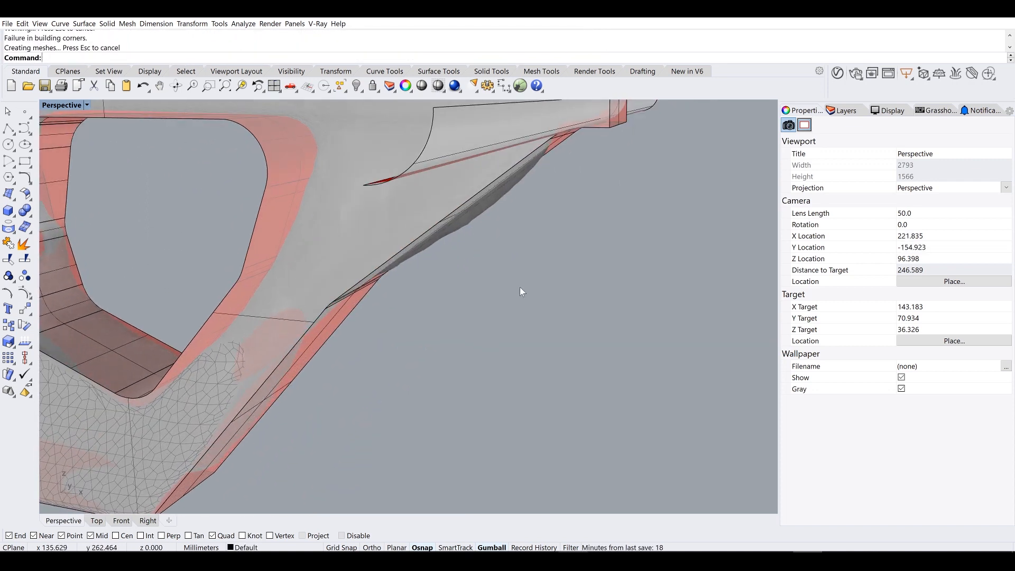
pyautogui.hotkey('ctrl', 'z')
# Step: Fillet the outer corner edge at the foot of the bracket's diagonal with a radius of 5
pyautogui.scroll(-4, 548, 231)
pyautogui.scroll(4, 533, 228)
pyautogui.keyDown('shift'); pyautogui.moveTo(548, 232); pyautogui.dragTo(645, 175, button='right'); pyautogui.keyUp('shift')
pyautogui.scroll(-5, 570, 159)
pyautogui.moveTo(431, 362); pyautogui.dragTo(449, 288, button='right')
pyautogui.scroll(6, 449, 283)
pyautogui.click(472, 232)
pyautogui.press('Return')
pyautogui.press('Return')
# Step: Examine the bracket's lower leg and its openings for corner edges that are still sharp
pyautogui.moveTo(473, 231); pyautogui.dragTo(589, 305, button='right')
pyautogui.scroll(-4, 420, 334)
pyautogui.scroll(4, 351, 312)
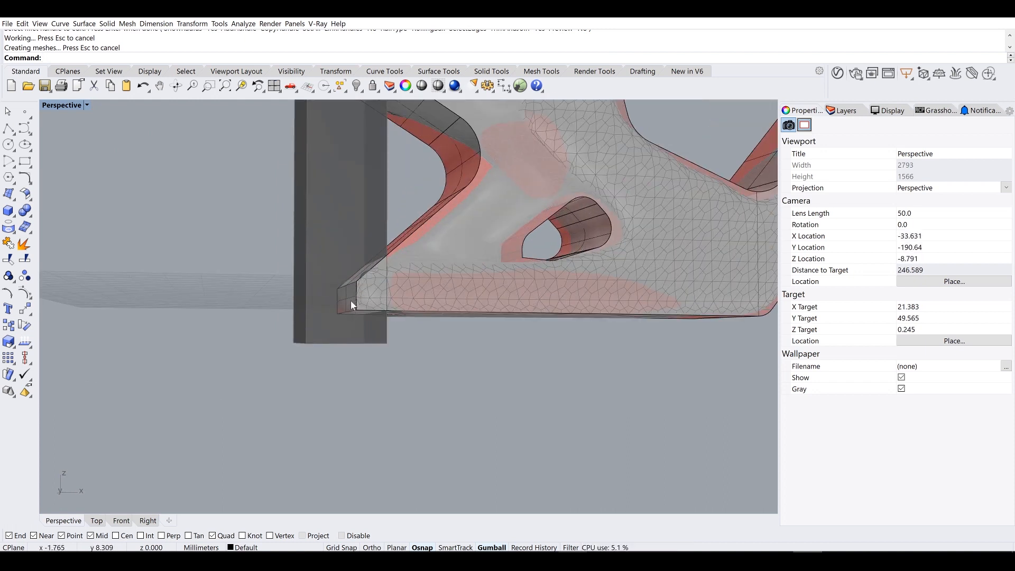
pyautogui.moveTo(354, 310)
pyautogui.mouseDown(button='right')
pyautogui.moveTo(385, 296)
pyautogui.moveTo(358, 318)
pyautogui.mouseUp(button='right')
pyautogui.scroll(6, 358, 318)
pyautogui.scroll(-10, 390, 255)
pyautogui.keyDown('shift'); pyautogui.moveTo(459, 209); pyautogui.dragTo(429, 291, button='right'); pyautogui.keyUp('shift')
pyautogui.moveTo(429, 291); pyautogui.dragTo(449, 324, button='right')
pyautogui.keyDown('shift'); pyautogui.moveTo(426, 264); pyautogui.dragTo(420, 318, button='right'); pyautogui.keyUp('shift')
pyautogui.moveTo(419, 318); pyautogui.dragTo(434, 313, button='right')
# Step: Fillet the sharp upper-left corner edge of the triangular opening with a radius of 2
pyautogui.press('Return')
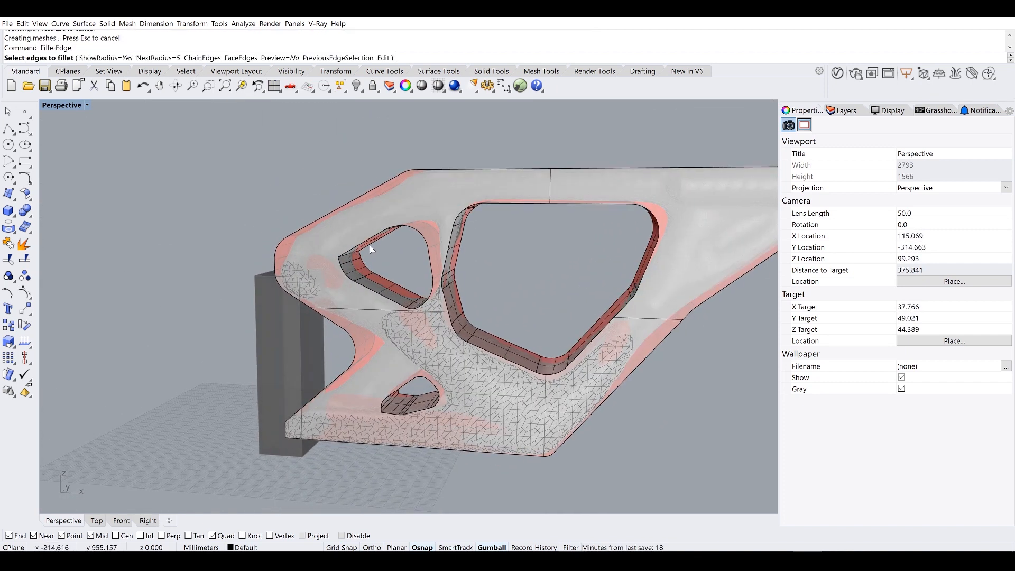
pyautogui.click(170, 58)
pyautogui.write('2')
pyautogui.press('Return')
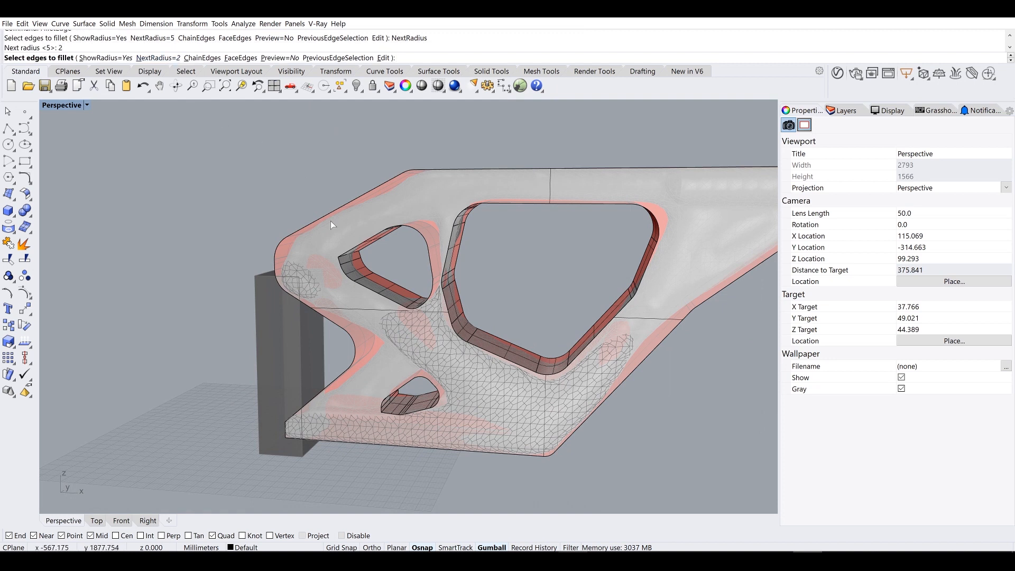
pyautogui.scroll(5, 342, 256)
pyautogui.click(339, 266)
pyautogui.press('Return')
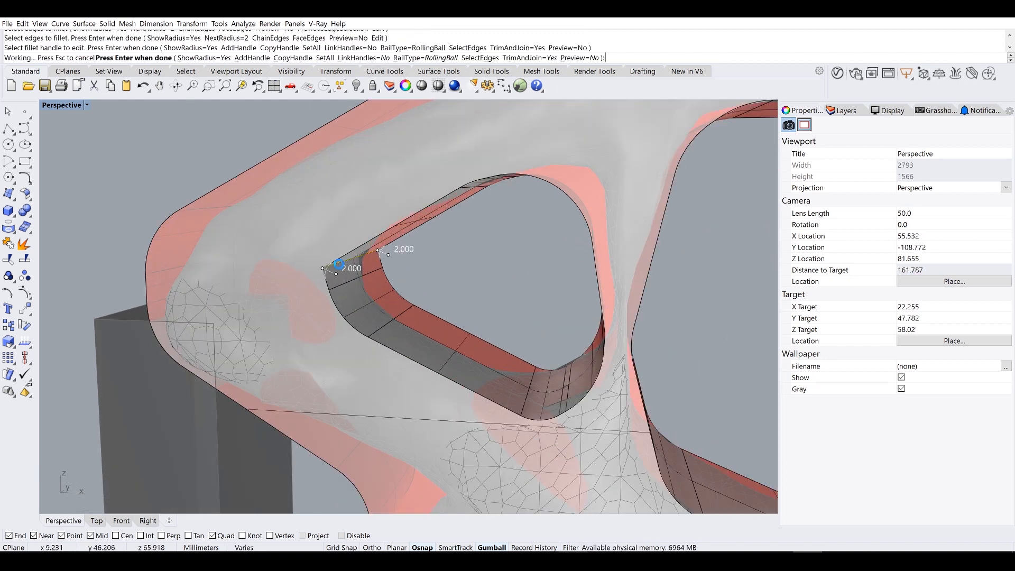
pyautogui.press('Return')
# Step: Fillet the lower-left corner edge of the small lower opening with a radius of 2
pyautogui.scroll(-3, 350, 268)
pyautogui.moveTo(360, 253); pyautogui.dragTo(364, 248, button='right')
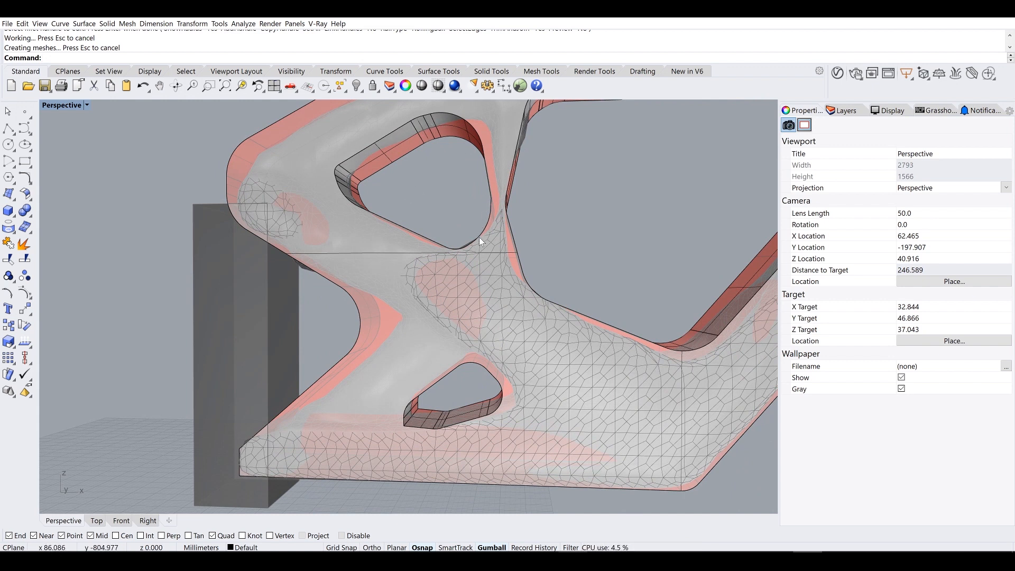
pyautogui.moveTo(479, 237); pyautogui.dragTo(468, 264, button='right')
pyautogui.keyDown('shift'); pyautogui.moveTo(535, 283); pyautogui.dragTo(376, 316, button='right'); pyautogui.keyUp('shift')
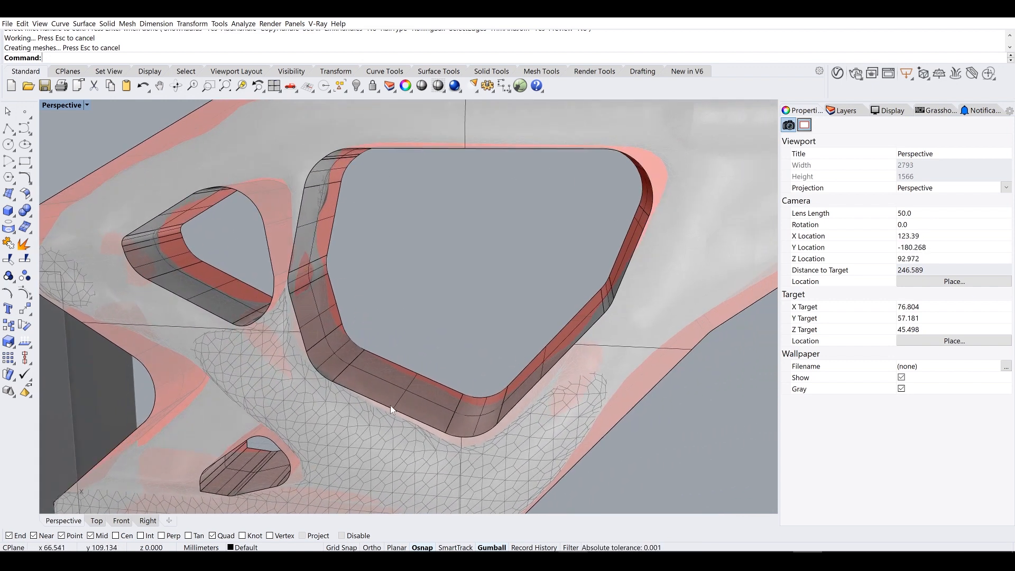
pyautogui.keyDown('shift'); pyautogui.moveTo(266, 466); pyautogui.dragTo(465, 249, button='right'); pyautogui.keyUp('shift')
pyautogui.scroll(8, 465, 249)
pyautogui.press('Return')
pyautogui.click(302, 316)
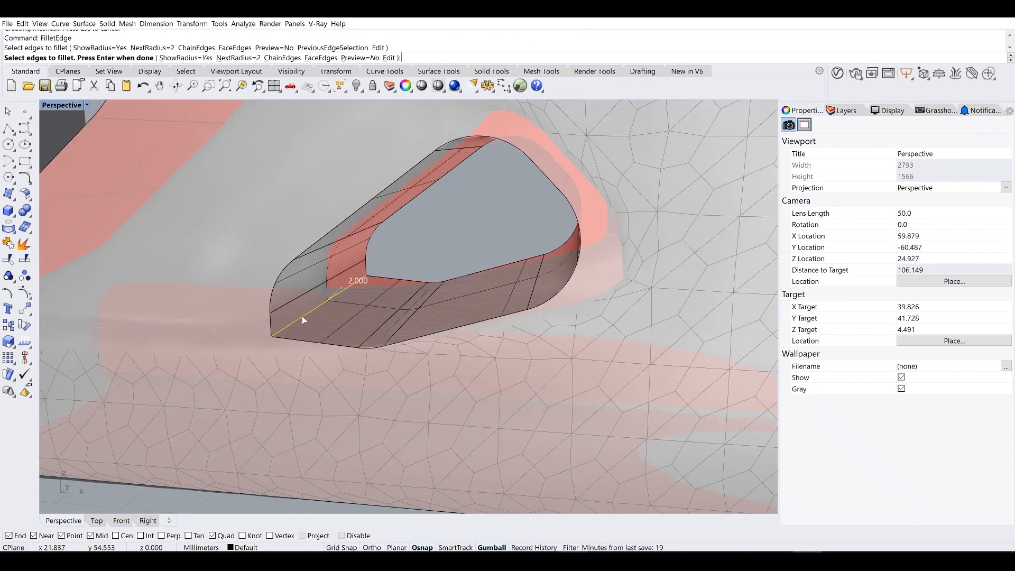
pyautogui.press('Return')
pyautogui.press('Return')
# Step: Try a radius 2 fillet on the top edge at the arm's free end, and undo it
pyautogui.scroll(-3, 301, 315)
pyautogui.moveTo(301, 315); pyautogui.dragTo(413, 316, button='right')
pyautogui.scroll(-5, 324, 325)
pyautogui.scroll(4, 624, 164)
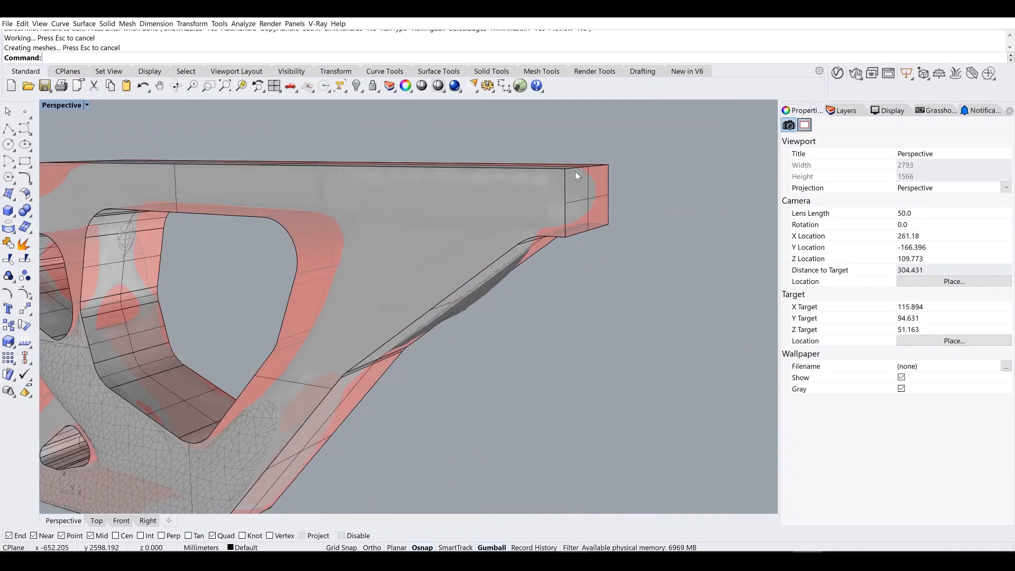
pyautogui.press('Return')
pyautogui.click(579, 167)
pyautogui.press('Return')
pyautogui.press('Return')
pyautogui.hotkey('ctrl', 'z')
# Step: Hide the bracket solid to view the mesh on its own, and undo the hiding
pyautogui.scroll(-8, 579, 168)
pyautogui.moveTo(522, 201); pyautogui.dragTo(413, 203, button='right')
pyautogui.scroll(8, 413, 203)
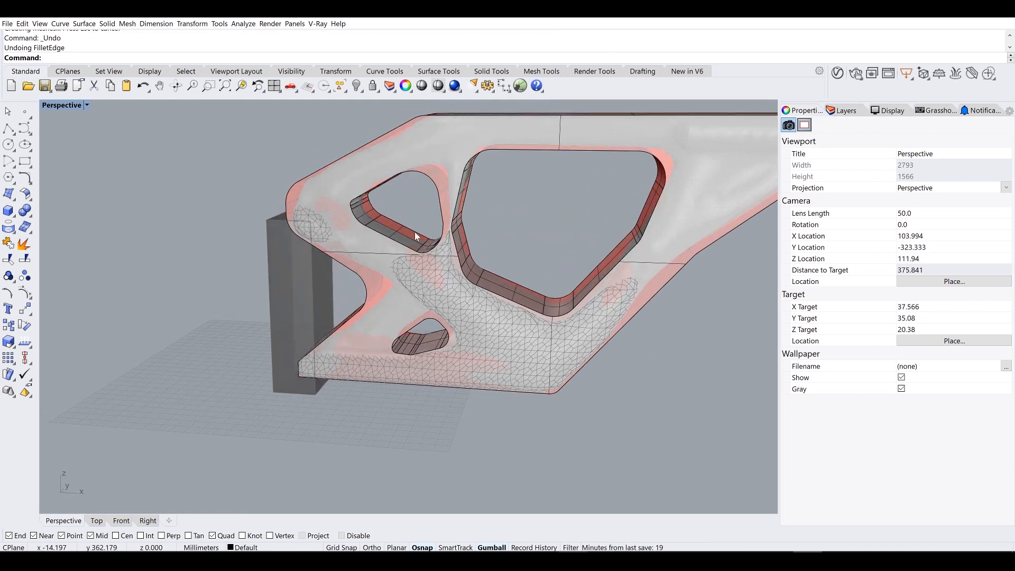
pyautogui.click(353, 229)
pyautogui.write('Hide')
pyautogui.press('Return')
pyautogui.moveTo(353, 228); pyautogui.dragTo(477, 262, button='right')
pyautogui.scroll(-5, 426, 250)
pyautogui.hotkey('ctrl', 'z')
# Step: Draw a box just outside the bracket's lower outer corner
pyautogui.moveTo(471, 317); pyautogui.dragTo(32, 183, button='right')
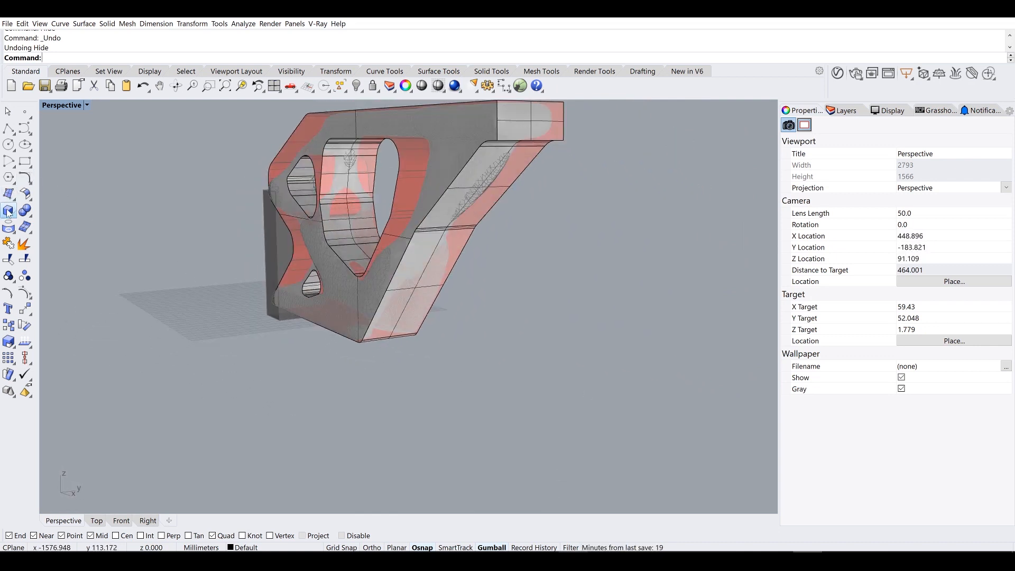
pyautogui.moveTo(415, 328); pyautogui.dragTo(273, 394, button='right')
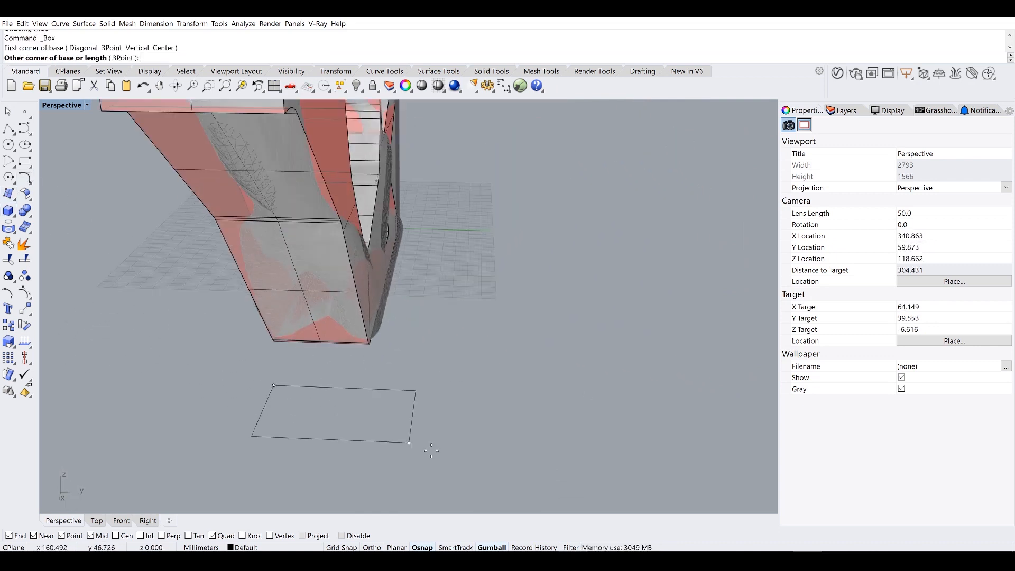
pyautogui.click(357, 486)
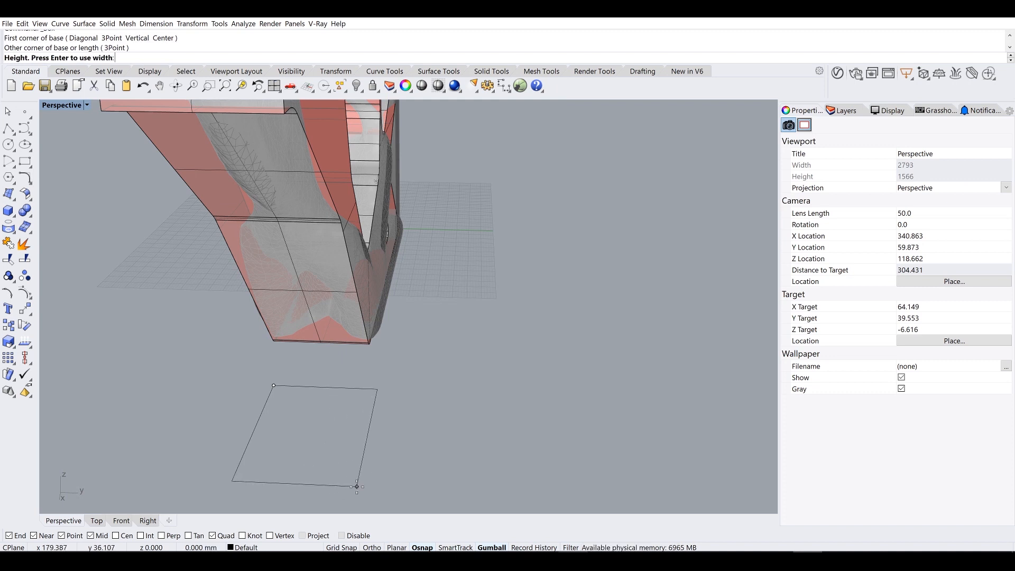
pyautogui.click(324, 407)
# Step: Scale the box in one direction from its lower corner with Scale1D
pyautogui.moveTo(312, 409); pyautogui.dragTo(255, 413, button='right')
pyautogui.write('Scale1D')
pyautogui.press('Return')
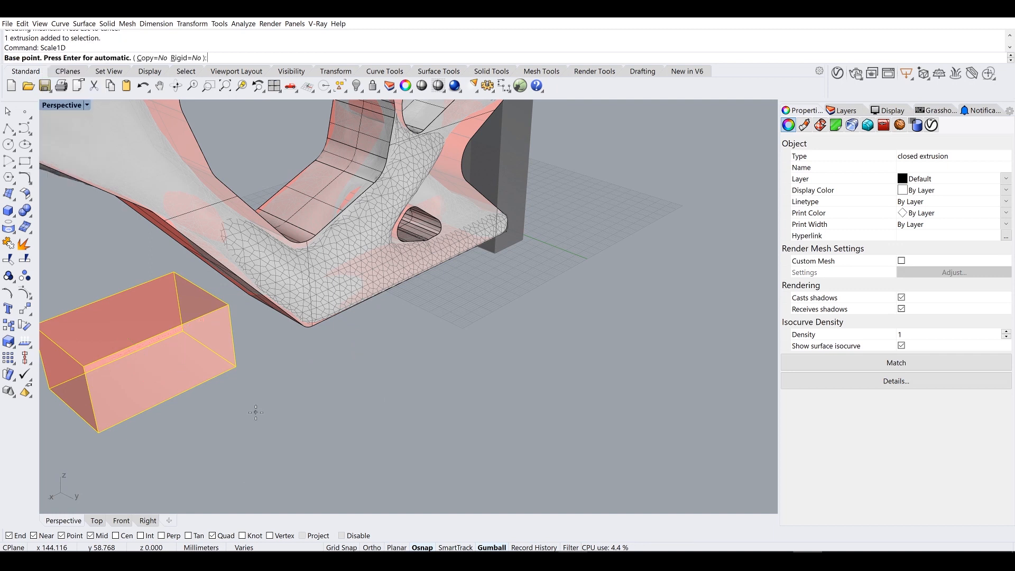
pyautogui.click(236, 367)
pyautogui.moveTo(235, 367)
pyautogui.mouseDown(button='right')
pyautogui.moveTo(236, 347)
pyautogui.moveTo(248, 346)
pyautogui.moveTo(239, 350)
pyautogui.mouseUp(button='right')
pyautogui.press('Escape')
pyautogui.press('Escape')
# Step: Maximise the Right view and set its display mode to Ghosted
pyautogui.doubleClick(61, 105)
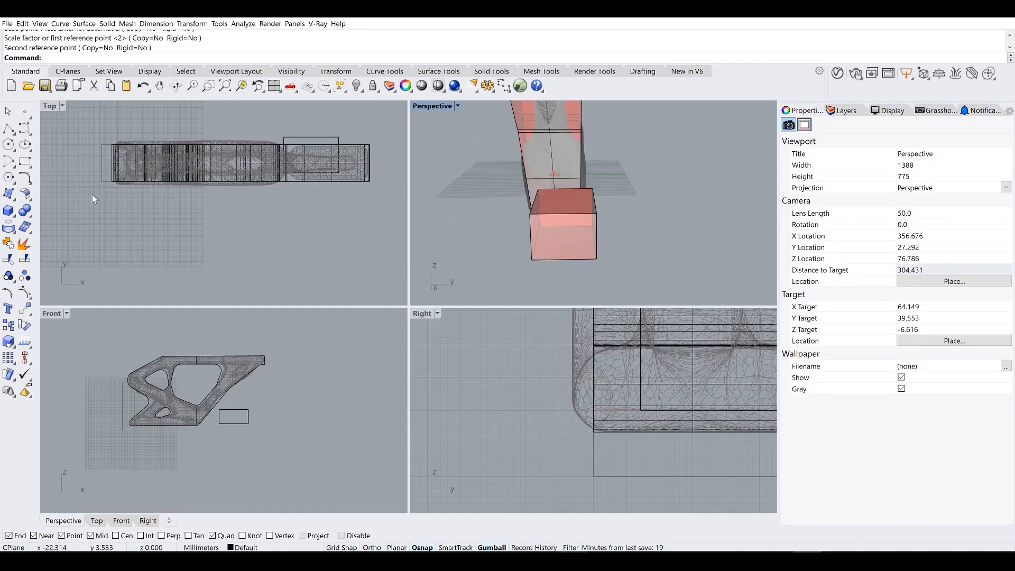
pyautogui.doubleClick(422, 314)
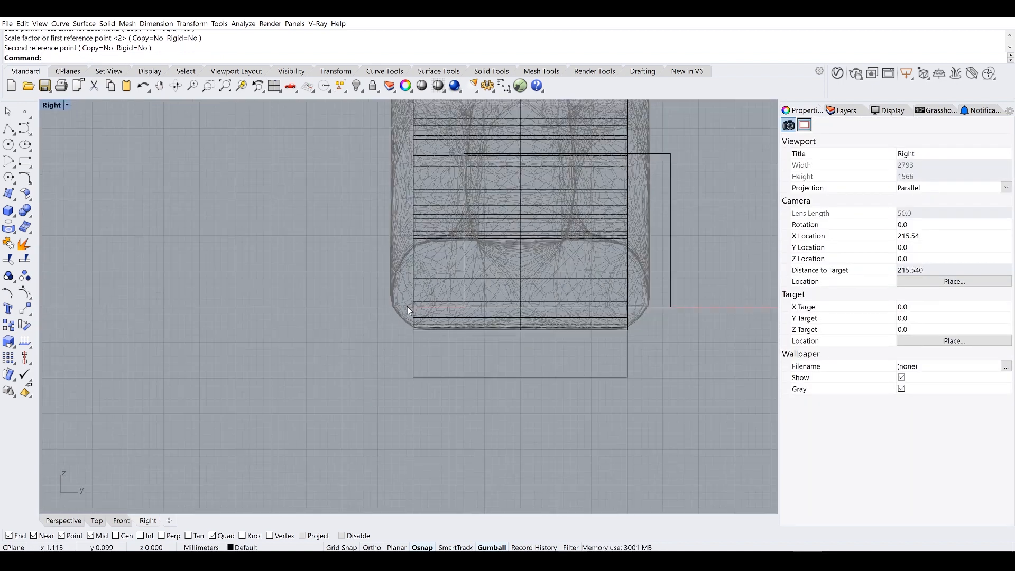
pyautogui.scroll(-5, 408, 306)
pyautogui.click(44, 106)
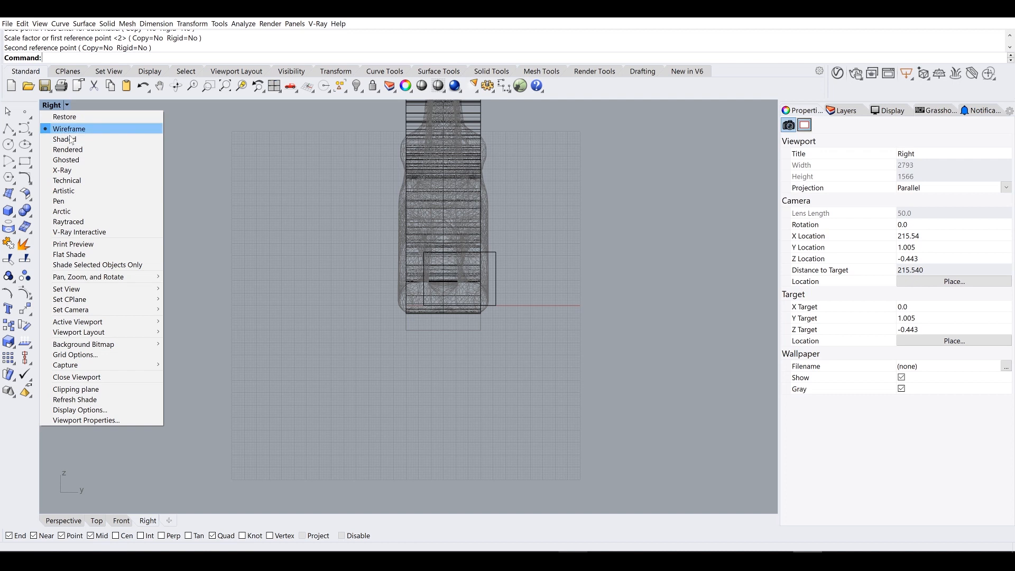
pyautogui.click(73, 141)
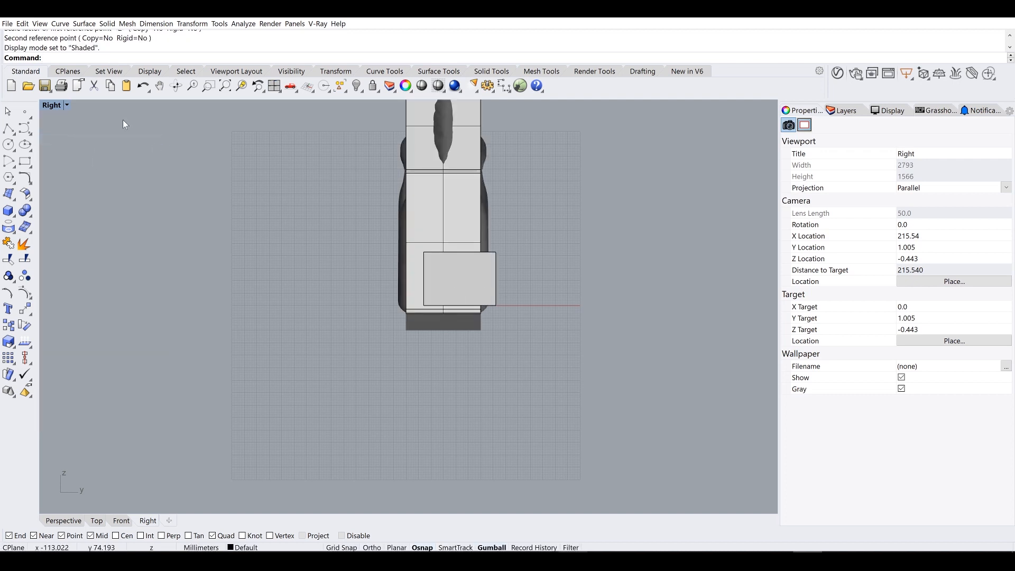
pyautogui.click(53, 105)
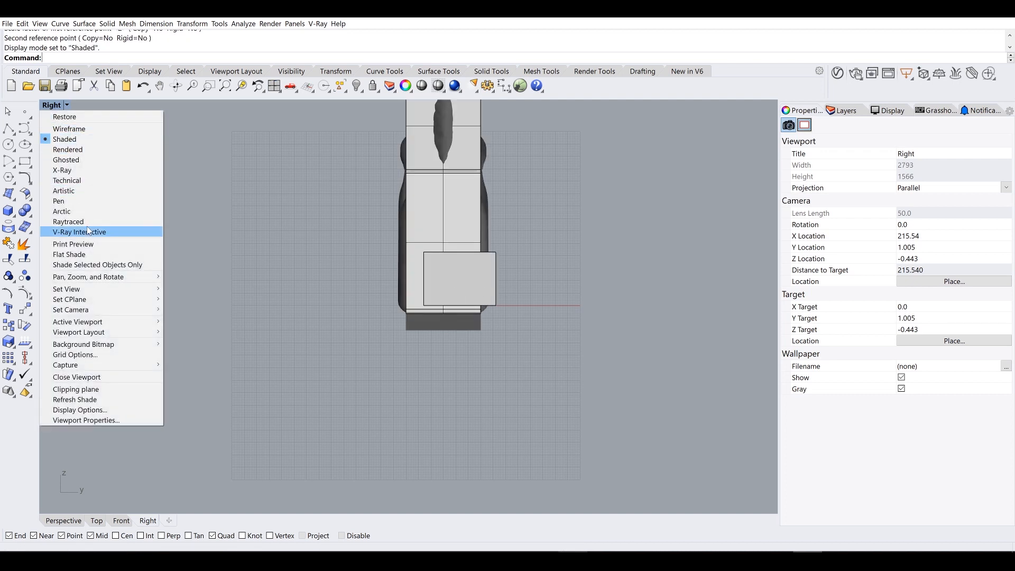
pyautogui.click(68, 160)
# Step: Move the box sideways until it is clear of the bracket
pyautogui.click(462, 266)
pyautogui.scroll(5, 443, 260)
pyautogui.click(503, 269)
pyautogui.moveTo(503, 270); pyautogui.dragTo(643, 286)
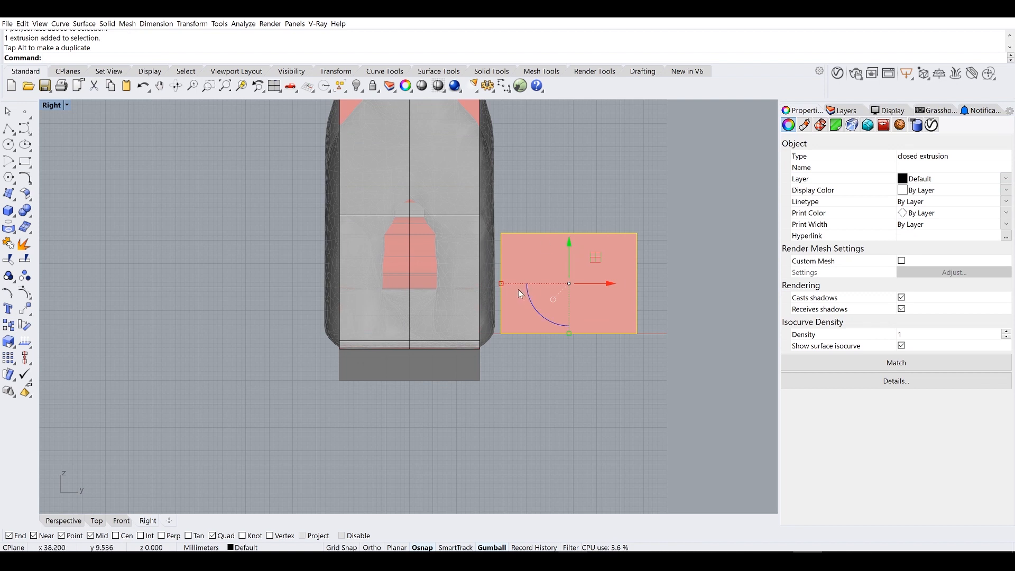
# Step: Scale the box's width to 10 mm with Scale1D, using its lower corner as the base point
pyautogui.write('le1D')
pyautogui.press('Return')
pyautogui.click(502, 333)
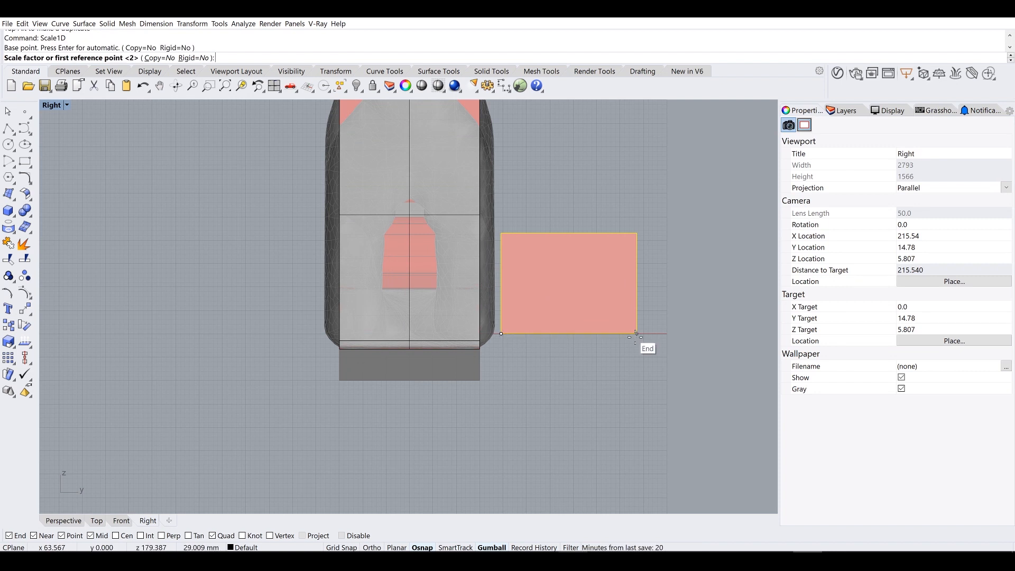
pyautogui.write('10')
pyautogui.press('Return')
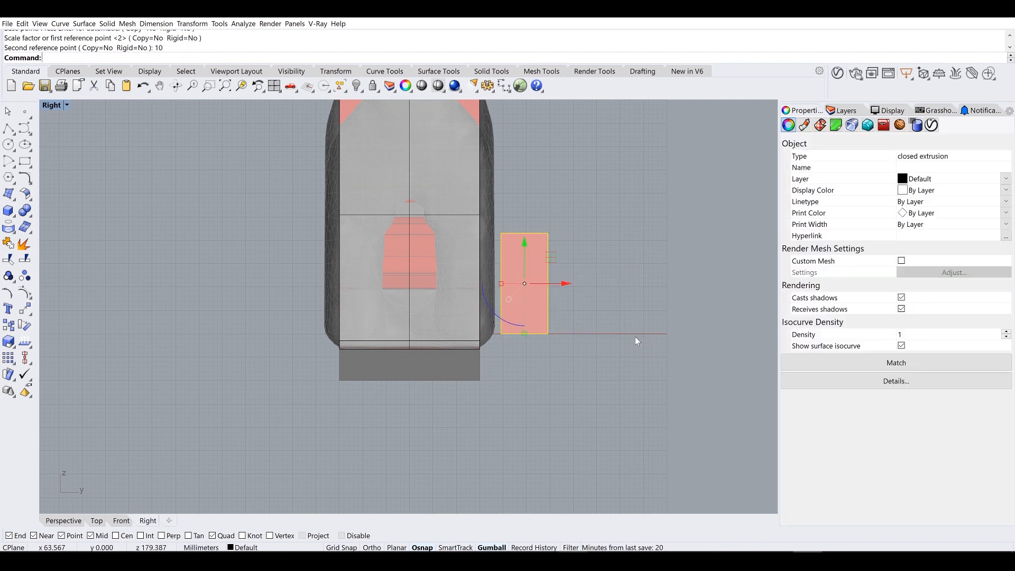
# Step: Centre the box on the bracket's thickness and slide it into the lower corner in the Perspective view
pyautogui.moveTo(567, 279); pyautogui.dragTo(449, 279)
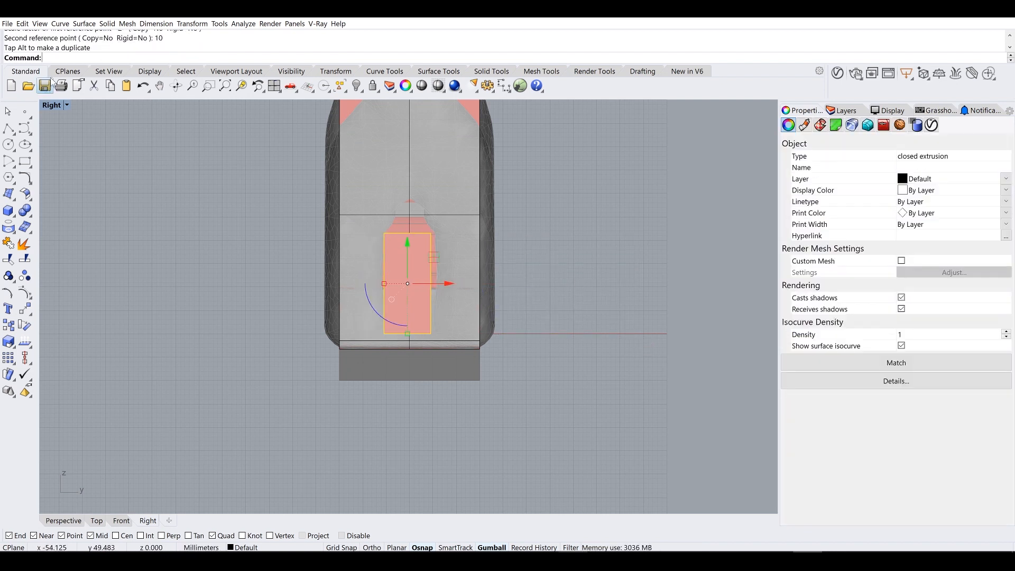
pyautogui.doubleClick(53, 109)
pyautogui.doubleClick(431, 108)
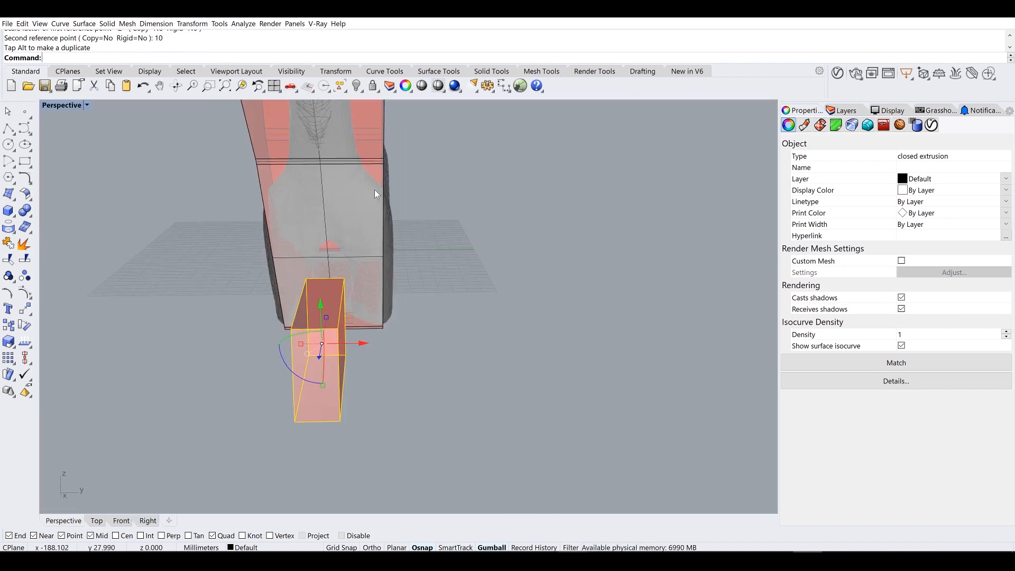
pyautogui.moveTo(375, 189); pyautogui.dragTo(435, 189, button='right')
pyautogui.keyDown('shift'); pyautogui.moveTo(561, 238); pyautogui.dragTo(373, 205, button='right'); pyautogui.keyUp('shift')
pyautogui.moveTo(444, 245); pyautogui.dragTo(362, 245)
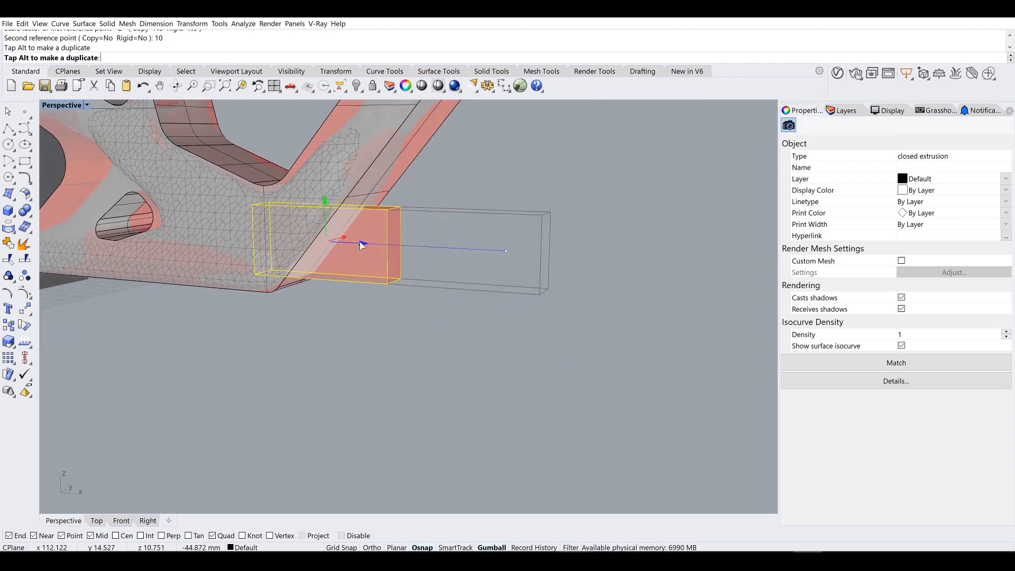
pyautogui.moveTo(360, 245); pyautogui.dragTo(374, 261, button='right')
pyautogui.click(506, 326)
# Step: Hide the bracket solid so that only the mesh and the box remain
pyautogui.scroll(-6, 528, 321)
pyautogui.keyDown('shift'); pyautogui.moveTo(532, 320); pyautogui.dragTo(443, 297, button='right'); pyautogui.keyUp('shift')
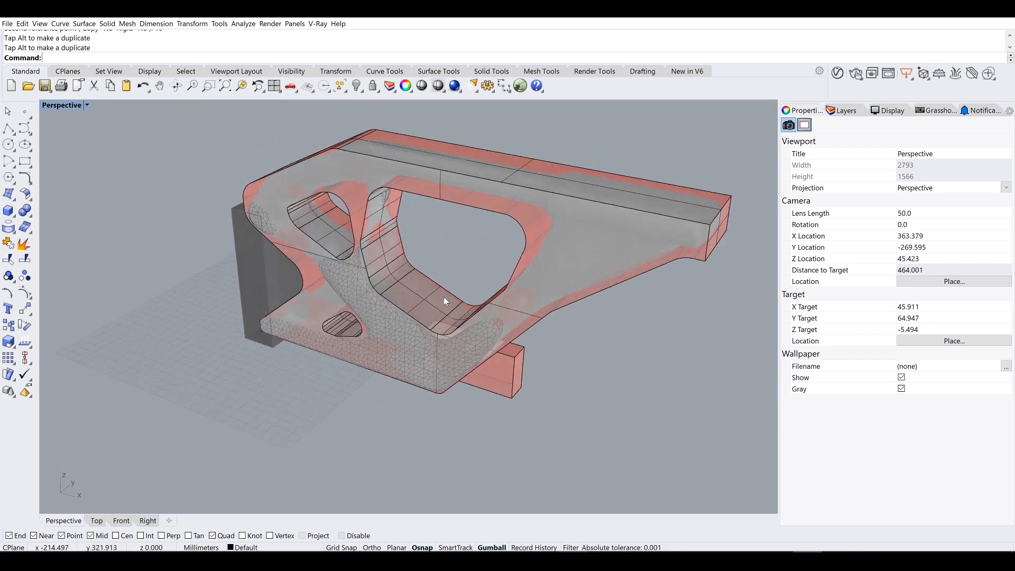
pyautogui.click(596, 236)
pyautogui.write('hide')
pyautogui.press('Return')
# Step: Try shifting the box freehand within the mesh's lower corner, and undo the move
pyautogui.moveTo(595, 232); pyautogui.dragTo(545, 306, button='right')
pyautogui.scroll(6, 445, 242)
pyautogui.keyDown('shift'); pyautogui.moveTo(479, 415); pyautogui.dragTo(482, 272, button='right'); pyautogui.keyUp('shift')
pyautogui.click(414, 230)
pyautogui.moveTo(417, 235); pyautogui.dragTo(439, 249)
pyautogui.hotkey('ctrl', 'z')
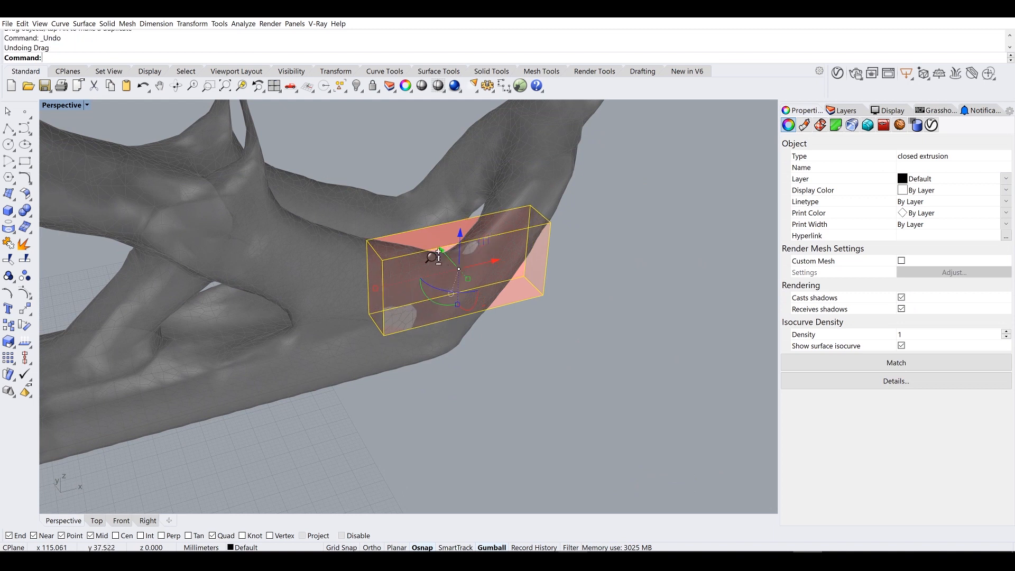
# Step: Raise and tilt the box, and position it across the mesh junction where the lower strut meets the diagonal
pyautogui.scroll(5, 472, 284)
pyautogui.scroll(-3, 484, 305)
pyautogui.moveTo(483, 306); pyautogui.dragTo(462, 310, button='right')
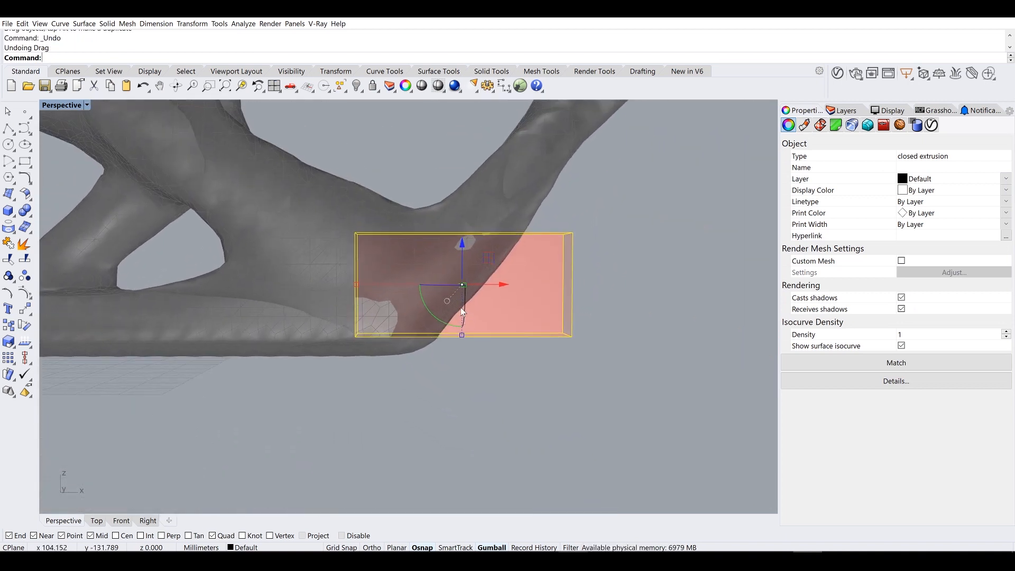
pyautogui.moveTo(463, 244); pyautogui.dragTo(458, 210)
pyautogui.moveTo(430, 285); pyautogui.dragTo(417, 262)
pyautogui.moveTo(500, 240); pyautogui.dragTo(478, 235)
pyautogui.moveTo(478, 234)
pyautogui.mouseDown(button='right')
pyautogui.moveTo(431, 284)
pyautogui.moveTo(529, 228)
pyautogui.moveTo(484, 227)
pyautogui.moveTo(497, 231)
pyautogui.moveTo(461, 283)
pyautogui.moveTo(462, 255)
pyautogui.moveTo(482, 227)
pyautogui.mouseUp(button='right')
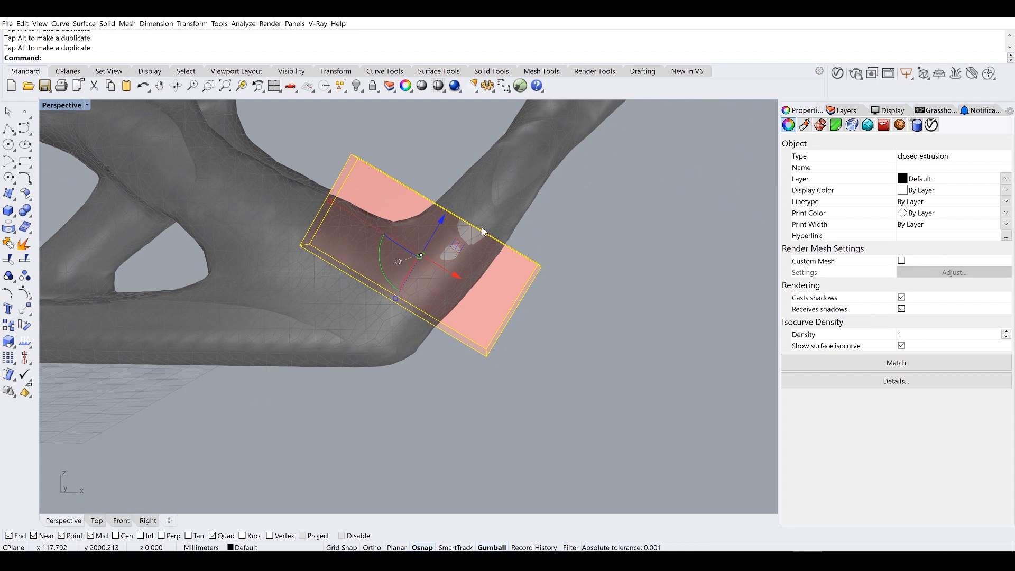
# Step: Delete the tilted box from the mesh junction
pyautogui.scroll(-8, 338, 201)
pyautogui.scroll(4, 342, 203)
pyautogui.moveTo(346, 207); pyautogui.dragTo(317, 213, button='right')
pyautogui.scroll(4, 322, 229)
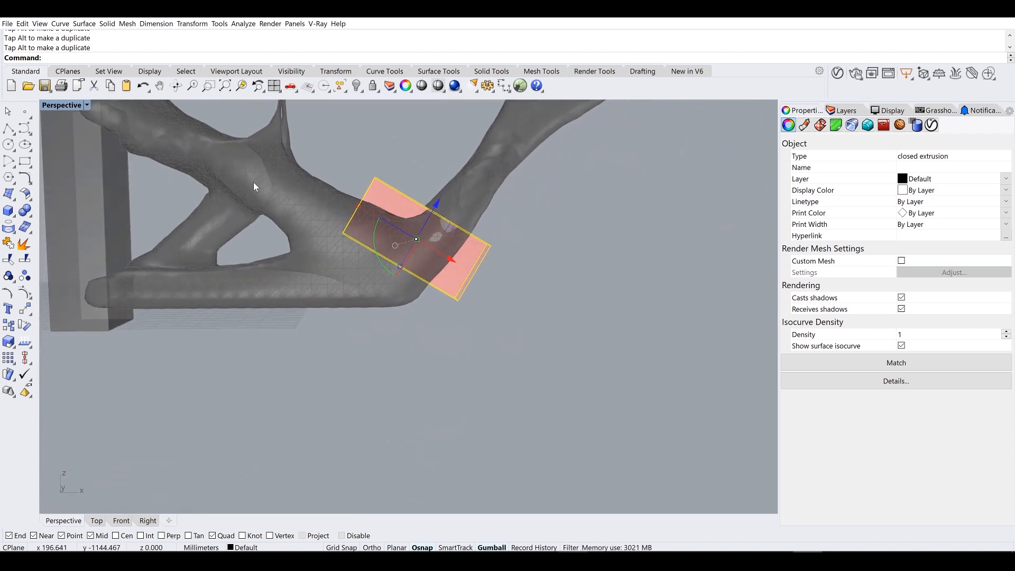
pyautogui.press('Delete')
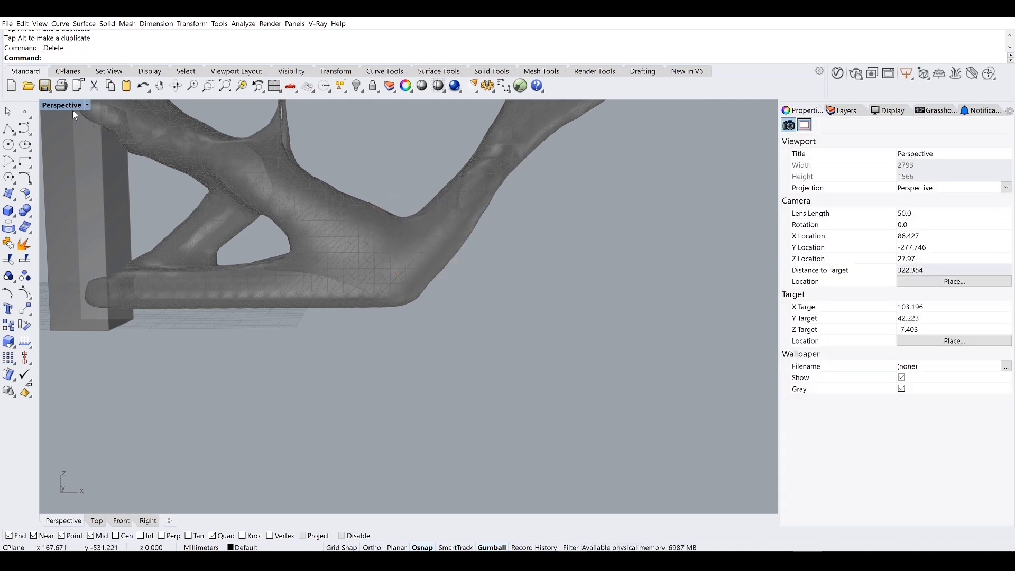
pyautogui.keyDown('shift'); pyautogui.moveTo(383, 230); pyautogui.dragTo(553, 265, button='right'); pyautogui.keyUp('shift')
pyautogui.moveTo(553, 243); pyautogui.dragTo(469, 262, button='right')
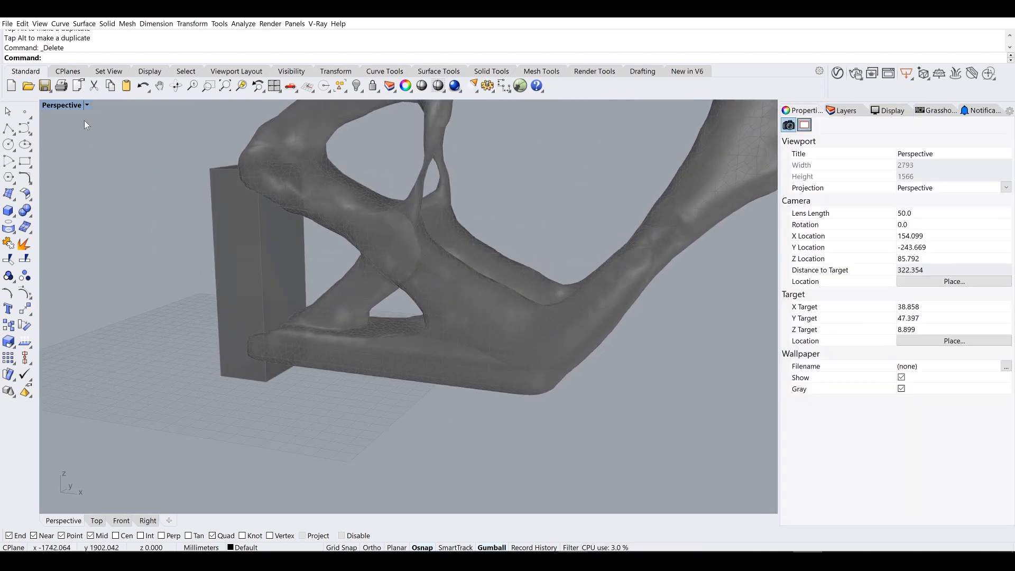
pyautogui.doubleClick(63, 106)
pyautogui.doubleClick(53, 313)
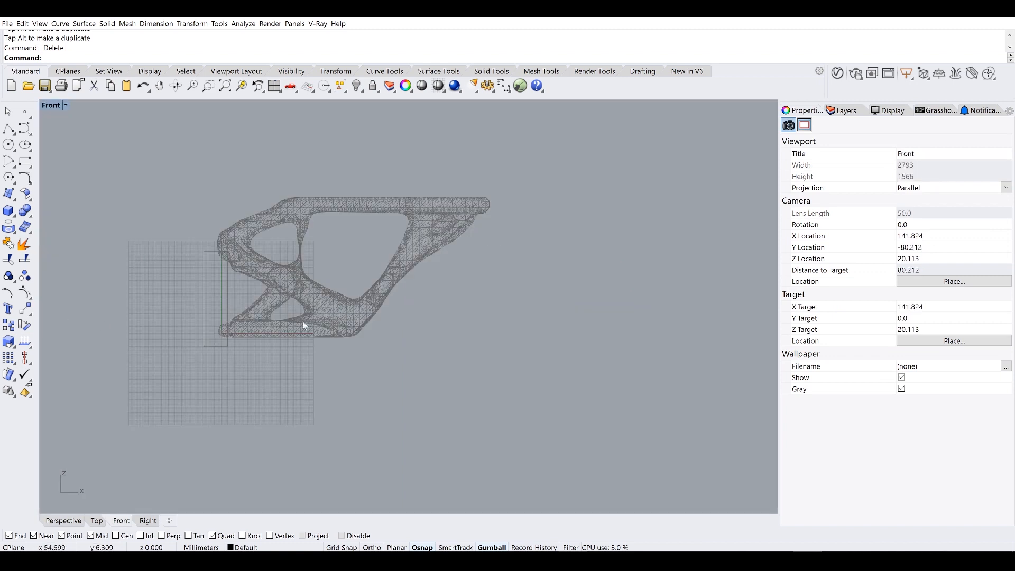
pyautogui.scroll(5, 302, 321)
pyautogui.moveTo(335, 321); pyautogui.dragTo(320, 308, button='right')
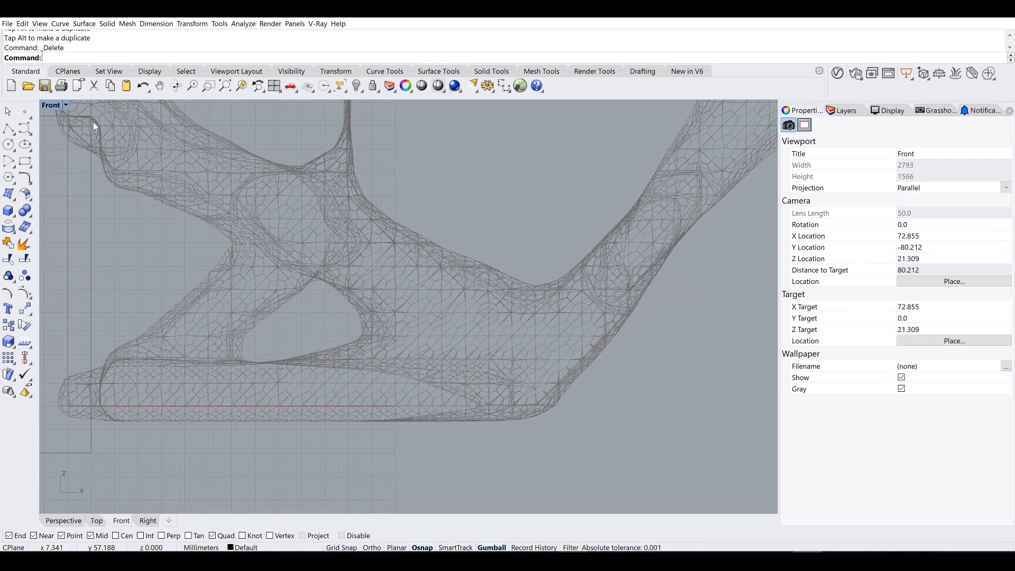
pyautogui.doubleClick(50, 105)
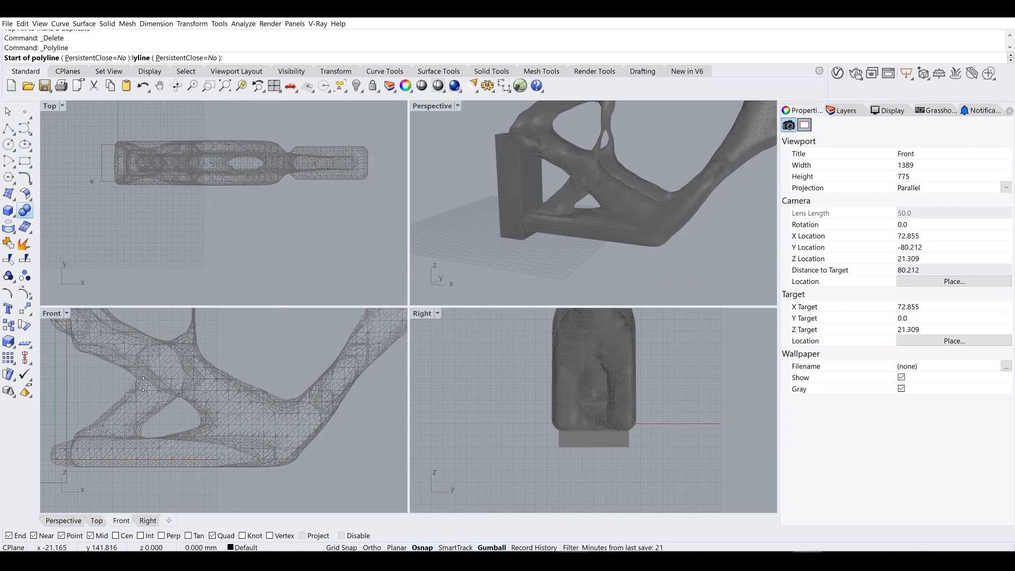
pyautogui.moveTo(595, 281); pyautogui.dragTo(513, 255, button='right')
pyautogui.scroll(3, 612, 160)
pyautogui.scroll(2, 307, 325)
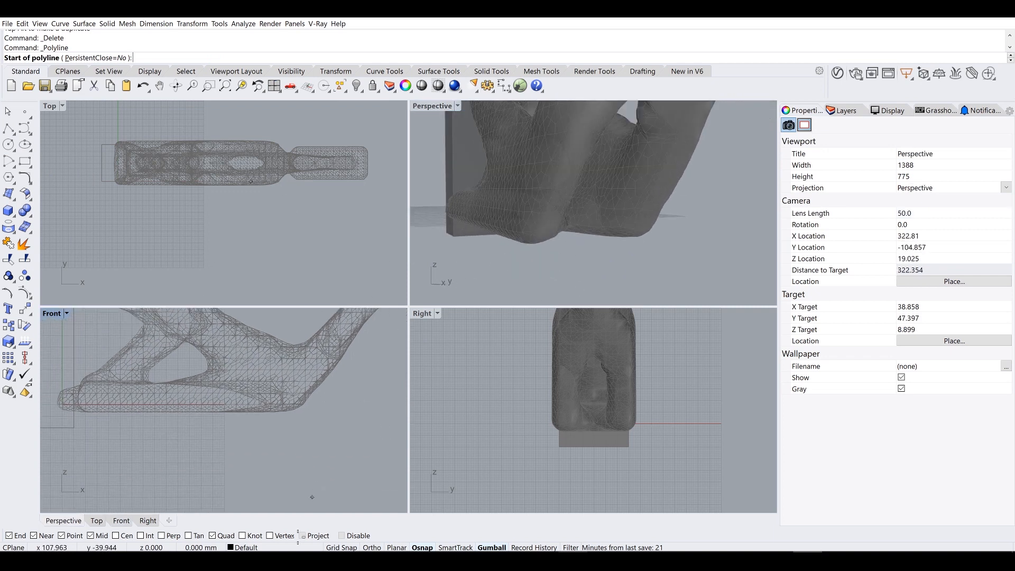
pyautogui.scroll(2, 297, 435)
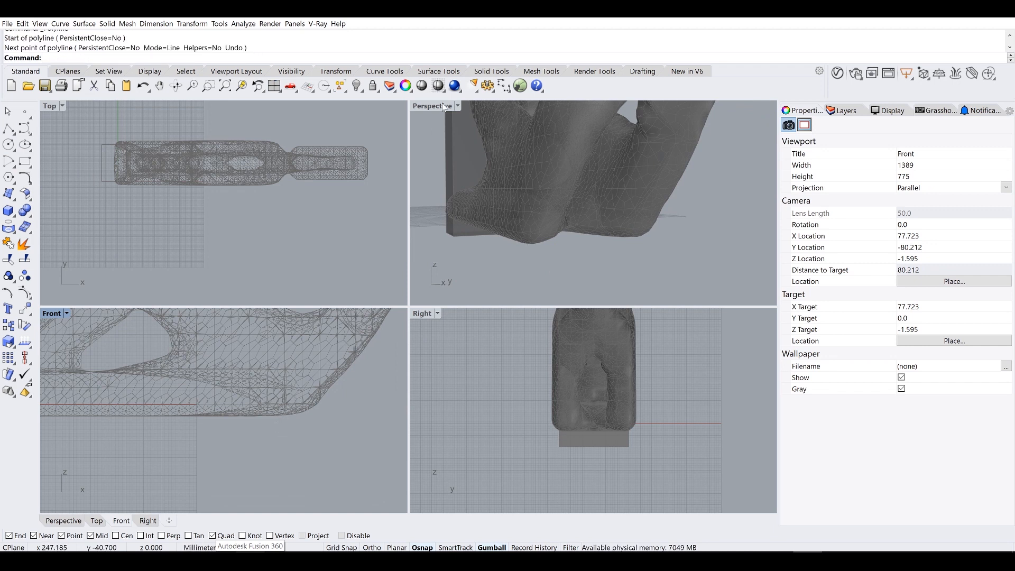
# Step: Place a clipping plane beside the mesh in the Front view and set that view's display mode to Shaded
pyautogui.doubleClick(53, 314)
pyautogui.scroll(-5, 120, 295)
pyautogui.write('Clip')
pyautogui.click(109, 239)
pyautogui.click(170, 335)
pyautogui.click(50, 105)
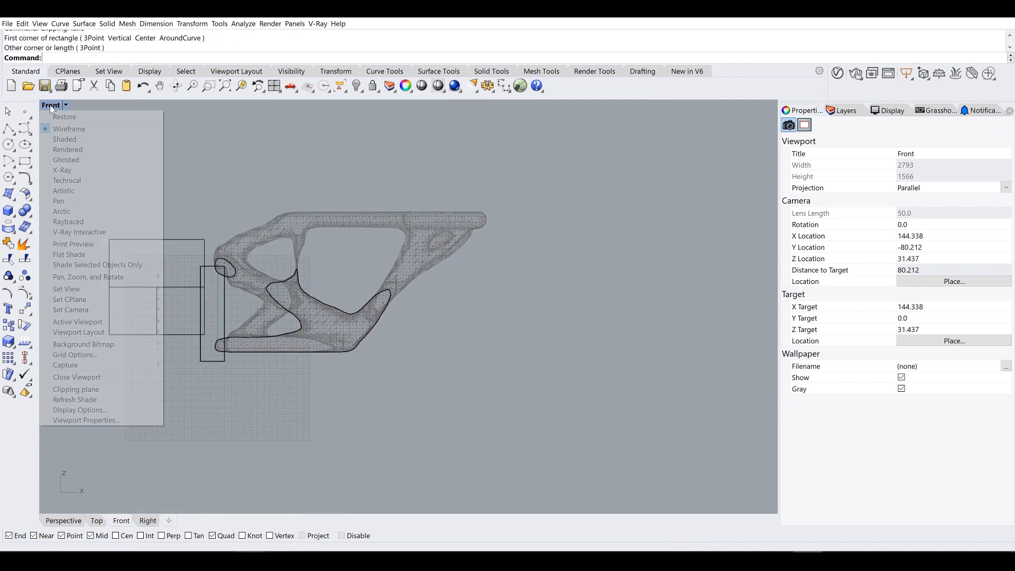
pyautogui.click(74, 139)
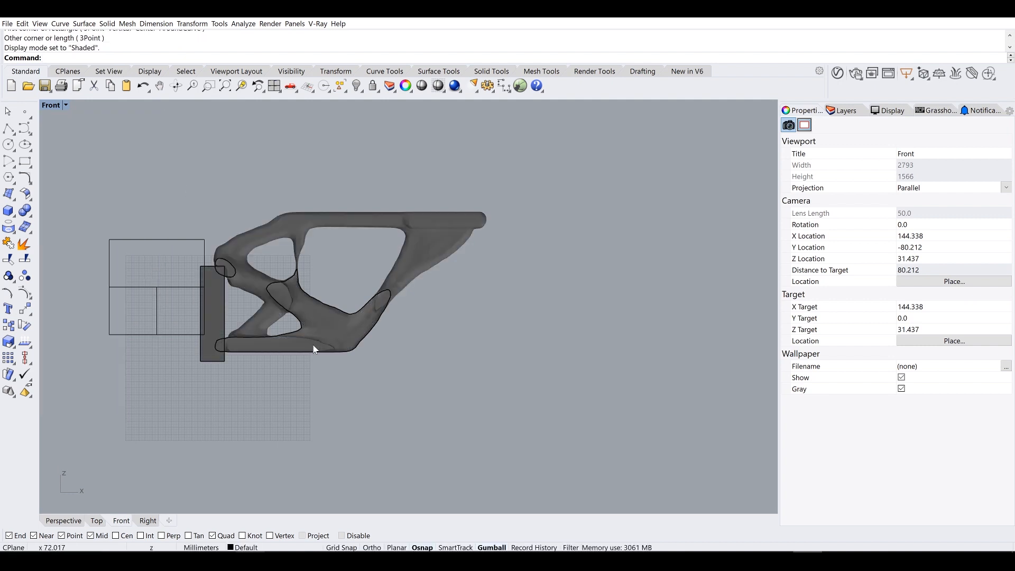
# Step: Set the clipping plane to clip the Perspective and Front views, leaving Top and Right unclipped
pyautogui.scroll(4, 312, 351)
pyautogui.scroll(-3, 323, 344)
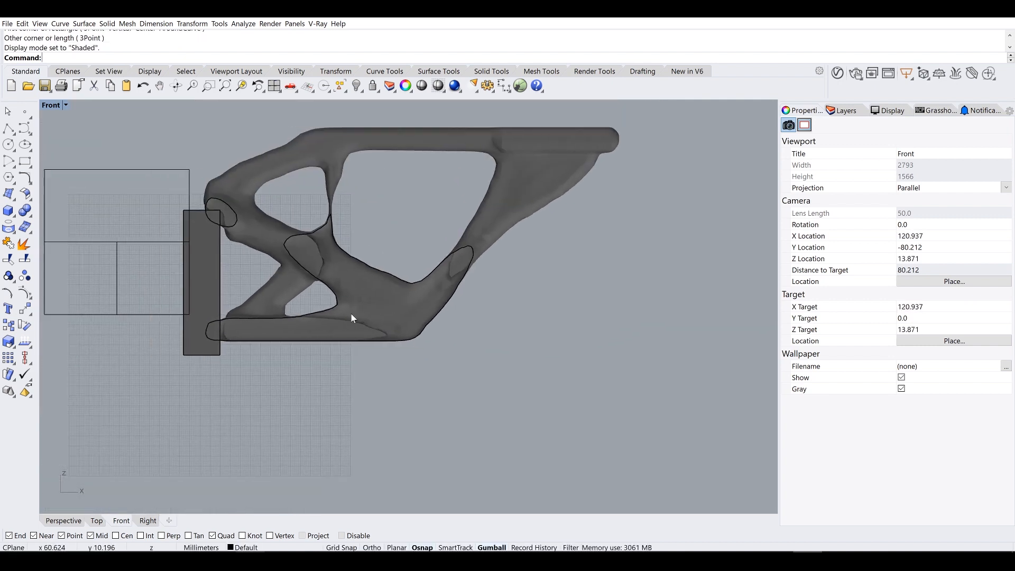
pyautogui.scroll(3, 249, 262)
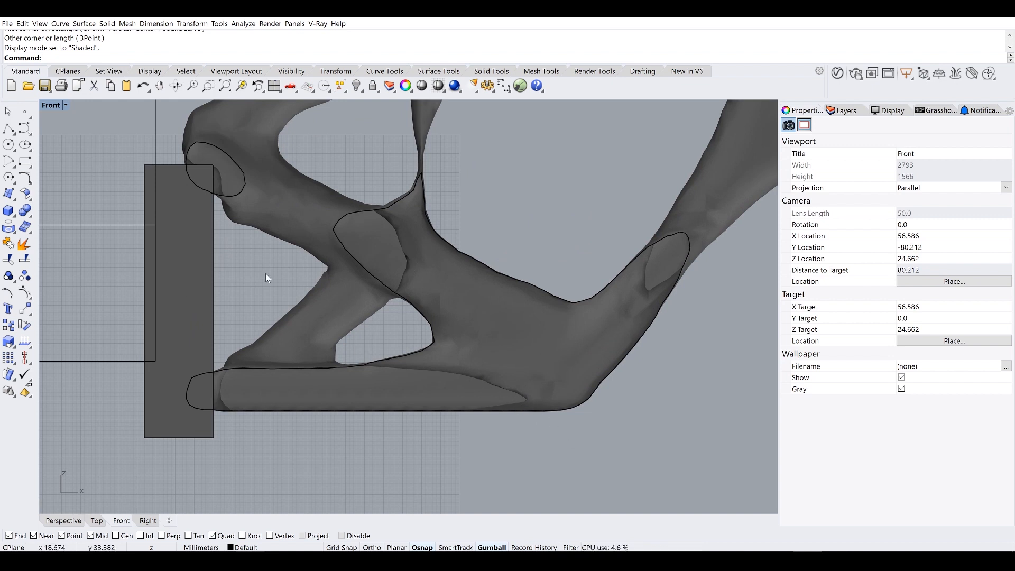
pyautogui.scroll(-3, 327, 277)
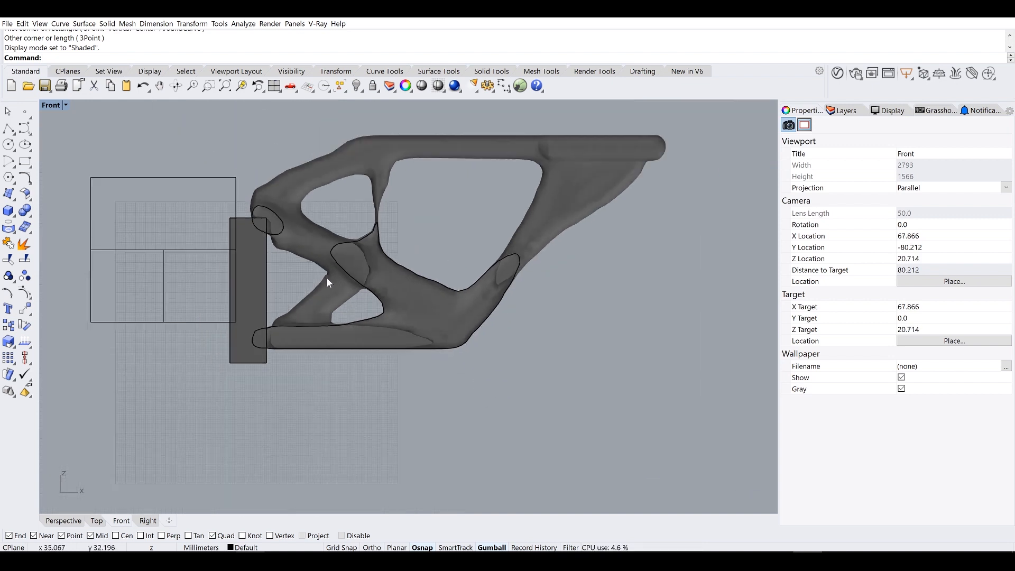
pyautogui.doubleClick(45, 106)
pyautogui.click(447, 106)
pyautogui.click(437, 117)
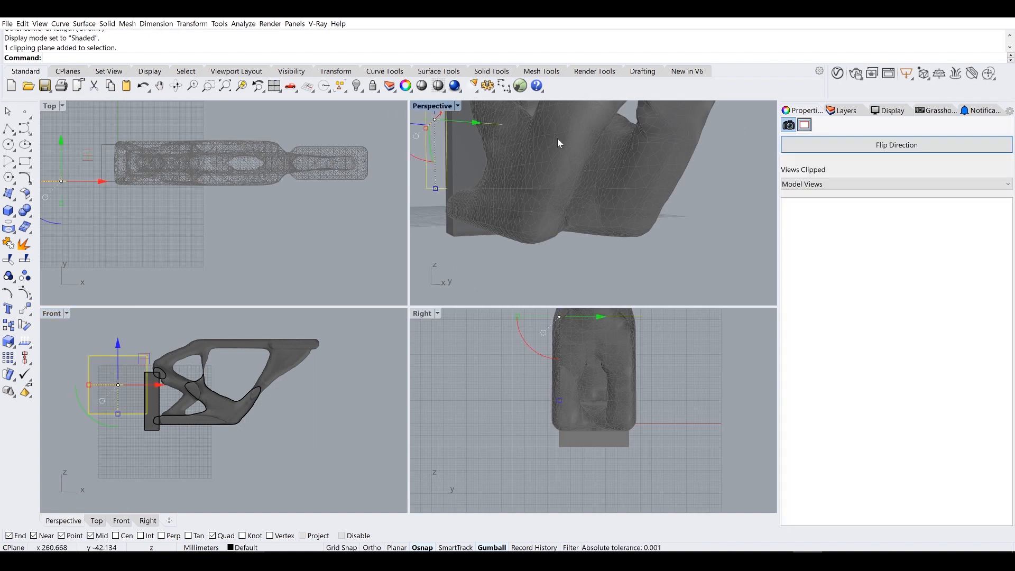
pyautogui.click(786, 233)
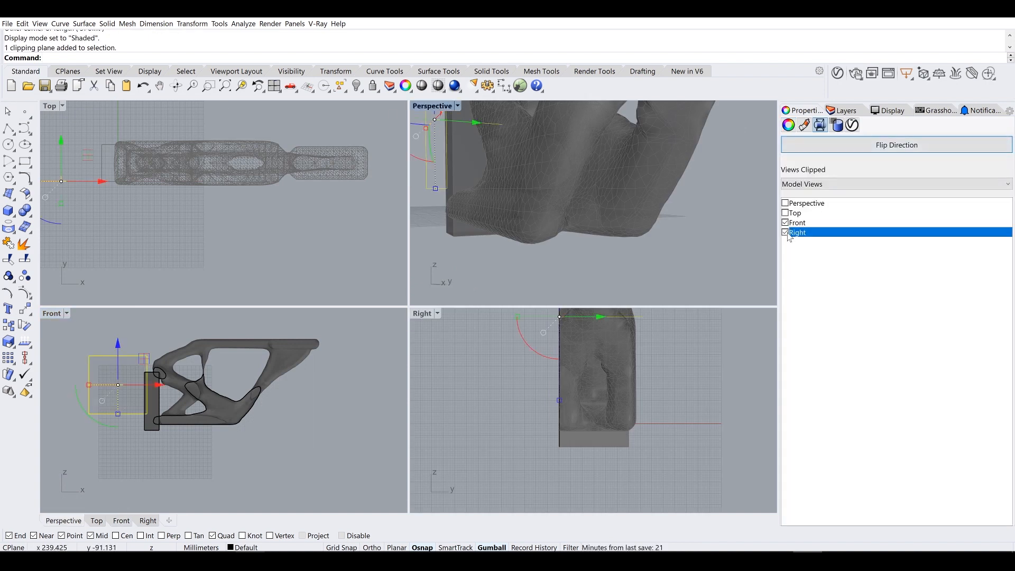
pyautogui.click(786, 203)
# Step: Move the clipping plane along Y to about the middle of the mesh's thickness
pyautogui.scroll(-5, 591, 189)
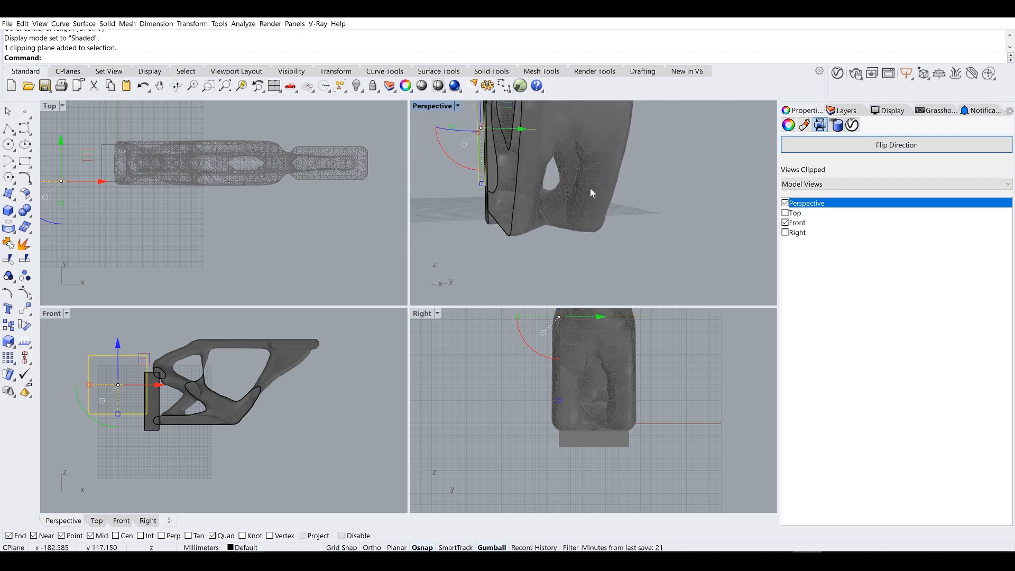
pyautogui.scroll(6, 554, 163)
pyautogui.moveTo(552, 148); pyautogui.dragTo(574, 149)
pyautogui.moveTo(567, 164); pyautogui.dragTo(616, 167, button='right')
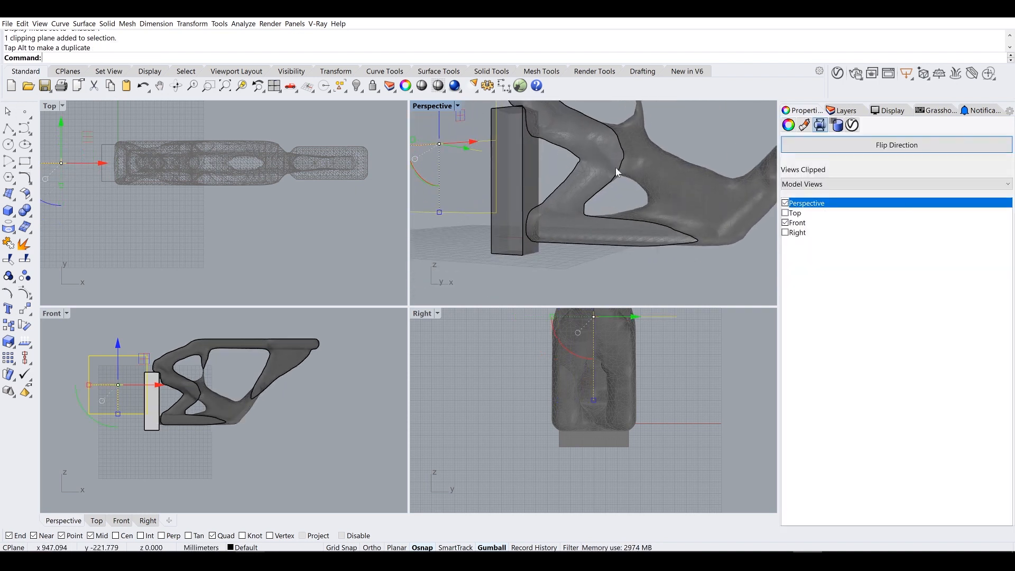
pyautogui.scroll(-5, 551, 202)
pyautogui.scroll(3, 554, 208)
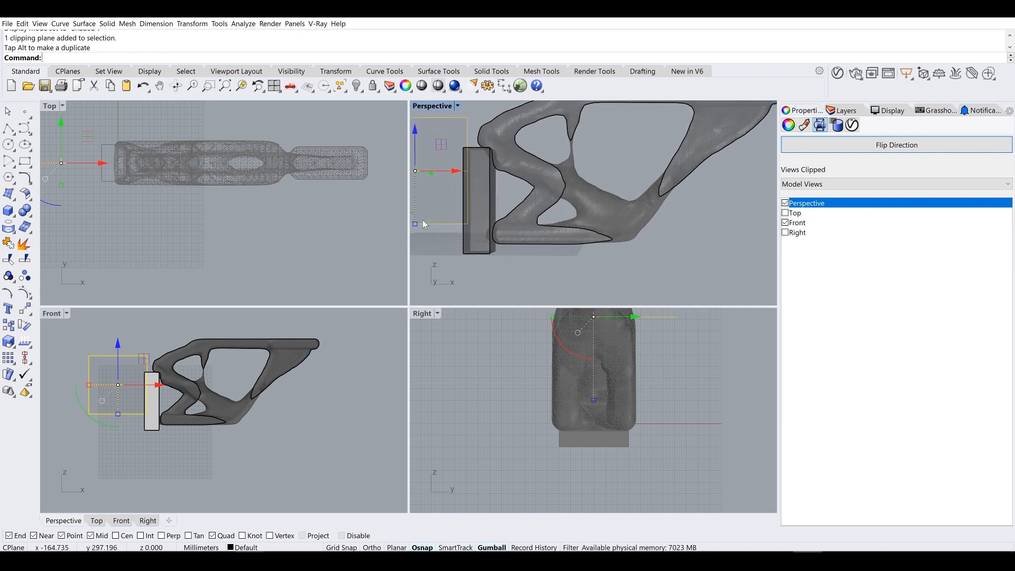
pyautogui.click(270, 423)
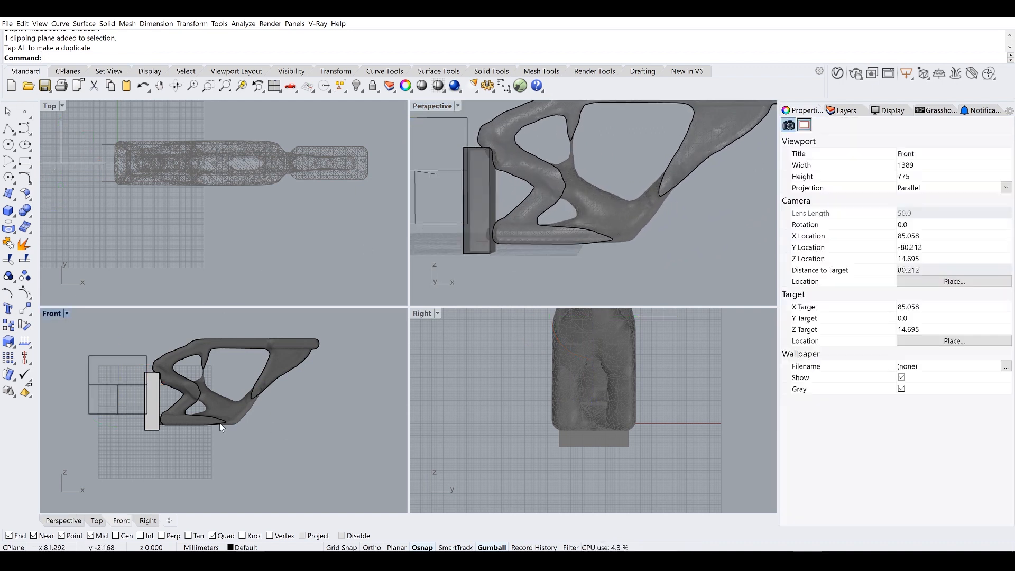
pyautogui.doubleClick(53, 319)
pyautogui.scroll(4, 365, 333)
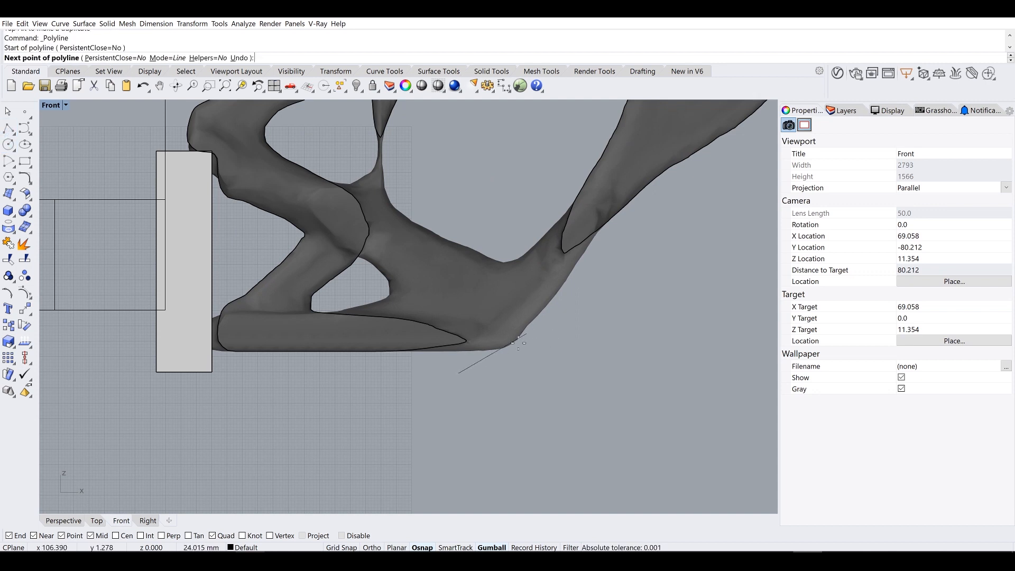
pyautogui.click(471, 352)
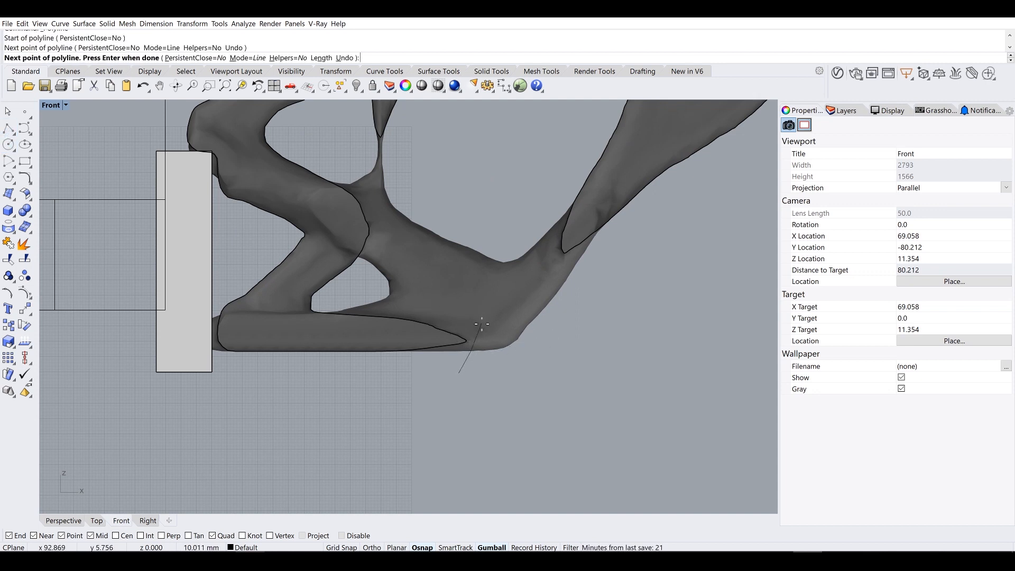
pyautogui.press('Escape')
# Step: Draw a polyline in the Front view around the mesh's lower junction, following the cut edge at the diagonal and crossing the lower and right struts
pyautogui.moveTo(418, 274); pyautogui.dragTo(420, 333, button='right')
pyautogui.scroll(2, 370, 208)
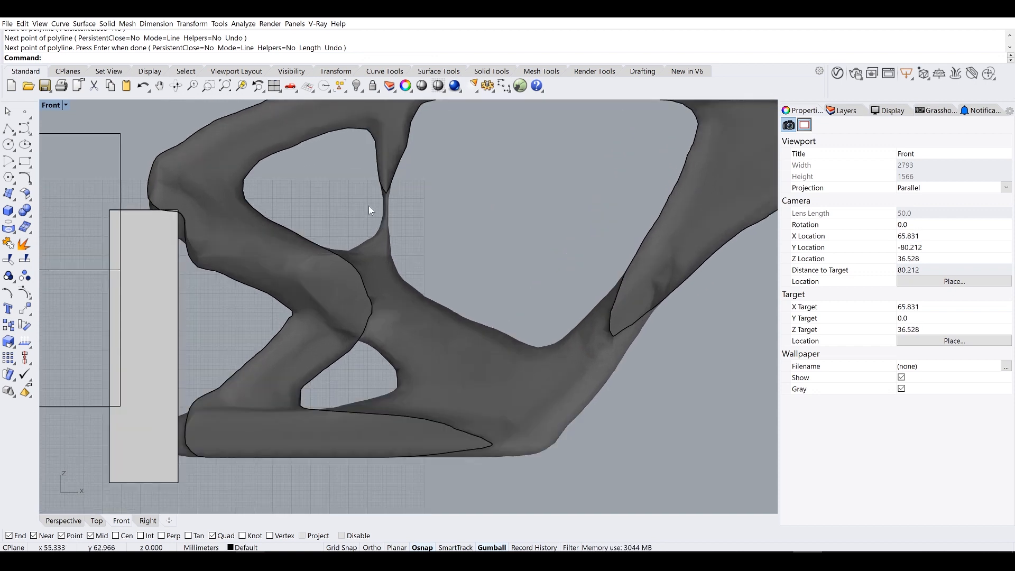
pyautogui.press('Return')
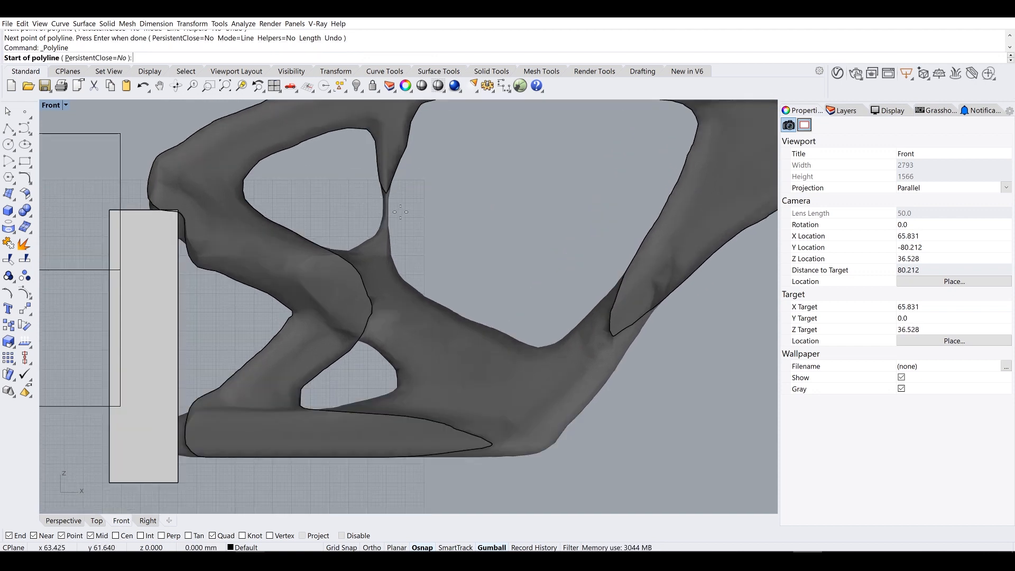
pyautogui.click(313, 233)
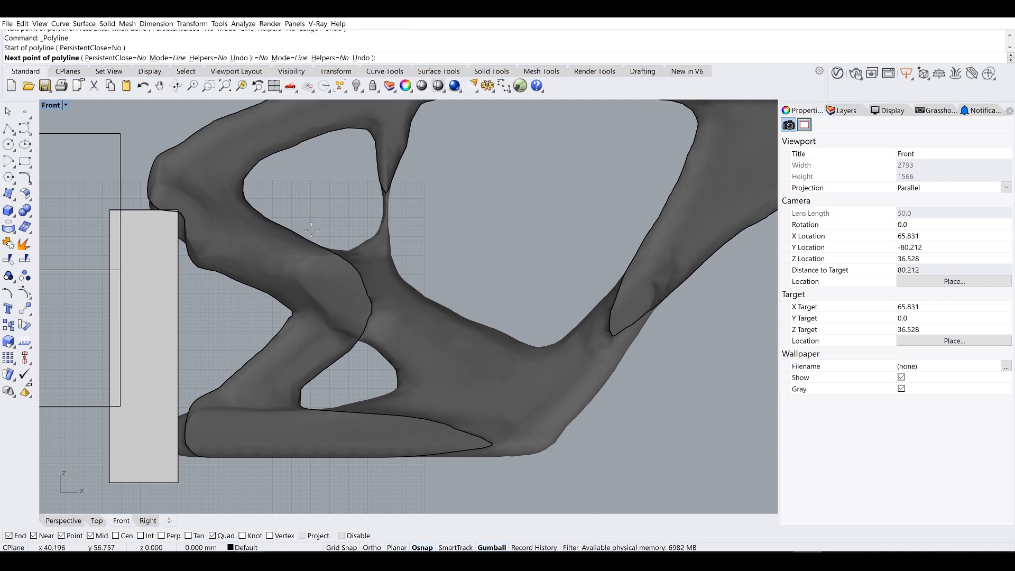
pyautogui.click(358, 266)
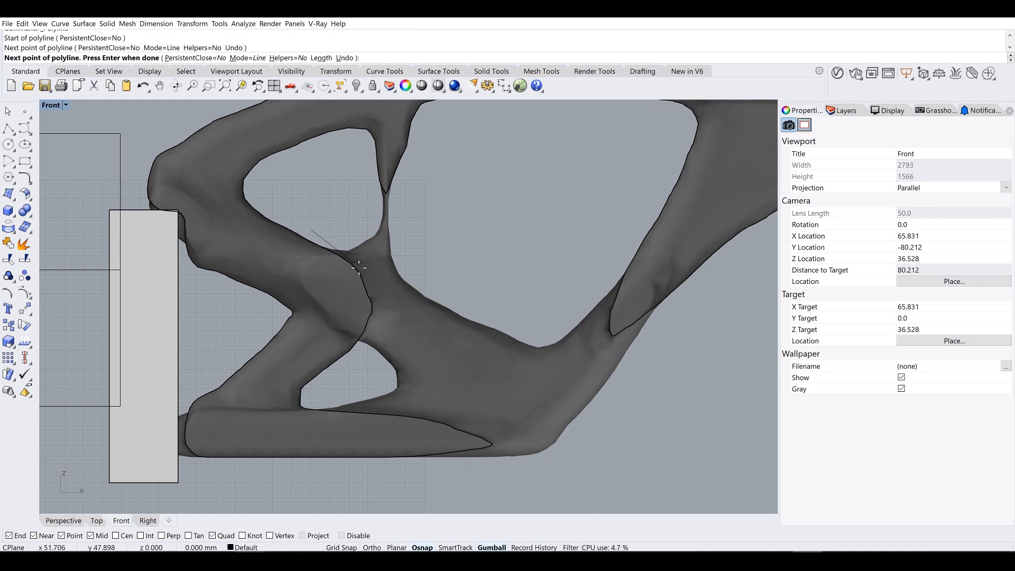
pyautogui.click(373, 295)
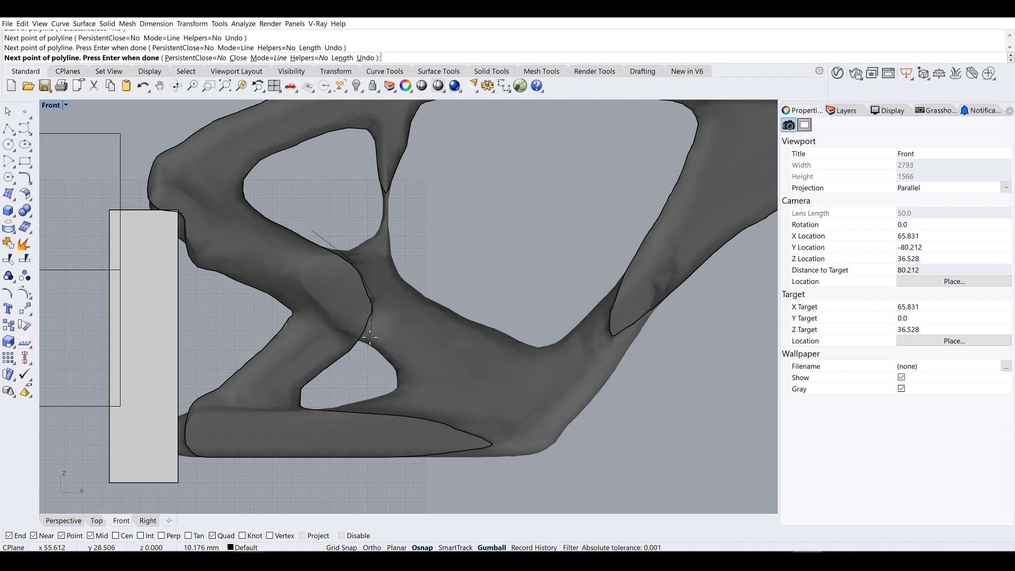
pyautogui.click(372, 327)
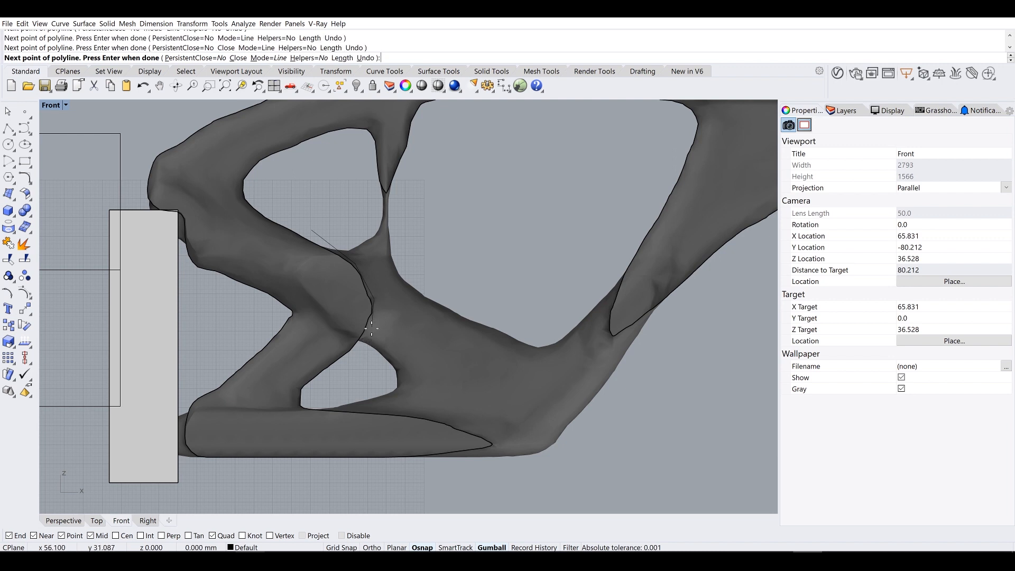
pyautogui.click(336, 369)
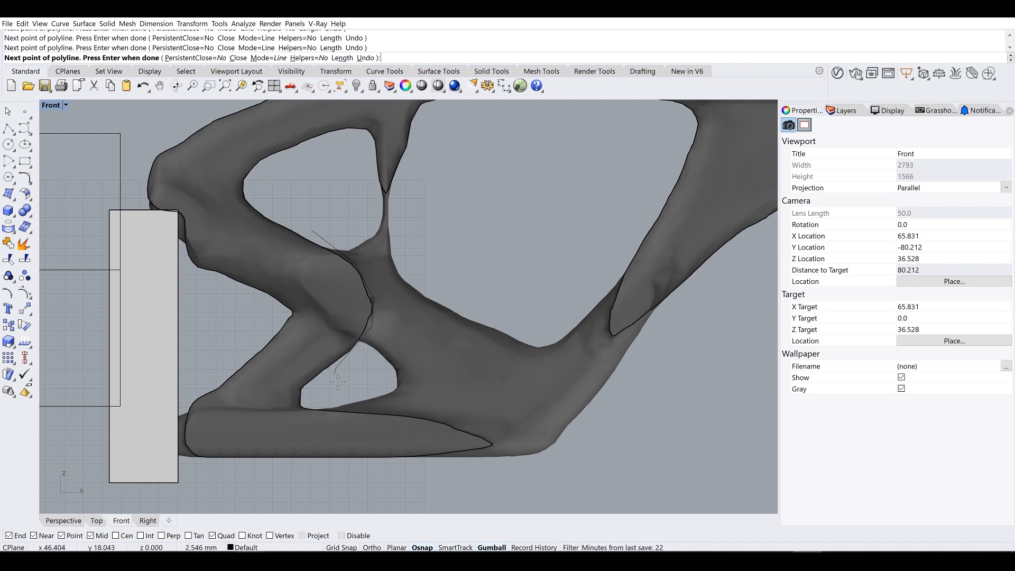
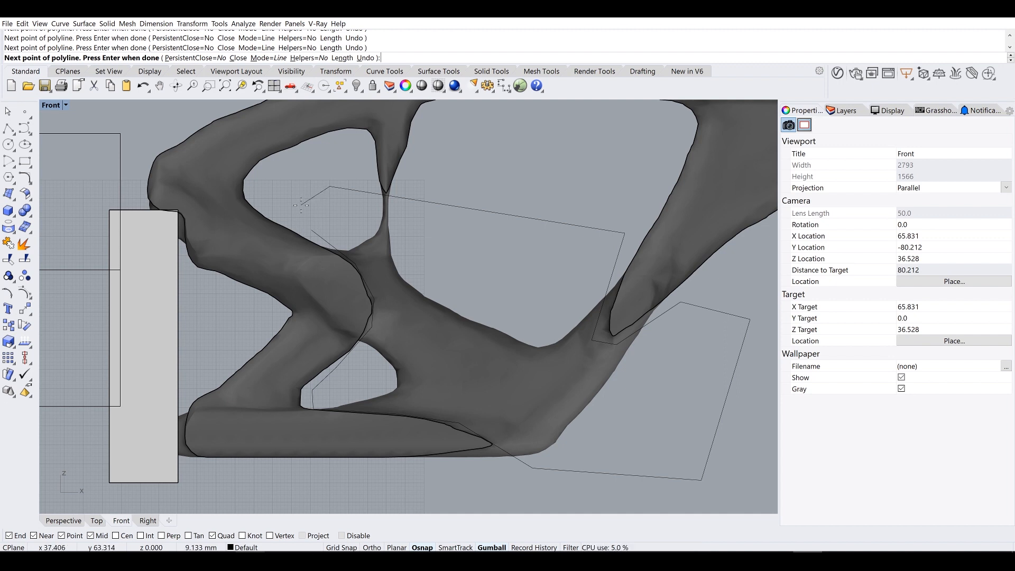
pyautogui.press('Escape')
# Step: Delete the clipping plane and close the junction polyline with CloseCrv
pyautogui.click(121, 148)
pyautogui.press('Delete')
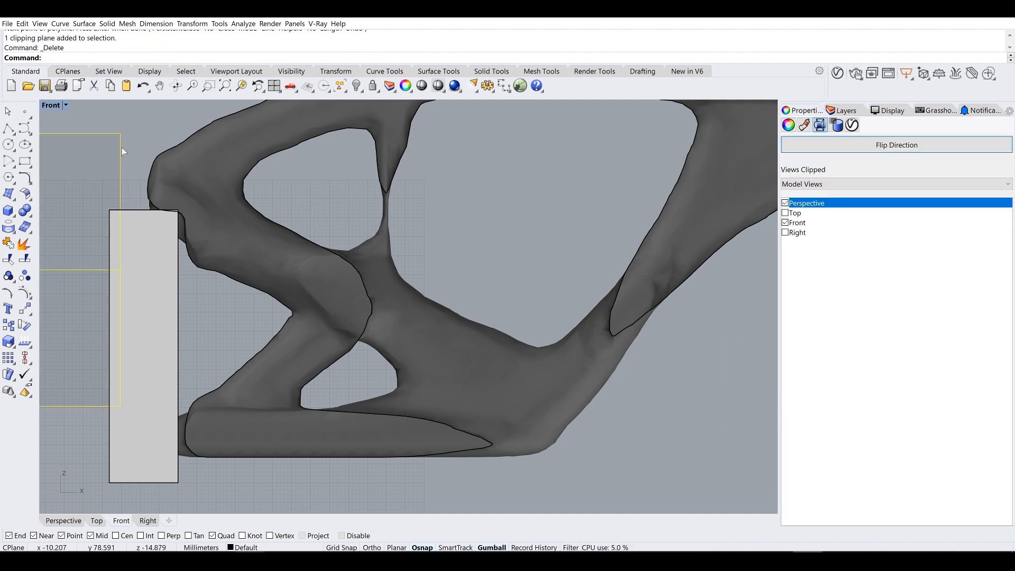
pyautogui.click(414, 199)
pyautogui.write('CloseCrv')
pyautogui.press('Return')
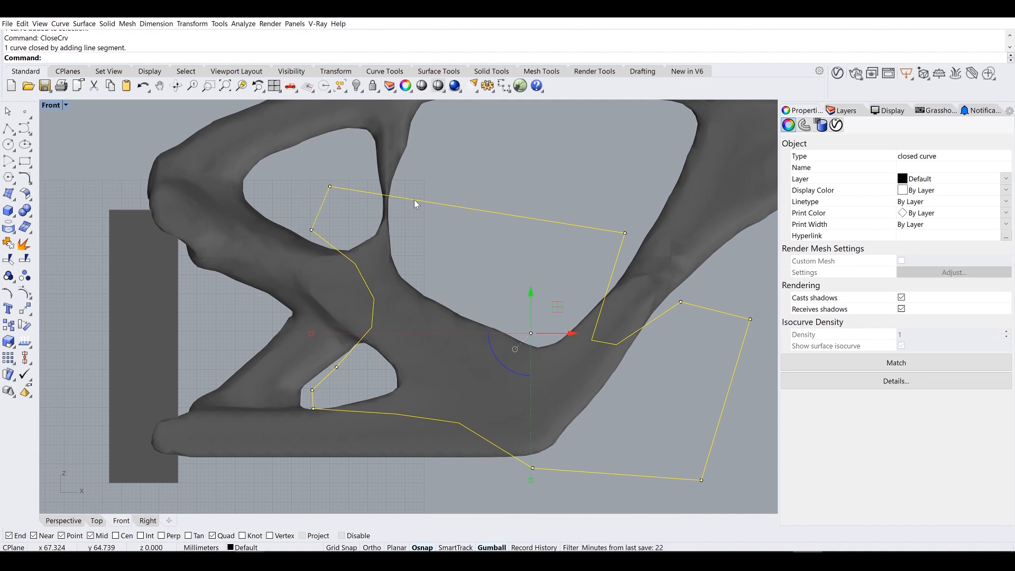
# Step: Create a planar surface from the closed junction outline with PlanarSrf and delete the outline curve
pyautogui.write('Pla')
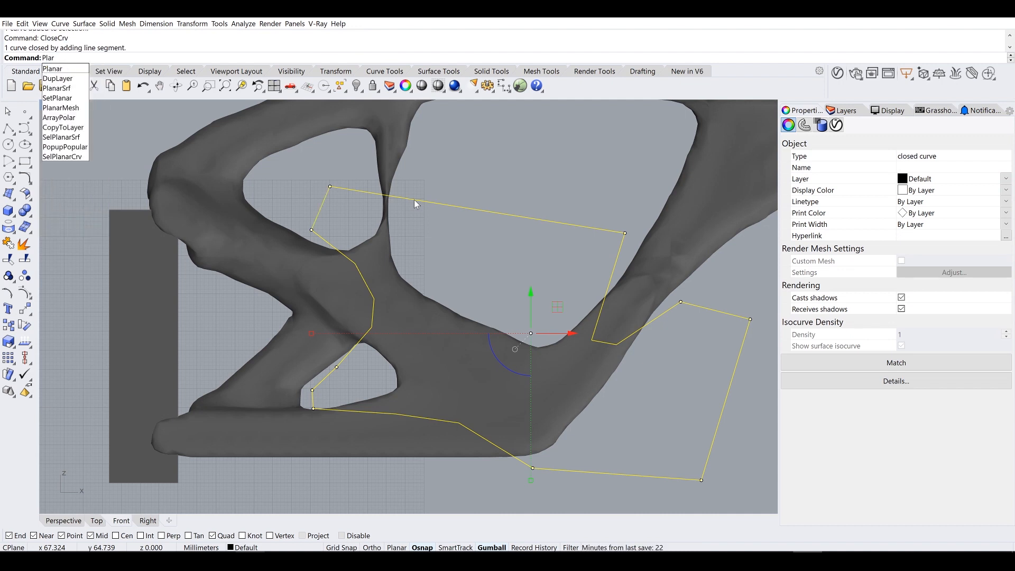
pyautogui.write('narSrf')
pyautogui.press('Return')
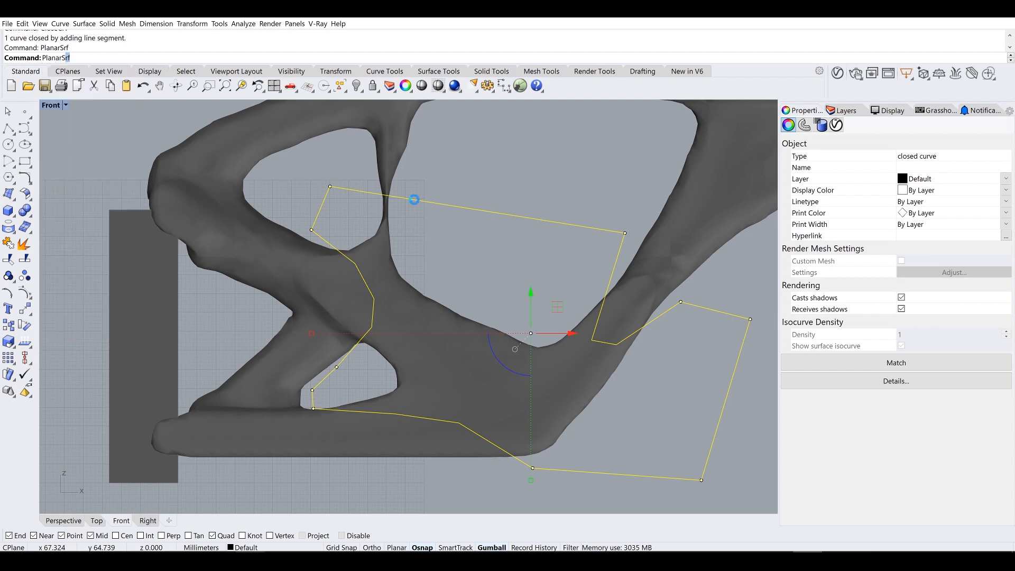
pyautogui.press('Delete')
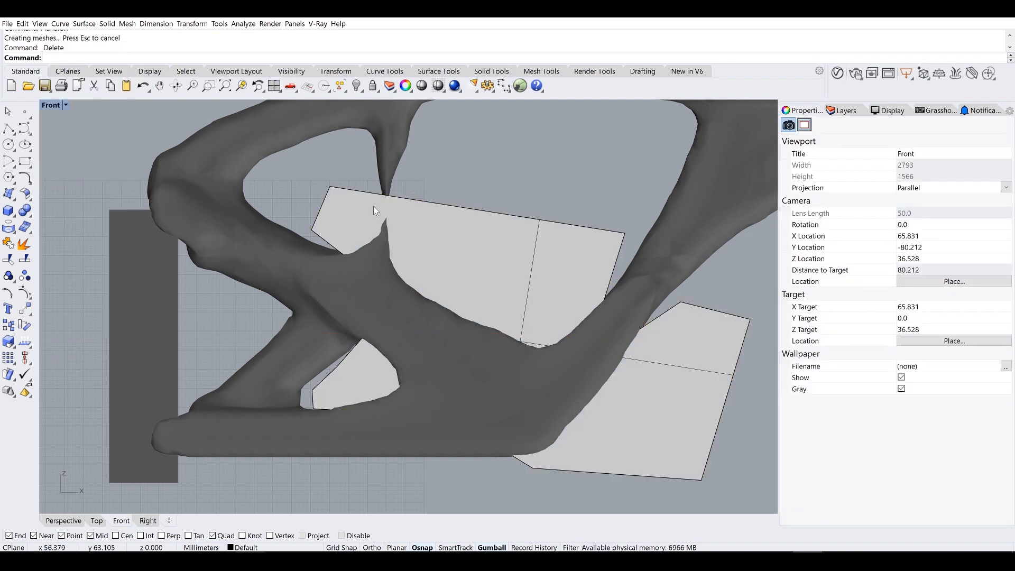
# Step: Move the planar surface along Y from the mesh's side to about the middle of its thickness
pyautogui.doubleClick(50, 106)
pyautogui.doubleClick(434, 106)
pyautogui.moveTo(437, 106); pyautogui.dragTo(369, 136, button='right')
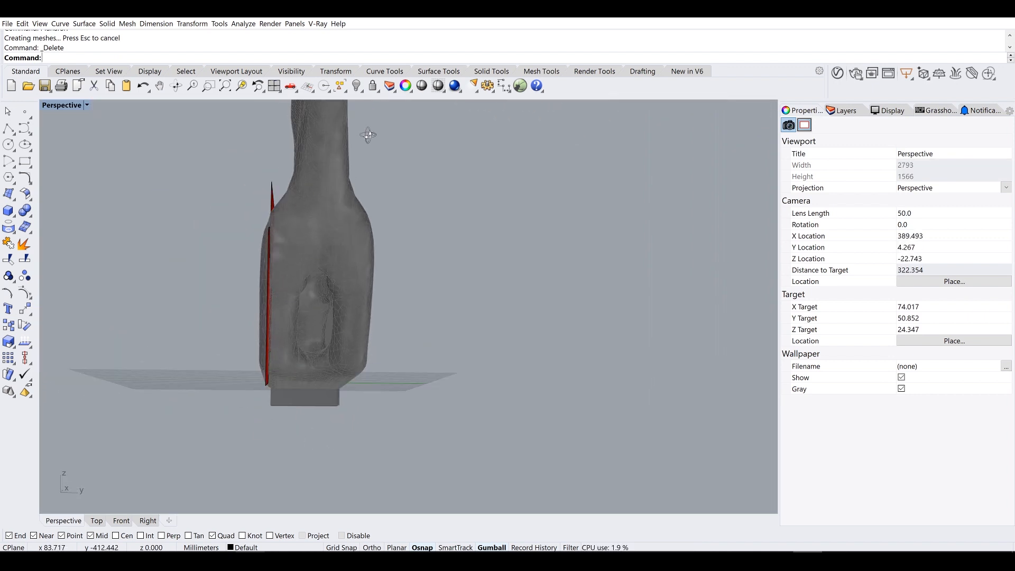
pyautogui.click(273, 189)
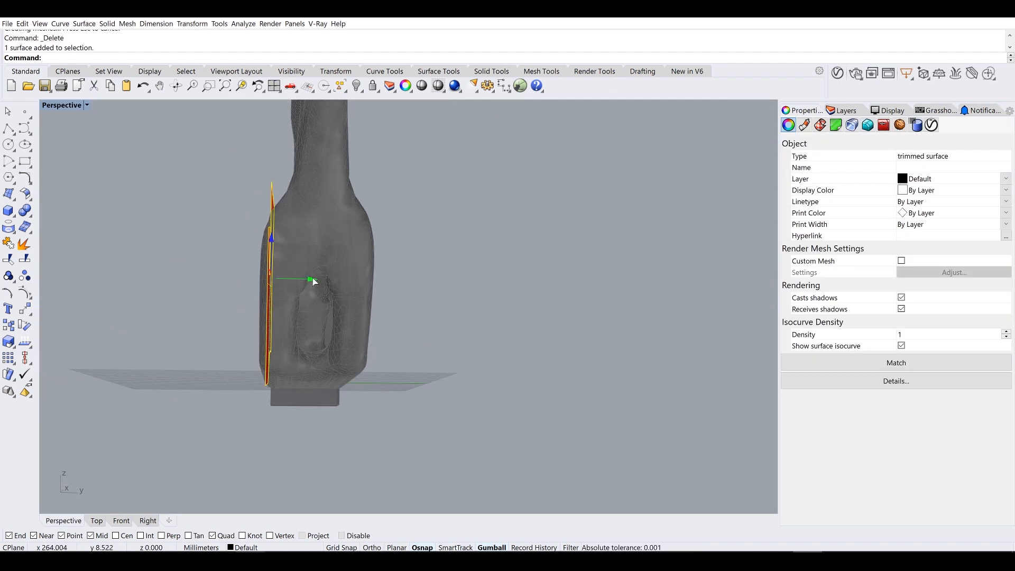
pyautogui.moveTo(313, 278); pyautogui.dragTo(314, 278)
# Step: Extrude the planar junction surface 10 mm toward negative Y as a solid with ExtrudeSrf
pyautogui.write('udeSrf')
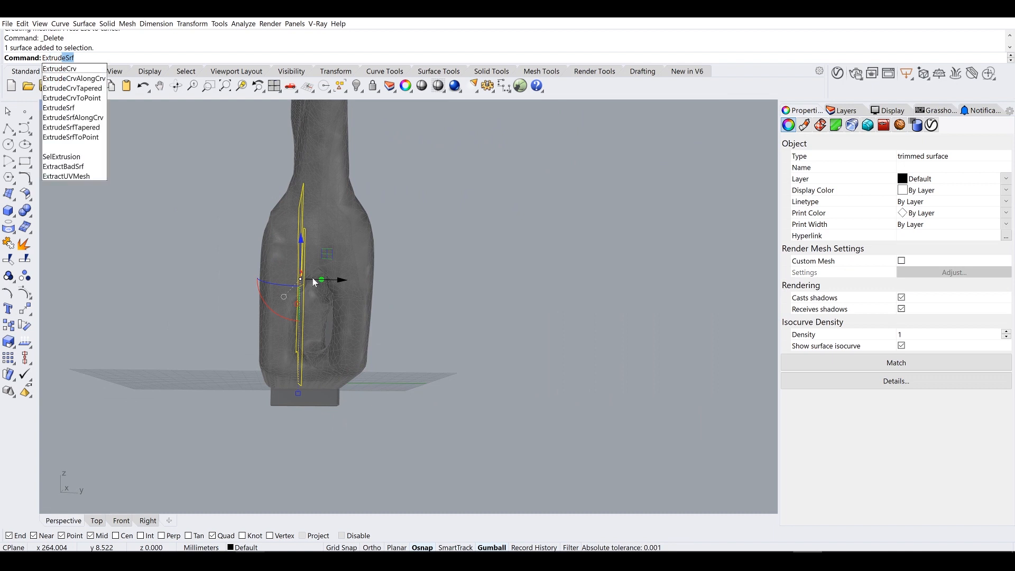
pyautogui.press('Return')
pyautogui.write('10')
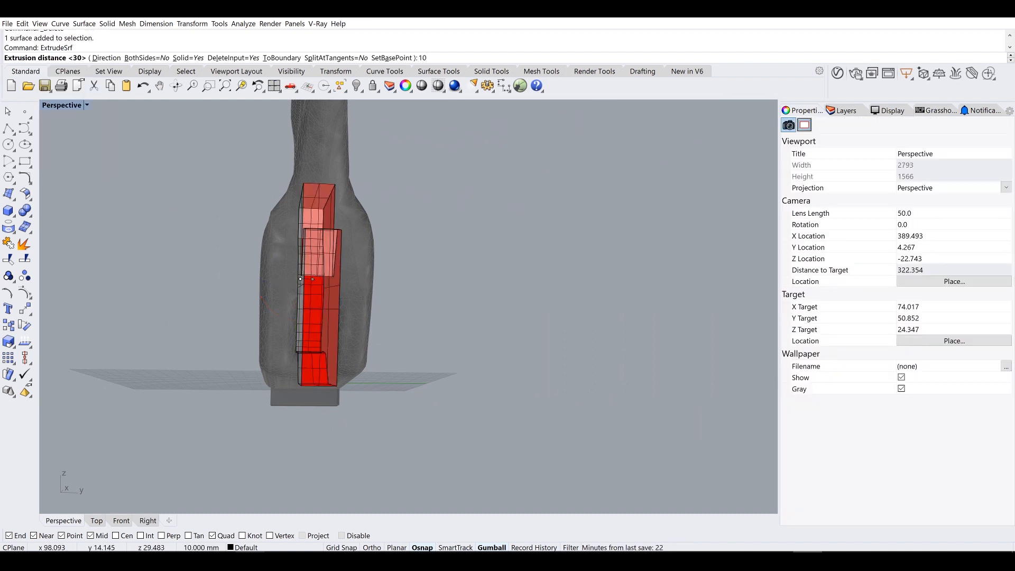
pyautogui.press('Return')
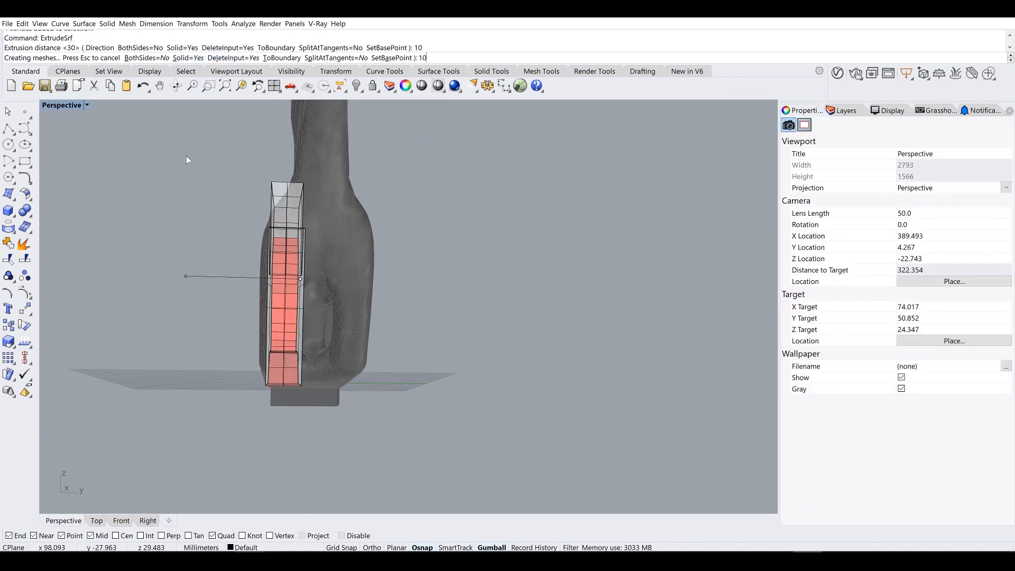
# Step: Move the extruded cutter along Y to the middle of the mesh's thickness and bring back the hidden bracket solid with Show
pyautogui.click(276, 185)
pyautogui.click(320, 280)
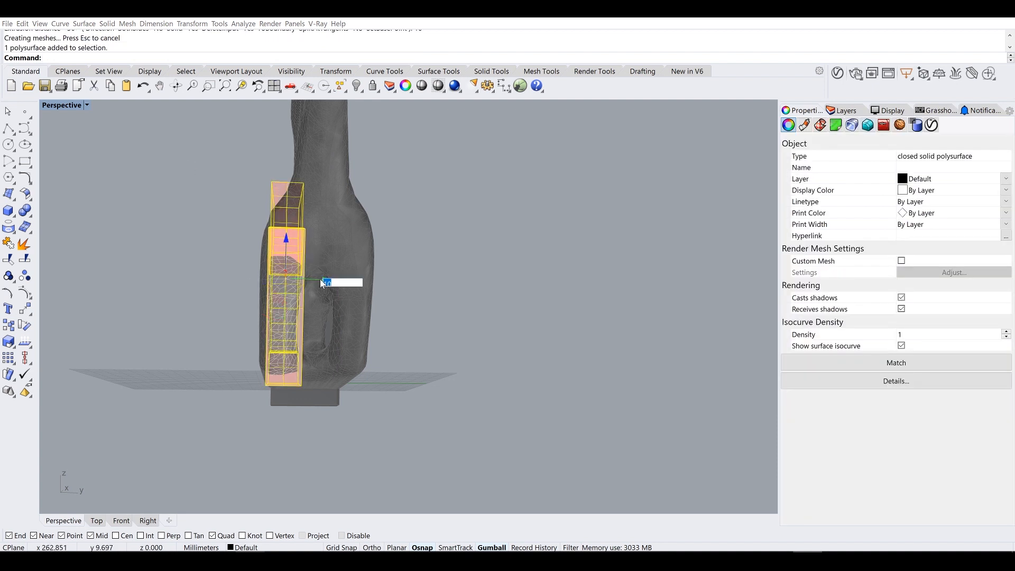
pyautogui.press('Return')
pyautogui.moveTo(321, 285); pyautogui.dragTo(403, 300, button='right')
pyautogui.write('show')
pyautogui.press('Return')
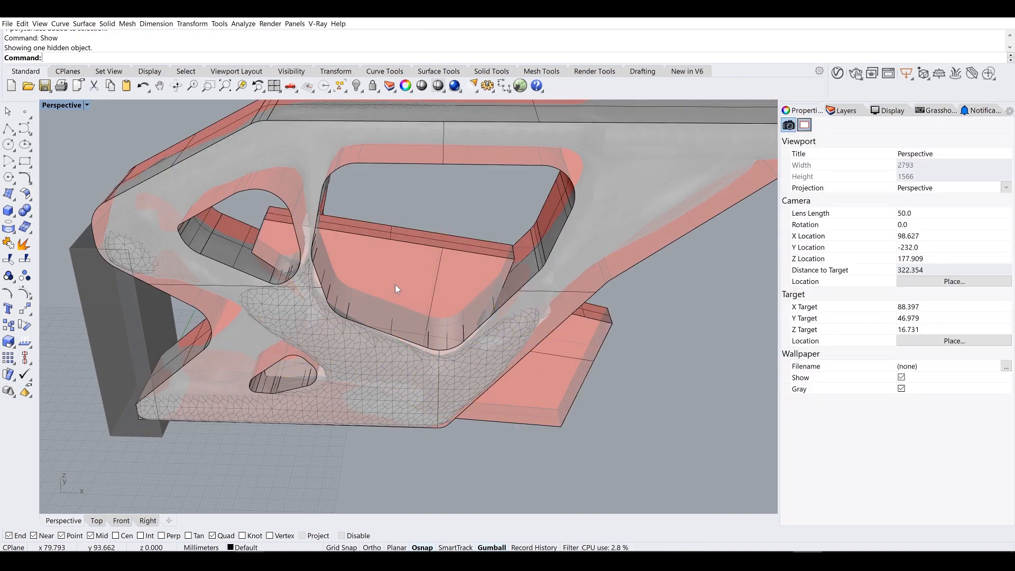
# Step: Subtract the junction cutter from the bracket solid with BooleanDifference, using DeleteInput=No, and delete the leftover cutter
pyautogui.write('BooleanDifference')
pyautogui.press('Return')
pyautogui.click(370, 232)
pyautogui.press('Return')
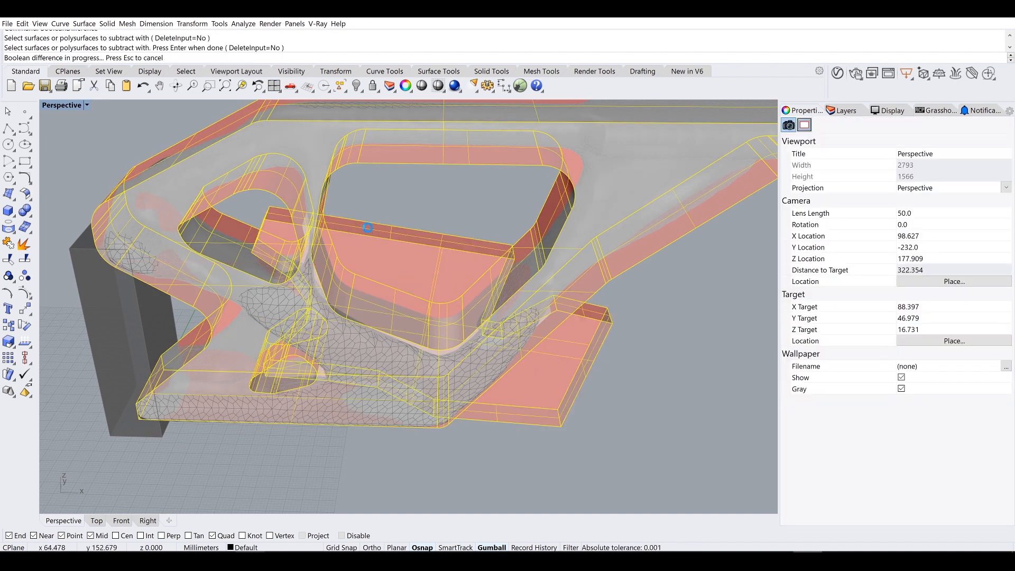
pyautogui.click(382, 239)
pyautogui.moveTo(360, 232); pyautogui.dragTo(324, 185, button='right')
pyautogui.press('Delete')
# Step: Move the cut bracket solid along Y, clear of the mesh, to compare the two shapes
pyautogui.scroll(8, 297, 259)
pyautogui.moveTo(294, 256); pyautogui.dragTo(291, 234, button='right')
pyautogui.scroll(-6, 291, 233)
pyautogui.keyDown('shift'); pyautogui.moveTo(344, 201); pyautogui.dragTo(347, 287, button='right'); pyautogui.keyUp('shift')
pyautogui.scroll(-6, 365, 218)
pyautogui.moveTo(365, 217); pyautogui.dragTo(396, 249, button='right')
pyautogui.scroll(-4, 403, 220)
pyautogui.click(454, 204)
pyautogui.moveTo(454, 204); pyautogui.dragTo(403, 222, button='right')
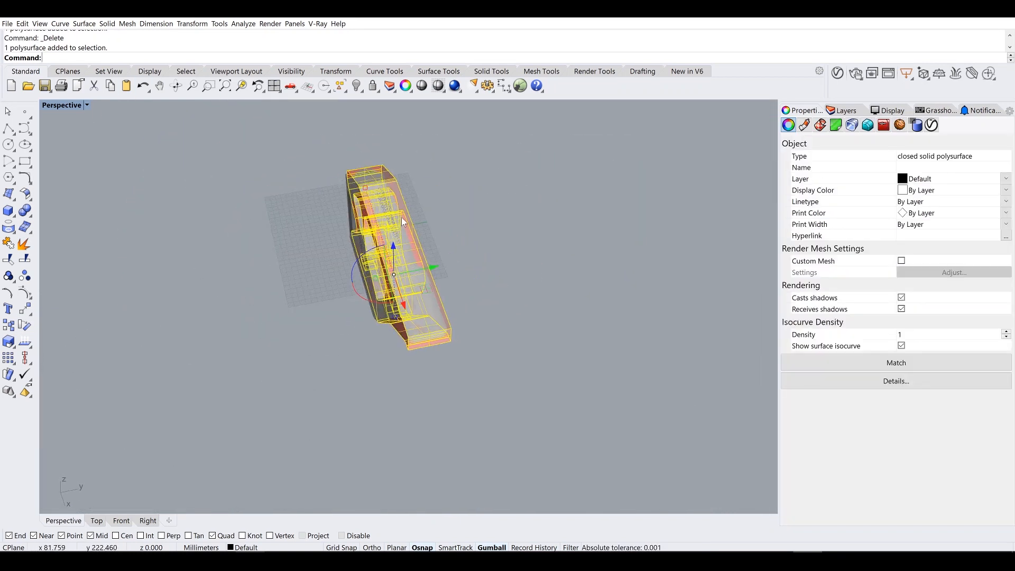
pyautogui.moveTo(430, 270); pyautogui.dragTo(533, 255)
pyautogui.click(506, 344)
# Step: Set the Perspective view to Shaded display and examine the separated solid and mesh from several sides
pyautogui.moveTo(491, 352); pyautogui.dragTo(529, 264, button='right')
pyautogui.scroll(6, 487, 240)
pyautogui.keyDown('shift'); pyautogui.moveTo(430, 233); pyautogui.dragTo(352, 276, button='right'); pyautogui.keyUp('shift')
pyautogui.click(62, 109)
pyautogui.click(68, 141)
pyautogui.moveTo(275, 283)
pyautogui.mouseDown(button='right')
pyautogui.moveTo(317, 275)
pyautogui.moveTo(297, 279)
pyautogui.moveTo(351, 284)
pyautogui.moveTo(296, 282)
pyautogui.moveTo(423, 296)
pyautogui.moveTo(403, 297)
pyautogui.mouseUp(button='right')
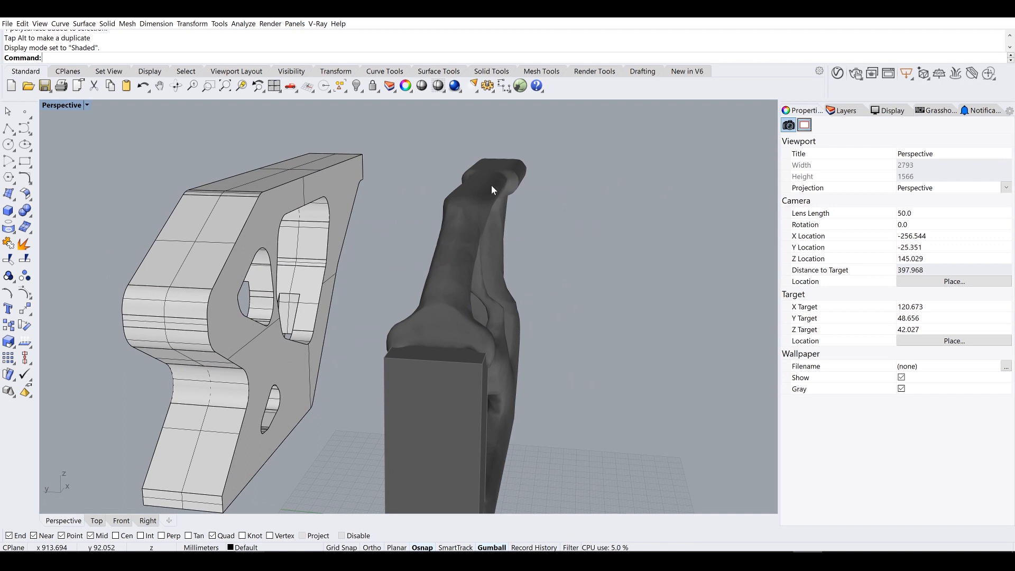
pyautogui.moveTo(482, 232); pyautogui.dragTo(370, 326, button='right')
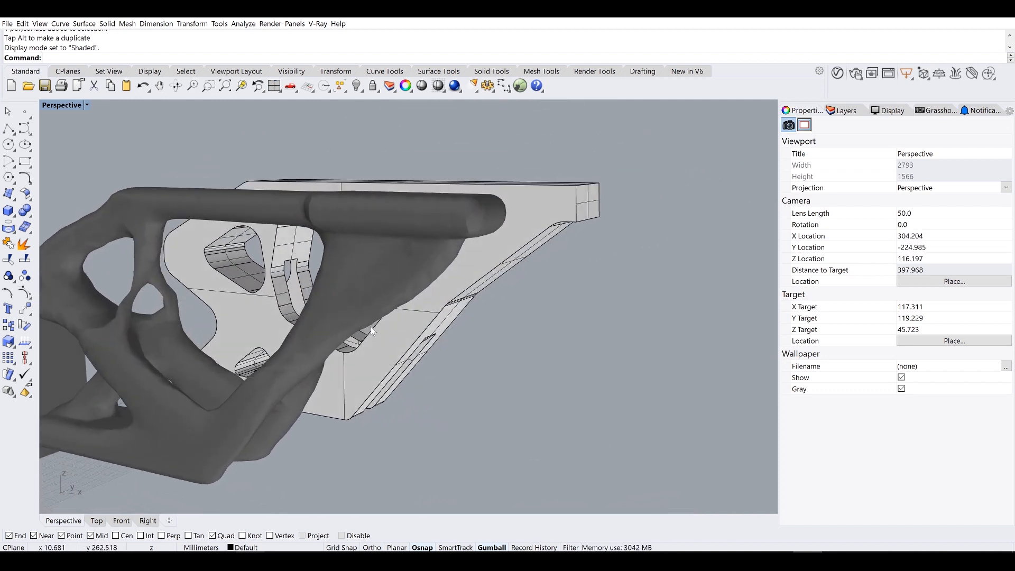
# Step: Undo the bracket solid's move along Y and check how it overlaps the mesh
pyautogui.hotkey('ctrl', 'z')
pyautogui.press('Escape')
pyautogui.moveTo(438, 360); pyautogui.dragTo(389, 281, button='right')
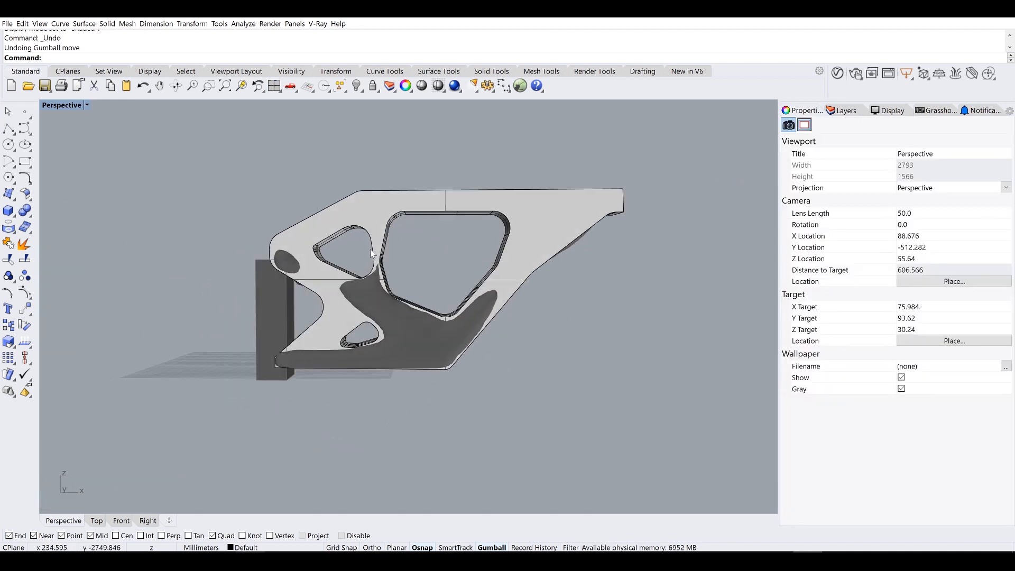
pyautogui.scroll(-4, 374, 250)
pyautogui.scroll(4, 381, 243)
pyautogui.moveTo(381, 244); pyautogui.dragTo(388, 263, button='right')
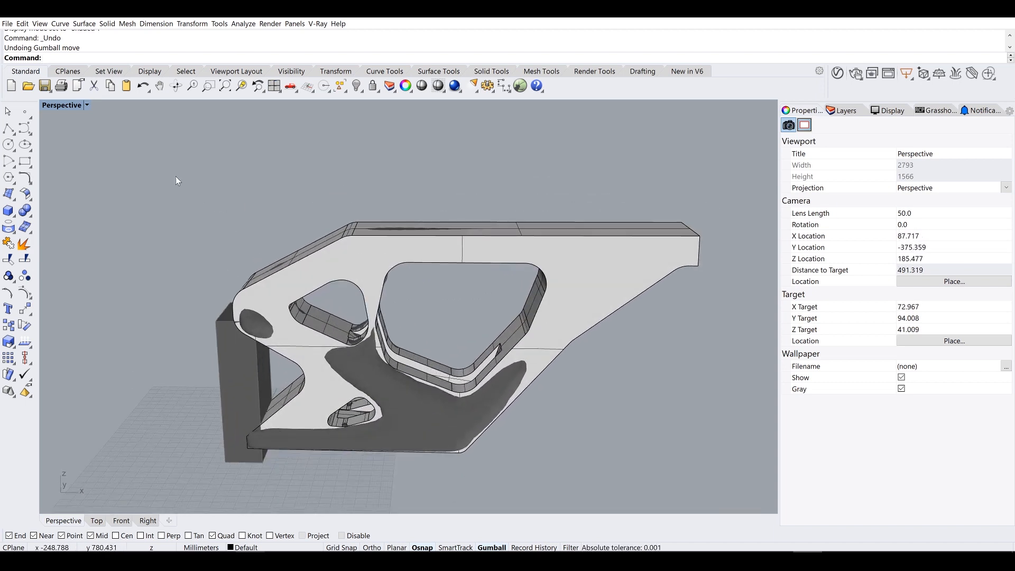
pyautogui.click(305, 266)
pyautogui.moveTo(306, 266)
pyautogui.mouseDown(button='right')
pyautogui.moveTo(339, 262)
pyautogui.moveTo(298, 253)
pyautogui.mouseUp(button='right')
pyautogui.press('Escape')
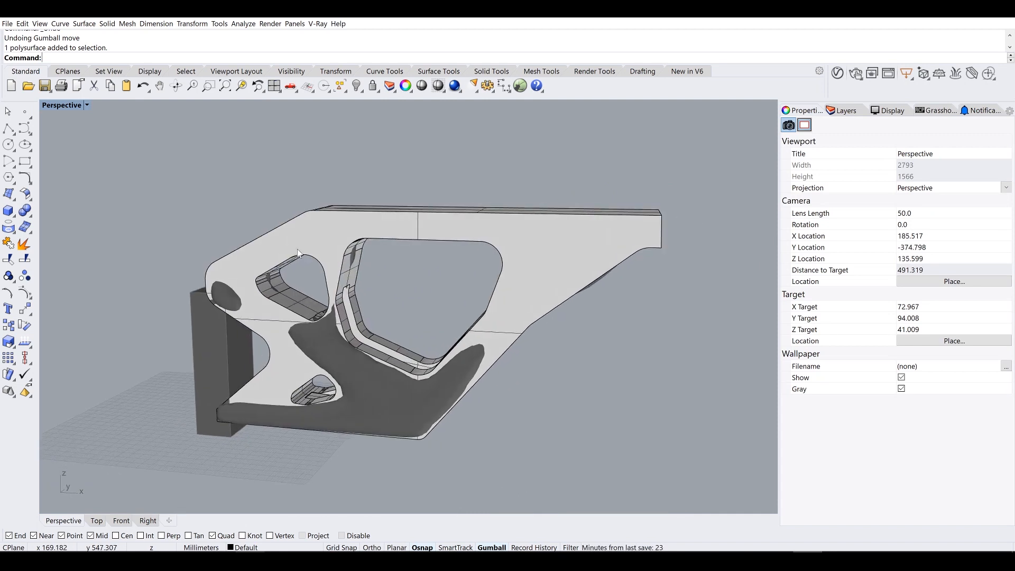
# Step: Maximise the Front view and set its display mode to Wireframe
pyautogui.doubleClick(62, 106)
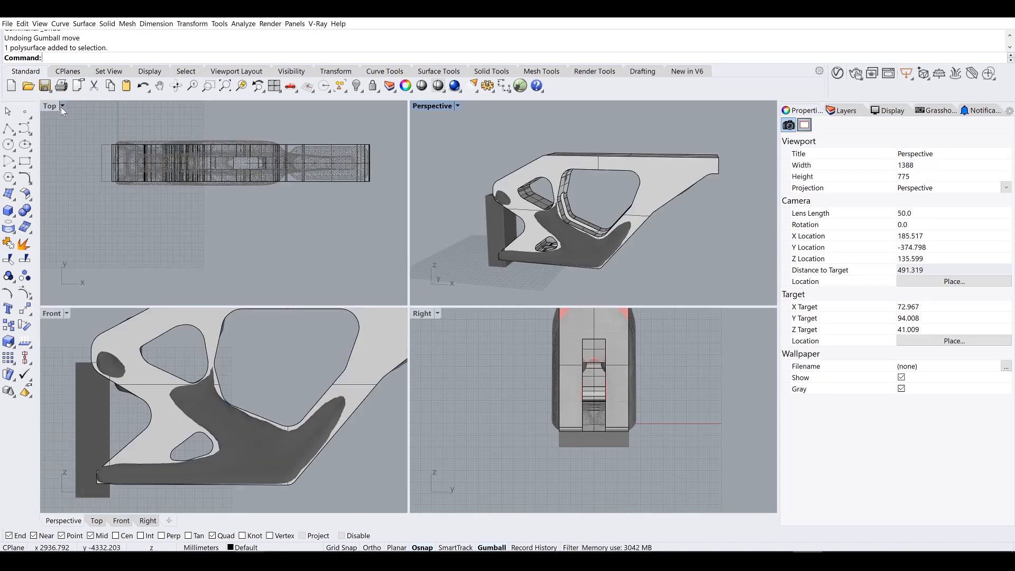
pyautogui.doubleClick(44, 314)
pyautogui.click(52, 105)
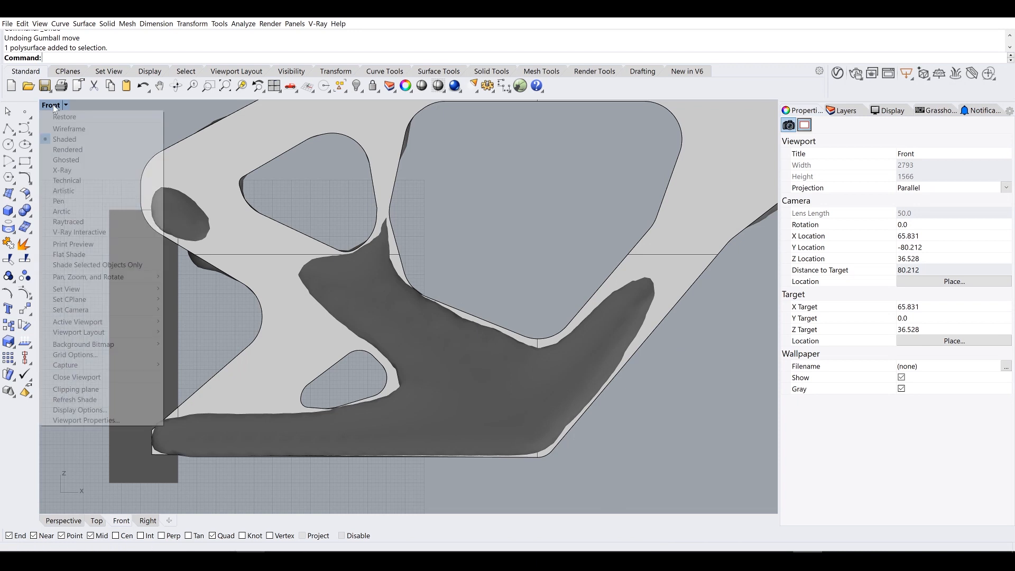
pyautogui.click(75, 139)
pyautogui.click(56, 105)
pyautogui.click(69, 128)
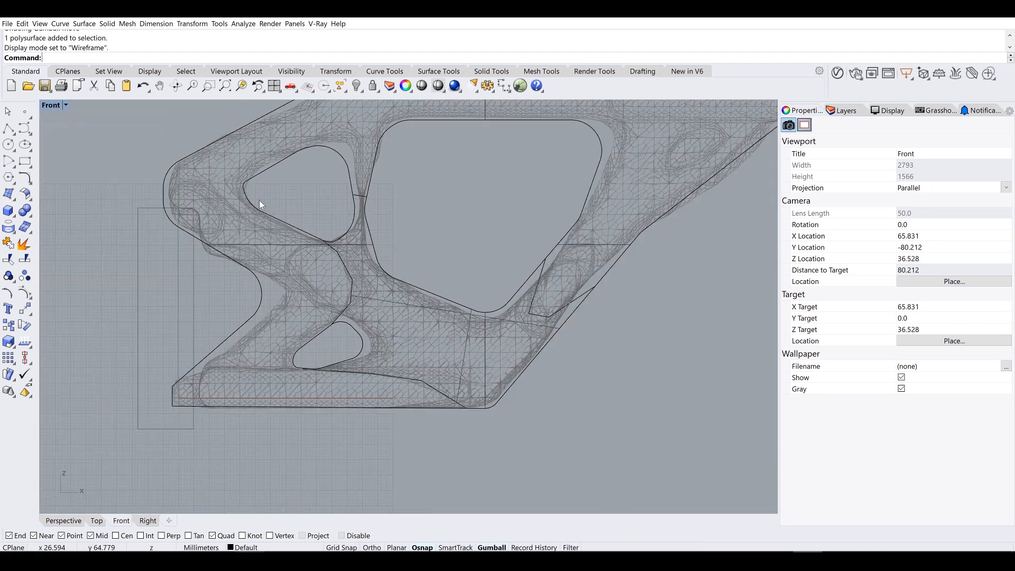
# Step: Begin a polyline inside the small upper opening, crossing the bracket's rounded left end and running outside around the upper corner above the top bar
pyautogui.scroll(5, 281, 223)
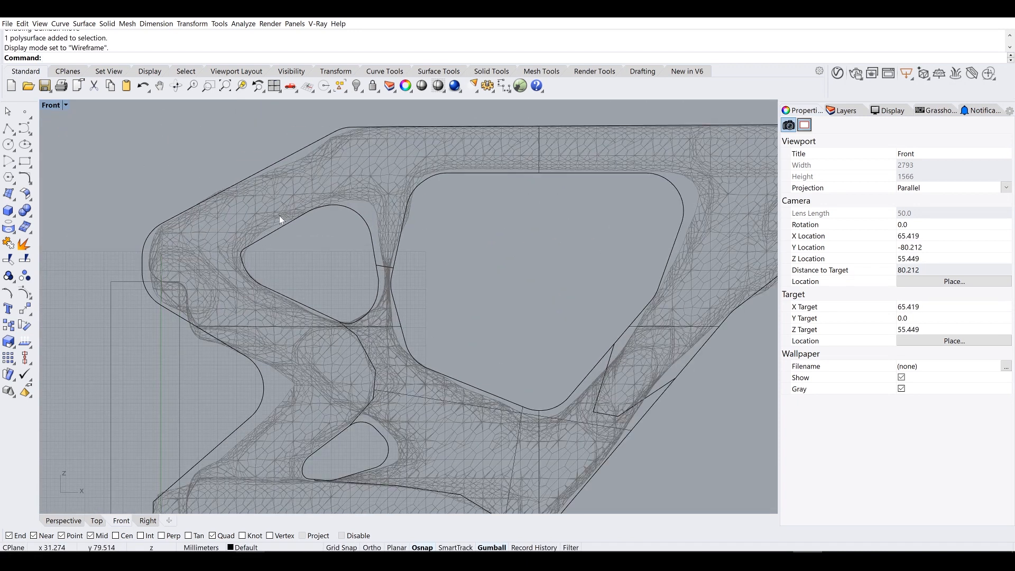
pyautogui.click(11, 129)
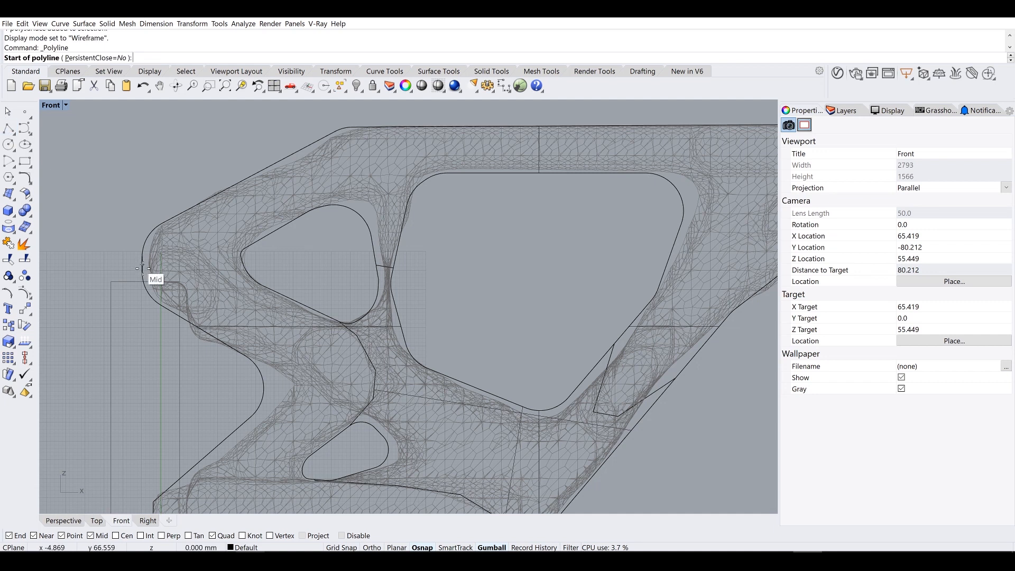
pyautogui.click(274, 283)
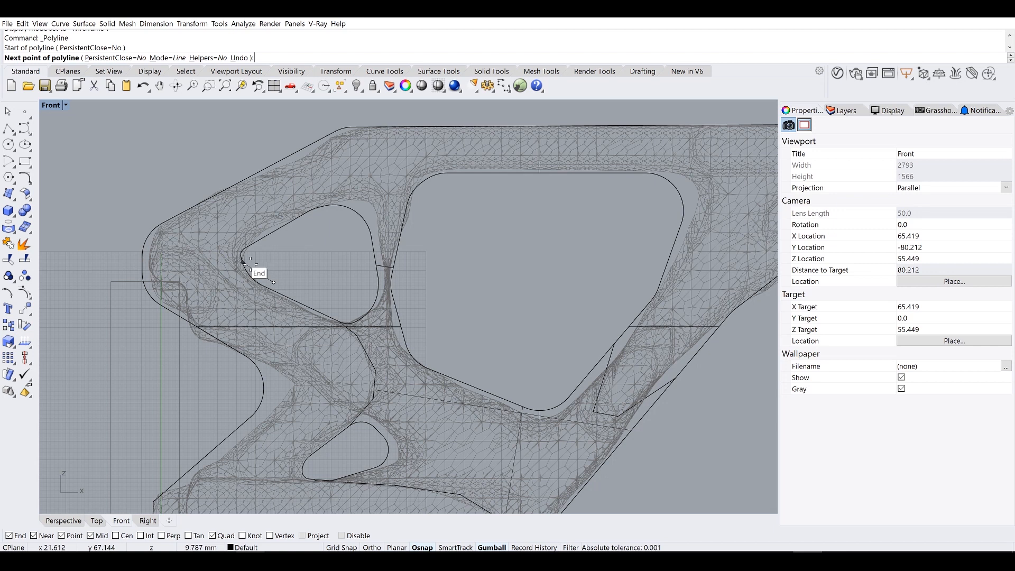
pyautogui.click(256, 265)
pyautogui.click(172, 251)
pyautogui.click(99, 239)
pyautogui.click(149, 139)
pyautogui.scroll(-2, 227, 140)
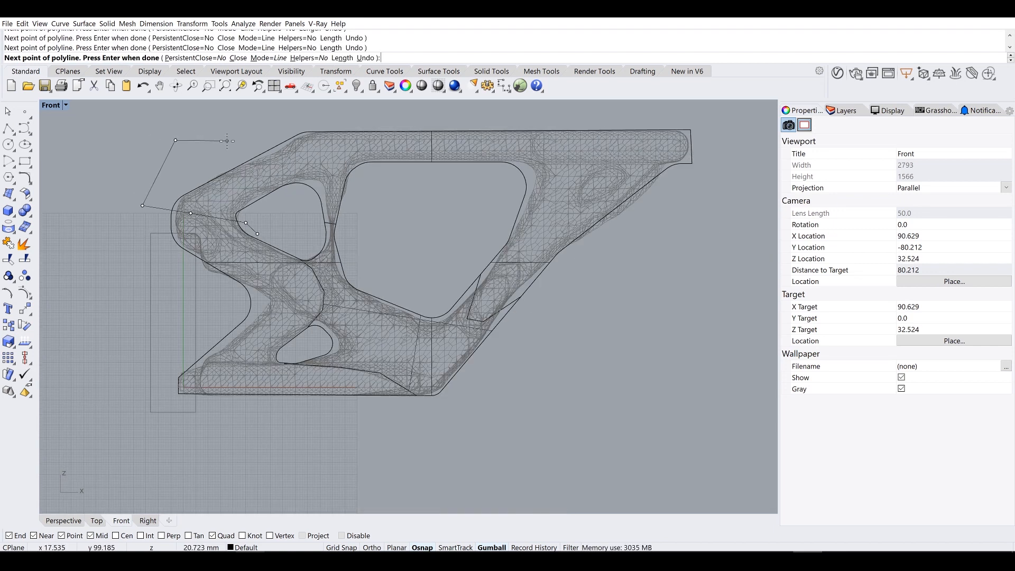
pyautogui.moveTo(241, 150); pyautogui.dragTo(196, 217, button='right')
pyautogui.click(265, 173)
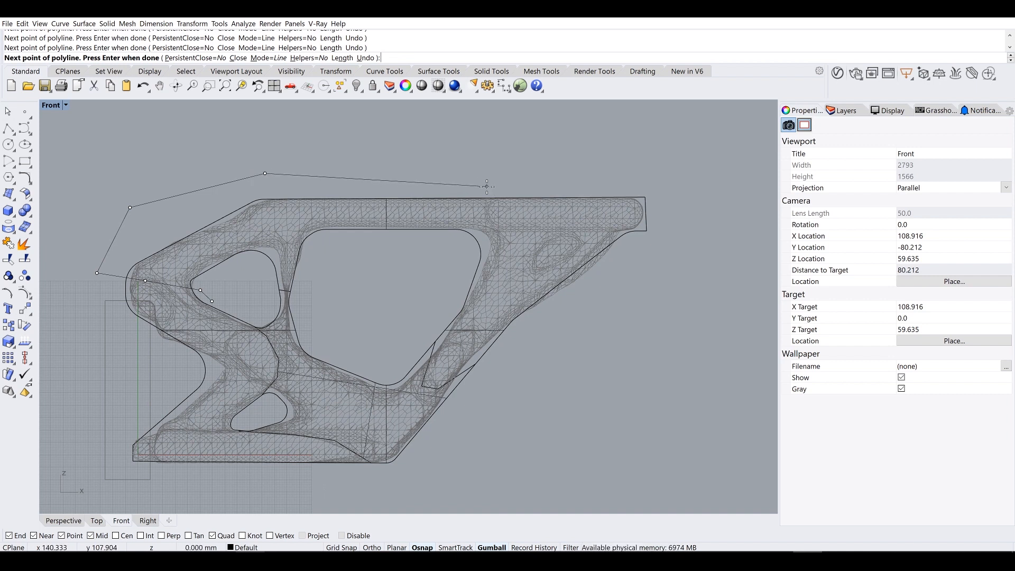
pyautogui.click(487, 187)
pyautogui.scroll(5, 486, 214)
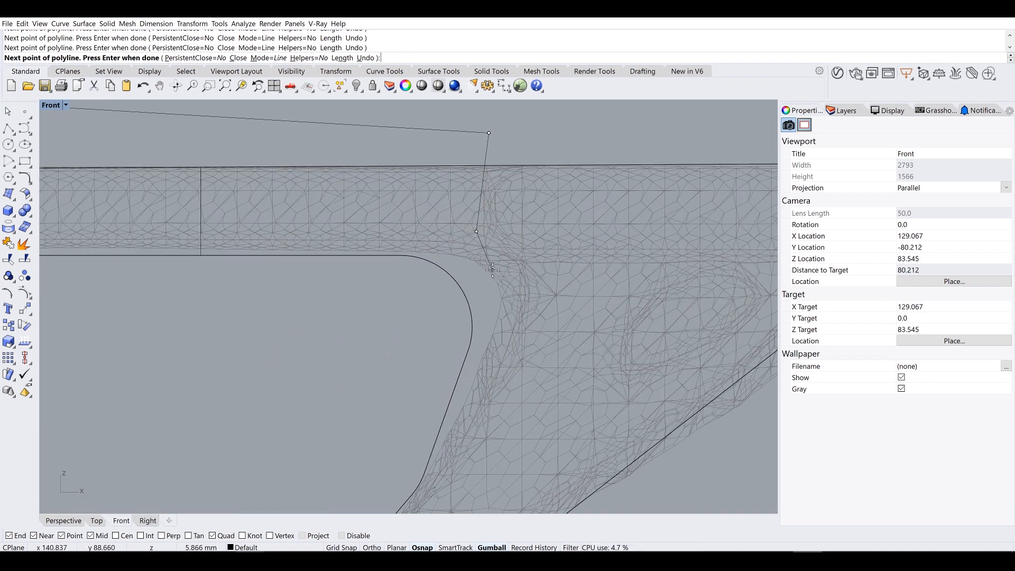
# Step: Continue the polyline down through the top bar beside the large opening, then horizontally with Ortho along its underside past the bar's free end
pyautogui.hotkey('ctrl', 'z')
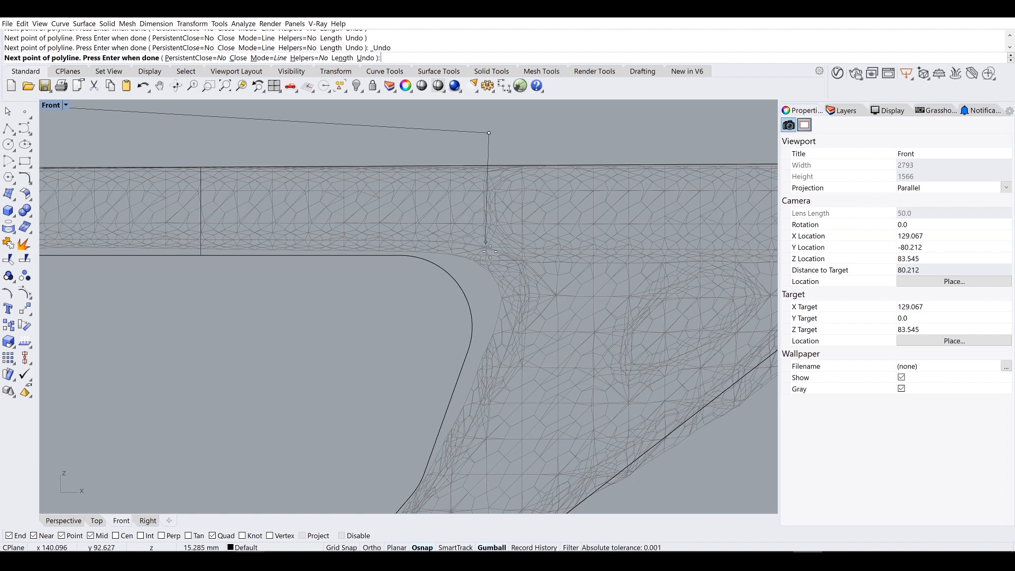
pyautogui.scroll(-4, 373, 218)
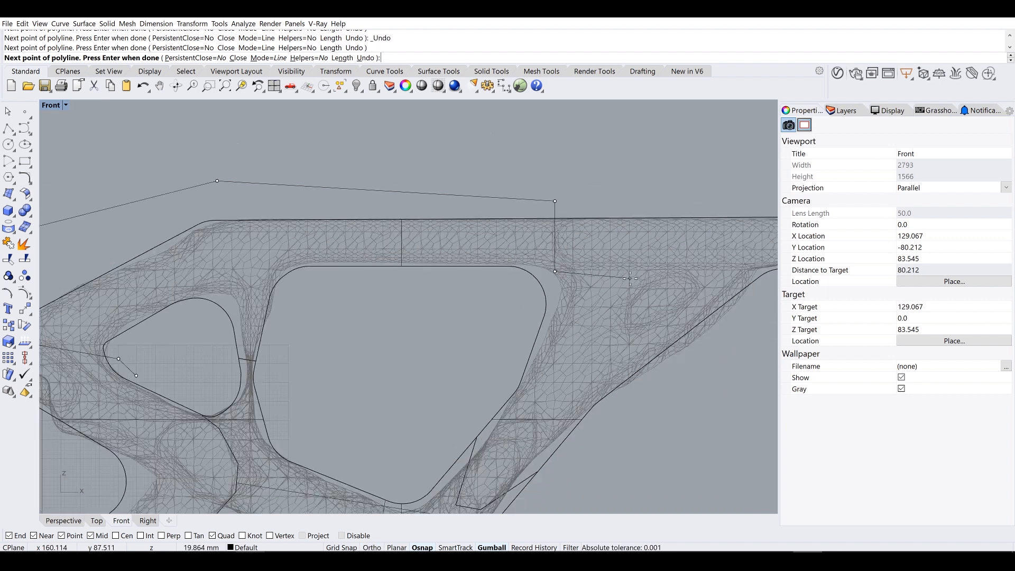
pyautogui.press('F8')
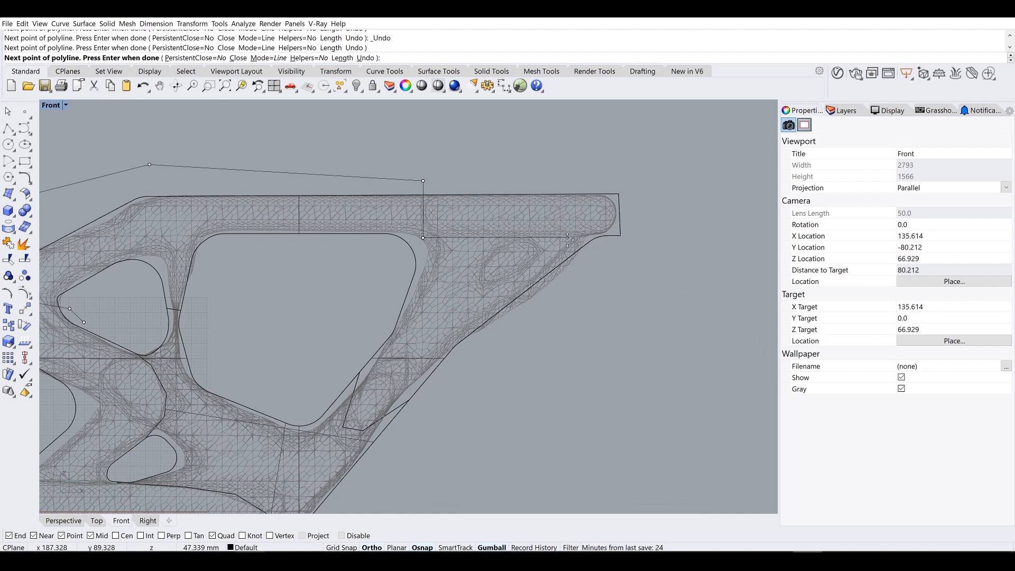
pyautogui.scroll(5, 568, 239)
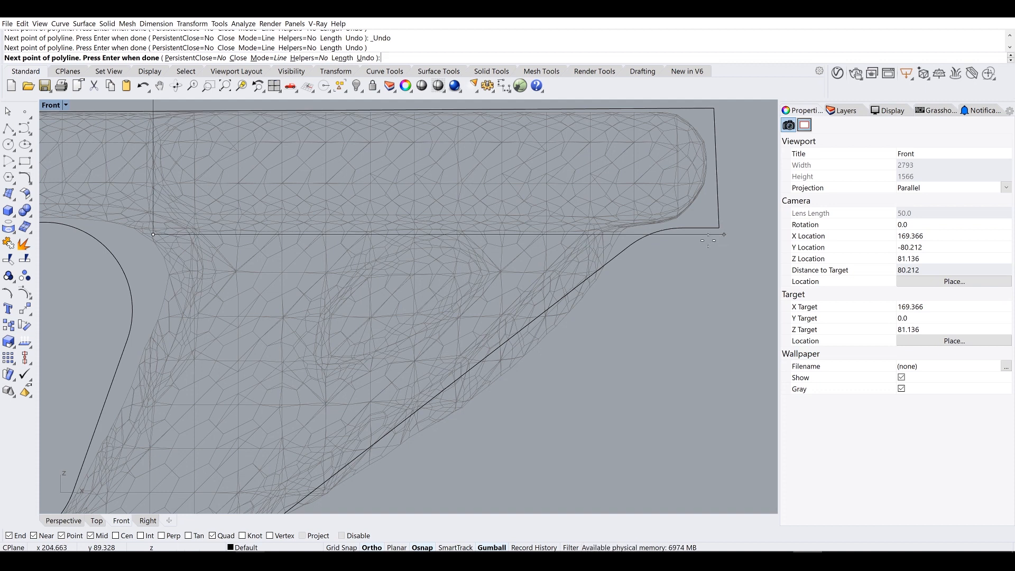
pyautogui.hotkey('ctrl', 'z')
pyautogui.press('F8')
pyautogui.click(151, 219)
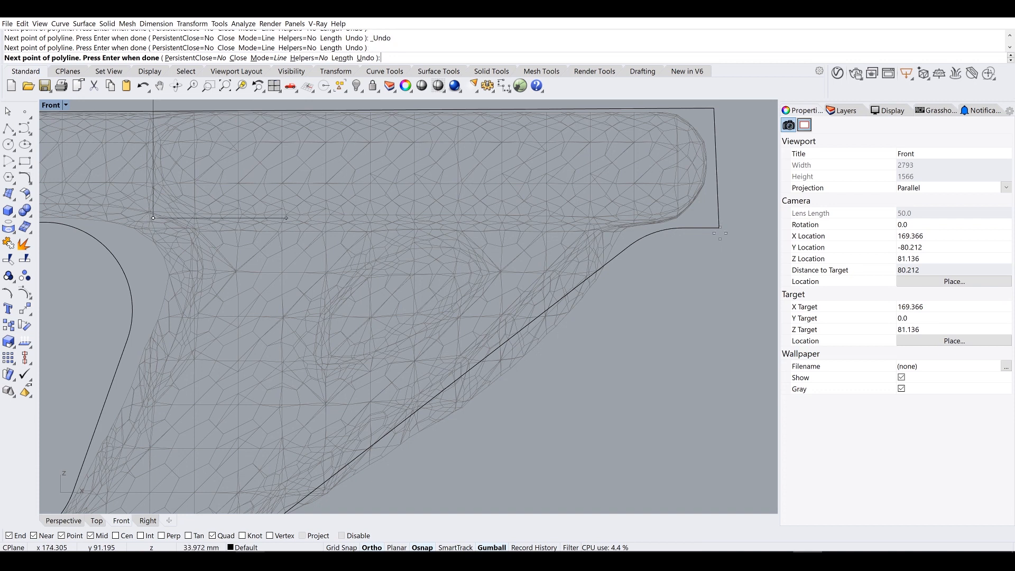
pyautogui.click(738, 219)
pyautogui.press('F8')
pyautogui.scroll(-3, 708, 312)
pyautogui.scroll(-4, 674, 316)
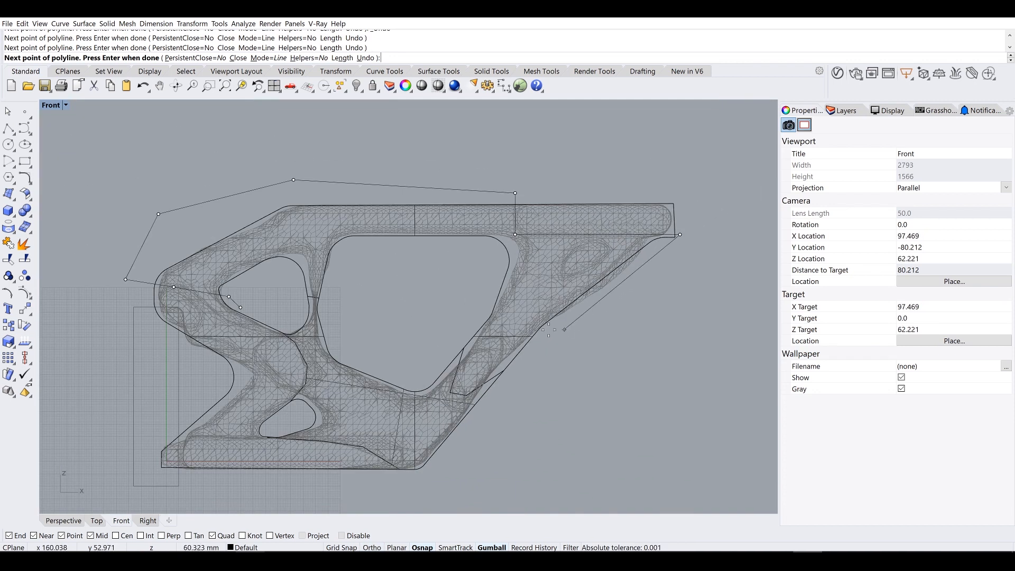
# Step: Restore the four-viewport layout and set the Perspective viewport to Ghosted display
pyautogui.scroll(3, 502, 374)
pyautogui.scroll(-4, 525, 343)
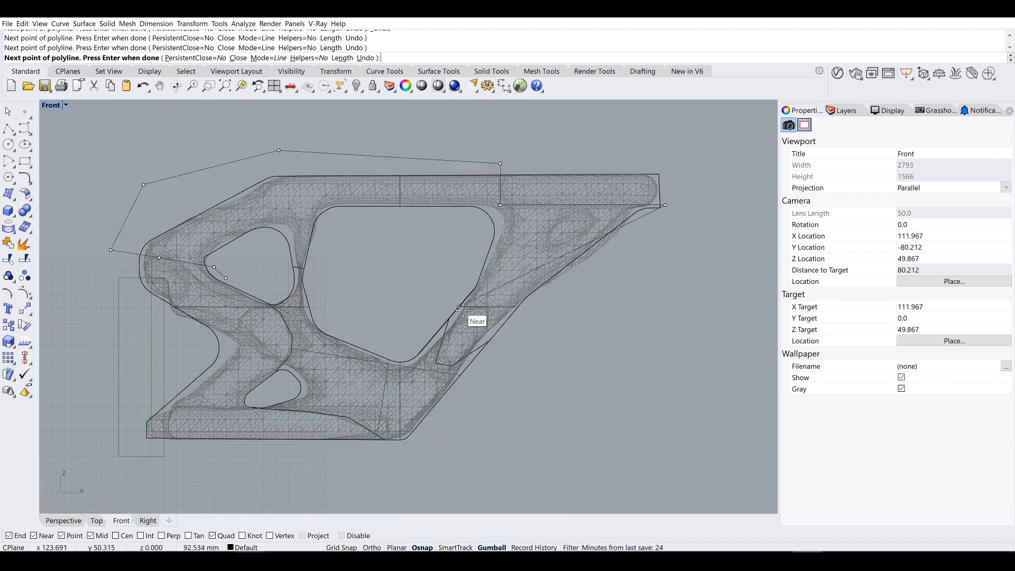
pyautogui.doubleClick(51, 106)
pyautogui.click(428, 106)
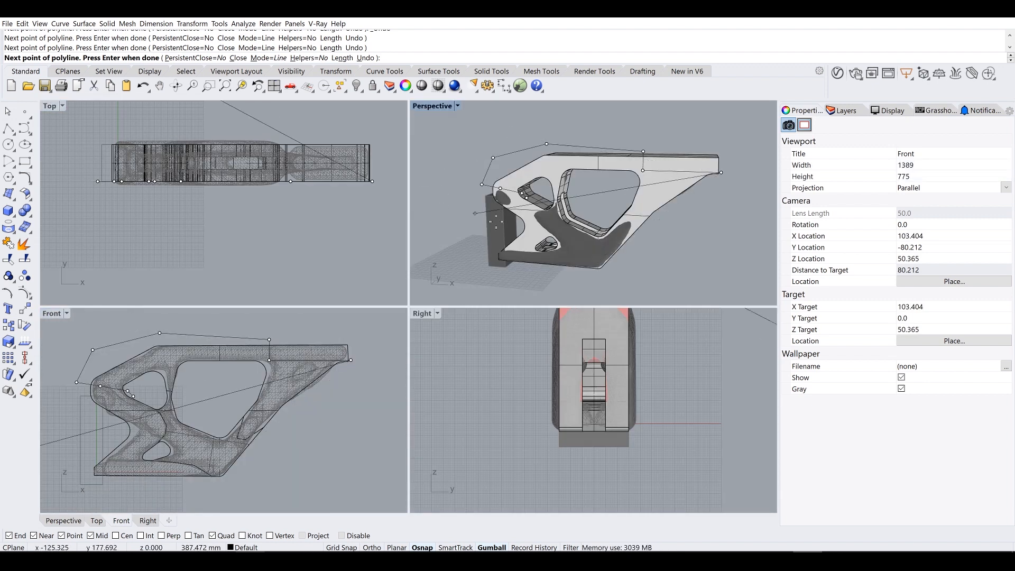
pyautogui.click(428, 106)
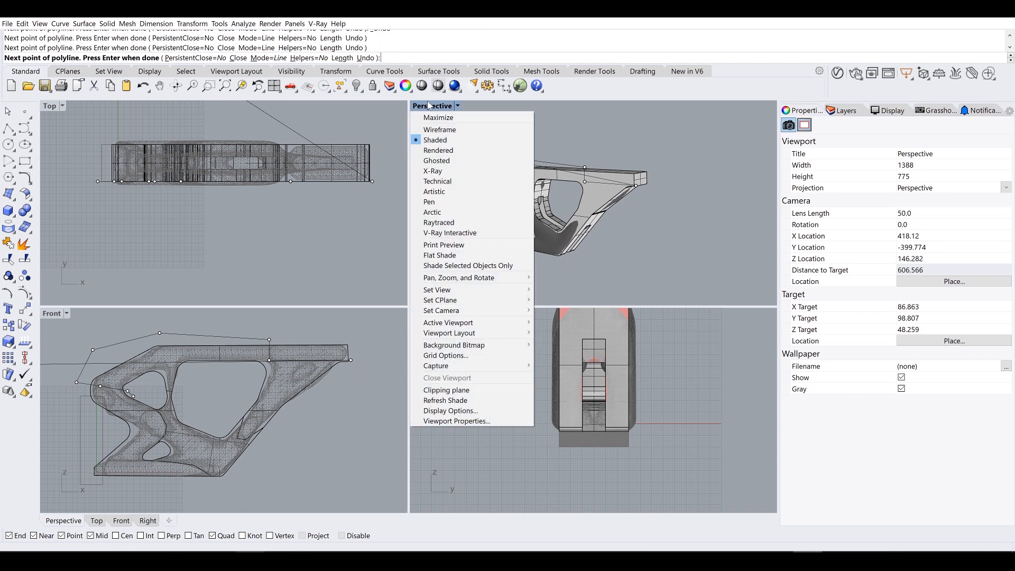
pyautogui.click(451, 161)
pyautogui.scroll(5, 581, 211)
pyautogui.moveTo(535, 203); pyautogui.dragTo(550, 227, button='right')
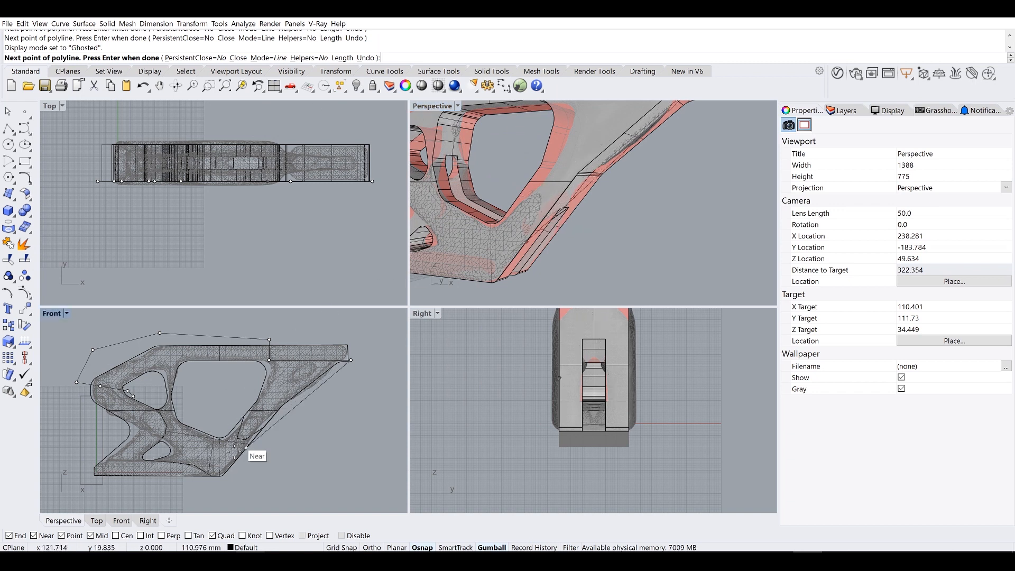
# Step: Finish the polyline in the Front view, running it outside the bracket's slanted edge and back through the openings to close at its start
pyautogui.scroll(6, 234, 451)
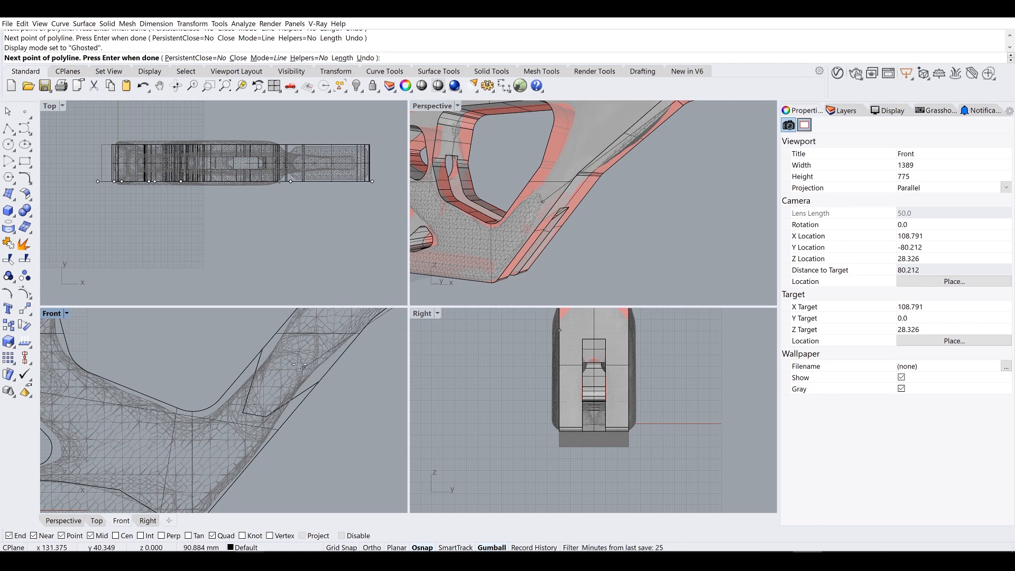
pyautogui.scroll(-6, 312, 370)
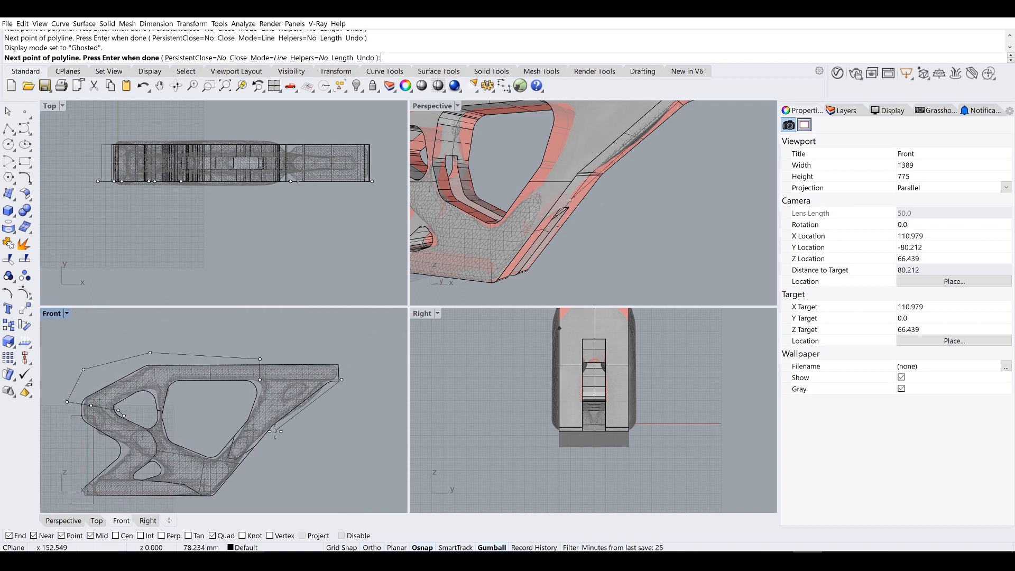
pyautogui.scroll(3, 275, 431)
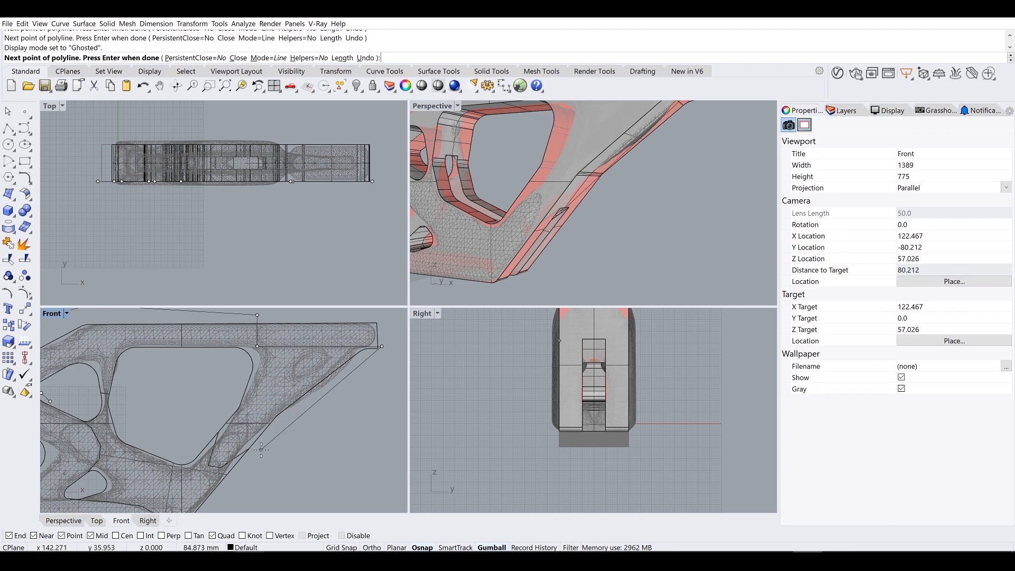
pyautogui.click(261, 450)
pyautogui.click(204, 413)
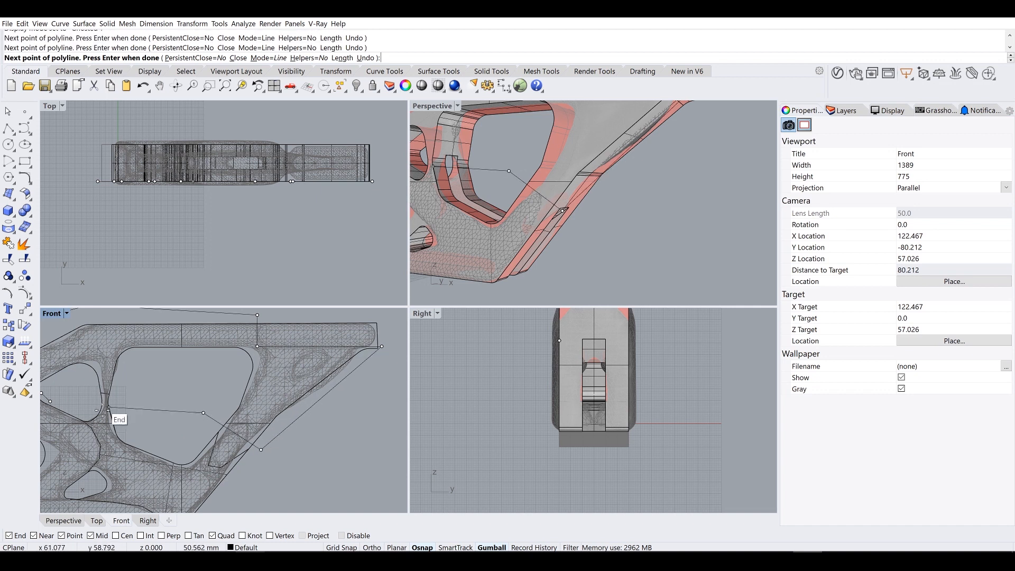
pyautogui.keyDown('shift'); pyautogui.moveTo(150, 404); pyautogui.dragTo(289, 385, button='right'); pyautogui.keyUp('shift')
pyautogui.scroll(10, 289, 385)
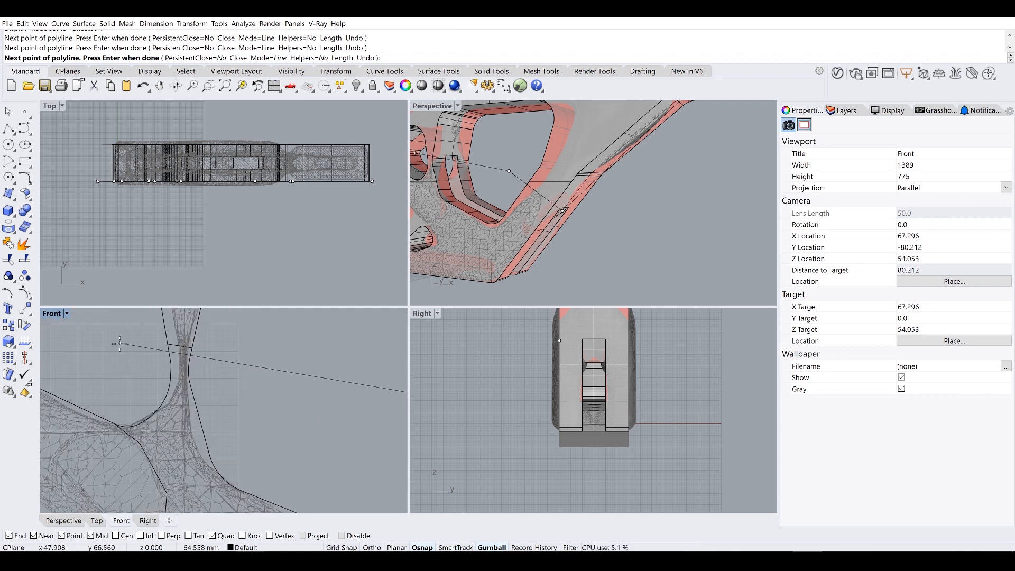
pyautogui.click(104, 343)
pyautogui.scroll(-8, 105, 344)
pyautogui.scroll(8, 165, 377)
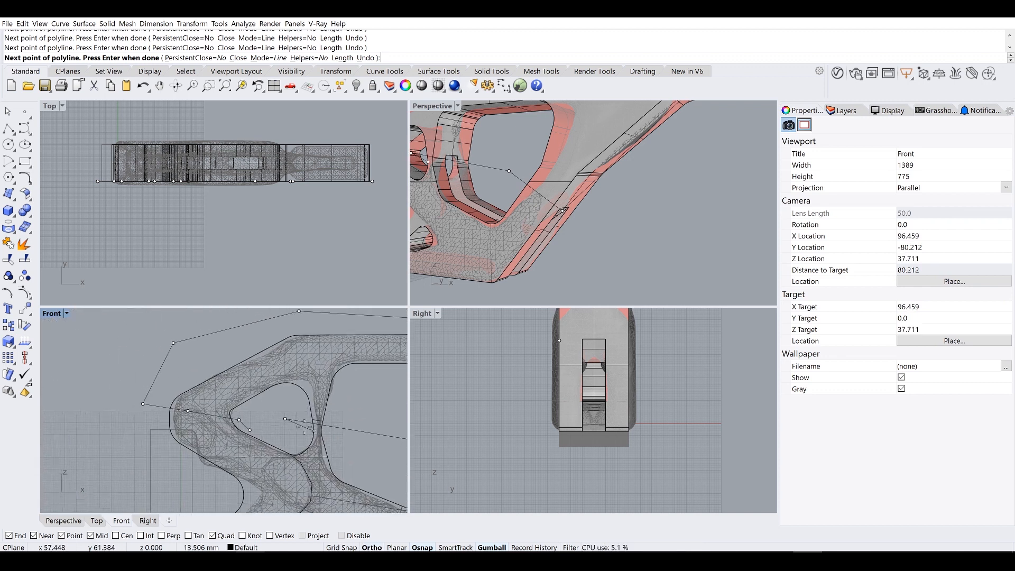
pyautogui.press('Return')
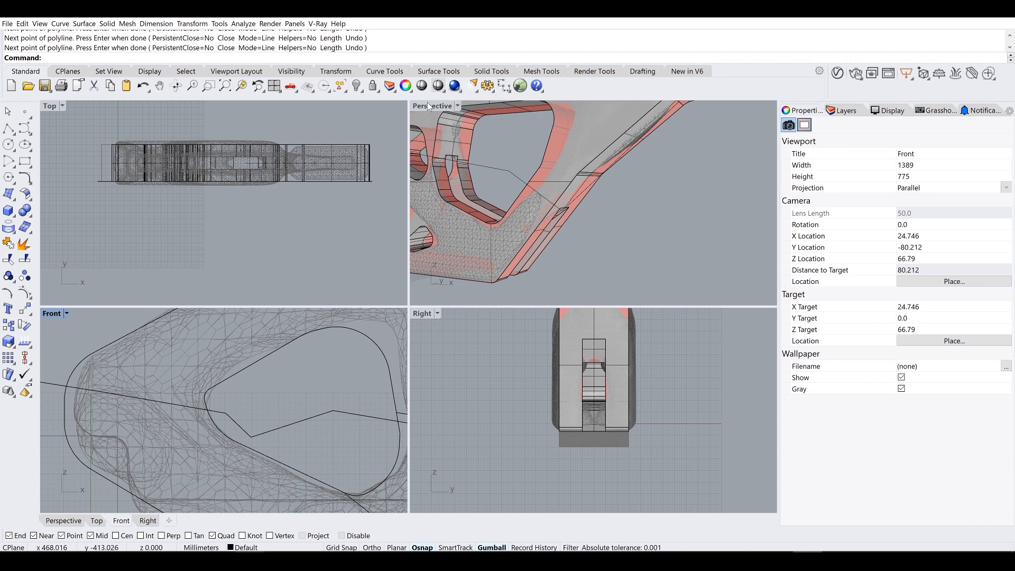
# Step: Create a planar surface from the closed polyline with PlanarSrf and delete the source curve
pyautogui.doubleClick(429, 106)
pyautogui.scroll(-5, 453, 179)
pyautogui.moveTo(467, 205); pyautogui.dragTo(338, 307, button='right')
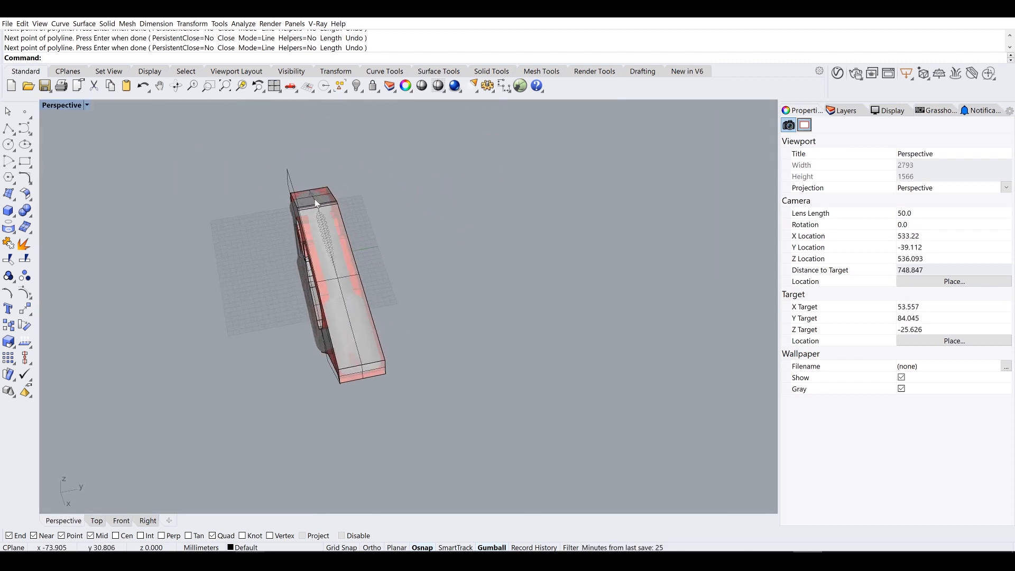
pyautogui.scroll(5, 316, 203)
pyautogui.click(285, 166)
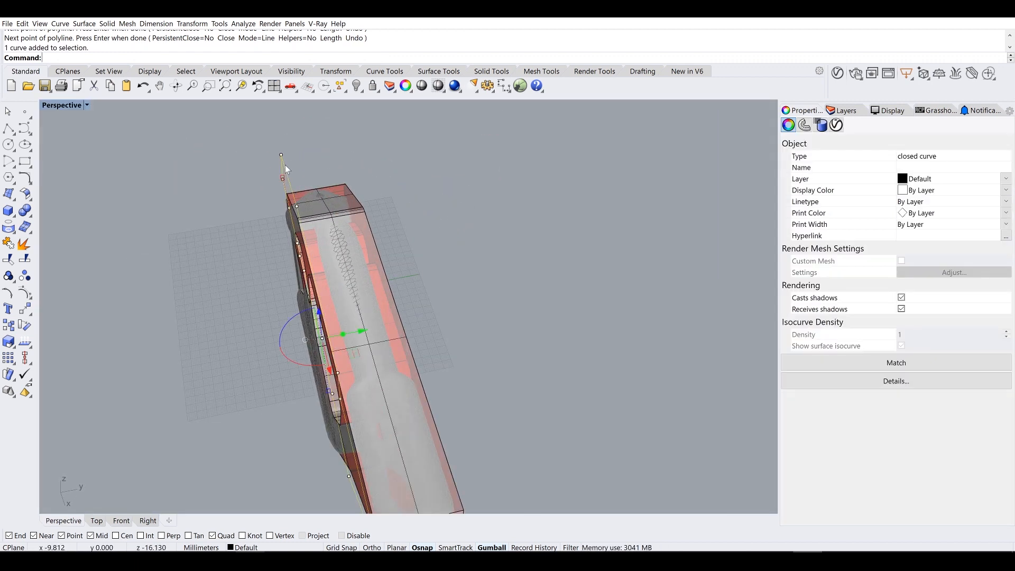
pyautogui.write('Ext')
pyautogui.press('BackSpace')
pyautogui.press('BackSpace')
pyautogui.press('BackSpace')
pyautogui.press('BackSpace')
pyautogui.write('PlanarSrf')
pyautogui.press('Return')
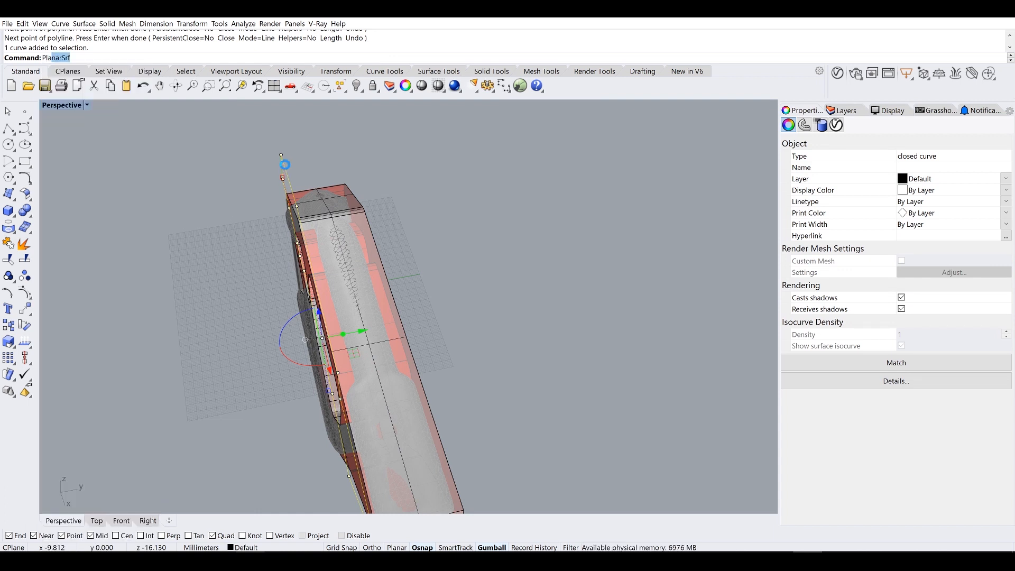
pyautogui.press('Delete')
# Step: Extrude the new planar surface 7.5 mm into the bracket as a solid with ExtrudeSrf
pyautogui.moveTo(277, 186); pyautogui.dragTo(299, 191, button='right')
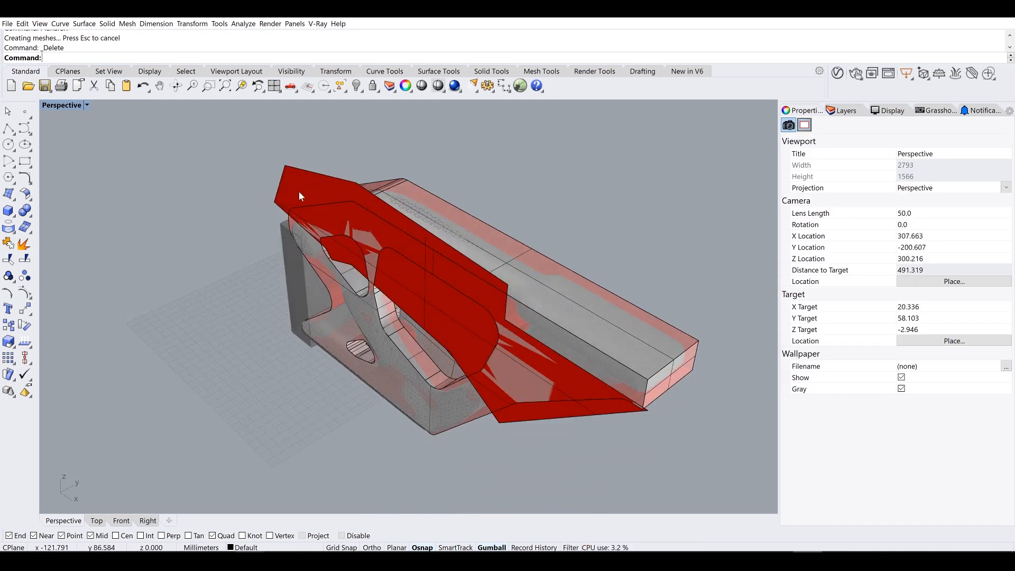
pyautogui.click(298, 192)
pyautogui.write('ExtrudeSrf')
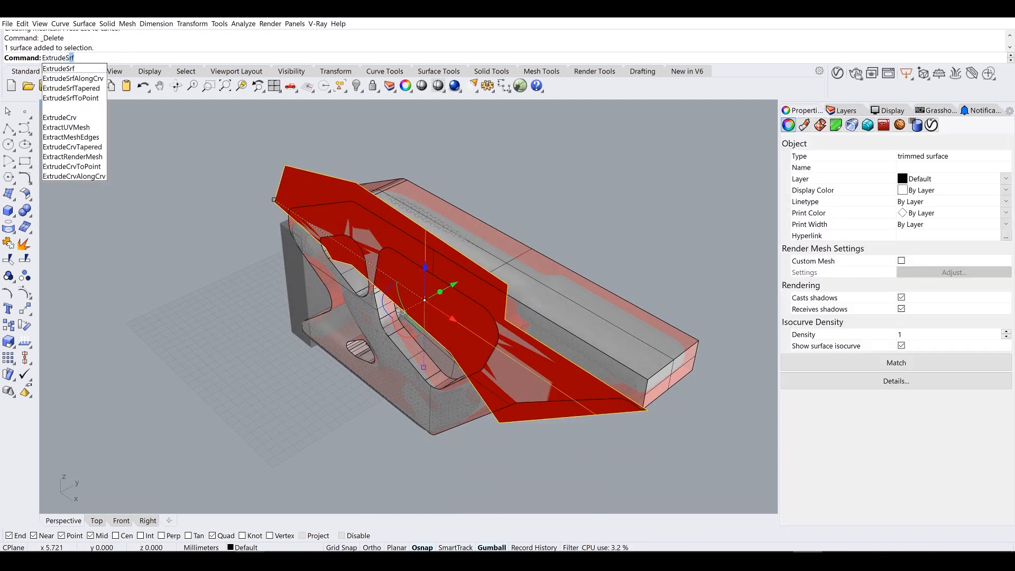
pyautogui.press('Return')
pyautogui.moveTo(368, 150); pyautogui.dragTo(288, 133, button='right')
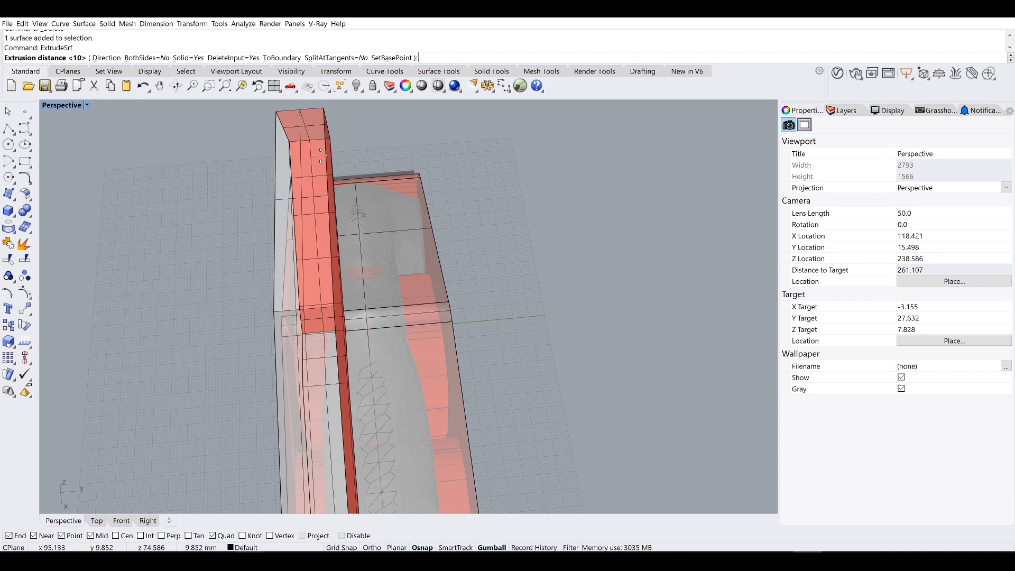
pyautogui.write('7.5')
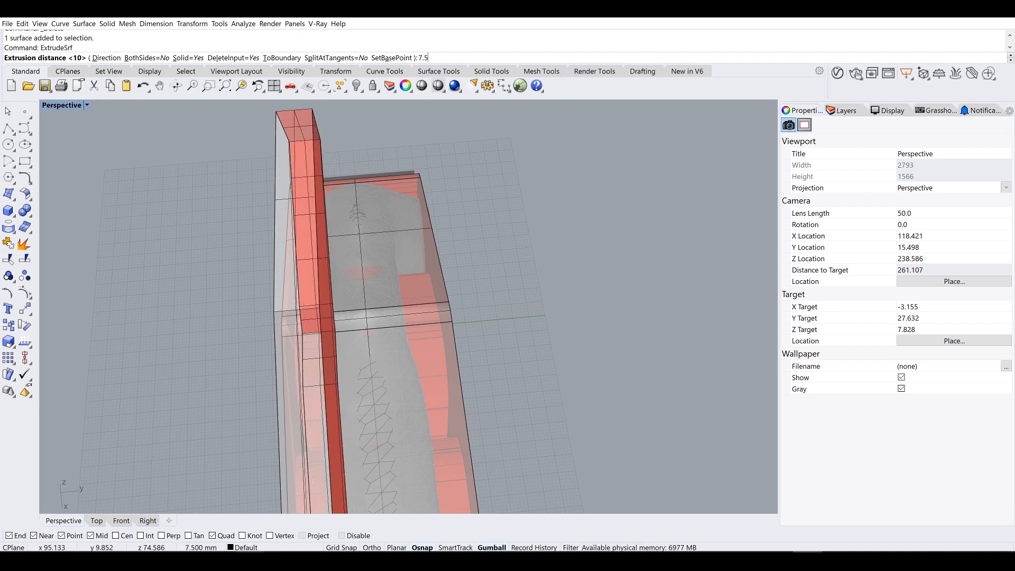
pyautogui.press('Return')
# Step: Mirror a copy of the extruded cutter solid across the bracket's lengthwise midplane
pyautogui.moveTo(311, 167); pyautogui.dragTo(463, 376, button='right')
pyautogui.click(487, 208)
pyautogui.scroll(-7, 516, 202)
pyautogui.press('Escape')
pyautogui.moveTo(462, 377); pyautogui.dragTo(414, 325, button='right')
pyautogui.click(408, 220)
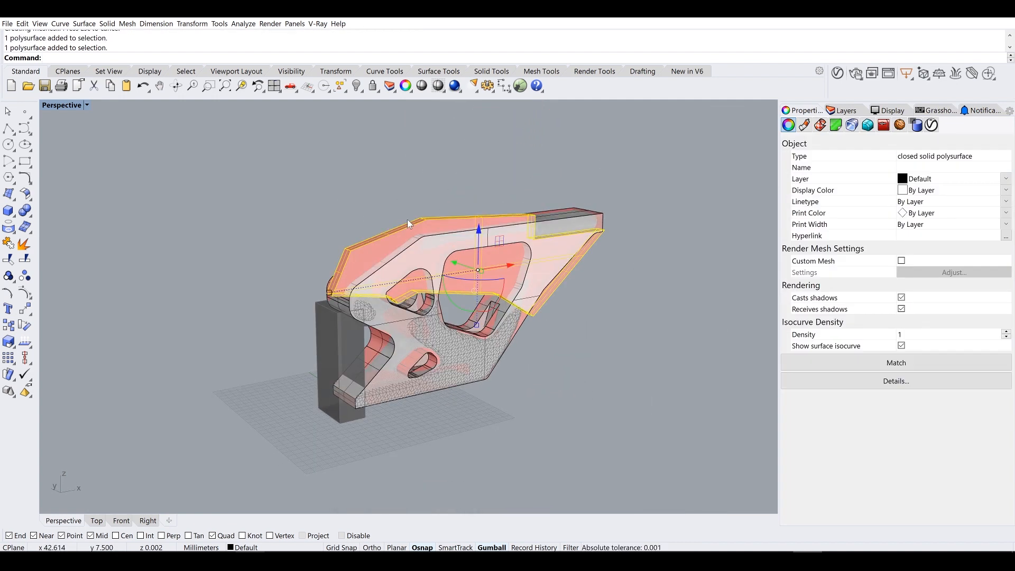
pyautogui.write('Mirror')
pyautogui.press('Return')
pyautogui.moveTo(410, 220); pyautogui.dragTo(391, 370, button='right')
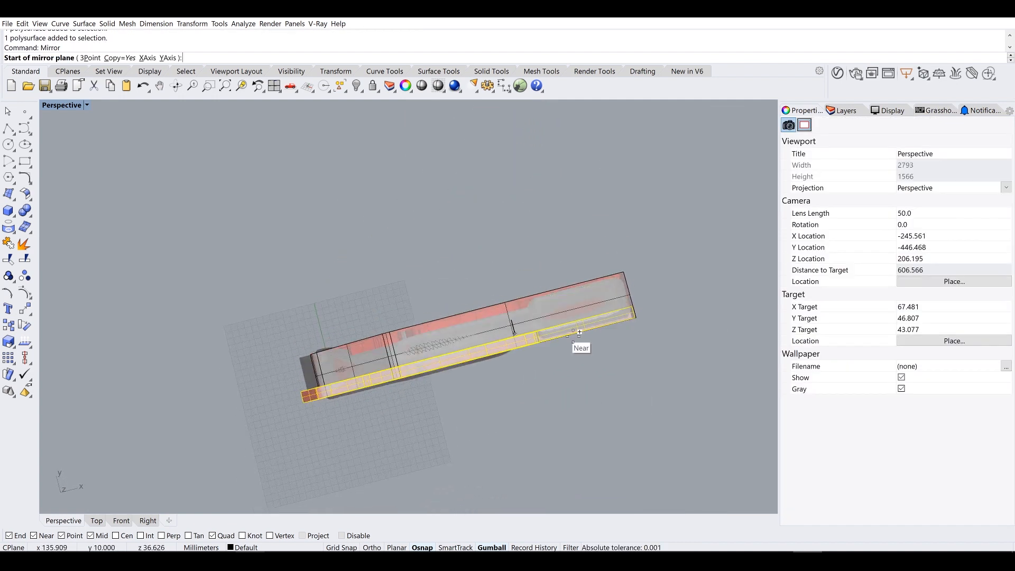
pyautogui.click(633, 291)
pyautogui.click(733, 264)
pyautogui.press('Escape')
# Step: Subtract both cutter solids from the bracket body with BooleanDifference and delete the cutters
pyautogui.moveTo(649, 340); pyautogui.dragTo(477, 312, button='right')
pyautogui.click(477, 312)
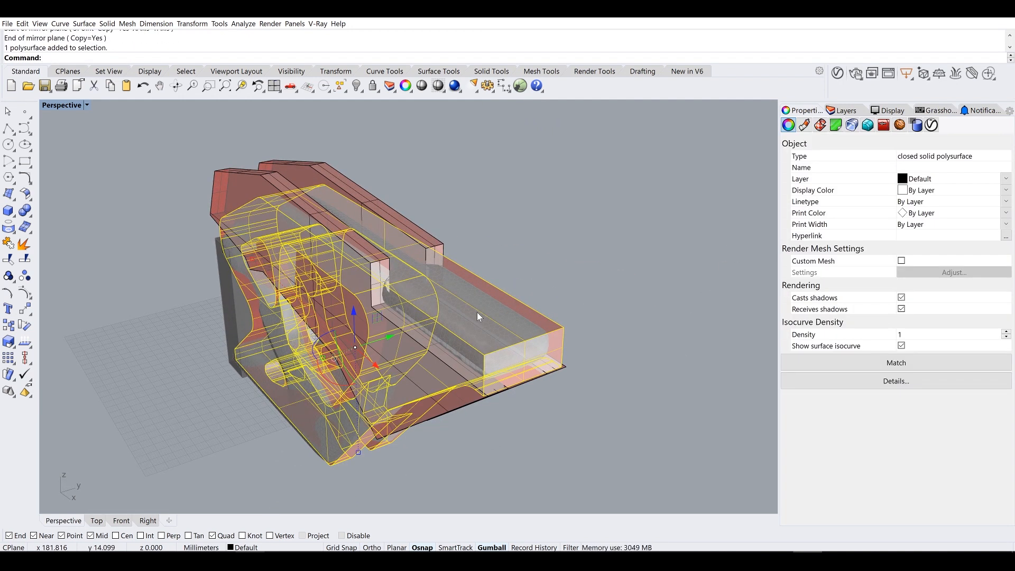
pyautogui.write('BooleanDifference')
pyautogui.press('Return')
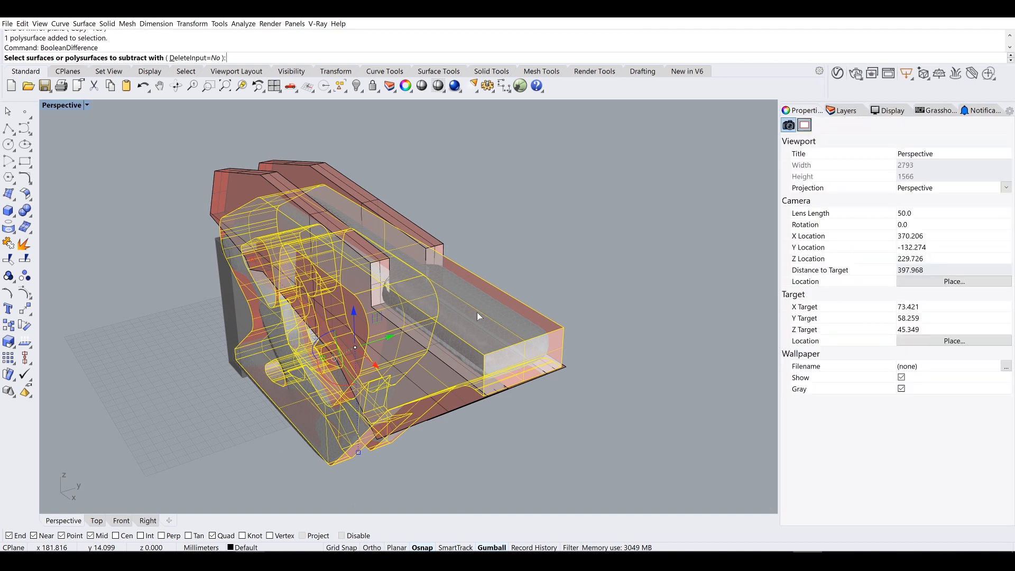
pyautogui.click(225, 178)
pyautogui.press('Return')
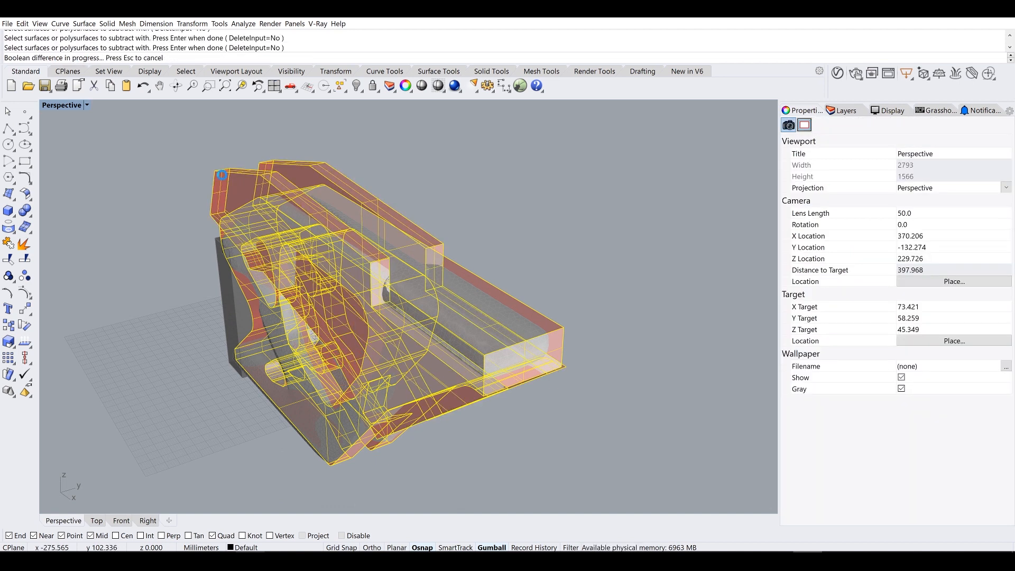
pyautogui.click(236, 180)
pyautogui.press('Delete')
# Step: Set the Perspective viewport to Shaded display
pyautogui.moveTo(301, 172); pyautogui.dragTo(279, 169, button='right')
pyautogui.click(66, 109)
pyautogui.click(82, 138)
pyautogui.moveTo(81, 137); pyautogui.dragTo(282, 205, button='right')
# Step: Examine the recessed cuts and the steps they leave around the bracket's openings
pyautogui.scroll(6, 538, 288)
pyautogui.keyDown('shift'); pyautogui.moveTo(538, 289); pyautogui.dragTo(479, 271, button='right'); pyautogui.keyUp('shift')
pyautogui.scroll(-3, 480, 271)
pyautogui.scroll(-4, 487, 264)
pyautogui.moveTo(410, 265); pyautogui.dragTo(394, 312, button='right')
pyautogui.scroll(6, 527, 268)
pyautogui.scroll(-4, 394, 312)
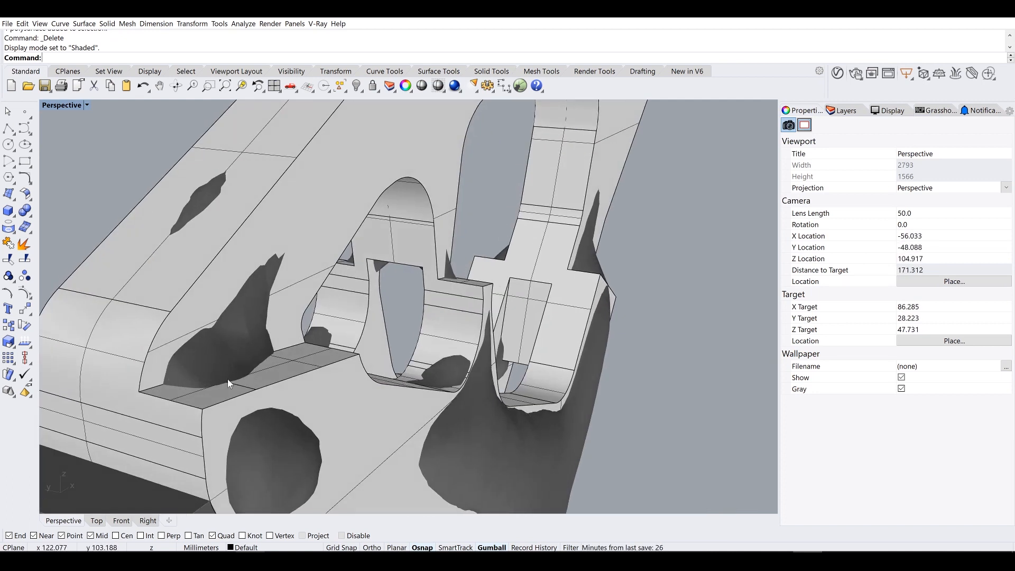
pyautogui.moveTo(387, 351); pyautogui.dragTo(337, 319, button='right')
pyautogui.scroll(2, 405, 316)
pyautogui.scroll(4, 269, 329)
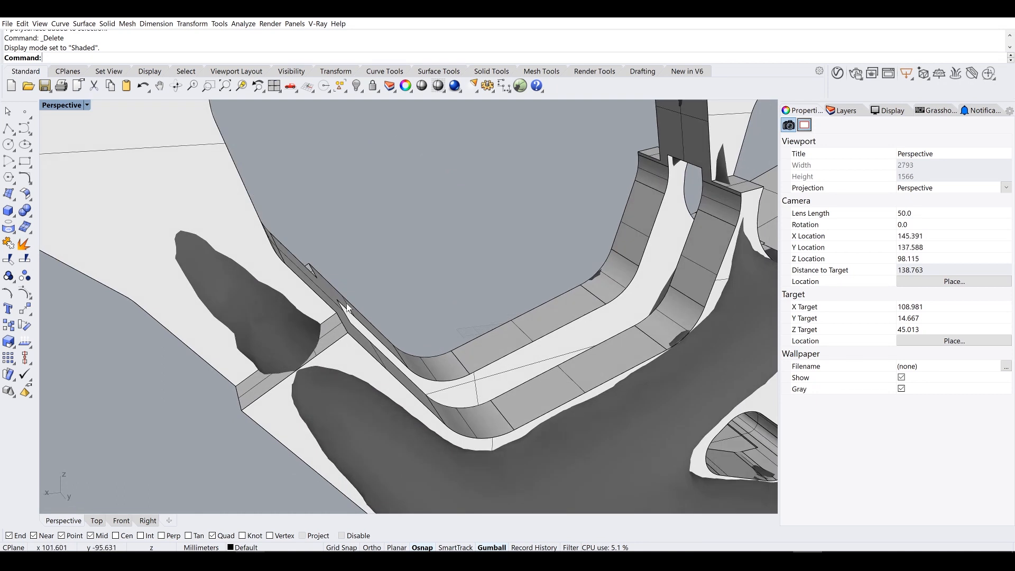
pyautogui.scroll(4, 337, 318)
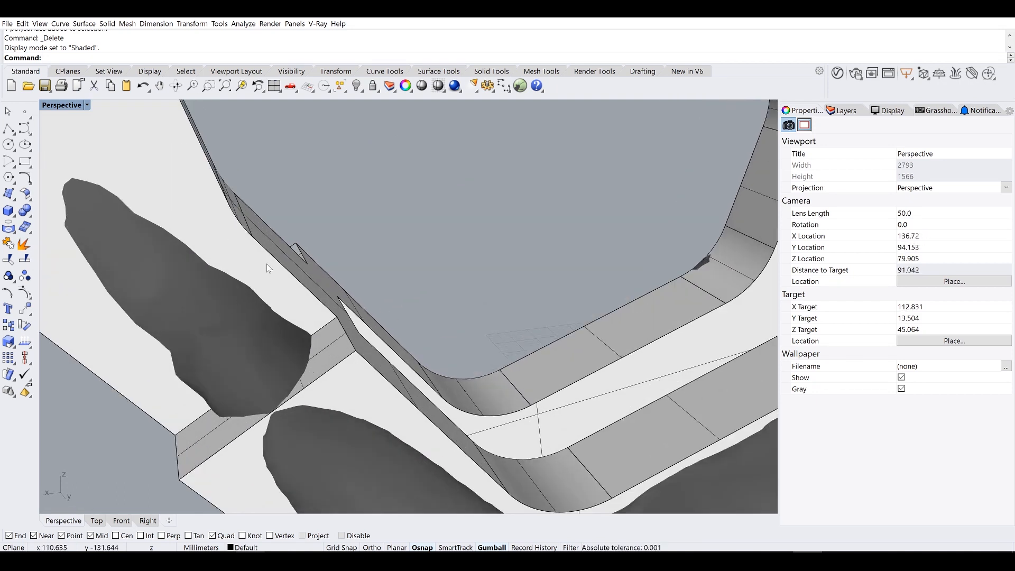
pyautogui.moveTo(271, 265); pyautogui.dragTo(300, 330, button='right')
pyautogui.scroll(6, 300, 332)
# Step: Move the bracket solid sideways so it stands clear of the dark reference mesh
pyautogui.click(300, 332)
pyautogui.scroll(-8, 302, 331)
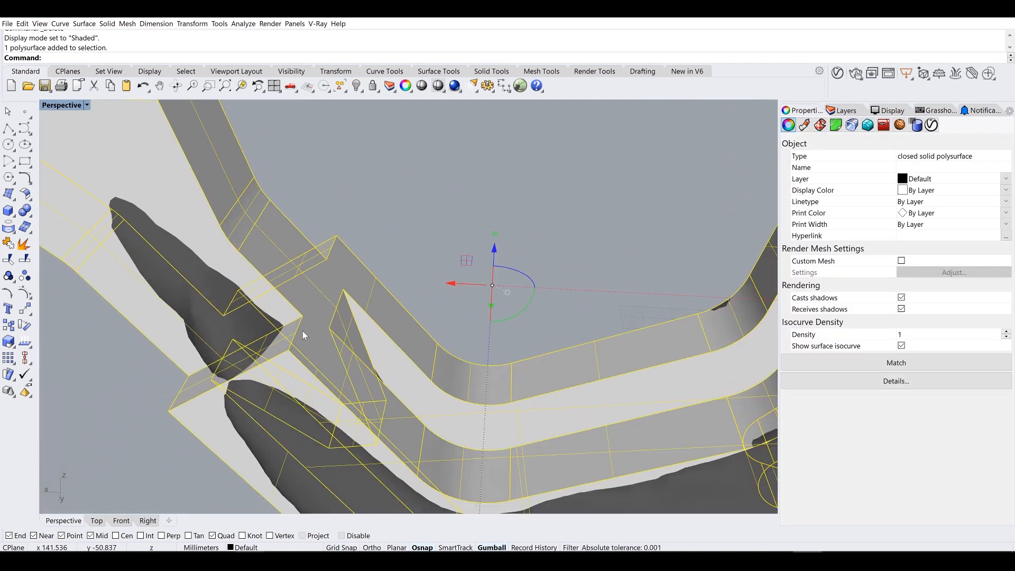
pyautogui.scroll(-5, 303, 331)
pyautogui.click(58, 106)
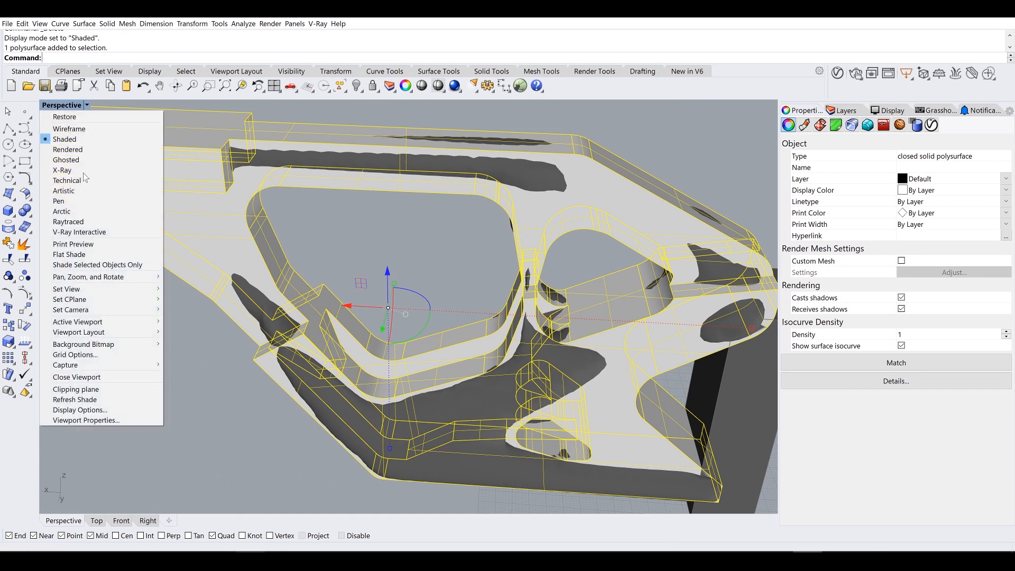
pyautogui.click(332, 245)
pyautogui.click(232, 197)
pyautogui.scroll(-8, 232, 229)
pyautogui.moveTo(233, 229); pyautogui.dragTo(421, 288, button='right')
pyautogui.click(515, 309)
pyautogui.click(427, 293)
pyautogui.moveTo(427, 293); pyautogui.dragTo(609, 401)
pyautogui.click(611, 405)
pyautogui.scroll(6, 462, 313)
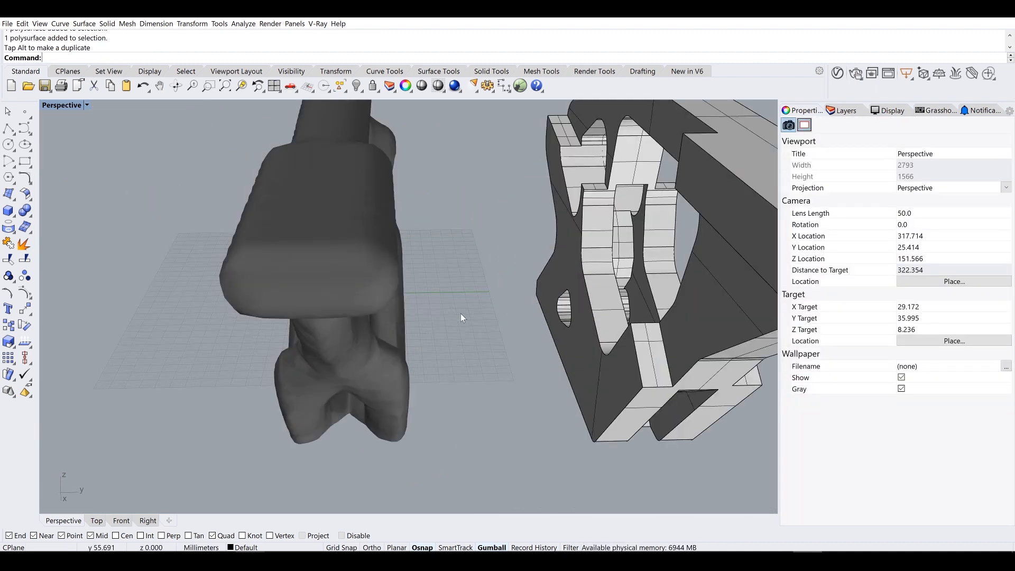
# Step: Turn on the solid edit points of the bracket around the stepped ledge beside the large opening
pyautogui.scroll(-6, 335, 275)
pyautogui.moveTo(274, 290); pyautogui.dragTo(284, 273, button='right')
pyautogui.scroll(6, 410, 256)
pyautogui.moveTo(410, 256); pyautogui.dragTo(336, 284, button='right')
pyautogui.scroll(6, 335, 284)
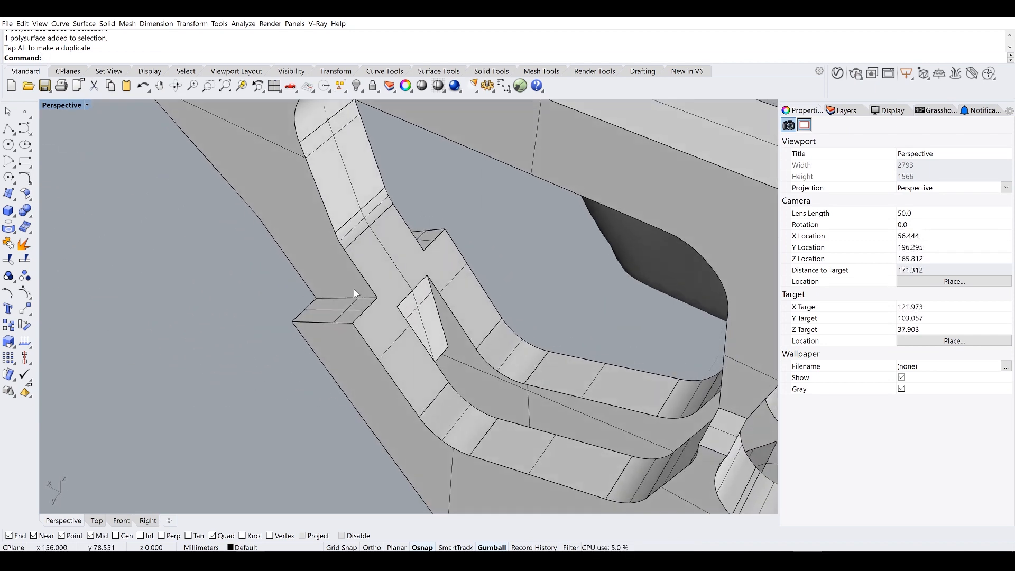
pyautogui.click(353, 288)
pyautogui.write('Sol')
pyautogui.press('Return')
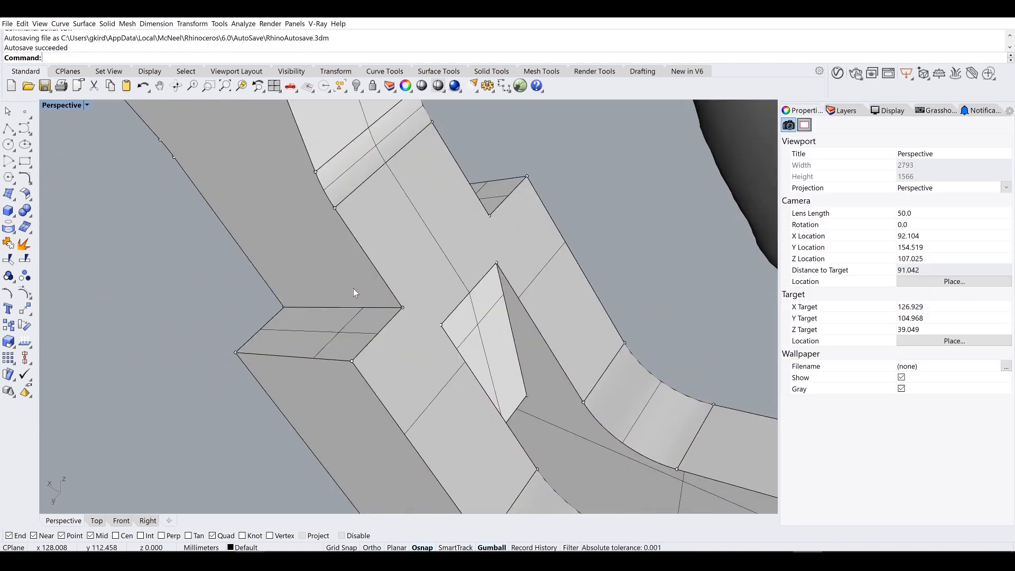
# Step: Try moving the two corner points of the ledge's outer edge along the sloping arm, and undo the move
pyautogui.click(284, 307)
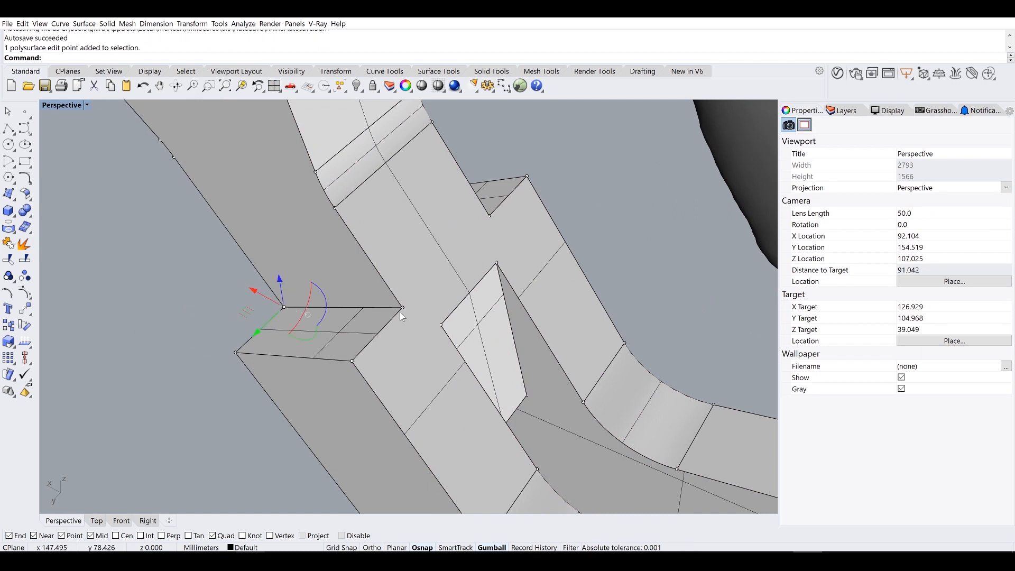
pyautogui.click(214, 296)
pyautogui.moveTo(382, 308); pyautogui.dragTo(323, 294, button='right')
pyautogui.click(287, 307)
pyautogui.keyDown('shift'); pyautogui.moveTo(318, 279); pyautogui.dragTo(320, 285); pyautogui.keyUp('shift')
pyautogui.moveTo(315, 295); pyautogui.dragTo(371, 270, button='right')
pyautogui.keyDown('shift'); pyautogui.moveTo(434, 307); pyautogui.dragTo(341, 234, button='right'); pyautogui.keyUp('shift')
pyautogui.moveTo(342, 234)
pyautogui.mouseDown(button='right')
pyautogui.moveTo(282, 267)
pyautogui.moveTo(328, 227)
pyautogui.mouseUp(button='right')
pyautogui.write('M')
pyautogui.press('Return')
pyautogui.click(314, 180)
pyautogui.click(347, 230)
pyautogui.moveTo(347, 231); pyautogui.dragTo(385, 197, button='right')
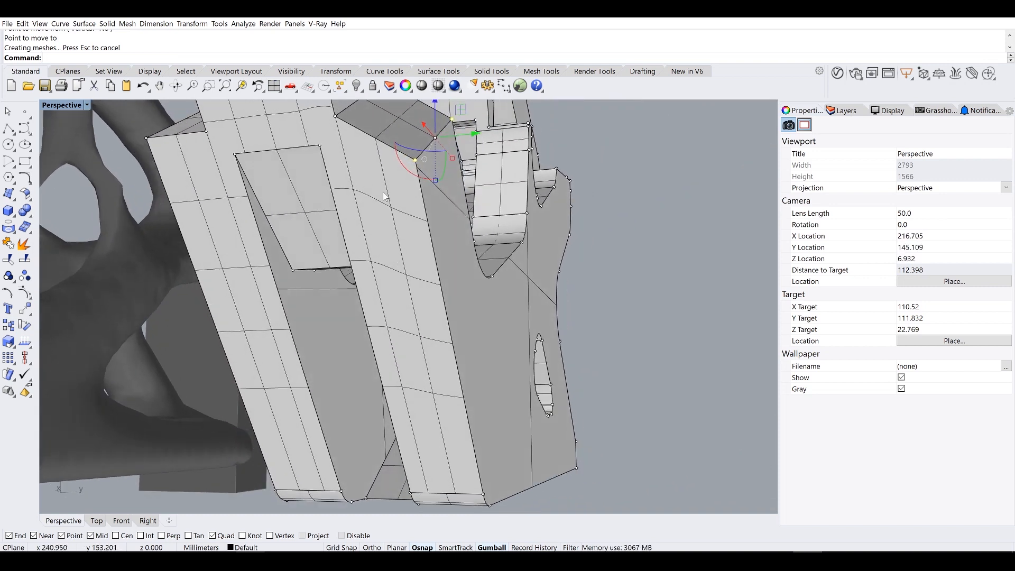
pyautogui.scroll(3, 391, 230)
pyautogui.scroll(-6, 385, 248)
pyautogui.hotkey('ctrl', 'z')
# Step: Remove the ledge's outer corner point from the selection and move the remaining inner corner point 5 mm along the arm's edge
pyautogui.moveTo(374, 259); pyautogui.dragTo(201, 338, button='right')
pyautogui.keyDown('ctrl'); pyautogui.click(192, 173); pyautogui.keyUp('ctrl')
pyautogui.scroll(2, 227, 156)
pyautogui.write('M')
pyautogui.press('Return')
pyautogui.click(286, 167)
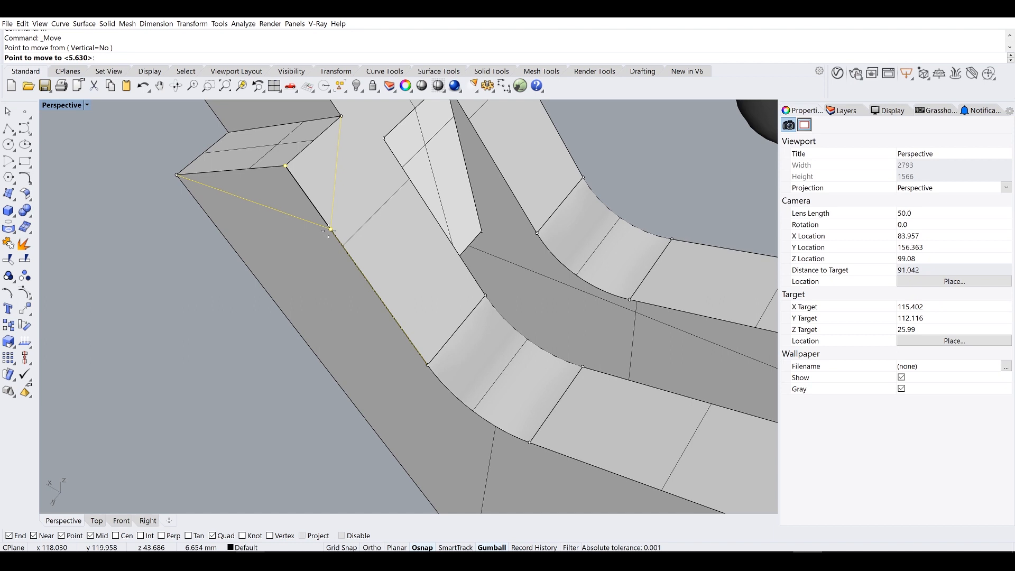
pyautogui.write('5')
pyautogui.press('Return')
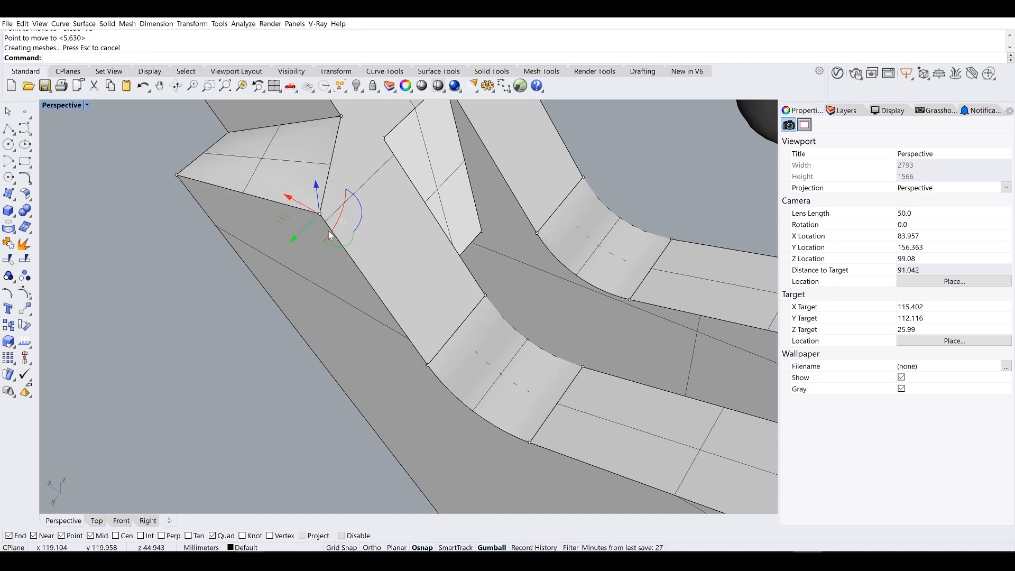
# Step: Move the outer corner point of the ledge's edge 5 mm down along the sloping arm's edge
pyautogui.click(176, 175)
pyautogui.write('m')
pyautogui.press('Return')
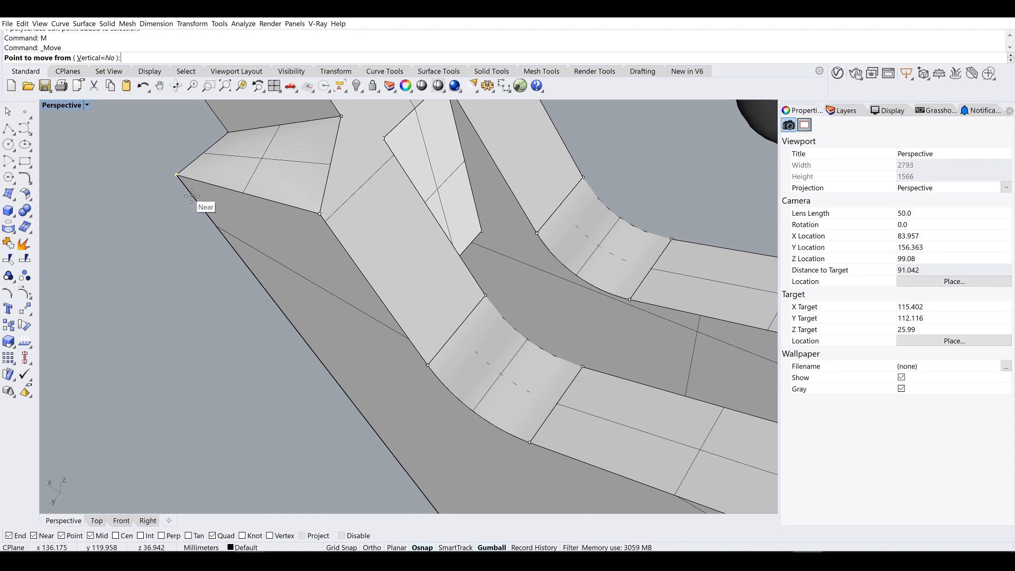
pyautogui.click(177, 175)
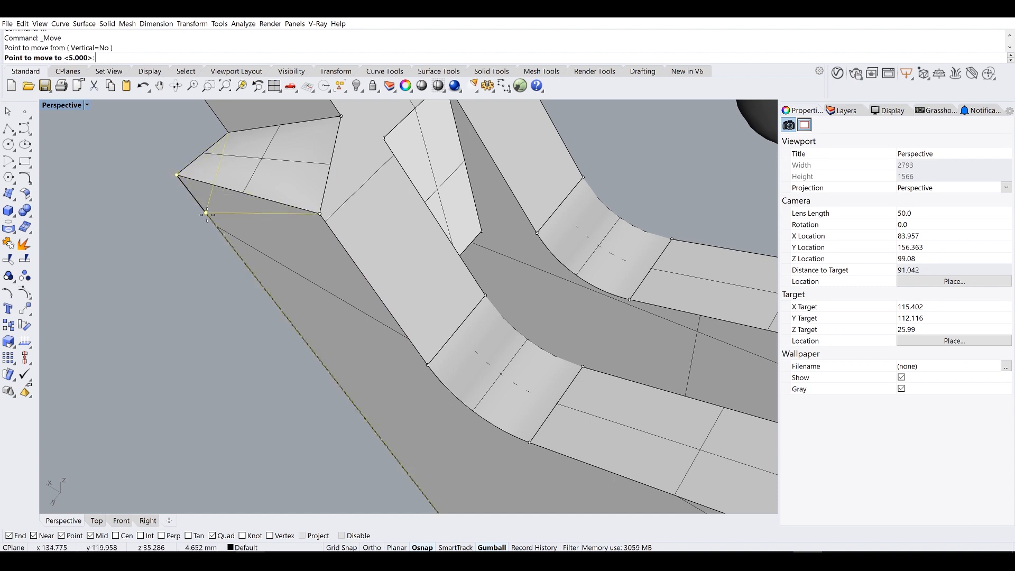
pyautogui.write('5')
pyautogui.press('Return')
pyautogui.click(208, 215)
# Step: On the opposite side of the bracket, move the ledge's inner corner point 5 mm along the sloping arm's edge
pyautogui.moveTo(169, 224); pyautogui.dragTo(276, 190, button='right')
pyautogui.moveTo(324, 195); pyautogui.dragTo(332, 192)
pyautogui.moveTo(332, 193); pyautogui.dragTo(402, 227, button='right')
pyautogui.write('M')
pyautogui.press('Return')
pyautogui.scroll(5, 500, 211)
pyautogui.click(491, 194)
pyautogui.click(468, 221)
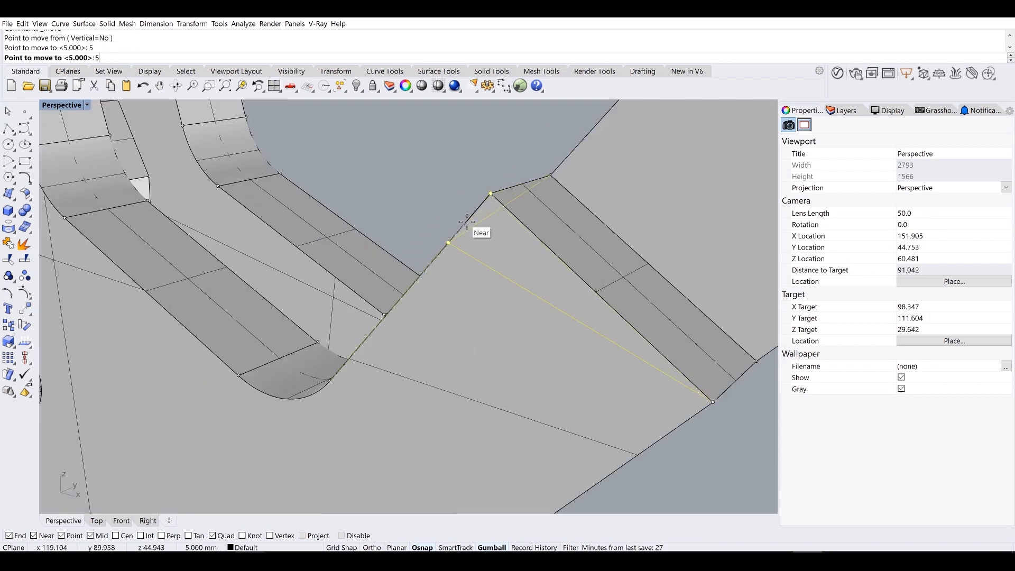
# Step: Move the opposite ledge's outer corner point 5 mm along the arm's outer edge to match the inner one
pyautogui.click(713, 402)
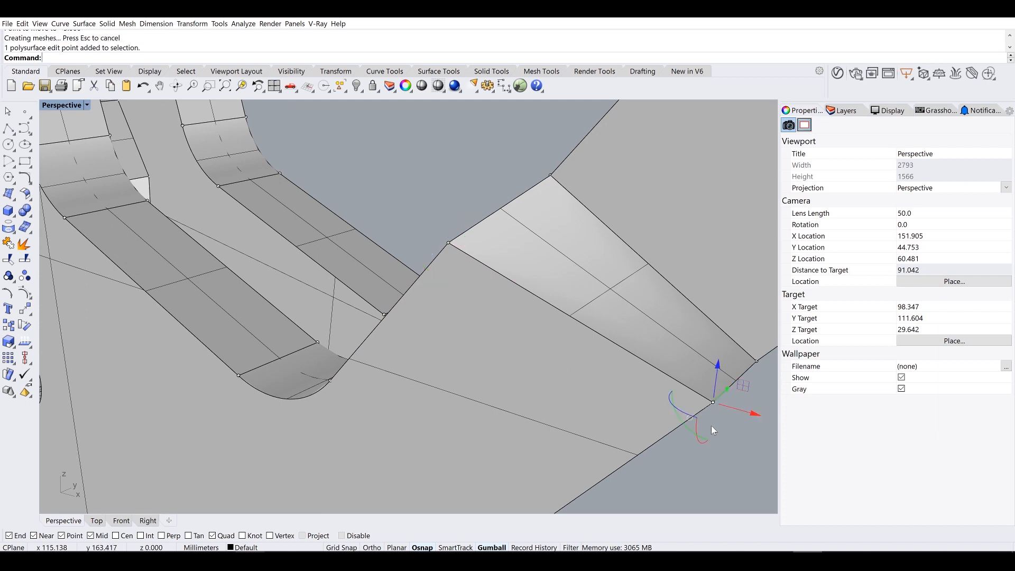
pyautogui.keyDown('shift'); pyautogui.moveTo(712, 425); pyautogui.dragTo(629, 338, button='right'); pyautogui.keyUp('shift')
pyautogui.press('Return')
pyautogui.click(591, 259)
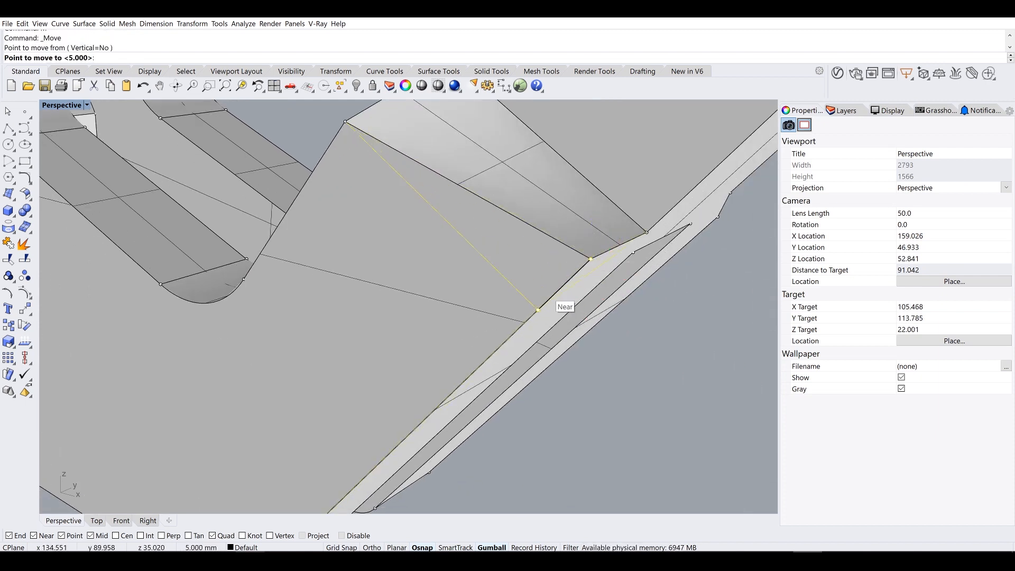
pyautogui.write('5')
pyautogui.press('Return')
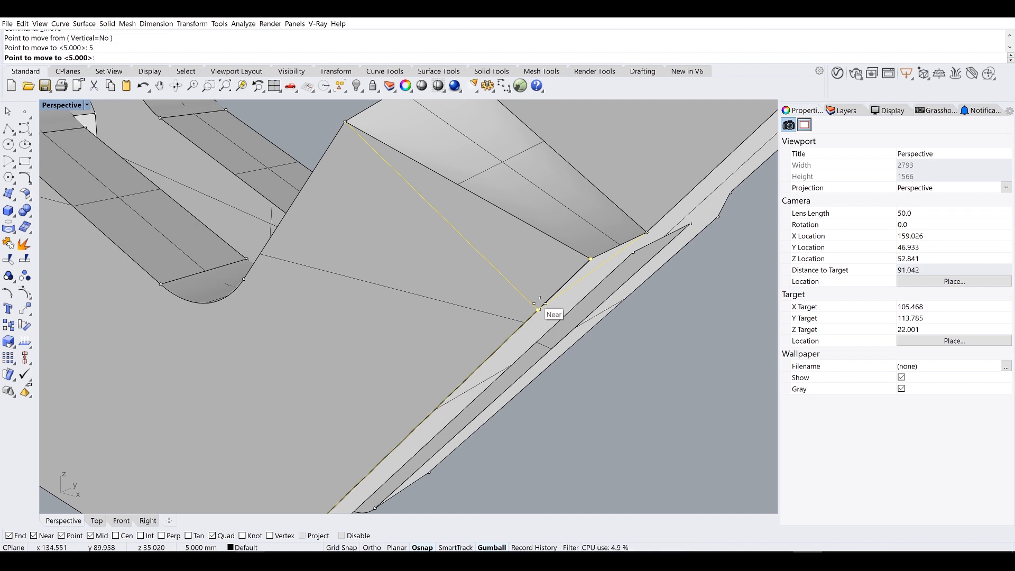
pyautogui.click(538, 310)
# Step: Inspect the reshaped ledges and the bracket's openings from several sides, comparing the whole solid with the reference mesh
pyautogui.moveTo(538, 306); pyautogui.dragTo(526, 275, button='right')
pyautogui.scroll(-8, 469, 228)
pyautogui.moveTo(468, 229); pyautogui.dragTo(317, 265, button='right')
pyautogui.scroll(8, 312, 256)
pyautogui.moveTo(414, 295); pyautogui.dragTo(485, 355, button='right')
pyautogui.scroll(-6, 483, 275)
pyautogui.scroll(5, 408, 305)
pyautogui.scroll(7, 318, 305)
pyautogui.scroll(-4, 367, 285)
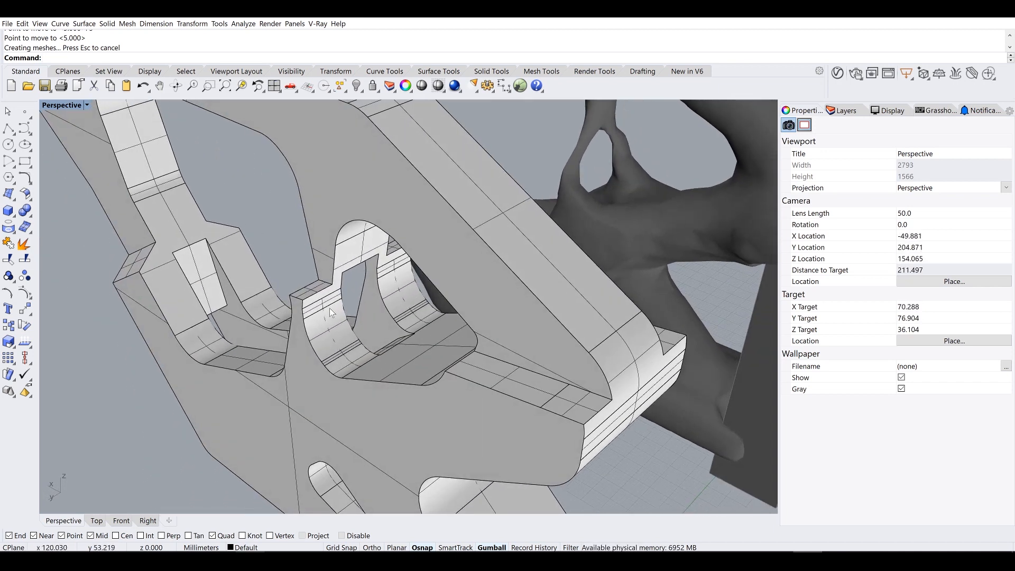
pyautogui.scroll(6, 312, 286)
pyautogui.scroll(-4, 336, 274)
pyautogui.moveTo(339, 278)
pyautogui.mouseDown(button='right')
pyautogui.moveTo(326, 275)
pyautogui.moveTo(355, 276)
pyautogui.moveTo(330, 273)
pyautogui.mouseUp(button='right')
pyautogui.keyDown('shift'); pyautogui.moveTo(330, 273); pyautogui.dragTo(437, 289, button='right'); pyautogui.keyUp('shift')
pyautogui.scroll(-4, 375, 280)
pyautogui.scroll(4, 375, 281)
pyautogui.scroll(-4, 436, 288)
pyautogui.keyDown('shift'); pyautogui.moveTo(334, 262); pyautogui.dragTo(439, 271, button='right'); pyautogui.keyUp('shift')
pyautogui.scroll(-4, 439, 271)
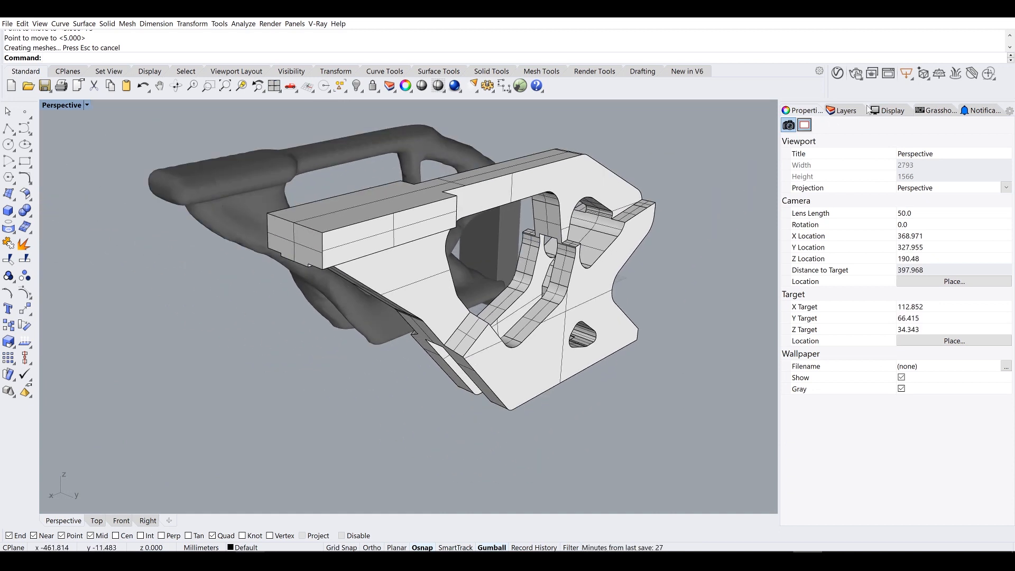
# Step: Unlock the locked reference objects beside the bracket solid
pyautogui.click(849, 112)
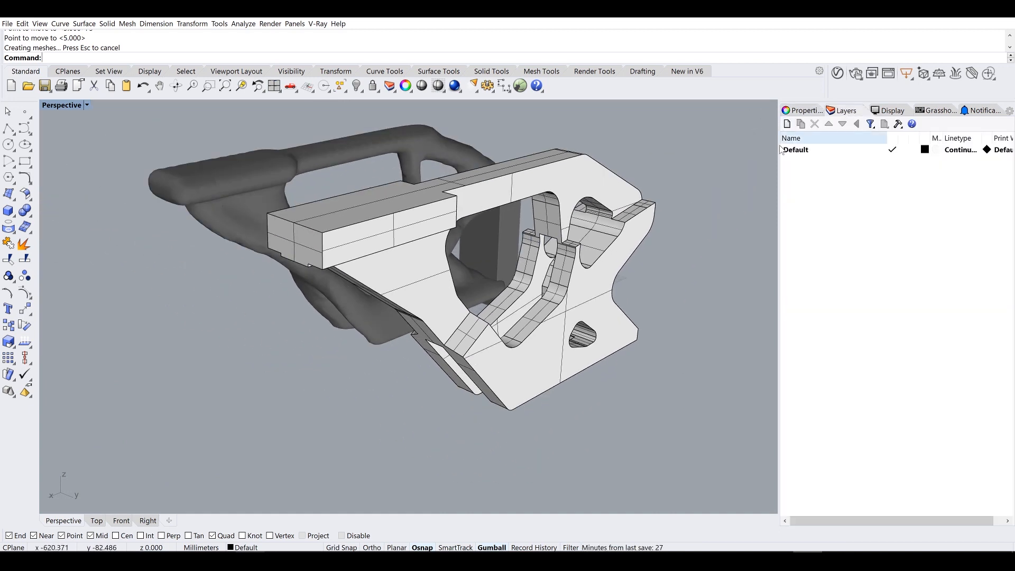
pyautogui.moveTo(417, 208); pyautogui.dragTo(453, 207, button='right')
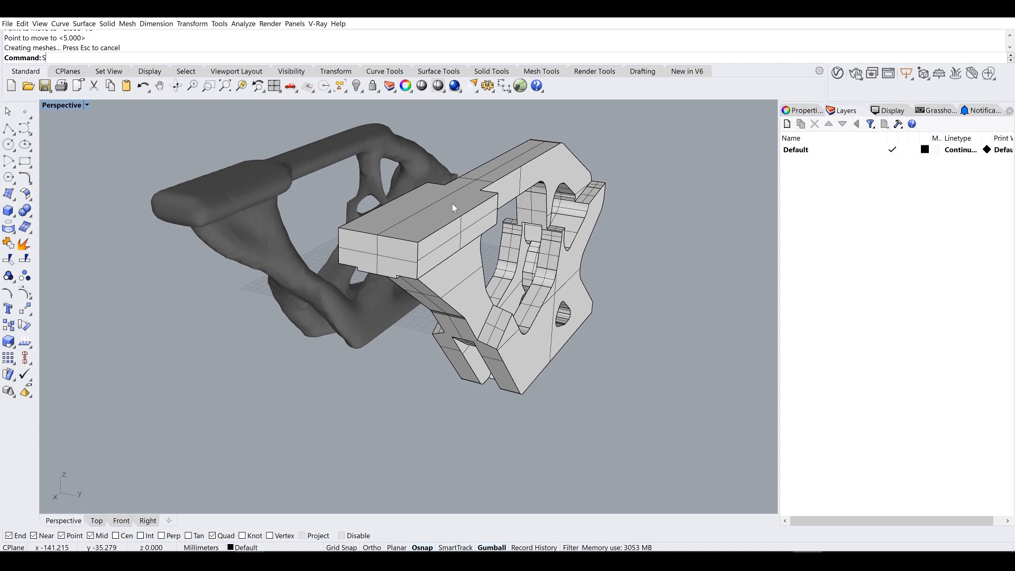
pyautogui.write('Unlock')
pyautogui.press('Return')
pyautogui.click(253, 187)
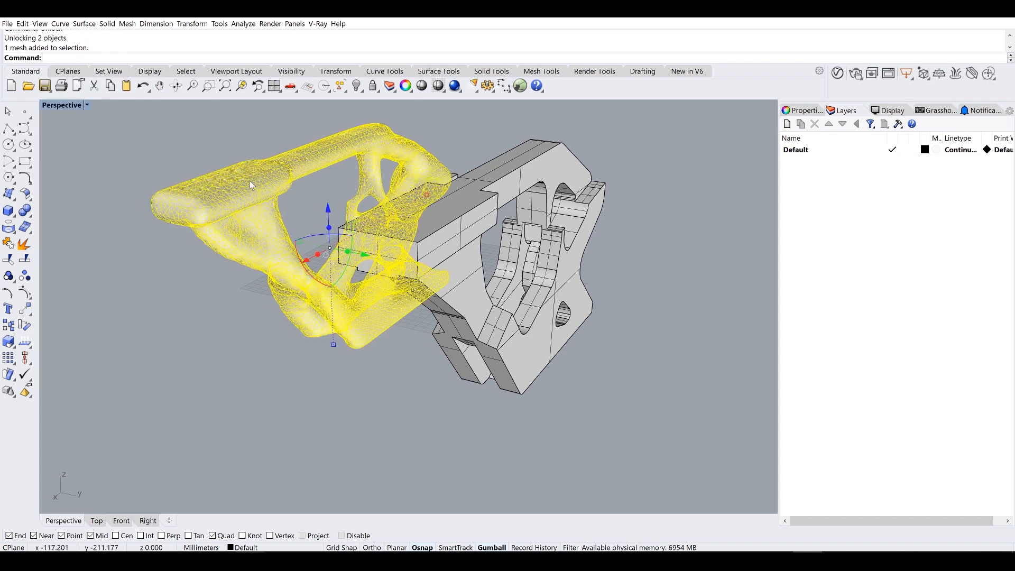
pyautogui.rightClick(248, 180)
# Step: Delete the upright block extrusion at the end of the reference mesh and hide the mesh
pyautogui.moveTo(499, 157); pyautogui.dragTo(439, 160, button='right')
pyautogui.click(470, 148)
pyautogui.rightClick(473, 152)
pyautogui.click(479, 158)
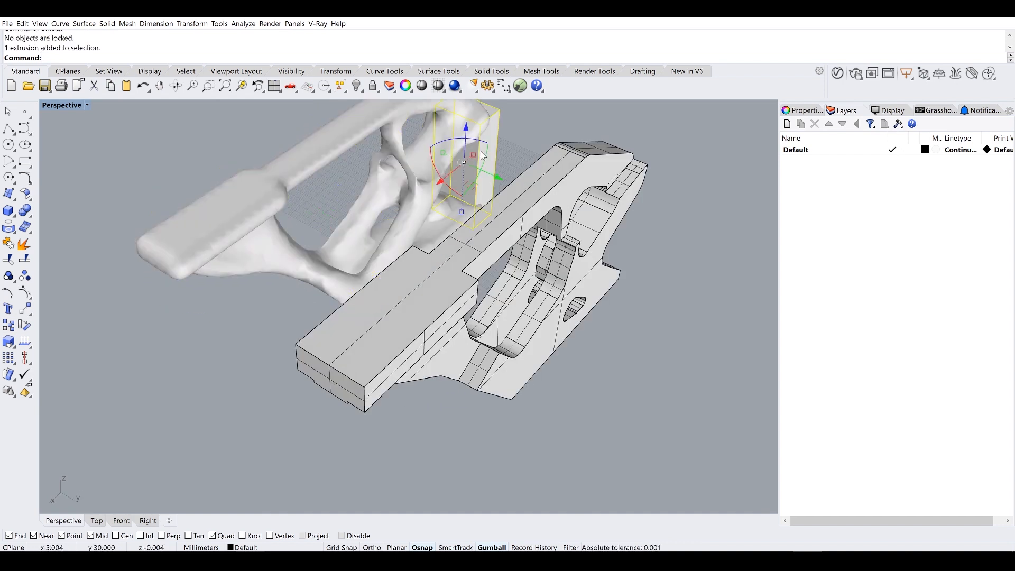
pyautogui.press('Delete')
pyautogui.click(403, 145)
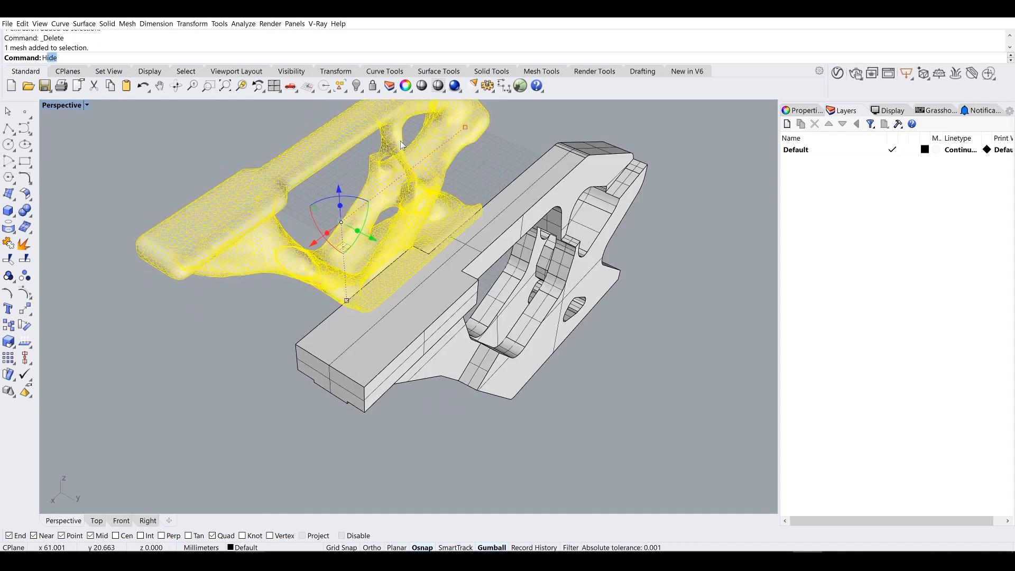
pyautogui.press('Return')
# Step: Try a 2 mm edge fillet on the inner vertical edge of the bracket's top beam step, and undo it
pyautogui.moveTo(403, 143); pyautogui.dragTo(391, 201, button='right')
pyautogui.scroll(5, 370, 188)
pyautogui.press('Up')
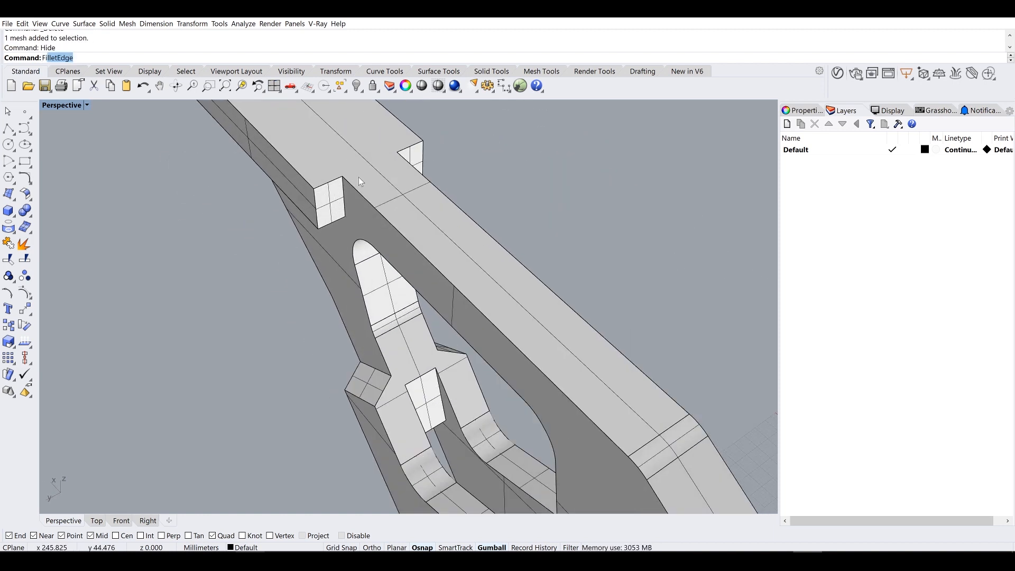
pyautogui.press('Return')
pyautogui.scroll(3, 360, 185)
pyautogui.click(343, 197)
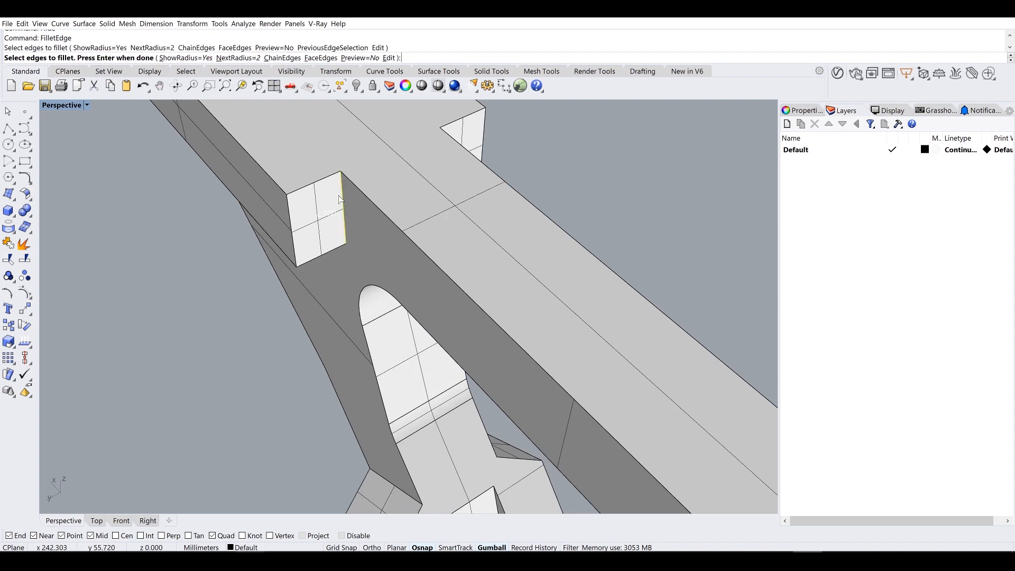
pyautogui.scroll(1, 439, 176)
pyautogui.moveTo(438, 176); pyautogui.dragTo(389, 182, button='right')
pyautogui.press('Return')
pyautogui.hotkey('ctrl', 'z')
# Step: Try 5 mm fillets on the inner and outer vertical edges of the top beam's step, and undo them
pyautogui.press('Return')
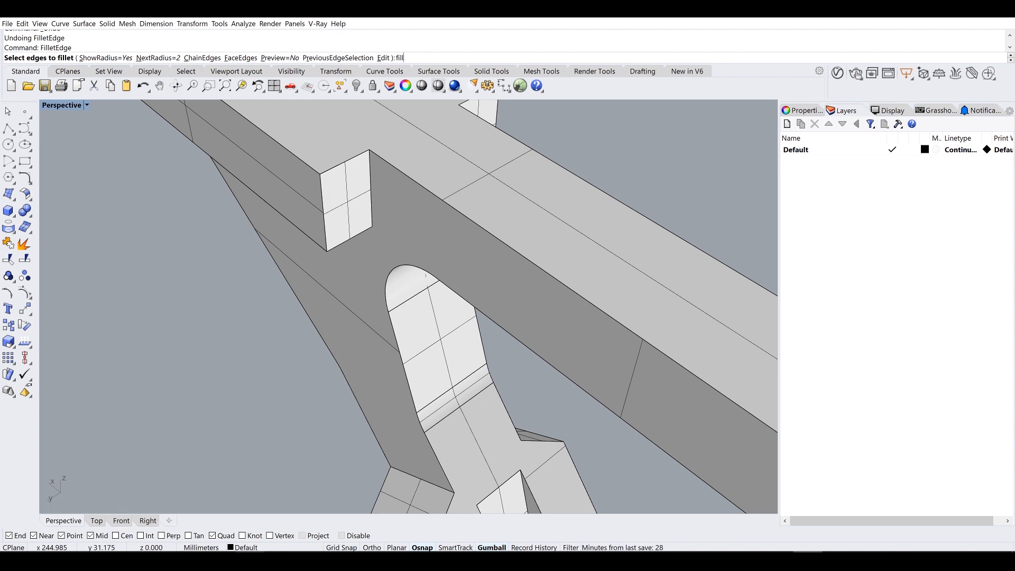
pyautogui.click(170, 58)
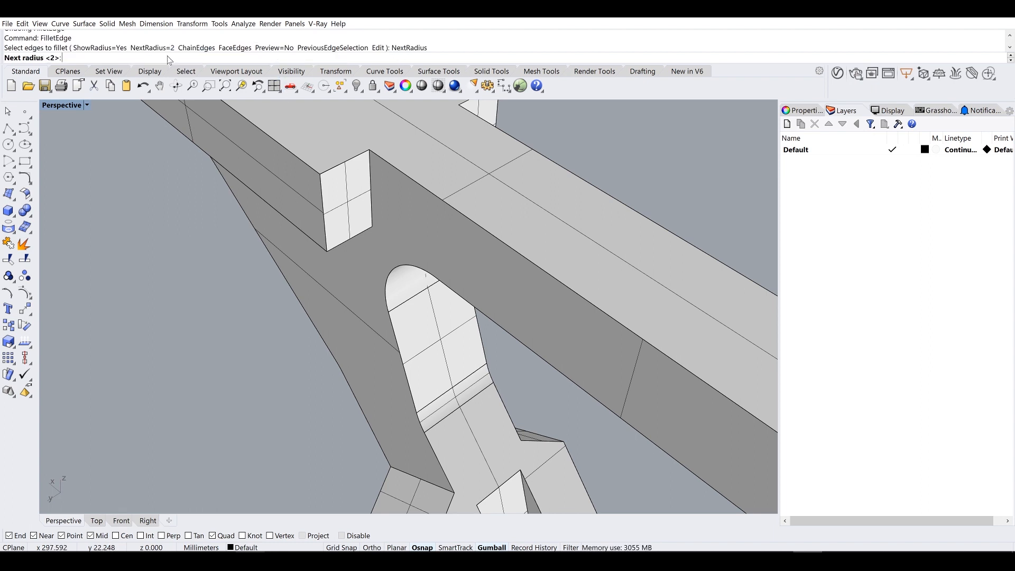
pyautogui.write('5')
pyautogui.press('Return')
pyautogui.click(366, 195)
pyautogui.click(322, 194)
pyautogui.press('Return')
pyautogui.press('Return')
pyautogui.hotkey('ctrl', 'z')
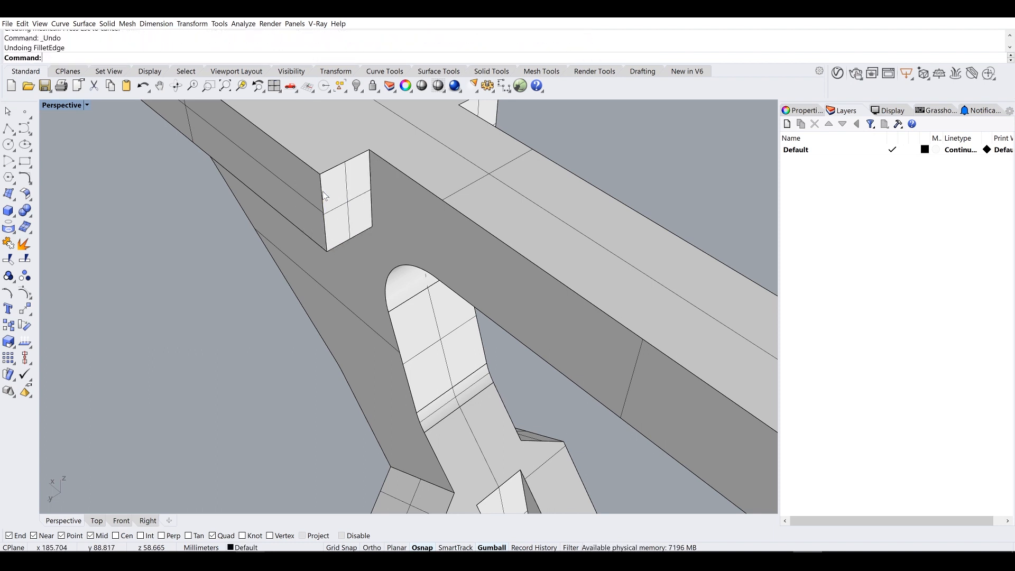
# Step: Try 4 mm fillets on both vertical edges of the top beam's step, and undo them
pyautogui.press('Return')
pyautogui.write('4')
pyautogui.press('Return')
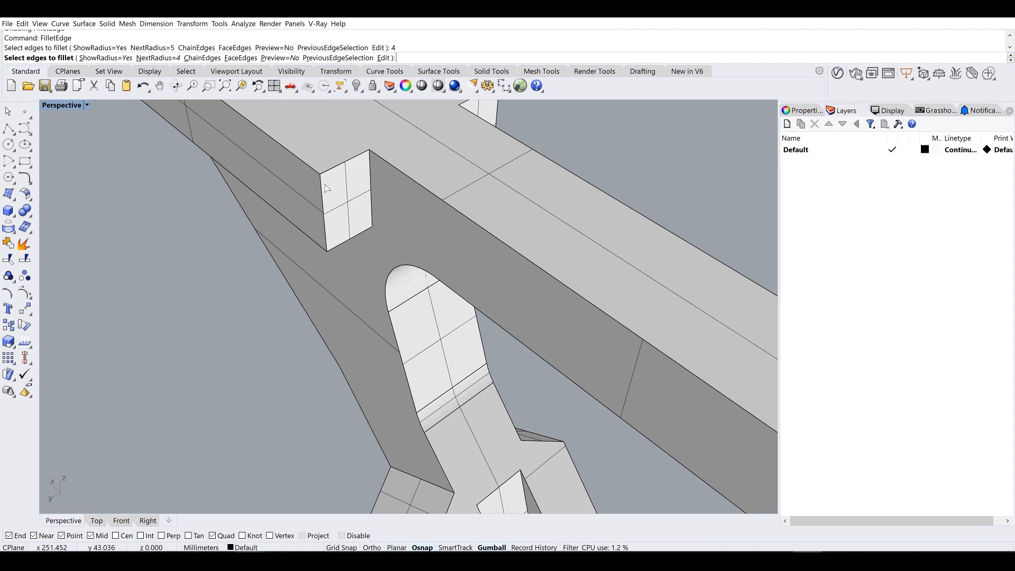
pyautogui.click(325, 191)
pyautogui.click(347, 210)
pyautogui.click(326, 204)
pyautogui.press('Return')
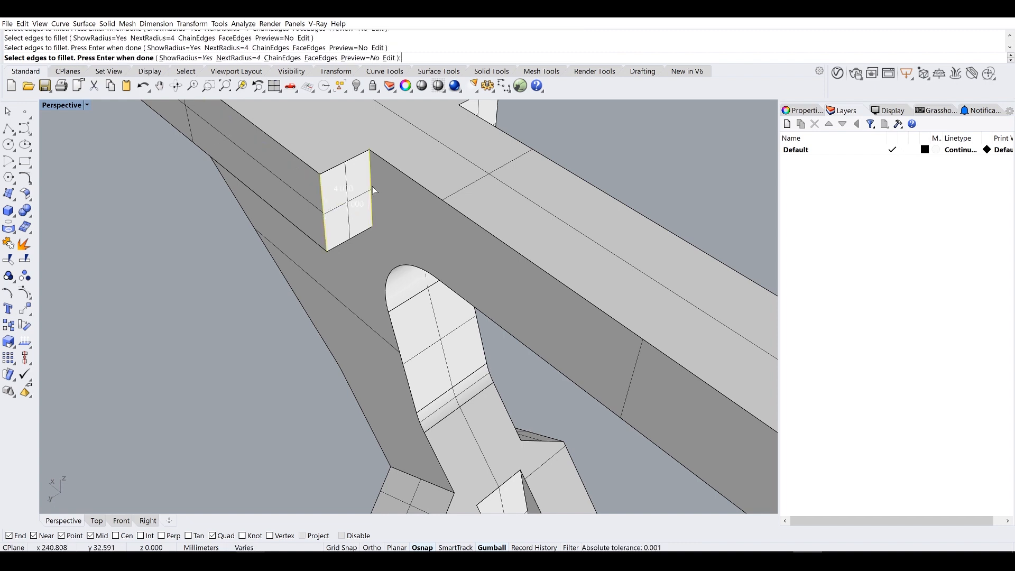
pyautogui.press('Return')
pyautogui.hotkey('ctrl', 'z')
# Step: Fillet the inner and outer vertical edges of the top beam's step with a 3 mm radius
pyautogui.press('Return')
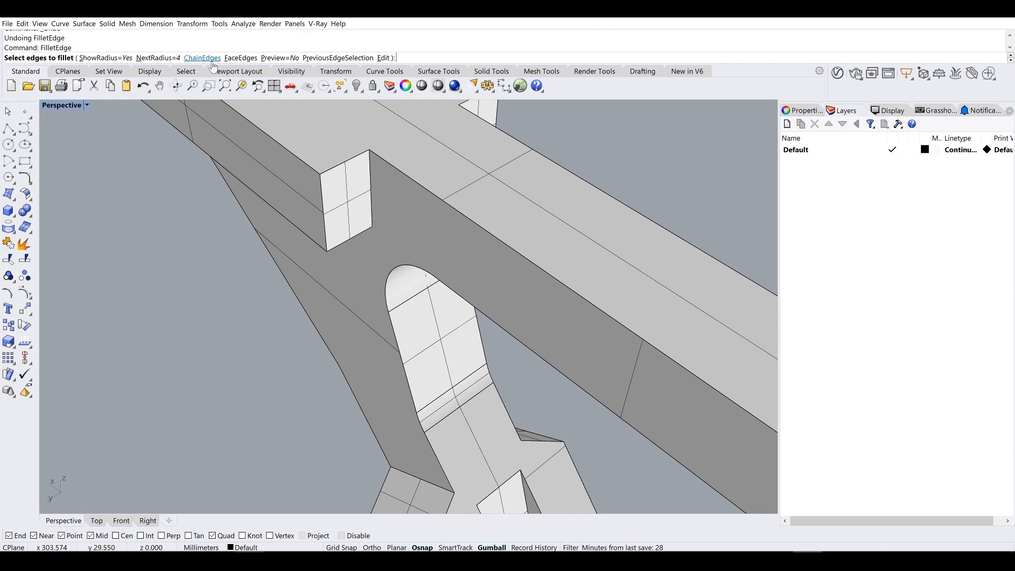
pyautogui.click(169, 57)
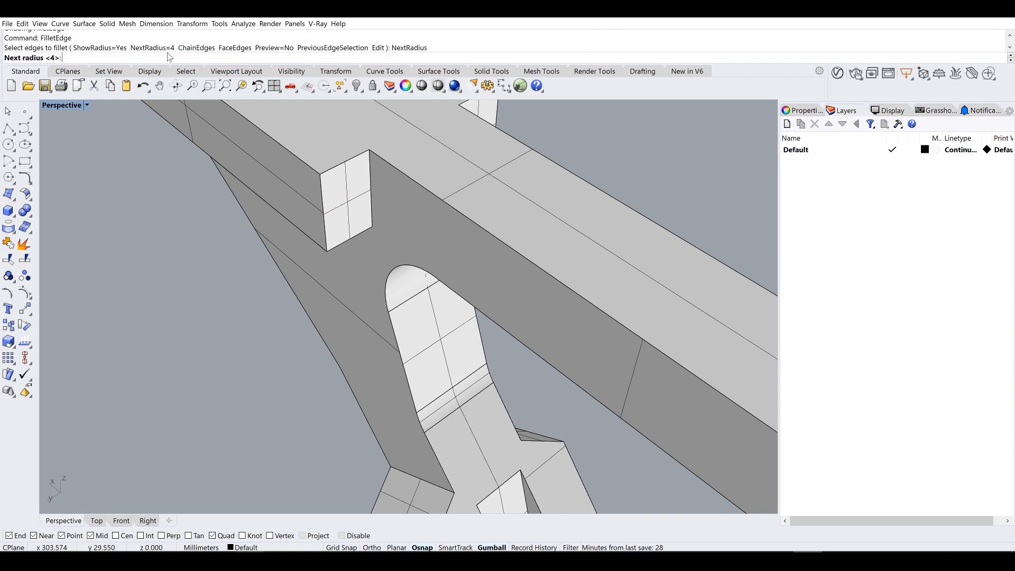
pyautogui.click(372, 175)
pyautogui.press('Return')
pyautogui.press('Return')
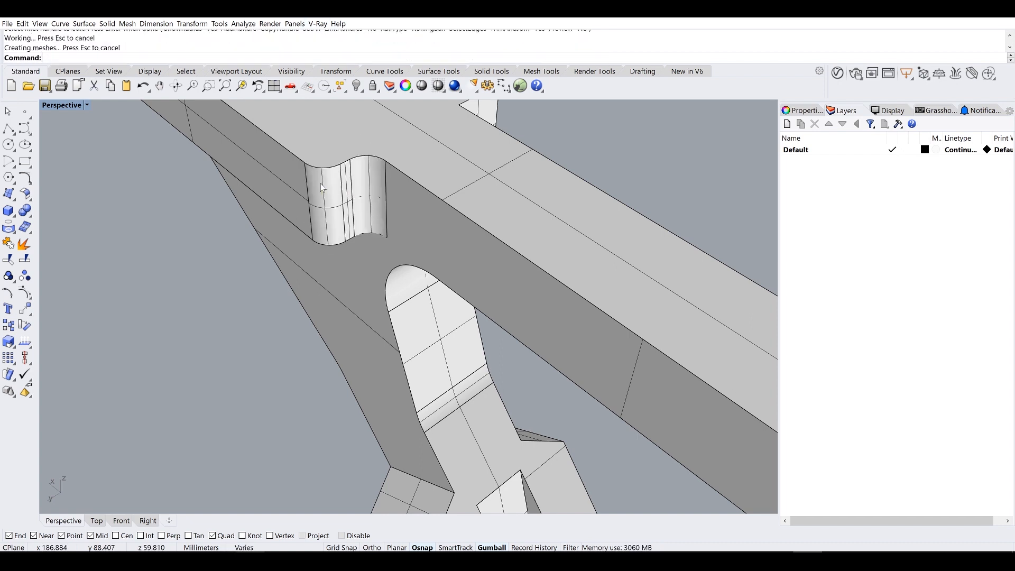
# Step: Fillet the vertical edges of the matching step on the other side of the top beam with a 3 mm radius
pyautogui.moveTo(374, 191); pyautogui.dragTo(345, 148, button='right')
pyautogui.press('Return')
pyautogui.click(363, 150)
pyautogui.press('Return')
pyautogui.press('Return')
# Step: Round the two vertical corner edges at the free end of the wide beam with 3 mm fillets
pyautogui.moveTo(410, 154); pyautogui.dragTo(488, 312, button='right')
pyautogui.press('Return')
pyautogui.click(480, 373)
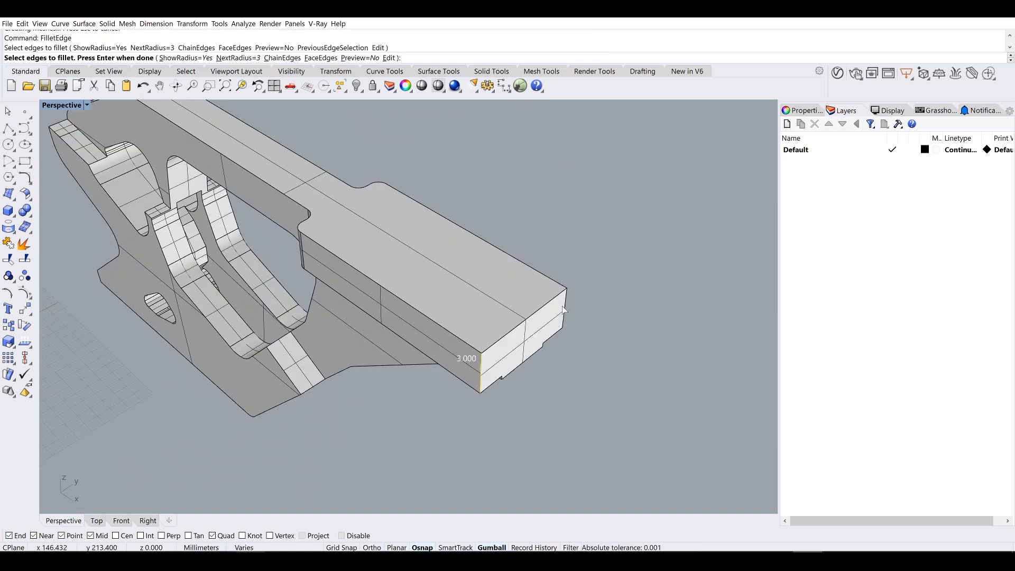
pyautogui.press('Return')
pyautogui.press('Return')
# Step: Try a 3 mm fillet on the inner corner where a small ledge meets the central upright wall
pyautogui.moveTo(549, 358); pyautogui.dragTo(592, 324, button='right')
pyautogui.scroll(-6, 457, 217)
pyautogui.scroll(6, 405, 252)
pyautogui.moveTo(405, 251); pyautogui.dragTo(408, 280, button='right')
pyautogui.scroll(4, 291, 293)
pyautogui.moveTo(290, 295); pyautogui.dragTo(320, 289, button='right')
pyautogui.press('Return')
pyautogui.click(428, 276)
pyautogui.press('Return')
pyautogui.press('Return')
# Step: Try the same 3 mm fillet on the inner corner of the small ledge on the other side of the upright wall
pyautogui.moveTo(428, 276); pyautogui.dragTo(353, 253, button='right')
pyautogui.scroll(2, 354, 253)
pyautogui.moveTo(389, 204); pyautogui.dragTo(419, 255, button='right')
pyautogui.press('Return')
pyautogui.click(421, 258)
pyautogui.press('Return')
pyautogui.press('Return')
# Step: Try a 3 mm fillet on the outer edge of the small ledge, and undo it
pyautogui.press('Return')
pyautogui.click(520, 310)
pyautogui.press('Return')
pyautogui.press('Return')
pyautogui.moveTo(491, 305); pyautogui.dragTo(496, 290, button='right')
pyautogui.hotkey('ctrl', 'z')
# Step: Try filleting the outer edge of the small ledge with the radius reduced to 1 mm
pyautogui.moveTo(582, 265); pyautogui.dragTo(320, 249, button='right')
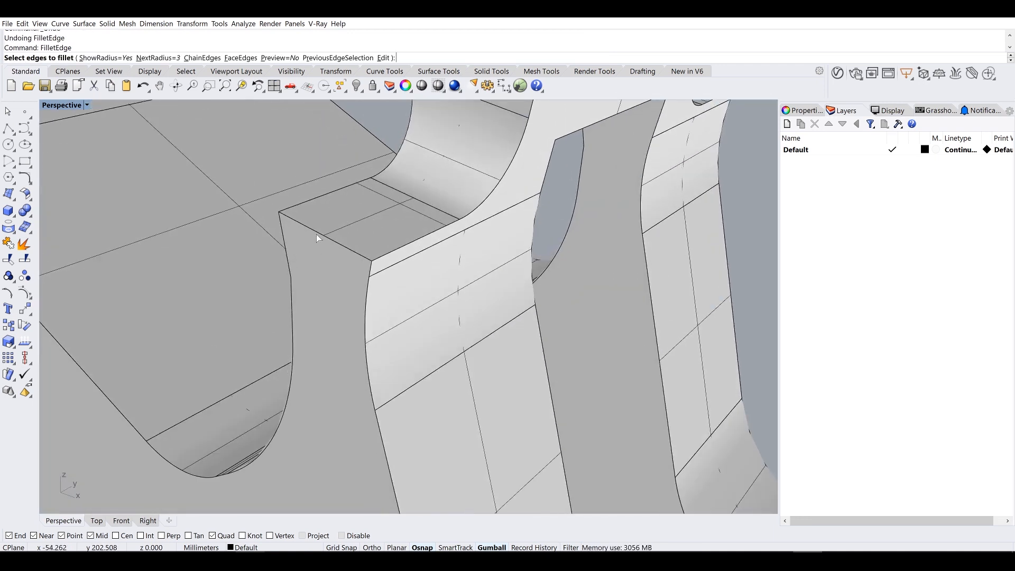
pyautogui.click(167, 60)
pyautogui.write('1')
pyautogui.press('Return')
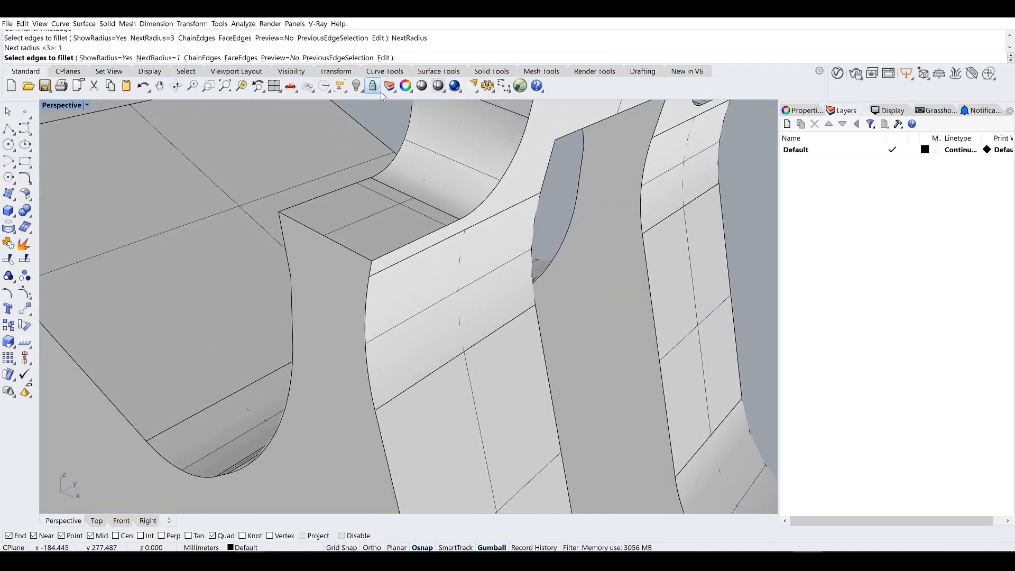
pyautogui.click(347, 251)
pyautogui.press('Return')
pyautogui.press('Return')
pyautogui.scroll(-4, 351, 249)
# Step: Undo the last three edge fillets around the small ledges
pyautogui.moveTo(353, 249); pyautogui.dragTo(364, 202, button='right')
pyautogui.hotkey('ctrl', 'z')
pyautogui.hotkey('ctrl', 'z')
pyautogui.hotkey('ctrl', 'z')
pyautogui.scroll(-3, 534, 202)
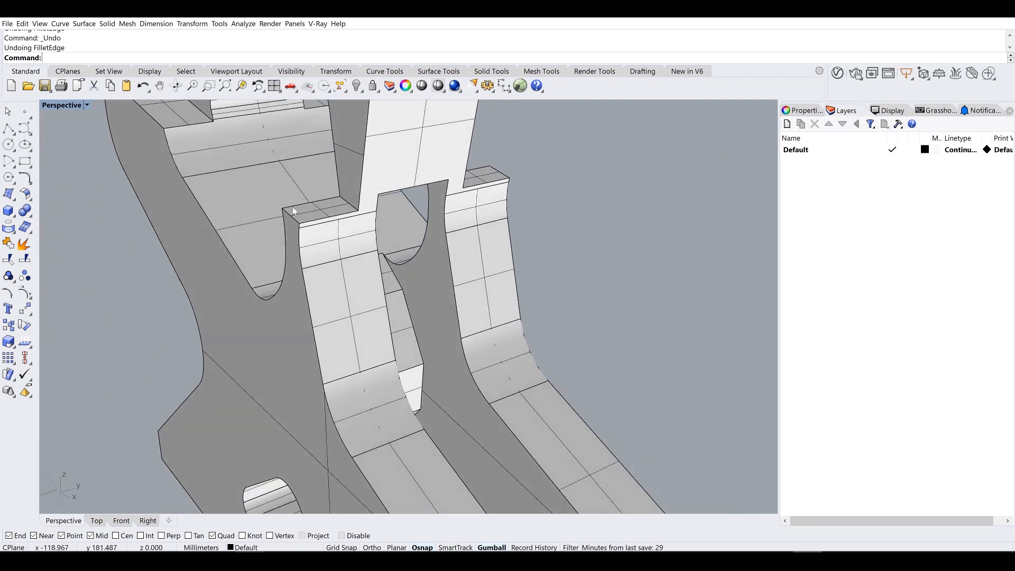
# Step: Extract the top surface of the small ledge beside the central upright wall from the bracket solid
pyautogui.scroll(4, 351, 211)
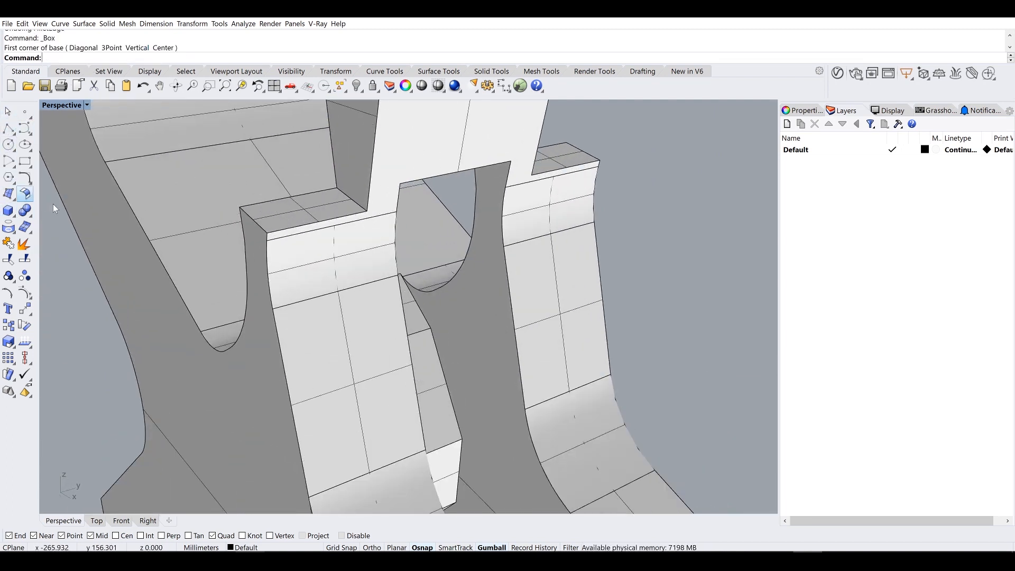
pyautogui.write('ExtractSrf')
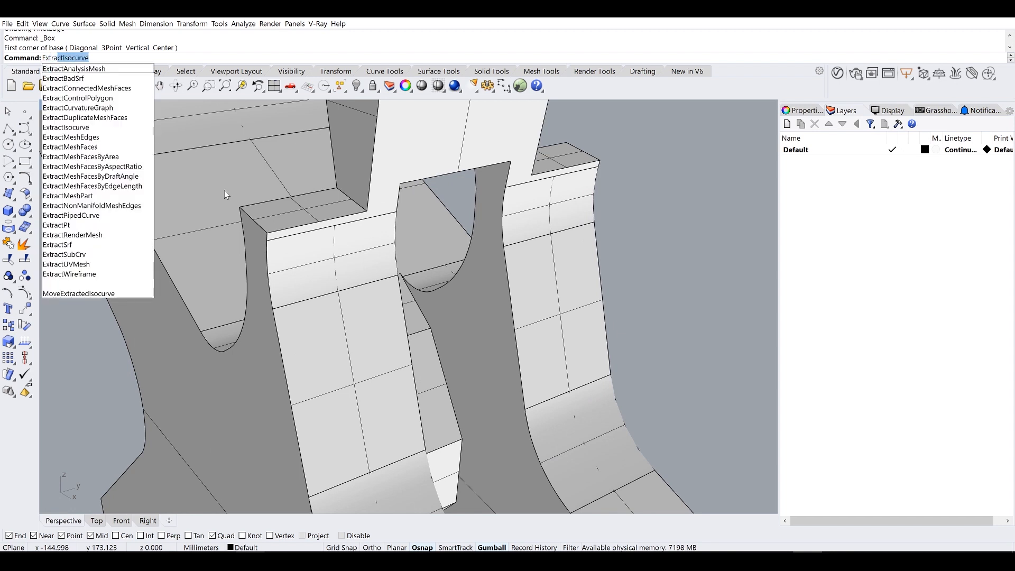
pyautogui.press('Return')
pyautogui.click(317, 206)
pyautogui.rightClick(316, 205)
pyautogui.keyDown('shift'); pyautogui.moveTo(317, 205); pyautogui.dragTo(293, 225, button='right'); pyautogui.keyUp('shift')
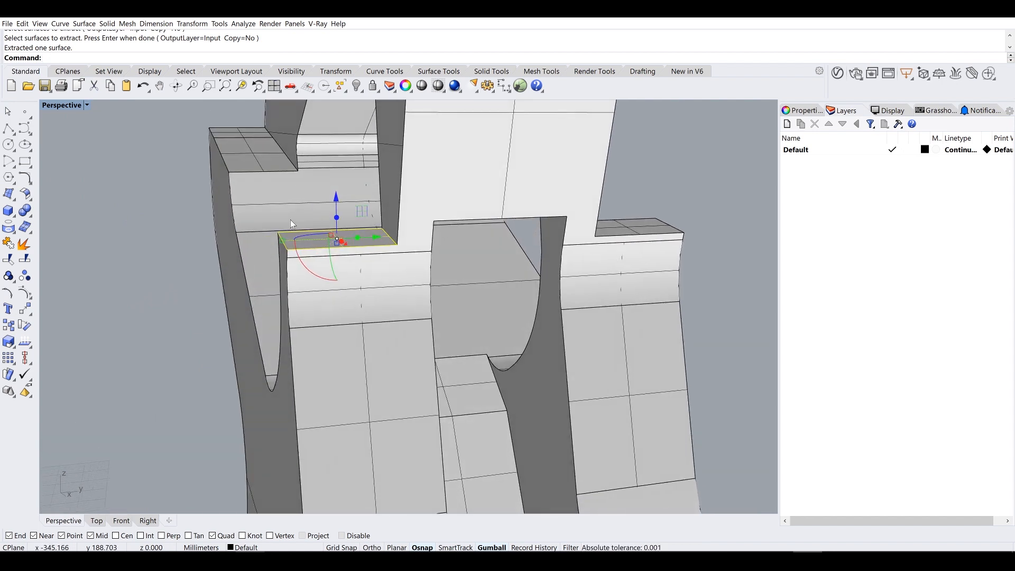
# Step: Raise the extracted surface above the ledge and cap the opening it left in the bracket
pyautogui.click(319, 237)
pyautogui.scroll(5, 324, 250)
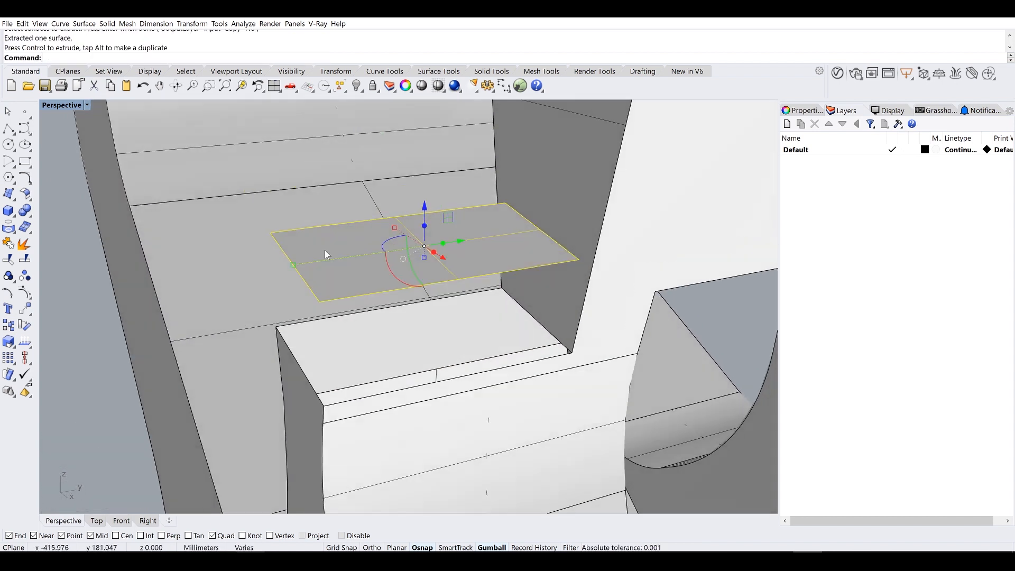
pyautogui.keyDown('shift'); pyautogui.moveTo(427, 384); pyautogui.dragTo(372, 238, button='right'); pyautogui.keyUp('shift')
pyautogui.scroll(-5, 371, 238)
pyautogui.click(359, 248)
pyautogui.write('Cap')
pyautogui.press('Return')
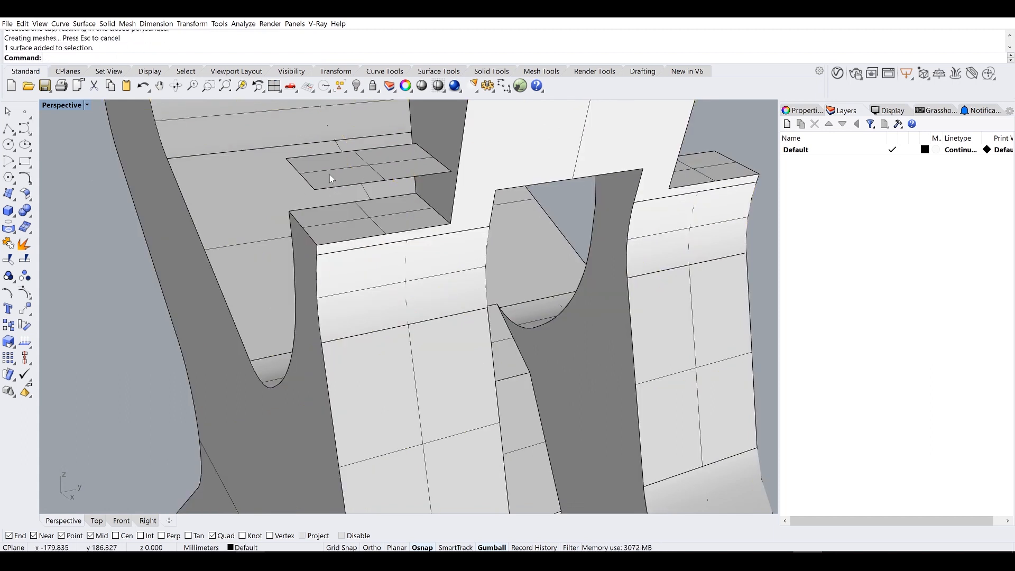
# Step: Try stretching the raised surface along its width, and undo the scaling
pyautogui.moveTo(336, 204); pyautogui.dragTo(521, 196, button='right')
pyautogui.moveTo(495, 192); pyautogui.dragTo(479, 190)
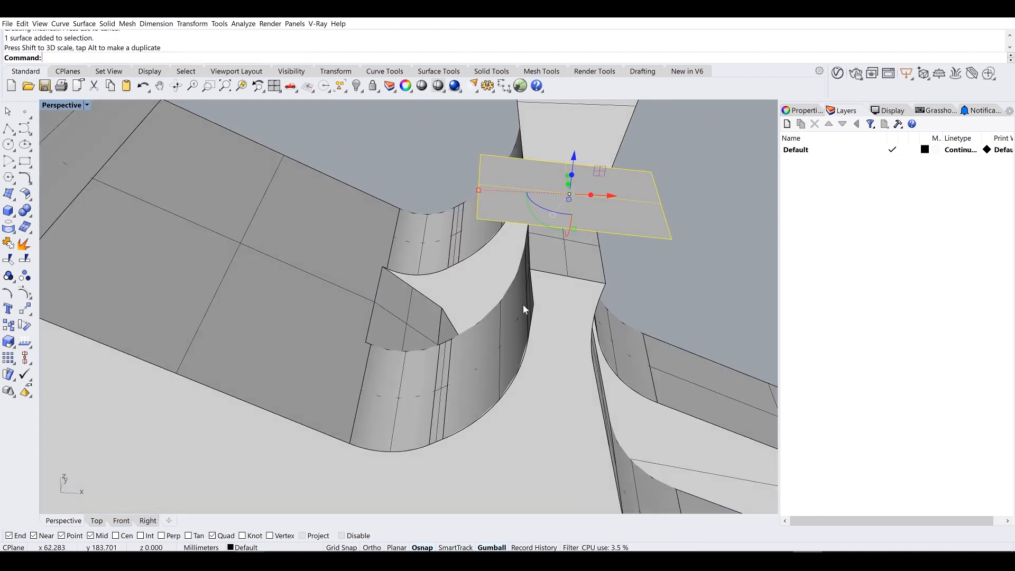
pyautogui.moveTo(514, 255); pyautogui.dragTo(487, 219, button='right')
pyautogui.hotkey('ctrl', 'z')
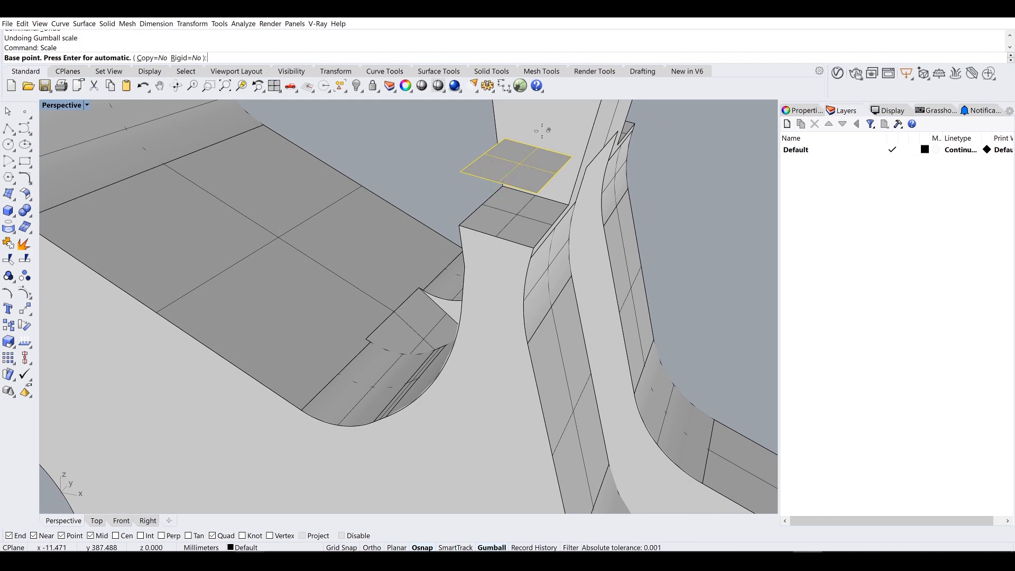
# Step: Scale up the raised surface uniformly from its corner so it is several times larger than the ledge
pyautogui.click(508, 139)
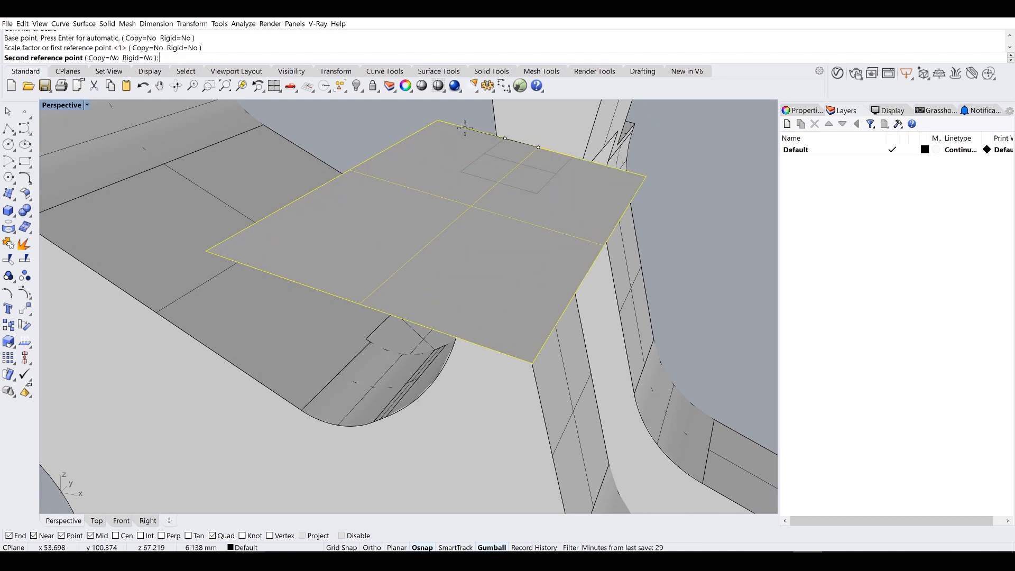
pyautogui.click(465, 128)
pyautogui.moveTo(465, 128); pyautogui.dragTo(427, 180, button='right')
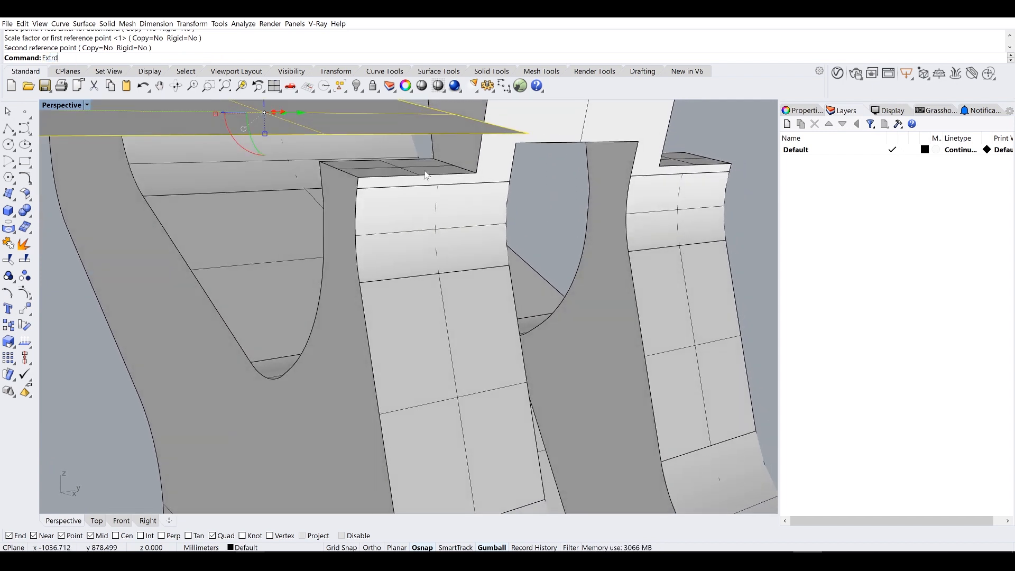
pyautogui.press('Escape')
pyautogui.scroll(-5, 425, 175)
pyautogui.moveTo(448, 200)
pyautogui.mouseDown(button='right')
pyautogui.moveTo(455, 218)
pyautogui.moveTo(435, 214)
pyautogui.moveTo(463, 202)
pyautogui.mouseUp(button='right')
# Step: Move the enlarged surface down onto the small ledge, matching its edge to the corner where the ledge meets the central wall
pyautogui.click(461, 202)
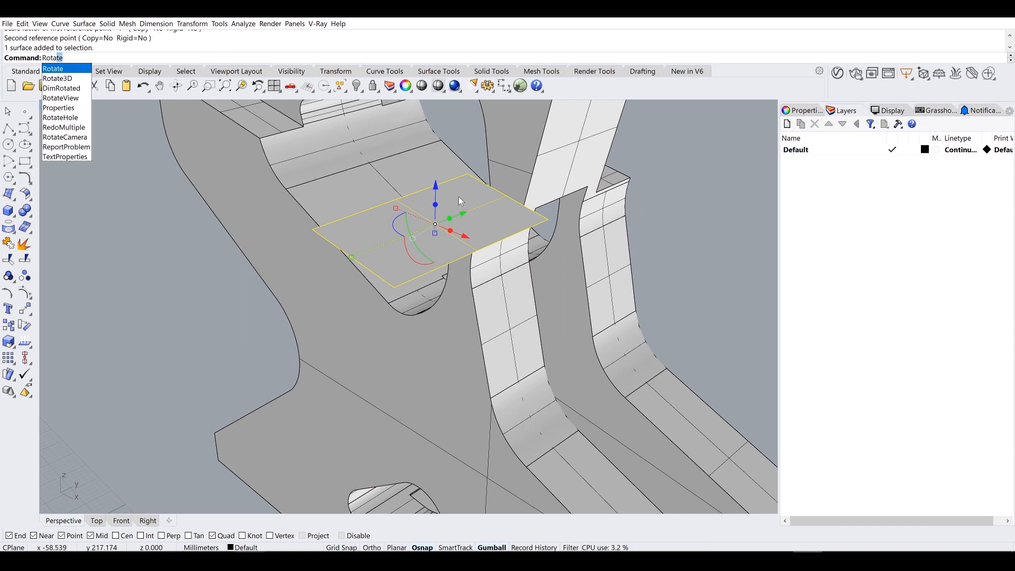
pyautogui.press('Return')
pyautogui.write('m')
pyautogui.press('Return')
pyautogui.moveTo(491, 193); pyautogui.dragTo(470, 202, button='right')
pyautogui.click(511, 186)
pyautogui.scroll(5, 486, 205)
pyautogui.click(488, 205)
pyautogui.scroll(-3, 488, 204)
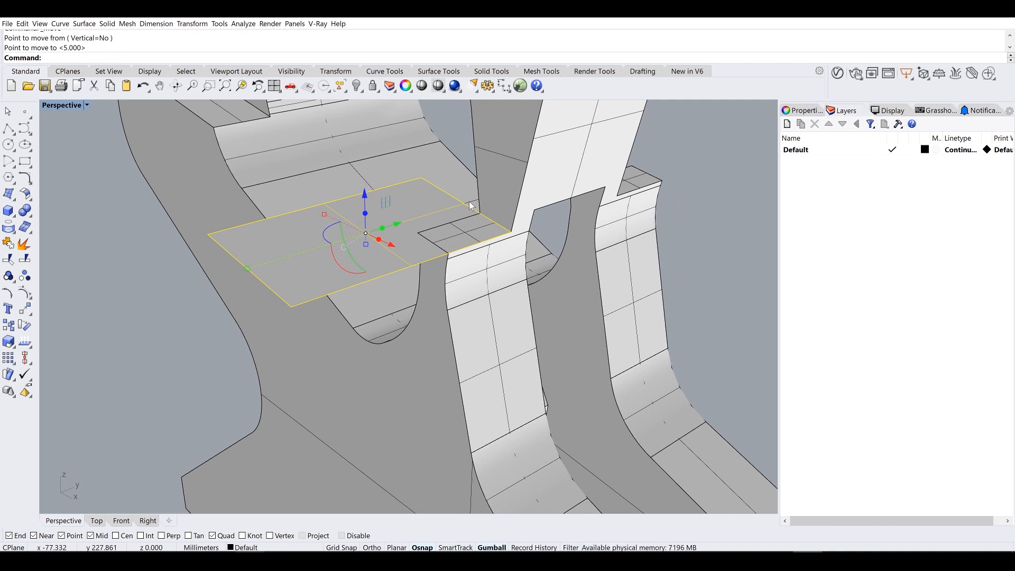
# Step: Rotate the surface in 3D about the ledge's inner edge at the central wall so it slopes down outward
pyautogui.write('Rotate')
pyautogui.press('Down')
pyautogui.press('Return')
pyautogui.scroll(4, 505, 238)
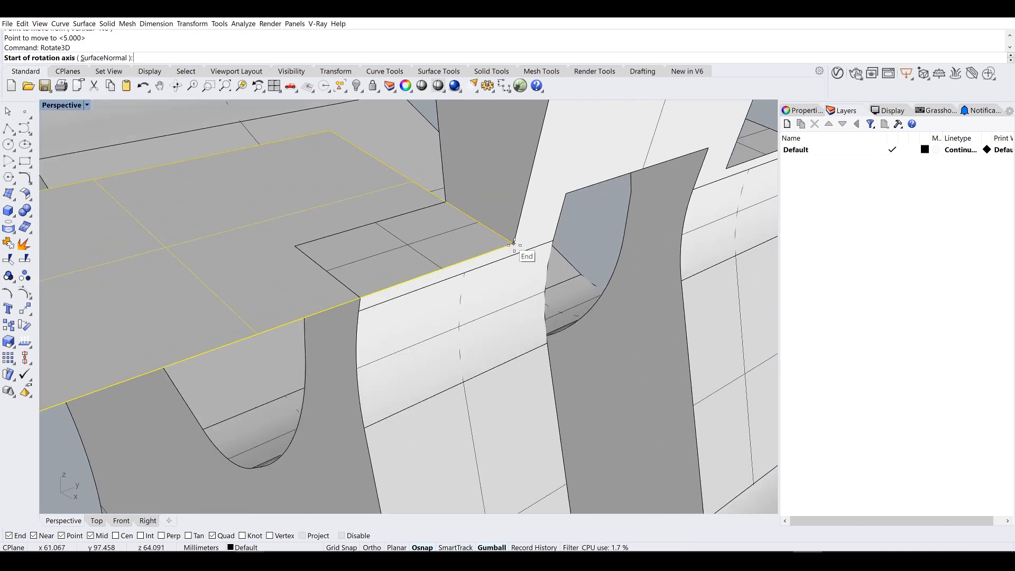
pyautogui.scroll(-4, 279, 263)
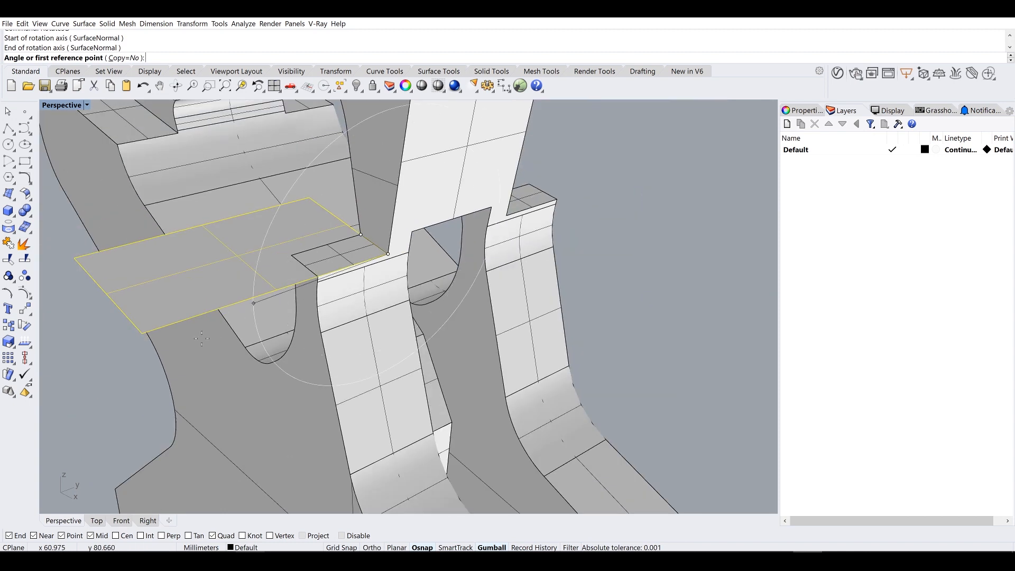
pyautogui.click(142, 334)
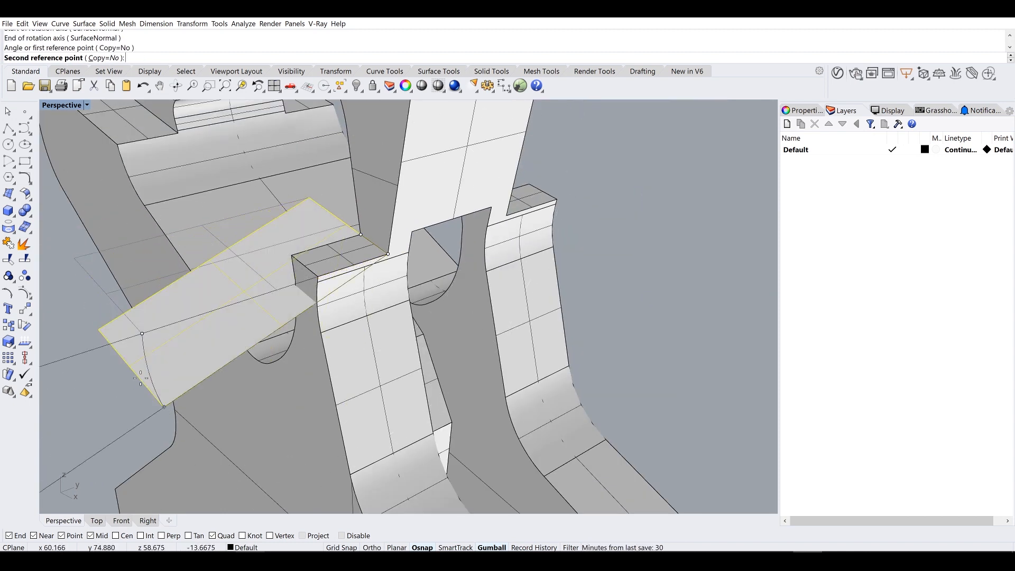
pyautogui.click(132, 447)
# Step: Try to trim away the ledge's upper part using the sloped surface as the cutter
pyautogui.moveTo(132, 448); pyautogui.dragTo(146, 342, button='right')
pyautogui.click(74, 236)
pyautogui.moveTo(75, 236); pyautogui.dragTo(207, 275, button='right')
pyautogui.click(266, 319)
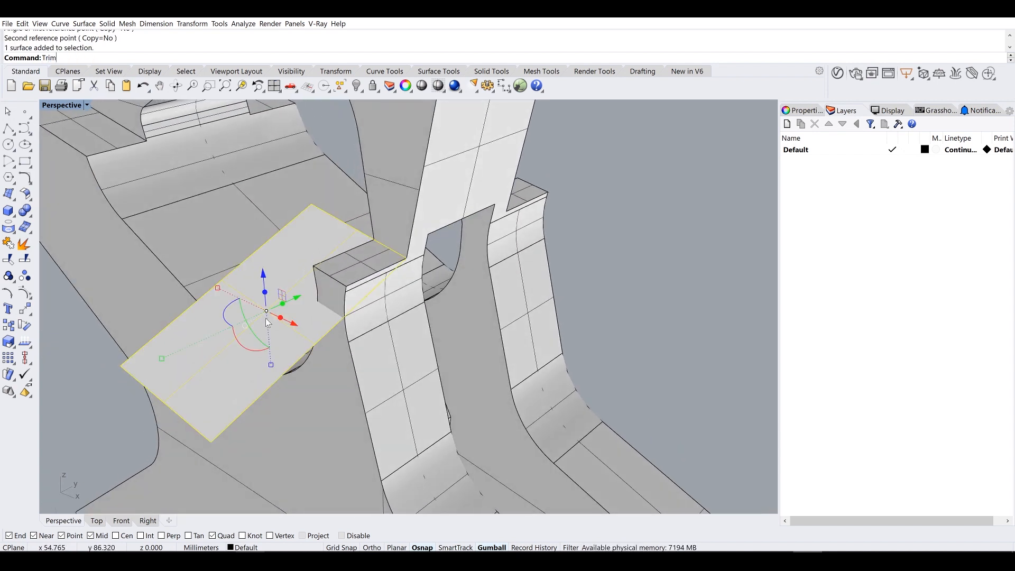
pyautogui.press('Return')
pyautogui.scroll(5, 390, 288)
pyautogui.click(373, 326)
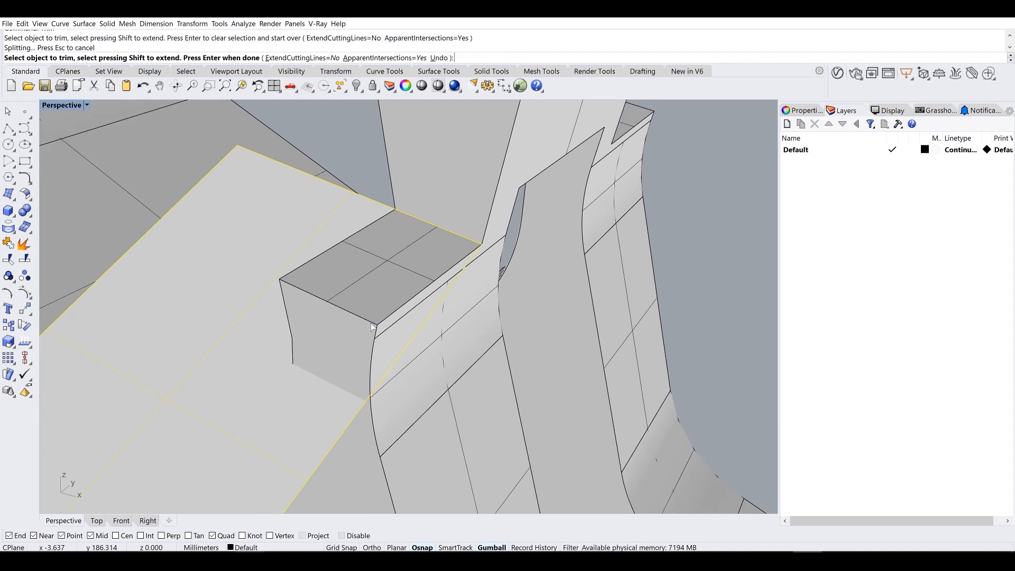
pyautogui.moveTo(378, 328)
pyautogui.mouseDown(button='right')
pyautogui.moveTo(340, 302)
pyautogui.moveTo(408, 335)
pyautogui.moveTo(358, 325)
pyautogui.mouseUp(button='right')
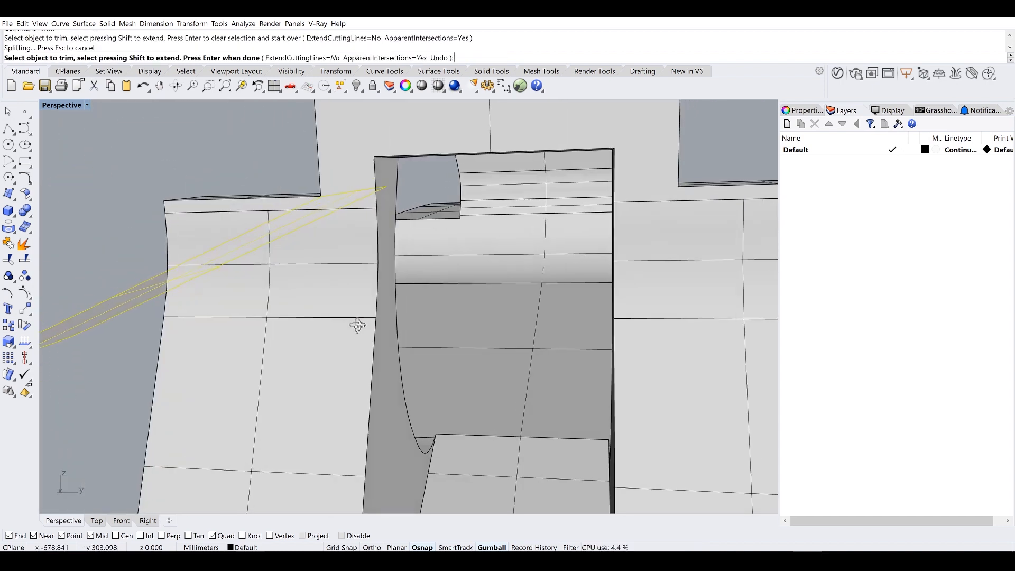
pyautogui.moveTo(140, 235); pyautogui.dragTo(163, 229)
pyautogui.moveTo(173, 221); pyautogui.dragTo(376, 316, button='right')
pyautogui.press('Return')
# Step: Move the sloped surface along the ledge so it extends past the ledge's front and back faces
pyautogui.keyDown('shift'); pyautogui.moveTo(377, 316); pyautogui.dragTo(455, 231, button='right'); pyautogui.keyUp('shift')
pyautogui.click(363, 306)
pyautogui.press('Return')
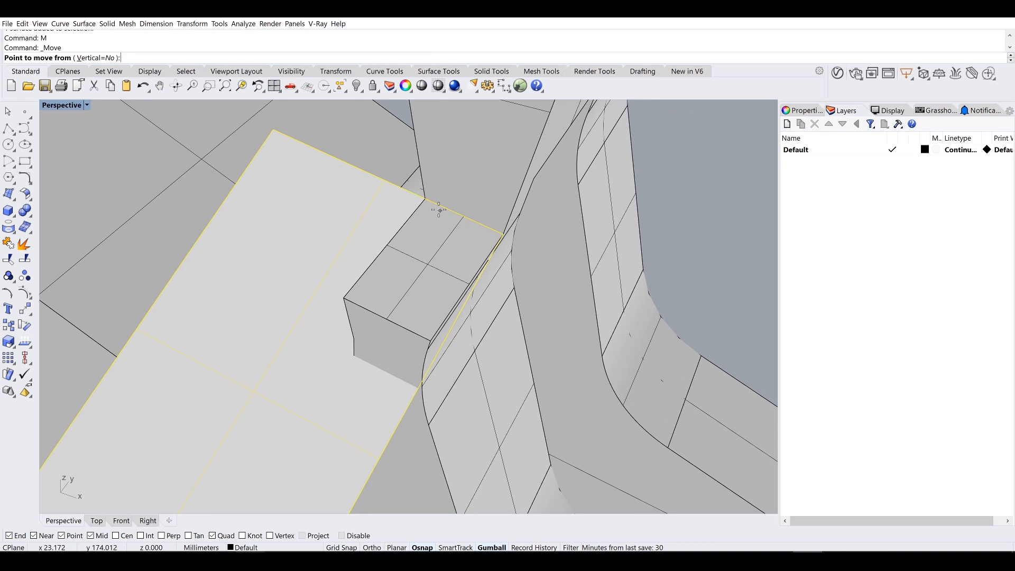
pyautogui.click(498, 233)
pyautogui.moveTo(487, 261); pyautogui.dragTo(406, 229, button='right')
pyautogui.press('Escape')
# Step: Trim off the part of the small ledge above the sloped surface
pyautogui.press('Return')
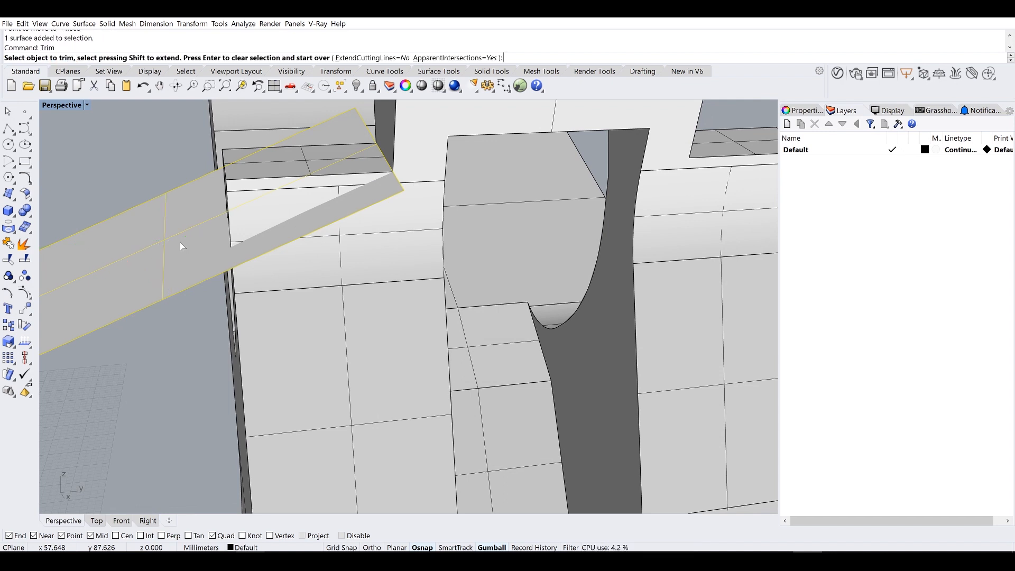
pyautogui.moveTo(182, 248); pyautogui.dragTo(237, 238, button='right')
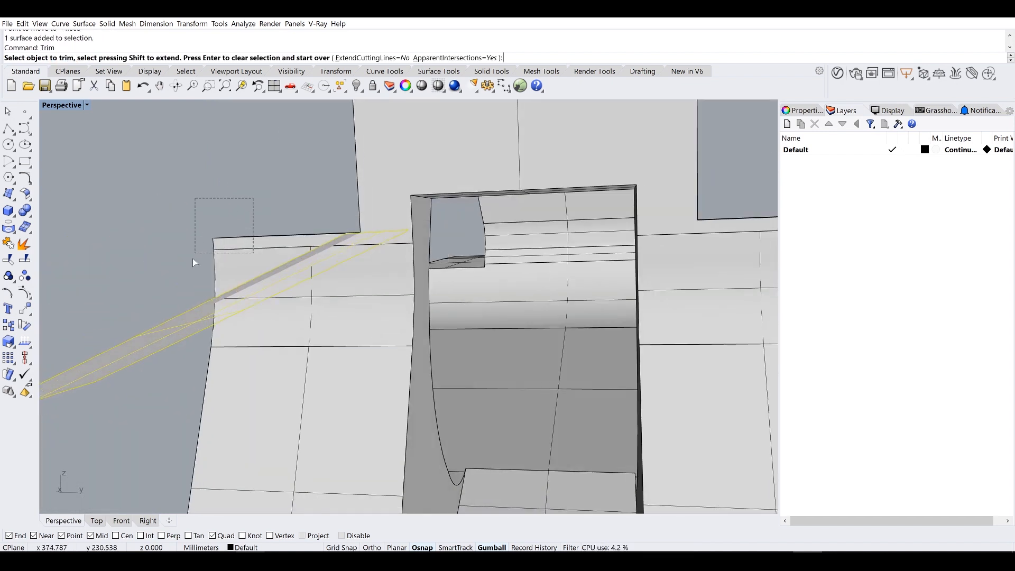
pyautogui.moveTo(193, 258); pyautogui.dragTo(192, 262)
pyautogui.moveTo(192, 264); pyautogui.dragTo(209, 280, button='right')
pyautogui.scroll(-2, 210, 281)
pyautogui.press('Return')
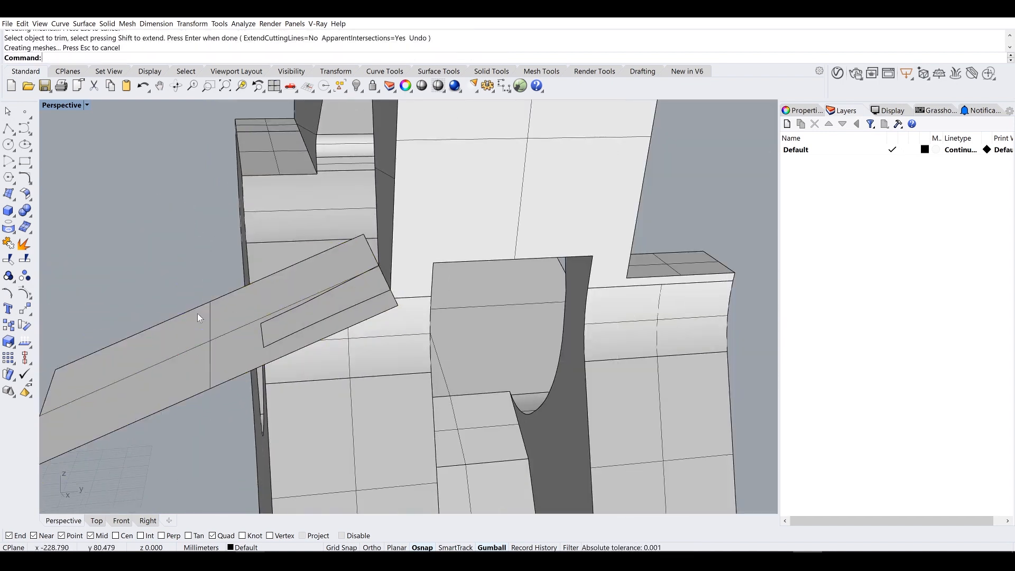
# Step: Mirror the sloped cutting surface across the bracket's centre plane to the ledge on the opposite side
pyautogui.click(199, 318)
pyautogui.scroll(-5, 197, 317)
pyautogui.write('M')
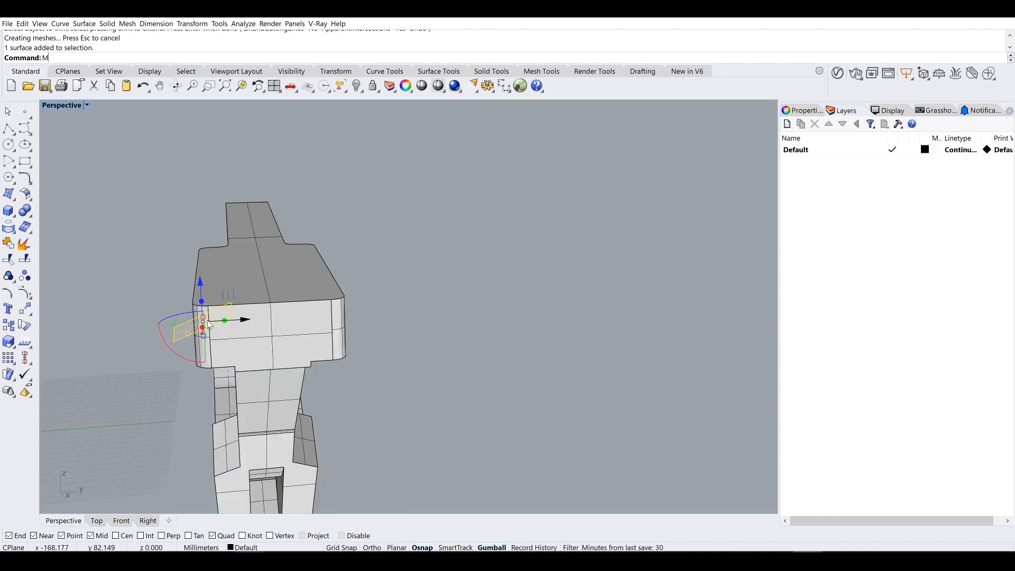
pyautogui.write('irror')
pyautogui.press('Return')
pyautogui.moveTo(253, 305); pyautogui.dragTo(252, 186, button='right')
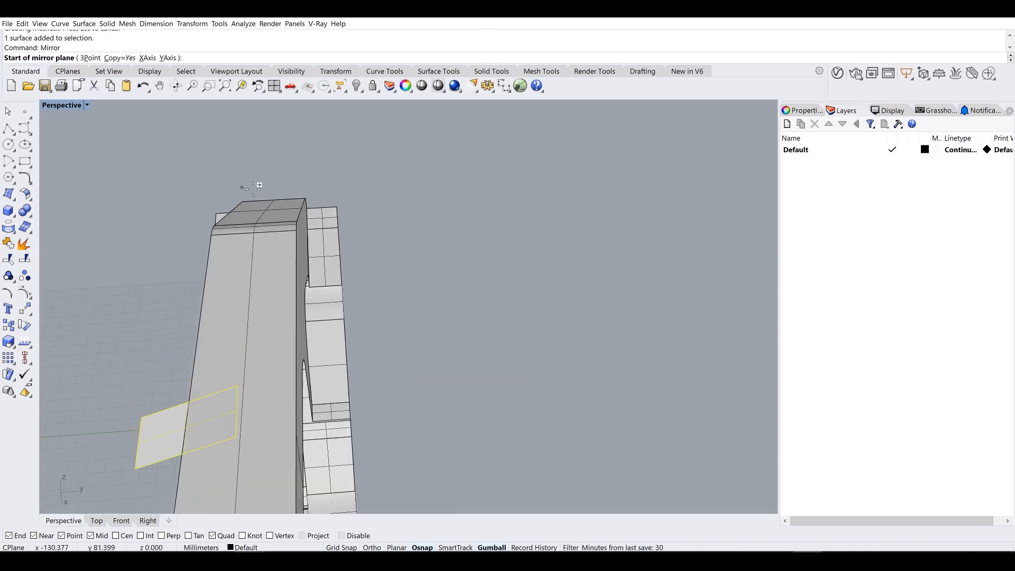
pyautogui.click(274, 199)
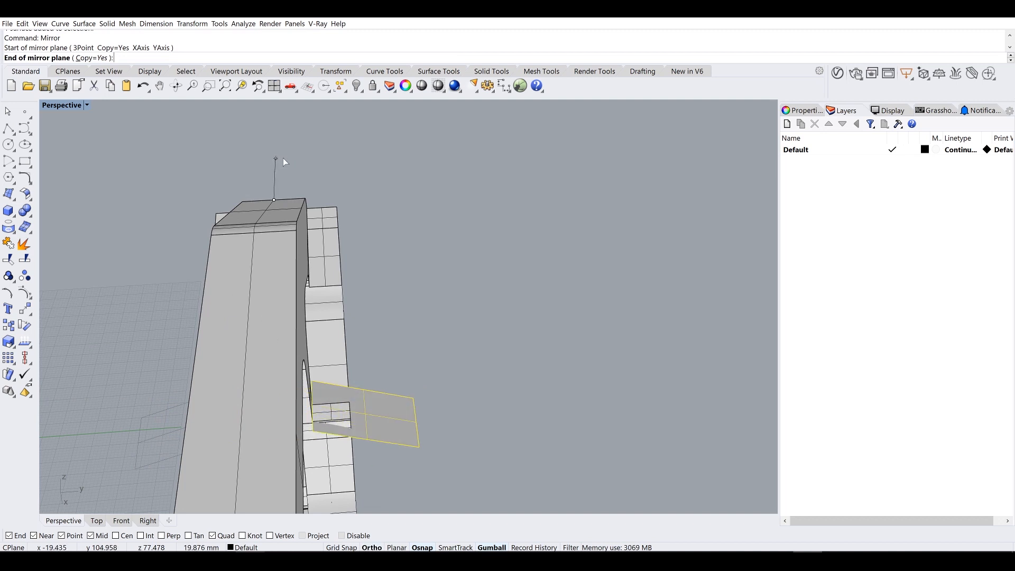
pyautogui.click(284, 157)
# Step: Trim off the part of the opposite small ledge above the mirrored sloped surface
pyautogui.scroll(6, 370, 334)
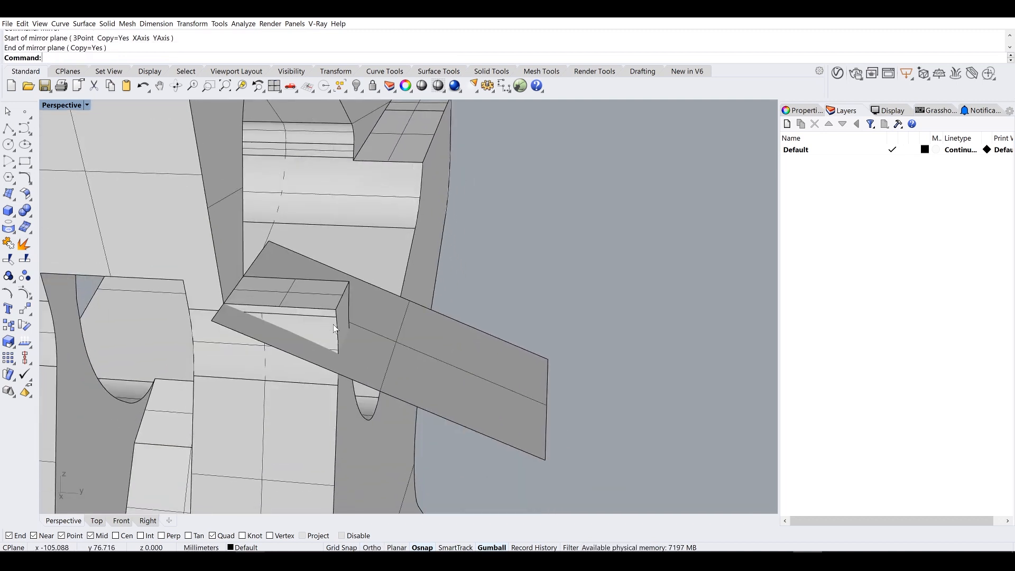
pyautogui.scroll(3, 400, 346)
pyautogui.click(400, 349)
pyautogui.write('Trim')
pyautogui.press('Return')
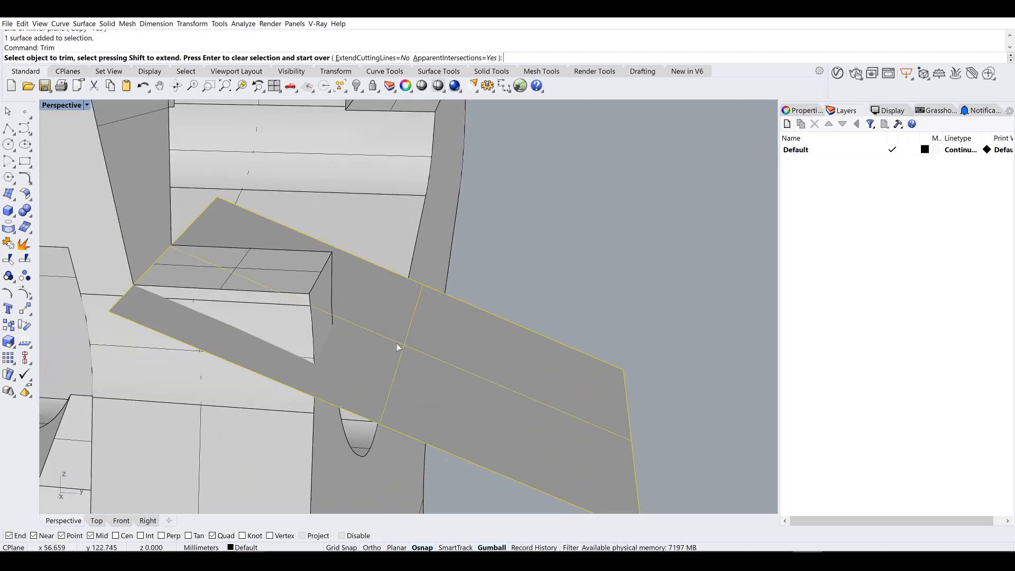
pyautogui.scroll(8, 397, 343)
pyautogui.moveTo(407, 229); pyautogui.dragTo(304, 255)
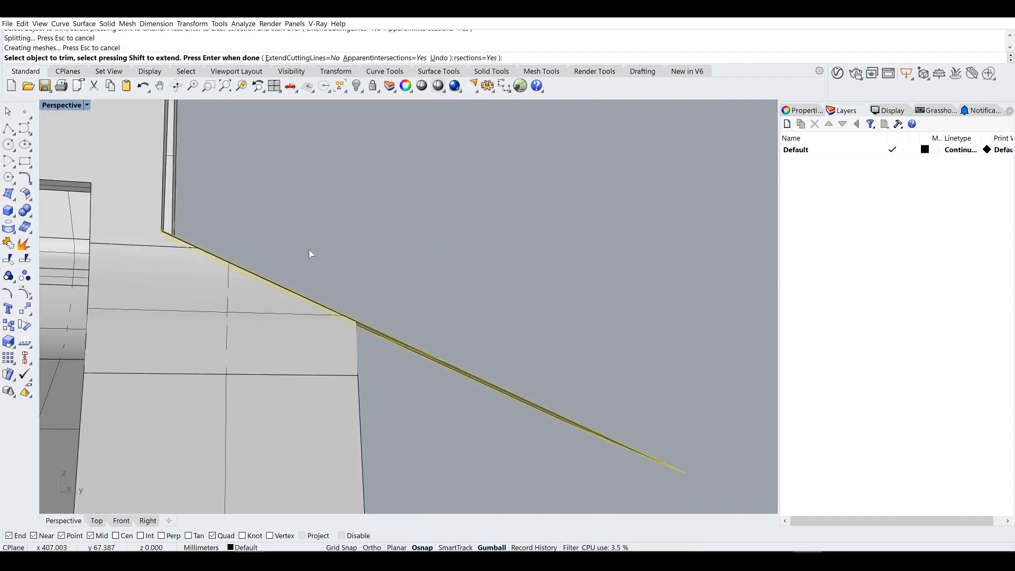
pyautogui.moveTo(310, 254); pyautogui.dragTo(321, 265, button='right')
pyautogui.press('Return')
# Step: Delete the mirrored cutting surface and cap the openings left in the bracket's trimmed ledges
pyautogui.click(388, 308)
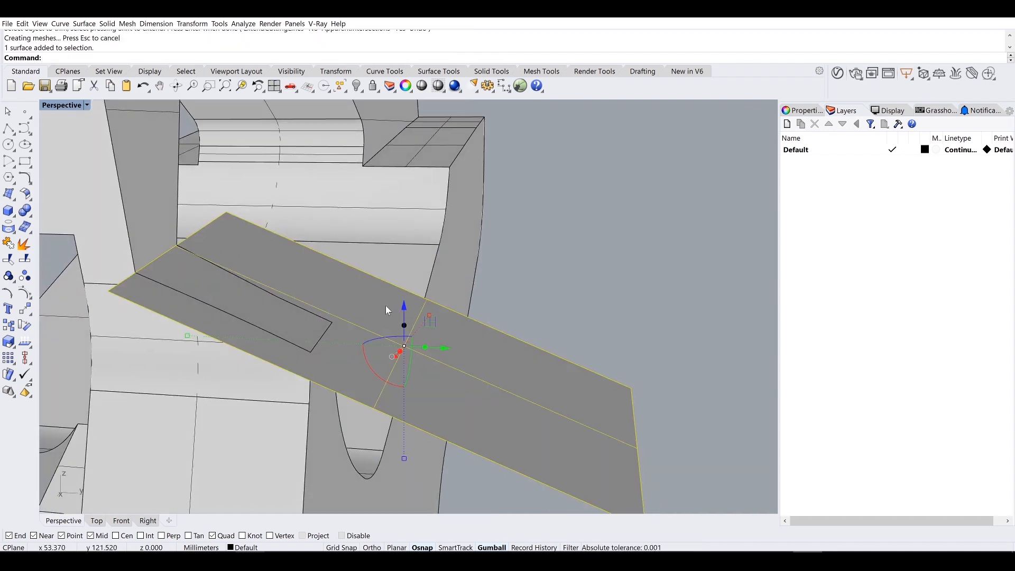
pyautogui.press('Delete')
pyautogui.moveTo(386, 306); pyautogui.dragTo(208, 300, button='right')
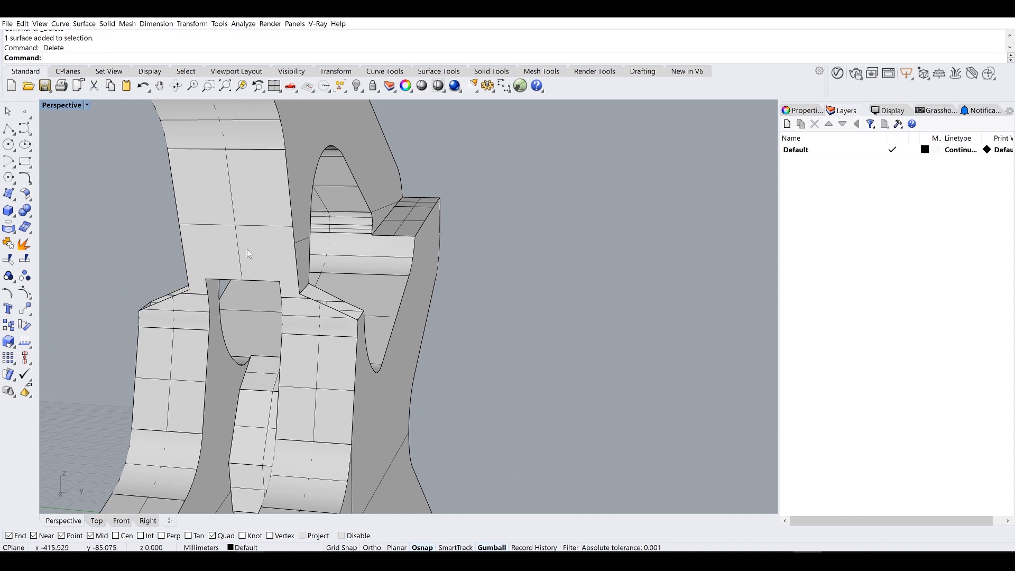
pyautogui.click(248, 251)
pyautogui.write('Cap')
pyautogui.press('Return')
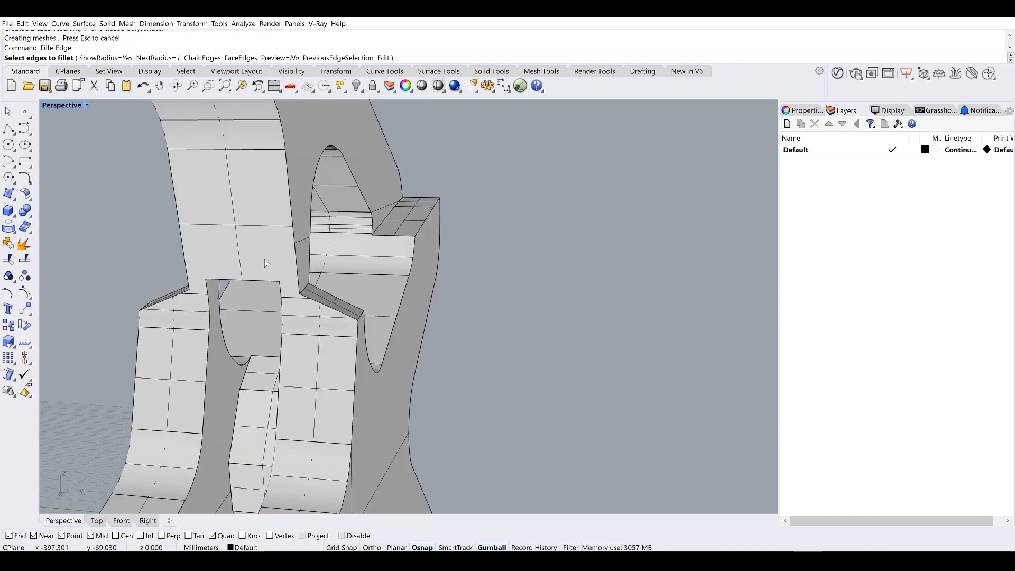
# Step: Fillet the inner corner edges where the sloped ledges meet the central upright wall, using a 1 mm radius
pyautogui.scroll(5, 265, 259)
pyautogui.press('Return')
pyautogui.press('Return')
pyautogui.moveTo(384, 302); pyautogui.dragTo(332, 182, button='right')
pyautogui.press('Return')
pyautogui.click(362, 172)
pyautogui.press('Return')
pyautogui.press('Return')
pyautogui.hotkey('ctrl', 'z')
pyautogui.scroll(5, 426, 163)
pyautogui.press('Return')
pyautogui.click(513, 212)
pyautogui.press('Return')
pyautogui.press('Return')
# Step: Try to fillet an edge at the larger side ledge with a 1 mm radius, and undo it
pyautogui.moveTo(513, 214); pyautogui.dragTo(501, 306, button='right')
pyautogui.scroll(3, 502, 309)
pyautogui.press('Return')
pyautogui.click(511, 305)
pyautogui.press('Return')
pyautogui.press('Return')
pyautogui.moveTo(595, 310); pyautogui.dragTo(622, 309, button='right')
pyautogui.moveTo(655, 368); pyautogui.dragTo(651, 223, button='right')
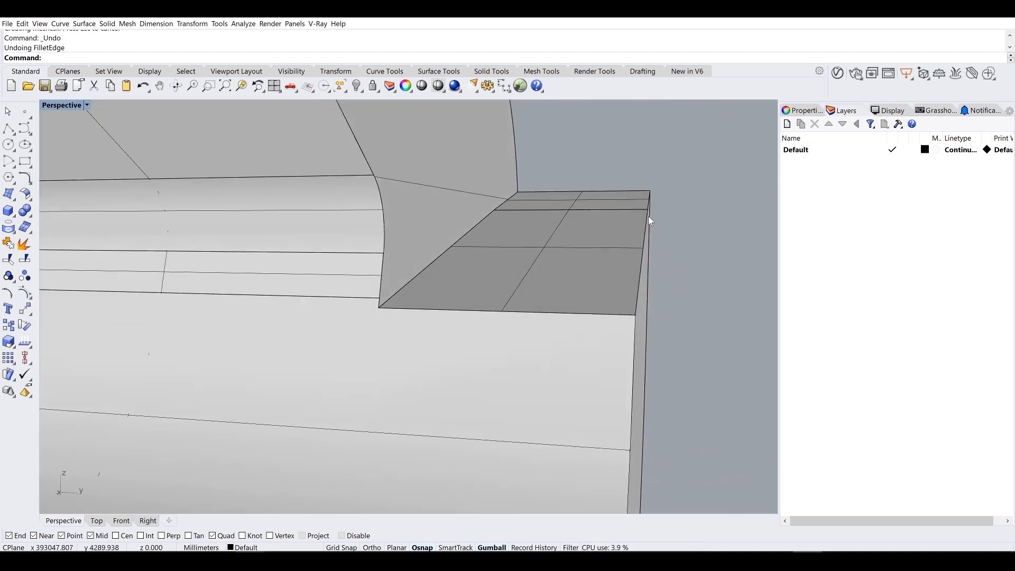
# Step: Try a 1 mm fillet on the long edge where the larger side ledge meets the upright face, and undo it
pyautogui.moveTo(535, 254); pyautogui.dragTo(573, 246, button='right')
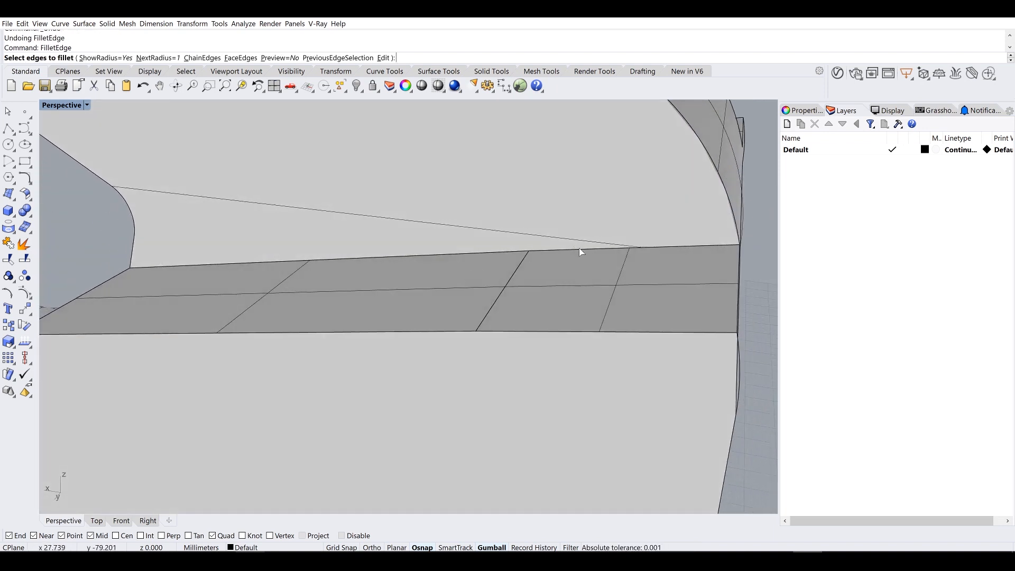
pyautogui.click(483, 256)
pyautogui.press('Return')
pyautogui.press('Return')
pyautogui.moveTo(483, 256); pyautogui.dragTo(447, 261, button='right')
pyautogui.press('Home')
pyautogui.hotkey('ctrl', 'z')
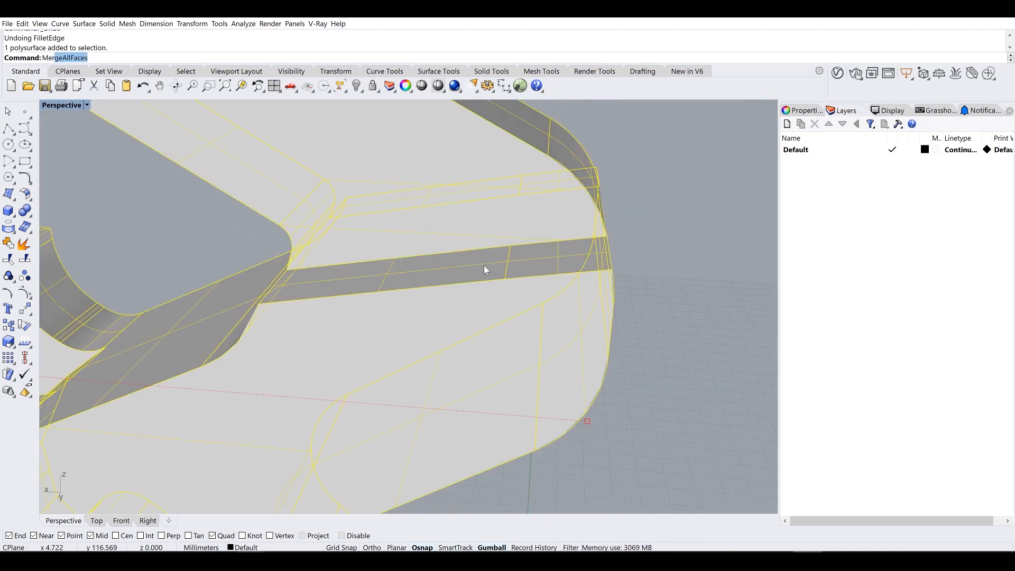
# Step: Try to merge all coplanar faces of the bracket
pyautogui.press('Return')
pyautogui.moveTo(483, 265); pyautogui.dragTo(279, 306, button='right')
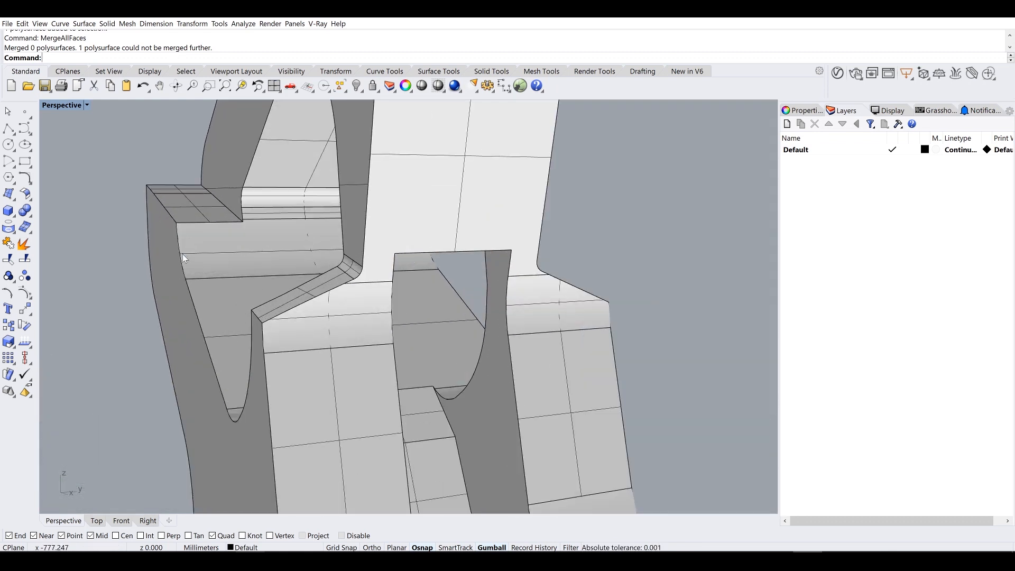
pyautogui.scroll(-6, 183, 196)
pyautogui.moveTo(175, 200); pyautogui.dragTo(303, 231, button='right')
pyautogui.scroll(-4, 328, 238)
pyautogui.keyDown('shift'); pyautogui.moveTo(410, 256); pyautogui.dragTo(358, 310, button='right'); pyautogui.keyUp('shift')
pyautogui.scroll(3, 320, 271)
pyautogui.keyDown('shift'); pyautogui.moveTo(349, 319); pyautogui.dragTo(362, 274, button='right'); pyautogui.keyUp('shift')
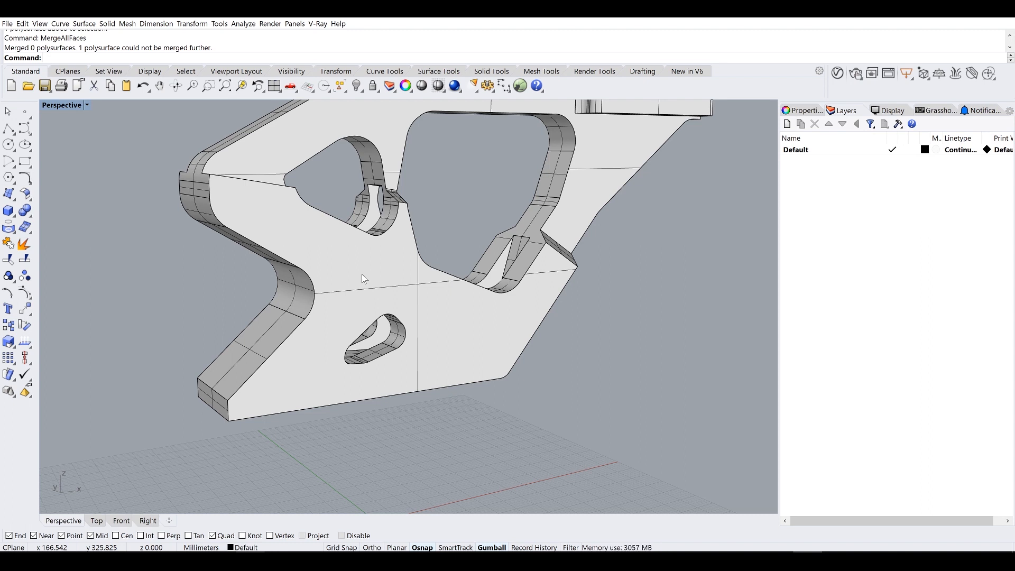
# Step: Fillet all edges bordering the bracket's large lower side face with a 1 mm radius, using face-edge selection
pyautogui.write('filletEdge')
pyautogui.press('Return')
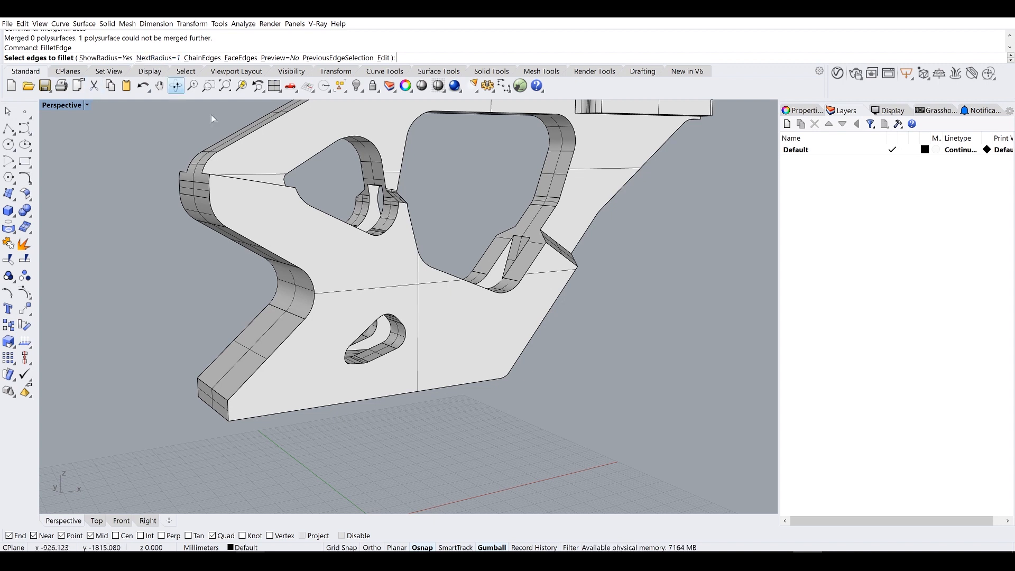
pyautogui.click(238, 58)
pyautogui.click(340, 273)
pyautogui.press('Return')
pyautogui.press('Return')
pyautogui.press('Return')
pyautogui.scroll(5, 492, 257)
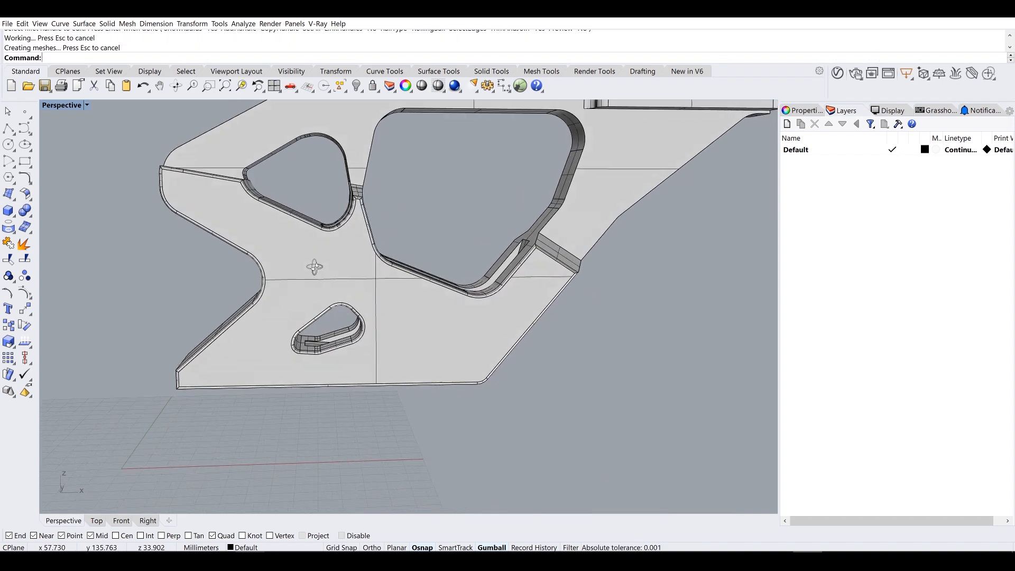
pyautogui.moveTo(492, 257); pyautogui.dragTo(518, 267, button='right')
pyautogui.scroll(-6, 519, 267)
pyautogui.moveTo(254, 267); pyautogui.dragTo(418, 278, button='right')
pyautogui.click(494, 253)
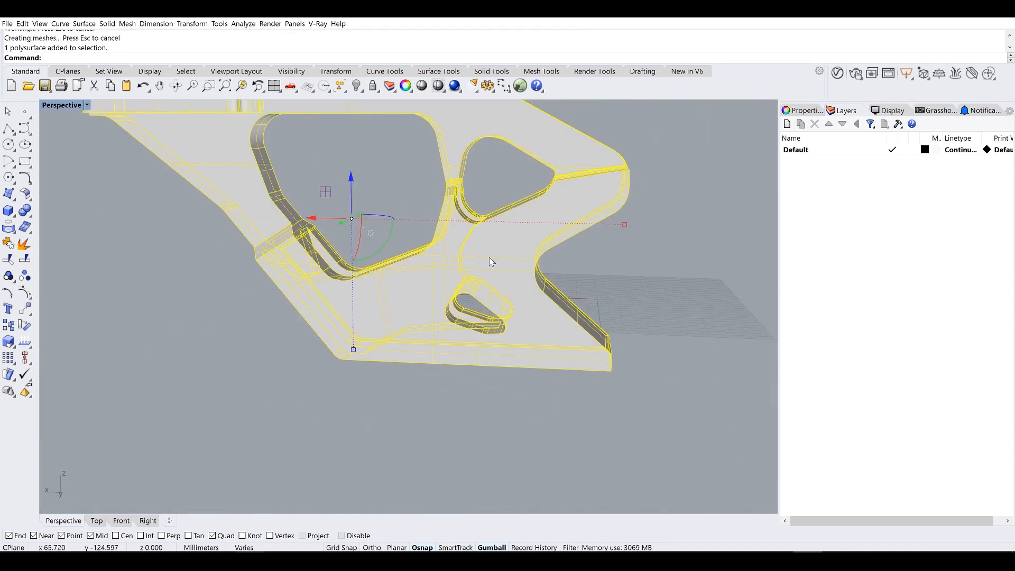
pyautogui.press('Escape')
pyautogui.press('Return')
pyautogui.click(203, 58)
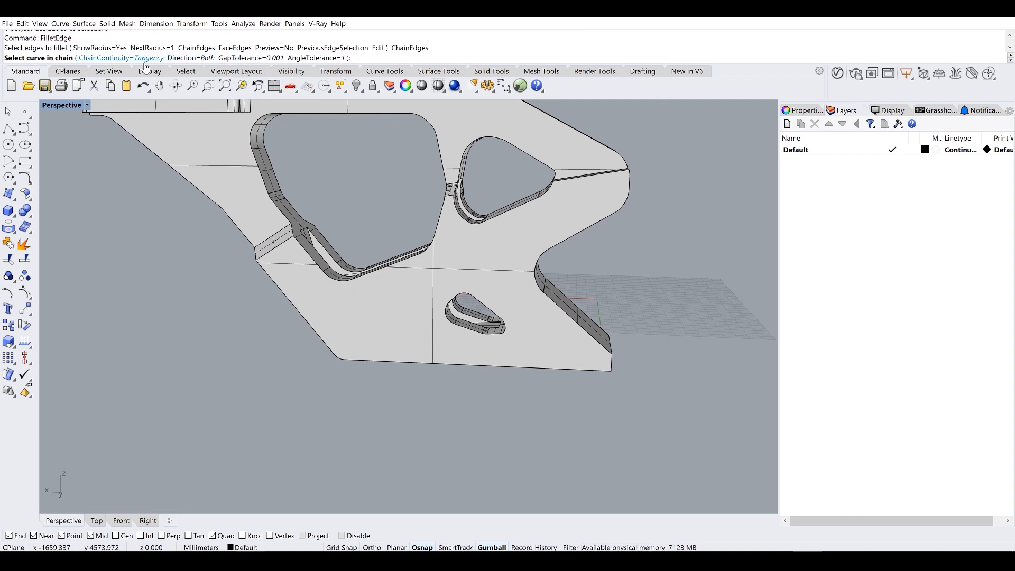
pyautogui.press('Escape')
# Step: Fillet all edges bordering the matching lower face on the bracket's opposite side with a 1 mm radius
pyautogui.press('Return')
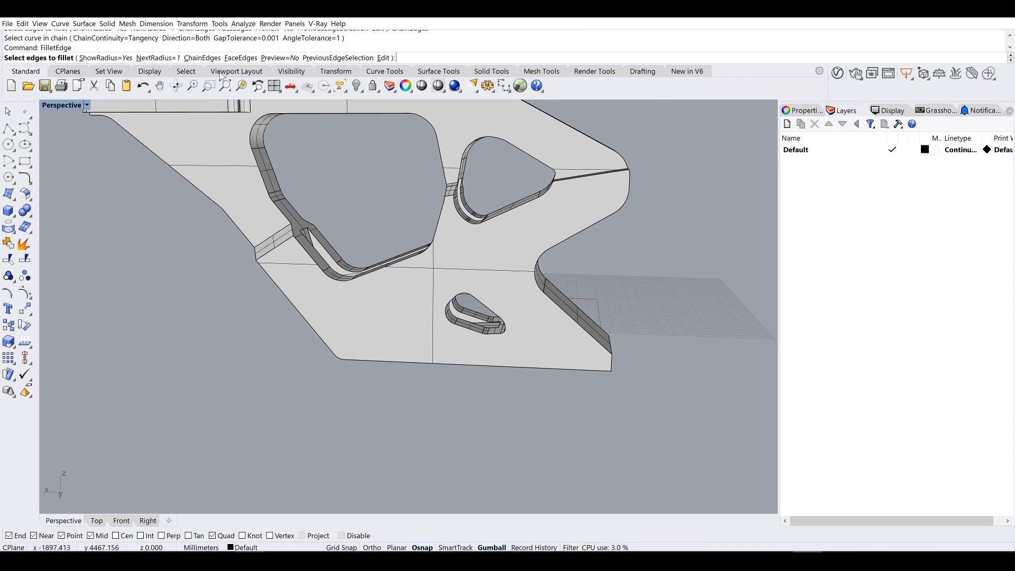
pyautogui.click(249, 58)
pyautogui.click(421, 318)
pyautogui.press('Return')
pyautogui.press('Return')
pyautogui.press('Return')
# Step: Examine the new face-edge fillets around the bracket's lower faces, cutouts and ledges from several angles
pyautogui.moveTo(451, 249); pyautogui.dragTo(481, 254, button='right')
pyautogui.scroll(9, 472, 223)
pyautogui.scroll(-9, 472, 224)
pyautogui.scroll(-5, 481, 254)
pyautogui.moveTo(545, 291); pyautogui.dragTo(471, 250, button='right')
pyautogui.scroll(5, 471, 250)
pyautogui.moveTo(454, 296); pyautogui.dragTo(370, 244, button='right')
pyautogui.keyDown('shift'); pyautogui.moveTo(370, 243); pyautogui.dragTo(402, 262, button='right'); pyautogui.keyUp('shift')
pyautogui.scroll(5, 381, 214)
pyautogui.scroll(-5, 380, 214)
pyautogui.moveTo(381, 213); pyautogui.dragTo(398, 232, button='right')
pyautogui.scroll(3, 334, 207)
pyautogui.scroll(-3, 368, 188)
pyautogui.moveTo(366, 179)
pyautogui.mouseDown(button='right')
pyautogui.moveTo(370, 205)
pyautogui.moveTo(354, 188)
pyautogui.mouseUp(button='right')
pyautogui.scroll(3, 364, 189)
# Step: Try to fillet all edges bordering the bracket's large upper side face with a 1 mm radius using face-edge selection, and undo it
pyautogui.rightClick(363, 189)
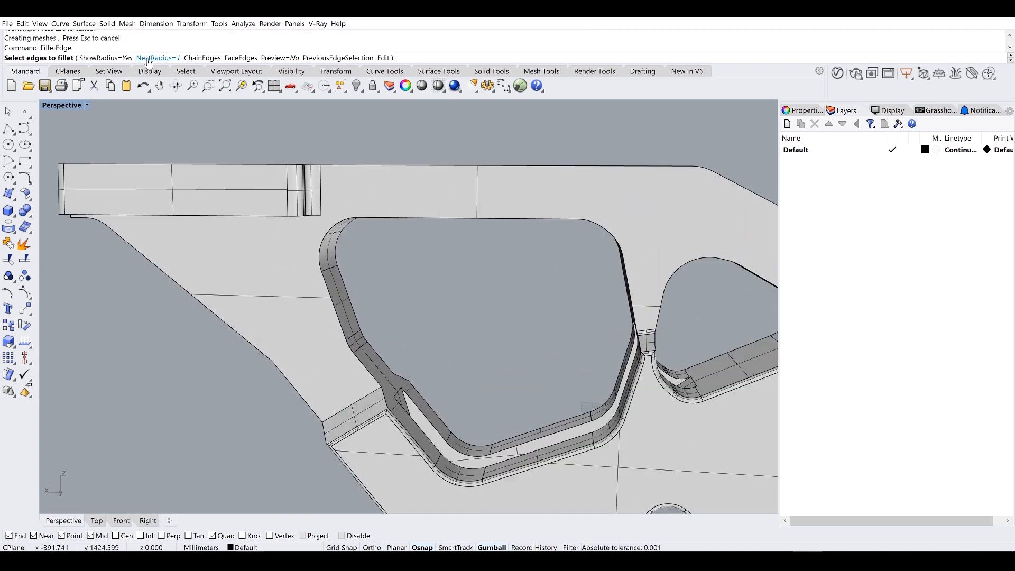
pyautogui.click(235, 59)
pyautogui.click(411, 183)
pyautogui.moveTo(412, 182); pyautogui.dragTo(354, 219, button='right')
pyautogui.rightClick(391, 202)
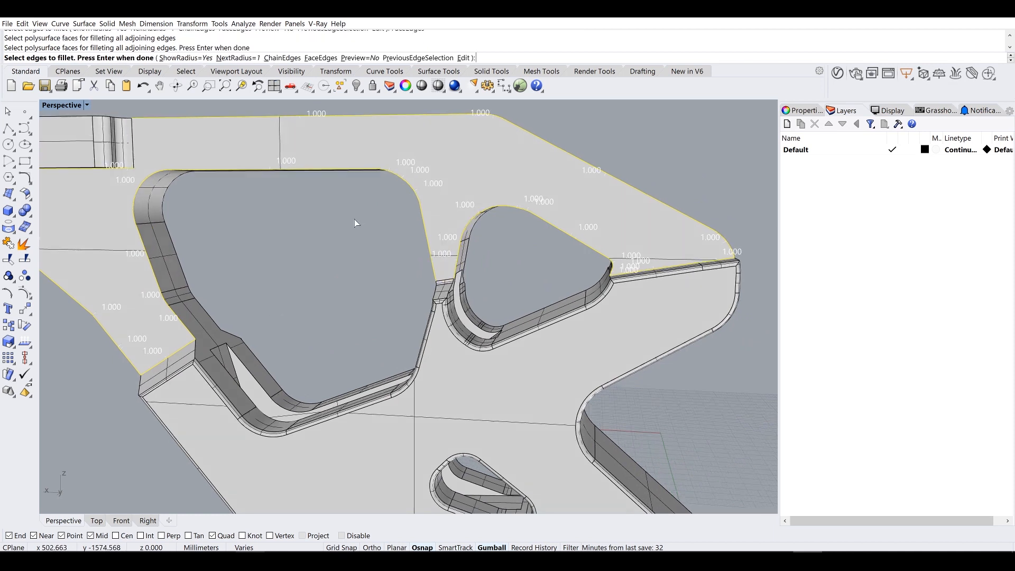
pyautogui.rightClick(350, 218)
pyautogui.rightClick(351, 218)
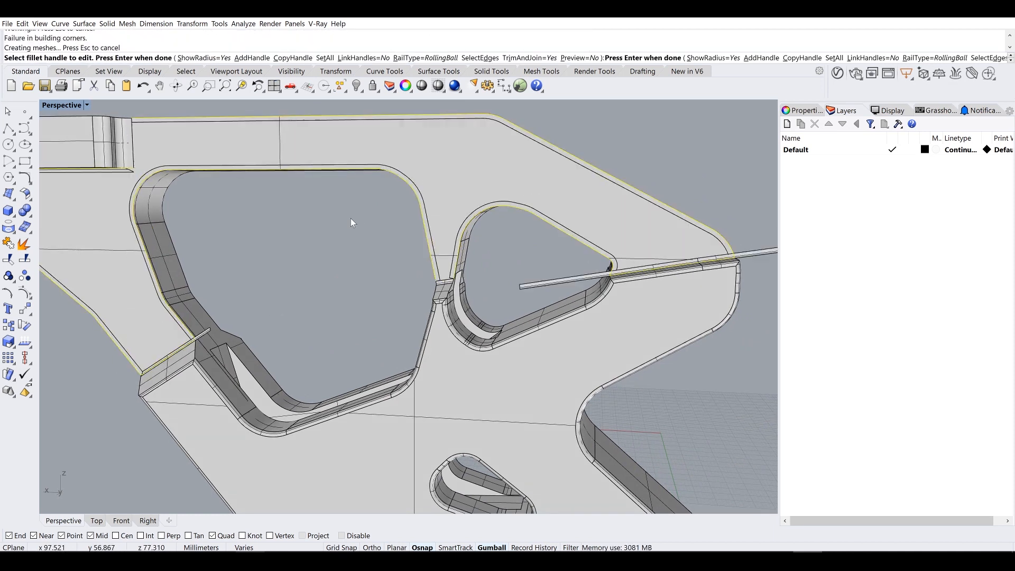
pyautogui.hotkey('ctrl', 'z')
pyautogui.click(408, 159)
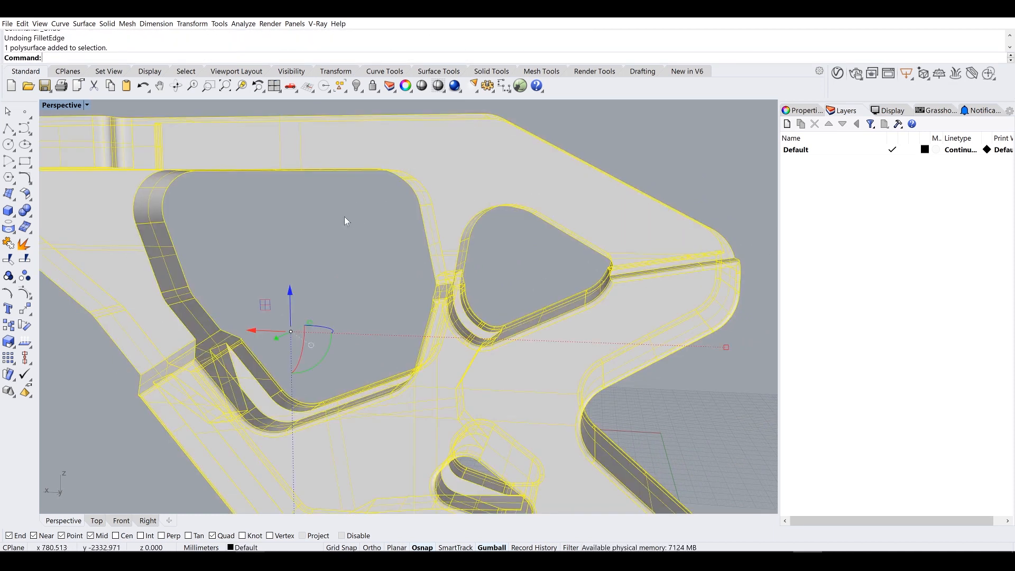
pyautogui.rightClick(345, 217)
pyautogui.press('Escape')
# Step: Try a 1 mm face-edge fillet on the upper side face again, leaving out the short edges at the end under the mounting block
pyautogui.moveTo(249, 187); pyautogui.dragTo(319, 211, button='right')
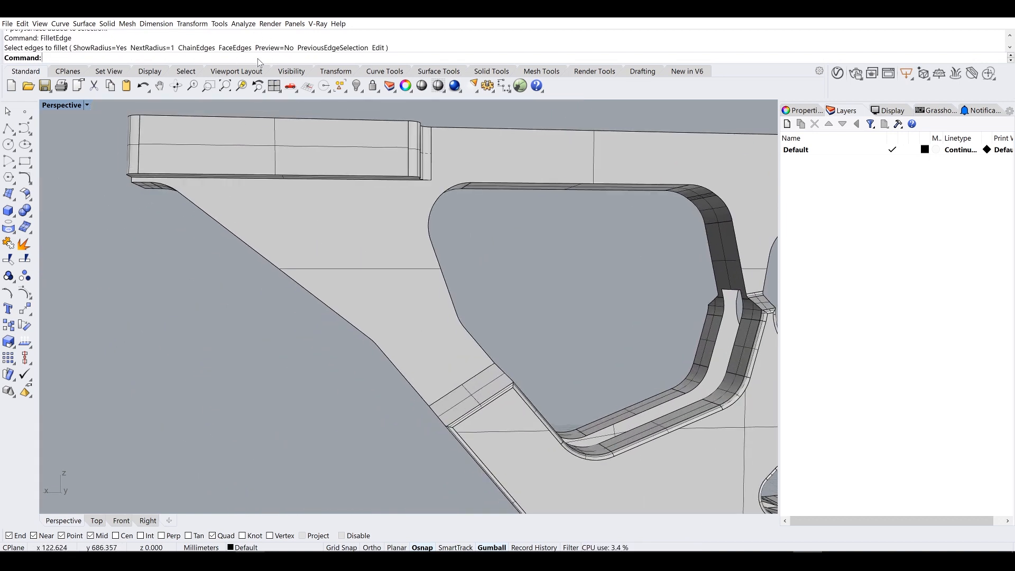
pyautogui.rightClick(189, 246)
pyautogui.click(247, 58)
pyautogui.click(361, 251)
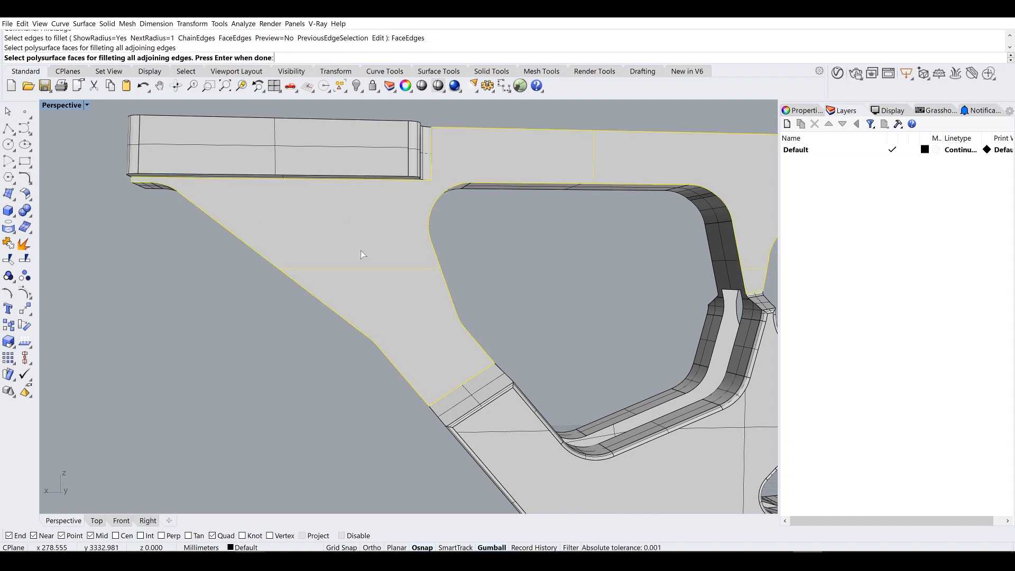
pyautogui.moveTo(361, 251); pyautogui.dragTo(344, 215, button='right')
pyautogui.scroll(8, 191, 132)
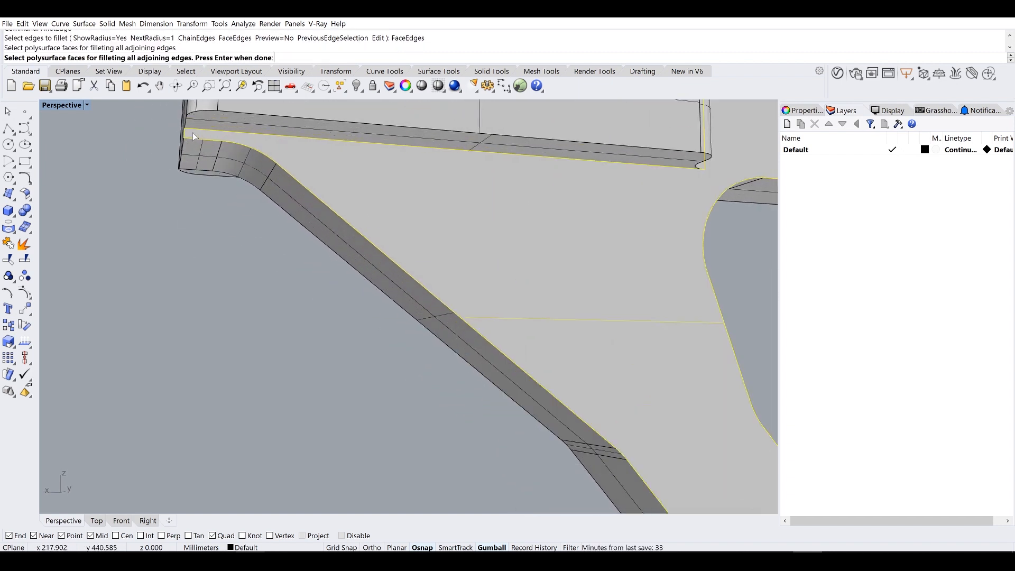
pyautogui.rightClick(248, 166)
pyautogui.moveTo(141, 121); pyautogui.dragTo(170, 142, button='right')
pyautogui.keyDown('ctrl'); pyautogui.moveTo(125, 137); pyautogui.dragTo(259, 214); pyautogui.keyUp('ctrl')
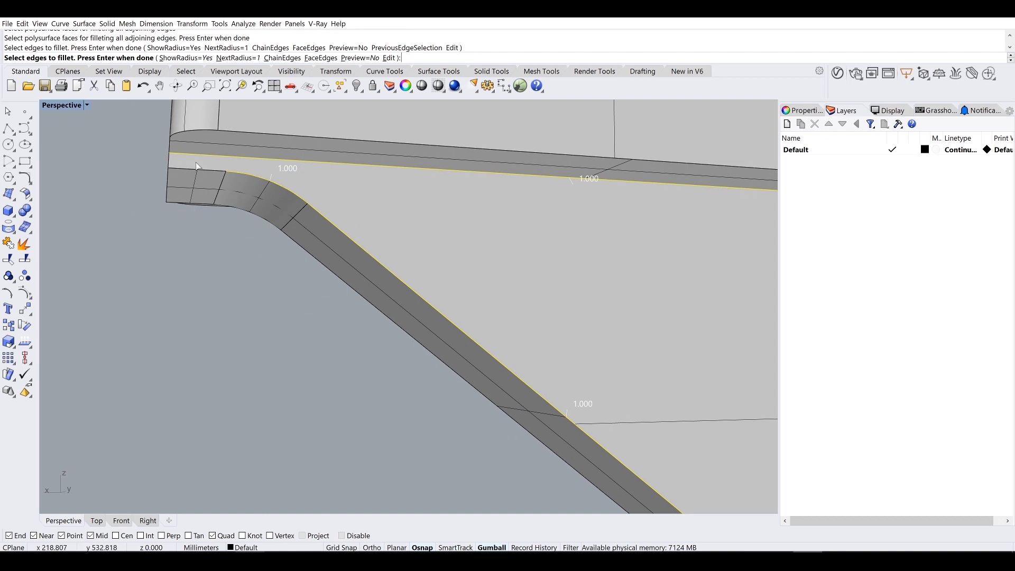
pyautogui.scroll(-5, 242, 173)
pyautogui.scroll(5, 238, 172)
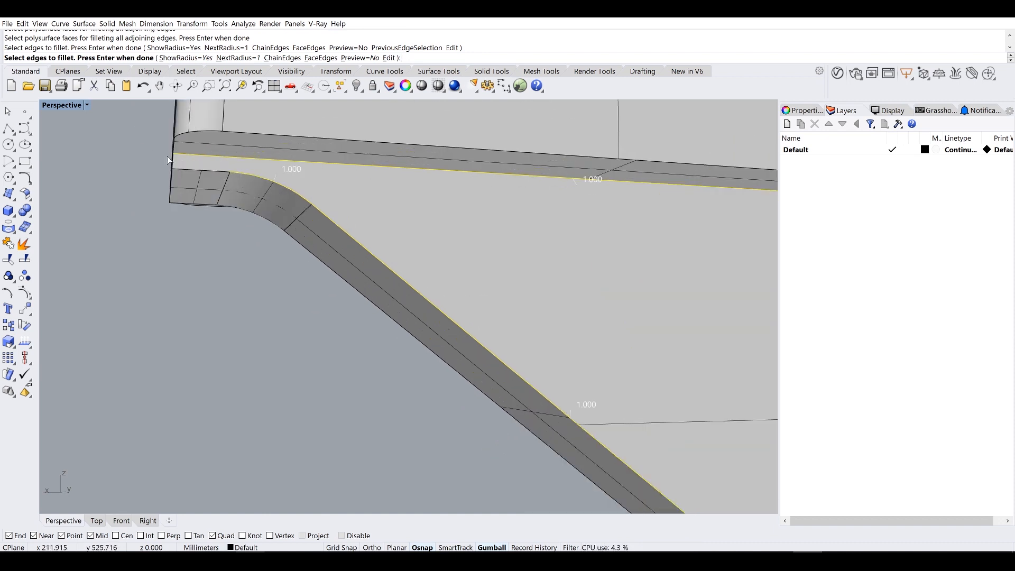
pyautogui.scroll(-4, 186, 164)
pyautogui.moveTo(239, 183); pyautogui.dragTo(198, 196, button='right')
pyautogui.moveTo(296, 207); pyautogui.dragTo(368, 240, button='right')
pyautogui.scroll(6, 205, 204)
pyautogui.moveTo(212, 220); pyautogui.dragTo(211, 215, button='right')
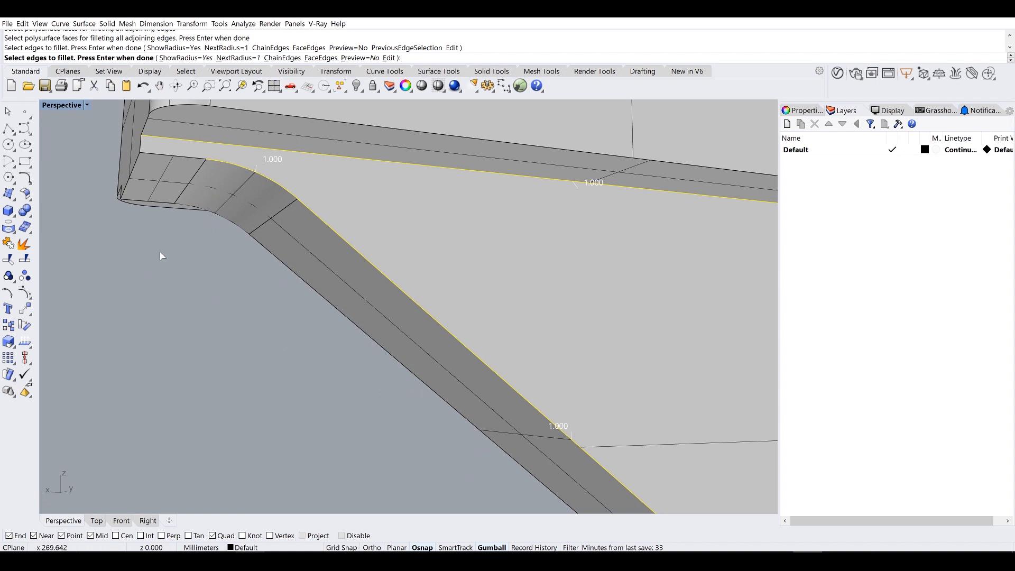
pyautogui.rightClick(210, 330)
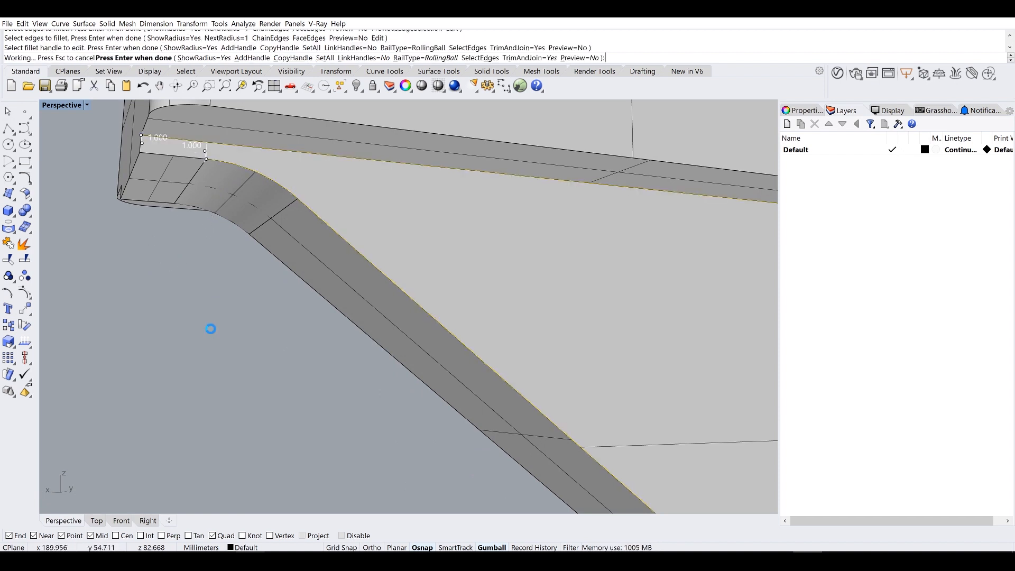
# Step: Examine the new fillets along the mounting block, the sloped edge and the ledge, and undo the face-edge fillet
pyautogui.scroll(-3, 212, 328)
pyautogui.scroll(-5, 301, 334)
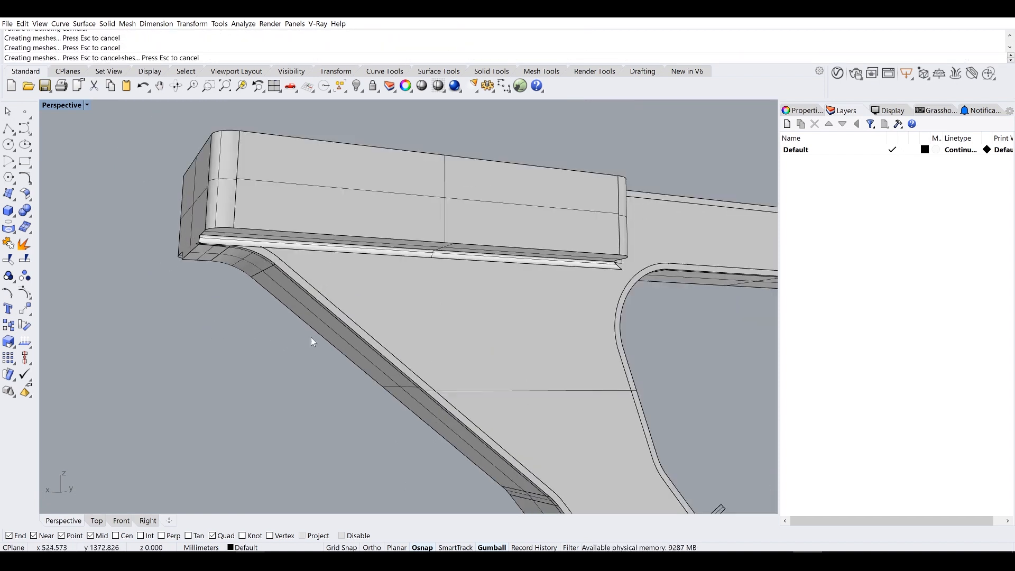
pyautogui.keyDown('shift'); pyautogui.moveTo(405, 431); pyautogui.dragTo(301, 353, button='right'); pyautogui.keyUp('shift')
pyautogui.scroll(2, 301, 357)
pyautogui.moveTo(351, 394); pyautogui.dragTo(371, 370, button='right')
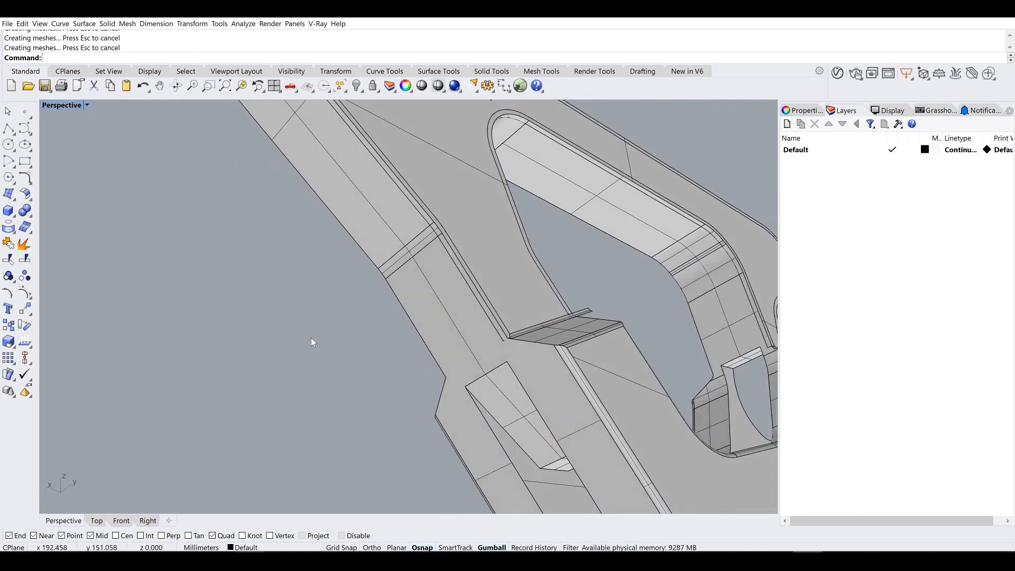
pyautogui.moveTo(311, 338); pyautogui.dragTo(289, 360, button='right')
pyautogui.hotkey('ctrl', 'z')
pyautogui.scroll(-5, 250, 354)
pyautogui.scroll(6, 290, 317)
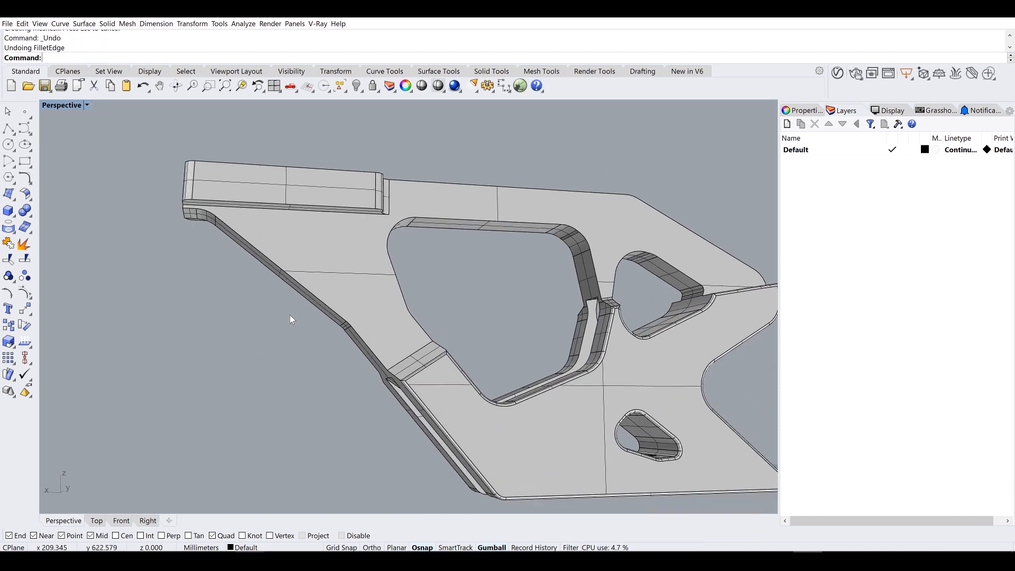
# Step: Fillet the upper side face's sloped outer edge chain with a 1 mm radius, from the curve under the mounting block to the ledge
pyautogui.press('Return')
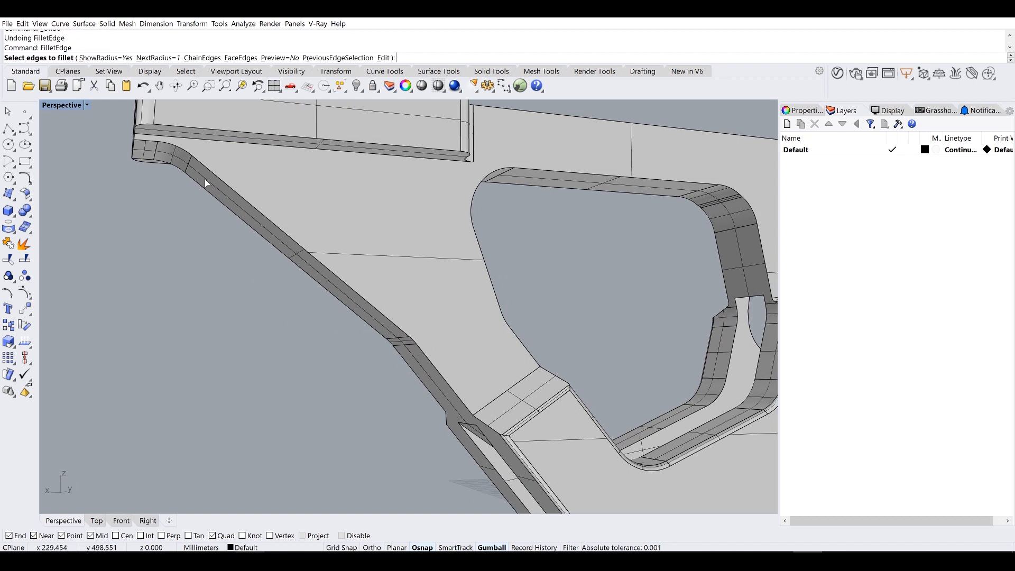
pyautogui.scroll(3, 156, 142)
pyautogui.click(154, 142)
pyautogui.click(179, 147)
pyautogui.click(261, 197)
pyautogui.keyDown('shift'); pyautogui.moveTo(401, 365); pyautogui.dragTo(230, 163, button='right'); pyautogui.keyUp('shift')
pyautogui.scroll(6, 419, 282)
pyautogui.click(421, 277)
pyautogui.click(461, 331)
pyautogui.keyDown('shift'); pyautogui.moveTo(542, 432); pyautogui.dragTo(383, 256, button='right'); pyautogui.keyUp('shift')
pyautogui.scroll(-5, 413, 262)
pyautogui.moveTo(436, 303); pyautogui.dragTo(516, 309, button='right')
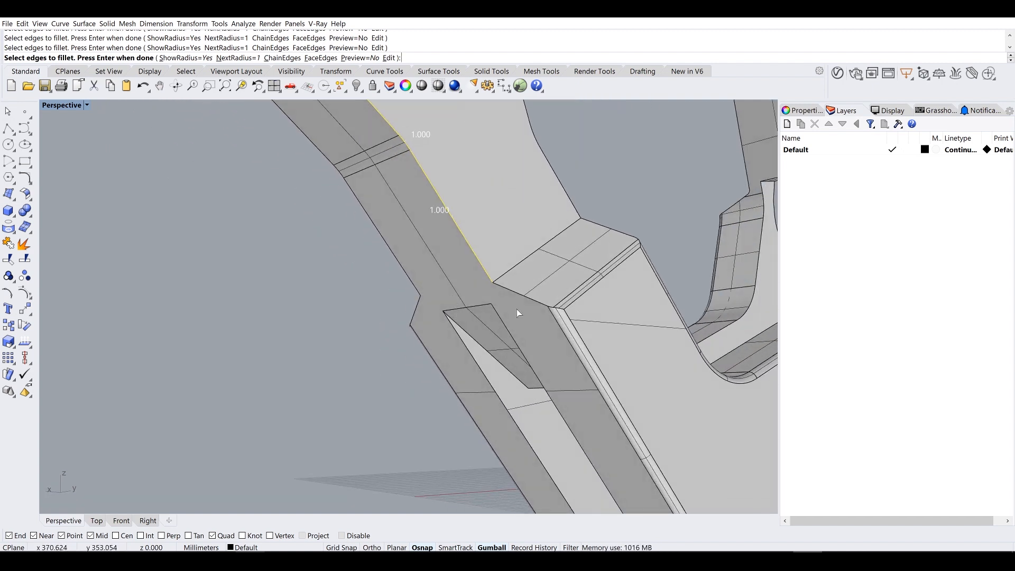
pyautogui.scroll(5, 509, 296)
pyautogui.scroll(-5, 249, 345)
pyautogui.rightClick(241, 334)
pyautogui.rightClick(240, 333)
pyautogui.moveTo(247, 333); pyautogui.dragTo(275, 318, button='right')
pyautogui.keyDown('shift'); pyautogui.moveTo(275, 318); pyautogui.dragTo(379, 385, button='right'); pyautogui.keyUp('shift')
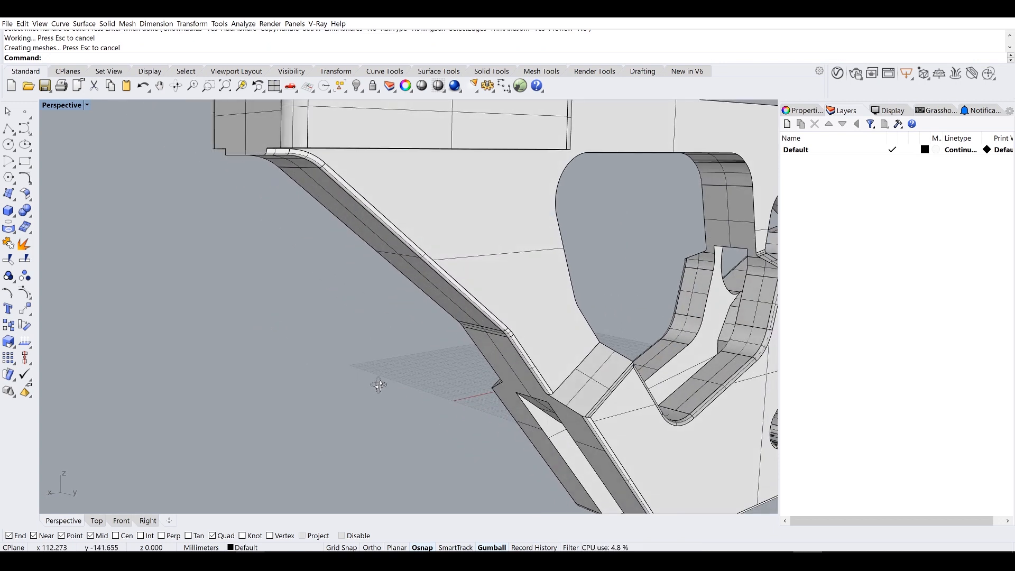
# Step: Fillet the matching sloped outer edge chain on the bracket's opposite side with a 1 mm radius, from the mounting block to the ledge
pyautogui.moveTo(281, 237); pyautogui.dragTo(397, 231, button='right')
pyautogui.moveTo(534, 231); pyautogui.dragTo(541, 227, button='right')
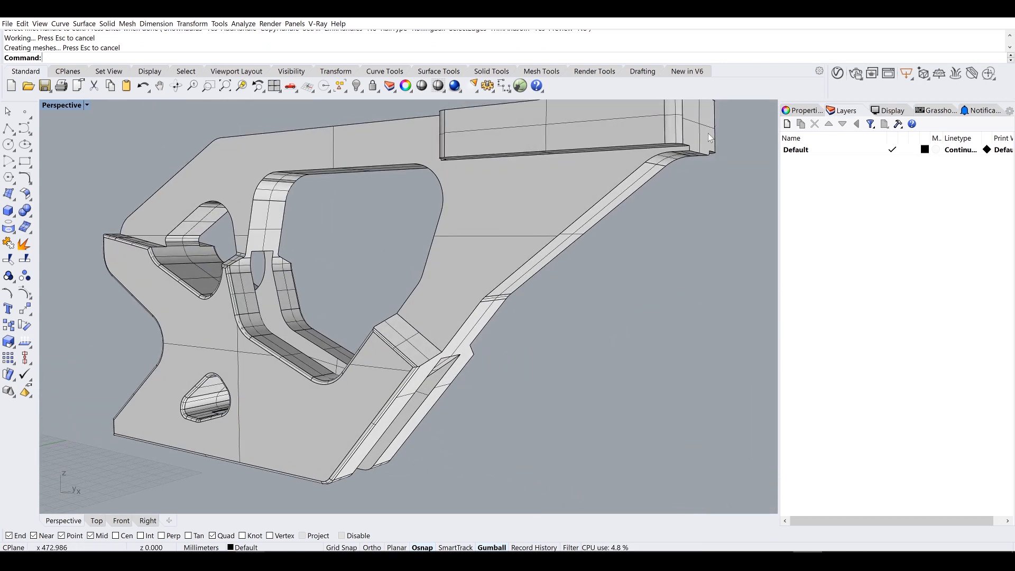
pyautogui.rightClick(690, 143)
pyautogui.scroll(5, 689, 144)
pyautogui.click(686, 157)
pyautogui.click(632, 165)
pyautogui.click(563, 214)
pyautogui.moveTo(431, 312); pyautogui.dragTo(537, 159, button='right')
pyautogui.scroll(2, 397, 316)
pyautogui.click(393, 314)
pyautogui.click(374, 343)
pyautogui.press('Return')
pyautogui.press('Return')
# Step: Try to fillet the upper side face's edge chain around the large cutout with a 1 mm radius, ending at the small inner ledge
pyautogui.moveTo(373, 339); pyautogui.dragTo(361, 316, button='right')
pyautogui.press('Return')
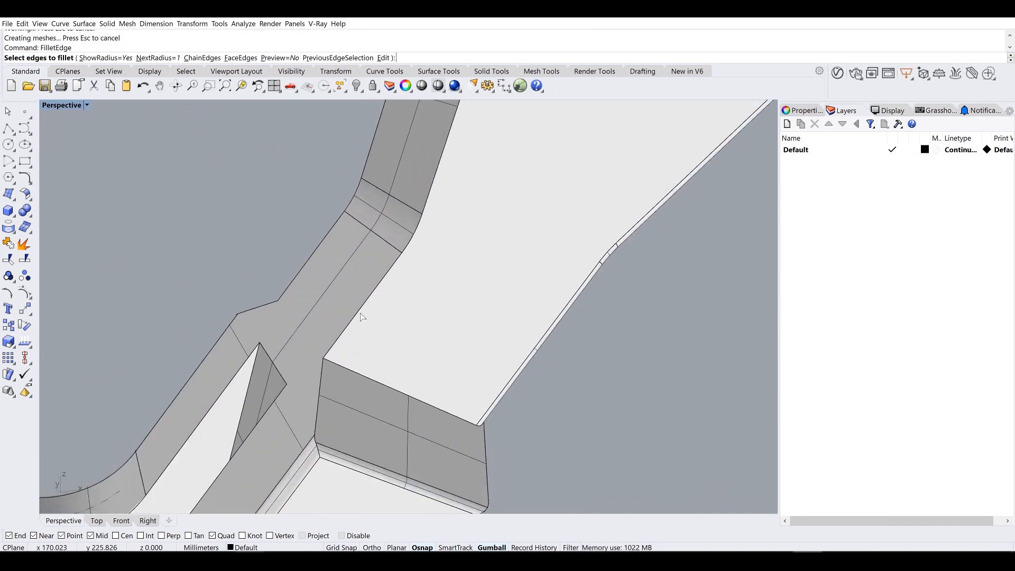
pyautogui.click(378, 289)
pyautogui.click(417, 235)
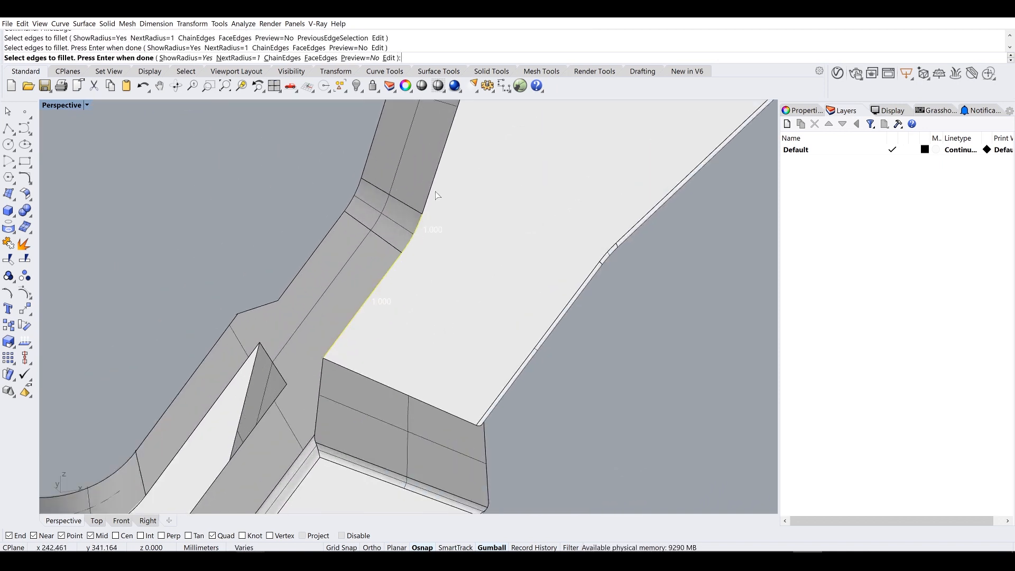
pyautogui.click(435, 189)
pyautogui.moveTo(435, 189); pyautogui.dragTo(433, 284, button='right')
pyautogui.click(446, 240)
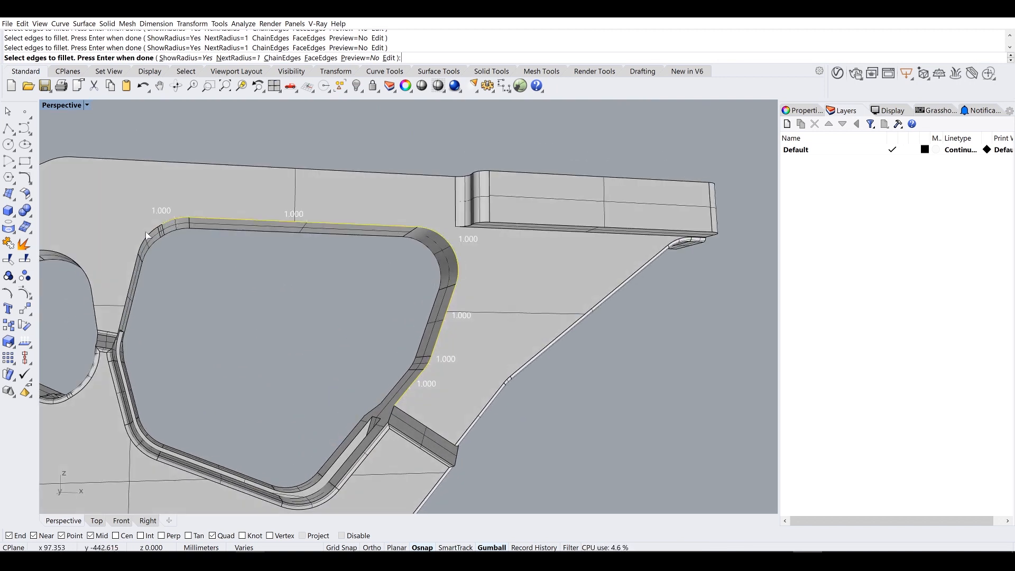
pyautogui.scroll(5, 161, 231)
pyautogui.click(139, 252)
pyautogui.scroll(-6, 141, 252)
pyautogui.moveTo(140, 252); pyautogui.dragTo(182, 208, button='right')
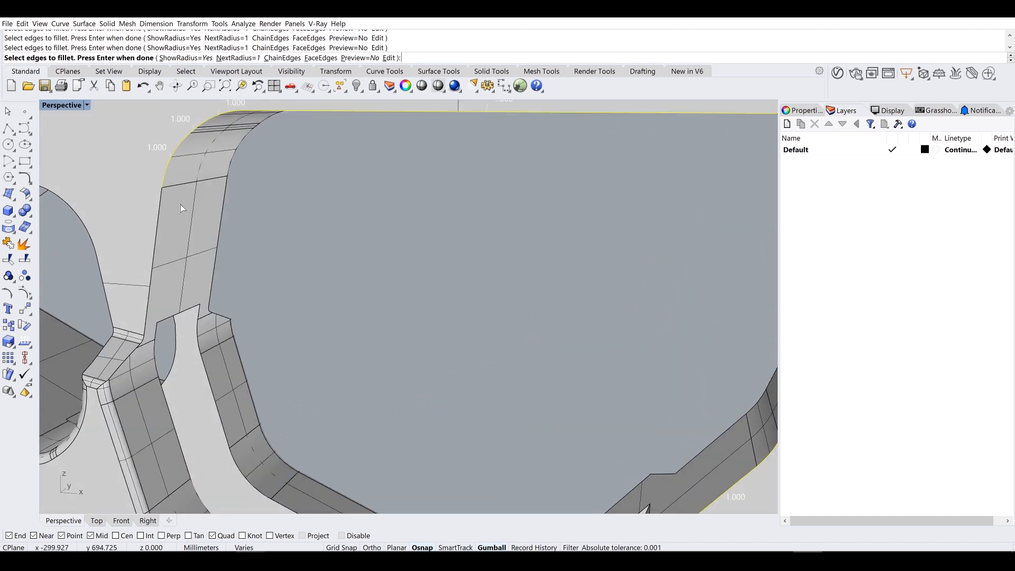
pyautogui.click(142, 255)
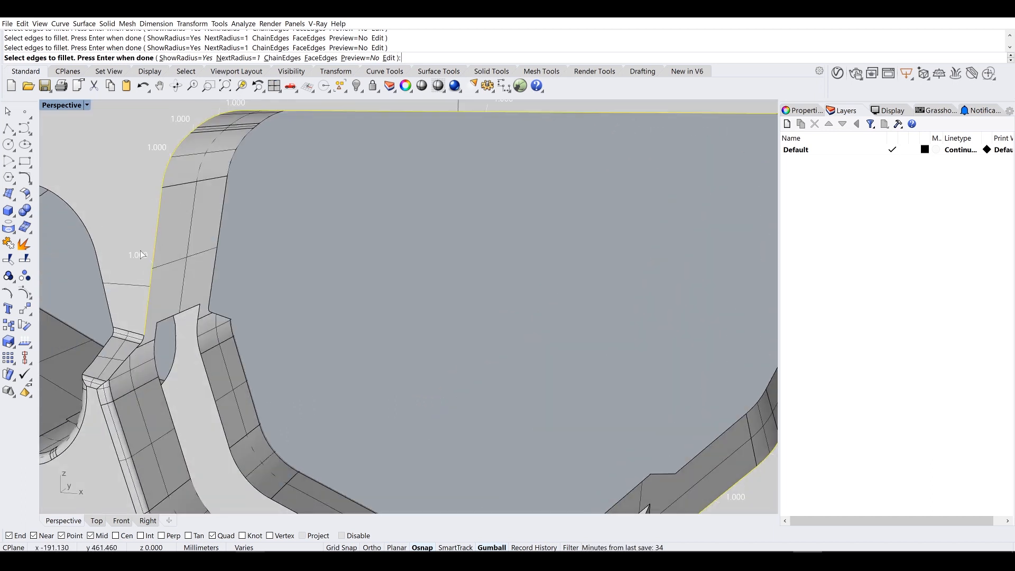
pyautogui.press('Return')
pyautogui.scroll(8, 133, 338)
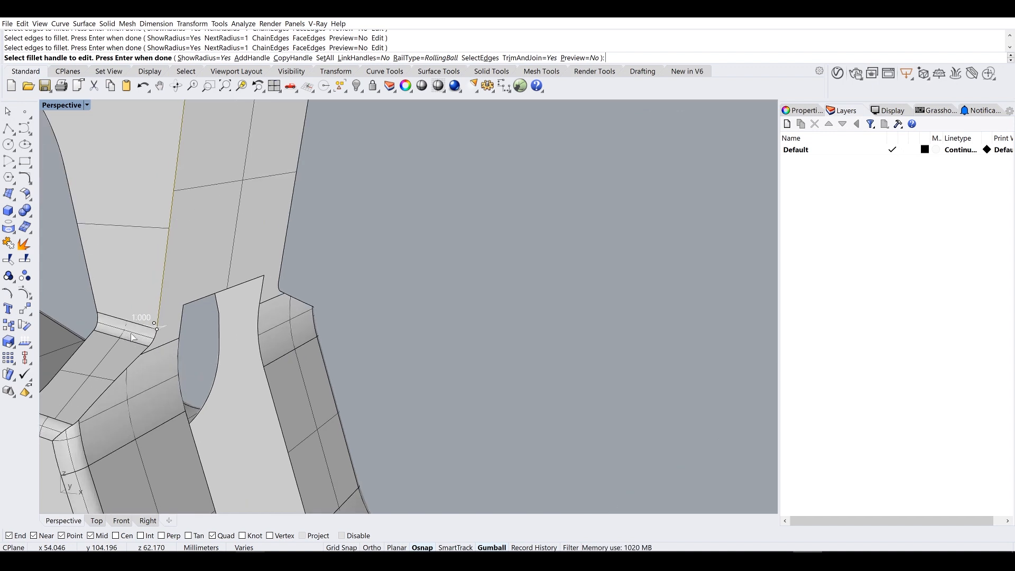
pyautogui.press('Return')
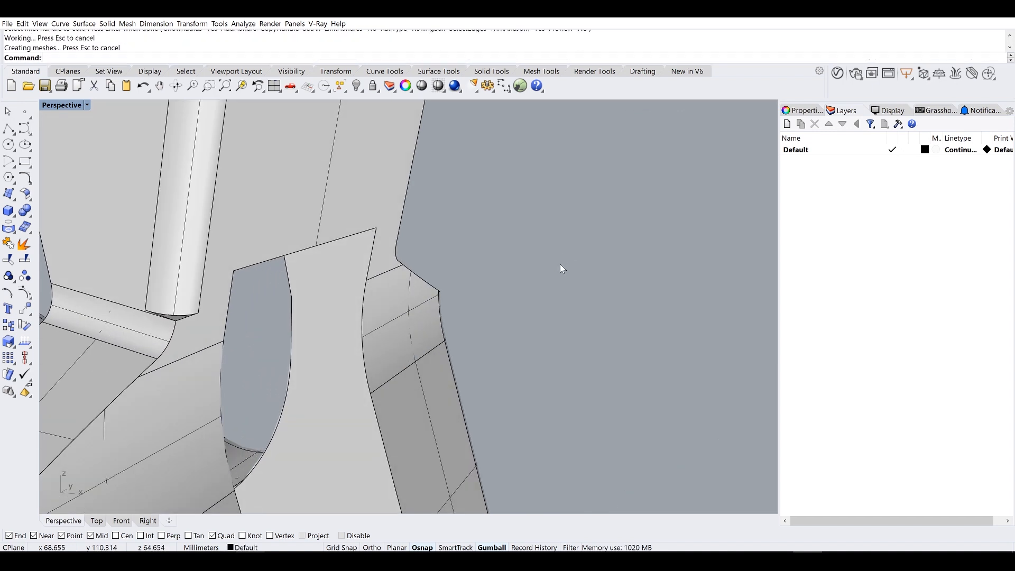
# Step: Examine where the cutout fillet ends at the inner ledge and undo the cutout fillet
pyautogui.moveTo(204, 293); pyautogui.dragTo(328, 309, button='right')
pyautogui.hotkey('ctrl', 'z')
pyautogui.scroll(-7, 509, 315)
pyautogui.scroll(5, 351, 271)
pyautogui.scroll(-3, 328, 309)
pyautogui.scroll(-3, 329, 310)
pyautogui.moveTo(406, 289); pyautogui.dragTo(415, 311, button='right')
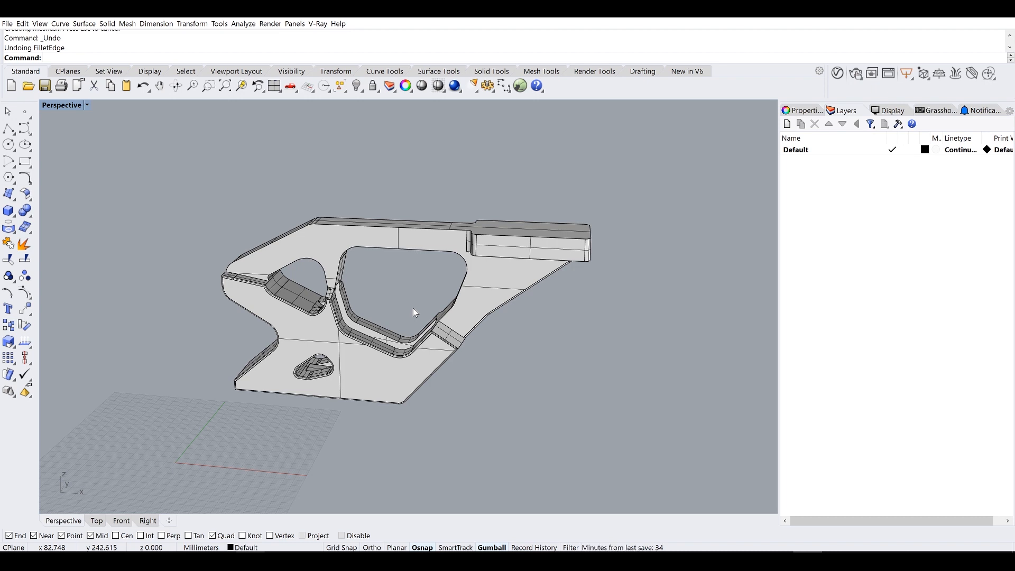
# Step: Examine the topology-optimised reference mesh beside the bracket solid
pyautogui.moveTo(465, 290); pyautogui.dragTo(370, 296, button='right')
pyautogui.click(480, 295)
pyautogui.moveTo(424, 277); pyautogui.dragTo(452, 286, button='right')
pyautogui.moveTo(446, 300); pyautogui.dragTo(546, 271)
pyautogui.click(486, 401)
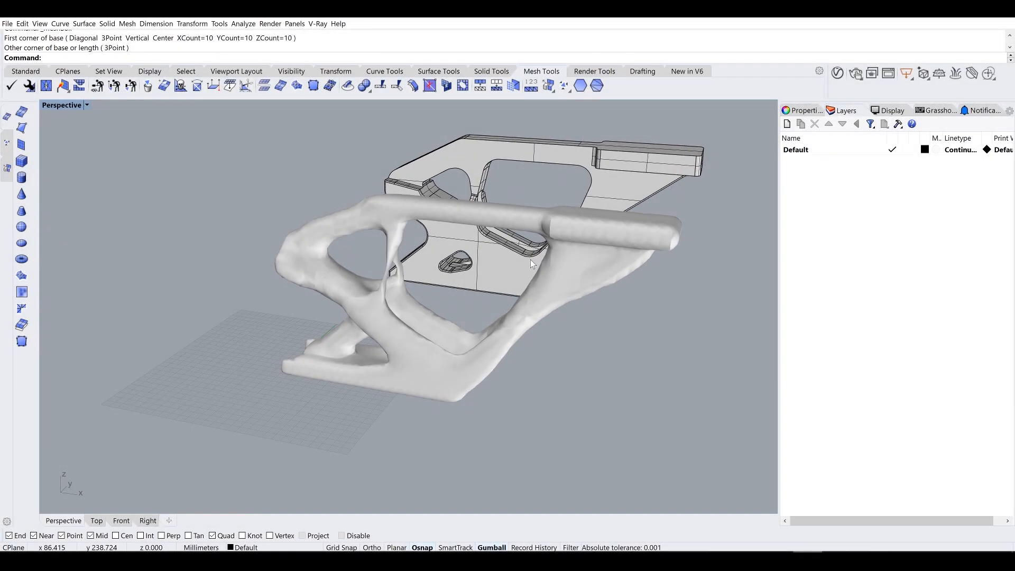
pyautogui.moveTo(531, 259); pyautogui.dragTo(484, 236, button='right')
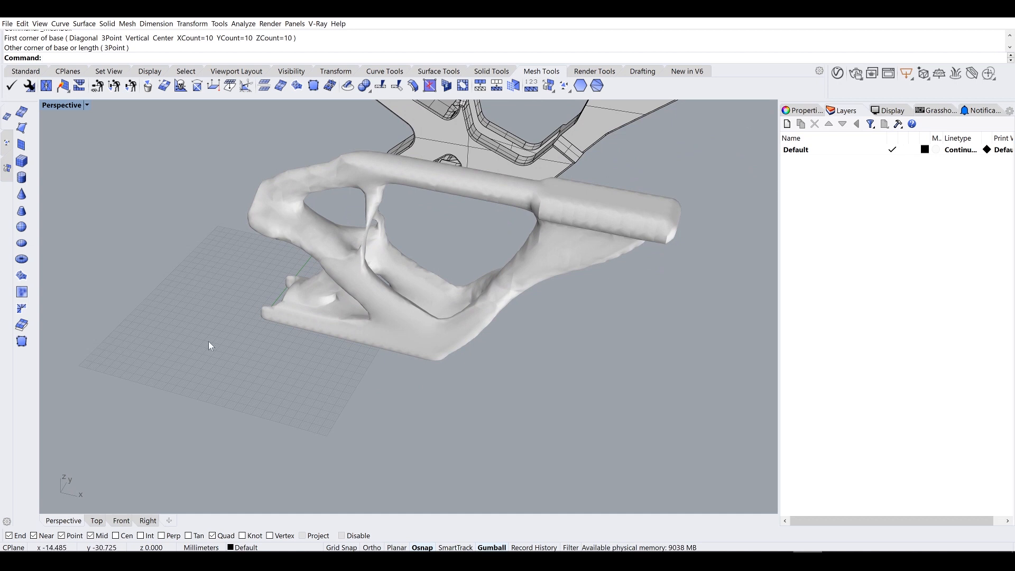
pyautogui.click(22, 162)
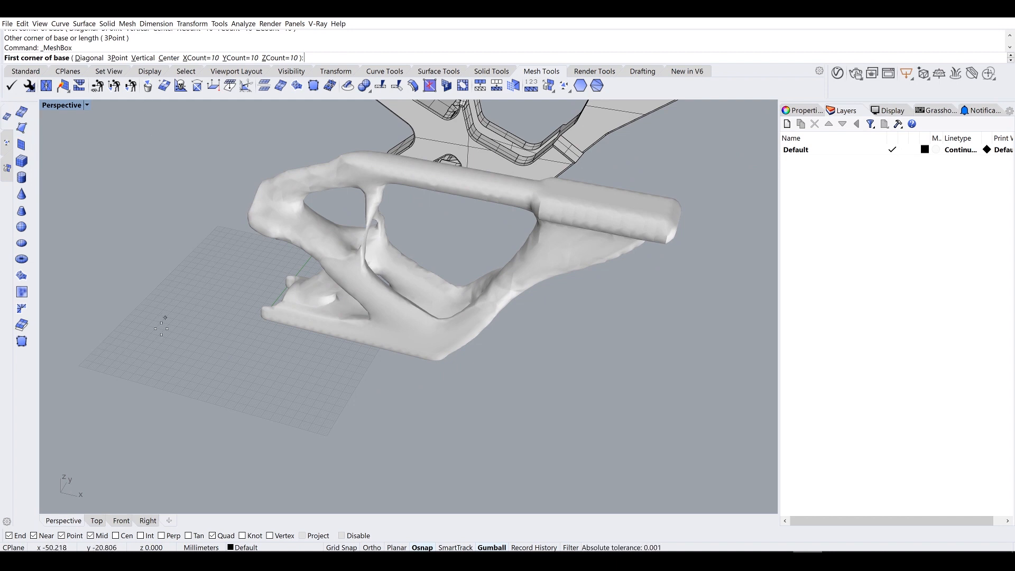
pyautogui.click(166, 379)
pyautogui.press('Escape')
# Step: Create a mesh box on the grid in front of the reference mesh, with X, Y and Z counts of 1 and height equal to width
pyautogui.press('Return')
pyautogui.click(198, 57)
pyautogui.write('1')
pyautogui.press('Return')
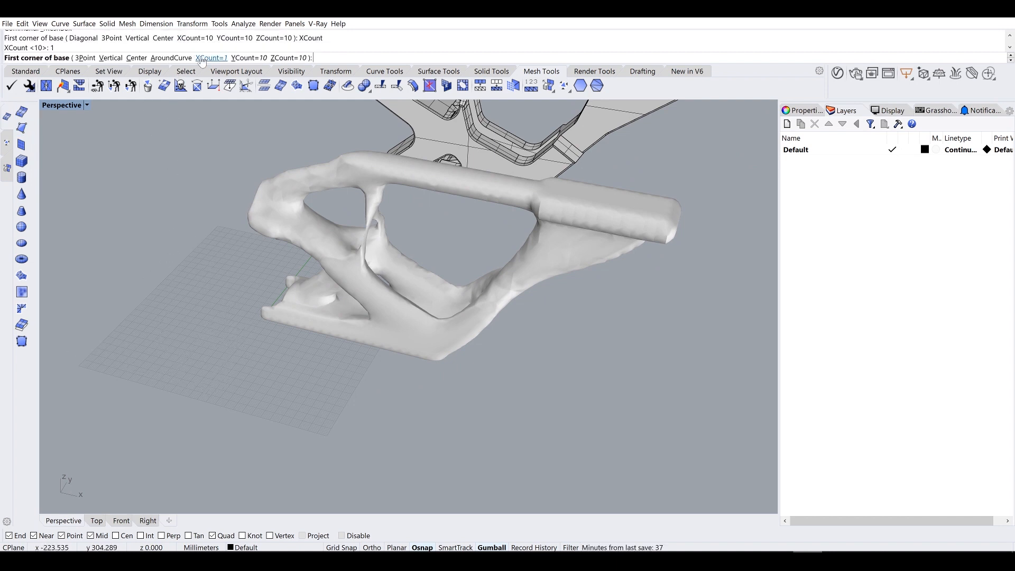
pyautogui.click(248, 58)
pyautogui.write('1')
pyautogui.press('Return')
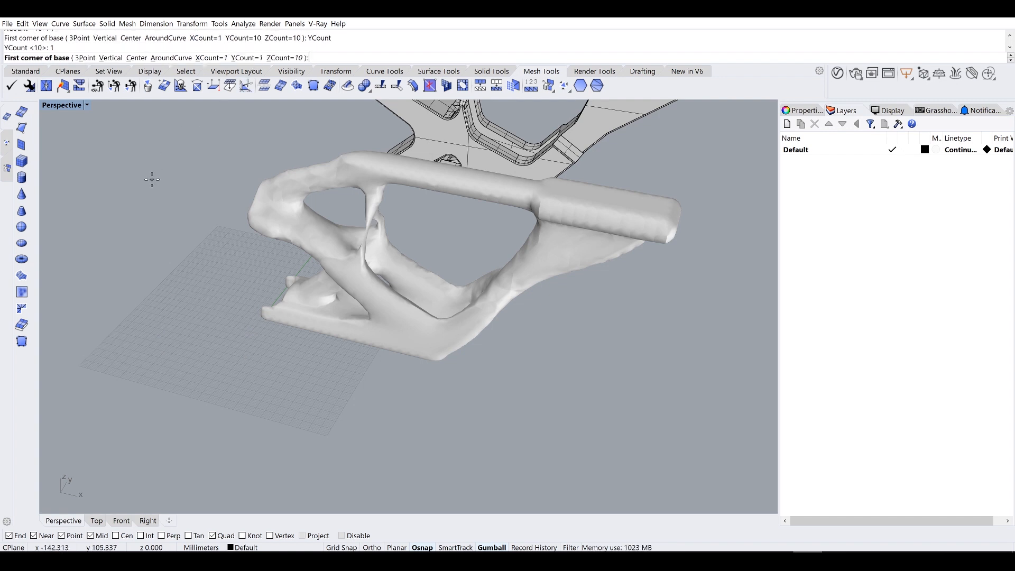
pyautogui.click(286, 58)
pyautogui.write('1')
pyautogui.press('Return')
pyautogui.click(193, 383)
pyautogui.click(247, 362)
pyautogui.press('Return')
pyautogui.scroll(5, 187, 360)
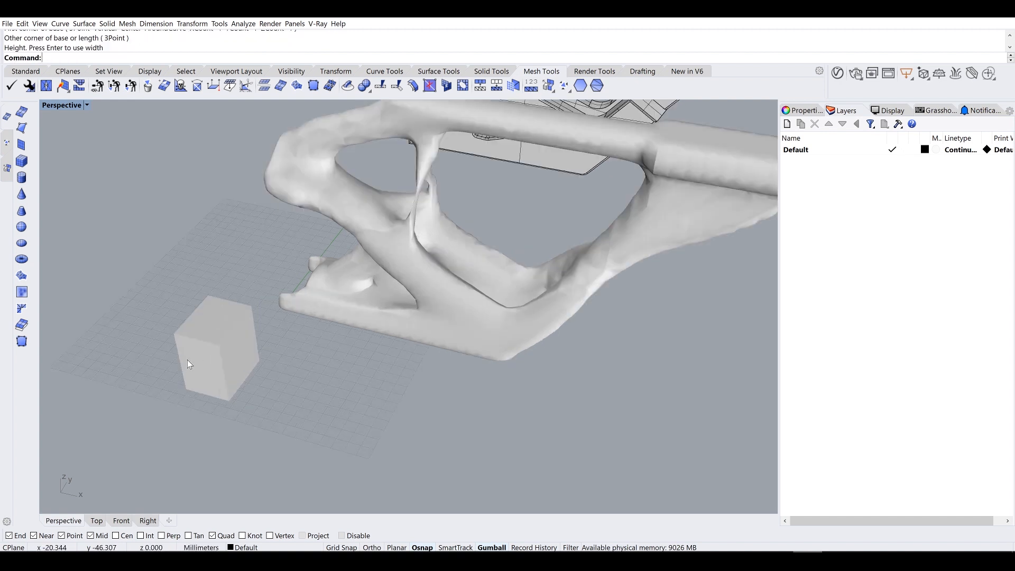
# Step: Try to duplicate the mesh box along the X axis and undo the copy
pyautogui.click(231, 363)
pyautogui.scroll(-5, 231, 364)
pyautogui.moveTo(259, 308); pyautogui.dragTo(350, 341)
pyautogui.hotkey('ctrl', 'z')
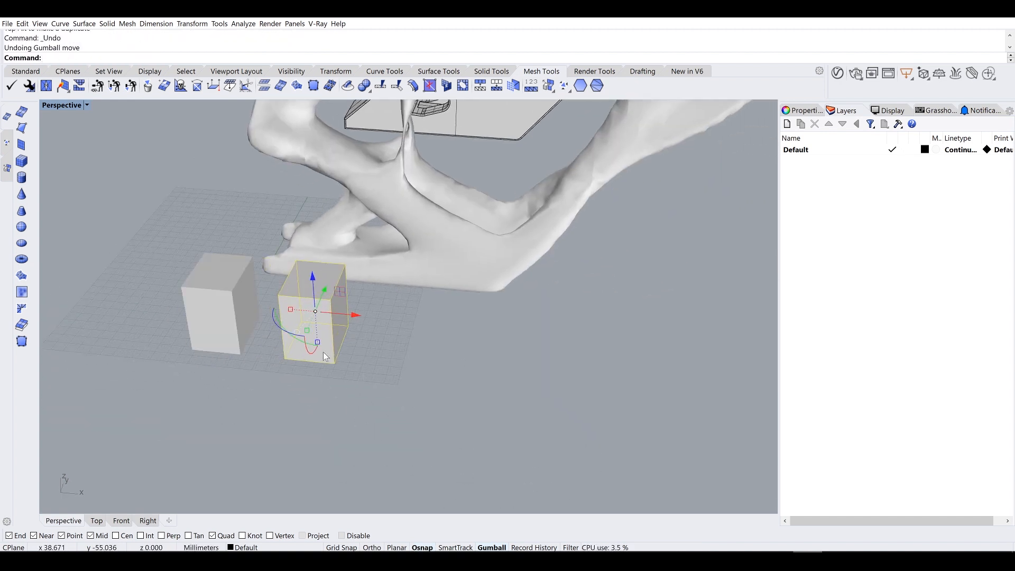
pyautogui.click(234, 315)
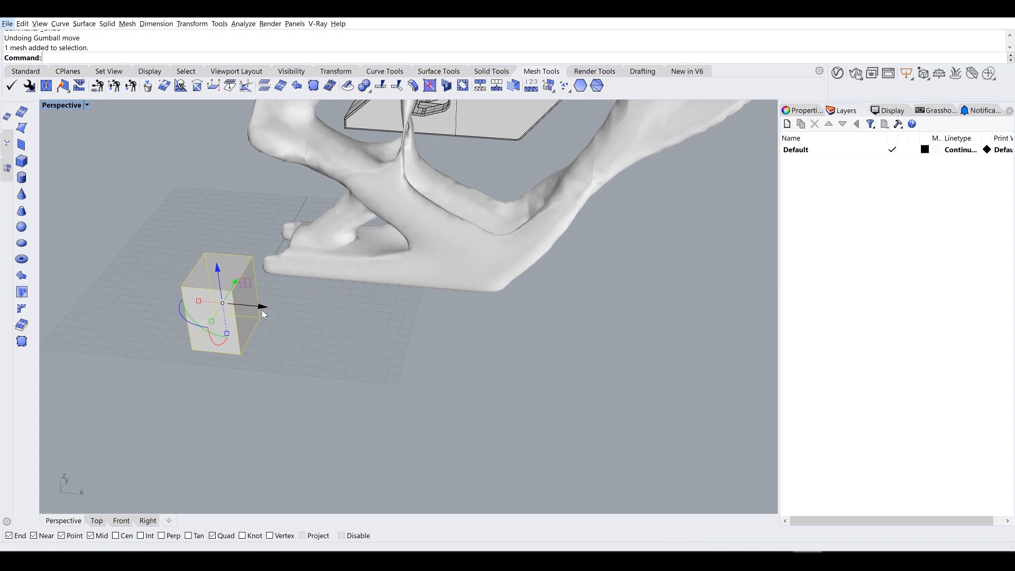
pyautogui.moveTo(263, 314); pyautogui.dragTo(250, 313, button='right')
pyautogui.write('Scale')
pyautogui.press('Return')
pyautogui.scroll(2, 150, 331)
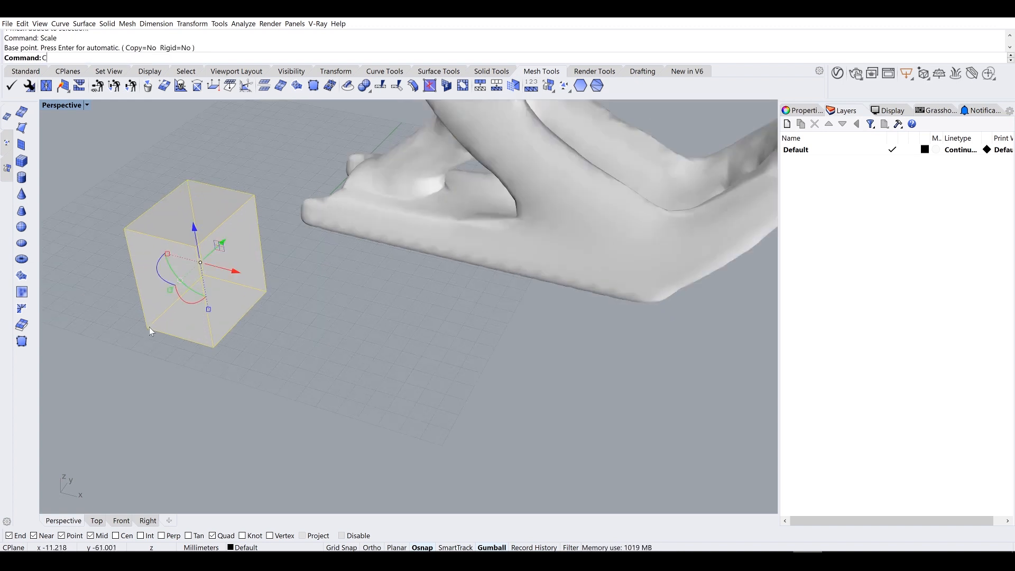
# Step: Explode the mesh box into its separate faces and select individual faces to check the split
pyautogui.press('Up')
pyautogui.write('Expl')
pyautogui.press('Return')
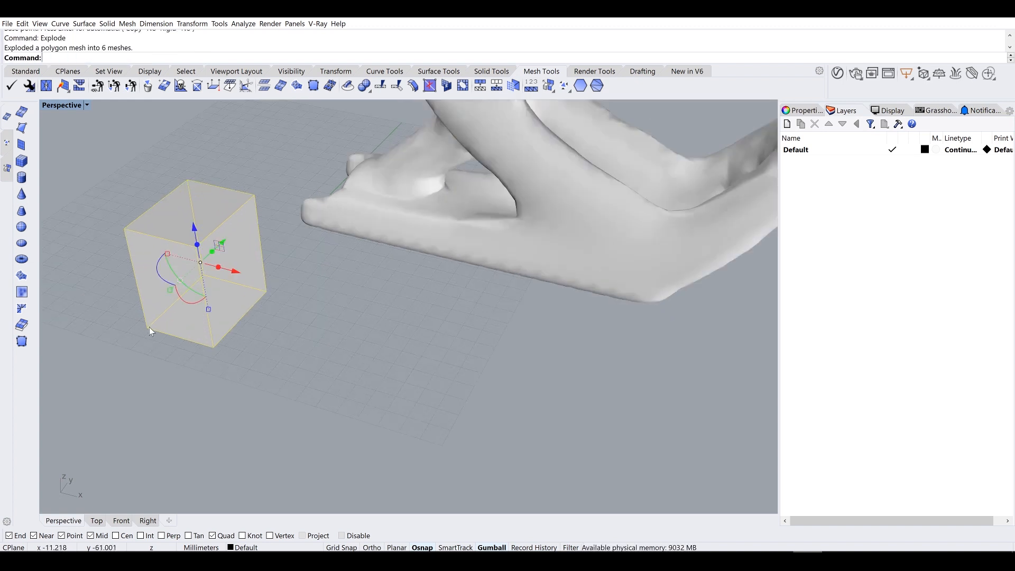
pyautogui.click(201, 206)
pyautogui.click(242, 289)
pyautogui.click(366, 408)
# Step: Show mesh wires in the shaded display mode and view the exploded box up close
pyautogui.click(888, 110)
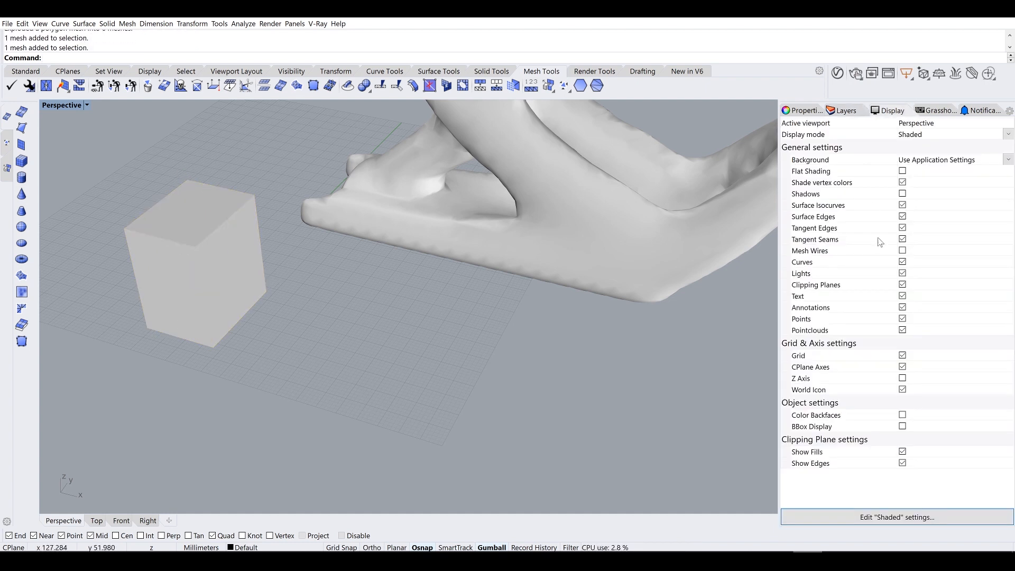
pyautogui.click(903, 251)
pyautogui.moveTo(227, 288); pyautogui.dragTo(365, 280, button='right')
pyautogui.scroll(6, 301, 236)
pyautogui.moveTo(280, 234); pyautogui.dragTo(333, 239, button='right')
pyautogui.scroll(-6, 317, 239)
# Step: Move the box's top and bottom faces aside along the X axis, clear of the four side faces
pyautogui.click(337, 196)
pyautogui.scroll(-2, 336, 194)
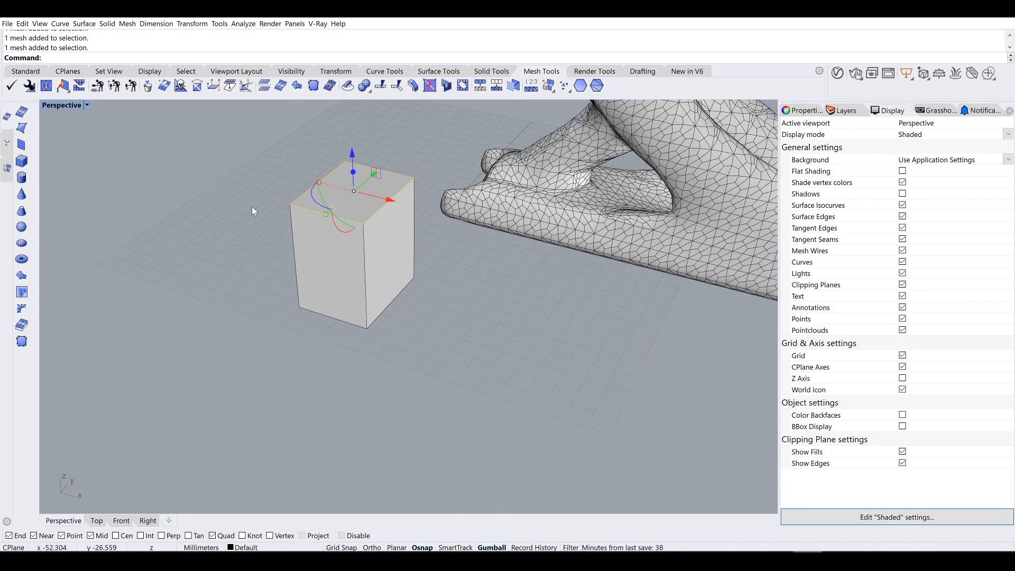
pyautogui.moveTo(390, 201); pyautogui.dragTo(210, 146)
pyautogui.click(240, 252)
pyautogui.moveTo(316, 255); pyautogui.dragTo(332, 301, button='right')
pyautogui.click(332, 367)
pyautogui.keyDown('shift'); pyautogui.moveTo(389, 420); pyautogui.dragTo(222, 322); pyautogui.keyUp('shift')
pyautogui.click(234, 313)
pyautogui.click(335, 375)
pyautogui.moveTo(239, 458); pyautogui.dragTo(415, 380, button='right')
# Step: Copy the four side faces upward twice with vertex snapping, stacking a three-level open column
pyautogui.moveTo(280, 318); pyautogui.dragTo(271, 310)
pyautogui.write('copy')
pyautogui.press('Return')
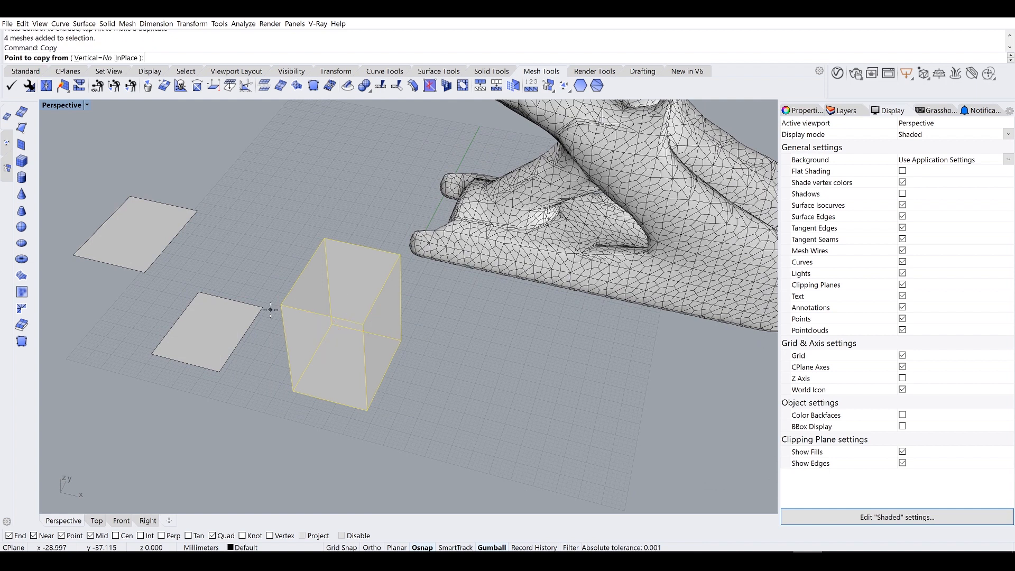
pyautogui.click(271, 535)
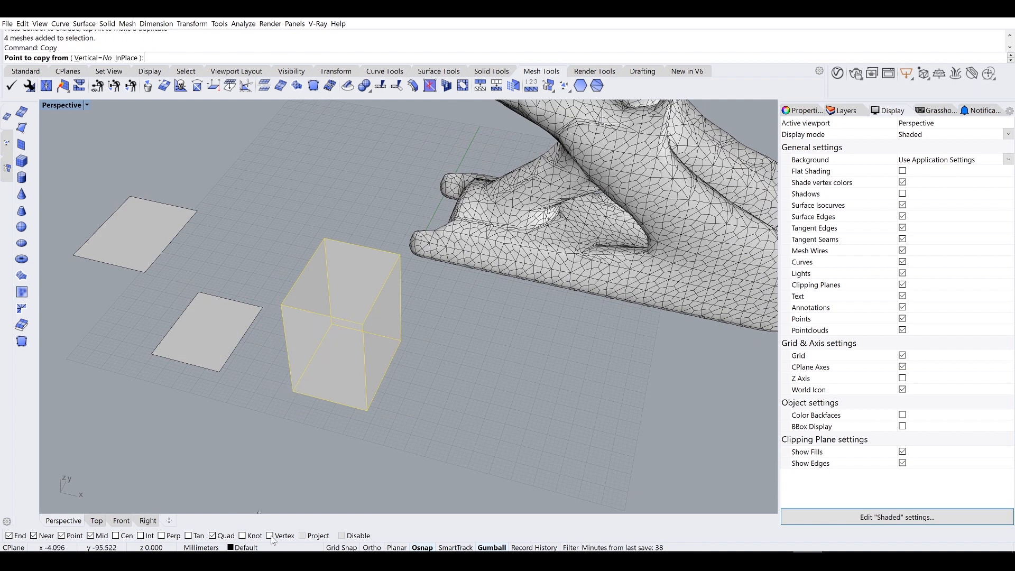
pyautogui.click(294, 391)
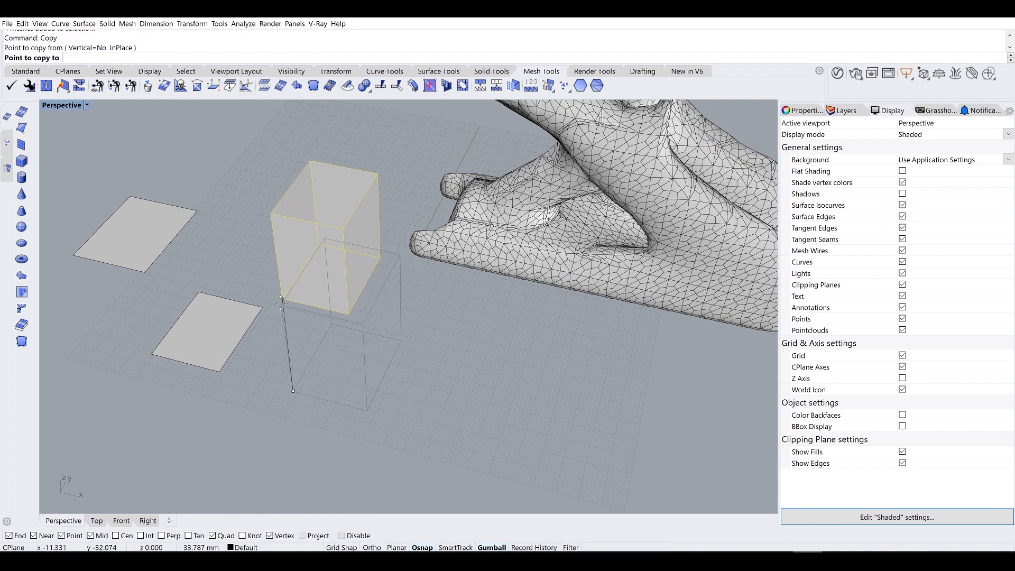
pyautogui.click(284, 306)
pyautogui.click(267, 200)
pyautogui.scroll(-5, 304, 241)
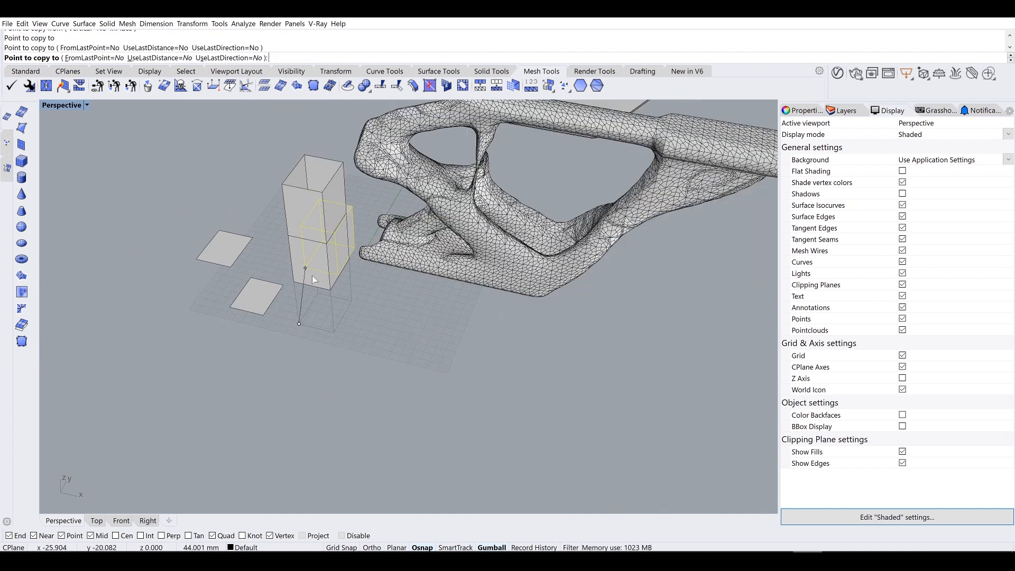
pyautogui.press('Return')
# Step: Copy the three-level column twice along X, corner to corner, to form a three-by-three block of open cells
pyautogui.moveTo(265, 173); pyautogui.dragTo(297, 169)
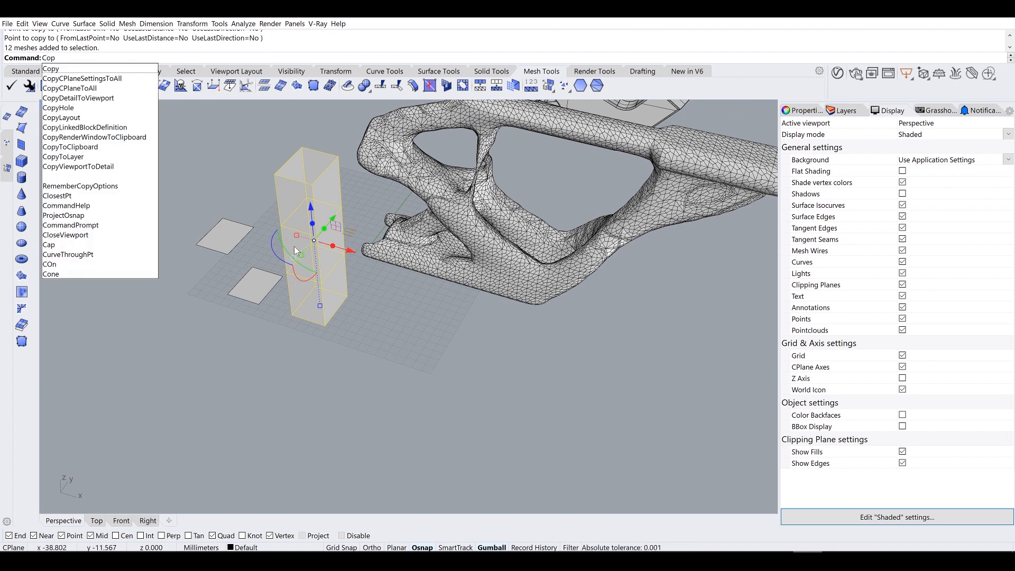
pyautogui.press('Return')
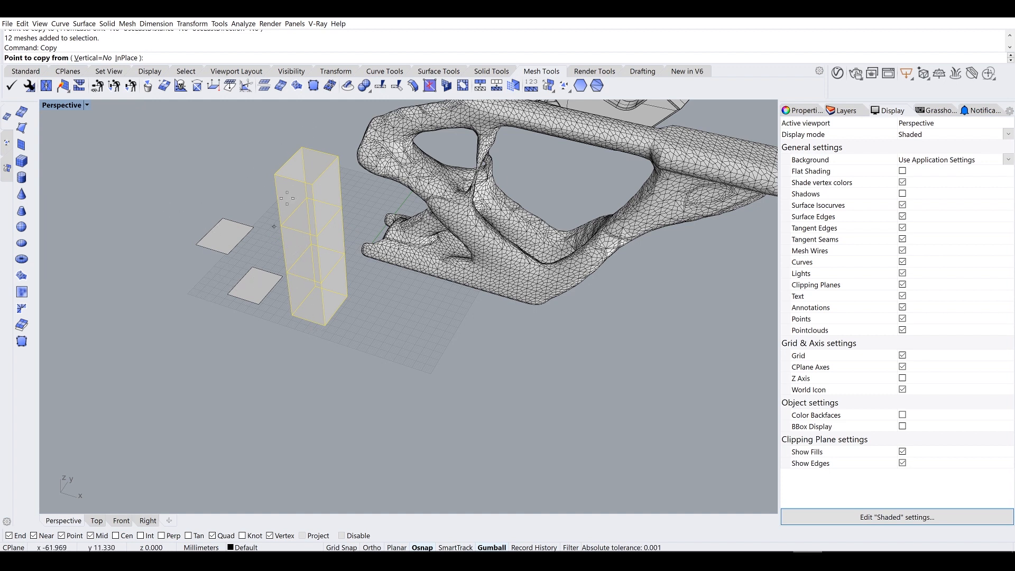
pyautogui.click(295, 316)
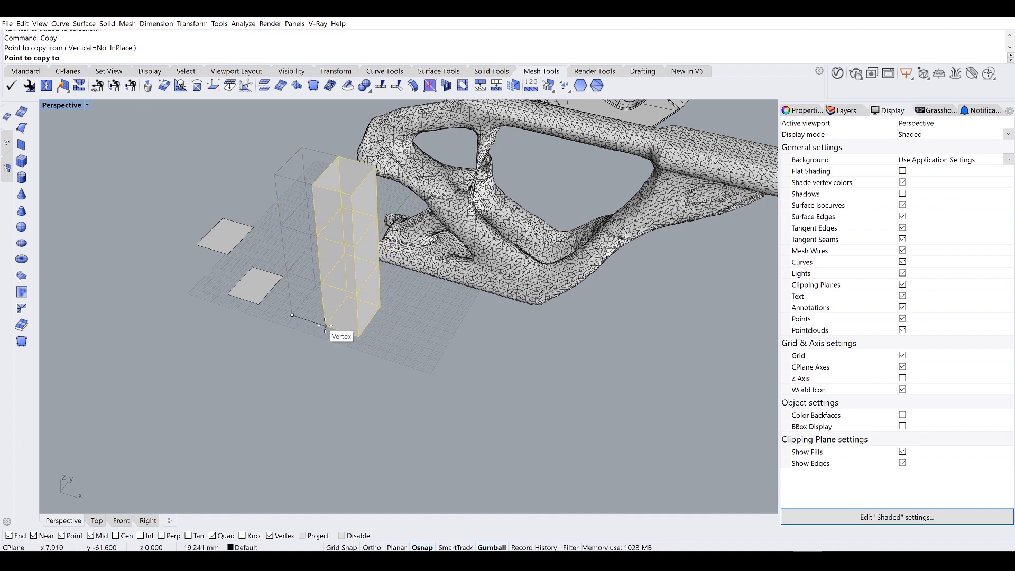
pyautogui.click(325, 325)
pyautogui.click(359, 337)
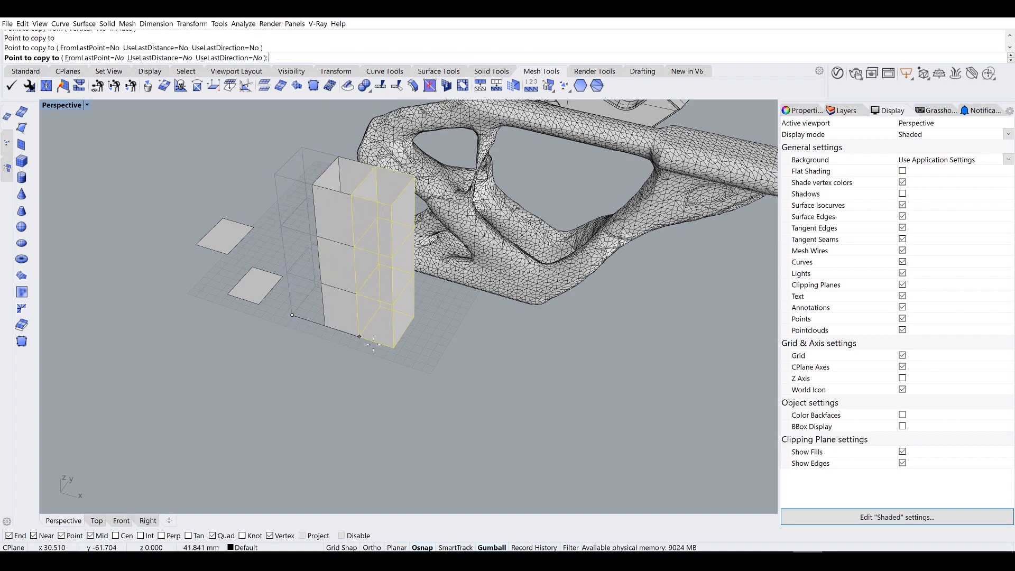
pyautogui.press('Escape')
pyautogui.press('Escape')
# Step: Check the mesh faces for duplicates with SelDup
pyautogui.moveTo(359, 338); pyautogui.dragTo(363, 342, button='right')
pyautogui.write('SelDu')
pyautogui.press('Return')
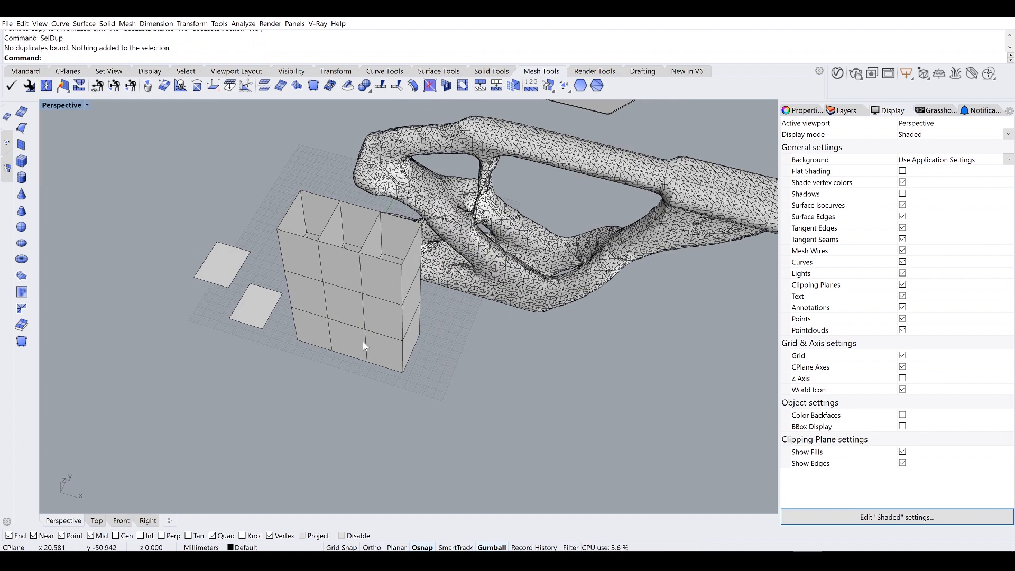
# Step: Delete the front and back faces of the middle column at all three levels, leaving two separate towers
pyautogui.click(347, 242)
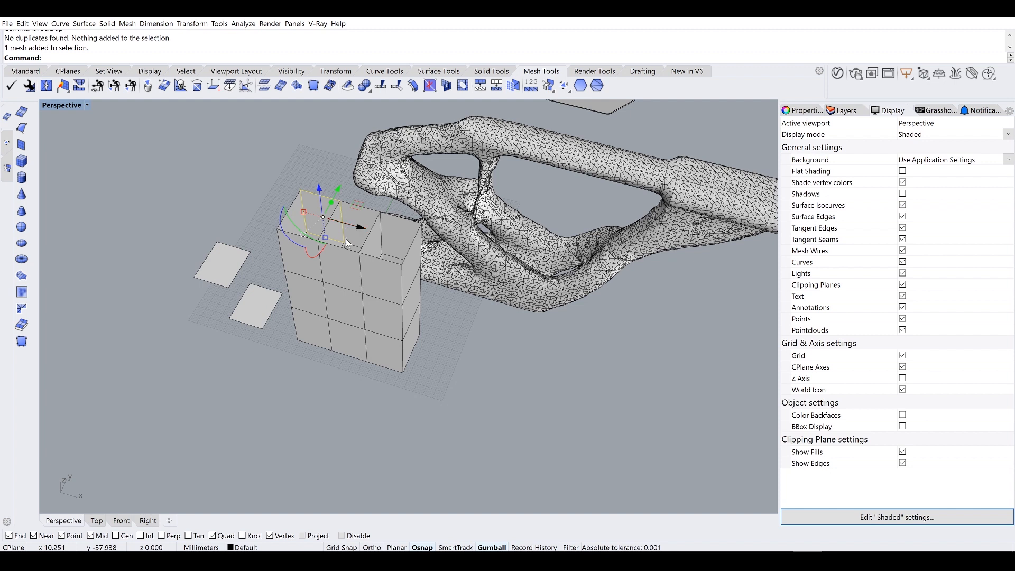
pyautogui.scroll(3, 323, 241)
pyautogui.click(363, 220)
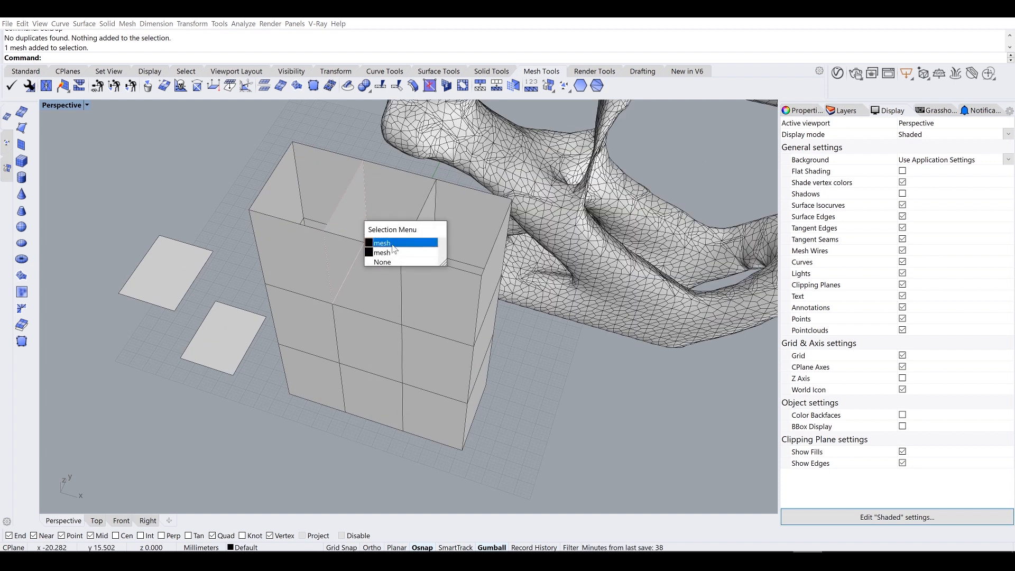
pyautogui.click(237, 174)
pyautogui.click(395, 189)
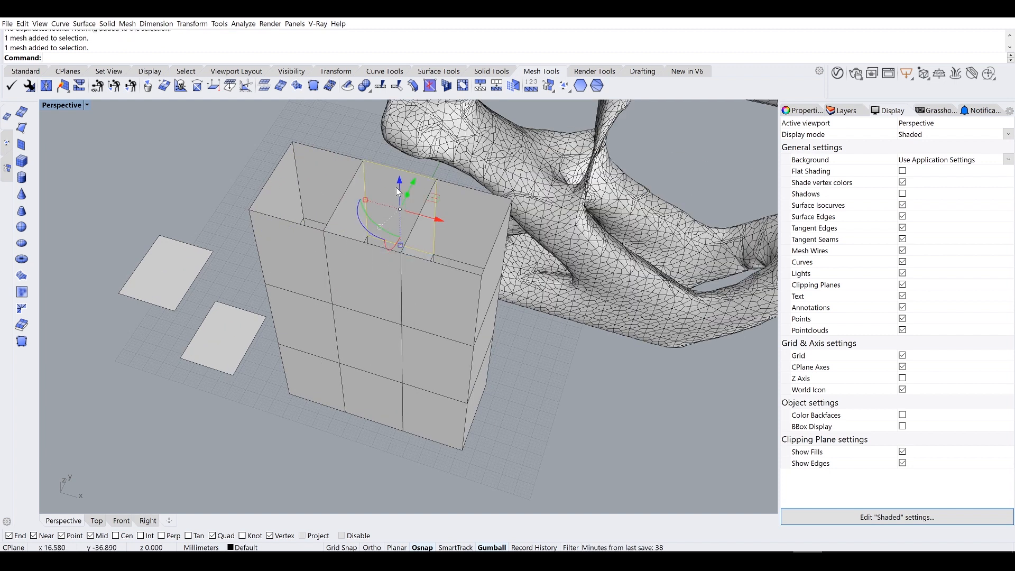
pyautogui.press('Delete')
pyautogui.click(366, 275)
pyautogui.press('Delete')
pyautogui.click(381, 285)
pyautogui.press('Delete')
pyautogui.click(369, 341)
pyautogui.press('Delete')
pyautogui.click(366, 387)
pyautogui.press('Delete')
pyautogui.click(388, 332)
pyautogui.press('Delete')
pyautogui.moveTo(388, 331); pyautogui.dragTo(396, 221, button='right')
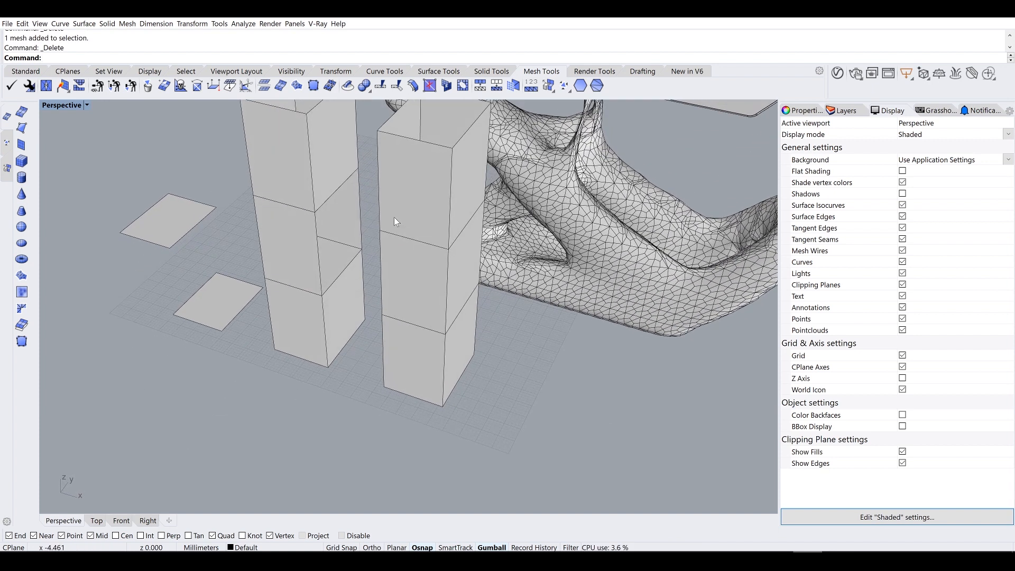
# Step: Delete the facing inner side faces at the middle level of both towers to open them for a connector
pyautogui.click(307, 232)
pyautogui.click(357, 211)
pyautogui.click(353, 206)
pyautogui.press('Delete')
pyautogui.click(353, 297)
pyautogui.click(377, 324)
pyautogui.press('Delete')
pyautogui.moveTo(379, 319); pyautogui.dragTo(543, 214, button='right')
pyautogui.click(542, 214)
pyautogui.press('Escape')
pyautogui.click(512, 343)
pyautogui.press('Escape')
pyautogui.moveTo(513, 346); pyautogui.dragTo(482, 362, button='right')
# Step: Copy the left tower's middle-level front and back faces across the gap between the two towers
pyautogui.scroll(3, 276, 261)
pyautogui.click(304, 253)
pyautogui.write('copy')
pyautogui.press('Return')
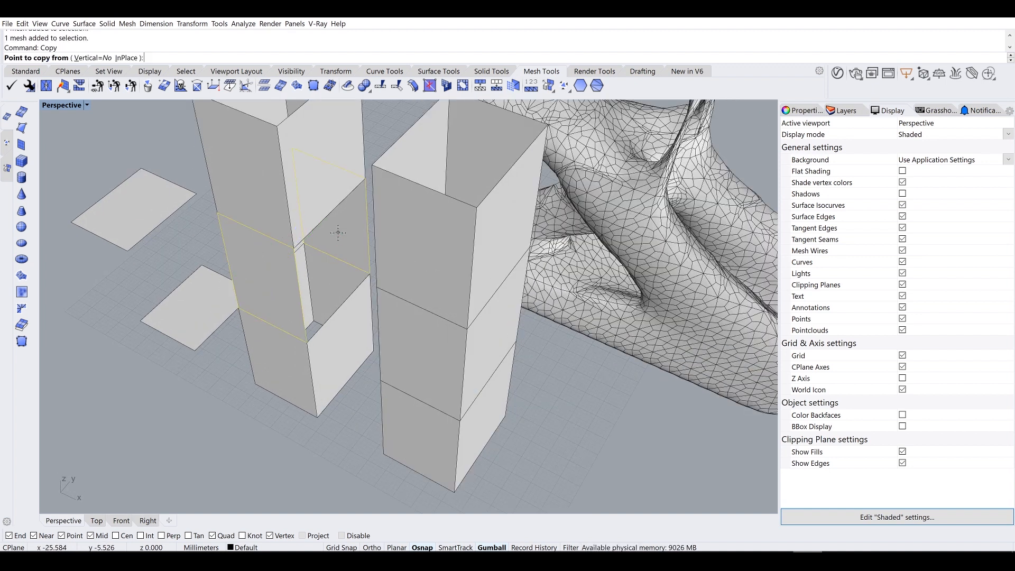
pyautogui.click(238, 309)
pyautogui.click(307, 343)
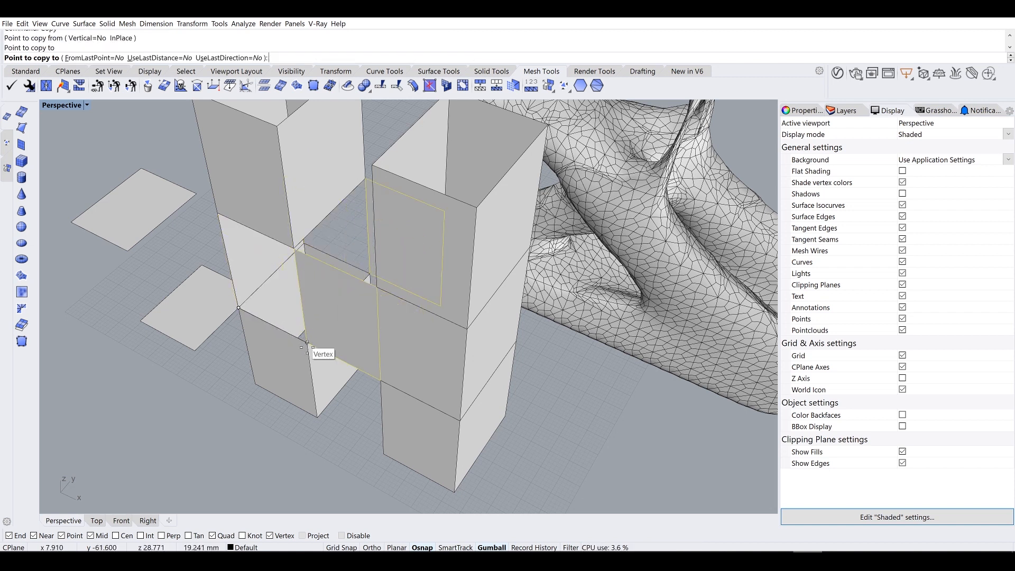
pyautogui.press('Return')
# Step: Move the two set-aside faces together, snapping the lower one's corner onto the connector's bottom opening
pyautogui.click(201, 309)
pyautogui.keyDown('shift'); pyautogui.click(131, 216); pyautogui.keyUp('shift')
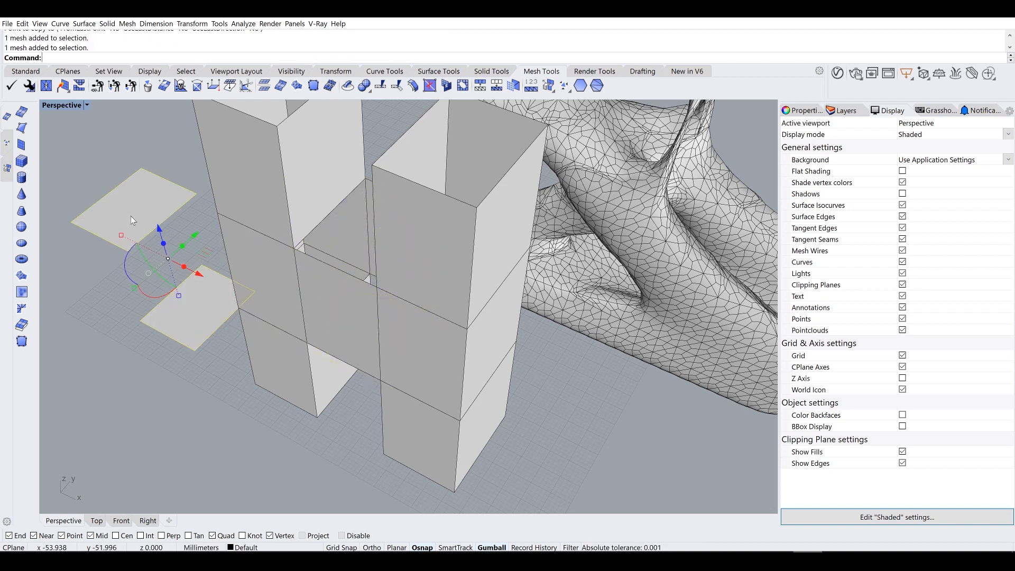
pyautogui.write('m')
pyautogui.press('Return')
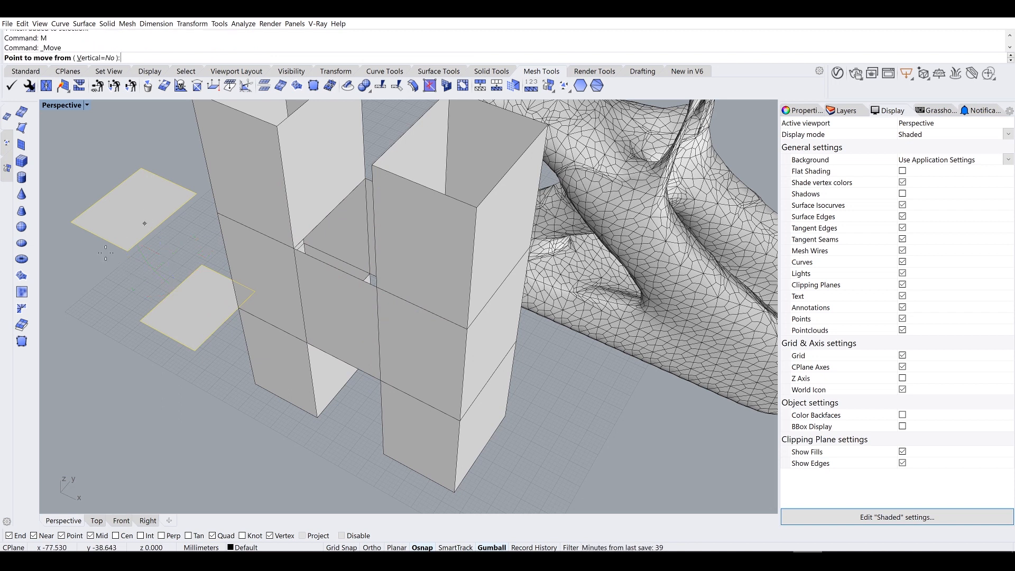
pyautogui.click(141, 321)
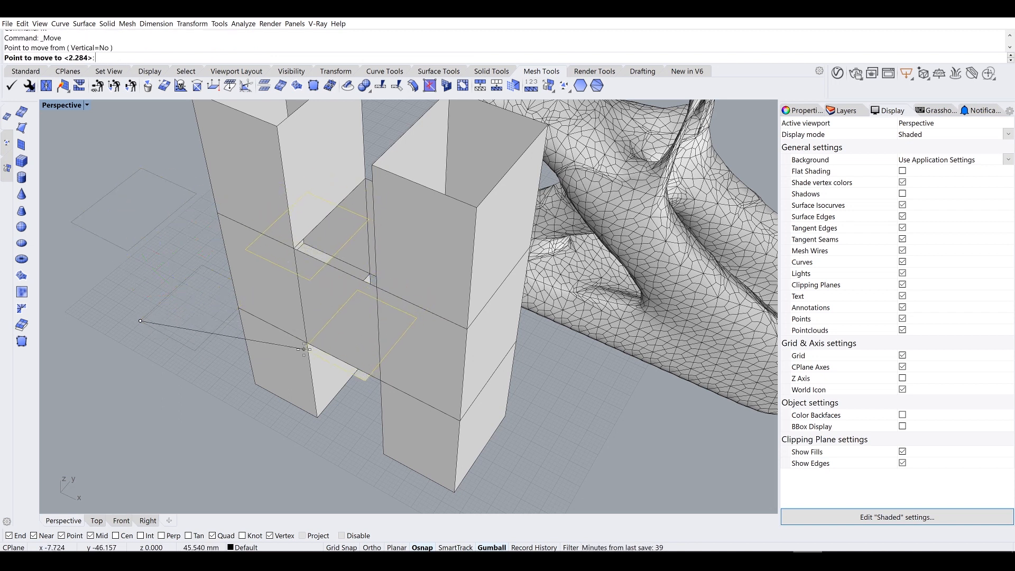
pyautogui.click(307, 344)
pyautogui.press('Escape')
# Step: Move the upper set-aside face onto the top opening of the connector, snapping corner to corner
pyautogui.click(336, 231)
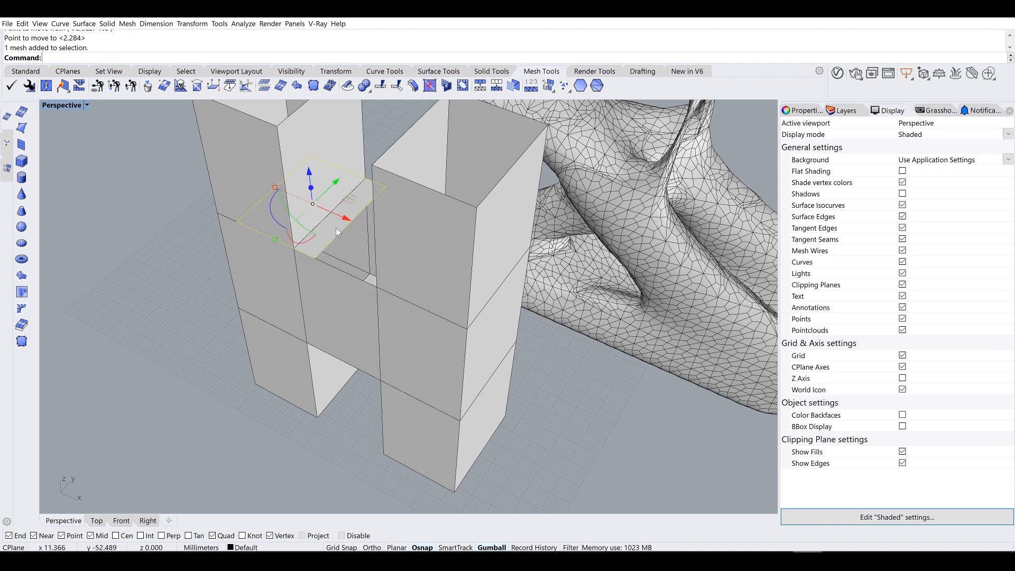
pyautogui.write('m')
pyautogui.press('Return')
pyautogui.click(316, 258)
pyautogui.click(376, 287)
# Step: Join all faces of the H-shaped structure into one mesh and unify its normals
pyautogui.scroll(-6, 187, 319)
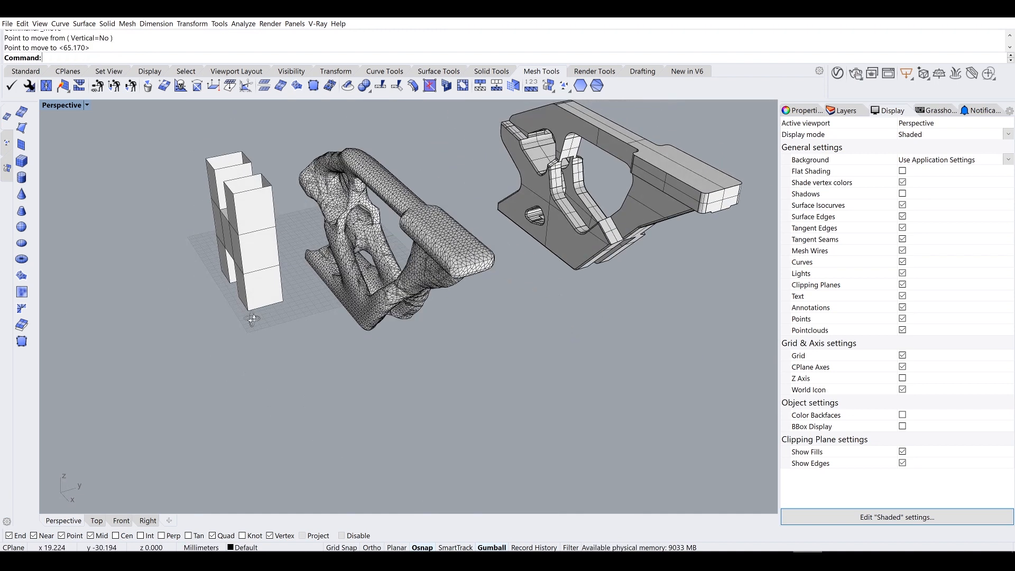
pyautogui.moveTo(180, 133); pyautogui.dragTo(292, 347)
pyautogui.write('Join')
pyautogui.press('Return')
pyautogui.write('UnifyMeshNormals')
pyautogui.press('Return')
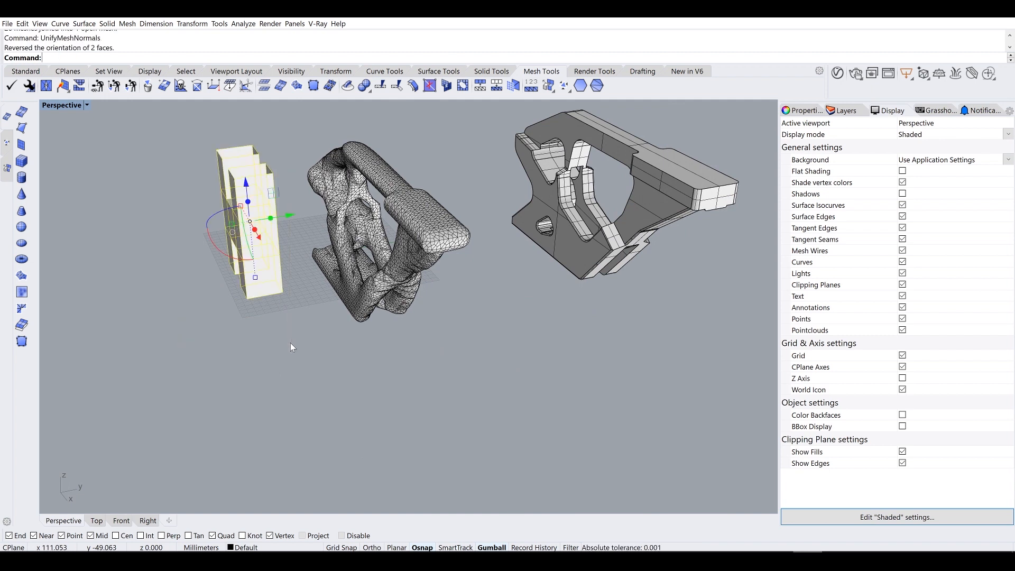
# Step: Convert the H-shaped mesh to a SubD with Creases, Corners and DeleteInput set to No, and delete the source mesh
pyautogui.moveTo(299, 341); pyautogui.dragTo(372, 307, button='right')
pyautogui.scroll(3, 262, 229)
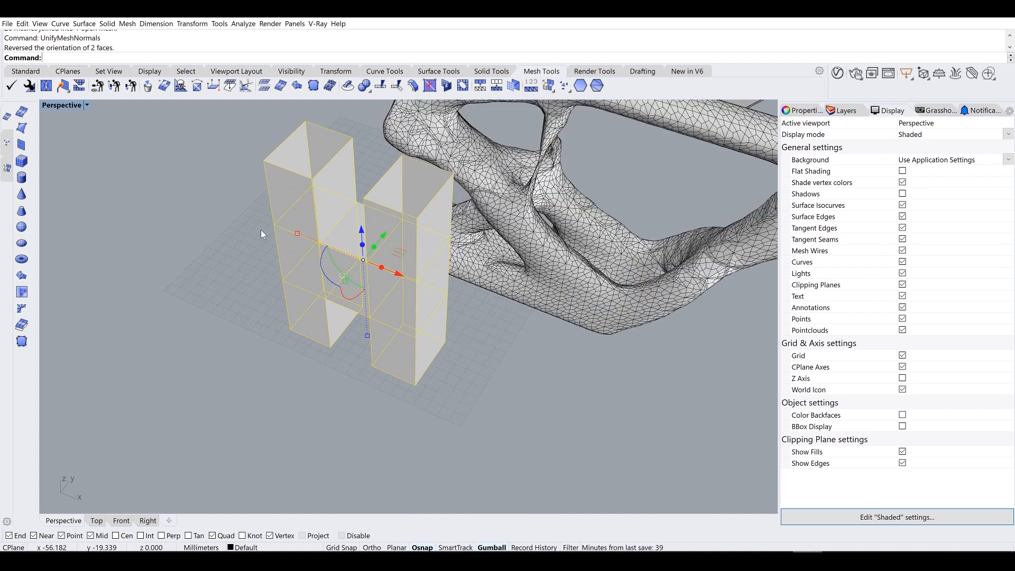
pyautogui.write('To')
pyautogui.press('BackSpace')
pyautogui.press('BackSpace')
pyautogui.press('BackSpace')
pyautogui.write('Tosubd')
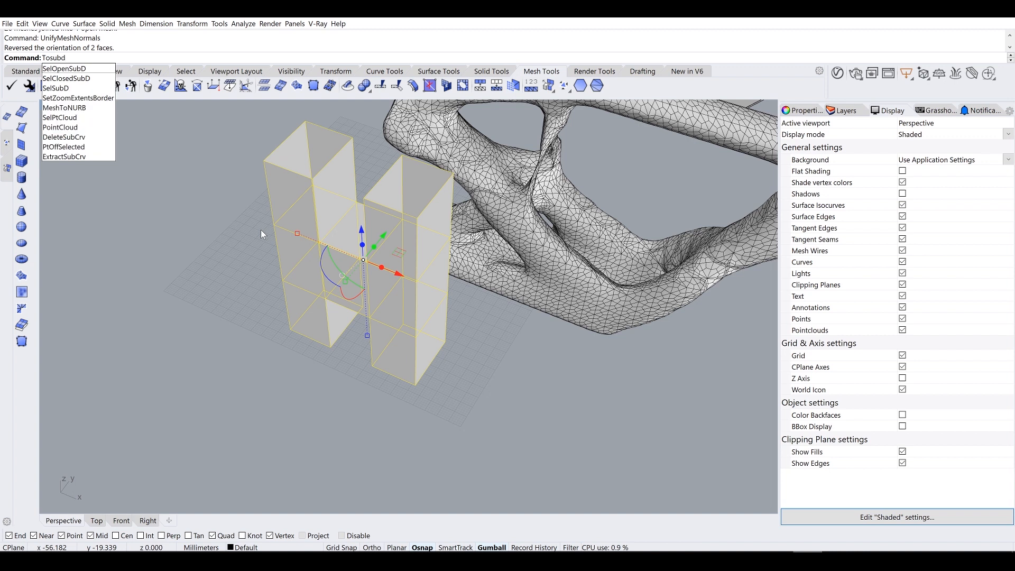
pyautogui.press('Return')
pyautogui.press('Return')
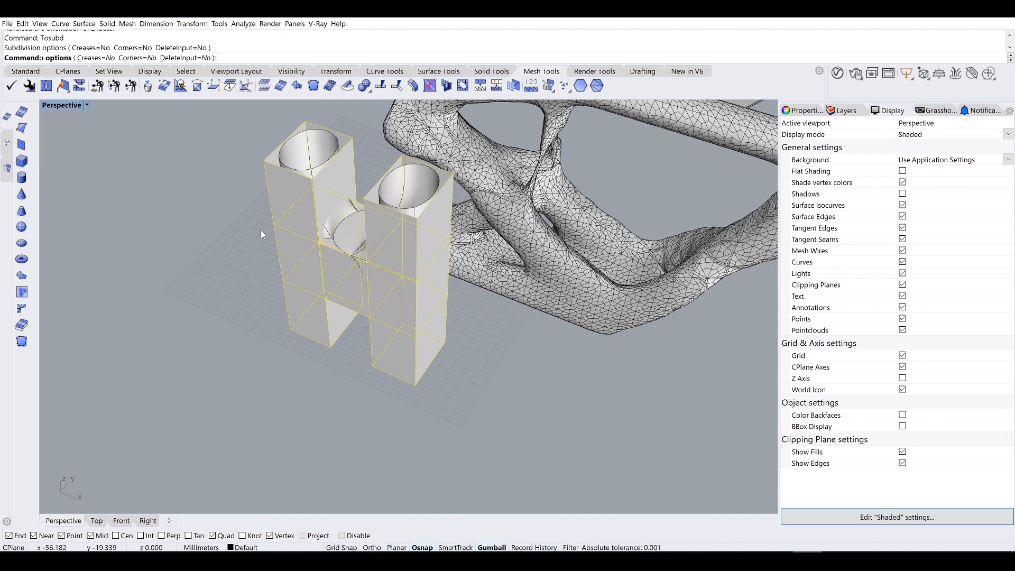
pyautogui.press('Delete')
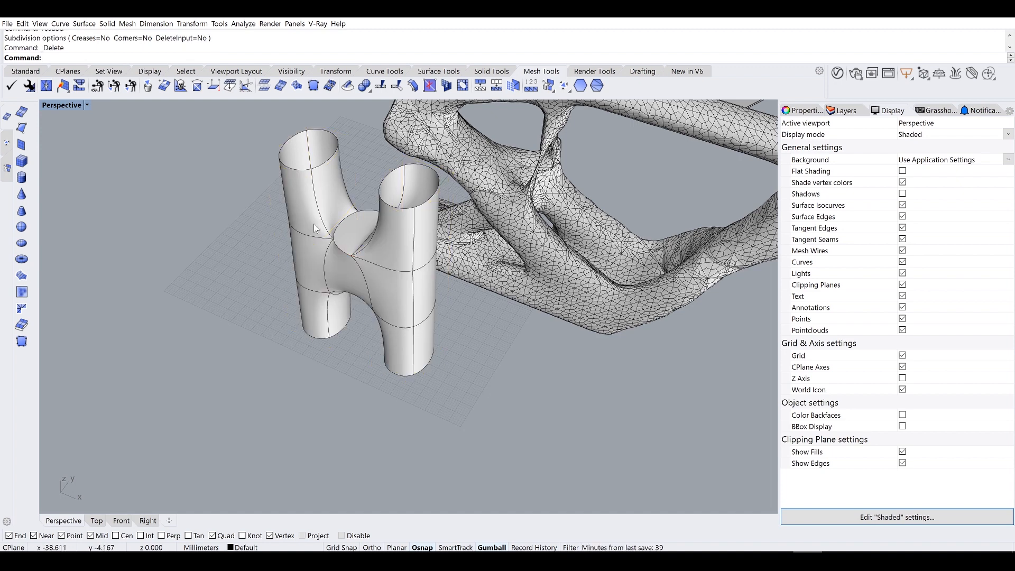
pyautogui.scroll(6, 370, 217)
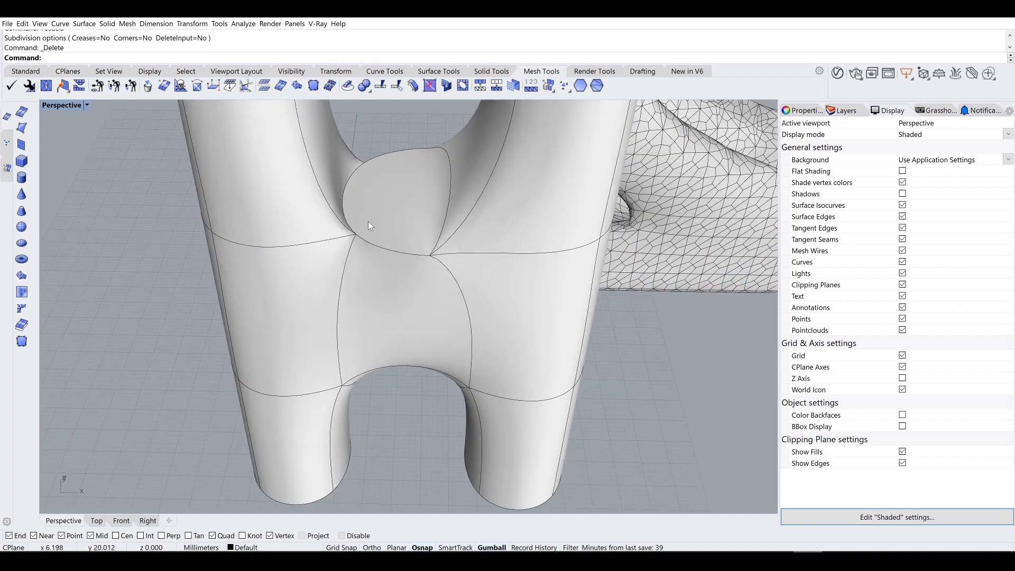
# Step: Undo the deletion of the H-shaped mesh and delete the overlapping SubD instead
pyautogui.scroll(-5, 368, 221)
pyautogui.hotkey('ctrl', 'z')
pyautogui.moveTo(337, 252); pyautogui.dragTo(222, 309, button='right')
pyautogui.click(138, 379)
pyautogui.scroll(5, 223, 274)
pyautogui.click(223, 274)
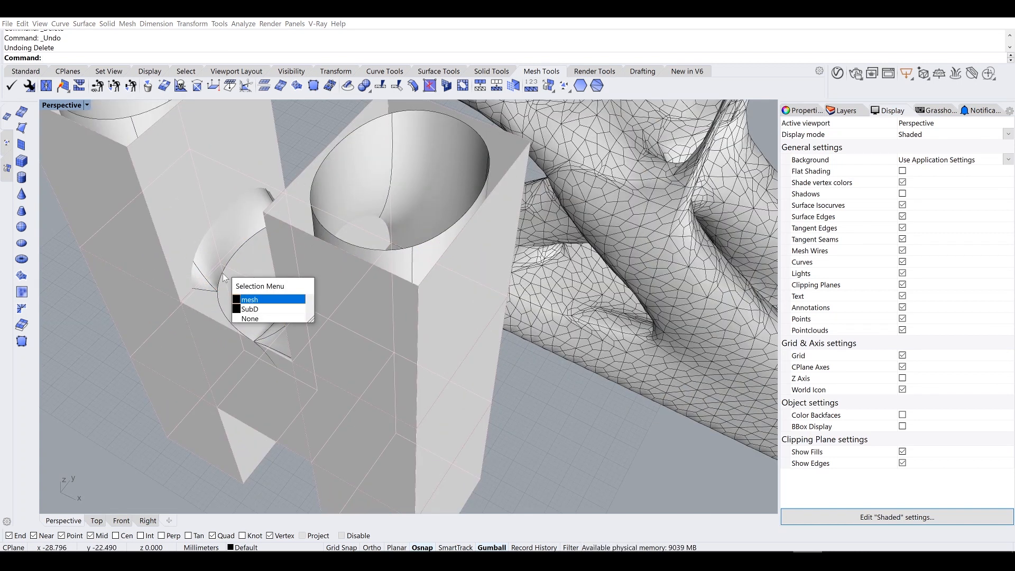
pyautogui.click(246, 310)
pyautogui.press('Delete')
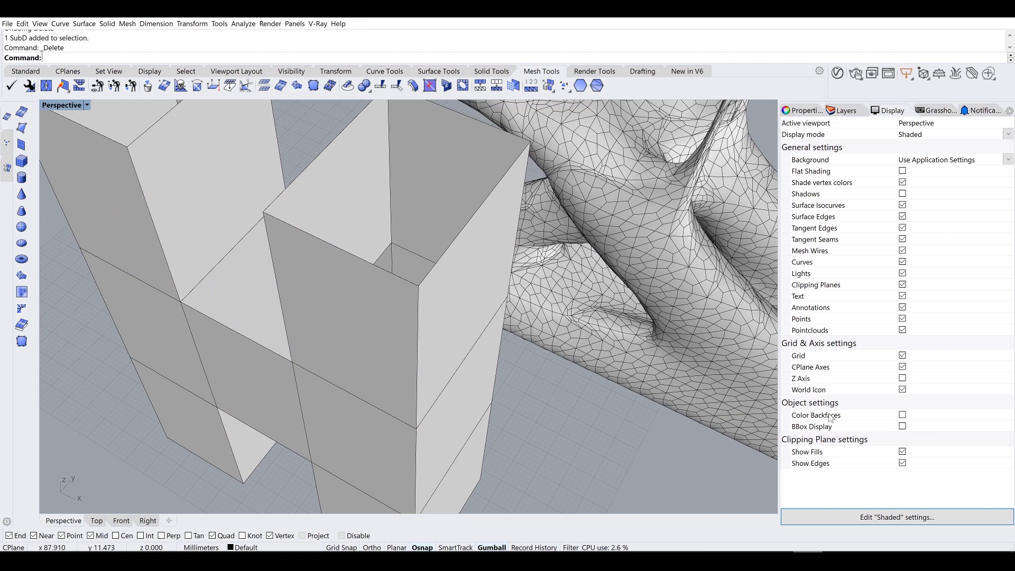
# Step: Turn on coloured backfaces in the shaded display and check the face directions around the mesh's connector
pyautogui.click(904, 416)
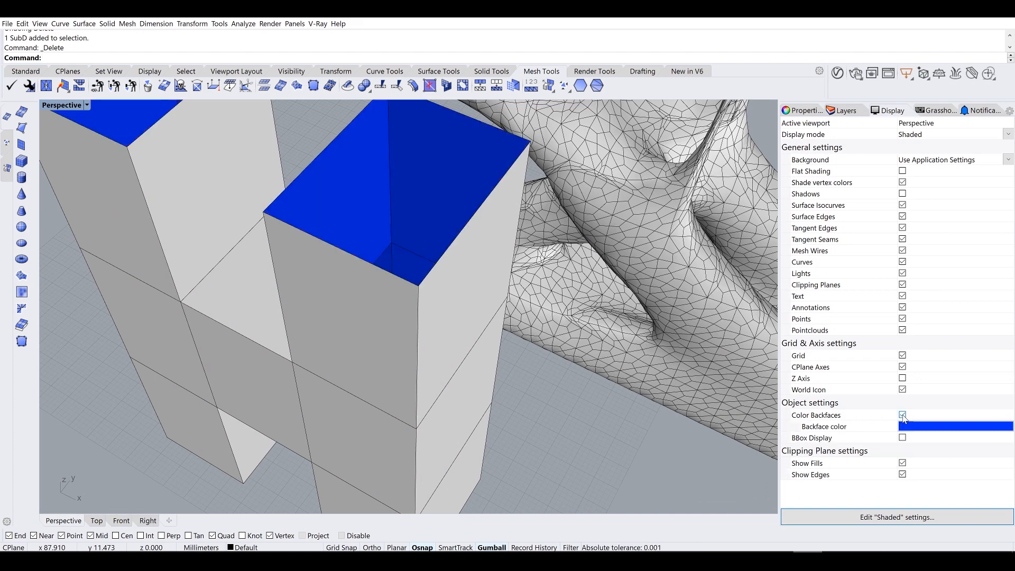
pyautogui.moveTo(735, 388); pyautogui.dragTo(254, 211, button='right')
pyautogui.scroll(4, 270, 174)
pyautogui.keyDown('shift'); pyautogui.moveTo(270, 175); pyautogui.dragTo(359, 288, button='right'); pyautogui.keyUp('shift')
pyautogui.click(506, 312)
pyautogui.scroll(-5, 505, 312)
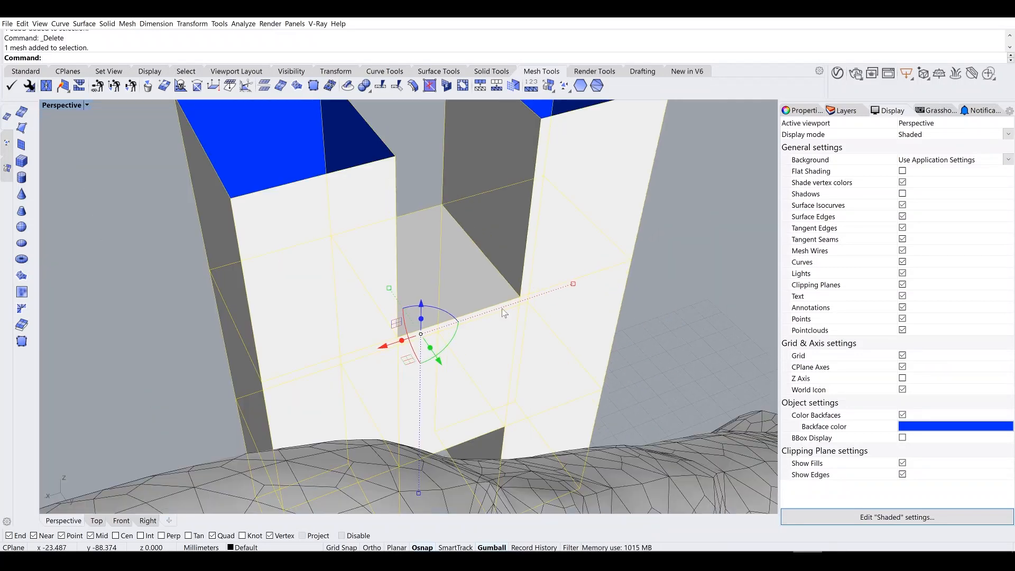
# Step: Align the vertices of the H-shaped mesh with a distance to adjust of 0.1
pyautogui.scroll(-10, 400, 179)
pyautogui.moveTo(400, 179); pyautogui.dragTo(352, 168, button='right')
pyautogui.moveTo(338, 149); pyautogui.dragTo(524, 310)
pyautogui.moveTo(507, 283); pyautogui.dragTo(439, 238, button='right')
pyautogui.scroll(3, 435, 236)
pyautogui.click(435, 236)
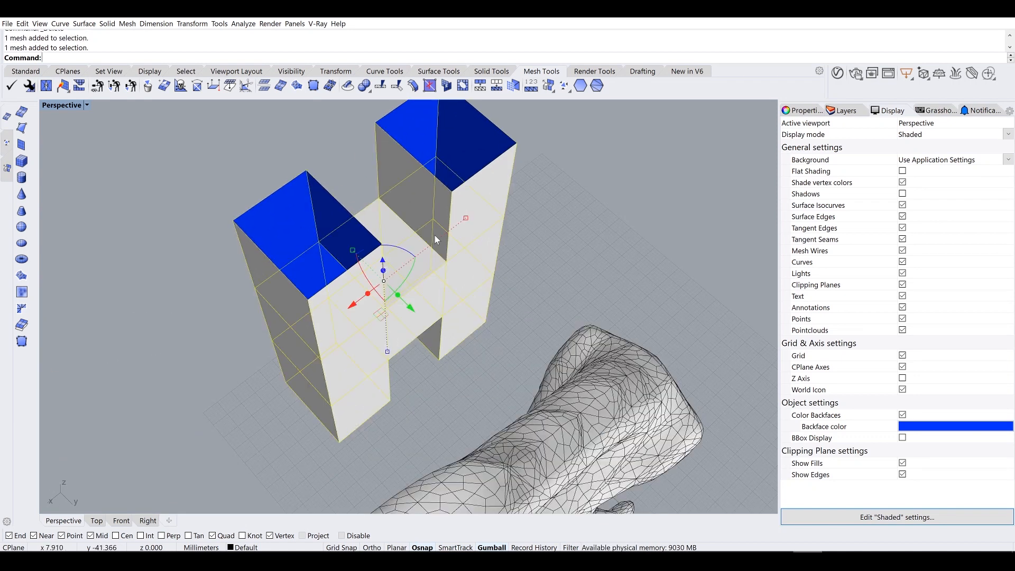
pyautogui.write('alignm')
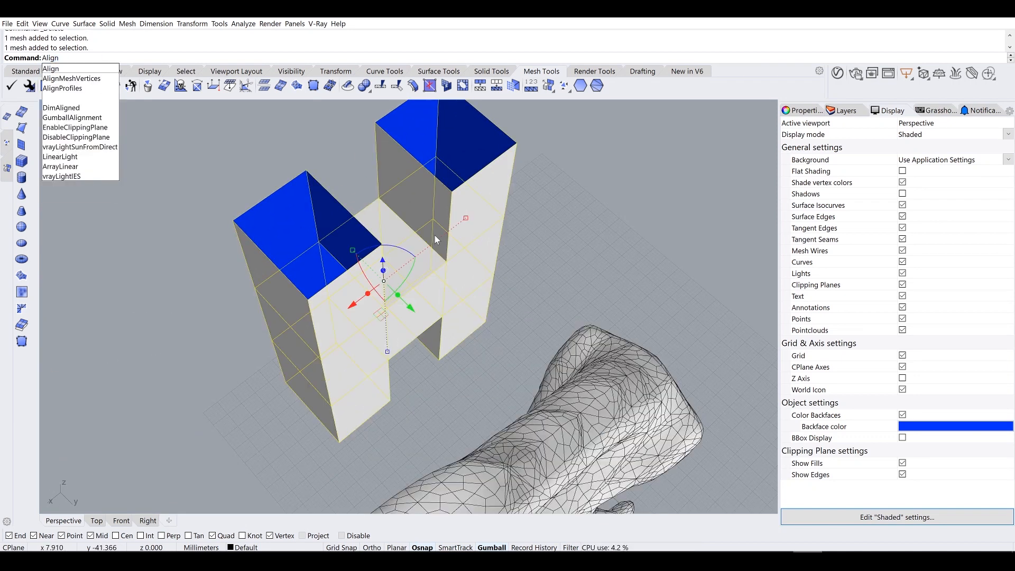
pyautogui.press('Return')
pyautogui.write('0.1')
pyautogui.press('Return')
pyautogui.press('Return')
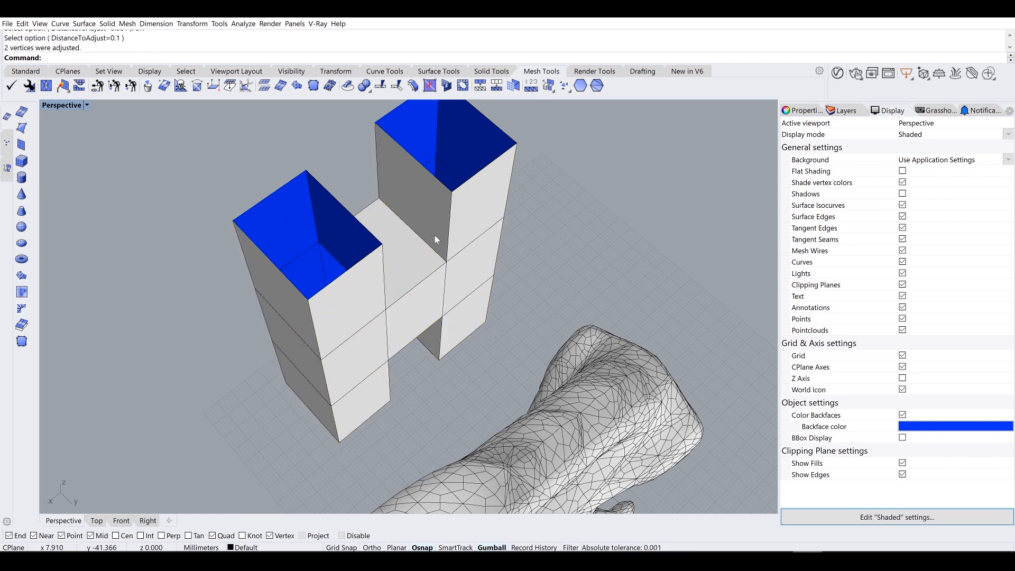
# Step: Convert the aligned H-shaped mesh to a SubD with Creases, Corners and DeleteInput set to No, and delete the source mesh
pyautogui.moveTo(386, 273); pyautogui.dragTo(378, 369, button='right')
pyautogui.scroll(3, 315, 329)
pyautogui.click(319, 325)
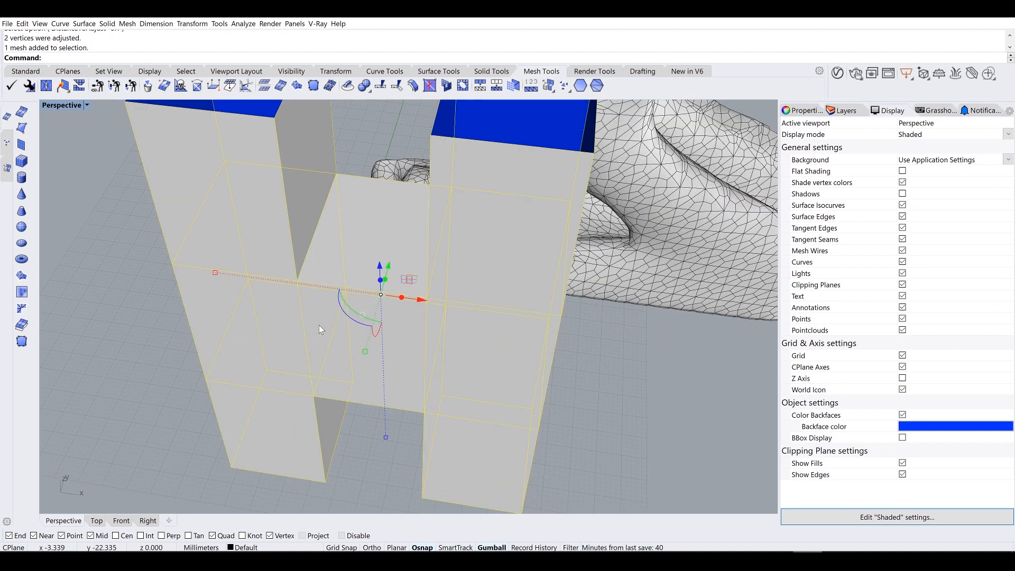
pyautogui.write('Tosub')
pyautogui.press('Return')
pyautogui.press('Return')
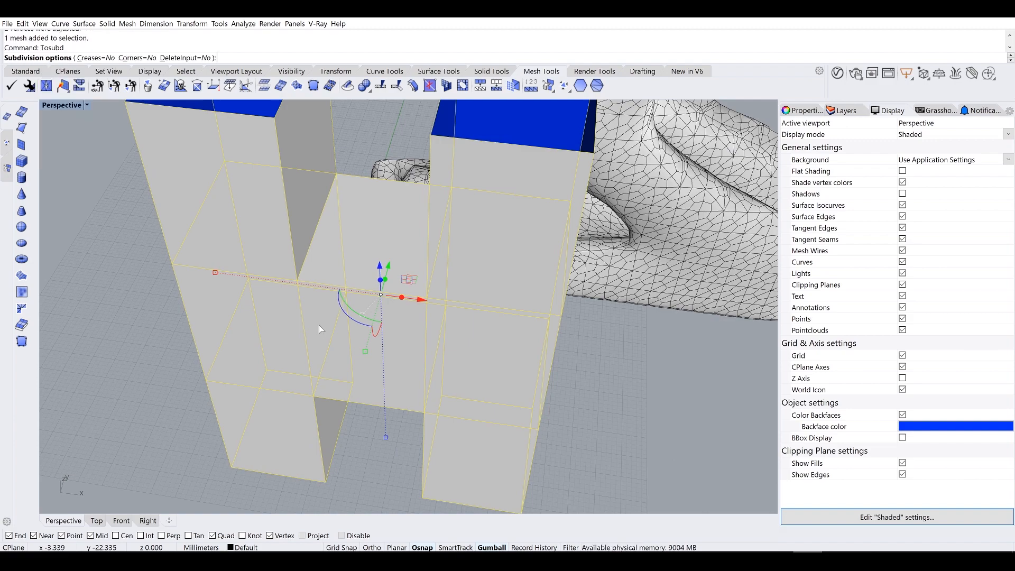
pyautogui.press('Delete')
pyautogui.moveTo(323, 317); pyautogui.dragTo(294, 347, button='right')
# Step: Undo the deletion of the H-shaped mesh and delete the SubD overlapping it
pyautogui.hotkey('ctrl', 'z')
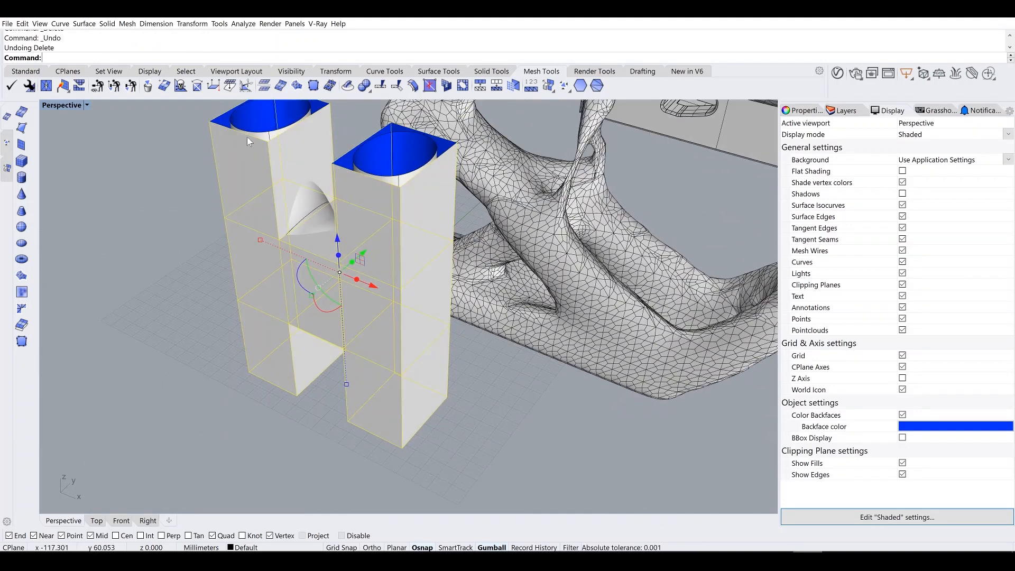
pyautogui.moveTo(246, 138); pyautogui.dragTo(269, 150, button='right')
pyautogui.click(269, 150)
pyautogui.press('Delete')
# Step: Turn on the H-shaped mesh's control points and shift the upper arm farther from the reference bracket outward
pyautogui.moveTo(316, 179); pyautogui.dragTo(338, 233, button='right')
pyautogui.click(338, 233)
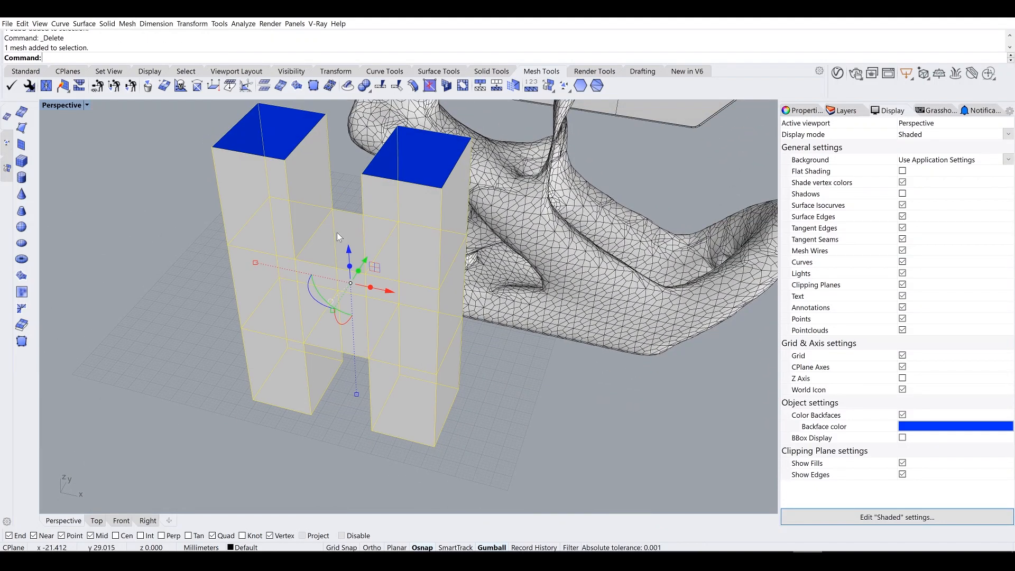
pyautogui.press('F10')
pyautogui.scroll(-5, 295, 163)
pyautogui.moveTo(277, 228)
pyautogui.keyDown('shift'); pyautogui.mouseDown(button='right')
pyautogui.moveTo(263, 253)
pyautogui.moveTo(280, 230)
pyautogui.mouseUp(button='right'); pyautogui.keyUp('shift')
pyautogui.moveTo(216, 152); pyautogui.dragTo(223, 334)
pyautogui.click(205, 339)
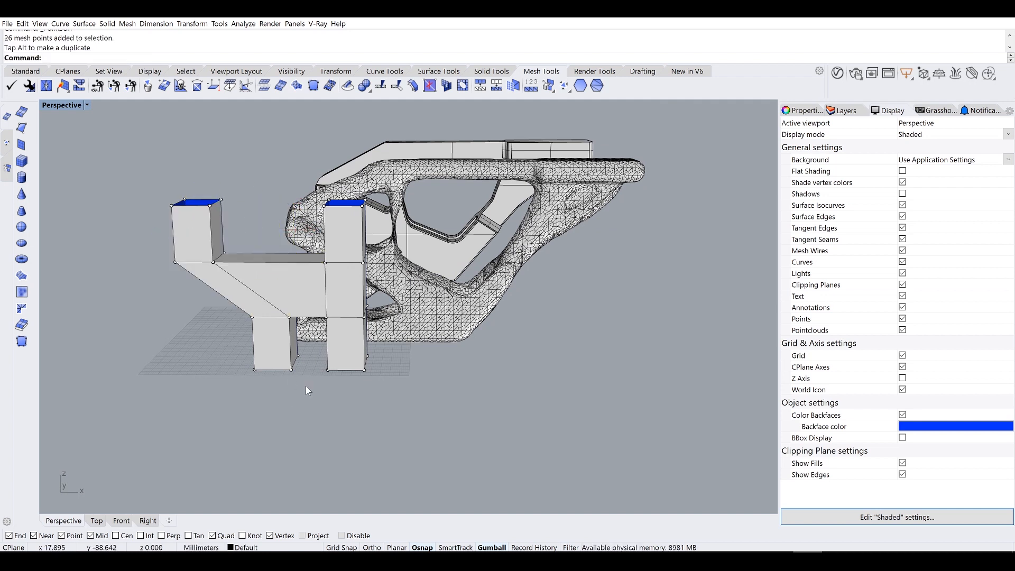
# Step: Slant the lower leg nearer the reference bracket outward and tilt the upper arm on that side toward the bracket
pyautogui.moveTo(394, 357); pyautogui.dragTo(431, 363)
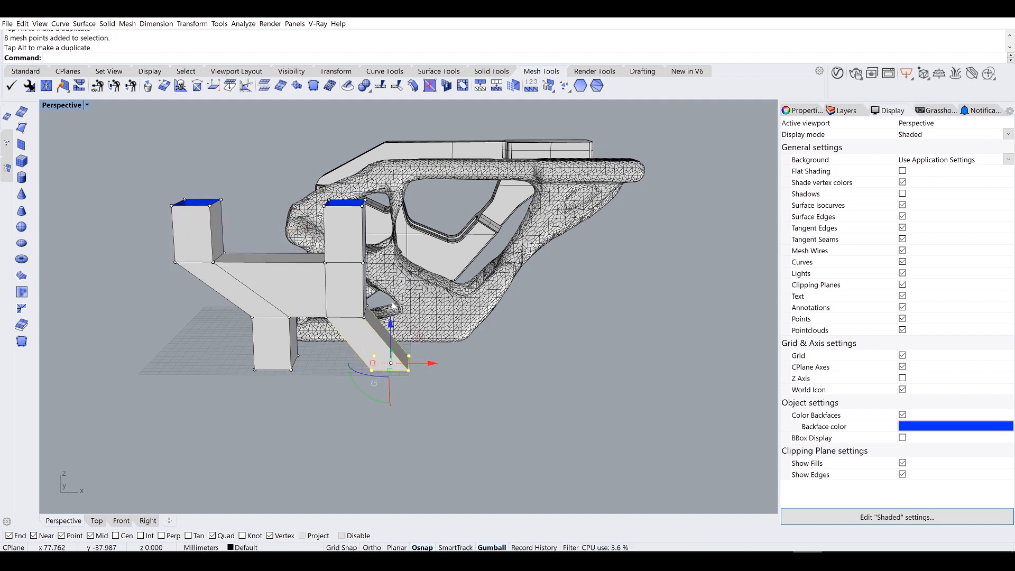
pyautogui.moveTo(476, 296)
pyautogui.mouseDown()
pyautogui.moveTo(529, 323)
pyautogui.moveTo(460, 286)
pyautogui.mouseUp()
pyautogui.moveTo(460, 286); pyautogui.dragTo(300, 187, button='right')
pyautogui.hotkey('ctrl', 'z')
pyautogui.click(234, 226)
pyautogui.moveTo(272, 162); pyautogui.dragTo(366, 263)
pyautogui.moveTo(366, 264); pyautogui.dragTo(317, 227, button='right')
pyautogui.moveTo(317, 224); pyautogui.dragTo(280, 185)
pyautogui.click(287, 172)
pyautogui.moveTo(288, 172); pyautogui.dragTo(271, 264, button='right')
# Step: Convert the reshaped branching mesh to a SubD without creases or corners, delete the source mesh, and inspect it beside the reference bracket
pyautogui.click(271, 265)
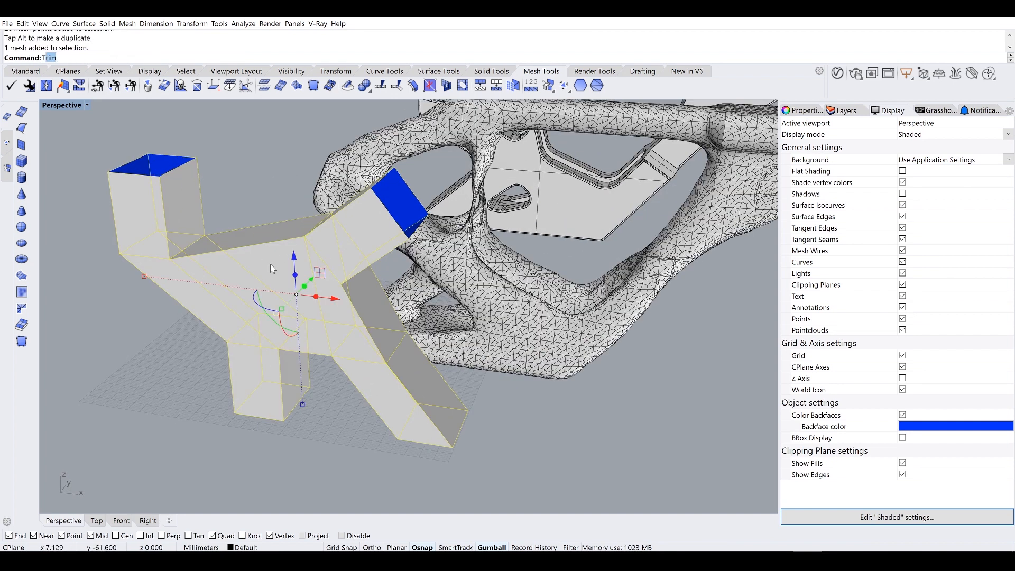
pyautogui.write('osub')
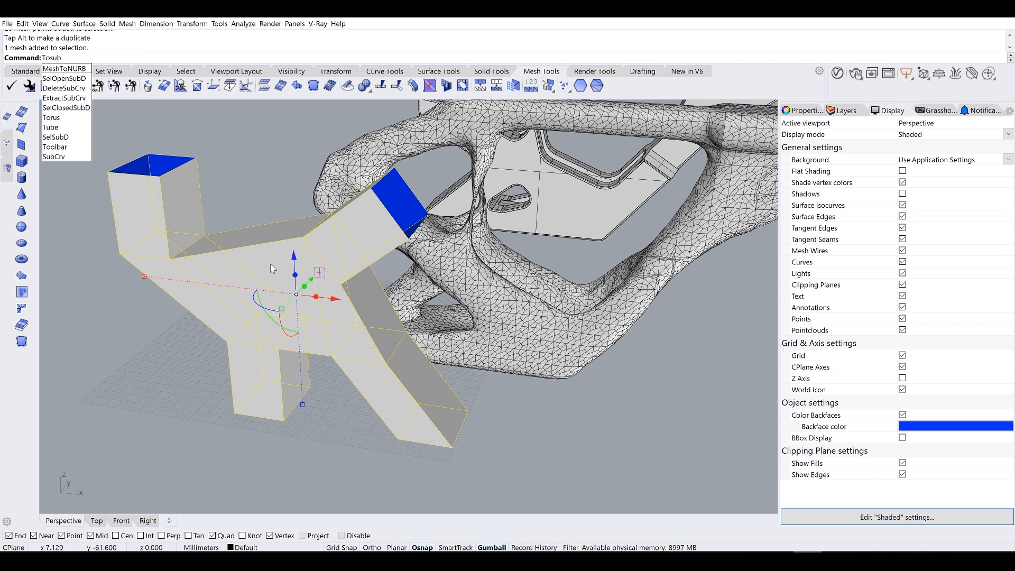
pyautogui.press('Return')
pyautogui.press('Delete')
pyautogui.moveTo(270, 264); pyautogui.dragTo(249, 272, button='right')
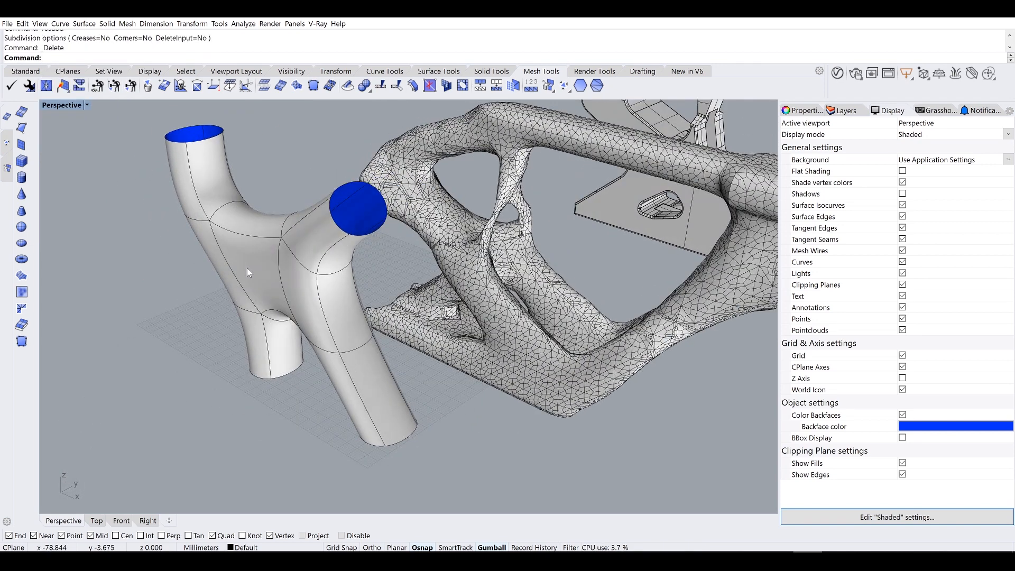
pyautogui.scroll(5, 455, 273)
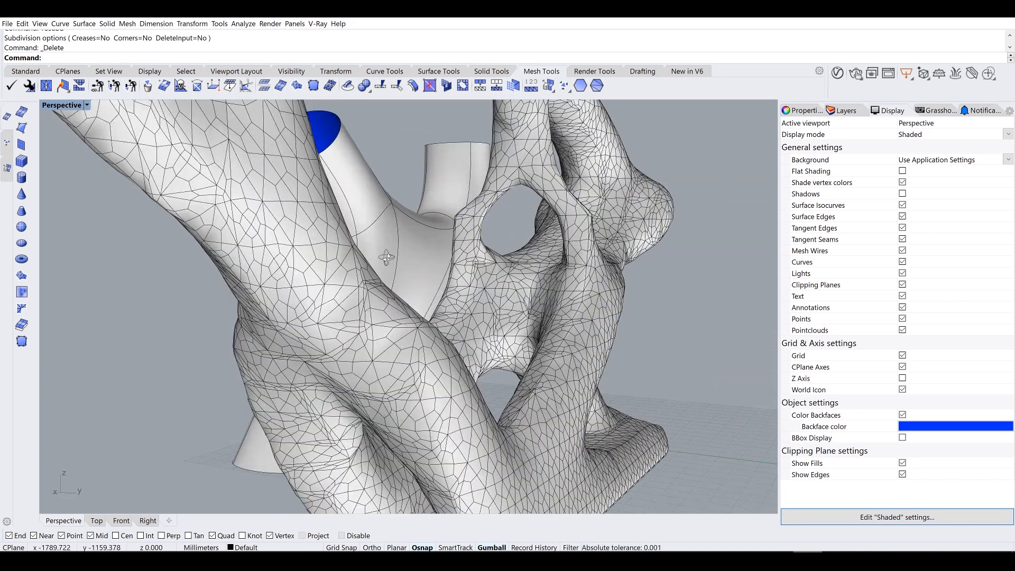
pyautogui.scroll(-5, 455, 267)
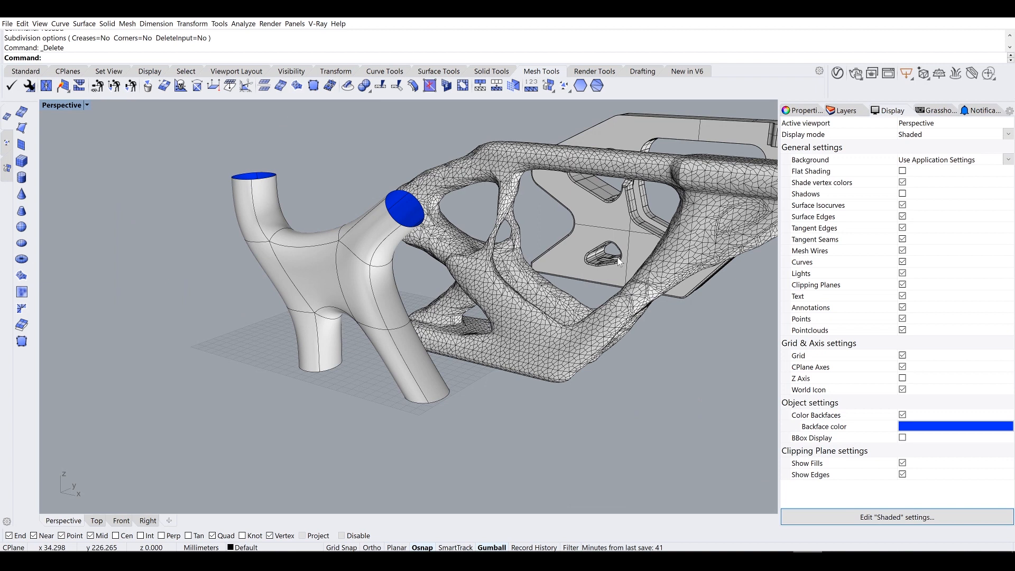
# Step: Undo the deletion of the reshaped mesh and delete its SubD copy
pyautogui.hotkey('ctrl', 'z')
pyautogui.moveTo(620, 261); pyautogui.dragTo(398, 243, button='right')
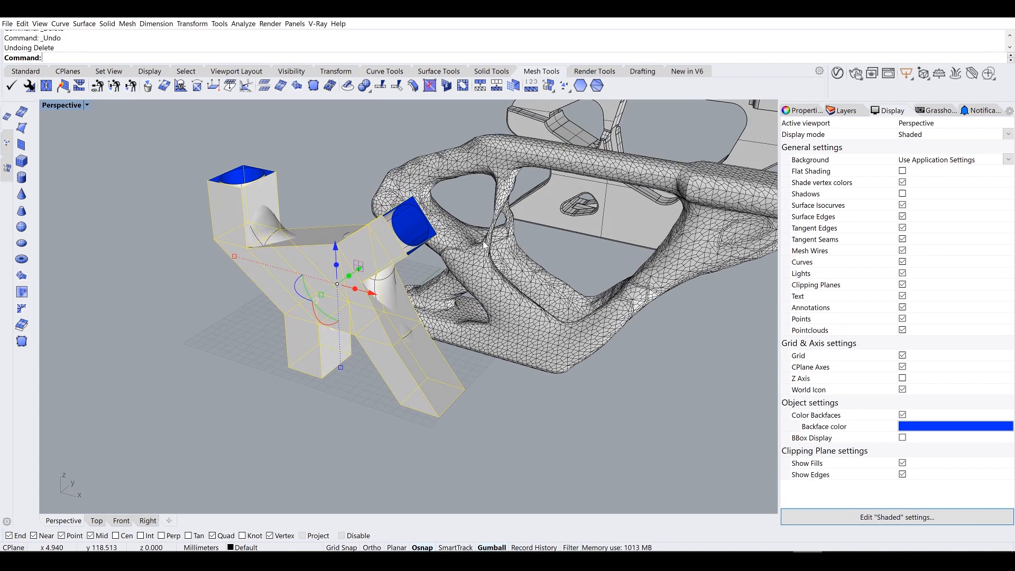
pyautogui.click(271, 229)
pyautogui.press('Delete')
# Step: Delete the reshaped branching mesh so that only the reference bracket geometry is left
pyautogui.moveTo(376, 237); pyautogui.dragTo(580, 188, button='right')
pyautogui.scroll(-3, 580, 188)
pyautogui.scroll(5, 374, 241)
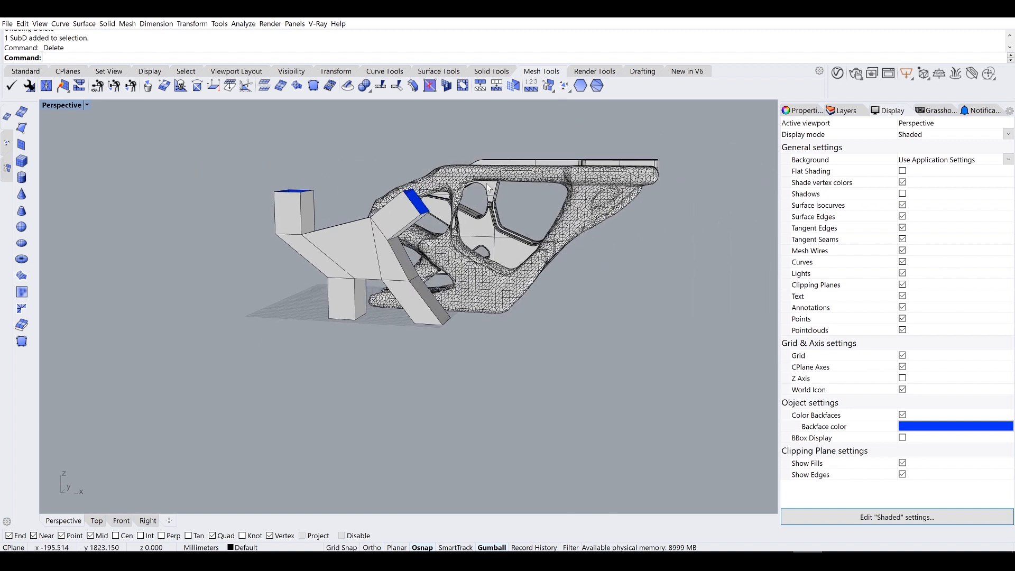
pyautogui.click(379, 241)
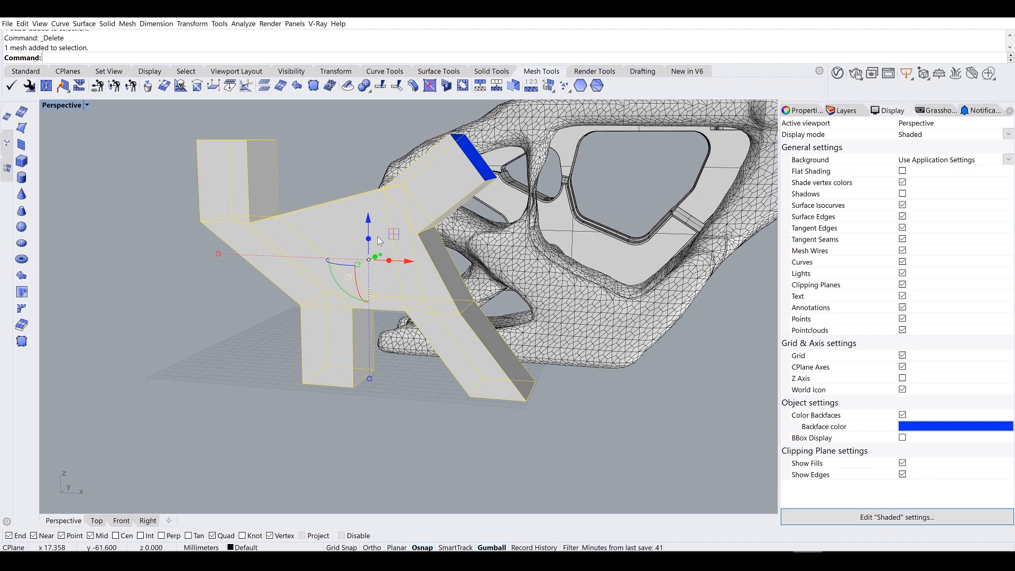
pyautogui.press('Delete')
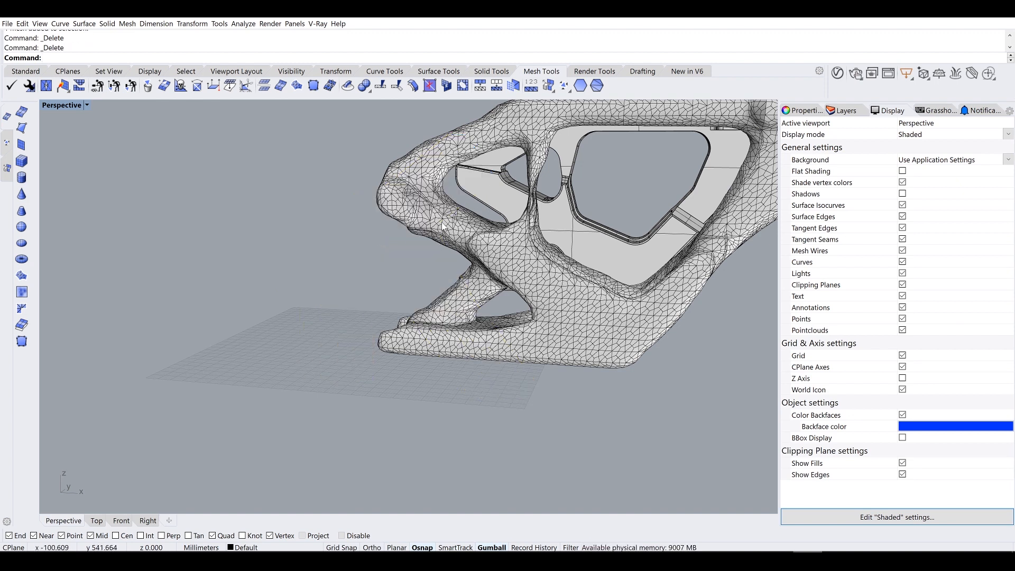
# Step: Maximize the Front view and hide the polysurface surrounding the reference mesh
pyautogui.doubleClick(47, 108)
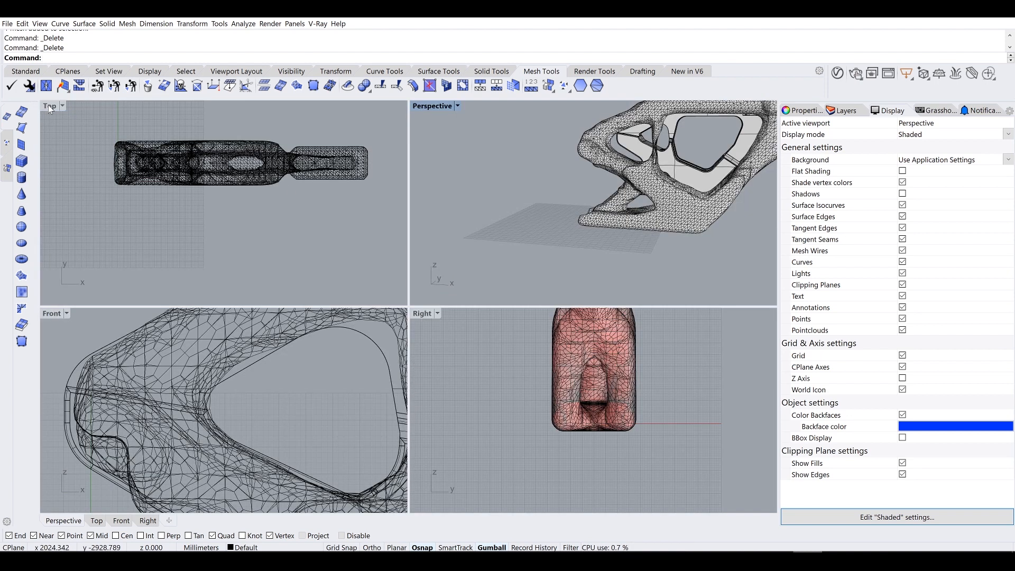
pyautogui.doubleClick(57, 312)
pyautogui.scroll(-15, 259, 296)
pyautogui.moveTo(406, 358); pyautogui.dragTo(398, 350, button='right')
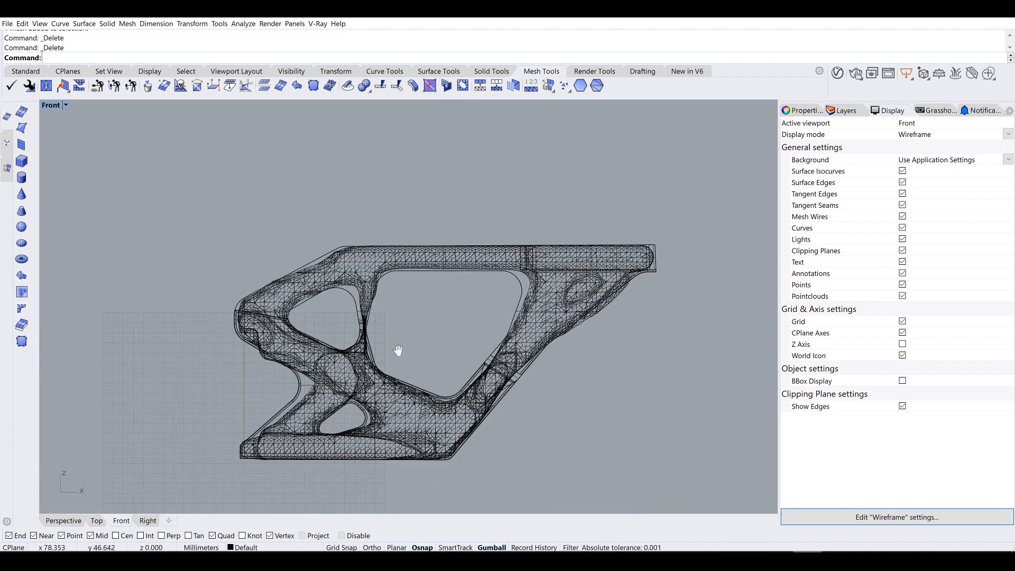
pyautogui.scroll(2, 398, 350)
pyautogui.click(312, 232)
pyautogui.write('hide')
pyautogui.press('Return')
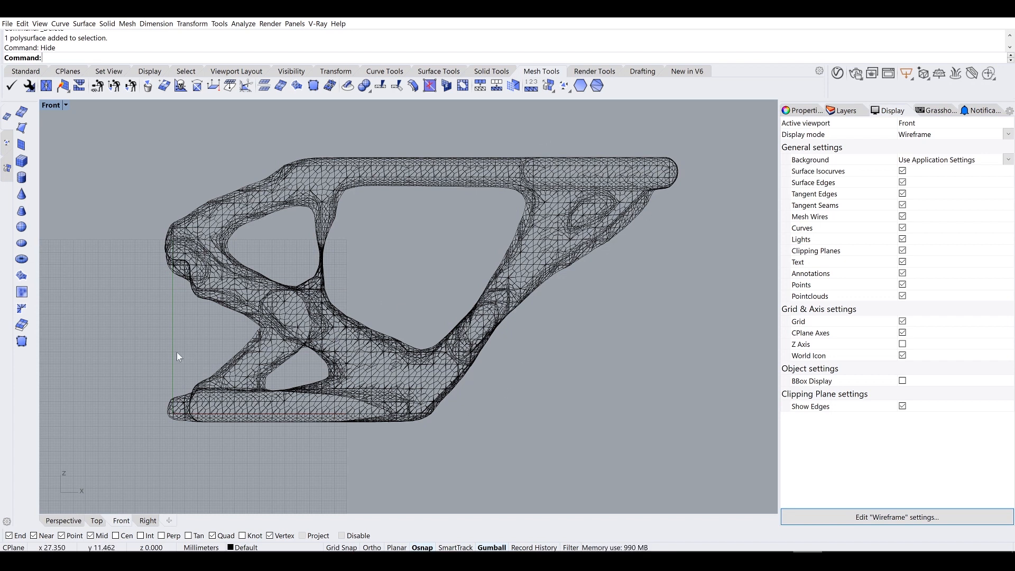
# Step: Turn off the Vertex object snap and leave the reference mesh deselected
pyautogui.scroll(4, 296, 278)
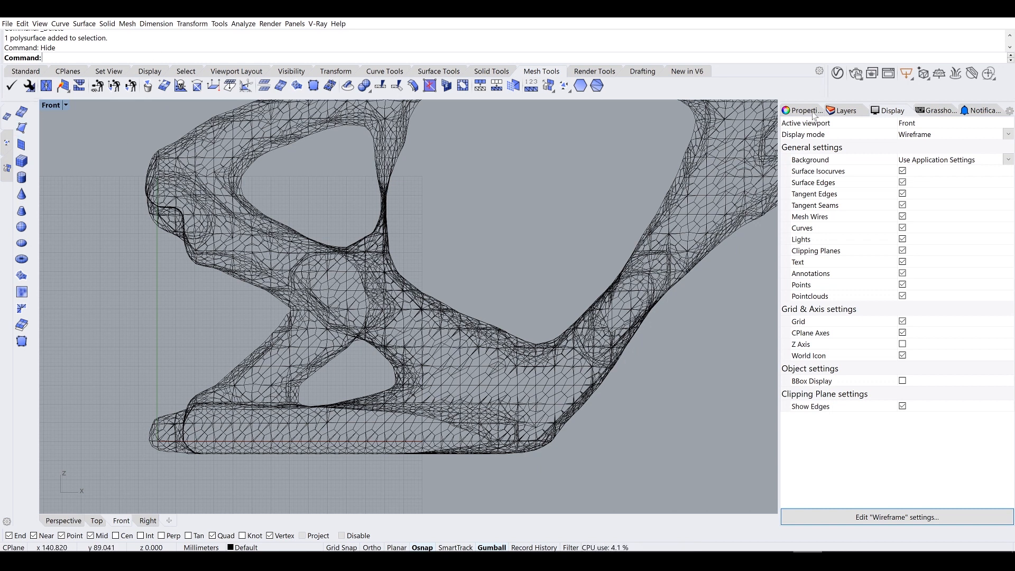
pyautogui.click(26, 71)
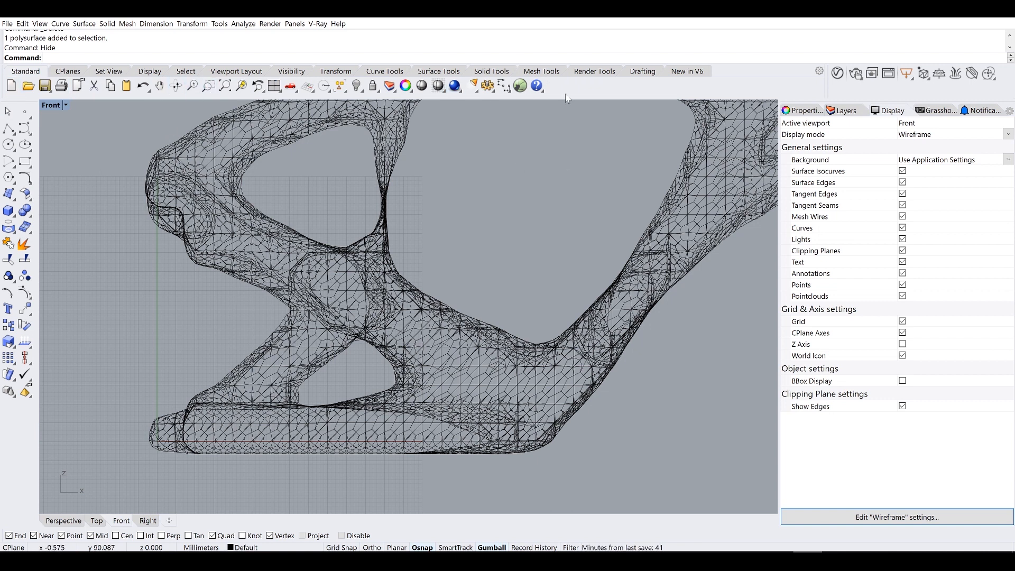
pyautogui.click(535, 74)
pyautogui.click(22, 128)
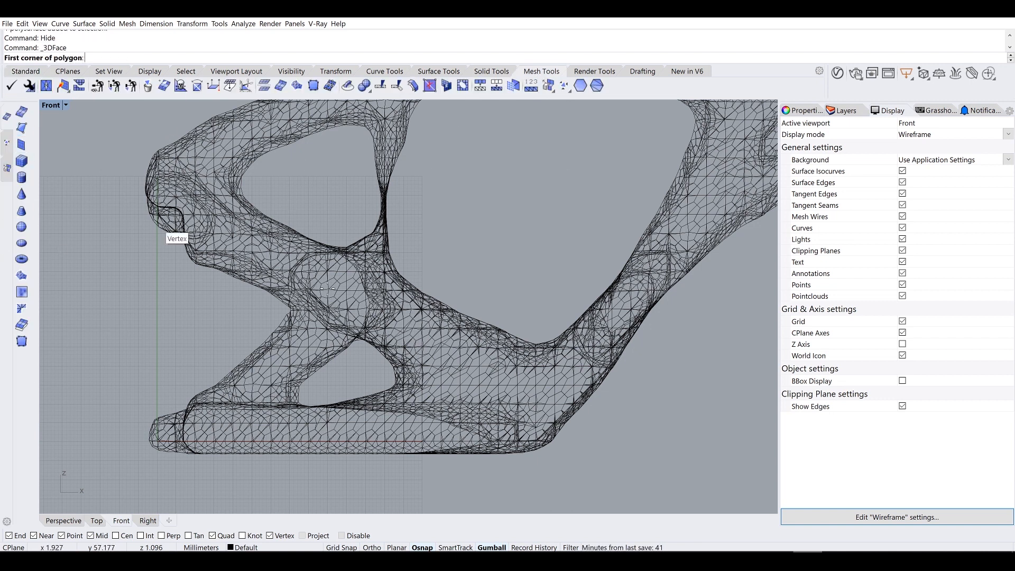
pyautogui.scroll(2, 287, 291)
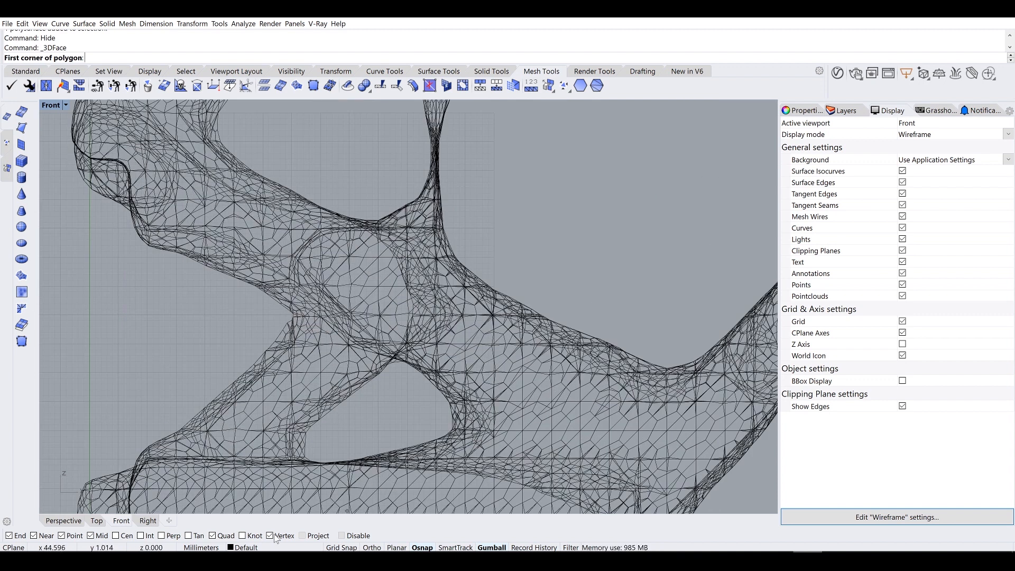
pyautogui.scroll(-5, 414, 396)
pyautogui.press('Escape')
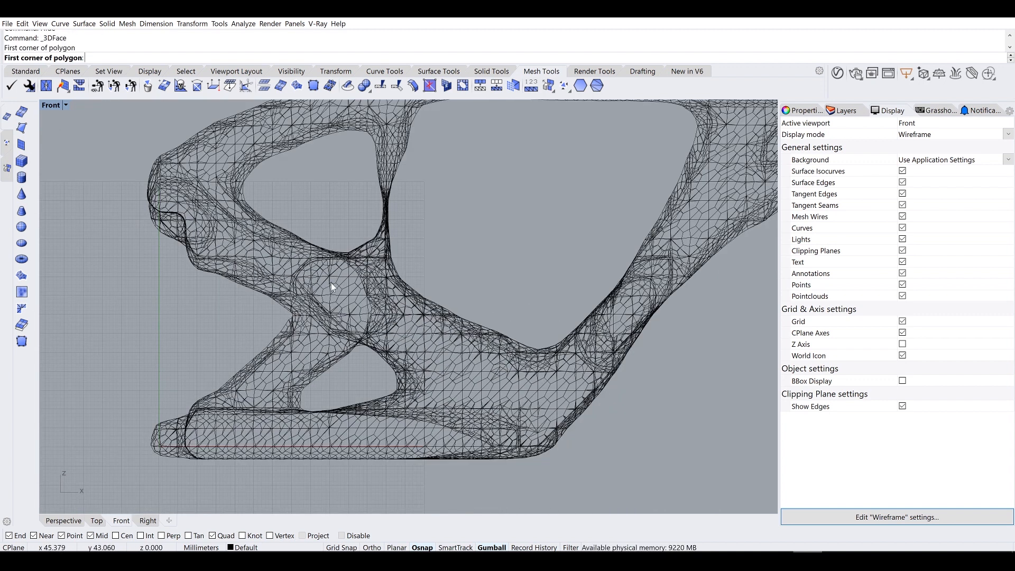
pyautogui.click(335, 281)
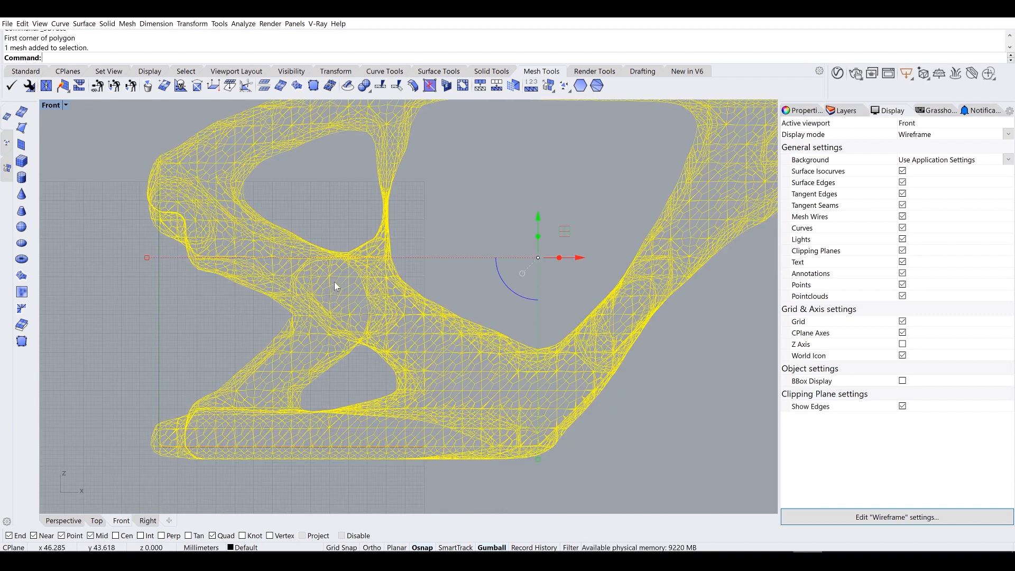
pyautogui.click(318, 221)
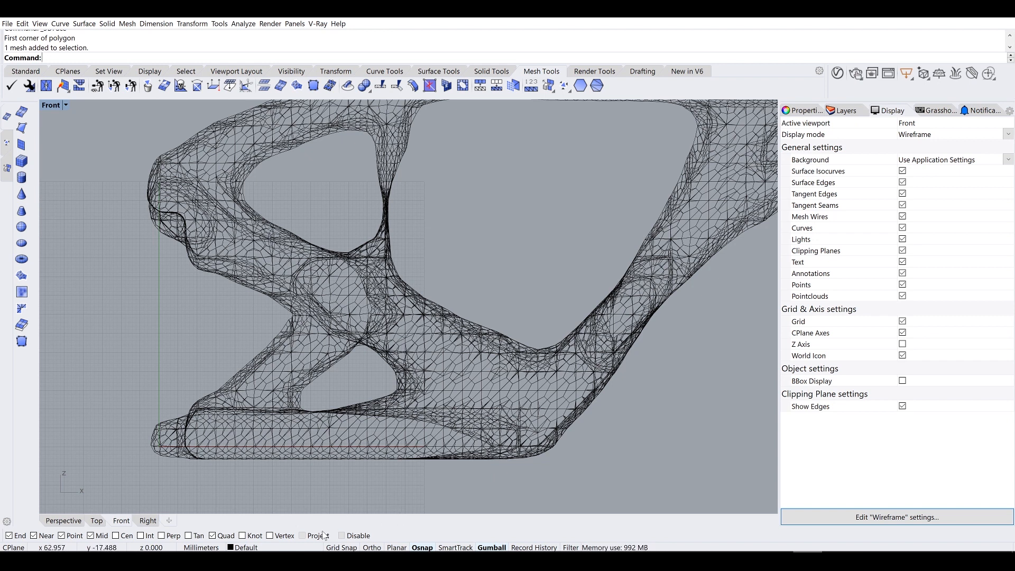
# Step: Draw a four-cornered 3D Face around the reference mesh's junction directly above the small lower opening
pyautogui.click(22, 128)
pyautogui.scroll(5, 280, 331)
pyautogui.click(285, 326)
pyautogui.click(363, 199)
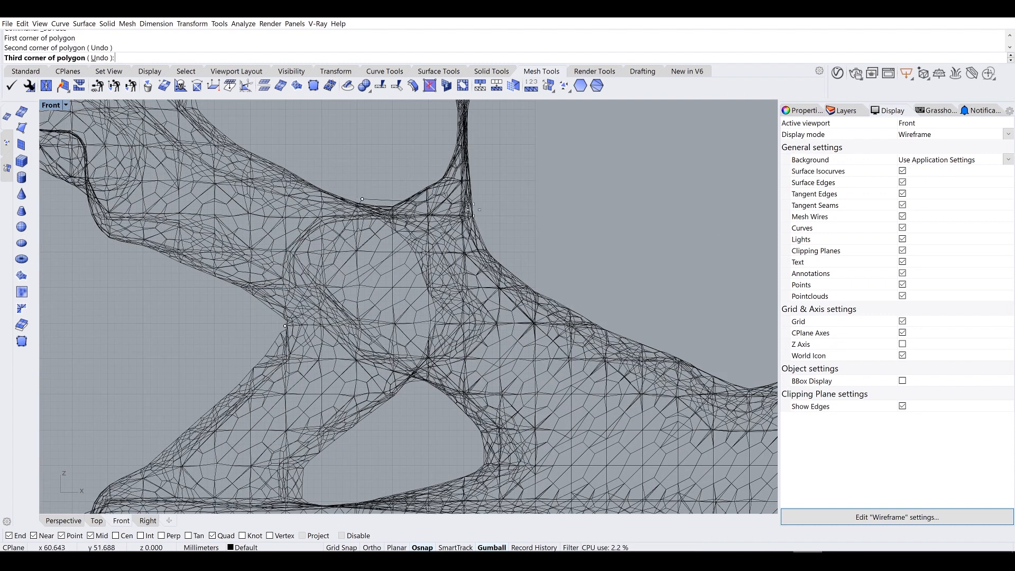
pyautogui.click(499, 247)
pyautogui.click(422, 380)
pyautogui.press('Return')
# Step: Create a layer named Polygons and set its colour to red
pyautogui.click(482, 238)
pyautogui.click(846, 111)
pyautogui.click(788, 124)
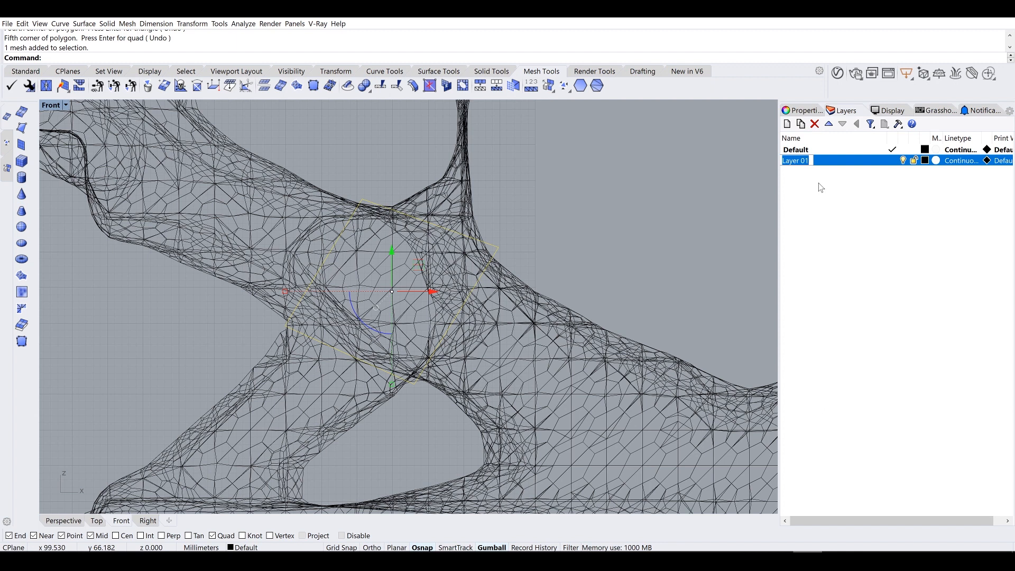
pyautogui.write('Polygons')
pyautogui.press('Return')
pyautogui.click(925, 161)
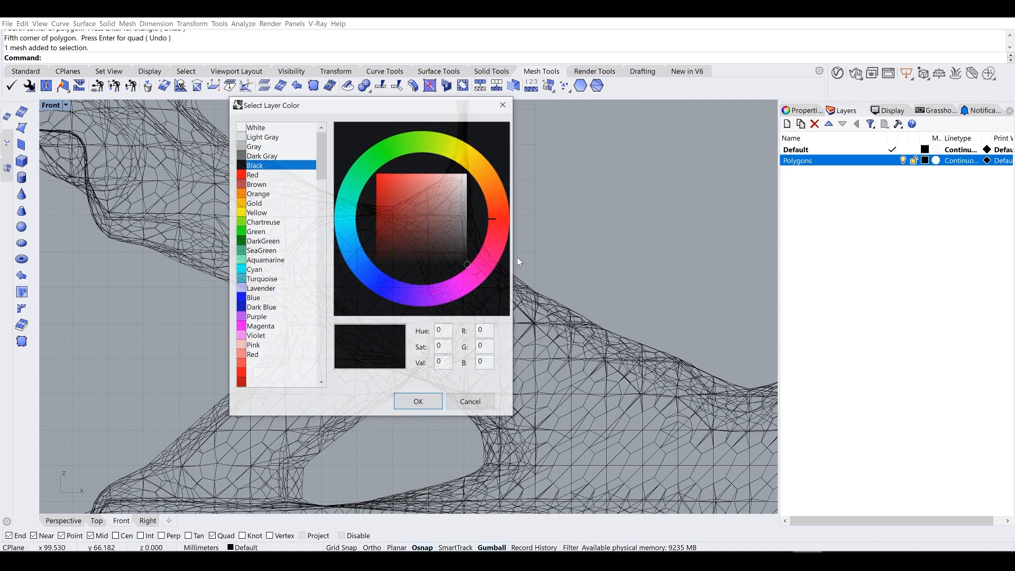
pyautogui.moveTo(418, 218); pyautogui.dragTo(330, 159)
pyautogui.click(438, 400)
# Step: Move the quad face to the Polygons layer and make that layer current
pyautogui.click(546, 275)
pyautogui.click(494, 246)
pyautogui.rightClick(838, 162)
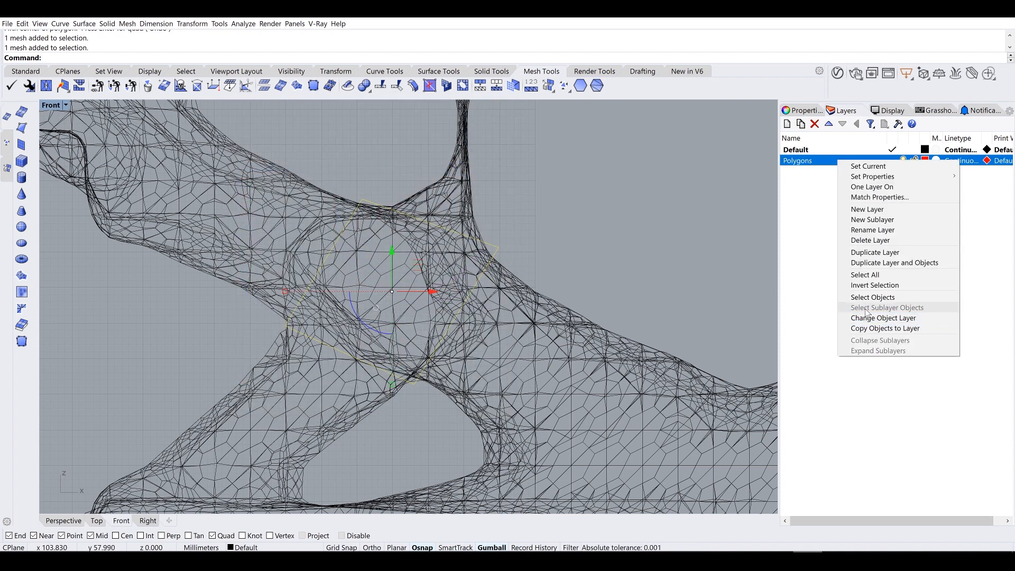
pyautogui.click(884, 318)
pyautogui.click(873, 162)
pyautogui.click(892, 161)
# Step: Check the quad face against the reference mesh in Shaded display and return the Front view to Wireframe
pyautogui.scroll(-10, 580, 228)
pyautogui.moveTo(521, 233); pyautogui.dragTo(406, 256, button='right')
pyautogui.click(57, 105)
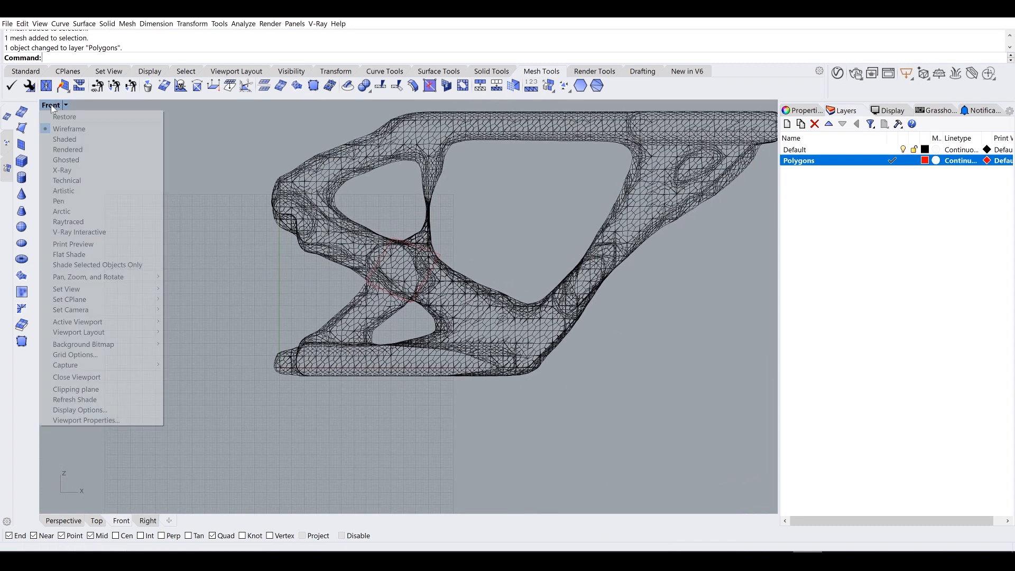
pyautogui.click(69, 139)
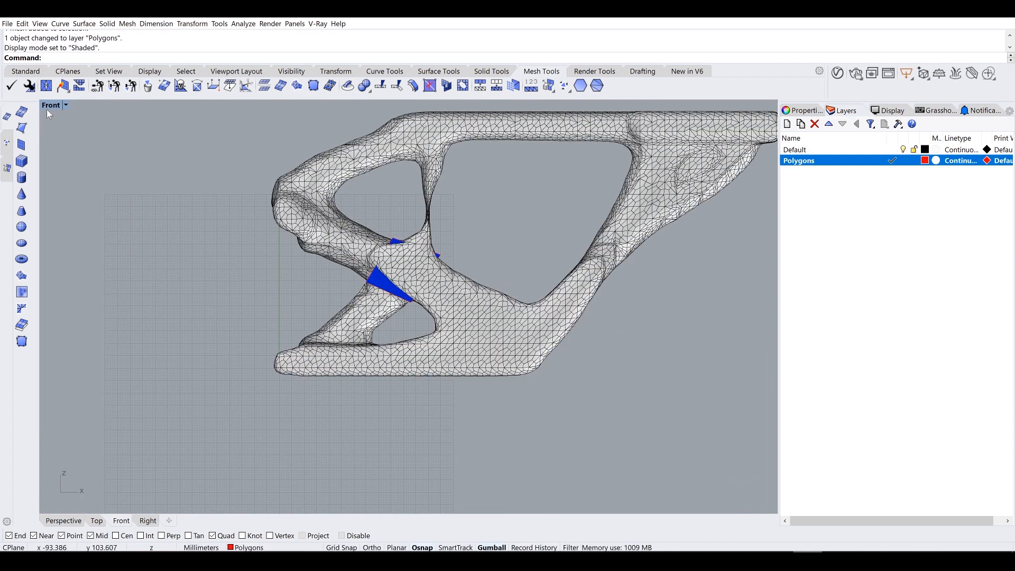
pyautogui.click(48, 106)
pyautogui.click(101, 128)
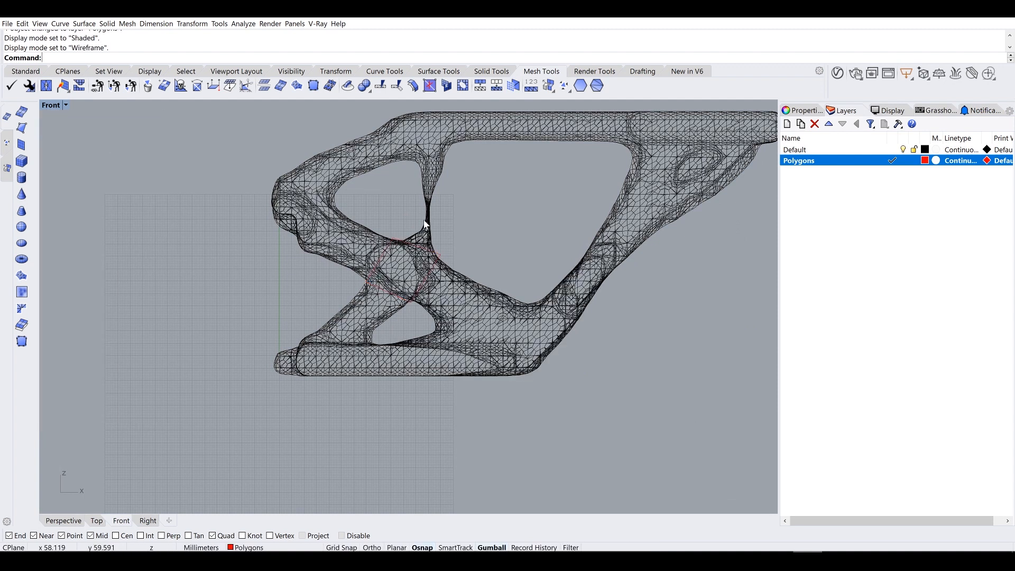
# Step: Draw a four-cornered 3D Face over the reference mesh where the thin vertical strut meets the top beam
pyautogui.scroll(5, 462, 180)
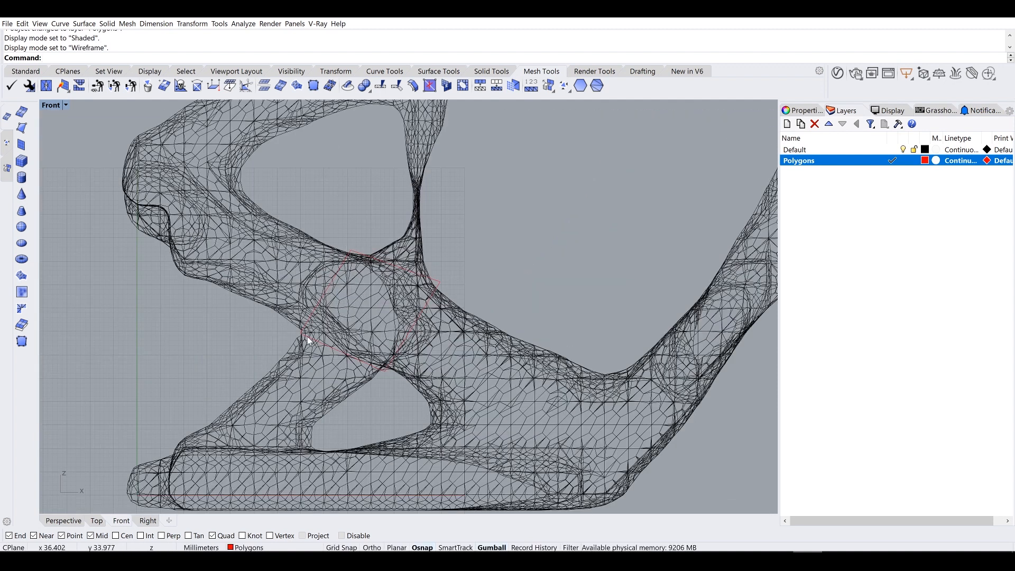
pyautogui.click(22, 127)
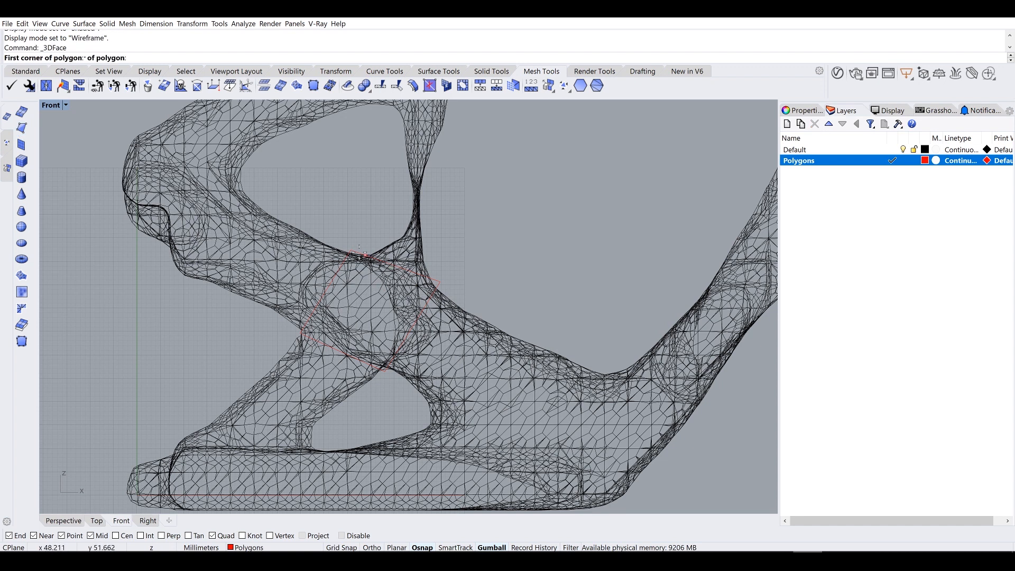
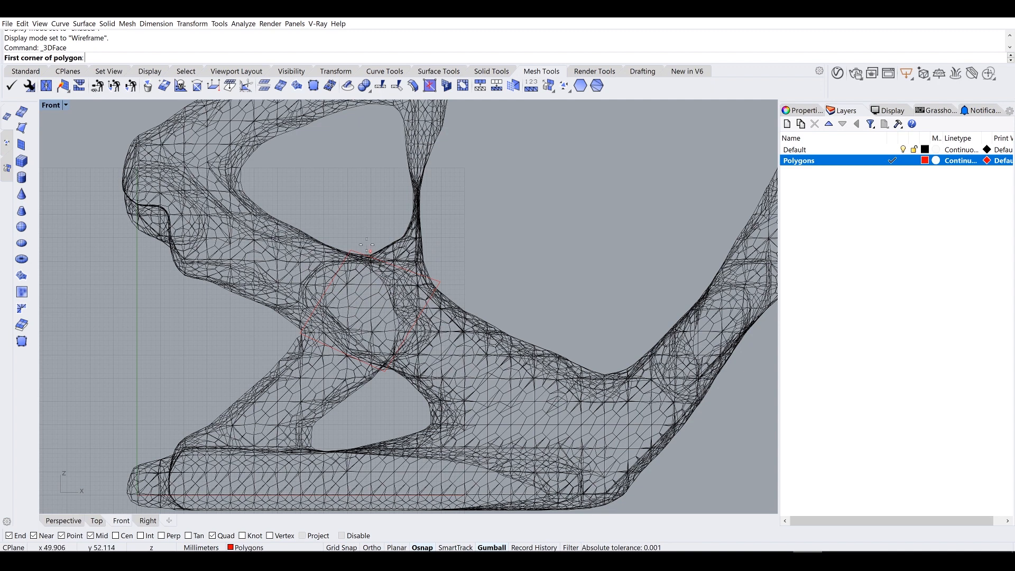
pyautogui.scroll(-6, 367, 349)
pyautogui.moveTo(366, 350); pyautogui.dragTo(364, 386, button='right')
pyautogui.scroll(5, 360, 276)
pyautogui.scroll(-3, 361, 274)
pyautogui.scroll(4, 401, 208)
pyautogui.click(400, 126)
pyautogui.click(407, 217)
pyautogui.click(470, 216)
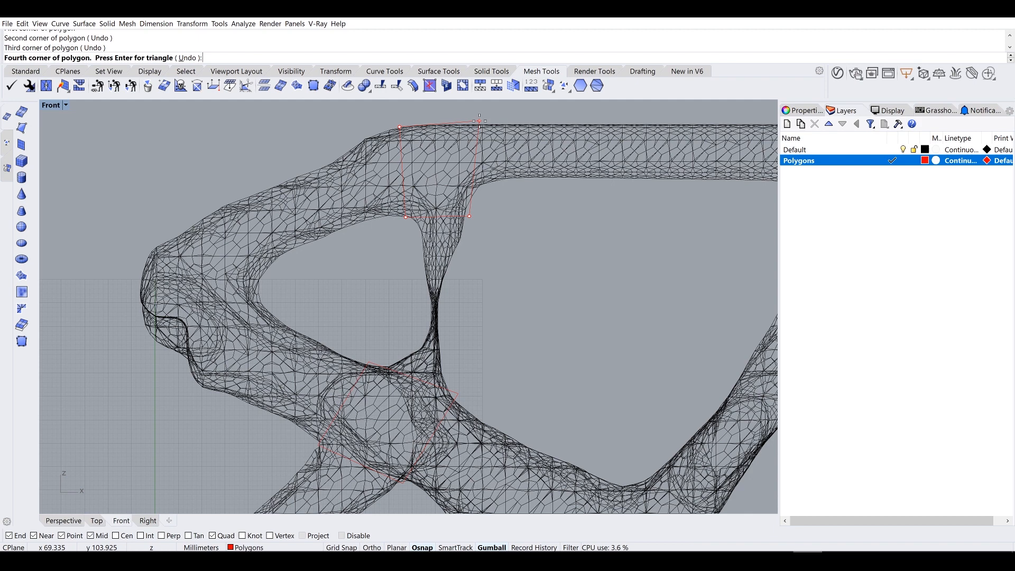
pyautogui.click(480, 121)
pyautogui.press('Return')
pyautogui.click(471, 215)
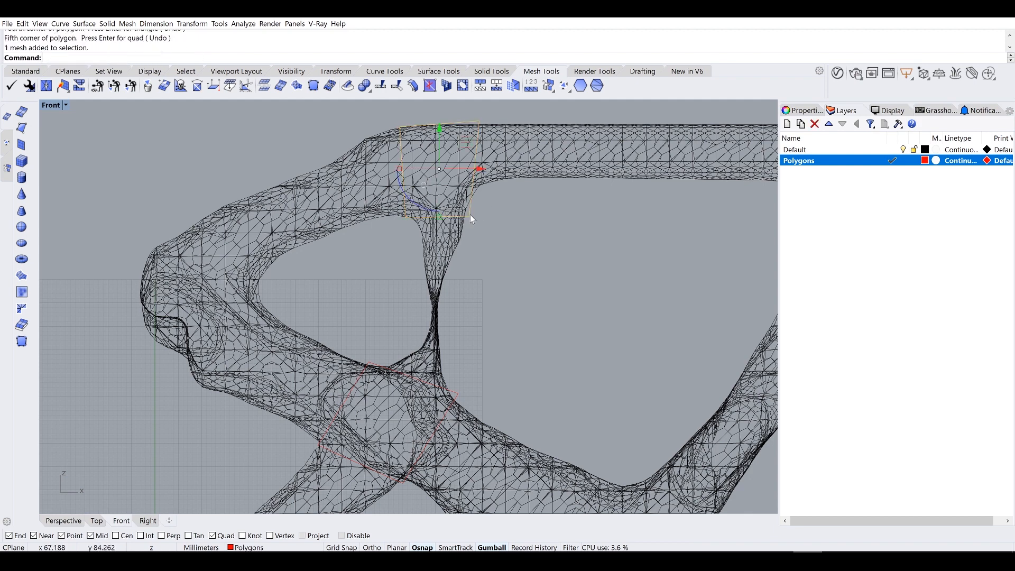
pyautogui.scroll(-6, 504, 241)
pyautogui.click(570, 300)
# Step: Draw a four-cornered 3D Face across the bracket's rounded nose, beside the upper triangular opening
pyautogui.moveTo(570, 300); pyautogui.dragTo(497, 258, button='right')
pyautogui.scroll(4, 271, 206)
pyautogui.scroll(2, 242, 233)
pyautogui.moveTo(389, 272); pyautogui.dragTo(407, 304, button='right')
pyautogui.rightClick(370, 257)
pyautogui.click(370, 256)
pyautogui.click(286, 207)
pyautogui.click(251, 334)
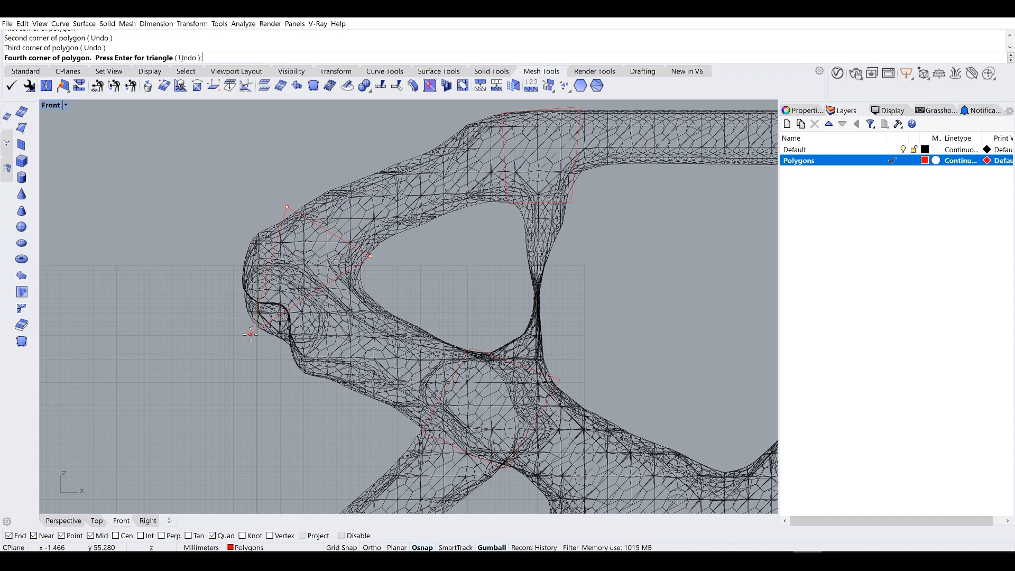
pyautogui.click(359, 289)
pyautogui.press('Return')
pyautogui.scroll(-4, 354, 295)
pyautogui.moveTo(365, 349); pyautogui.dragTo(361, 328, button='right')
pyautogui.scroll(4, 271, 232)
pyautogui.click(308, 260)
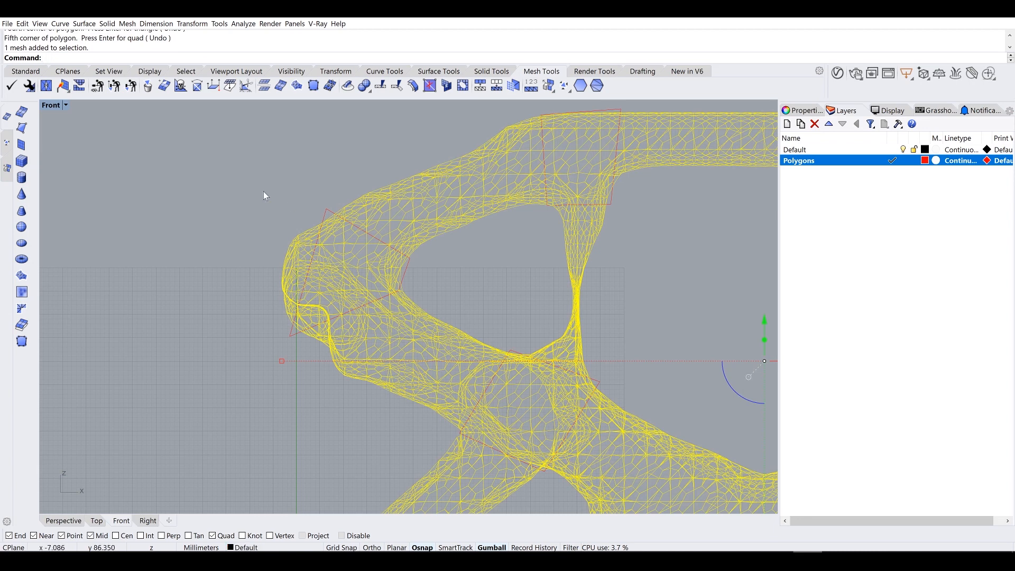
pyautogui.press('Escape')
# Step: Draw a four-cornered 3D Face over the bracket's lower corner, between the small opening, the large opening and the base edge
pyautogui.scroll(-4, 264, 192)
pyautogui.scroll(4, 310, 312)
pyautogui.moveTo(398, 294); pyautogui.dragTo(314, 307, button='right')
pyautogui.press('Return')
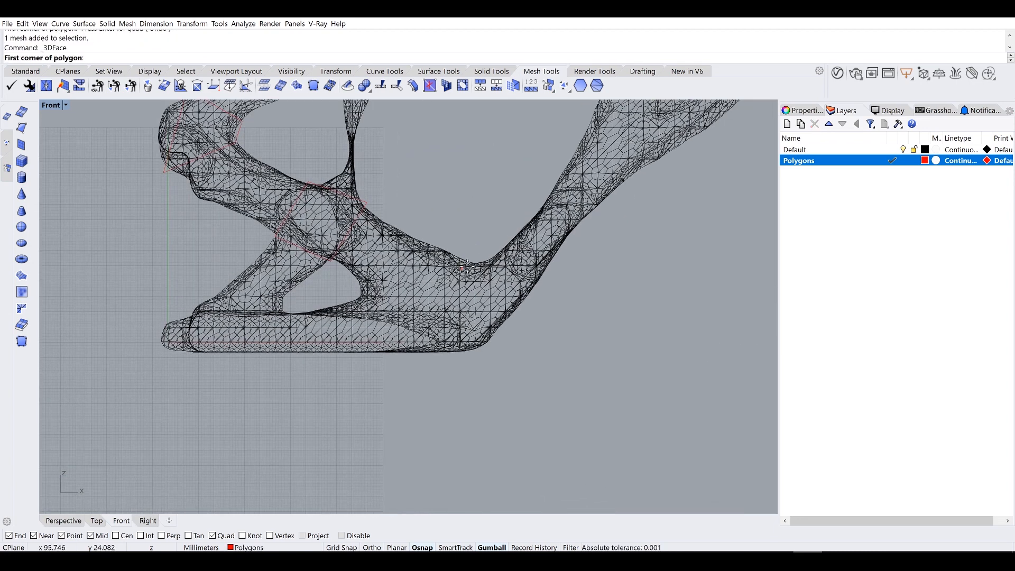
pyautogui.click(477, 261)
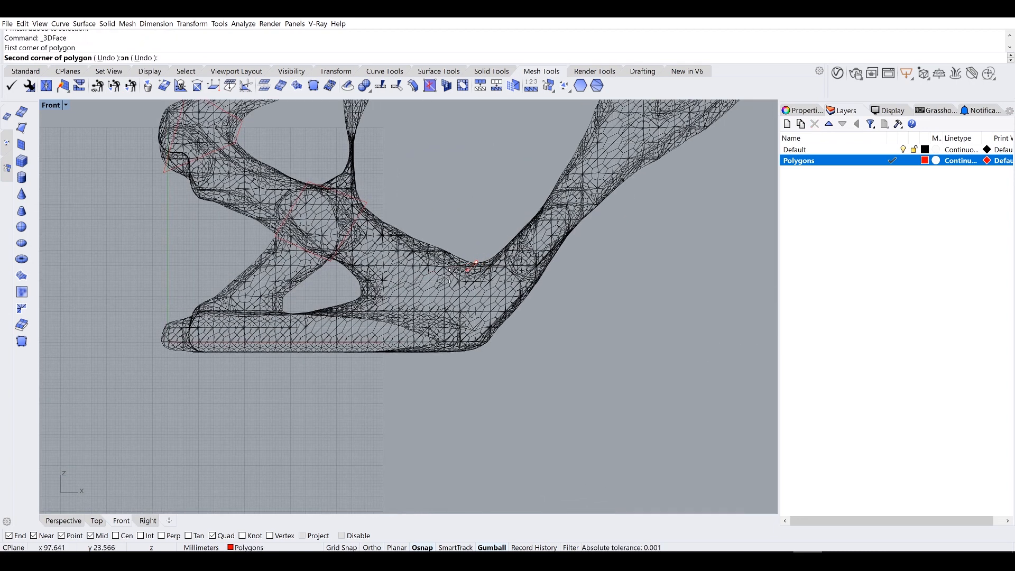
pyautogui.click(360, 296)
pyautogui.click(369, 353)
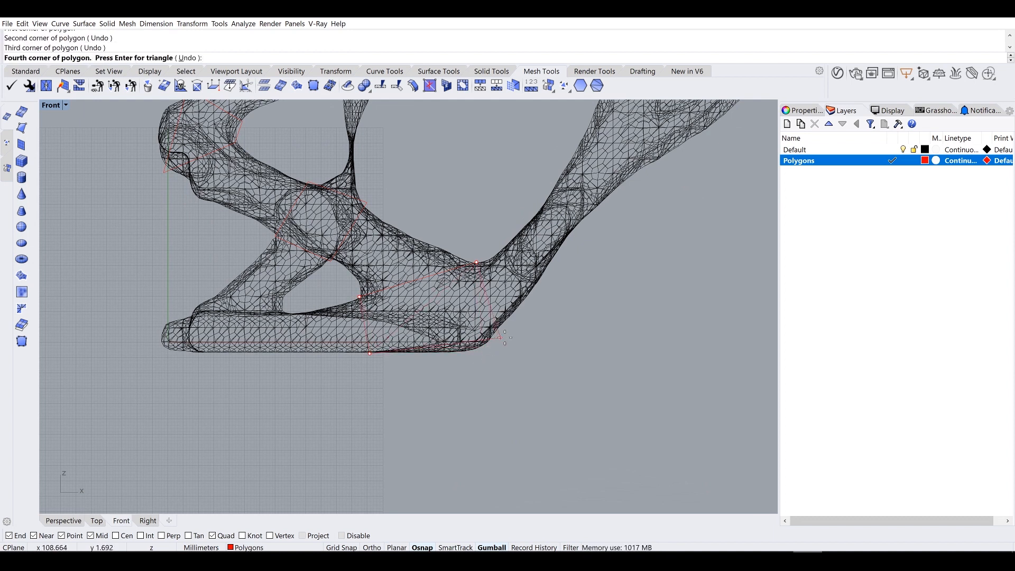
pyautogui.click(487, 350)
pyautogui.press('Return')
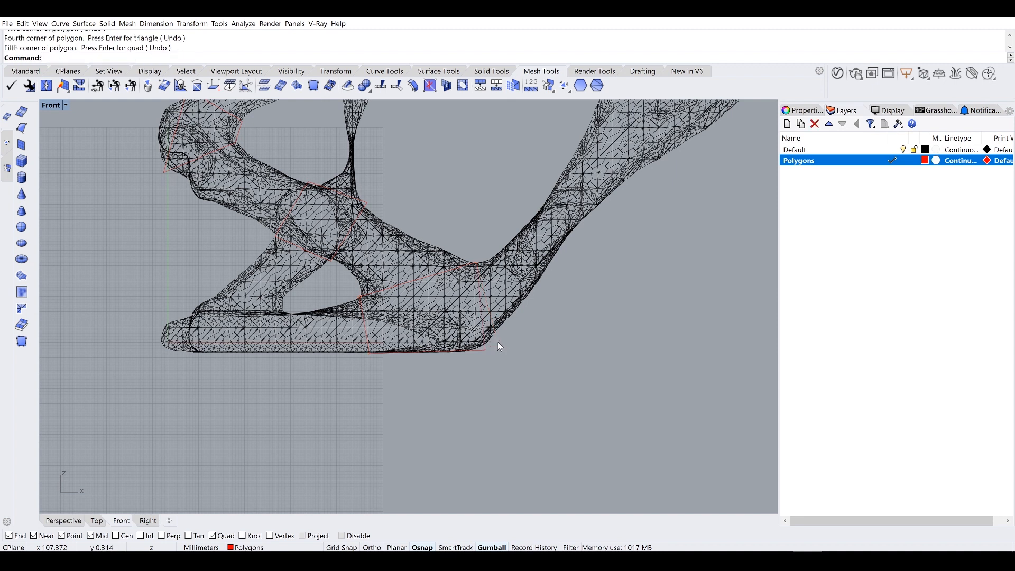
# Step: Draw a four-cornered 3D Face covering the top beam's rounded free end beyond the large opening
pyautogui.scroll(-3, 499, 347)
pyautogui.scroll(5, 578, 220)
pyautogui.press('Return')
pyautogui.click(447, 181)
pyautogui.click(446, 252)
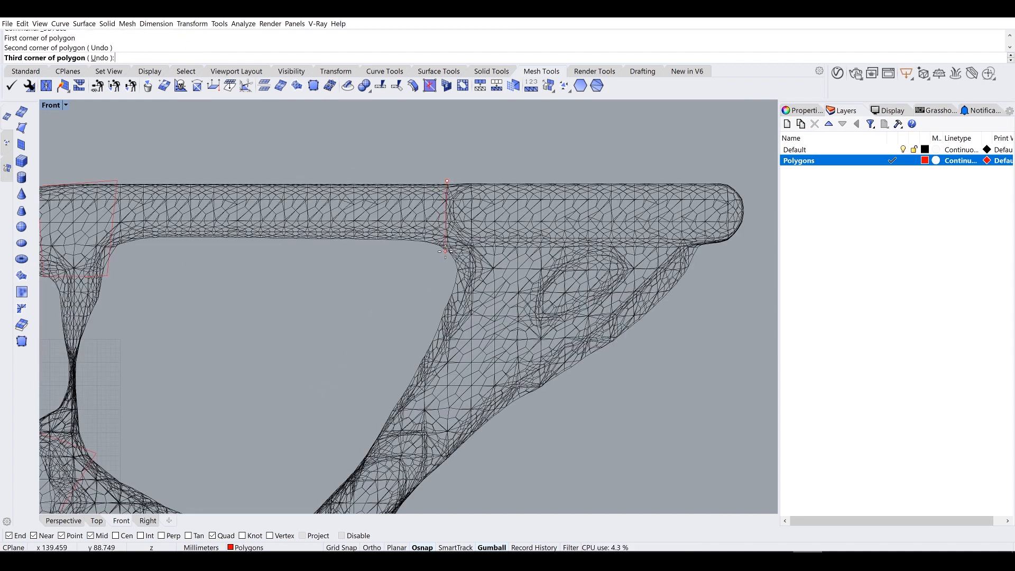
pyautogui.click(737, 248)
pyautogui.click(746, 180)
pyautogui.press('Return')
# Step: Draw a four-cornered 3D Face across the middle of the diagonal arm beside the large opening
pyautogui.scroll(-2, 714, 207)
pyautogui.moveTo(691, 229); pyautogui.dragTo(686, 177, button='right')
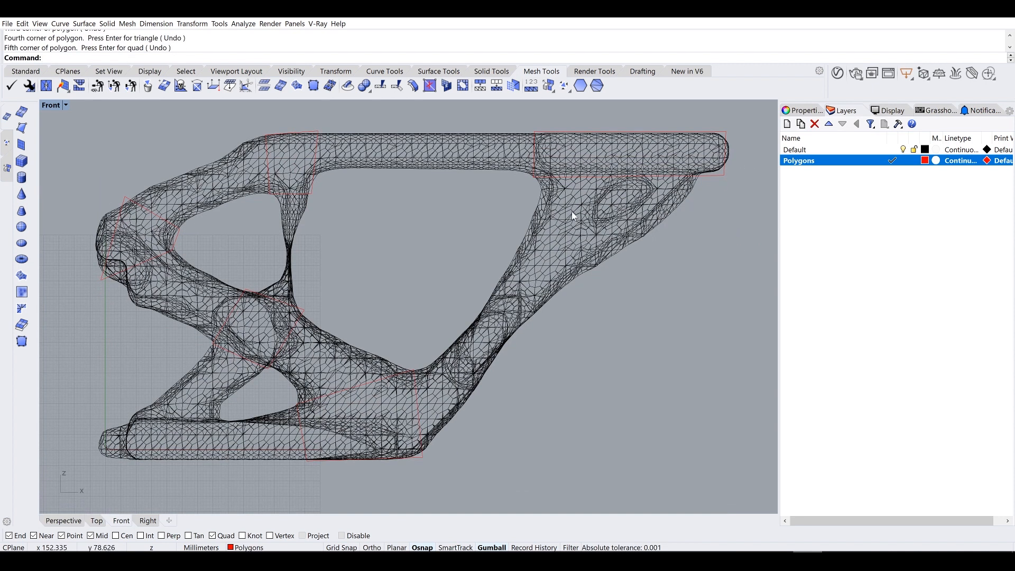
pyautogui.press('Return')
pyautogui.click(519, 248)
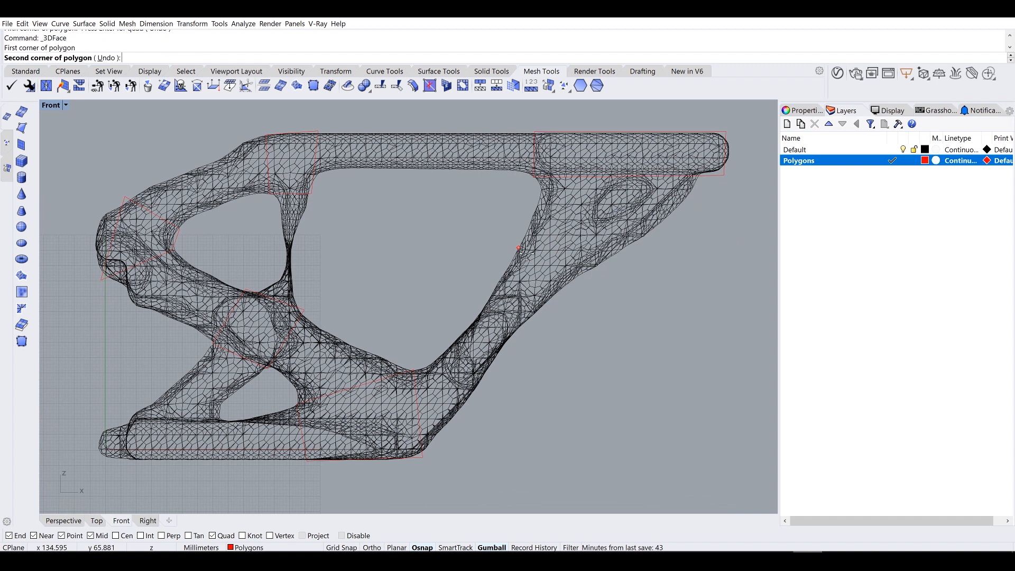
pyautogui.click(565, 287)
pyautogui.click(509, 343)
pyautogui.click(480, 321)
pyautogui.press('Return')
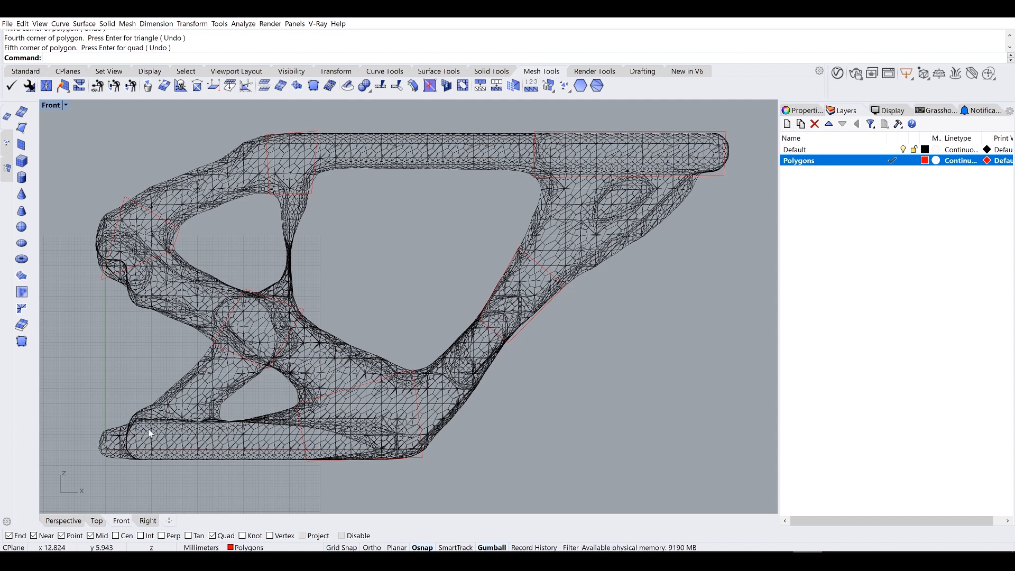
# Step: Draw a four-cornered 3D Face over the base foot's free end, reaching to the start of the small lower opening
pyautogui.scroll(5, 269, 425)
pyautogui.press('Return')
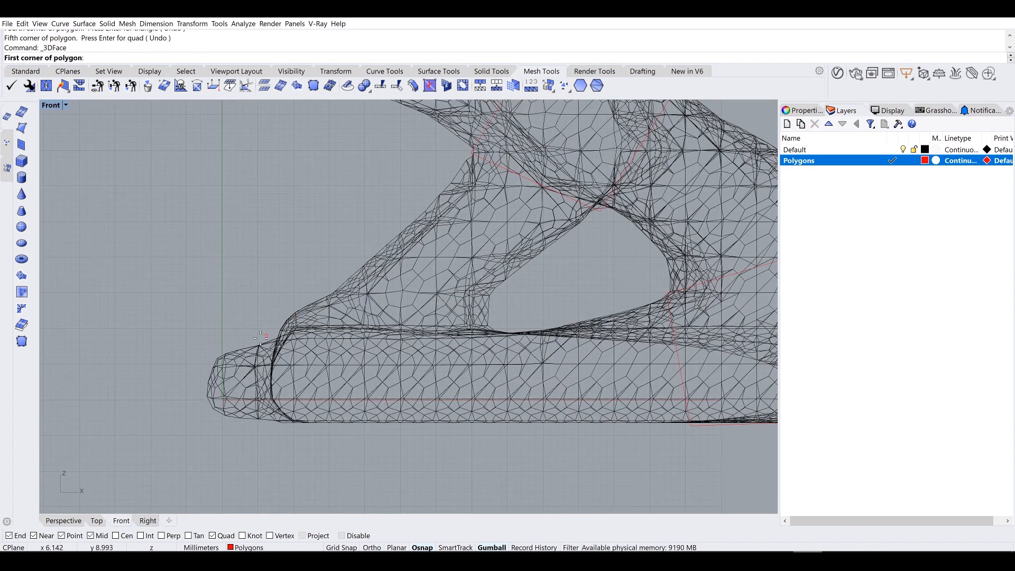
pyautogui.click(226, 321)
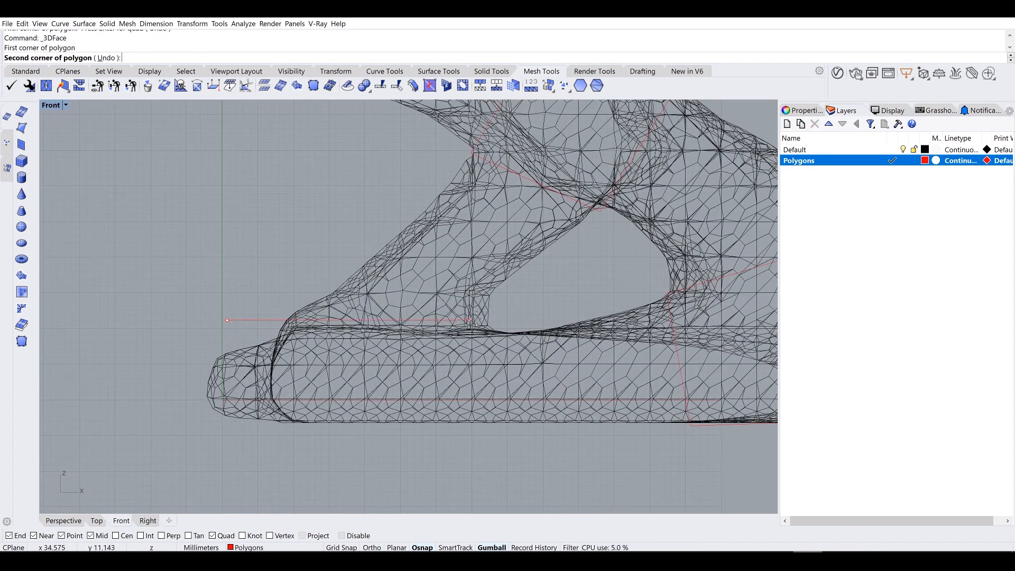
pyautogui.click(491, 322)
pyautogui.click(494, 424)
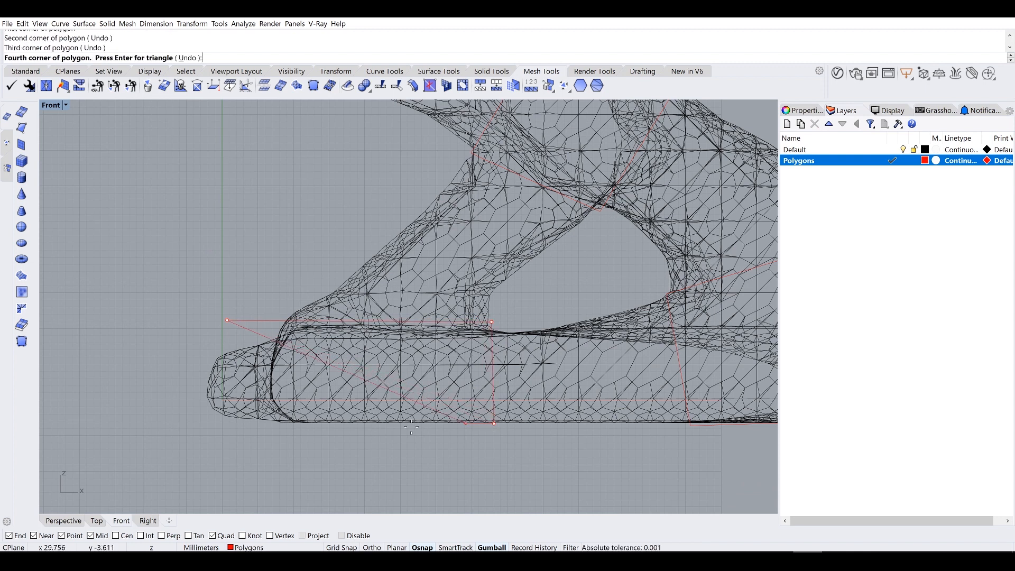
pyautogui.click(221, 422)
pyautogui.press('Return')
# Step: Draw a small four-cornered 3D Face across the narrowest part of the thin vertical strut
pyautogui.scroll(-6, 378, 288)
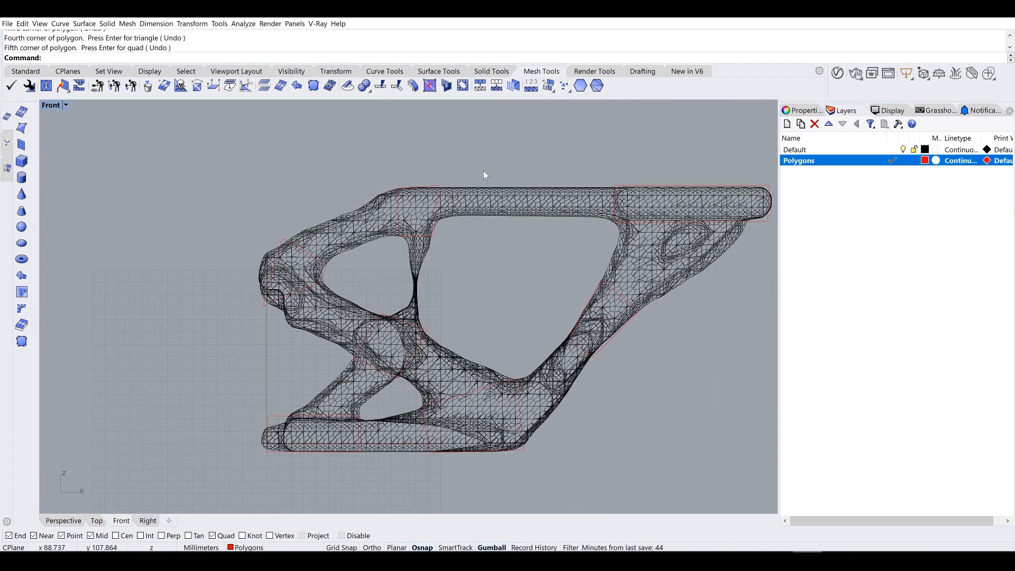
pyautogui.scroll(3, 413, 280)
pyautogui.press('Return')
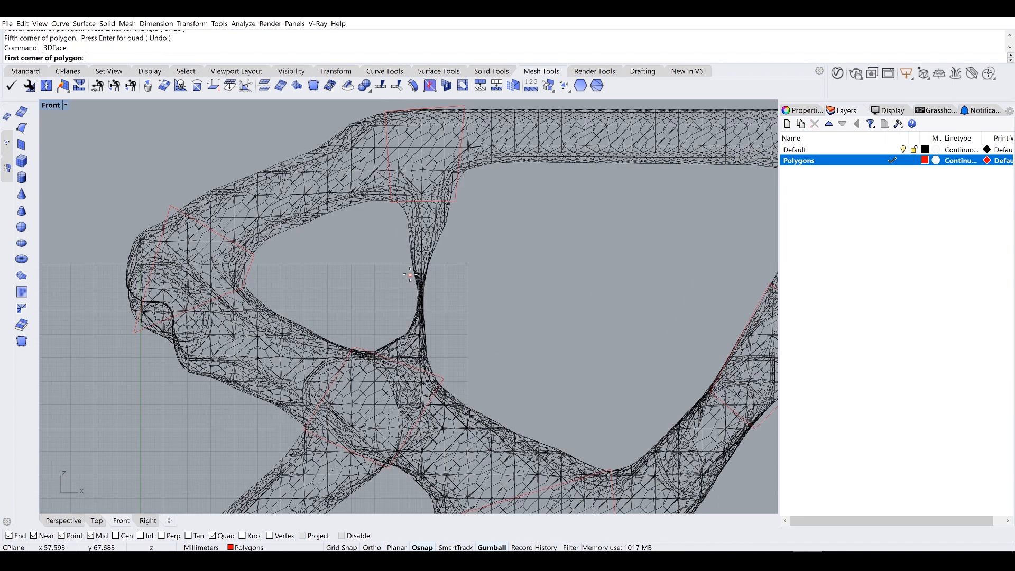
pyautogui.scroll(3, 413, 275)
pyautogui.click(411, 265)
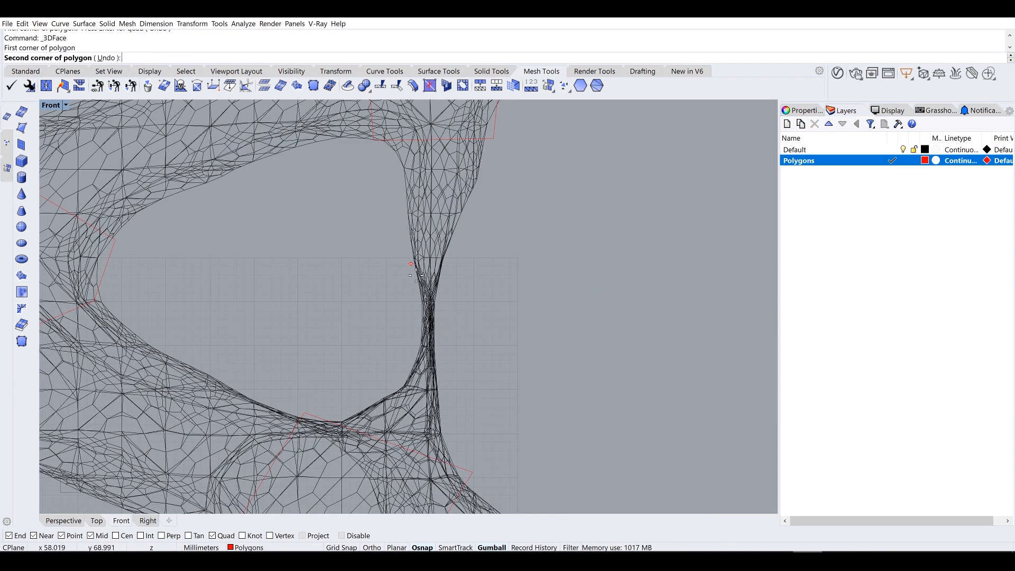
pyautogui.click(418, 312)
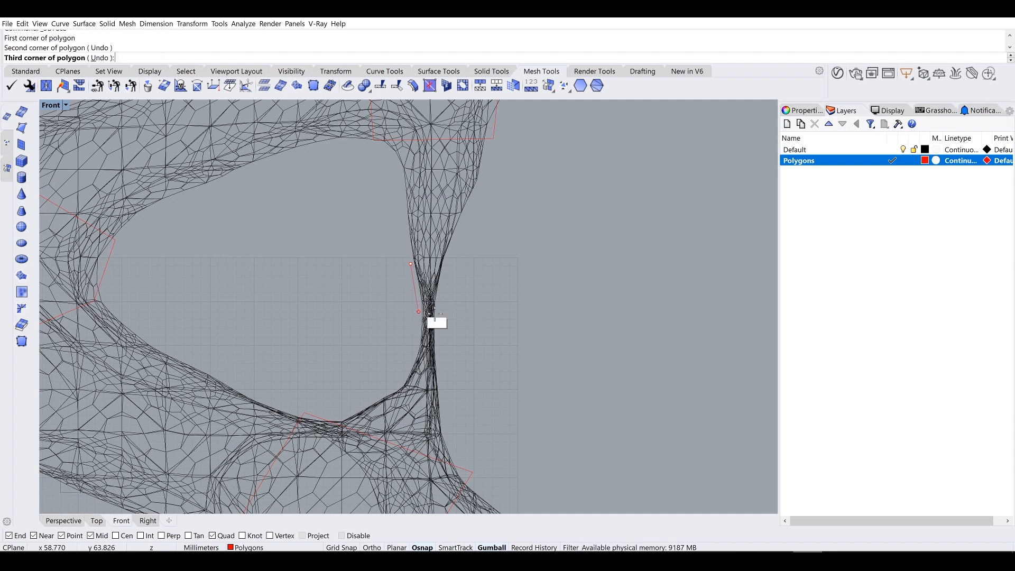
pyautogui.click(442, 313)
pyautogui.click(455, 268)
pyautogui.press('Return')
# Step: Check the quad faces against the reference mesh and hide the Default layer to isolate them
pyautogui.scroll(-3, 476, 297)
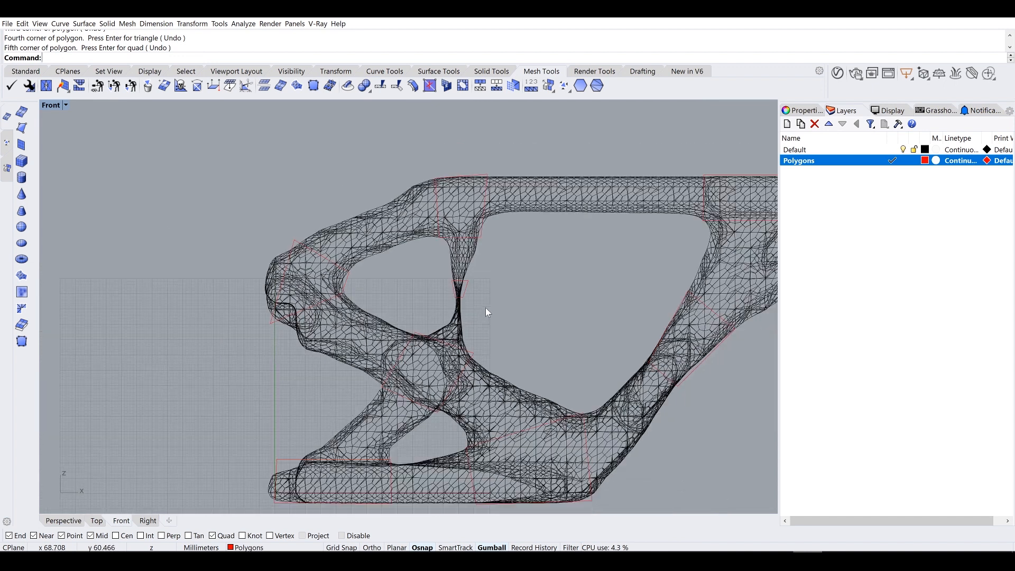
pyautogui.moveTo(478, 290); pyautogui.dragTo(367, 275, button='right')
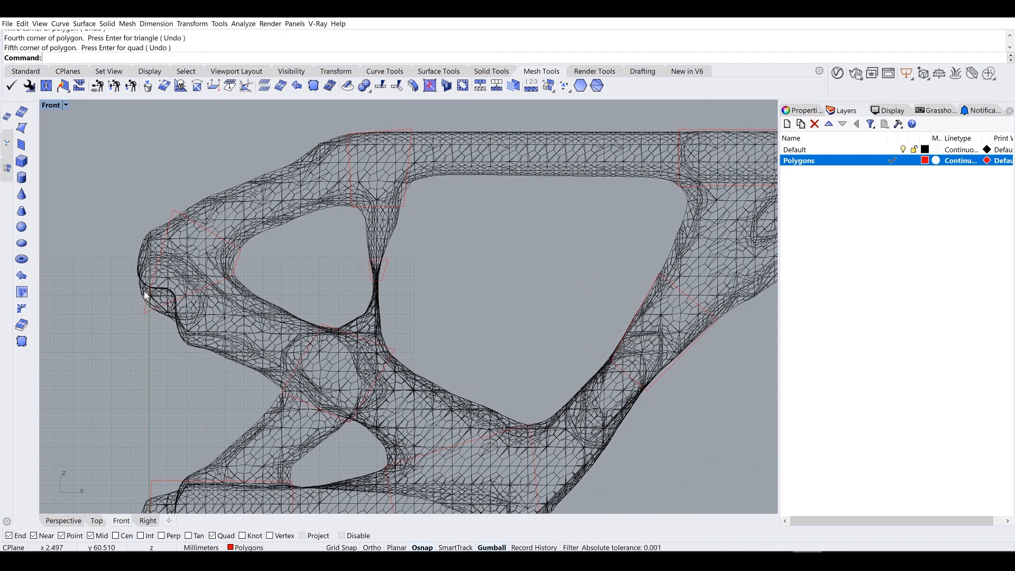
pyautogui.scroll(-3, 394, 357)
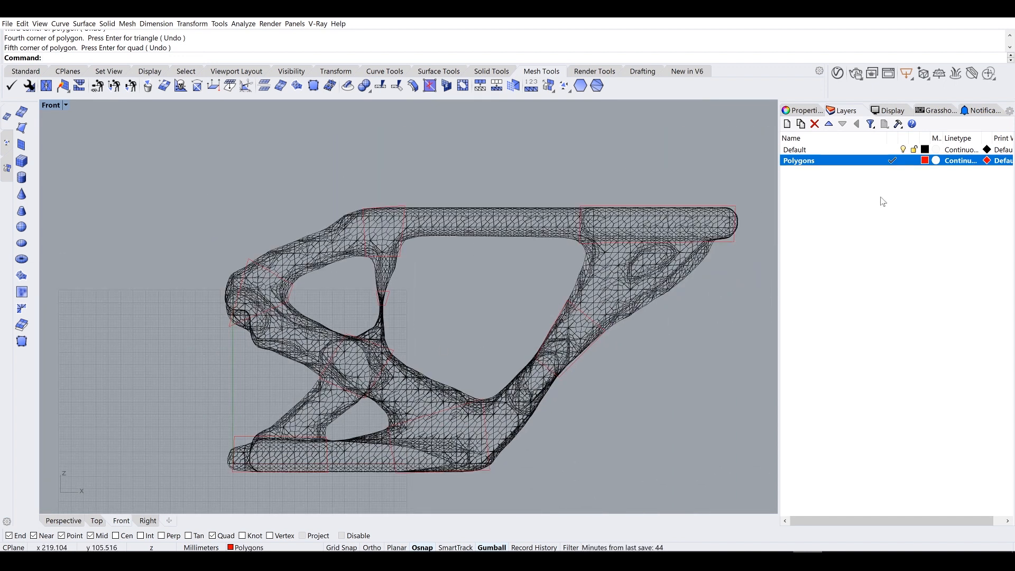
pyautogui.click(904, 150)
pyautogui.moveTo(537, 303); pyautogui.dragTo(503, 255, button='right')
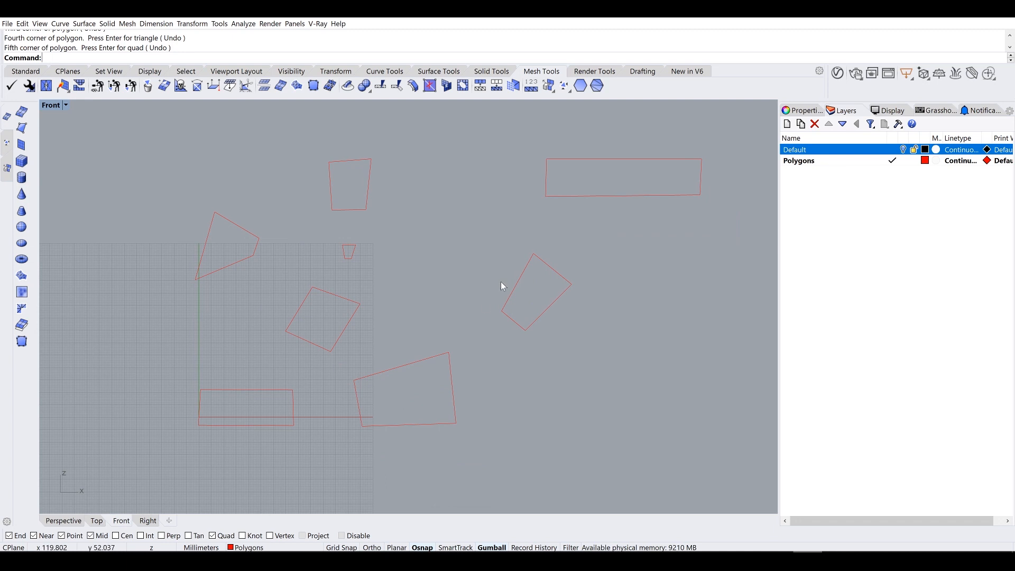
pyautogui.click(903, 150)
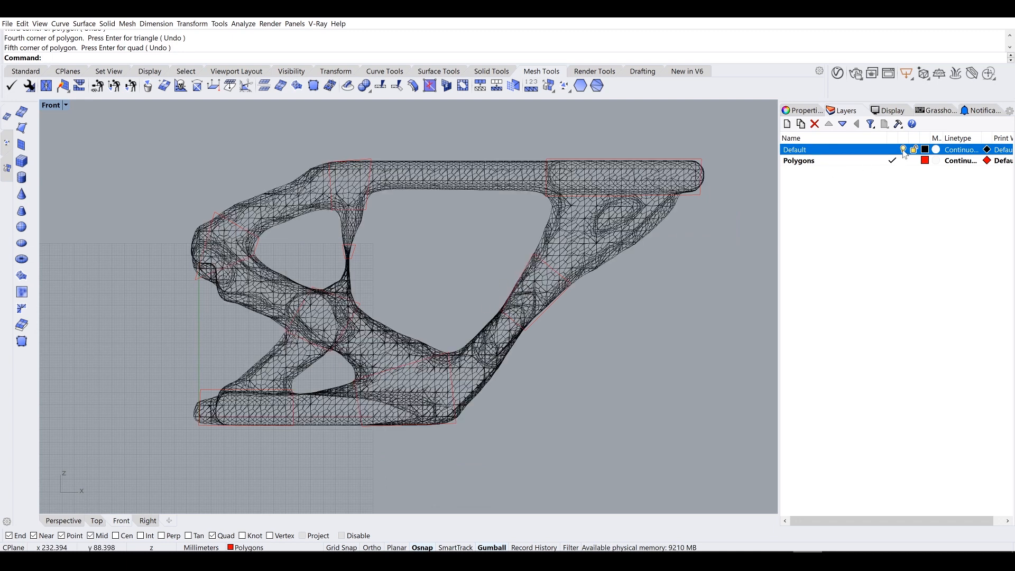
pyautogui.click(903, 150)
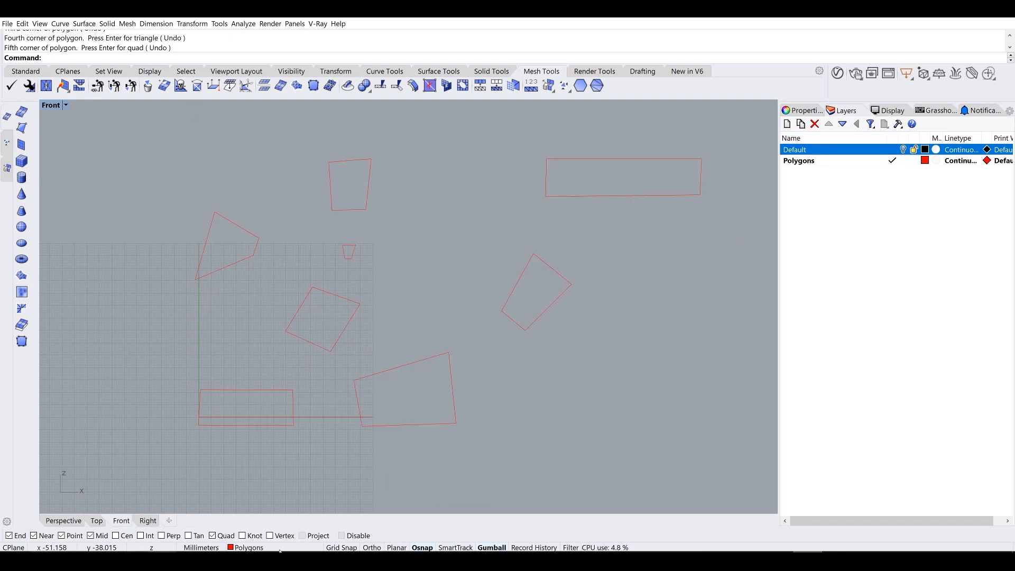
# Step: Enable the Vertex object snap and bridge the lower corner quad to the diagonal arm quad with a 3D Face
pyautogui.click(281, 534)
pyautogui.rightClick(455, 349)
pyautogui.click(449, 352)
pyautogui.click(501, 311)
pyautogui.click(526, 330)
pyautogui.click(457, 425)
pyautogui.rightClick(457, 424)
# Step: Bridge the base foot quad to the lower corner quad with a 3D Face snapped to their facing vertices
pyautogui.rightClick(457, 425)
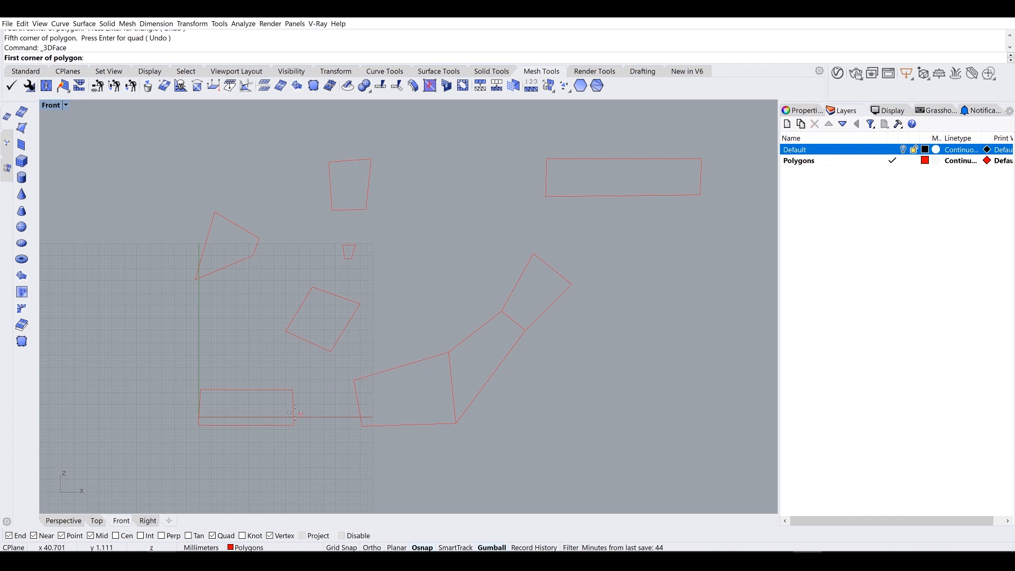
pyautogui.click(293, 390)
pyautogui.click(354, 380)
pyautogui.click(362, 426)
pyautogui.click(294, 425)
pyautogui.rightClick(293, 425)
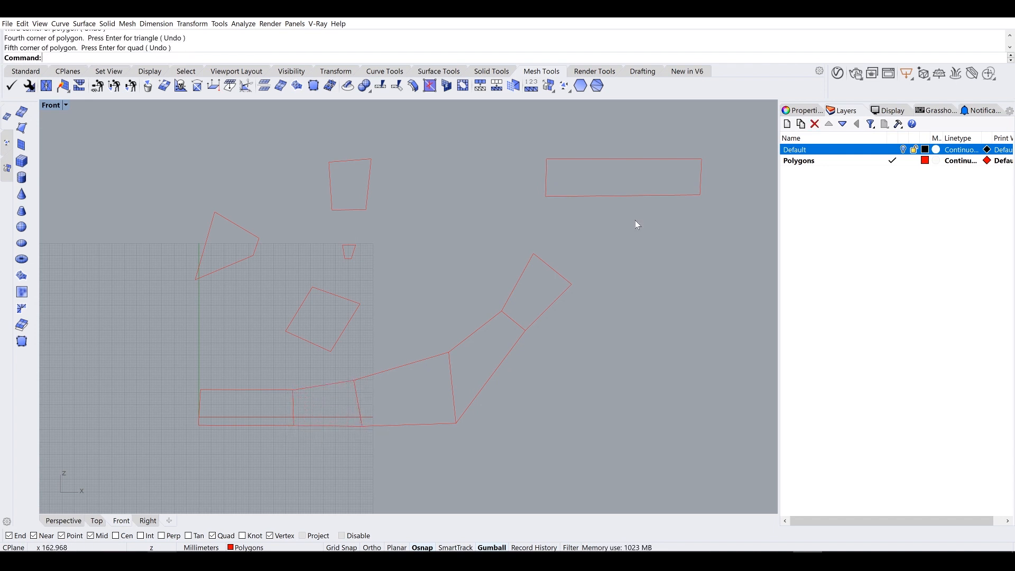
# Step: Compare with the reference mesh, then bridge the base foot quad's upper edge to the central junction quad with a 3D Face
pyautogui.click(904, 150)
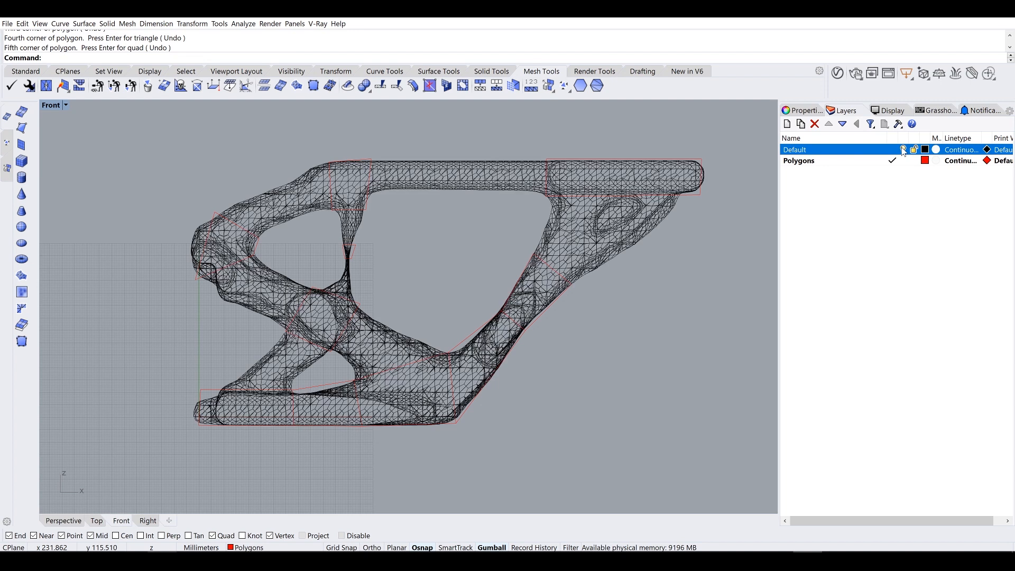
pyautogui.click(904, 150)
pyautogui.rightClick(204, 365)
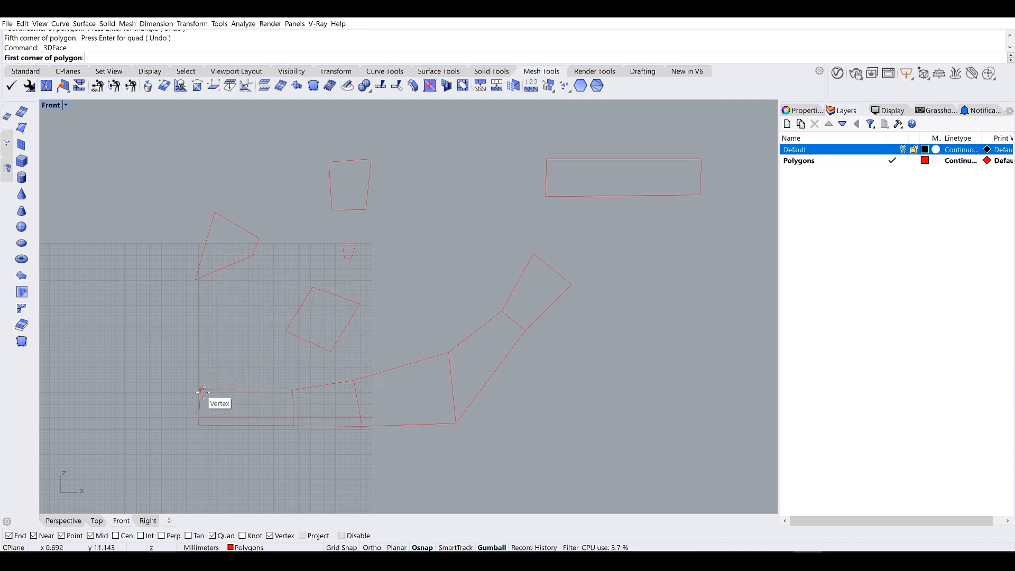
pyautogui.click(201, 389)
pyautogui.click(285, 332)
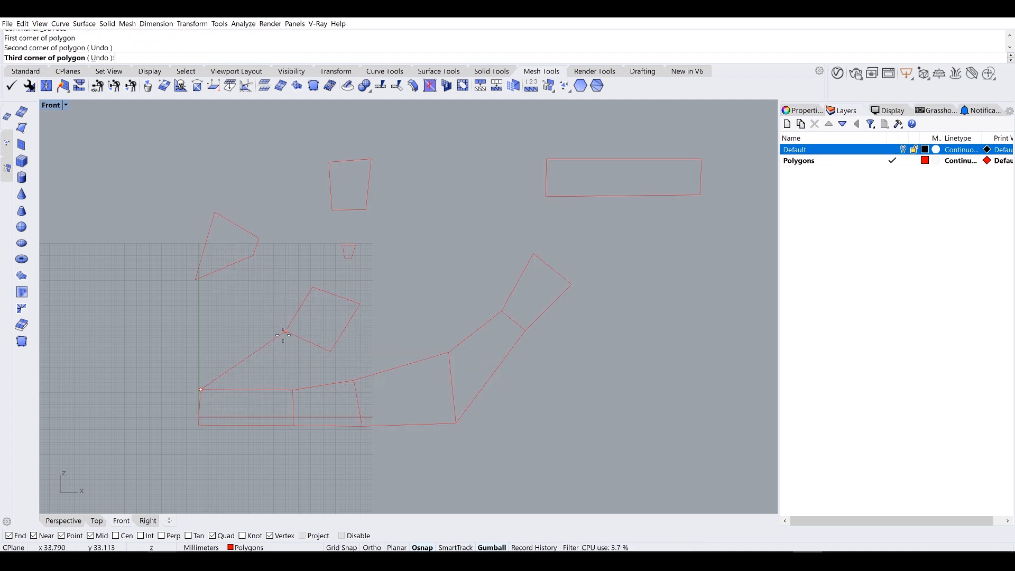
pyautogui.click(330, 351)
pyautogui.click(293, 391)
pyautogui.press('Return')
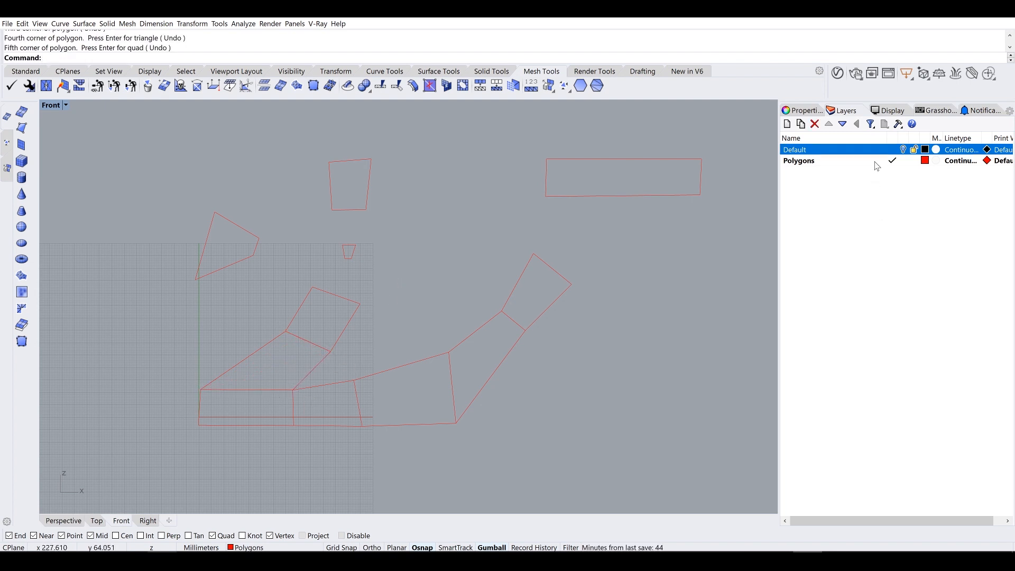
# Step: Check the reference mesh, then bridge the central junction quad to the lower corner quad's upper edge with a 3D Face
pyautogui.click(904, 151)
pyautogui.click(904, 150)
pyautogui.press('Return')
pyautogui.click(331, 352)
pyautogui.click(354, 380)
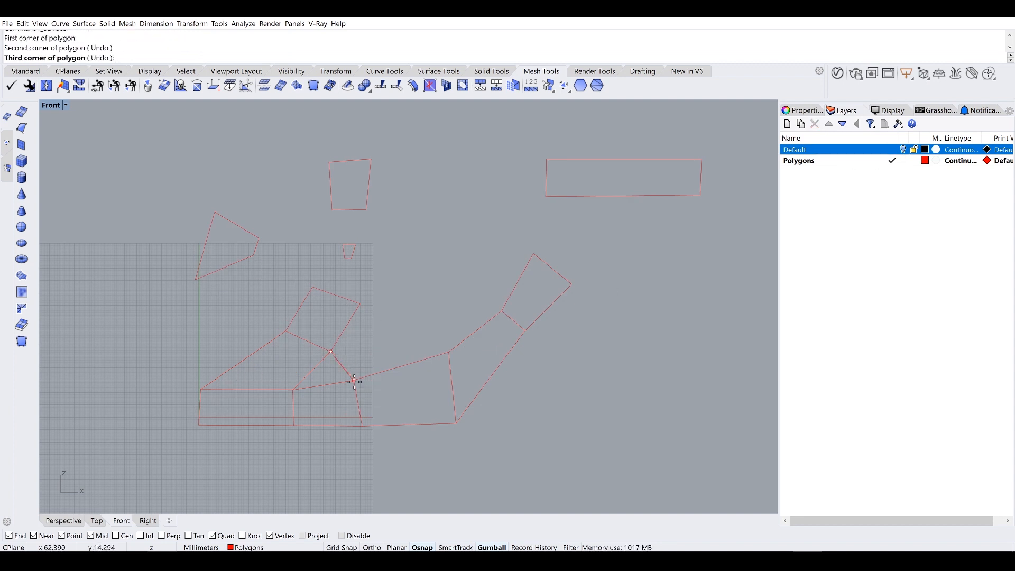
pyautogui.click(448, 353)
pyautogui.click(360, 305)
pyautogui.press('Return')
# Step: Compare with the reference mesh, then bridge the central junction quad's upper edge to the small strut quad with a 3D Face
pyautogui.click(904, 150)
pyautogui.click(903, 151)
pyautogui.press('Return')
pyautogui.click(312, 287)
pyautogui.click(345, 258)
pyautogui.click(352, 259)
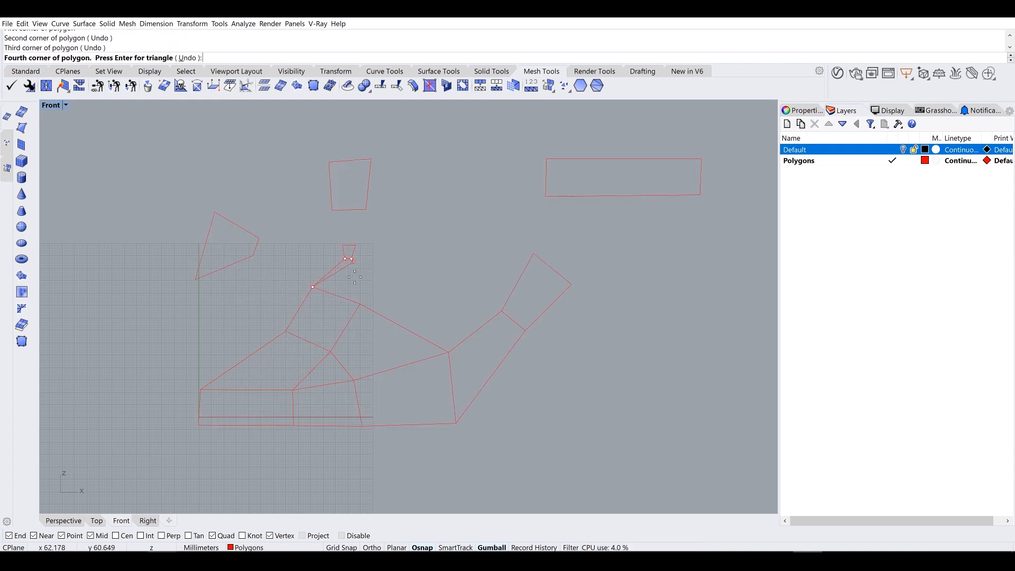
pyautogui.click(360, 305)
pyautogui.press('Return')
# Step: Bridge the small strut quad up to the lower edge of the quad at the strut's head with a 3D Face
pyautogui.press('Return')
pyautogui.click(333, 210)
pyautogui.click(346, 259)
pyautogui.click(352, 258)
pyautogui.click(365, 210)
pyautogui.press('Return')
# Step: Bridge the strut-head quad to the long upper beam quad with a 3D Face snapped to their facing vertices
pyautogui.press('Return')
pyautogui.click(371, 159)
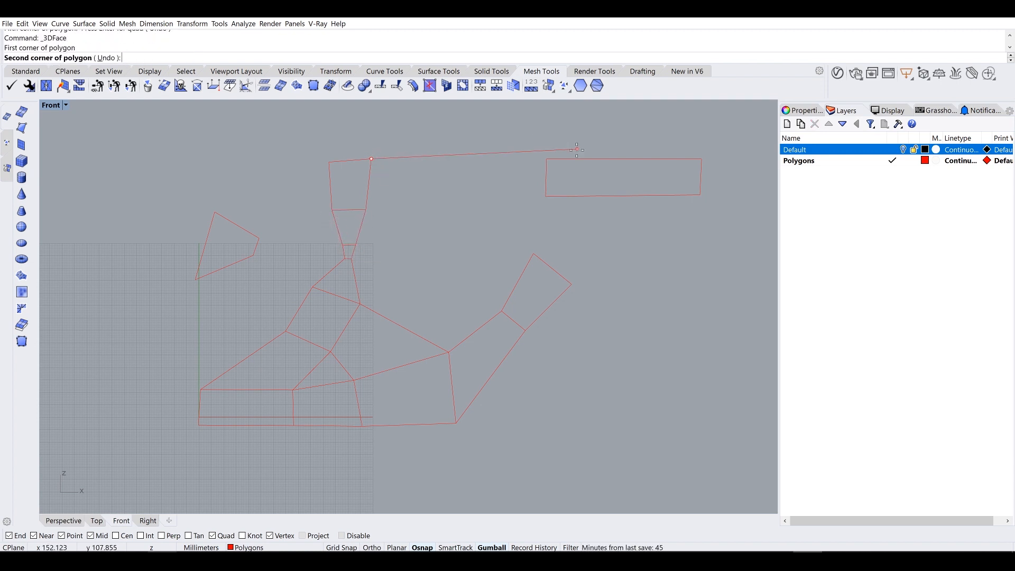
pyautogui.click(547, 158)
pyautogui.click(546, 196)
pyautogui.click(365, 210)
pyautogui.press('Return')
# Step: Check the reference mesh, then bridge the diagonal arm quad's upper edge to the underside of the upper beam quad with a 3D Face
pyautogui.click(904, 150)
pyautogui.click(903, 150)
pyautogui.press('Return')
pyautogui.click(534, 254)
pyautogui.click(546, 197)
pyautogui.click(700, 195)
pyautogui.click(572, 283)
pyautogui.press('Return')
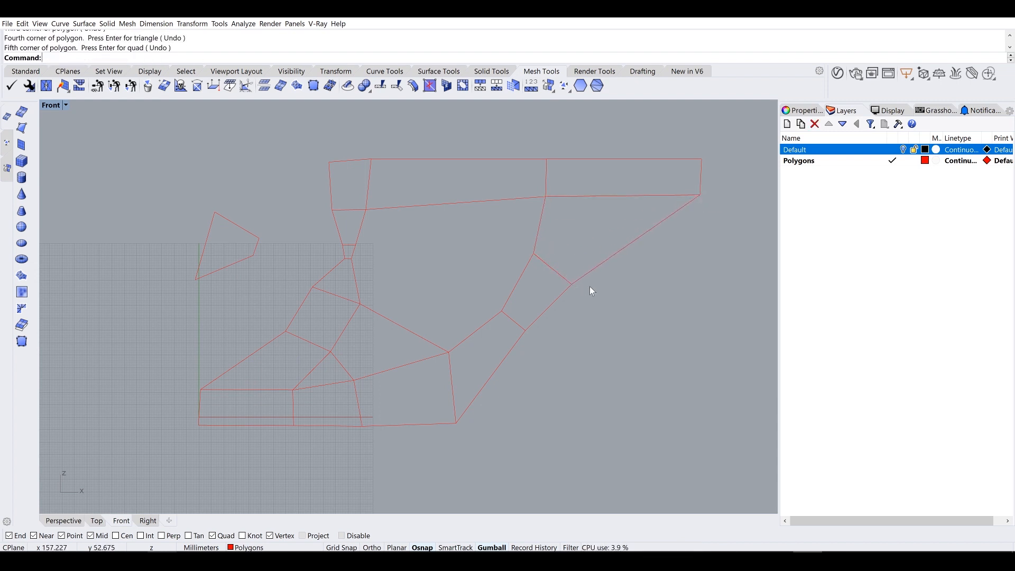
# Step: Compare with the reference mesh, then bridge the bracket's rear outer quad to the strut-head quad with a 3D Face
pyautogui.click(903, 151)
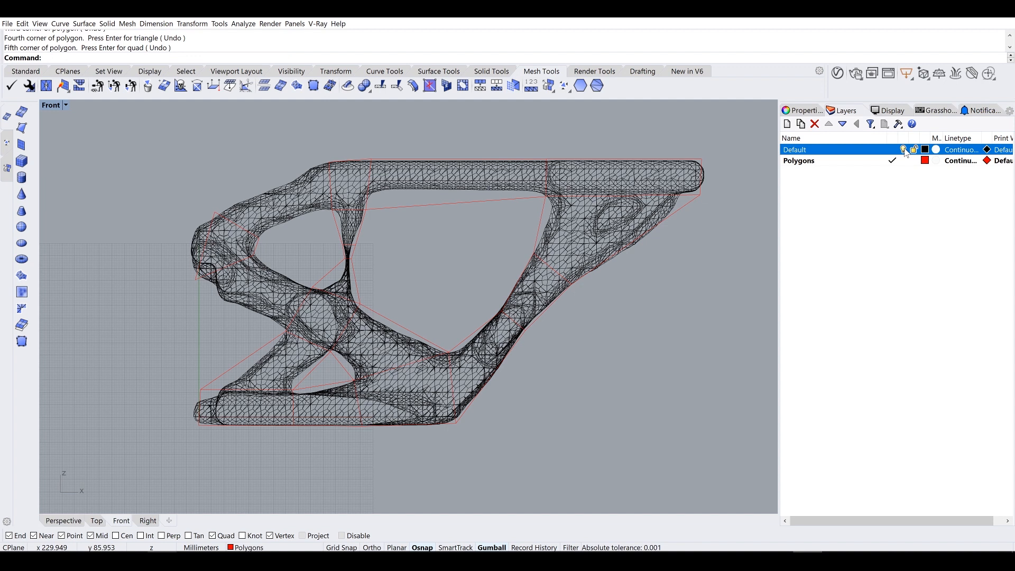
pyautogui.click(904, 150)
pyautogui.press('Return')
pyautogui.click(219, 210)
pyautogui.press('Escape')
pyautogui.press('Return')
pyautogui.click(215, 212)
pyautogui.click(329, 162)
pyautogui.click(332, 210)
pyautogui.click(258, 238)
pyautogui.press('Return')
# Step: Bridge the rear outer quad's lower edge to the central junction quad with a 3D Face
pyautogui.press('Return')
pyautogui.click(253, 257)
pyautogui.click(314, 287)
pyautogui.click(285, 332)
pyautogui.click(196, 279)
pyautogui.press('Return')
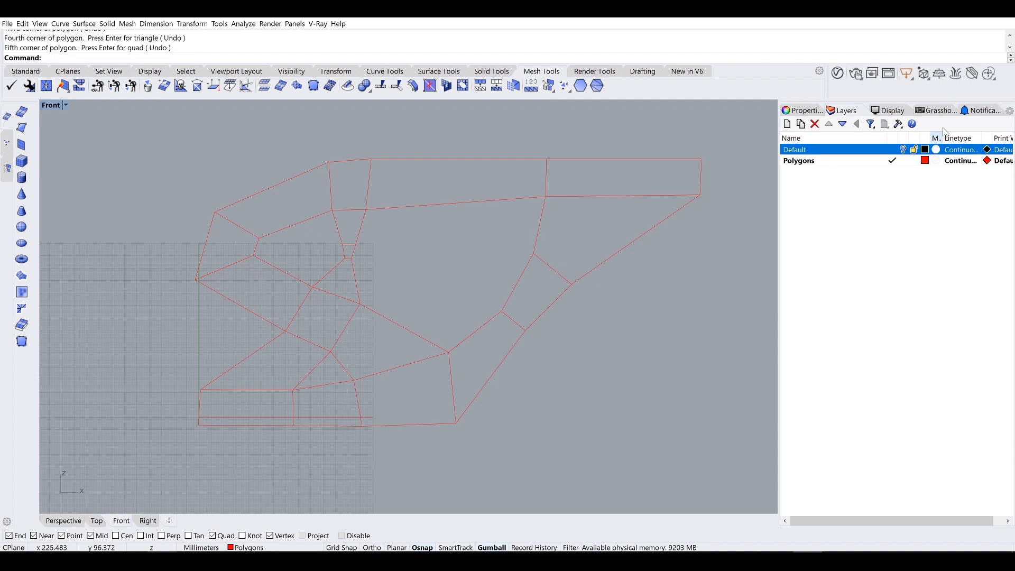
# Step: Check the face layout against the reference mesh, then select all the quad faces and join them into one mesh
pyautogui.click(904, 150)
pyautogui.click(905, 150)
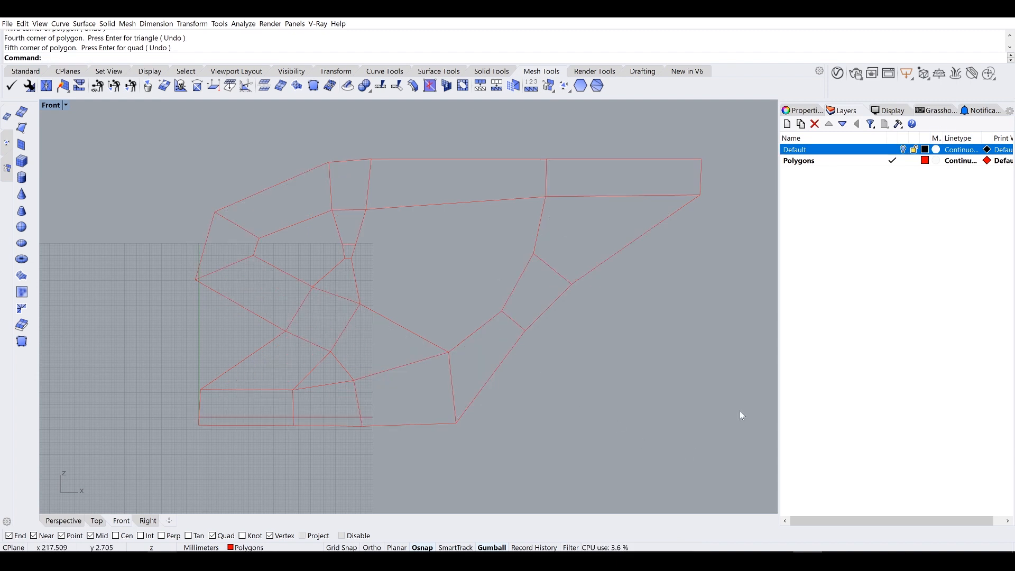
pyautogui.moveTo(139, 142); pyautogui.dragTo(128, 142)
pyautogui.hotkey('ctrl', 'j')
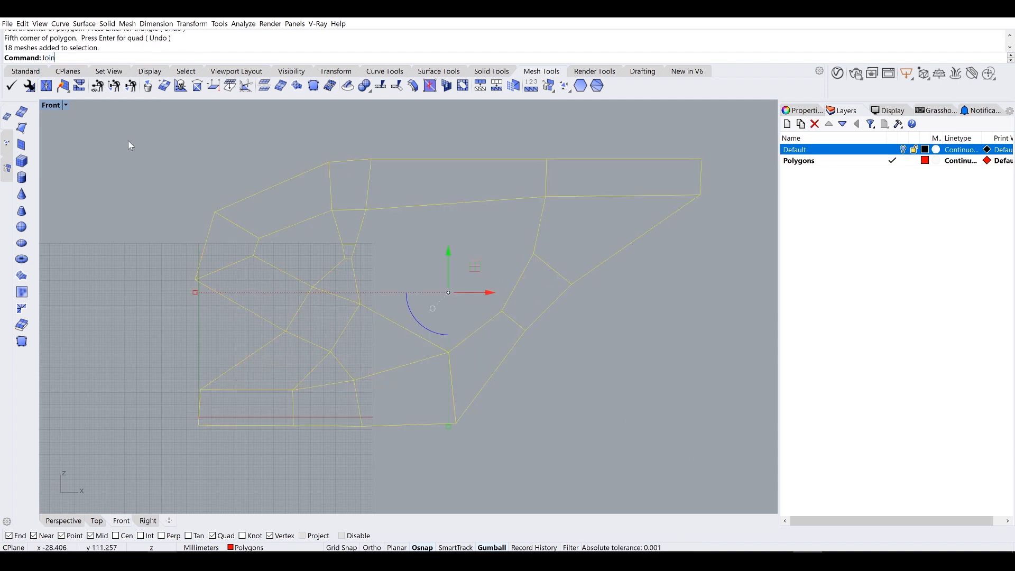
# Step: Maximize the Perspective view and unify the joined mesh's face normals with UnifyMeshNormals
pyautogui.doubleClick(51, 106)
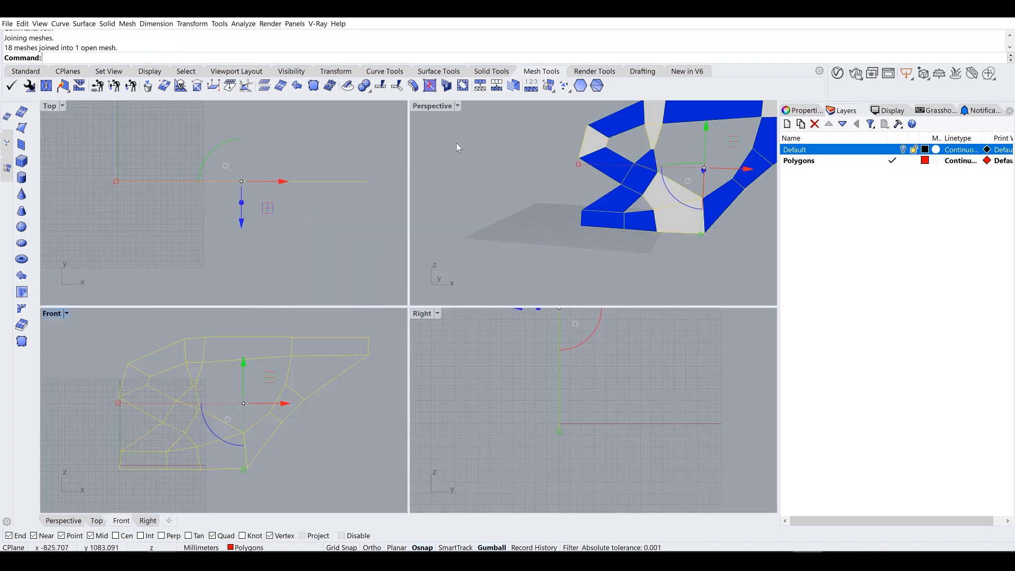
pyautogui.press('Escape')
pyautogui.doubleClick(422, 107)
pyautogui.moveTo(447, 193)
pyautogui.mouseDown(button='right')
pyautogui.moveTo(485, 221)
pyautogui.moveTo(434, 196)
pyautogui.mouseUp(button='right')
pyautogui.scroll(-5, 485, 221)
pyautogui.scroll(4, 434, 196)
pyautogui.click(436, 201)
pyautogui.write('UnifyMeshNormals')
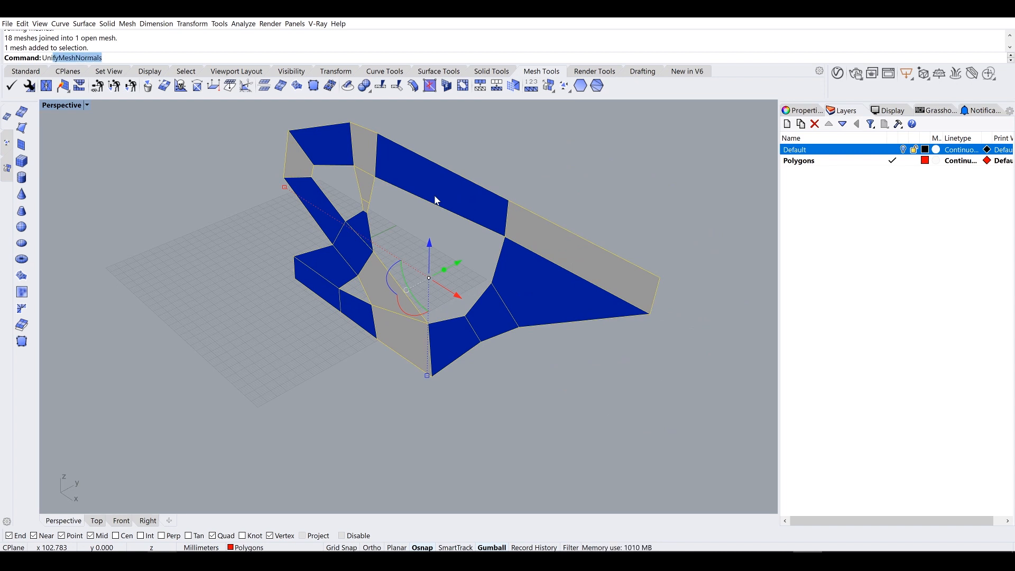
pyautogui.press('Return')
# Step: Flip the normal direction of the joined mesh and show the Default layer again
pyautogui.click(437, 232)
pyautogui.moveTo(438, 232); pyautogui.dragTo(526, 170, button='right')
pyautogui.click(527, 168)
pyautogui.write('Flip')
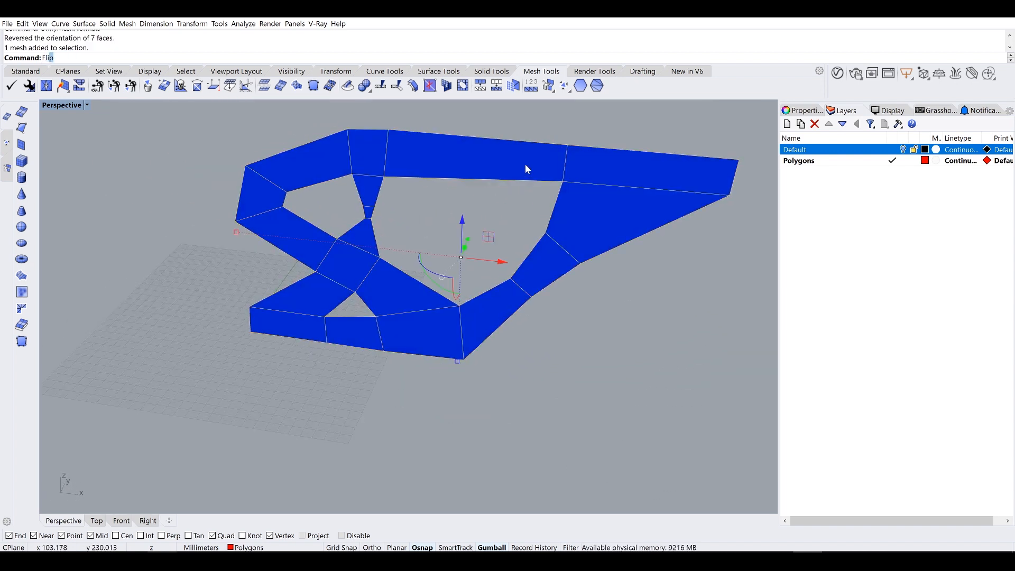
pyautogui.press('Return')
pyautogui.click(675, 329)
pyautogui.click(903, 150)
pyautogui.moveTo(527, 266); pyautogui.dragTo(493, 276, button='right')
pyautogui.click(435, 228)
pyautogui.write('Extrudmes')
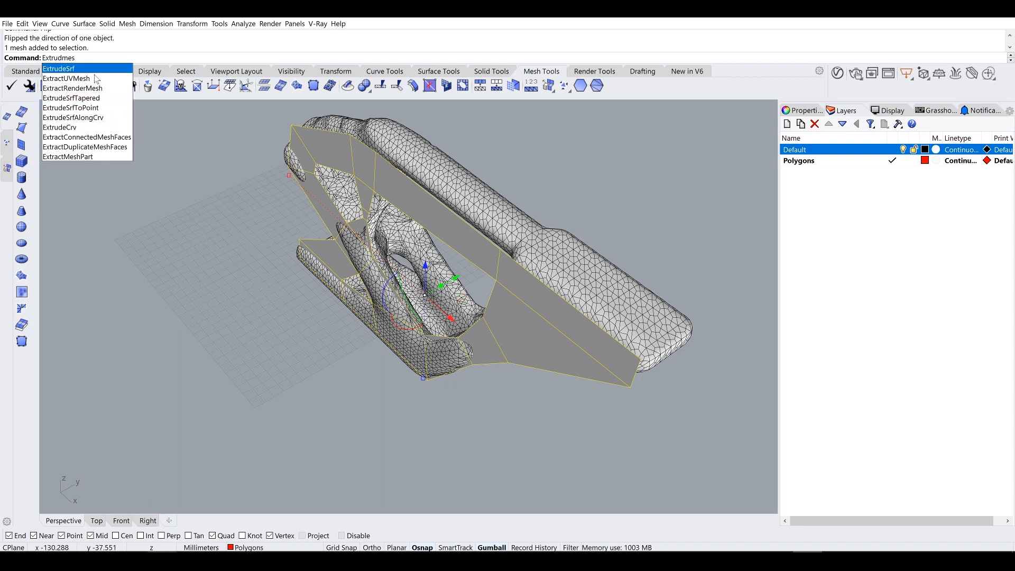
pyautogui.press('Escape')
# Step: Offset the flat mesh 30 mm toward the reference mesh with OffsetMesh, as a solid with the input mesh deleted
pyautogui.moveTo(173, 239); pyautogui.dragTo(403, 254, button='right')
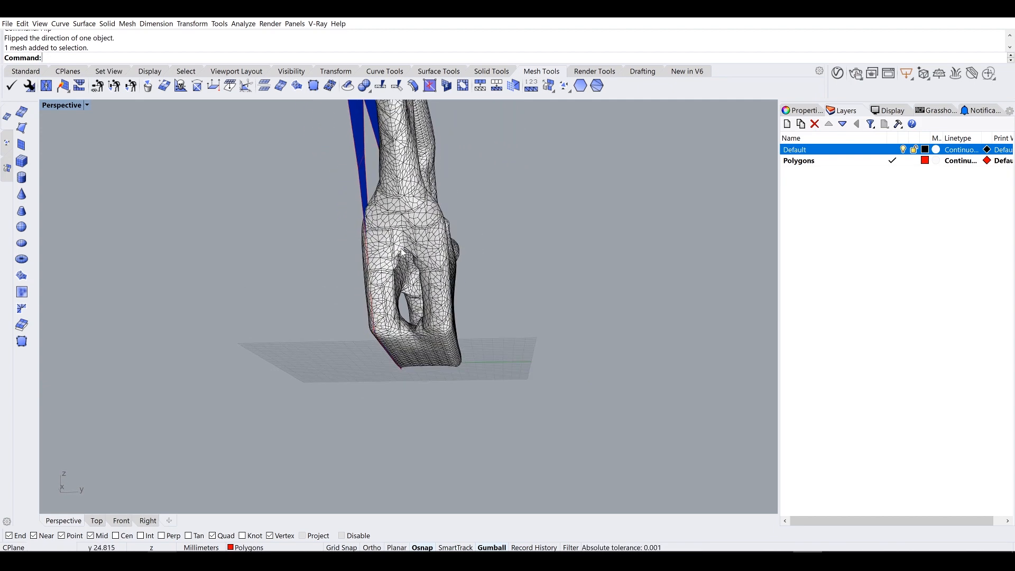
pyautogui.scroll(3, 446, 299)
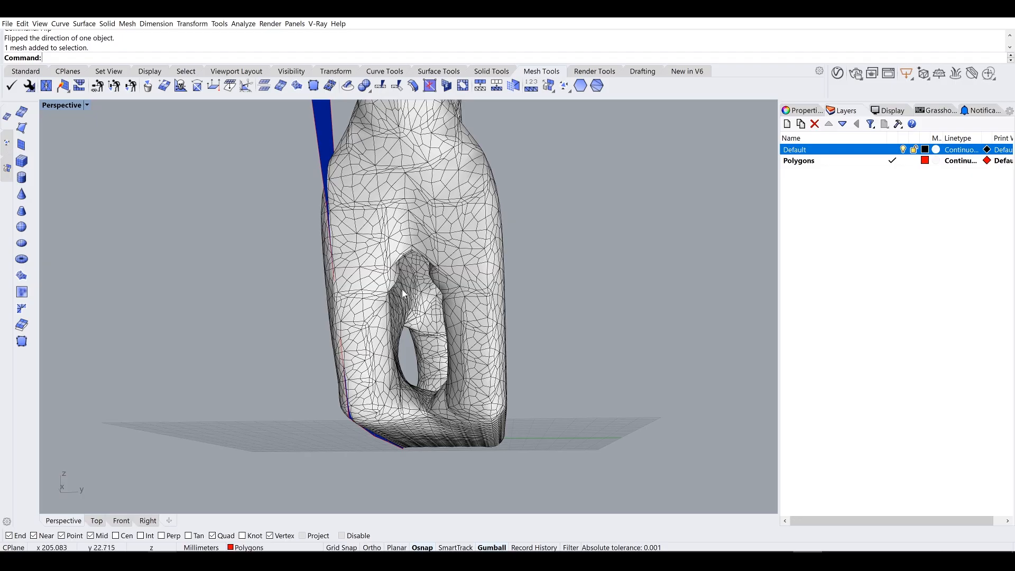
pyautogui.moveTo(451, 295)
pyautogui.mouseDown(button='right')
pyautogui.moveTo(551, 333)
pyautogui.moveTo(423, 302)
pyautogui.moveTo(404, 284)
pyautogui.moveTo(447, 312)
pyautogui.mouseUp(button='right')
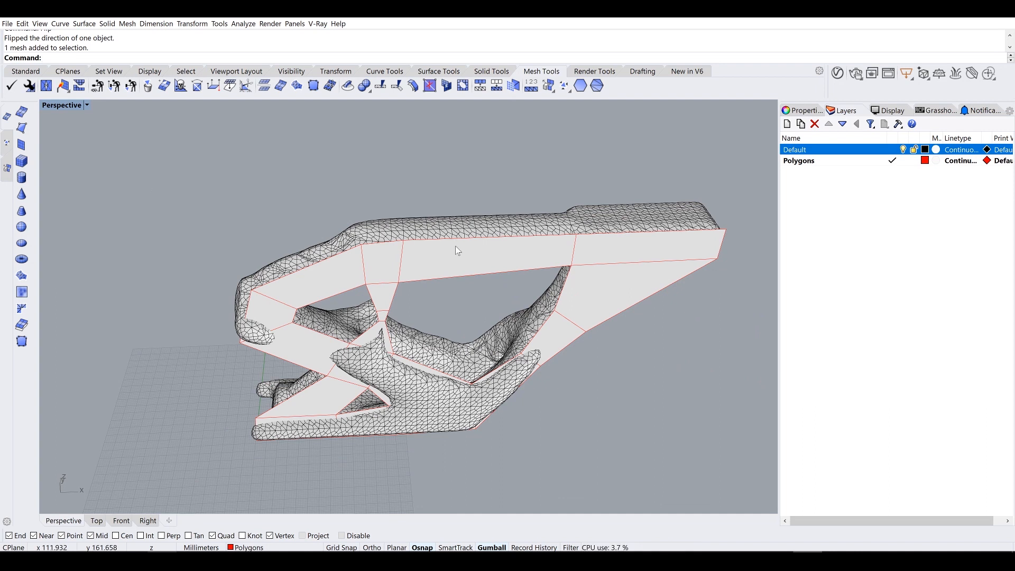
pyautogui.scroll(2, 409, 273)
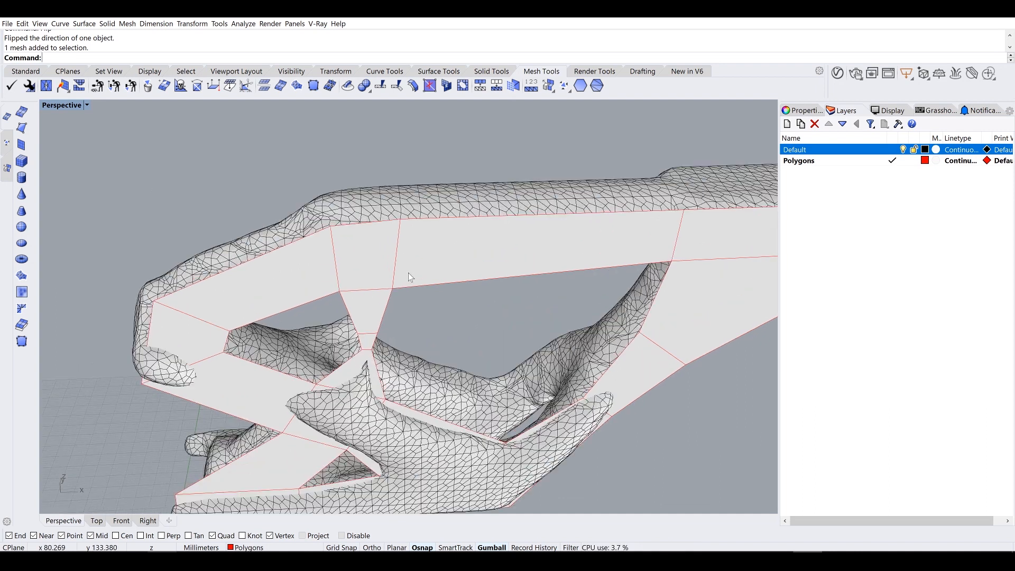
pyautogui.moveTo(406, 268); pyautogui.dragTo(449, 252, button='right')
pyautogui.click(450, 252)
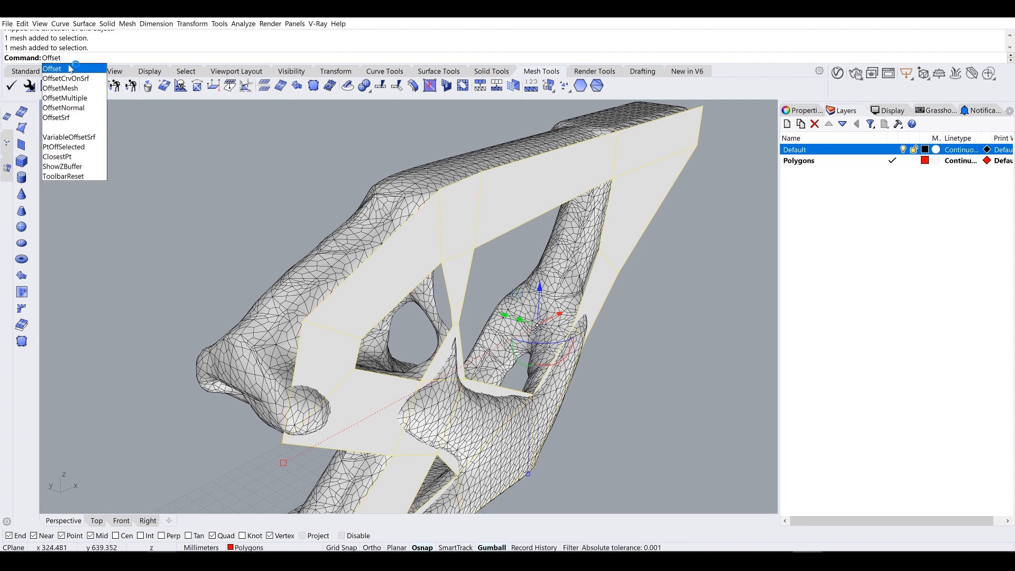
pyautogui.click(77, 92)
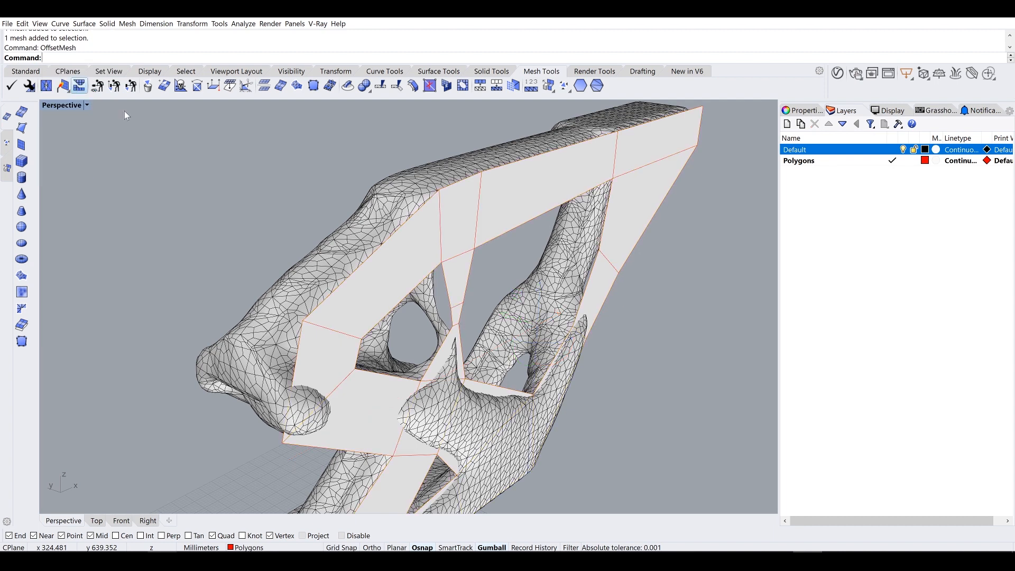
pyautogui.moveTo(476, 203); pyautogui.dragTo(509, 195, button='right')
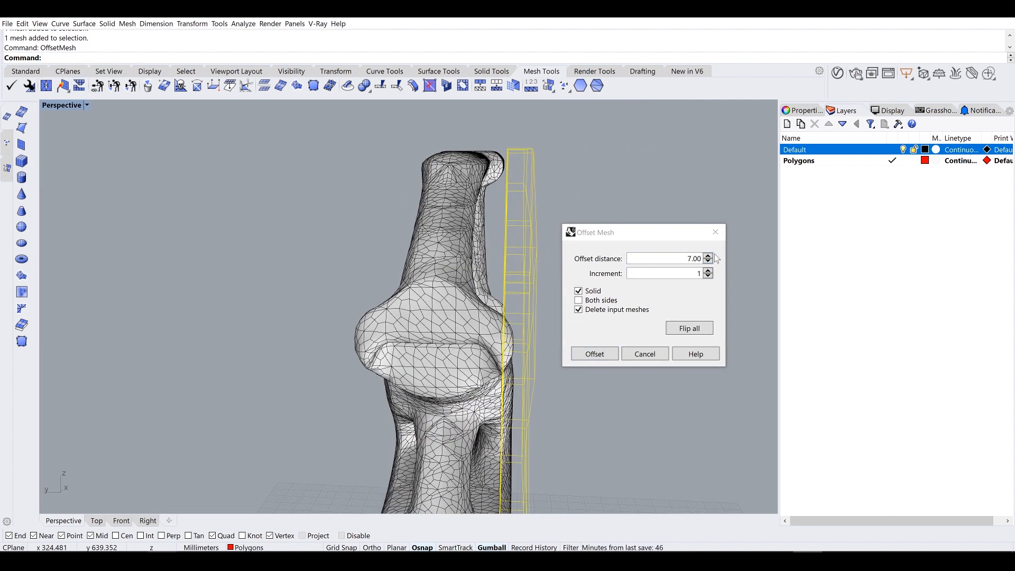
pyautogui.click(690, 329)
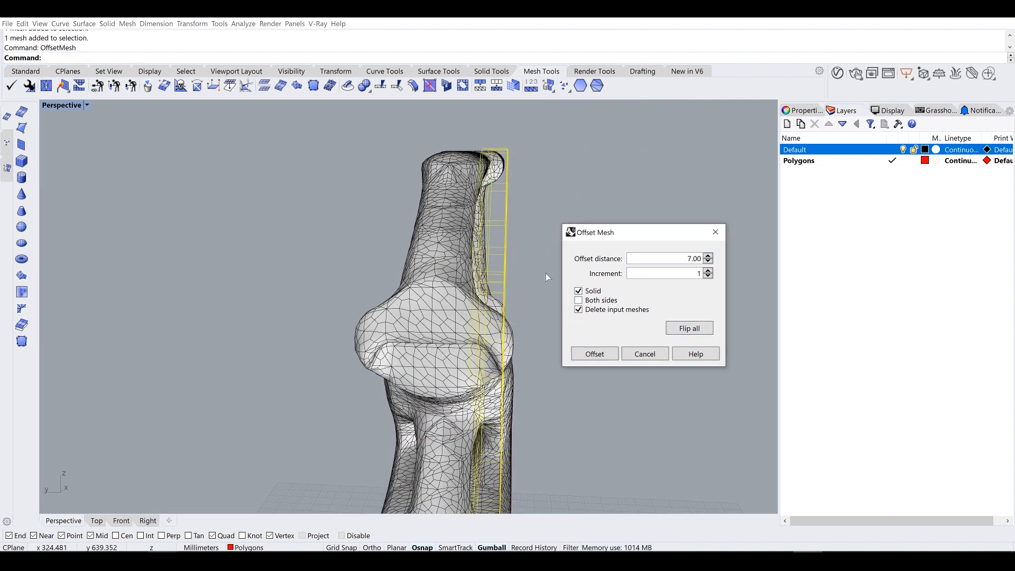
pyautogui.moveTo(685, 259); pyautogui.dragTo(712, 259)
pyautogui.write('30')
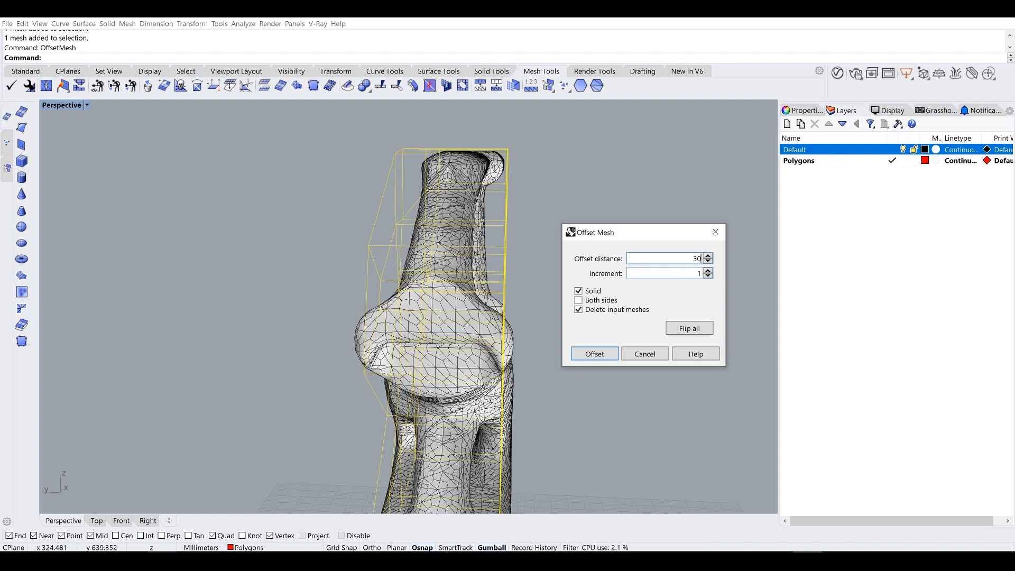
pyautogui.click(708, 272)
pyautogui.click(595, 353)
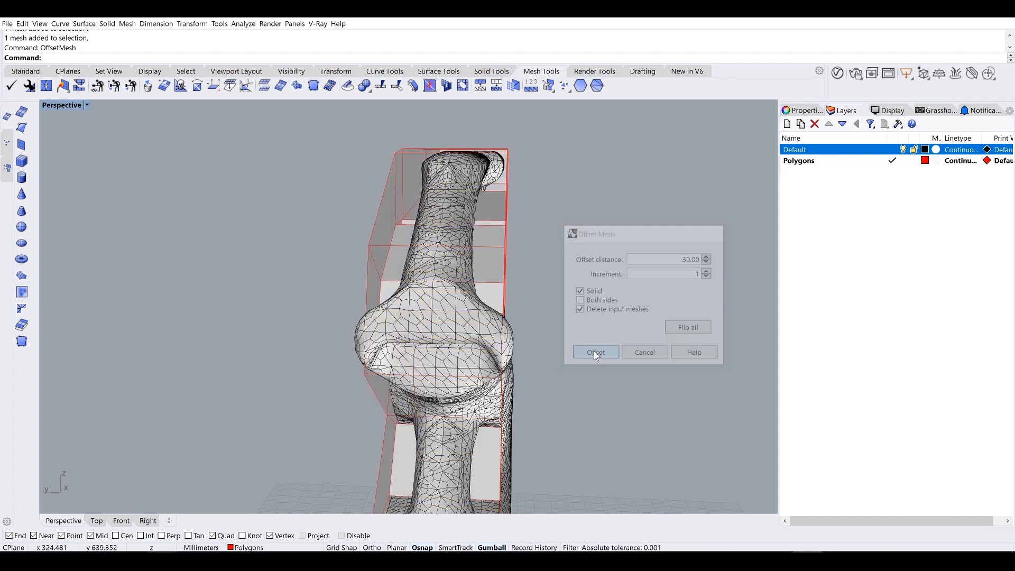
# Step: Flip the normal direction of the offset solid mesh
pyautogui.moveTo(633, 316); pyautogui.dragTo(502, 264, button='right')
pyautogui.click(455, 165)
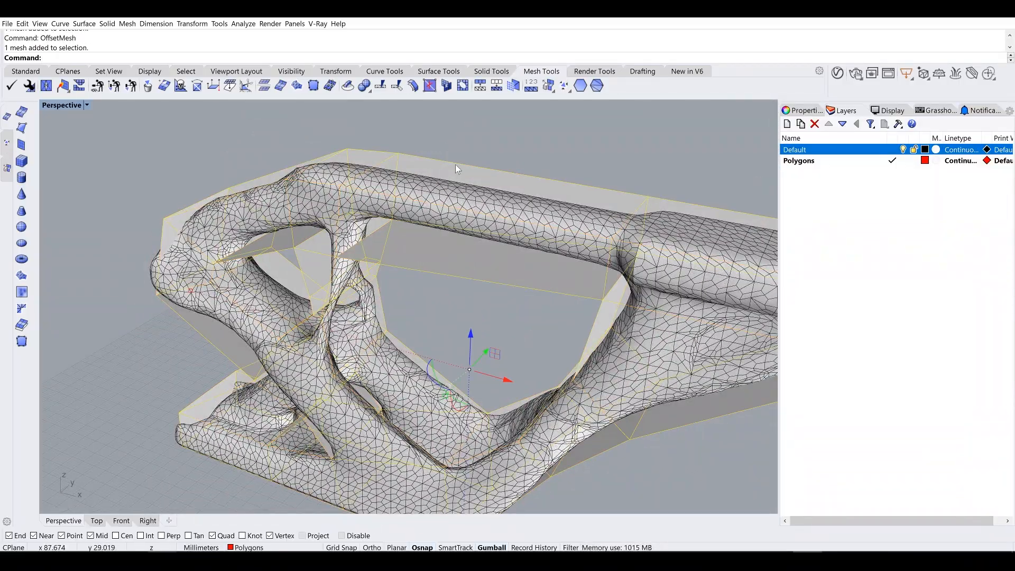
pyautogui.write('Flip')
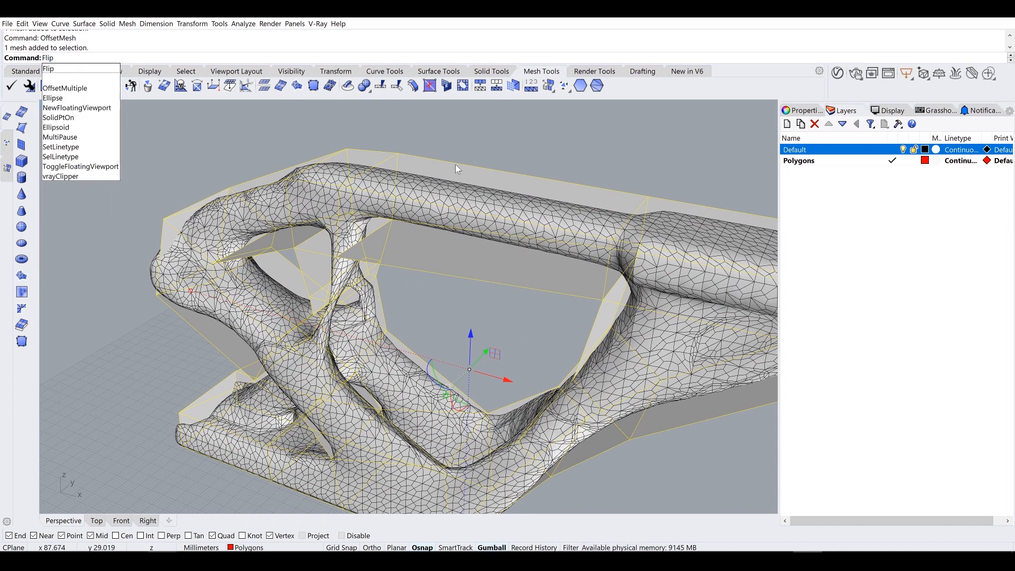
pyautogui.press('Return')
pyautogui.scroll(-6, 391, 202)
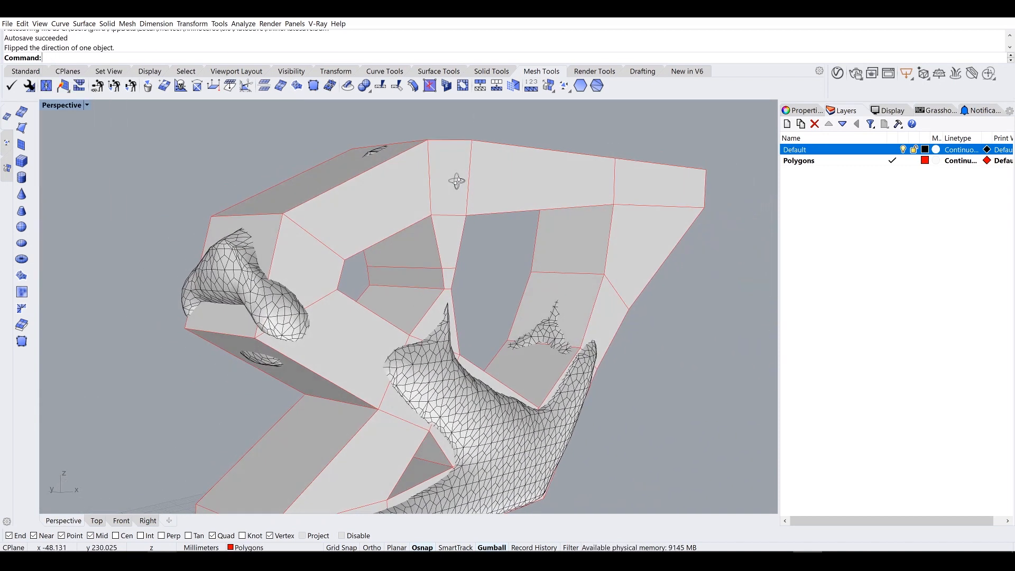
# Step: Convert the solid mesh to a SubD with ToSubD, using Creases=No, Corners=No and DeleteInput=No
pyautogui.click(444, 198)
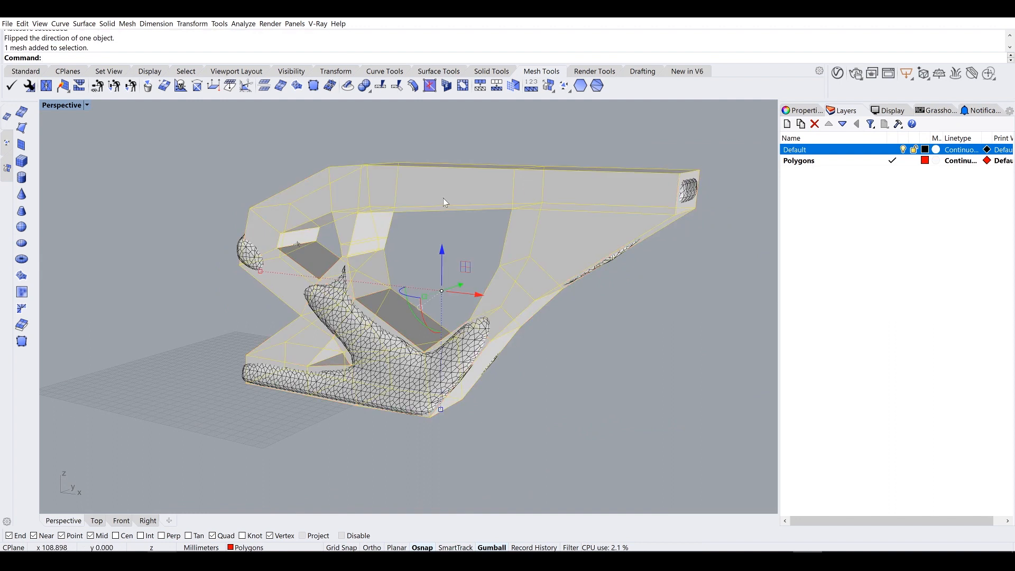
pyautogui.click(355, 148)
pyautogui.moveTo(355, 148); pyautogui.dragTo(294, 177, button='right')
pyautogui.click(400, 171)
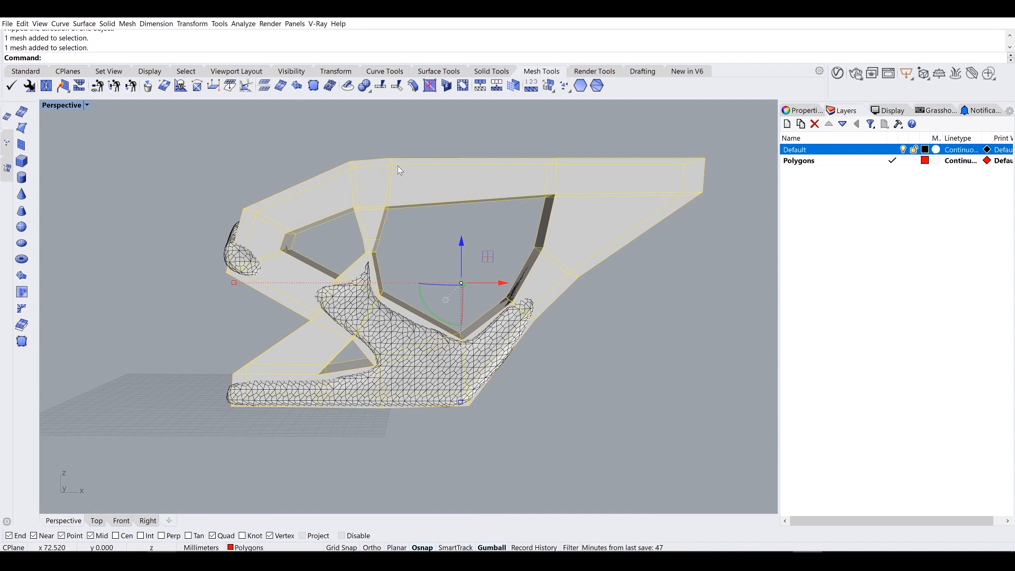
pyautogui.write('To')
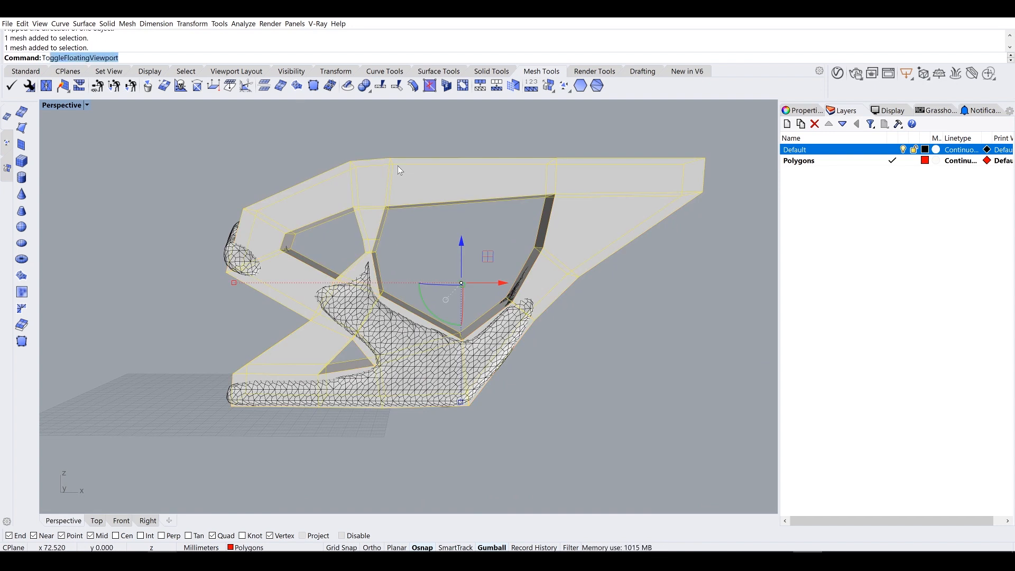
pyautogui.write('subd')
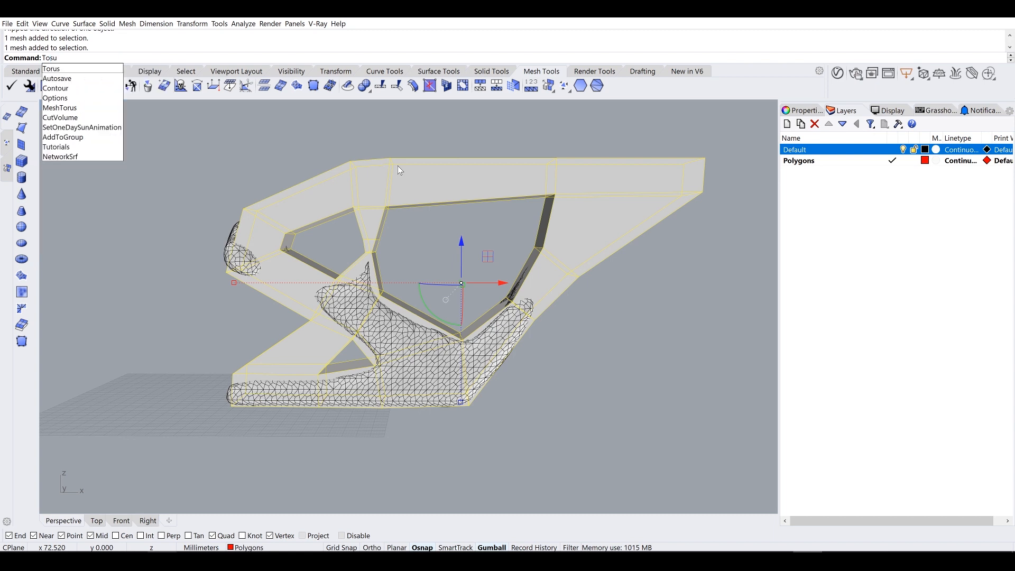
pyautogui.press('Return')
pyautogui.press('Return')
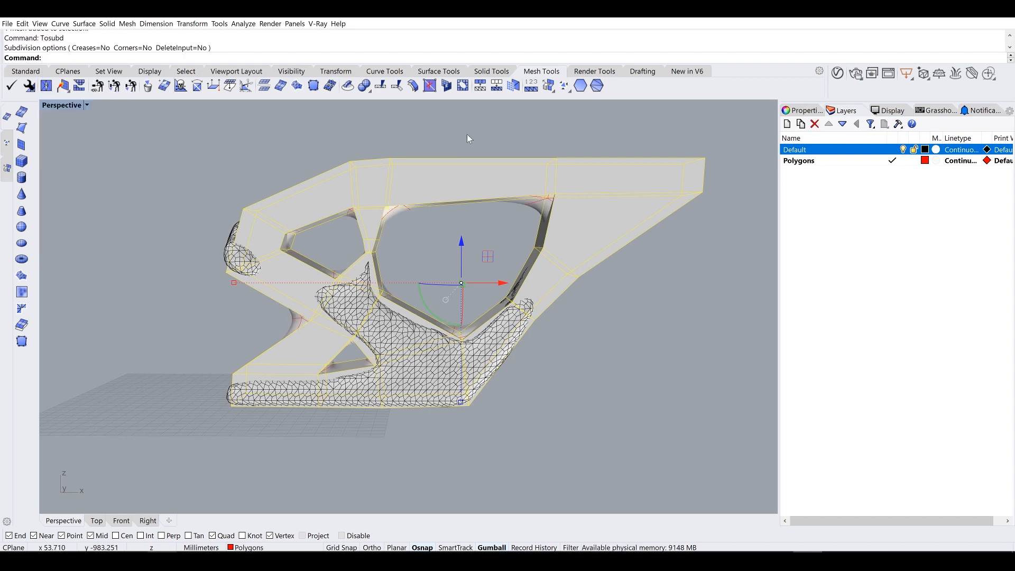
# Step: Hide the solid control mesh and the reference mesh to isolate the SubD
pyautogui.hotkey('ctrl', 'h')
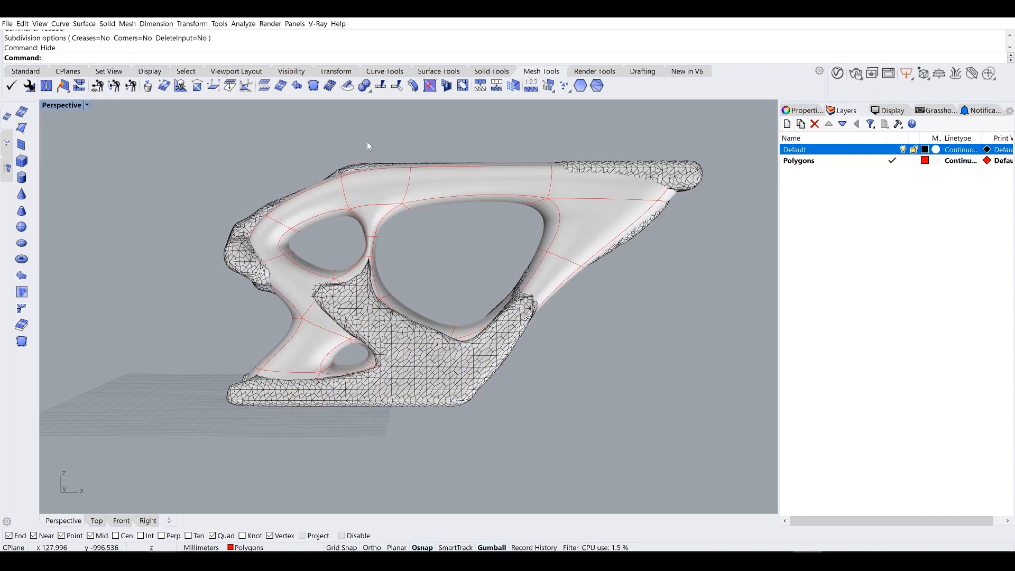
pyautogui.click(406, 326)
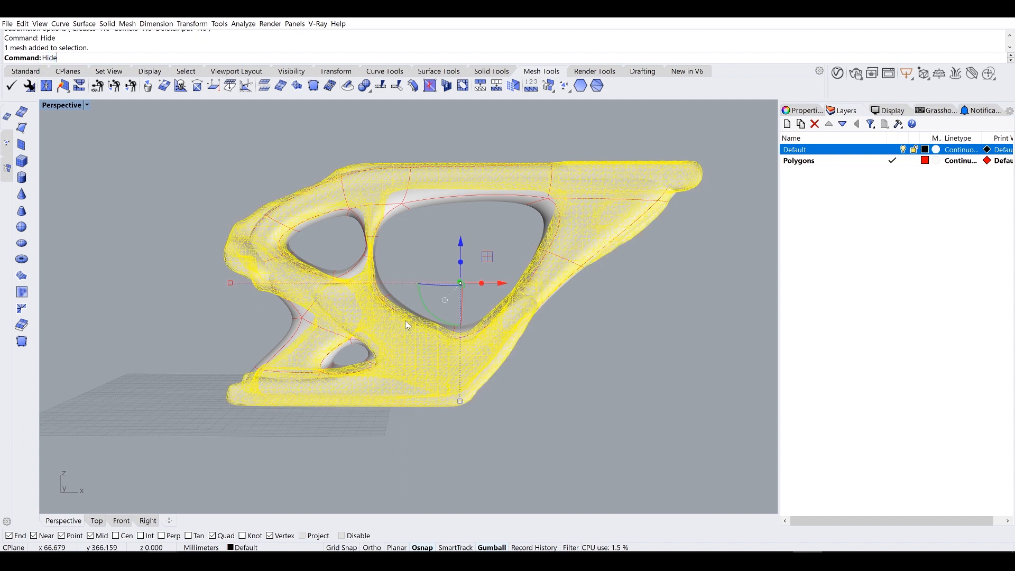
pyautogui.press('Return')
pyautogui.moveTo(417, 315); pyautogui.dragTo(350, 303, button='right')
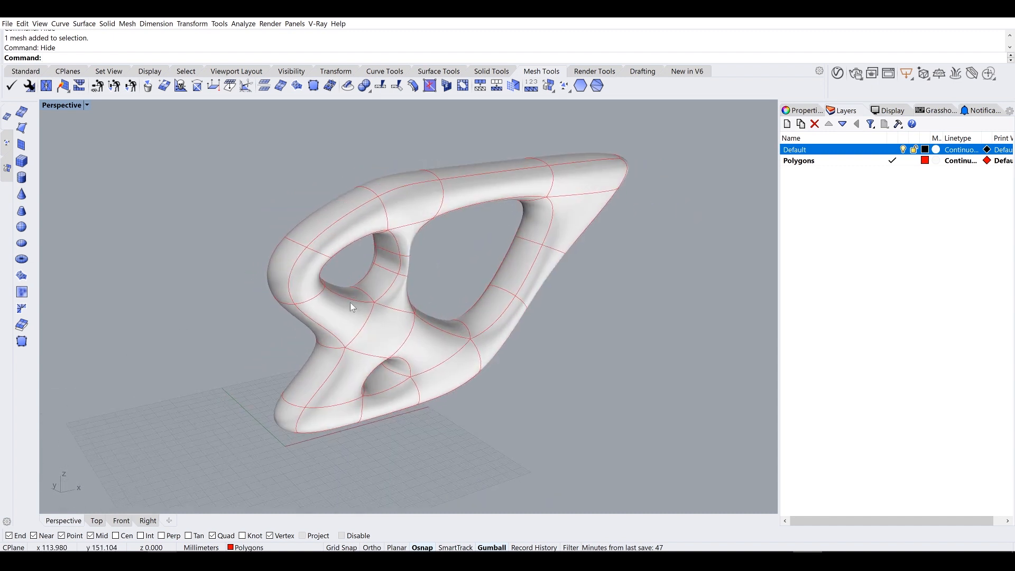
# Step: Convert the SubD bracket to a NURBS polysurface with ToNURBS
pyautogui.click(350, 303)
pyautogui.write('Tonurb')
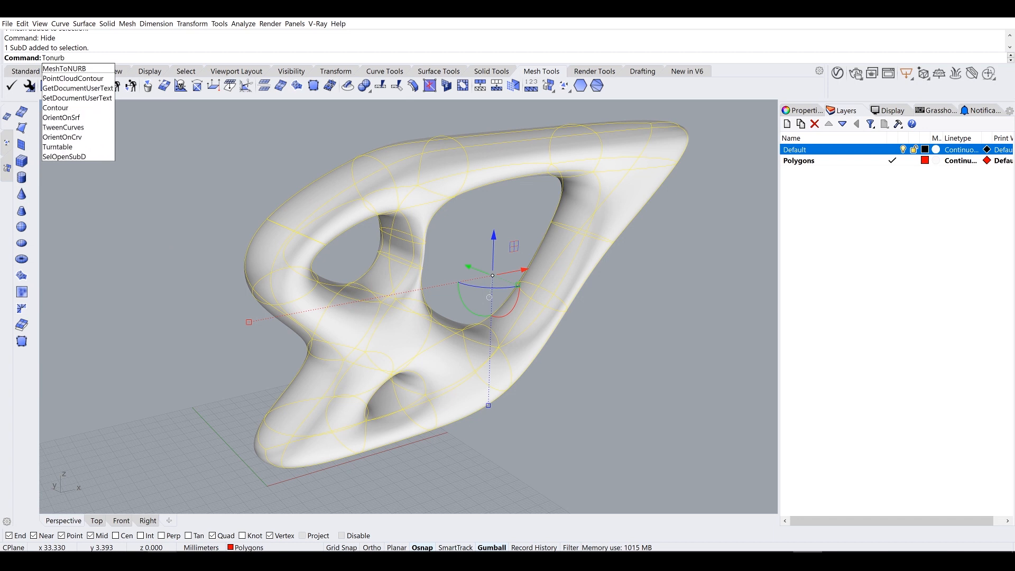
pyautogui.press('Return')
pyautogui.press('Return')
# Step: Move the converted NURBS polysurface sideways away from the SubD to compare the two bodies
pyautogui.click(365, 193)
pyautogui.click(396, 225)
pyautogui.scroll(-5, 407, 230)
pyautogui.moveTo(411, 233); pyautogui.dragTo(382, 240, button='right')
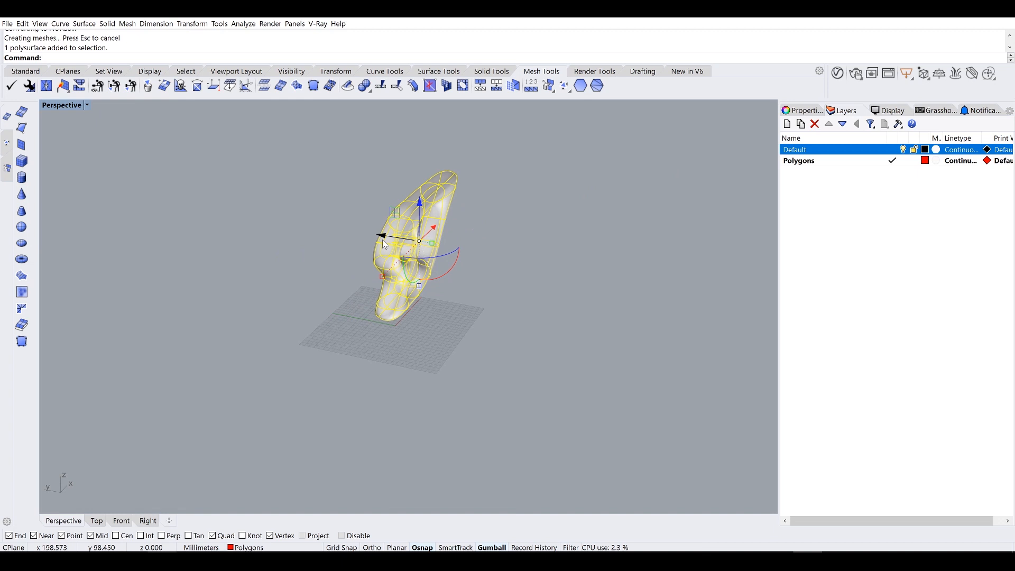
pyautogui.moveTo(370, 233); pyautogui.dragTo(276, 301)
pyautogui.press('Escape')
pyautogui.scroll(5, 278, 230)
pyautogui.moveTo(278, 231); pyautogui.dragTo(682, 188, button='right')
# Step: Delete the NURBS polysurface that was moved aside
pyautogui.click(681, 188)
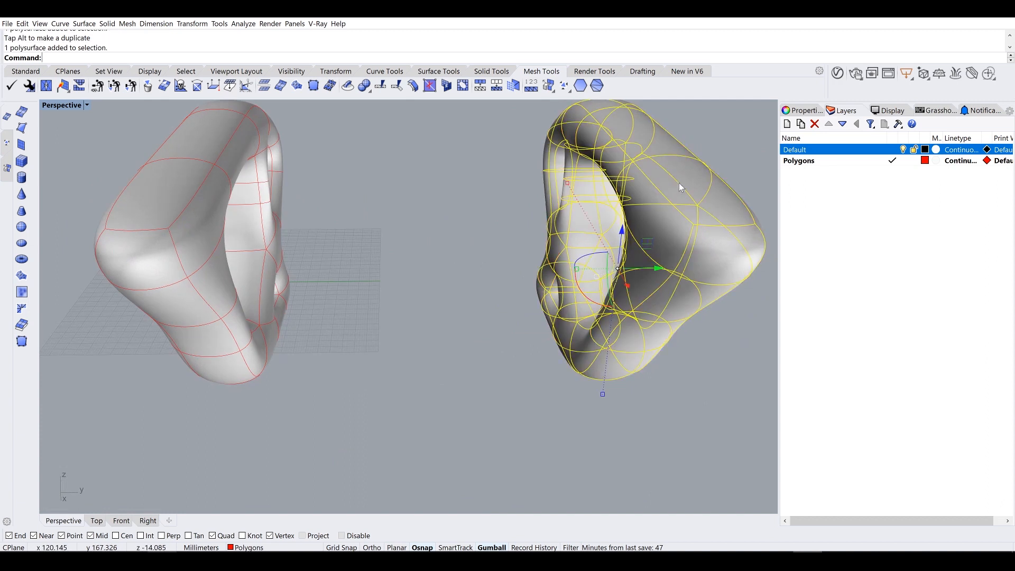
pyautogui.press('Delete')
pyautogui.moveTo(423, 264)
pyautogui.mouseDown(button='right')
pyautogui.moveTo(408, 290)
pyautogui.moveTo(408, 272)
pyautogui.mouseUp(button='right')
pyautogui.scroll(-3, 407, 268)
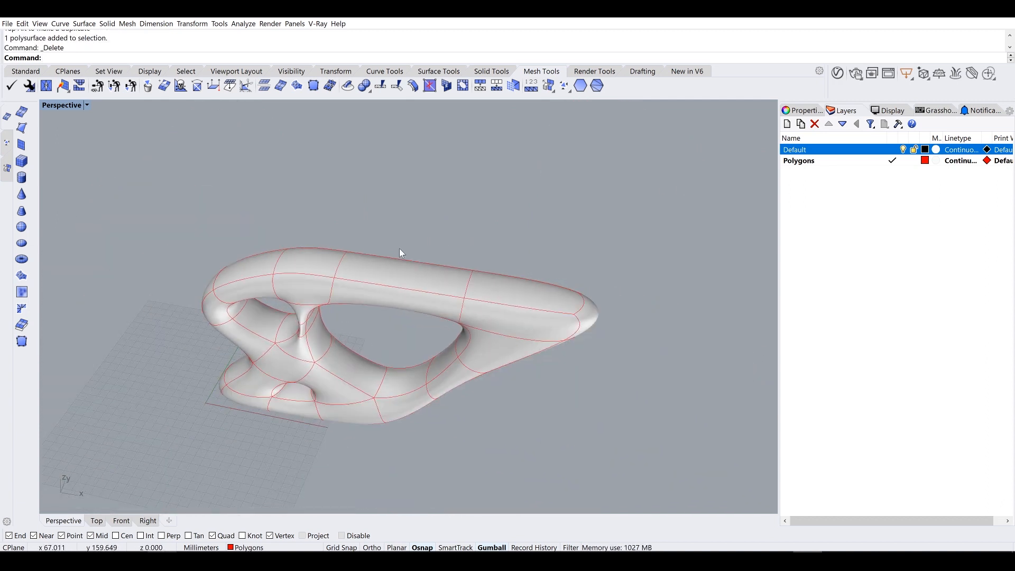
# Step: Undo the deletion, move, ToNURBS, hiding and ToSubD operations to get back to the solid control mesh and reference mesh
pyautogui.hotkey('ctrl', 'z')
pyautogui.hotkey('ctrl', 'z')
pyautogui.hotkey('ctrl', 'z')
pyautogui.click(166, 278)
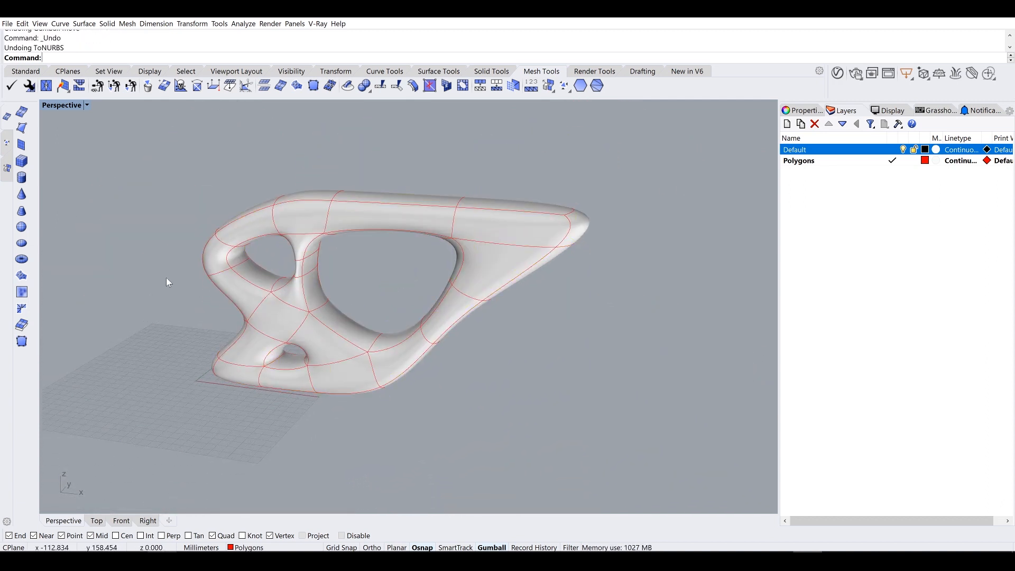
pyautogui.hotkey('ctrl', 'z')
pyautogui.moveTo(167, 284); pyautogui.dragTo(212, 272, button='right')
pyautogui.scroll(2, 281, 298)
pyautogui.click(303, 301)
pyautogui.hotkey('ctrl', 'z')
pyautogui.hotkey('ctrl', 'z')
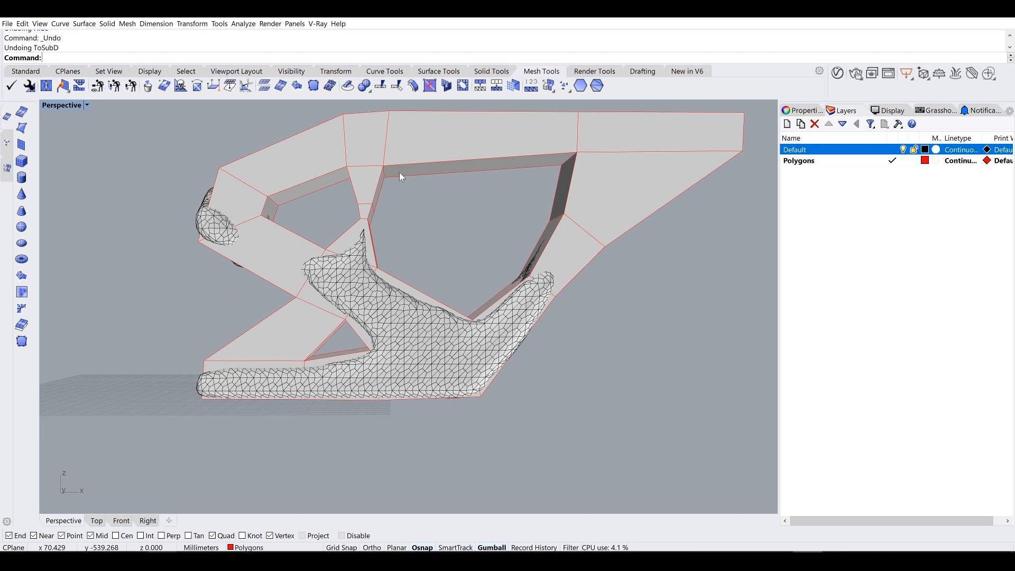
# Step: Open Grasshopper and place a Mesh parameter on the canvas
pyautogui.write('grass')
pyautogui.press('Return')
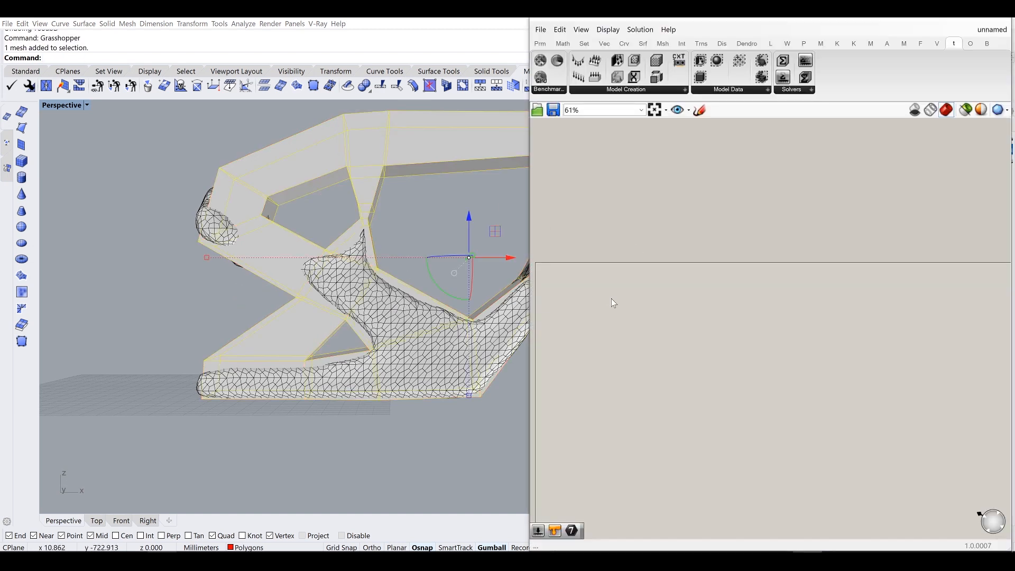
pyautogui.doubleClick(548, 301)
pyautogui.write('b')
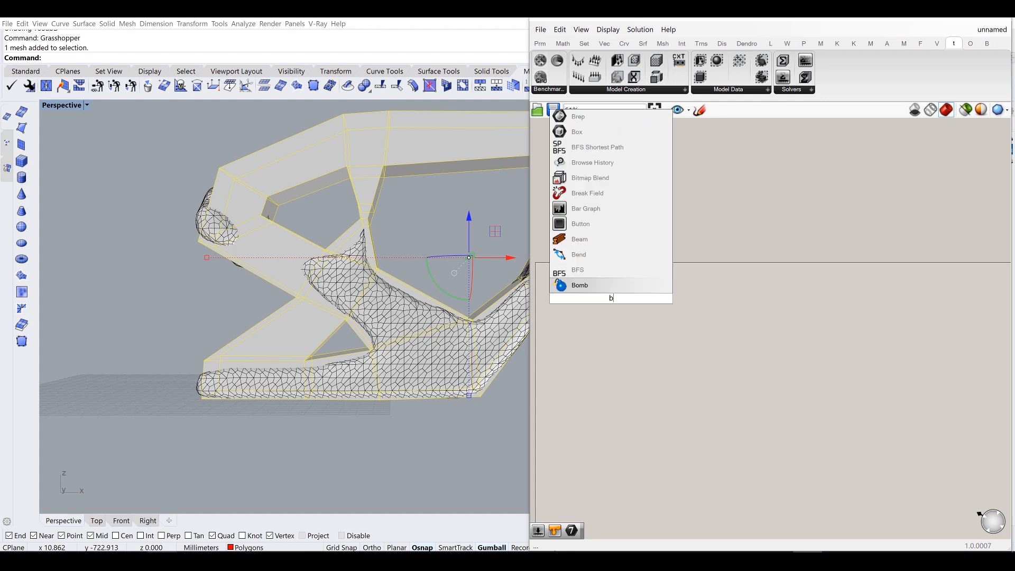
pyautogui.press('BackSpace')
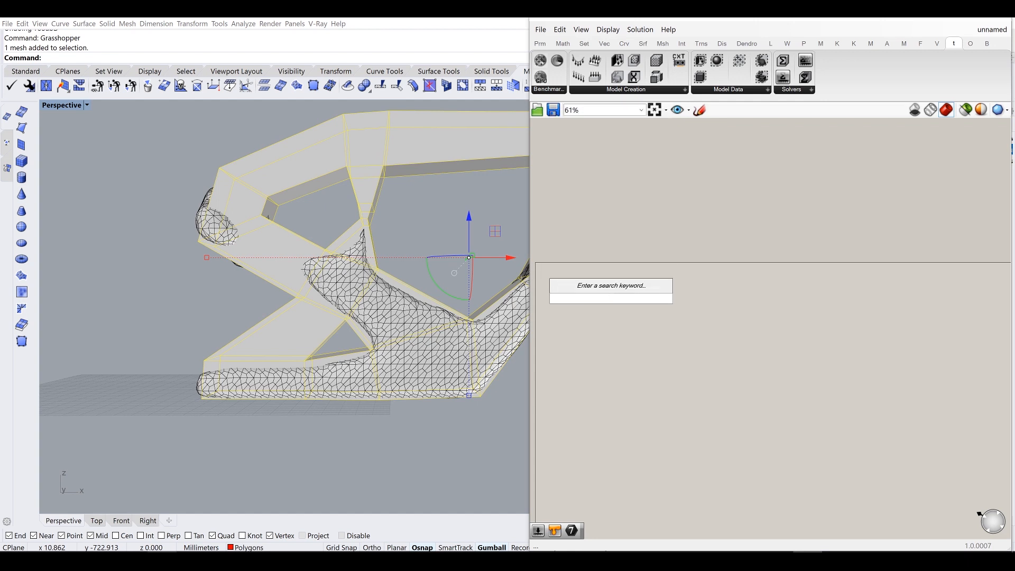
pyautogui.write('mesh')
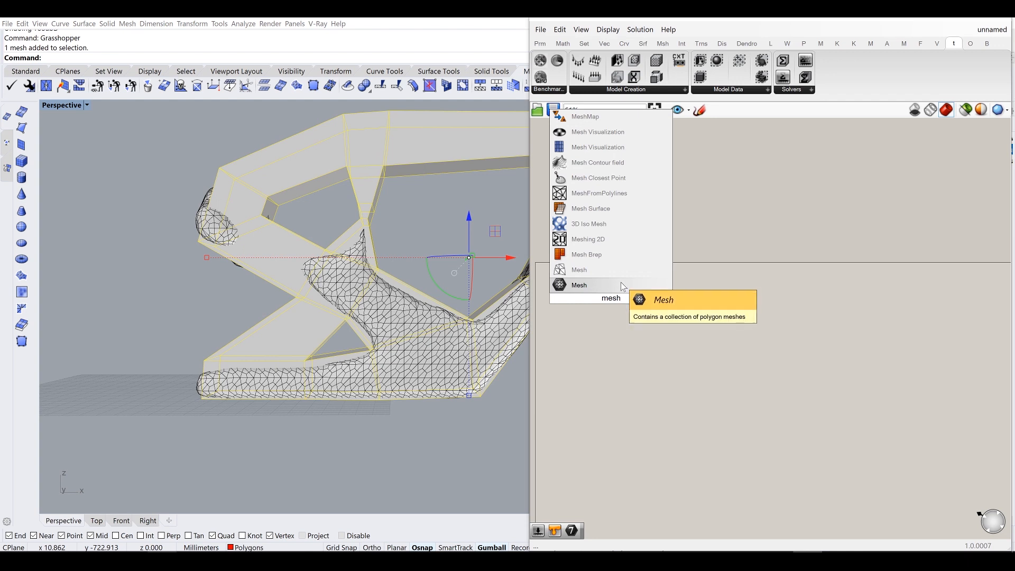
pyautogui.press('Return')
# Step: Reference the solid control mesh in the Mesh parameter as a single mesh
pyautogui.scroll(5, 602, 292)
pyautogui.rightClick(615, 305)
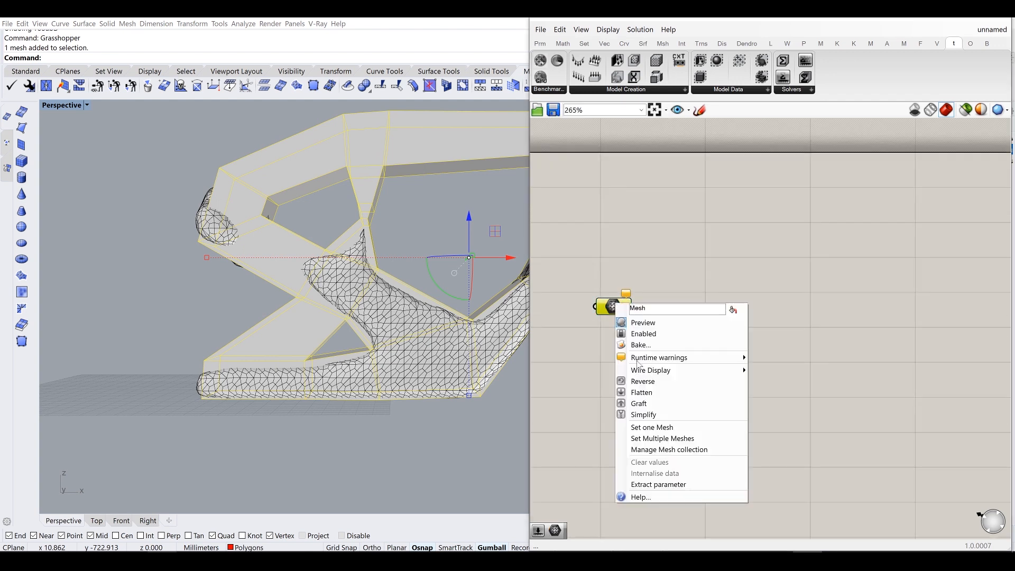
pyautogui.click(671, 427)
# Step: Add a Catmull-Clark subdivision component and feed the Mesh parameter into its Mesh/Curves input
pyautogui.doubleClick(732, 347)
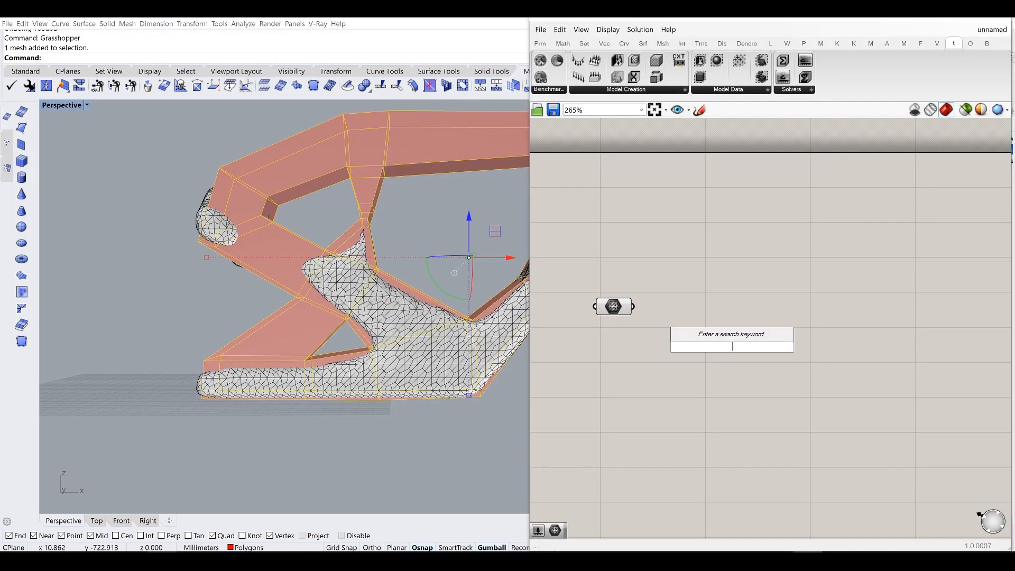
pyautogui.write('cat')
pyautogui.click(762, 289)
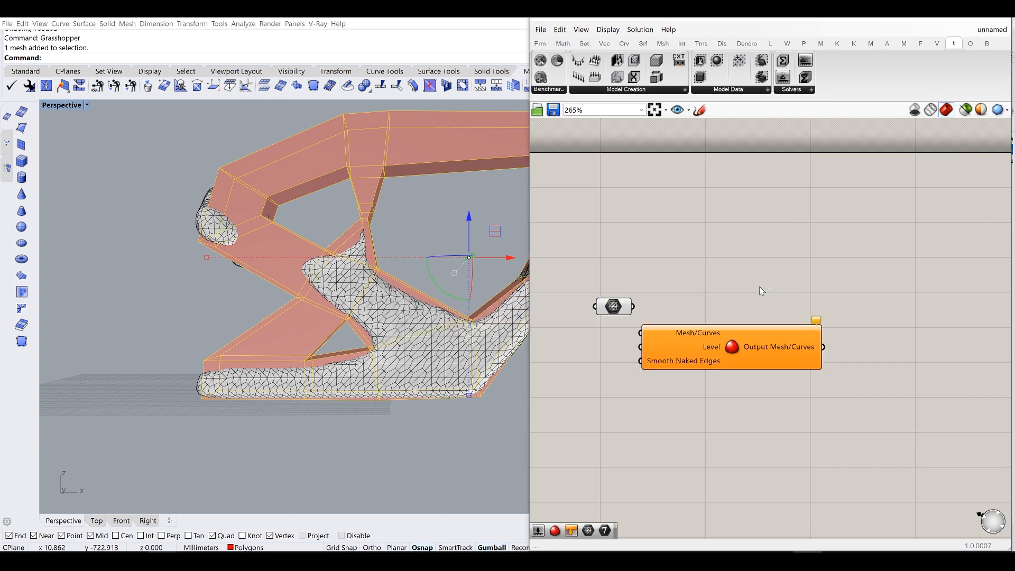
pyautogui.moveTo(633, 306); pyautogui.dragTo(751, 314)
# Step: Add a number slider set to 3 and connect it to the subdivision component's Level input
pyautogui.doubleClick(681, 397)
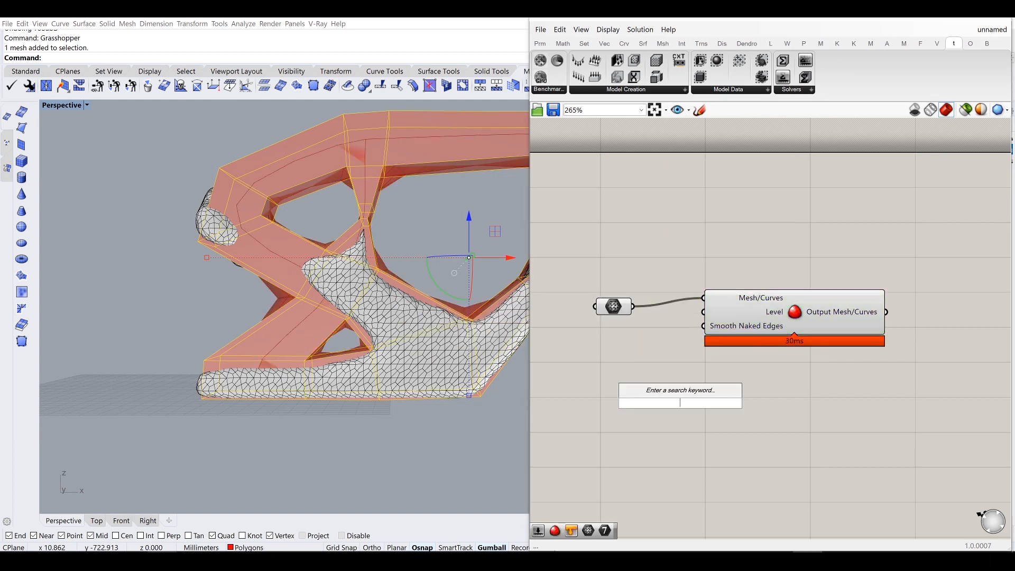
pyautogui.write('3')
pyautogui.press('Return')
pyautogui.moveTo(755, 403); pyautogui.dragTo(704, 312)
pyautogui.moveTo(777, 323); pyautogui.dragTo(831, 327)
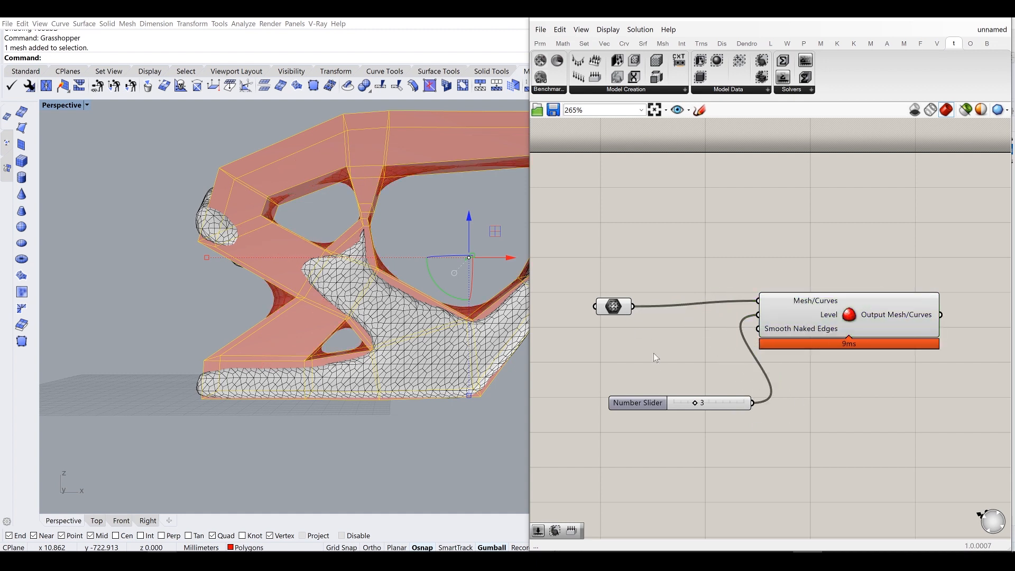
# Step: Turn off the preview of the Mesh parameter so only the subdivided output is previewed
pyautogui.moveTo(653, 353); pyautogui.dragTo(591, 271)
pyautogui.middleClick(593, 270)
pyautogui.click(668, 236)
# Step: Set the Perspective viewport's display mode to Wireframe
pyautogui.click(348, 143)
pyautogui.click(64, 105)
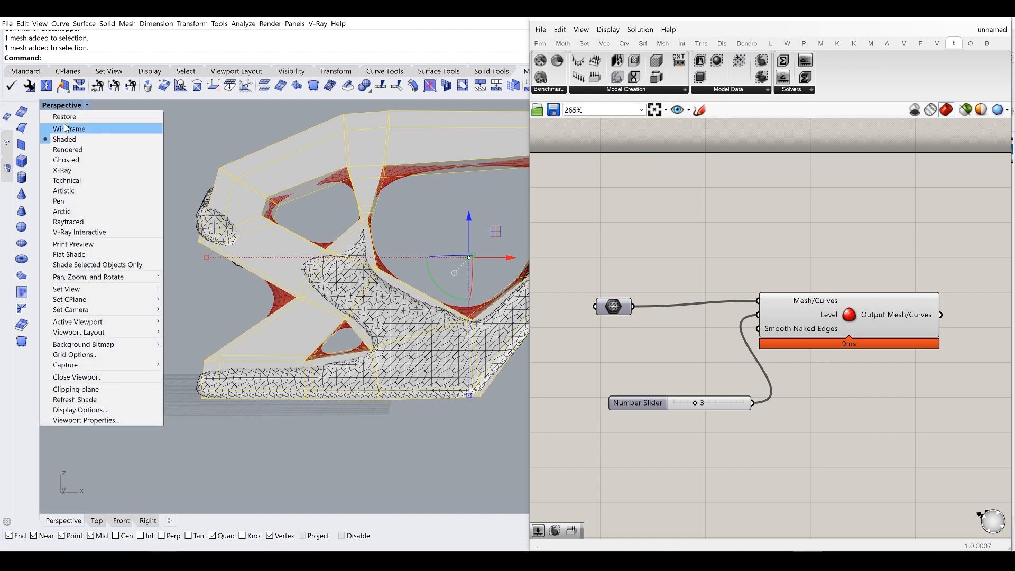
pyautogui.click(74, 128)
pyautogui.scroll(5, 284, 209)
pyautogui.keyDown('shift'); pyautogui.moveTo(284, 210); pyautogui.dragTo(268, 203, button='right'); pyautogui.keyUp('shift')
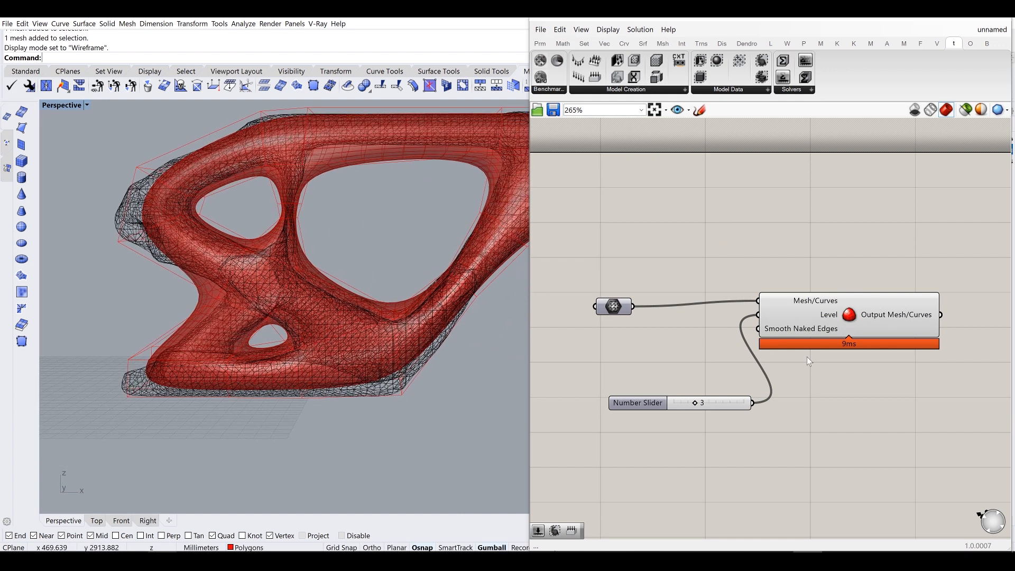
# Step: Minimise Grasshopper and maximise the Front viewport around the bracket
pyautogui.moveTo(708, 411); pyautogui.dragTo(702, 364)
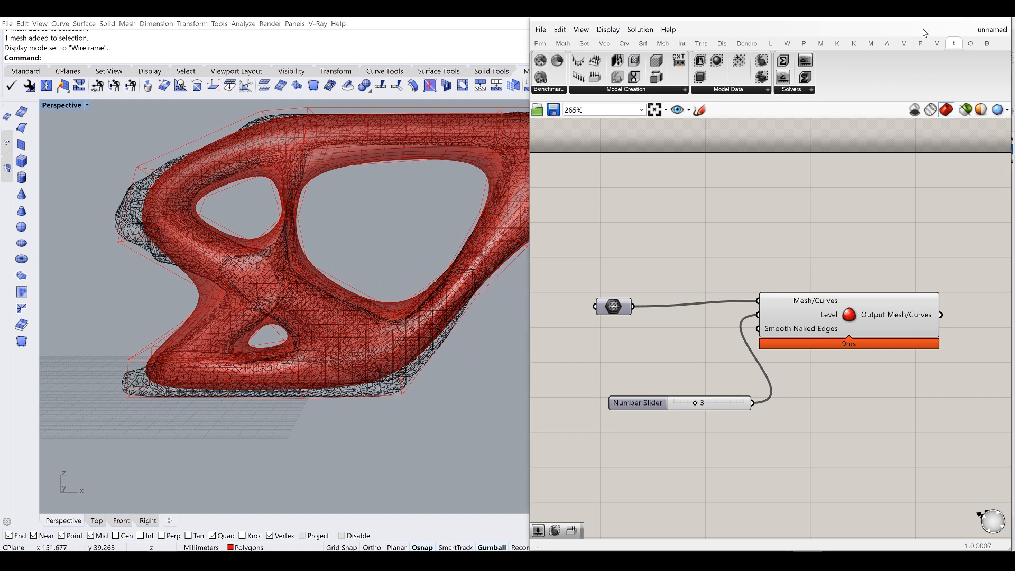
pyautogui.click(935, 18)
pyautogui.keyDown('shift'); pyautogui.moveTo(421, 196); pyautogui.dragTo(476, 189, button='right'); pyautogui.keyUp('shift')
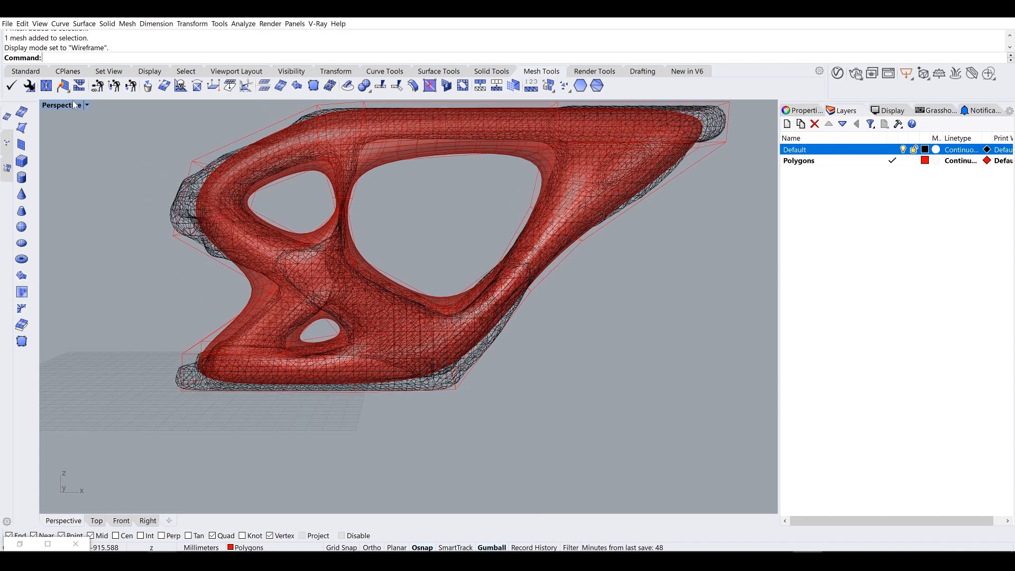
pyautogui.doubleClick(69, 106)
pyautogui.click(48, 314)
pyautogui.doubleClick(49, 314)
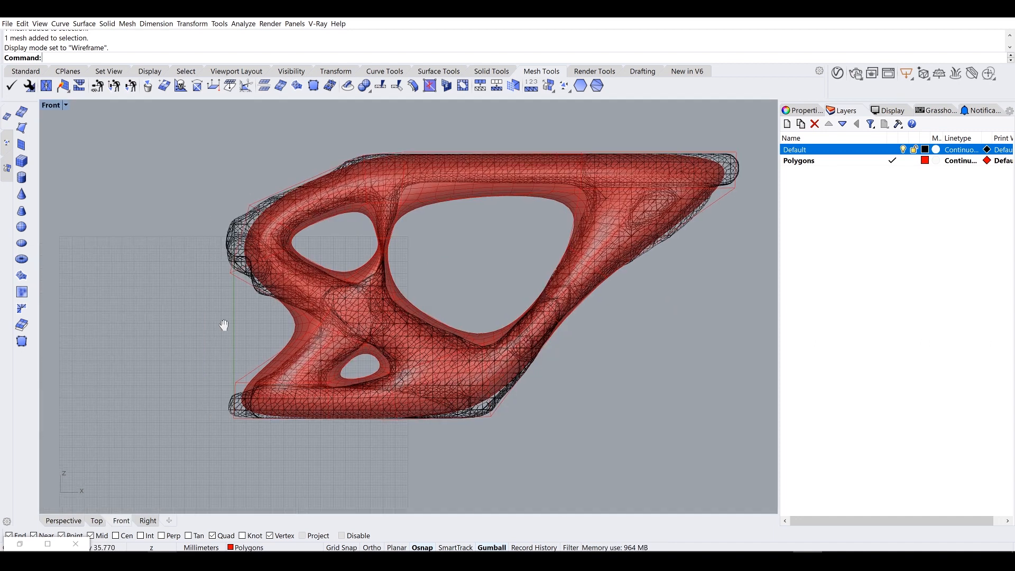
pyautogui.scroll(3, 299, 221)
pyautogui.moveTo(395, 228); pyautogui.dragTo(353, 242, button='right')
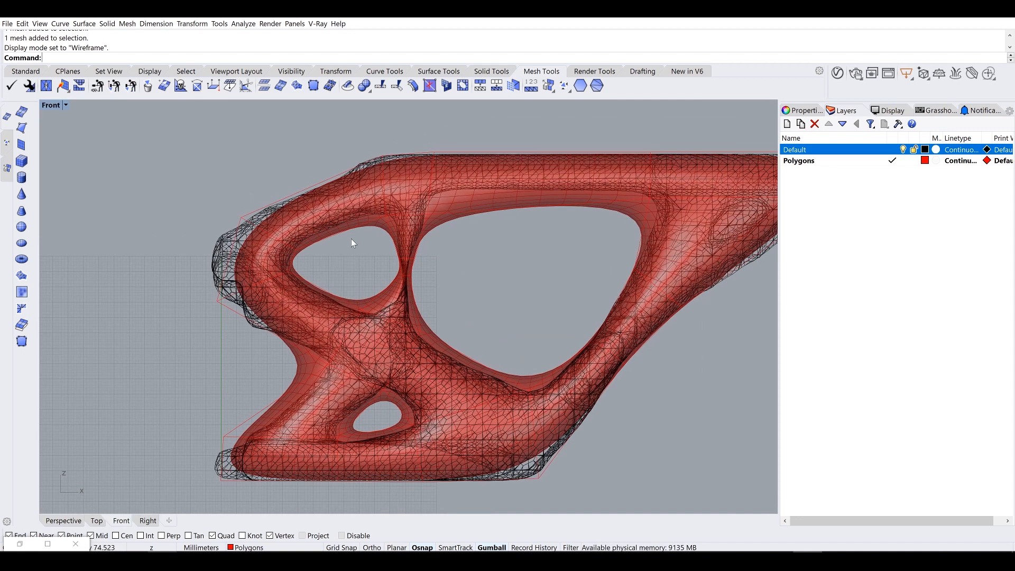
# Step: Turn on the control mesh's vertices and pull those at the bracket's rounded upper-left end outward to match the reference mesh
pyautogui.click(358, 230)
pyautogui.press('F10')
pyautogui.moveTo(173, 195); pyautogui.dragTo(252, 250)
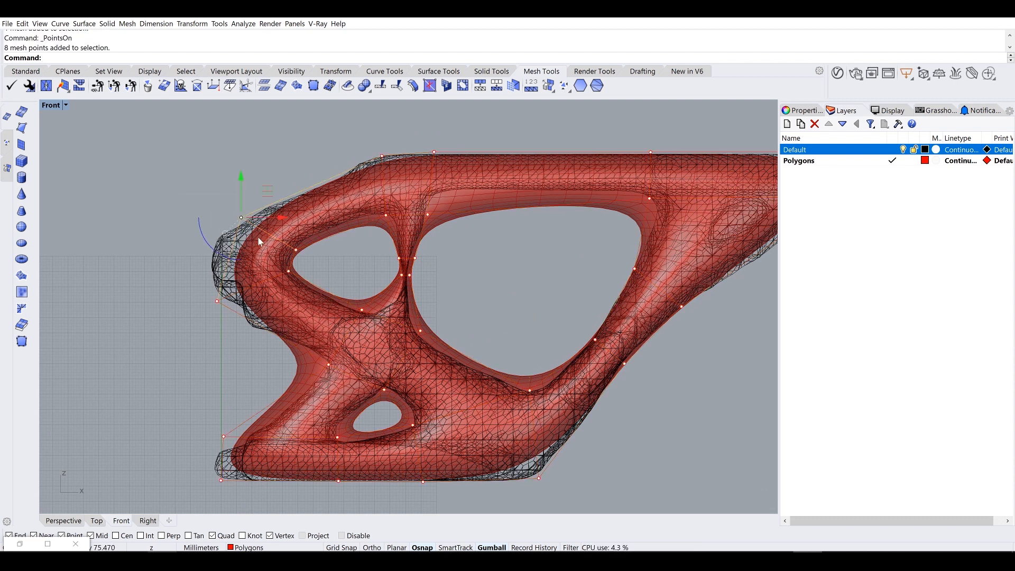
pyautogui.moveTo(277, 218); pyautogui.dragTo(223, 207)
pyautogui.moveTo(204, 297); pyautogui.dragTo(231, 313)
pyautogui.moveTo(243, 275); pyautogui.dragTo(227, 276)
# Step: Pull the vertices at the bracket's lower-left corner outward until the smoothed shape reaches the reference mesh
pyautogui.moveTo(256, 377); pyautogui.dragTo(254, 277, button='right')
pyautogui.moveTo(187, 325); pyautogui.dragTo(229, 346)
pyautogui.moveTo(243, 311); pyautogui.dragTo(219, 376)
pyautogui.moveTo(224, 333); pyautogui.dragTo(215, 342)
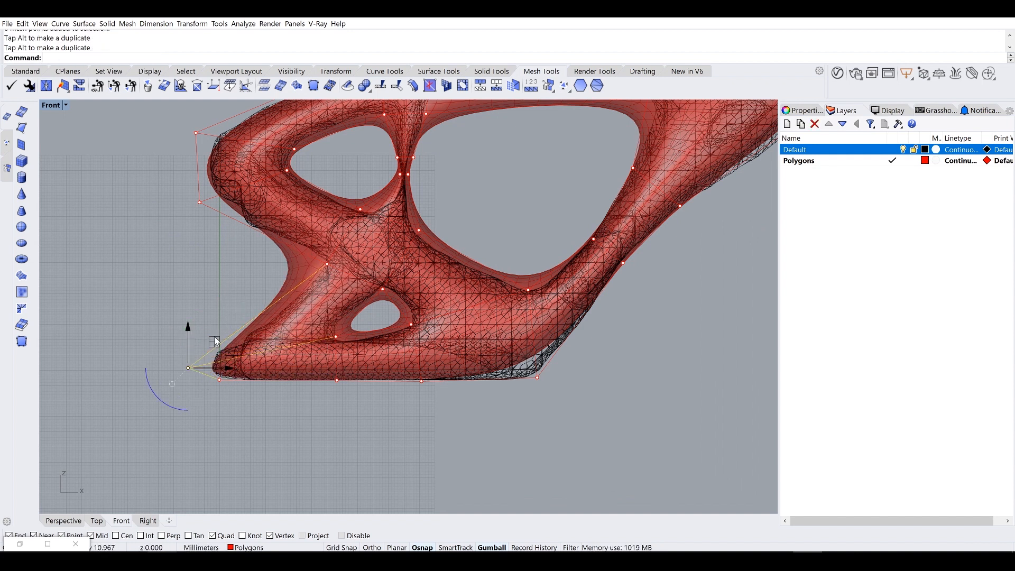
pyautogui.press('Escape')
# Step: Lock the reference mesh after undoing its accidental drag
pyautogui.scroll(3, 347, 320)
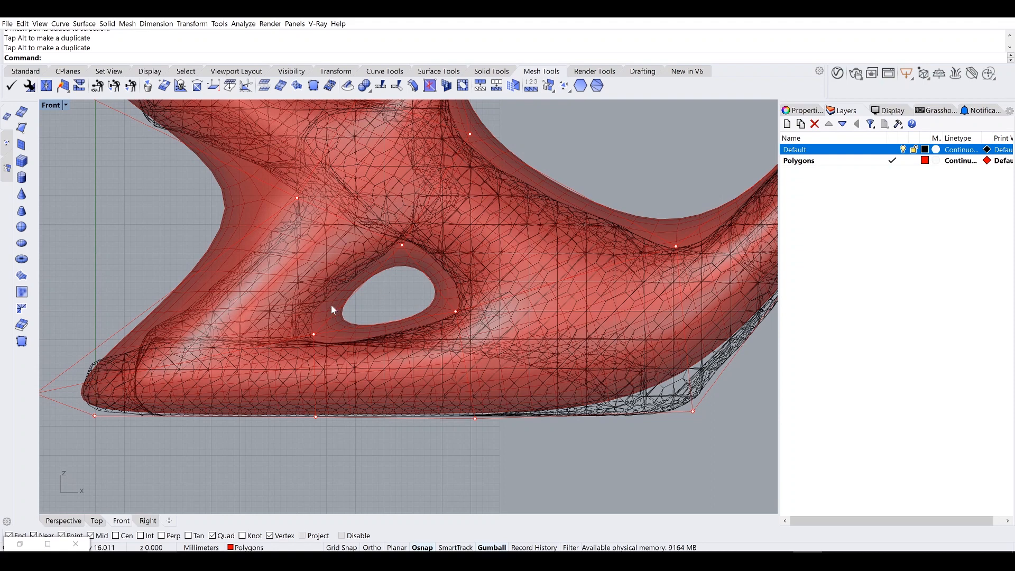
pyautogui.moveTo(303, 238); pyautogui.dragTo(306, 252)
pyautogui.hotkey('ctrl', 'z')
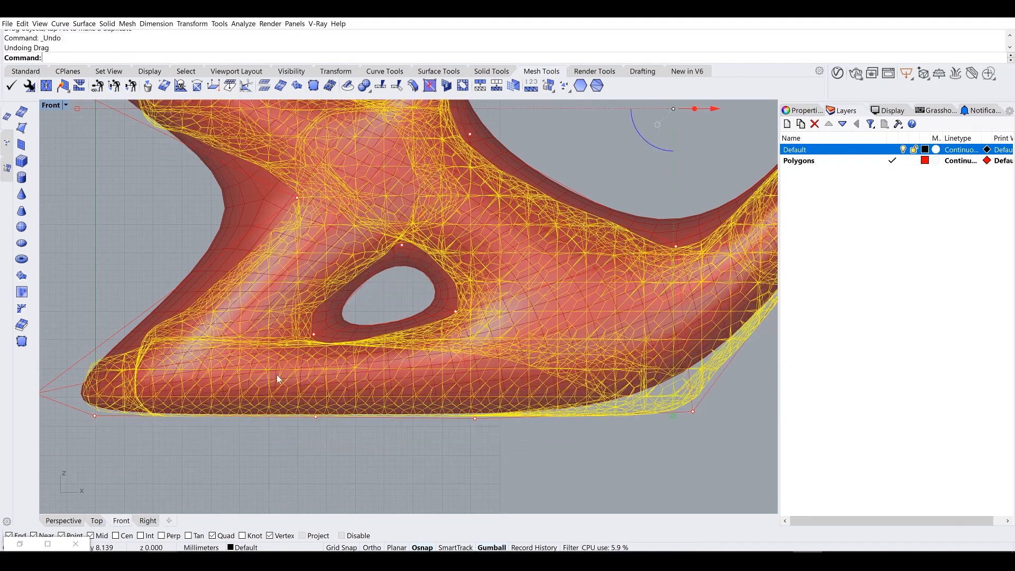
pyautogui.press('Return')
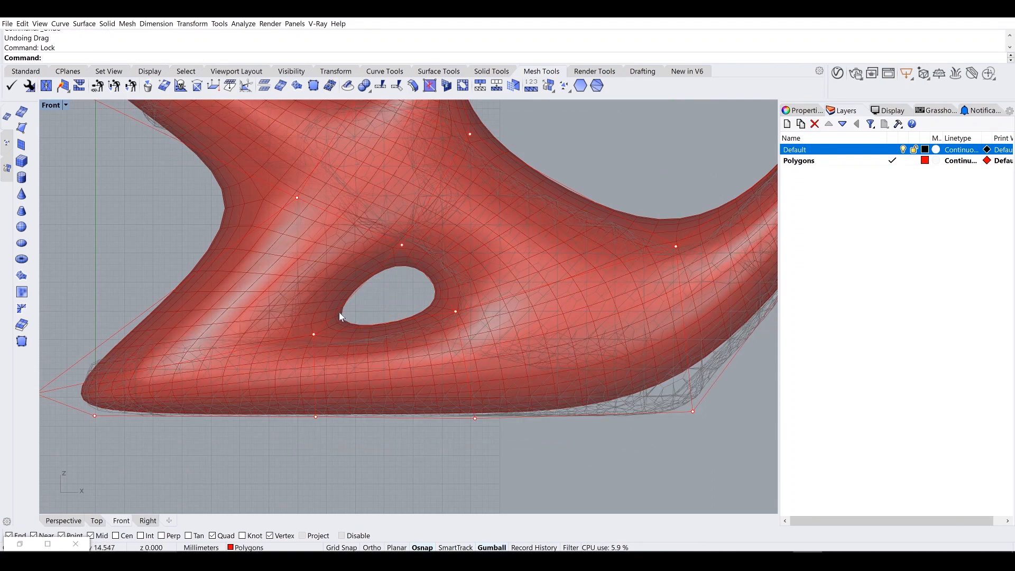
# Step: Scale and reposition the vertices around the small lower hole to match the hole in the reference mesh
pyautogui.moveTo(297, 236); pyautogui.dragTo(464, 352)
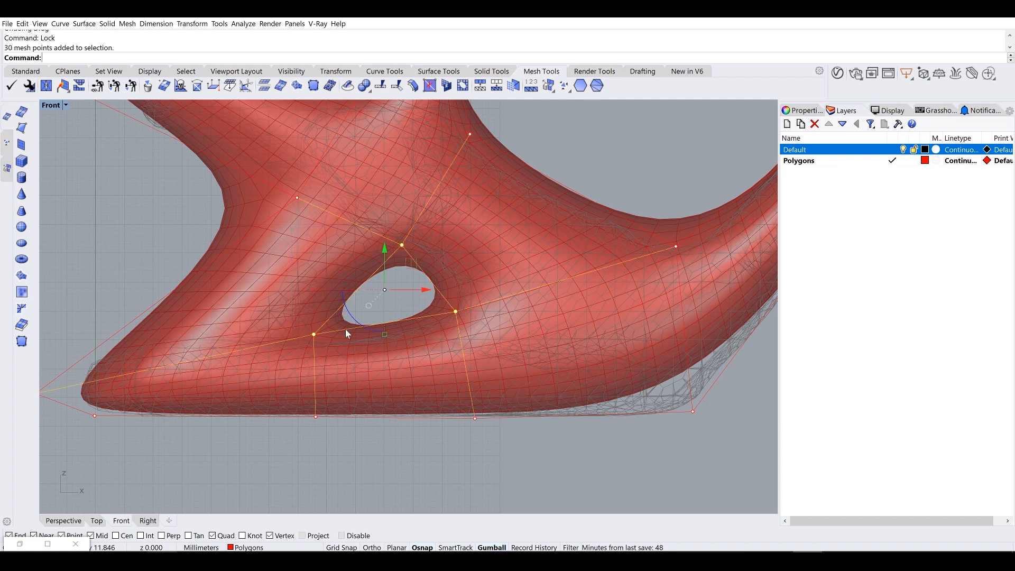
pyautogui.moveTo(316, 296); pyautogui.dragTo(259, 295)
pyautogui.moveTo(413, 263); pyautogui.dragTo(402, 259)
pyautogui.moveTo(236, 287); pyautogui.dragTo(252, 281)
pyautogui.scroll(-4, 566, 214)
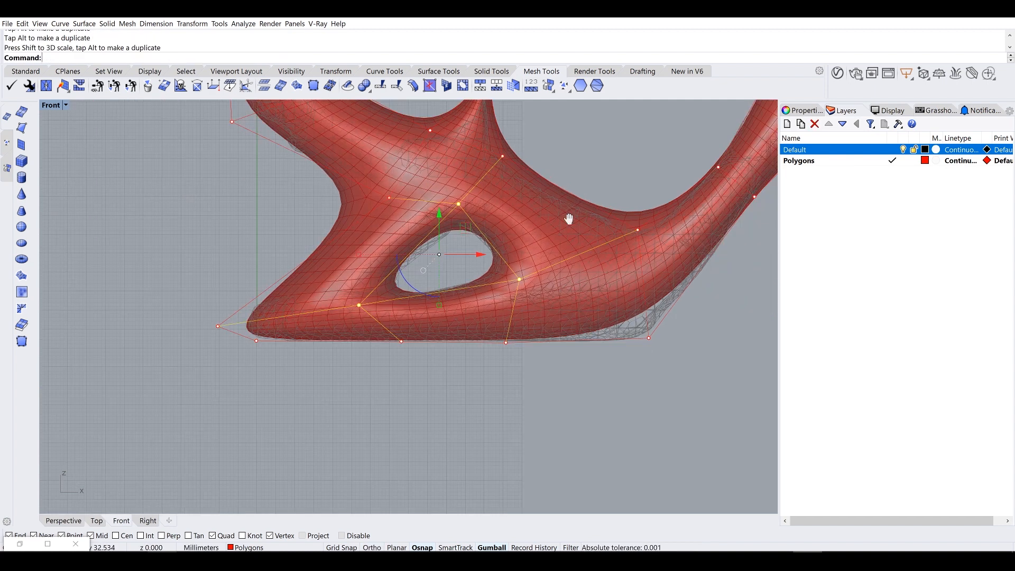
# Step: Adjust the vertices of the narrow strut between the two upper holes to fit the reference mesh
pyautogui.moveTo(569, 217); pyautogui.dragTo(431, 304, button='right')
pyautogui.moveTo(410, 221); pyautogui.dragTo(422, 295, button='right')
pyautogui.scroll(6, 344, 231)
pyautogui.scroll(2, 350, 235)
pyautogui.moveTo(351, 249); pyautogui.dragTo(405, 266)
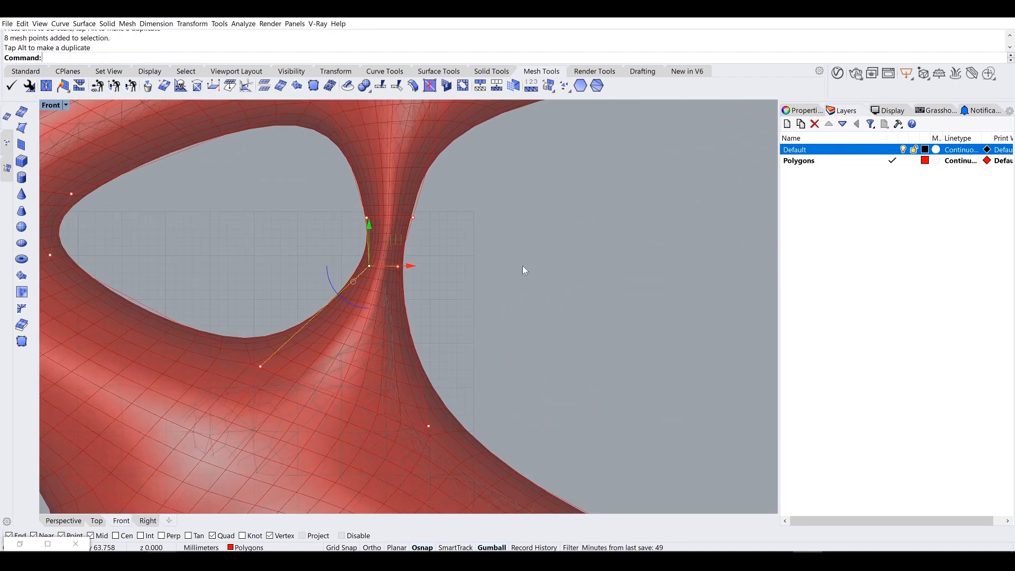
# Step: Shift the vertices at the upper-left bend of the top beam to follow the reference outline
pyautogui.scroll(-8, 524, 265)
pyautogui.moveTo(521, 278); pyautogui.dragTo(383, 313, button='right')
pyautogui.moveTo(581, 255); pyautogui.dragTo(508, 295, button='right')
pyautogui.moveTo(189, 168); pyautogui.dragTo(246, 211)
pyautogui.moveTo(240, 168); pyautogui.dragTo(228, 164)
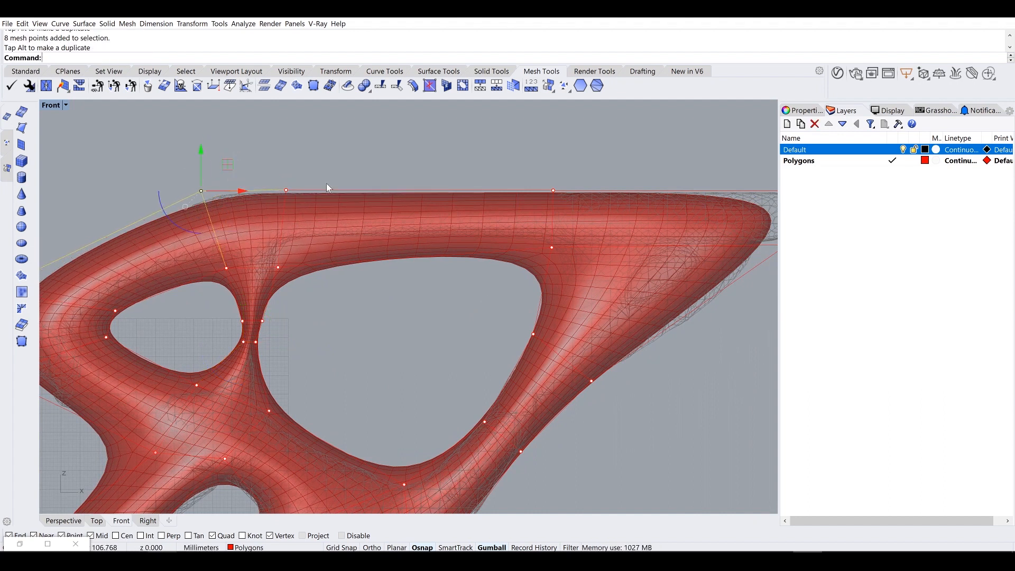
# Step: Move the vertices on the underside of the diagonal arm toward the reference outline
pyautogui.scroll(-6, 395, 232)
pyautogui.moveTo(646, 224); pyautogui.dragTo(539, 186, button='right')
pyautogui.scroll(6, 539, 186)
pyautogui.moveTo(395, 289); pyautogui.dragTo(432, 240, button='right')
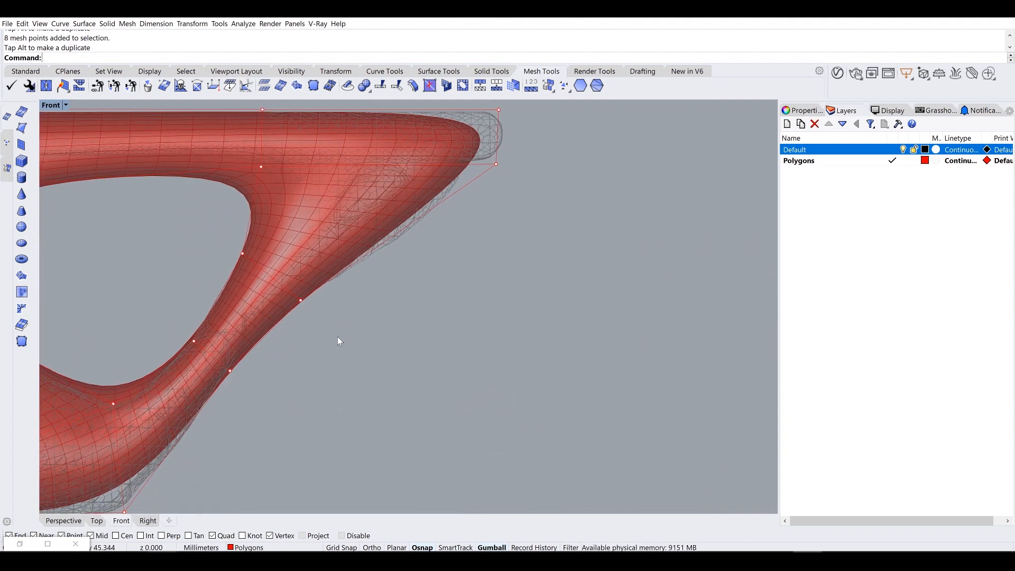
pyautogui.moveTo(296, 295); pyautogui.dragTo(351, 250)
# Step: Pull the upper and lower vertices of the bracket's pointed right tip outward to cover the reference mesh
pyautogui.moveTo(506, 162); pyautogui.dragTo(488, 236, button='right')
pyautogui.moveTo(463, 220); pyautogui.dragTo(507, 233)
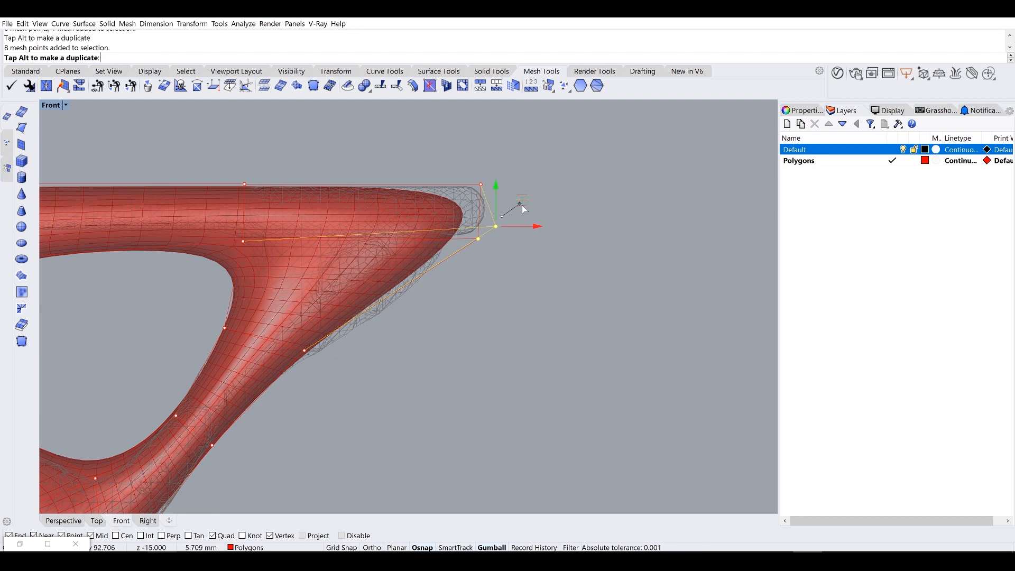
pyautogui.moveTo(443, 159); pyautogui.dragTo(495, 193)
pyautogui.moveTo(508, 158); pyautogui.dragTo(532, 158)
pyautogui.click(575, 222)
pyautogui.scroll(-6, 579, 230)
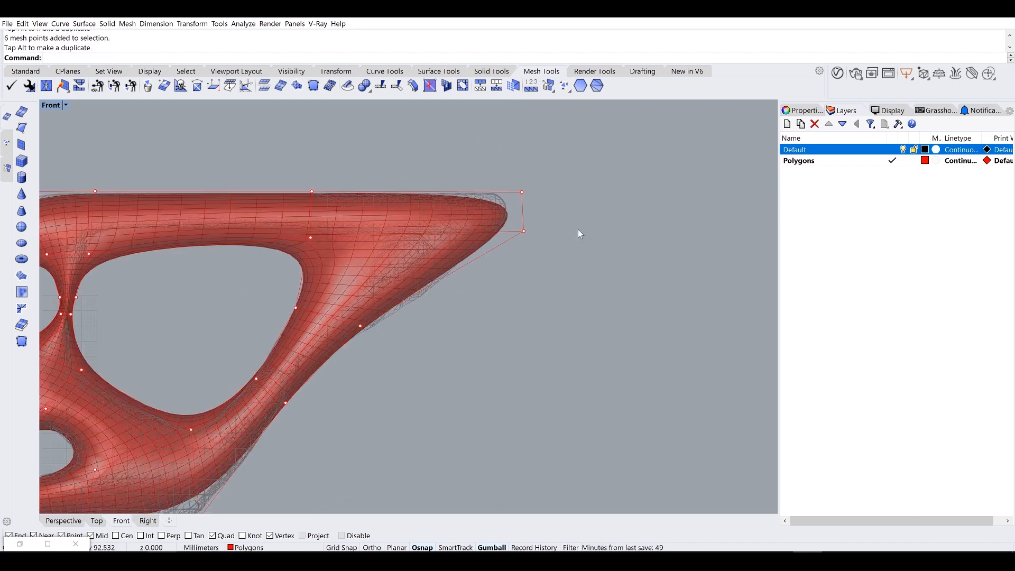
# Step: Pull the vertices at the bracket's lower-right corner outward to fill the reference outline, and clear the selection
pyautogui.moveTo(523, 271); pyautogui.dragTo(571, 208, button='right')
pyautogui.scroll(7, 396, 383)
pyautogui.moveTo(444, 290); pyautogui.dragTo(462, 310)
pyautogui.scroll(-6, 507, 301)
pyautogui.click(603, 288)
pyautogui.press('Escape')
pyautogui.scroll(-6, 534, 274)
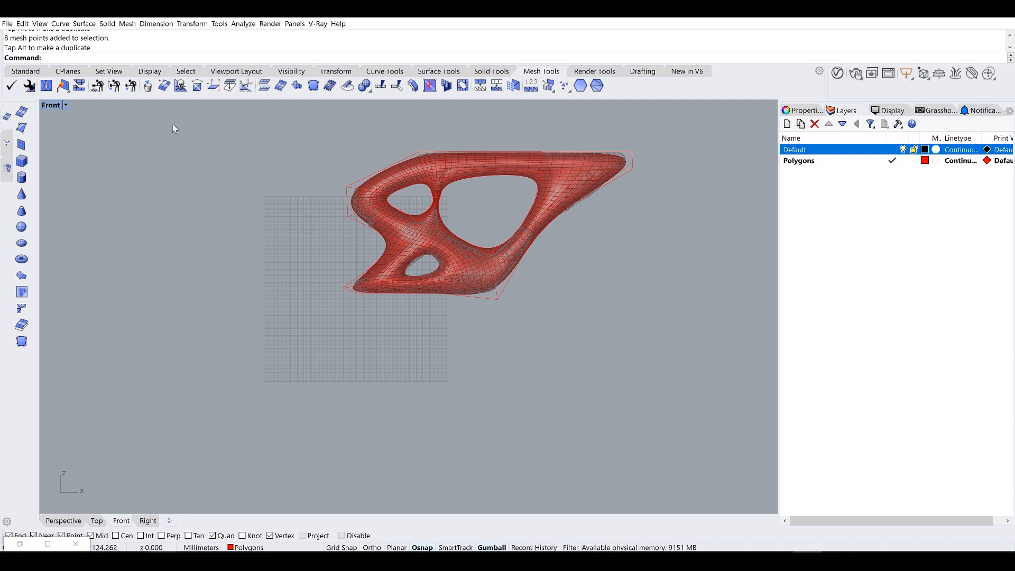
# Step: Examine the bracket's thickness and rounded ends against the reference mesh from above in the Perspective view
pyautogui.doubleClick(55, 108)
pyautogui.click(433, 107)
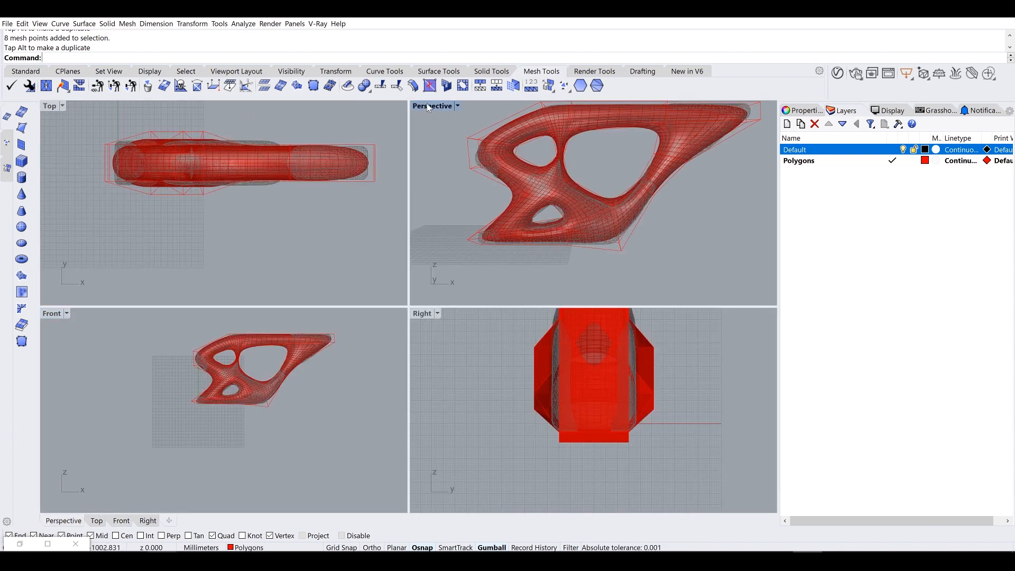
pyautogui.doubleClick(431, 108)
pyautogui.moveTo(426, 103); pyautogui.dragTo(309, 210, button='right')
pyautogui.click(373, 153)
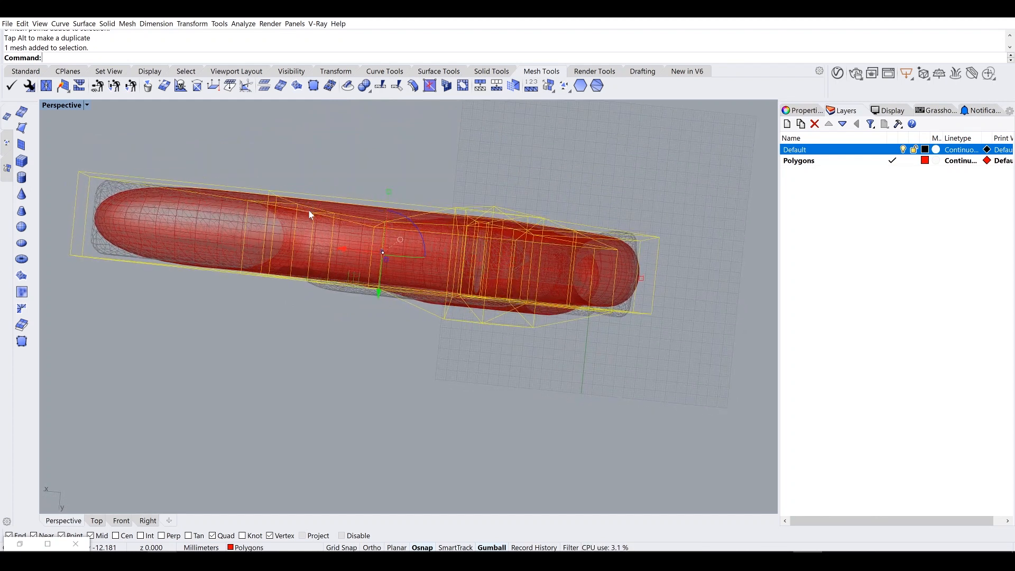
pyautogui.scroll(5, 461, 233)
pyautogui.scroll(-4, 492, 210)
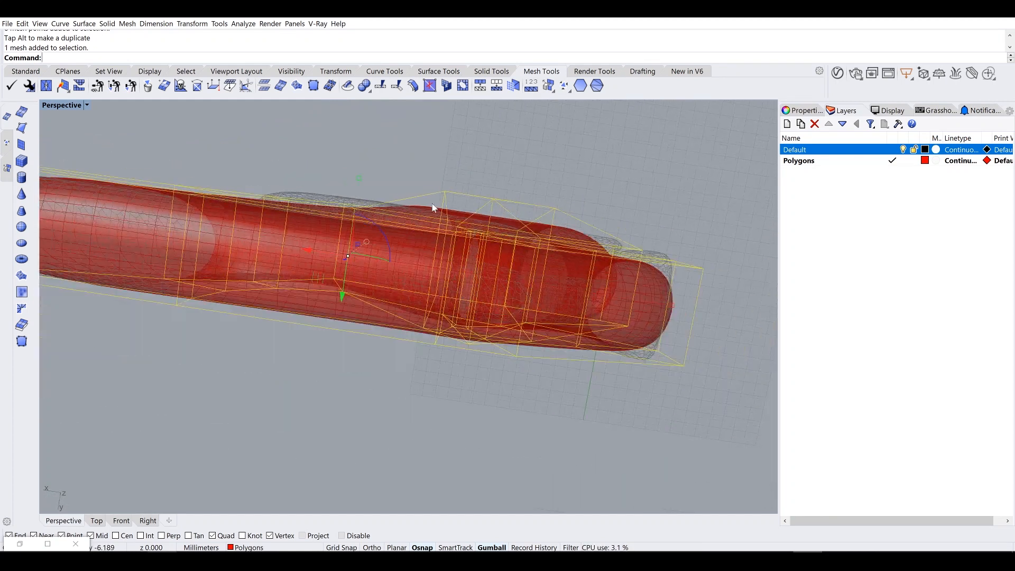
pyautogui.click(434, 235)
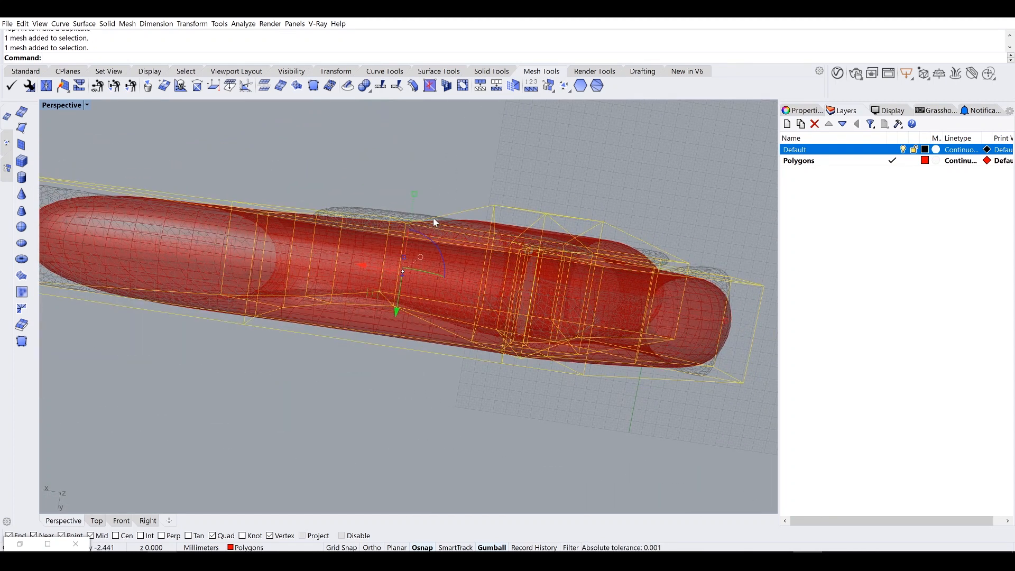
pyautogui.press('Escape')
pyautogui.press('Escape')
# Step: Display the bracket control mesh's control points in the Top view
pyautogui.doubleClick(62, 105)
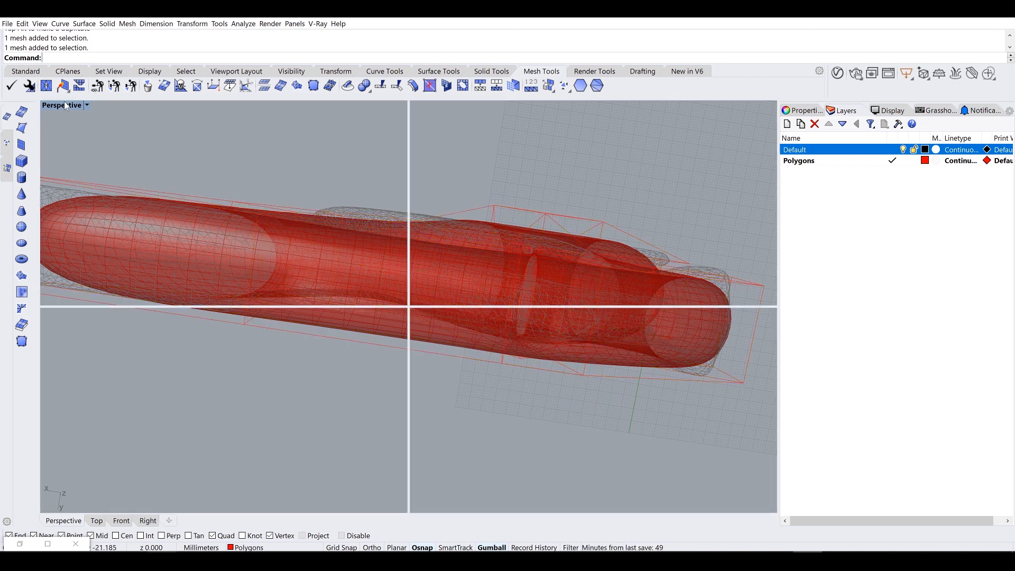
pyautogui.doubleClick(51, 108)
pyautogui.scroll(3, 342, 174)
pyautogui.click(252, 184)
pyautogui.scroll(-2, 386, 226)
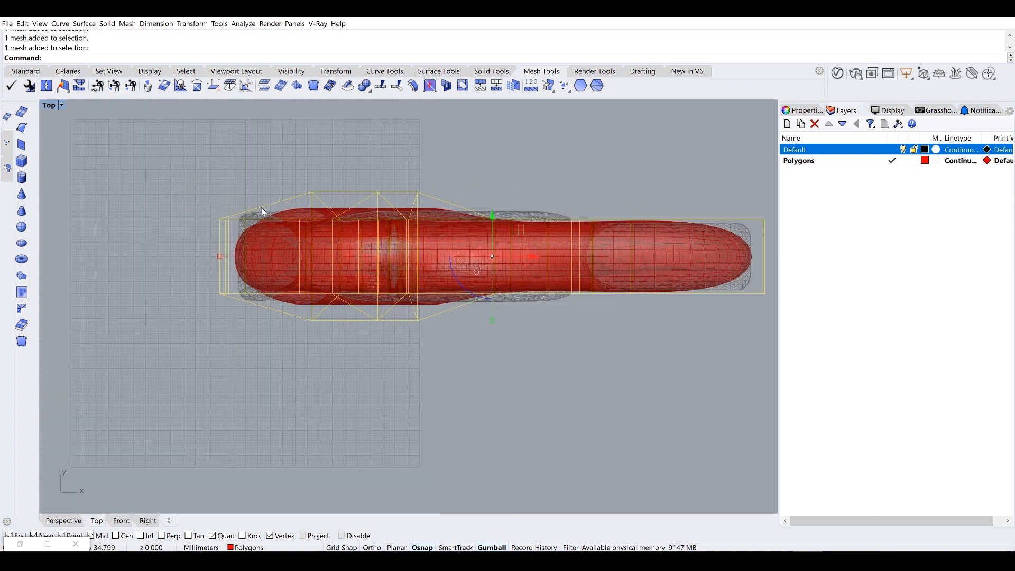
pyautogui.write('SolidPtOn')
pyautogui.press('Return')
pyautogui.click(315, 195)
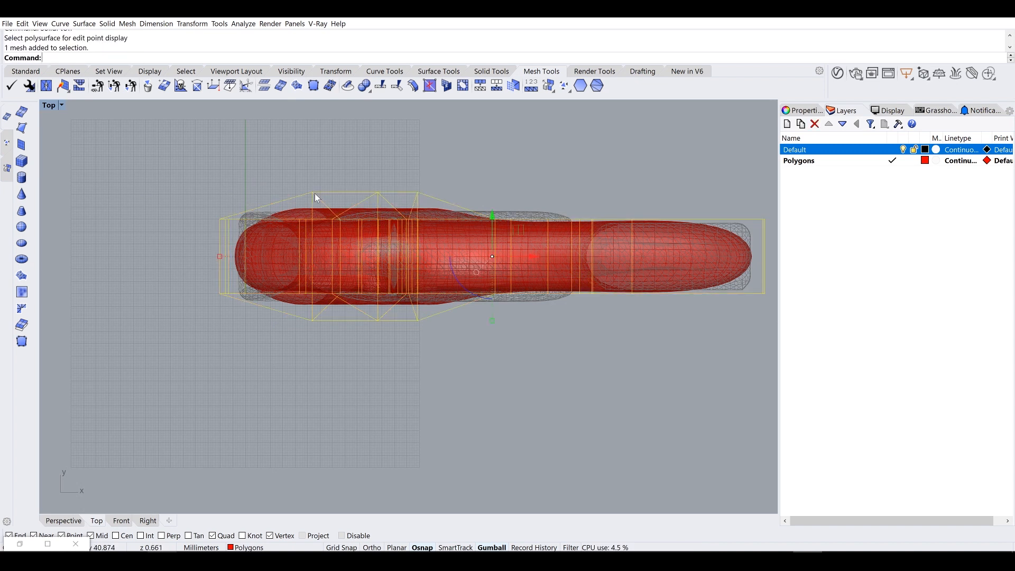
pyautogui.press('Return')
# Step: Select all control mesh vertices along the bracket's positive-Y side in the Top view, including the protruding outer ones
pyautogui.moveTo(301, 172); pyautogui.dragTo(465, 205)
pyautogui.scroll(3, 306, 204)
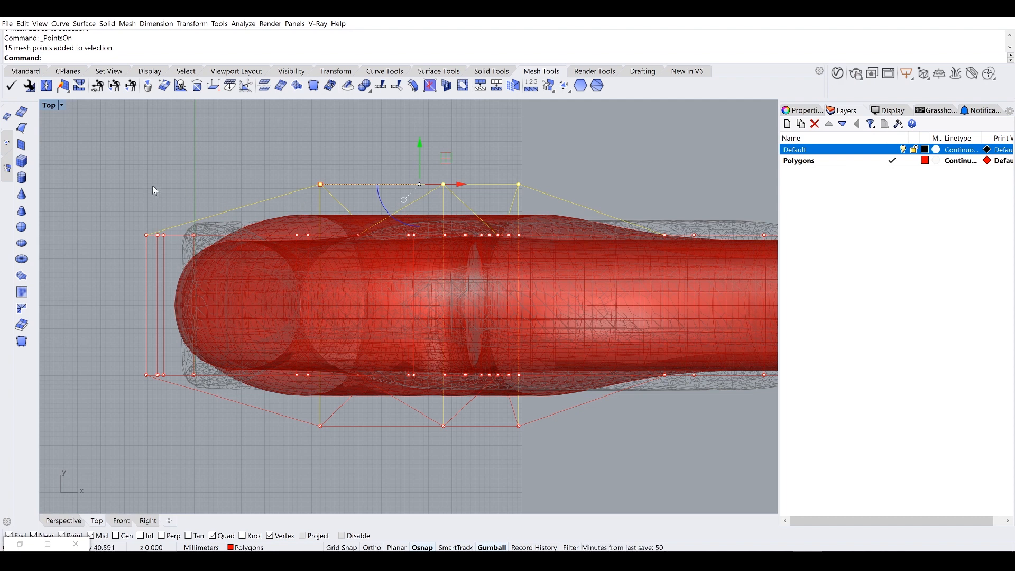
pyautogui.scroll(-3, 152, 190)
pyautogui.moveTo(120, 155); pyautogui.dragTo(713, 231)
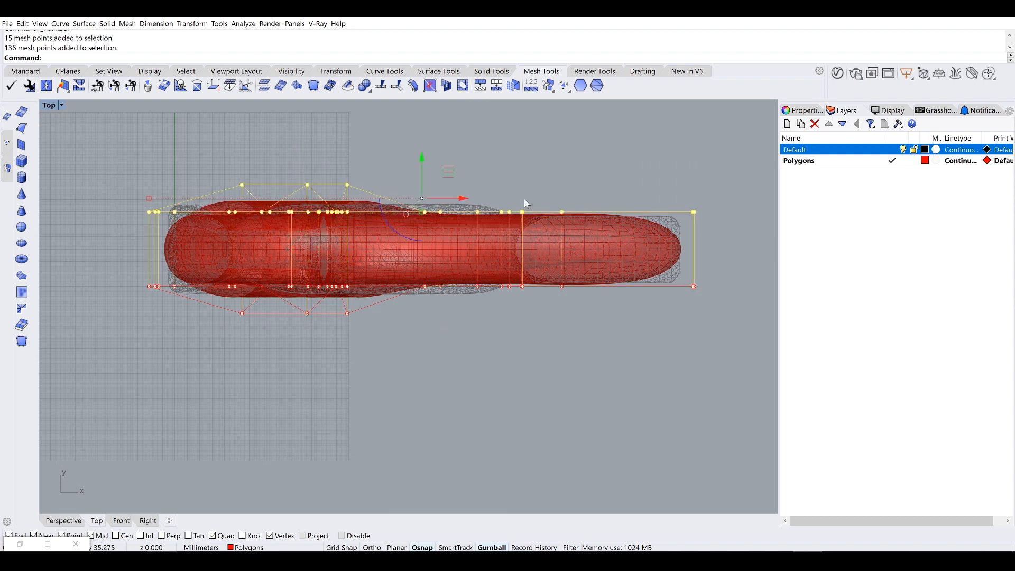
pyautogui.write('le1D')
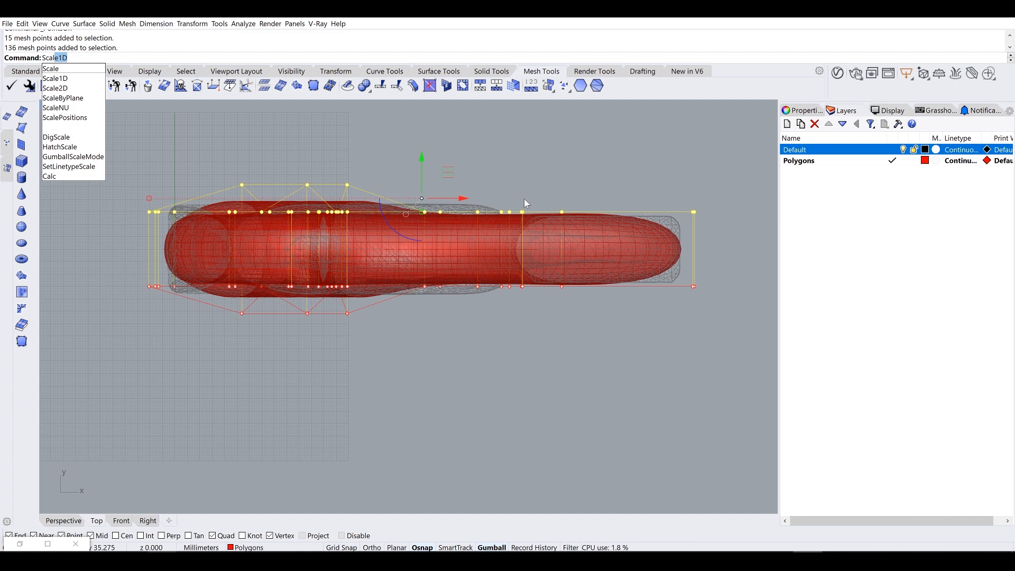
pyautogui.press('Escape')
pyautogui.scroll(2, 417, 209)
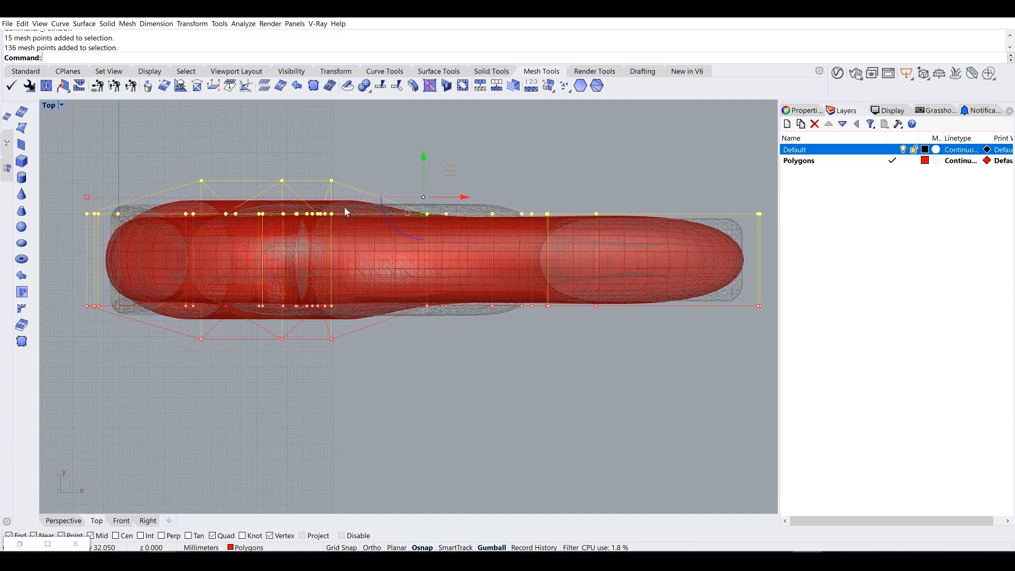
# Step: Flatten the upper row of mesh points in the Top view by scaling it to 0 vertically, and shift it slightly inward
pyautogui.scroll(1, 422, 221)
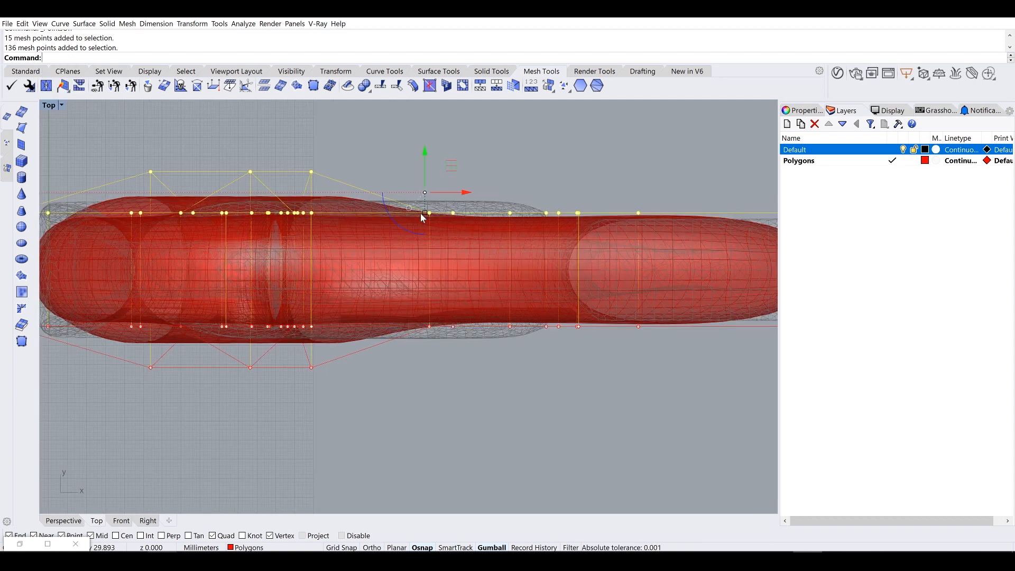
pyautogui.click(423, 214)
pyautogui.write('0')
pyautogui.press('Return')
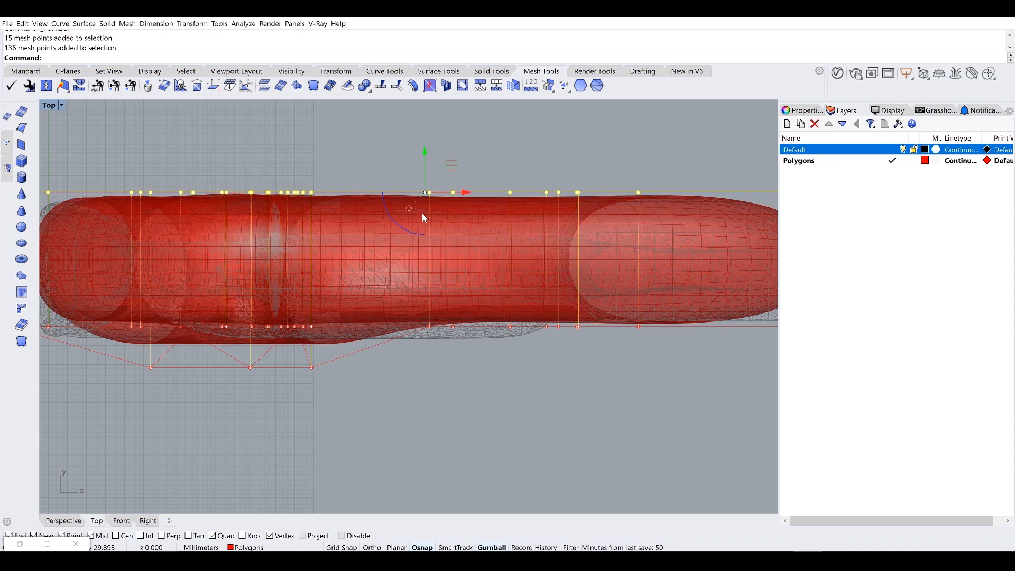
pyautogui.scroll(-1, 456, 202)
pyautogui.moveTo(432, 161)
pyautogui.mouseDown()
pyautogui.moveTo(417, 175)
pyautogui.moveTo(434, 160)
pyautogui.mouseUp()
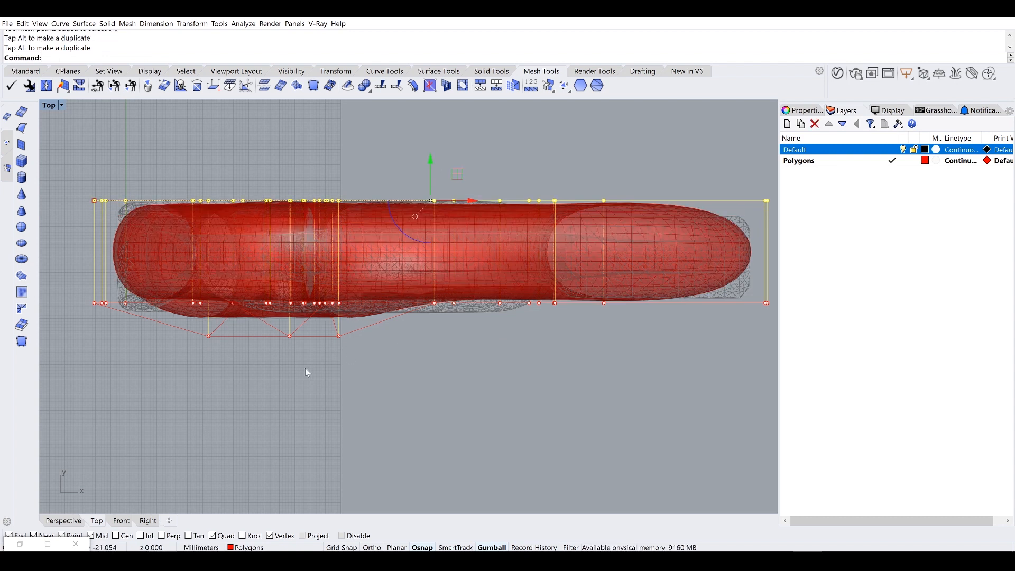
# Step: Flatten the lower row of mesh points by scaling it to 0 vertically, and shift it slightly outward
pyautogui.moveTo(300, 358); pyautogui.dragTo(313, 336, button='right')
pyautogui.scroll(-2, 251, 317)
pyautogui.moveTo(120, 275); pyautogui.dragTo(699, 343)
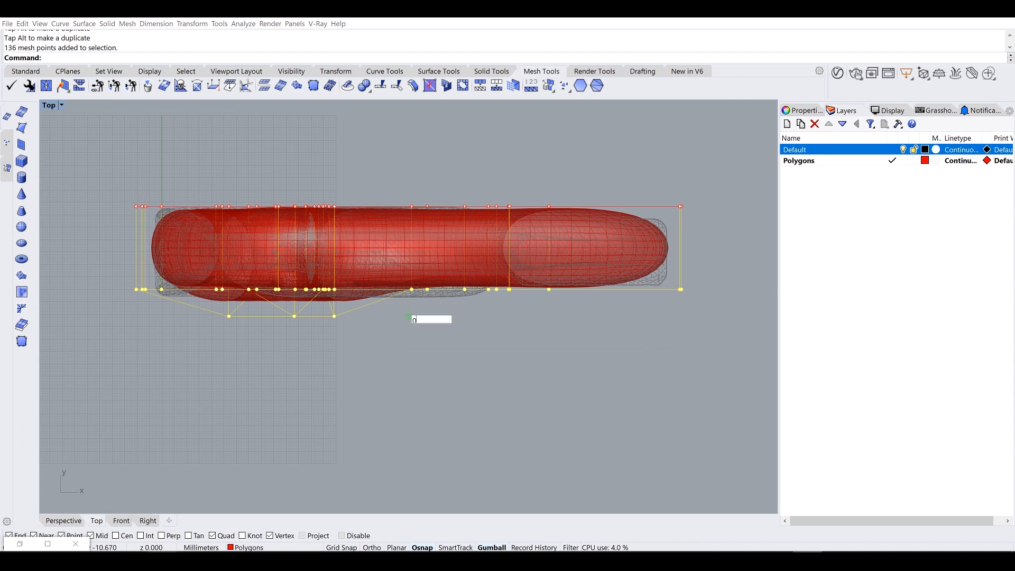
pyautogui.write('0')
pyautogui.press('Return')
pyautogui.moveTo(409, 264); pyautogui.dragTo(408, 258)
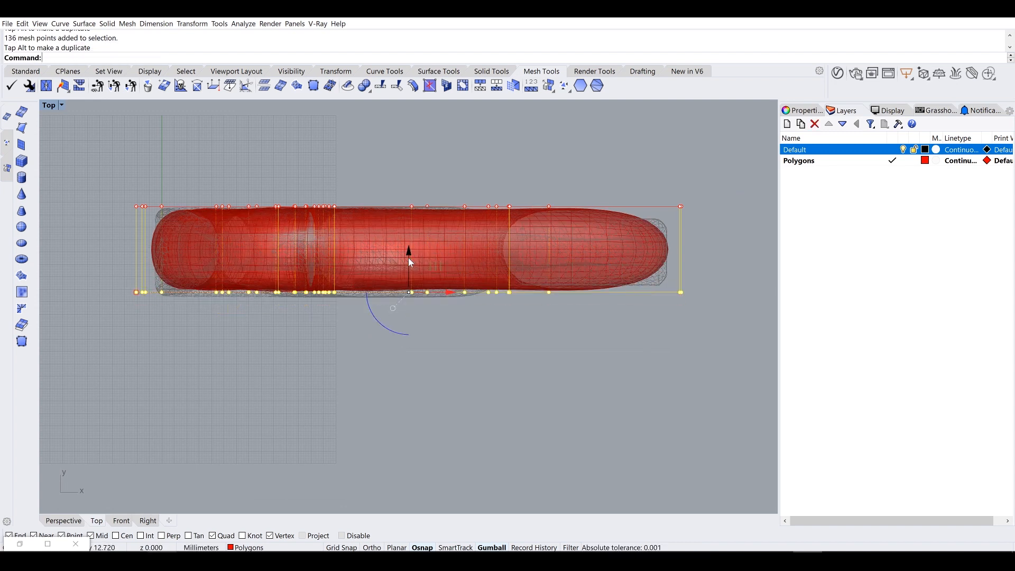
pyautogui.click(427, 382)
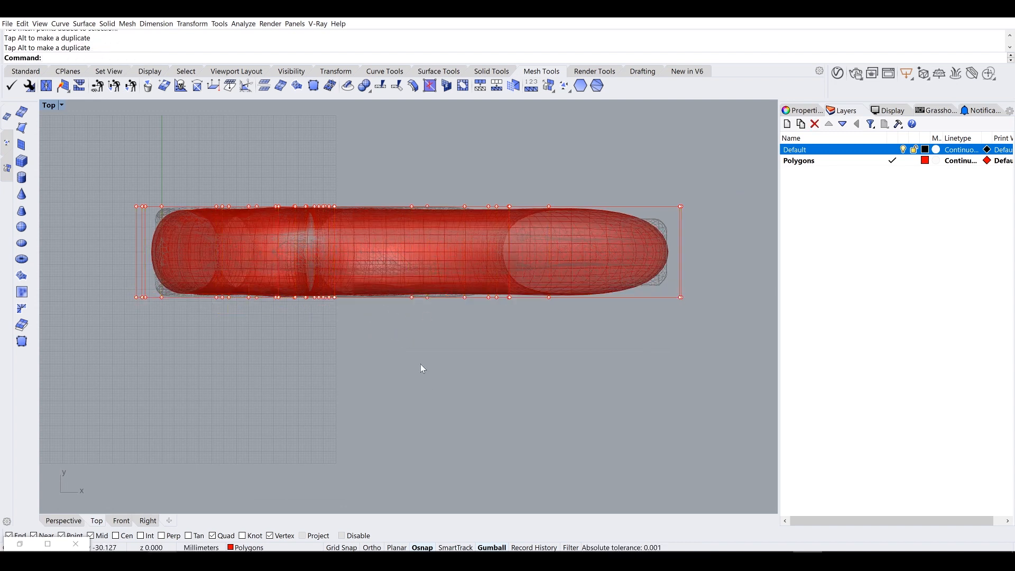
# Step: Move the lower row of mesh points toward the upper row to make the side mesh thinner, and return to the Perspective view
pyautogui.moveTo(112, 292); pyautogui.dragTo(716, 335)
pyautogui.moveTo(400, 254); pyautogui.dragTo(411, 200)
pyautogui.doubleClick(48, 105)
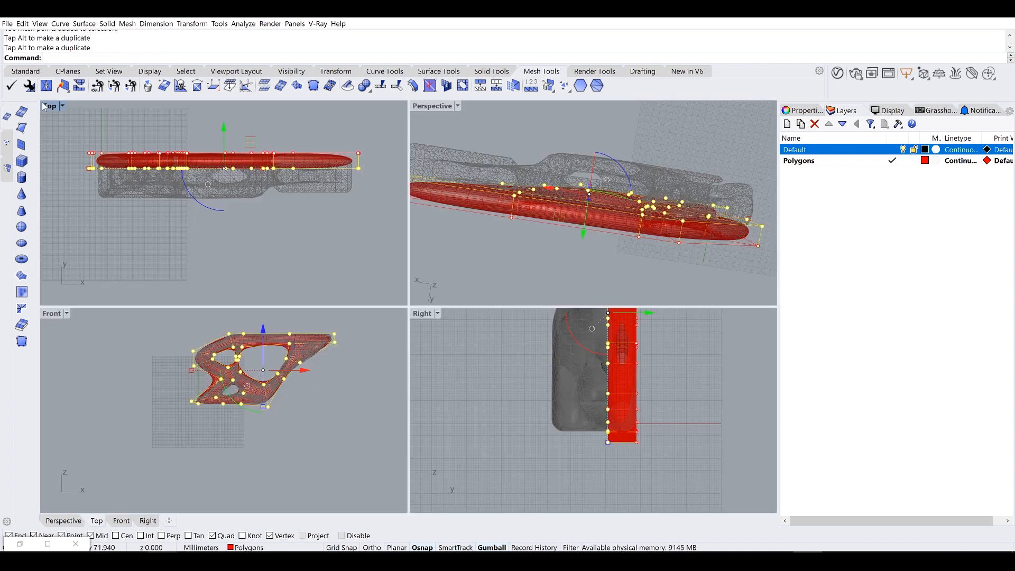
pyautogui.doubleClick(442, 106)
pyautogui.moveTo(429, 122); pyautogui.dragTo(453, 288, button='right')
pyautogui.press('Escape')
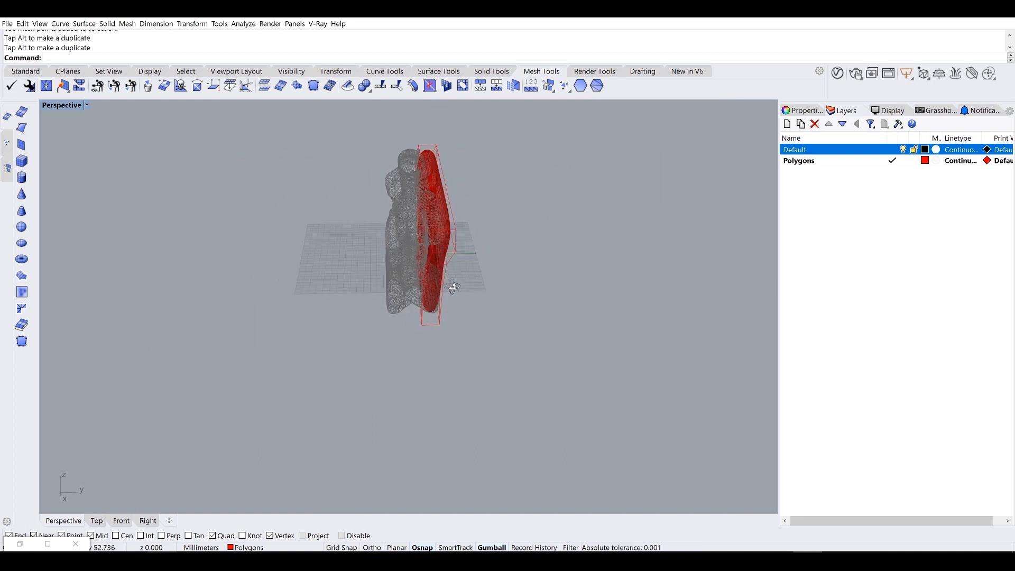
# Step: Copy the thin side mesh to the opposite side of the reference mesh
pyautogui.click(449, 227)
pyautogui.moveTo(482, 244); pyautogui.dragTo(464, 360)
pyautogui.scroll(3, 400, 243)
pyautogui.scroll(-3, 455, 249)
# Step: Select both side meshes and try to set them as one mesh in Grasshopper's Mesh parameter
pyautogui.hotkey('ctrl', 'a')
pyautogui.click(20, 545)
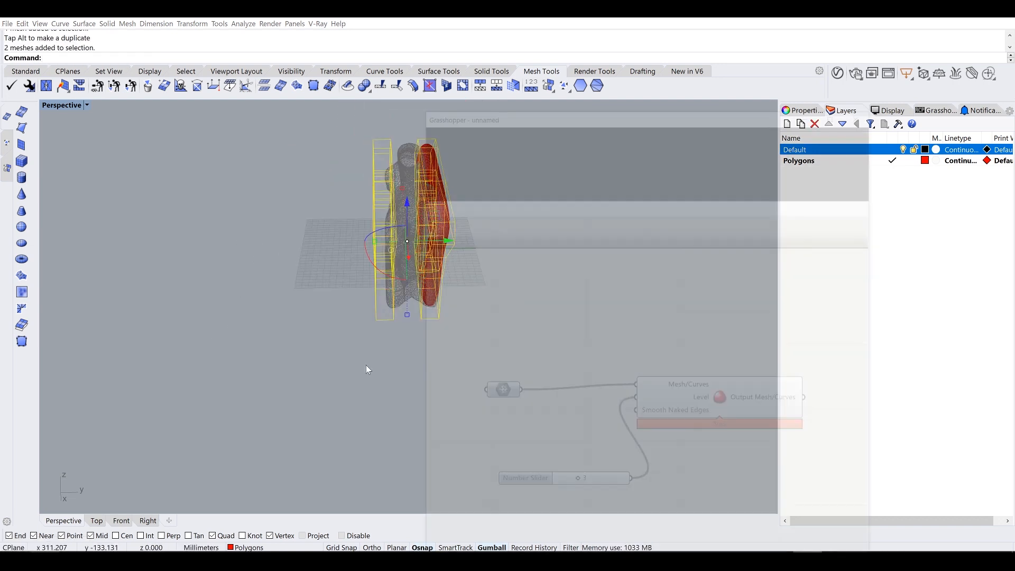
pyautogui.rightClick(614, 306)
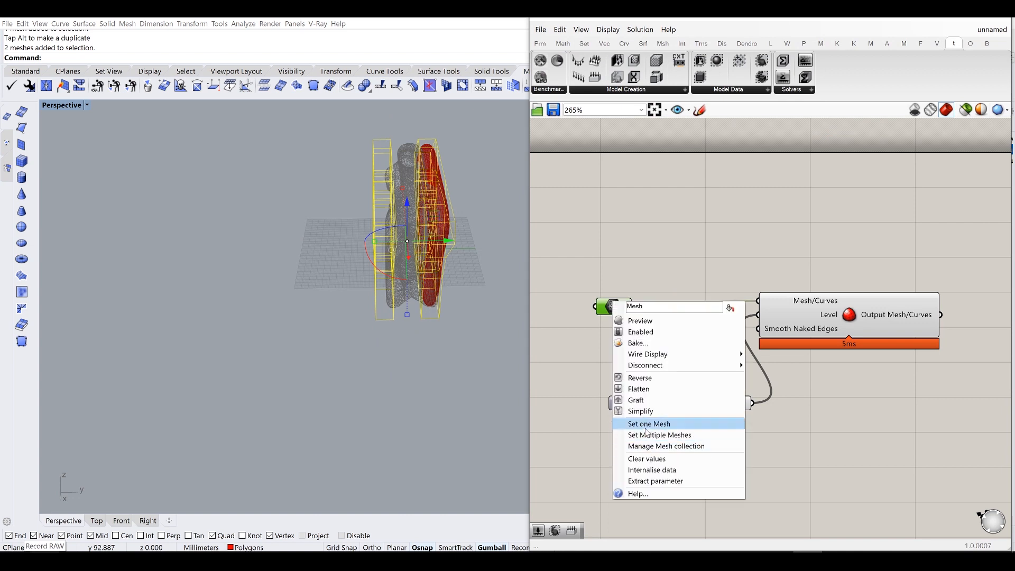
pyautogui.click(643, 421)
pyautogui.press('Return')
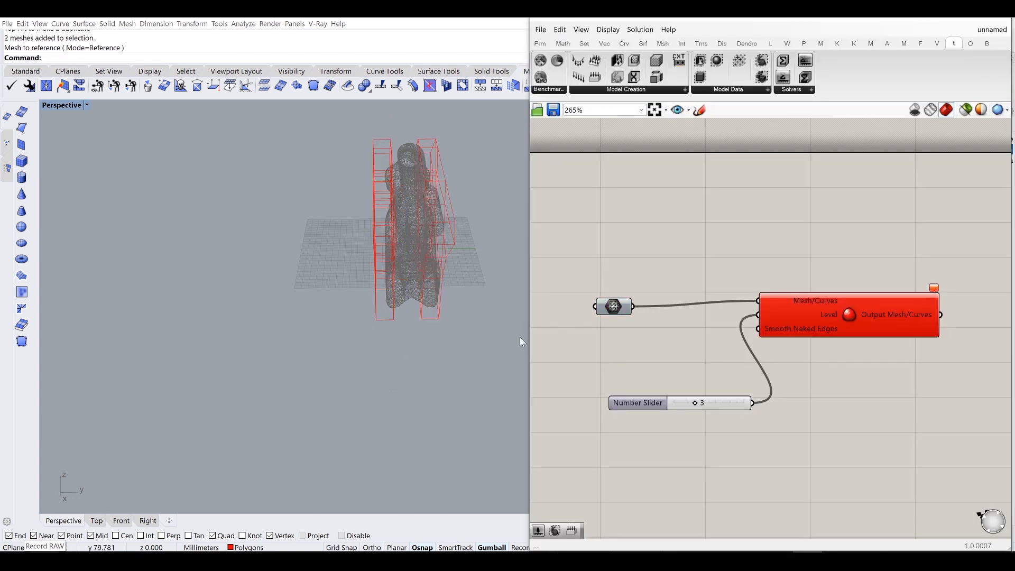
# Step: Reference both side meshes as multiple meshes in the Grasshopper Mesh parameter
pyautogui.rightClick(612, 317)
pyautogui.click(656, 445)
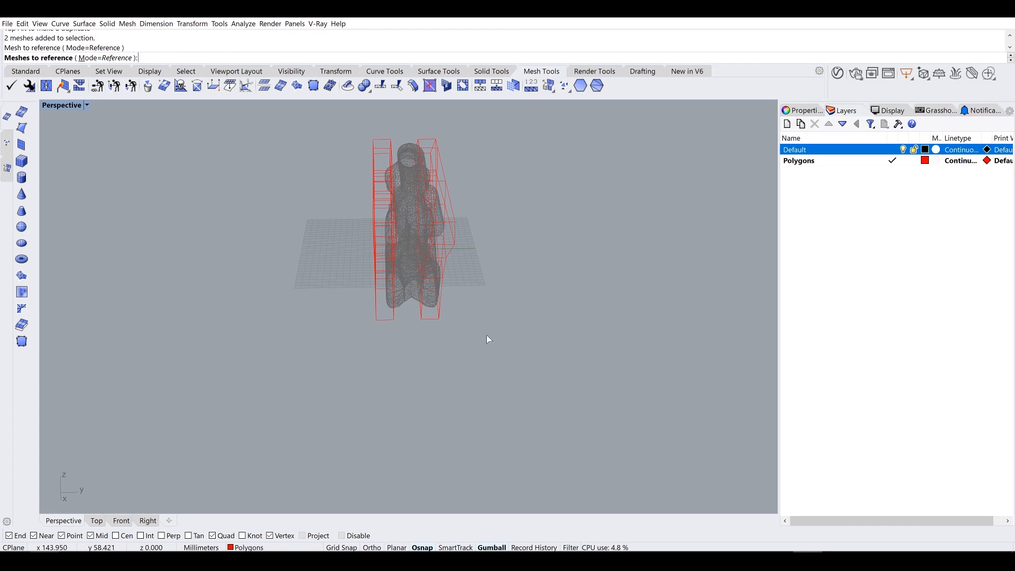
pyautogui.moveTo(487, 335); pyautogui.dragTo(277, 231)
pyautogui.press('Return')
pyautogui.scroll(3, 381, 276)
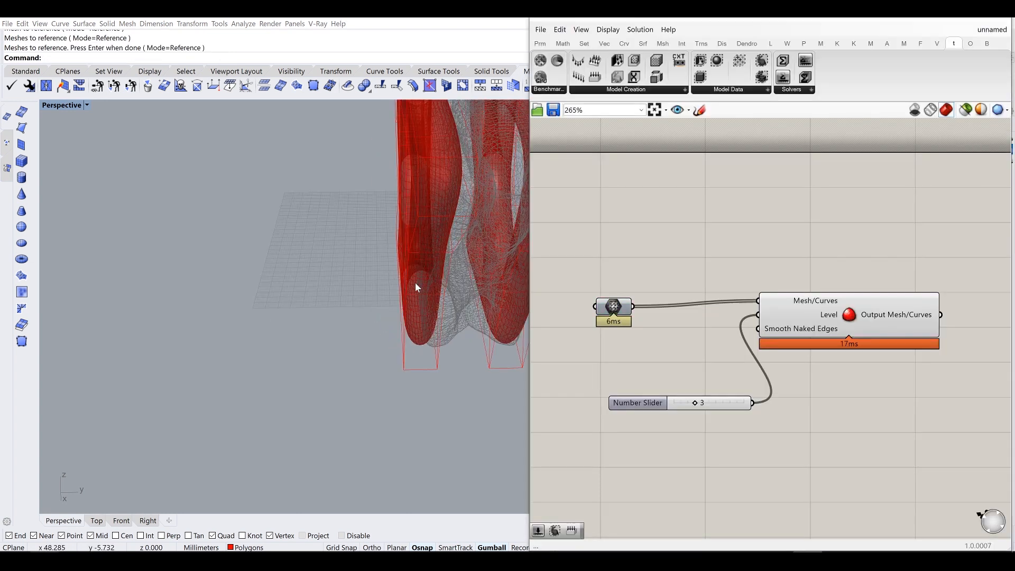
pyautogui.moveTo(411, 298); pyautogui.dragTo(322, 326, button='right')
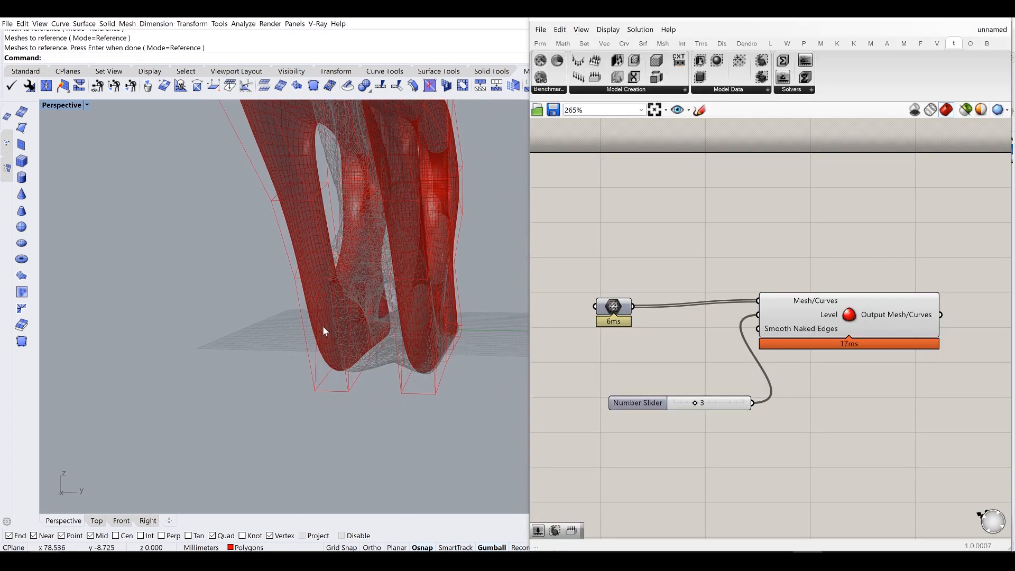
# Step: Insert a Mesh Join component between the Mesh parameter and the Mesh/Curves input, hide its preview, and collapse the Grasshopper window
pyautogui.doubleClick(649, 235)
pyautogui.write('joi')
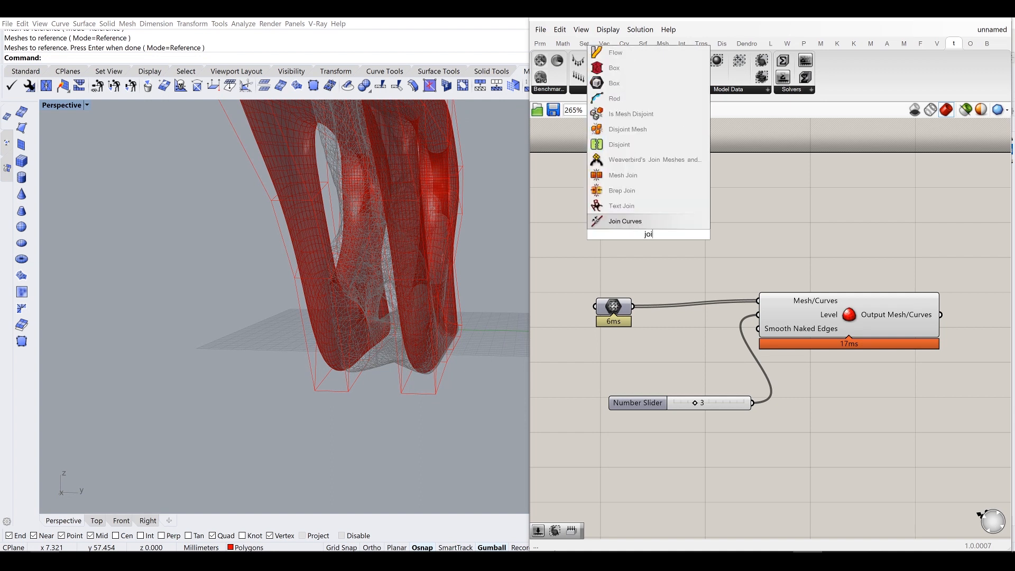
pyautogui.click(637, 175)
pyautogui.moveTo(633, 306); pyautogui.dragTo(607, 234)
pyautogui.moveTo(711, 263); pyautogui.dragTo(758, 301)
pyautogui.middleClick(679, 282)
pyautogui.click(717, 240)
pyautogui.click(660, 222)
pyautogui.moveTo(317, 251); pyautogui.dragTo(362, 328, button='right')
pyautogui.click(942, 19)
# Step: Set the Perspective viewport to Shaded display mode
pyautogui.moveTo(447, 209); pyautogui.dragTo(270, 192, button='right')
pyautogui.click(59, 105)
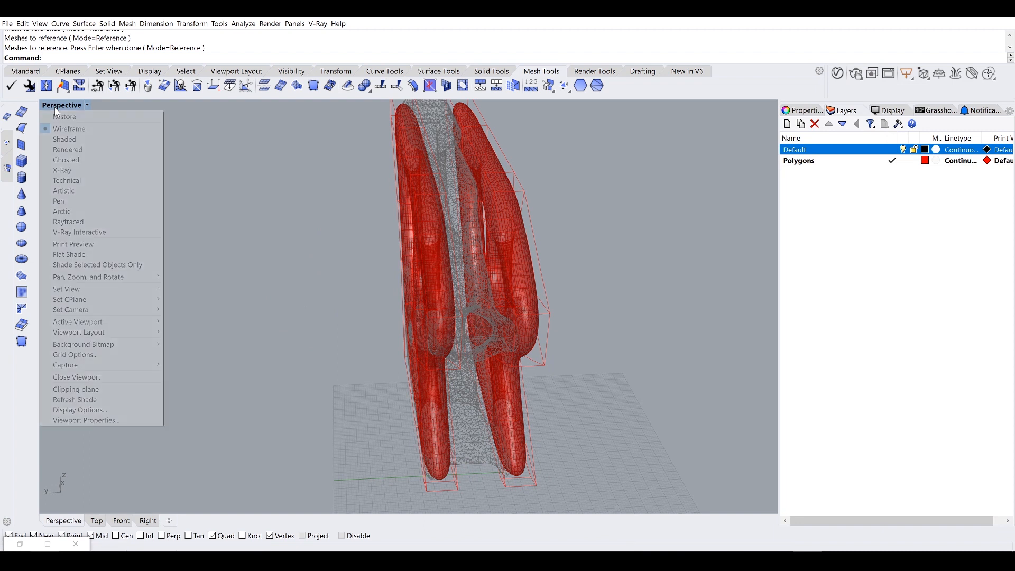
pyautogui.click(64, 139)
pyautogui.moveTo(477, 262)
pyautogui.mouseDown(button='right')
pyautogui.moveTo(409, 291)
pyautogui.moveTo(528, 270)
pyautogui.moveTo(478, 252)
pyautogui.moveTo(453, 268)
pyautogui.moveTo(444, 258)
pyautogui.moveTo(456, 258)
pyautogui.mouseUp(button='right')
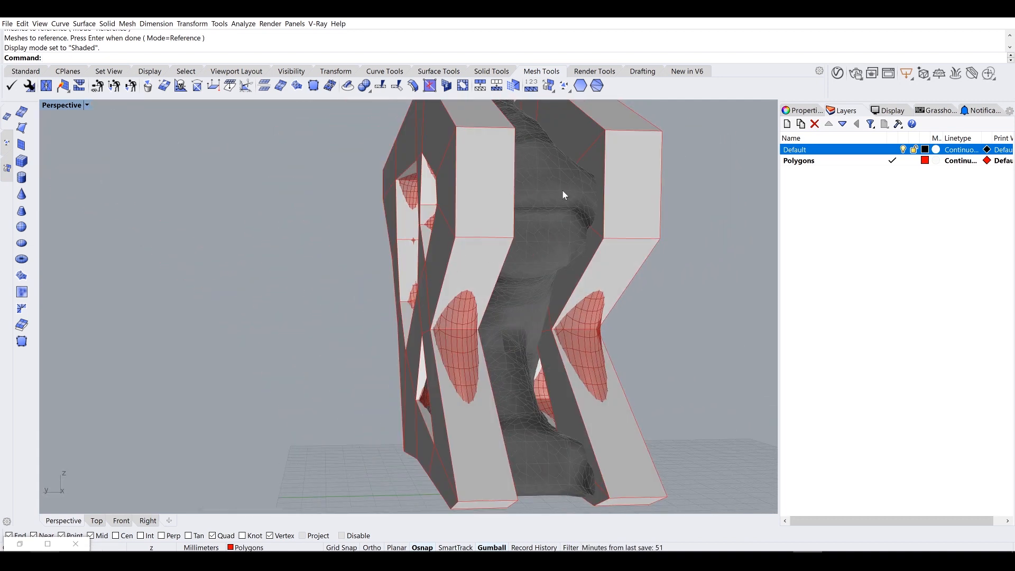
pyautogui.moveTo(563, 190); pyautogui.dragTo(569, 194, button='right')
# Step: Extract the two facing inner mesh faces of the side meshes with ExtractMeshFaces and delete them
pyautogui.click(626, 214)
pyautogui.click(713, 273)
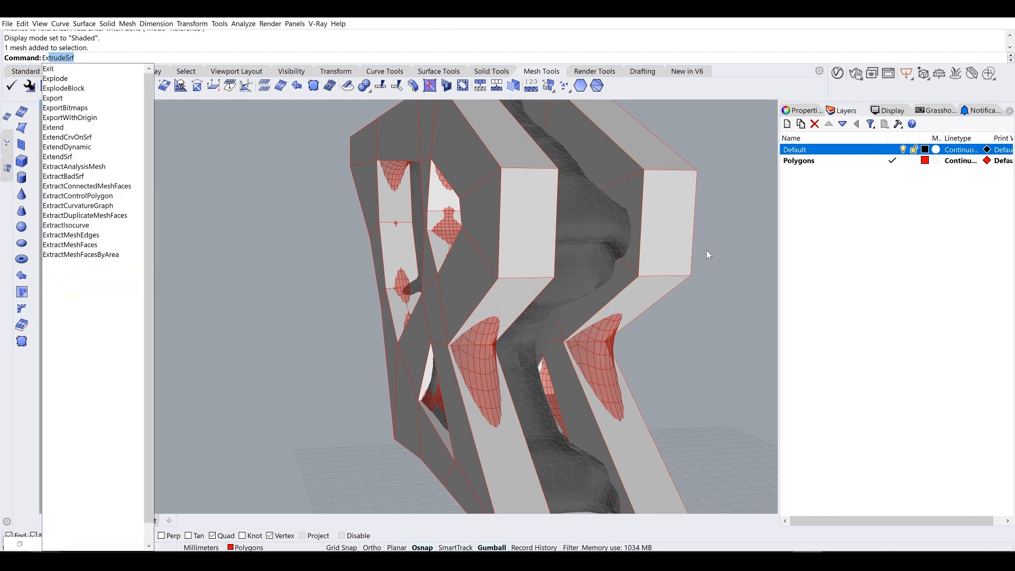
pyautogui.write('Ext')
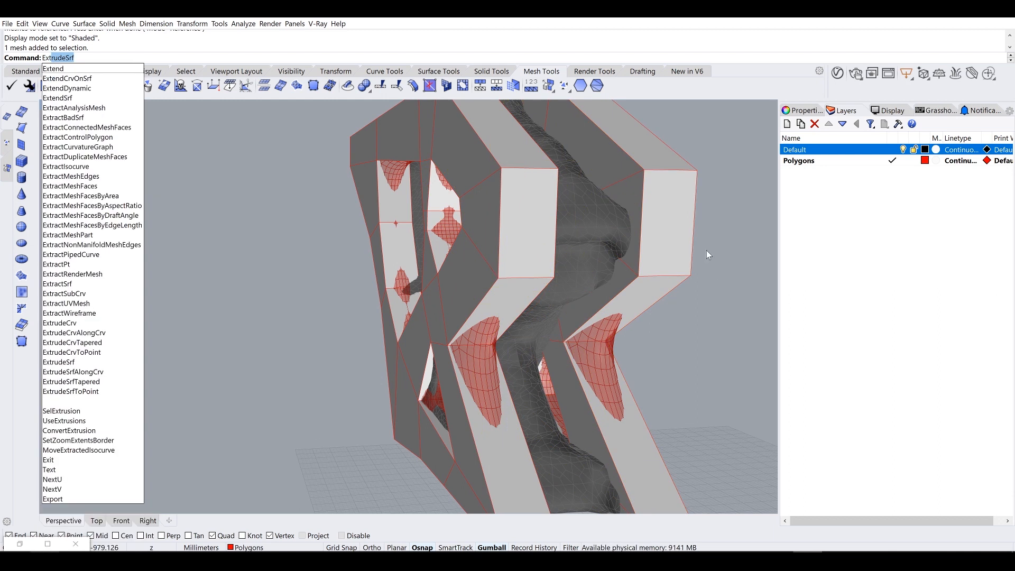
pyautogui.write('ract')
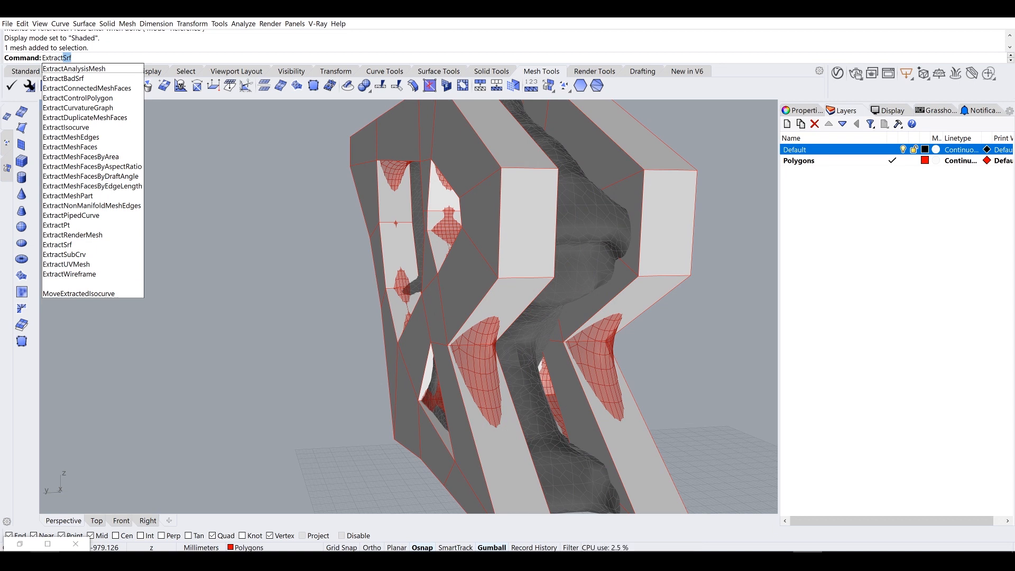
pyautogui.write('Mesh')
pyautogui.press('Return')
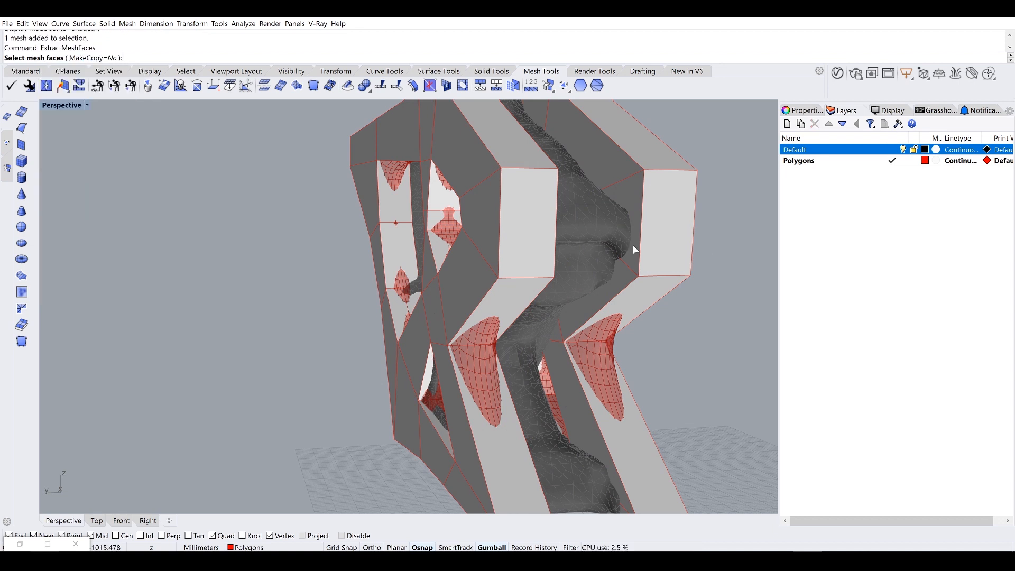
pyautogui.click(605, 226)
pyautogui.moveTo(605, 228); pyautogui.dragTo(595, 183, button='right')
pyautogui.click(399, 269)
pyautogui.press('Return')
pyautogui.press('Delete')
# Step: Turn off the Default layer to hide the reference mesh
pyautogui.moveTo(547, 261); pyautogui.dragTo(422, 237, button='right')
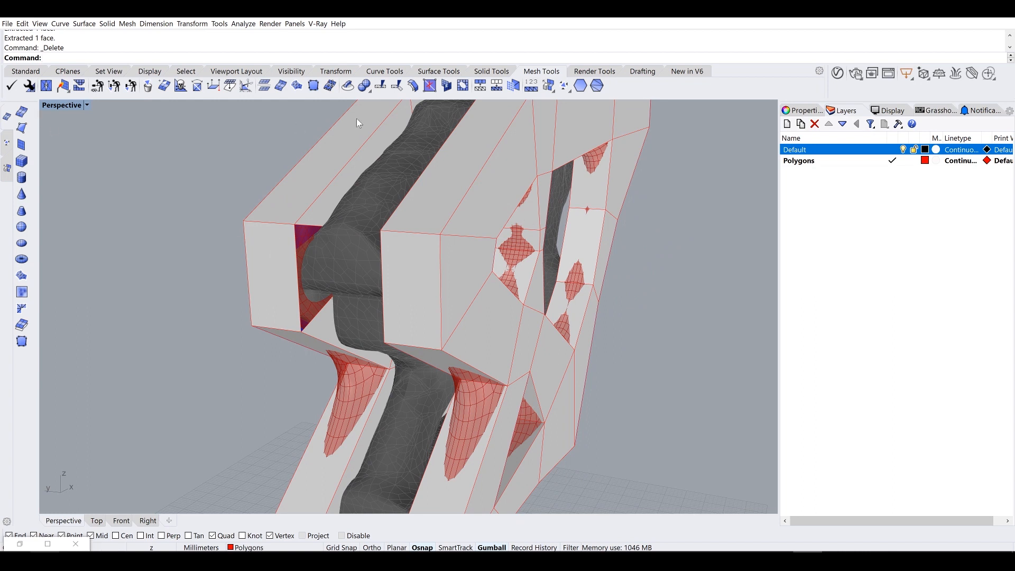
pyautogui.click(904, 150)
pyautogui.moveTo(507, 185); pyautogui.dragTo(523, 210, button='right')
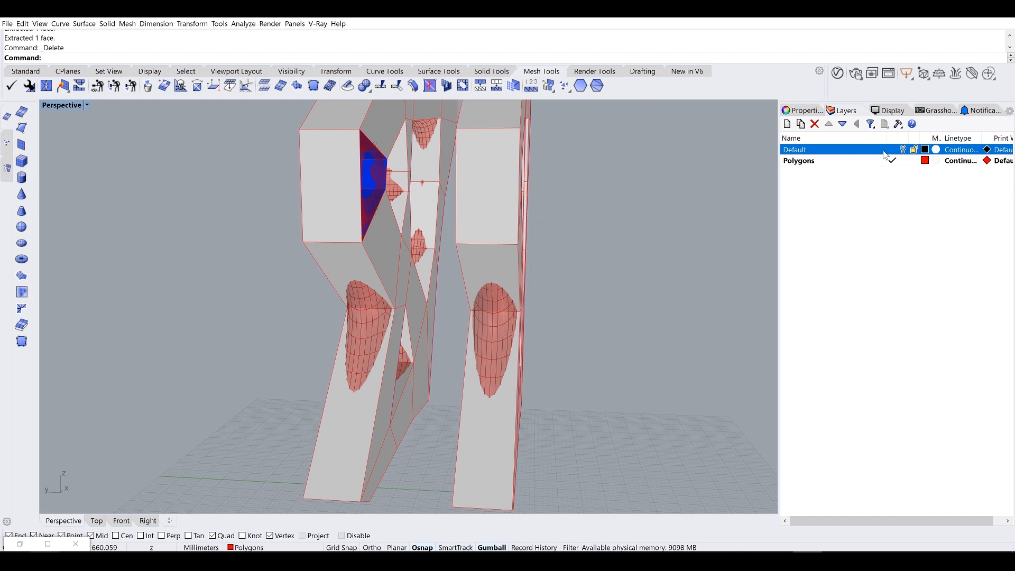
pyautogui.click(904, 150)
pyautogui.moveTo(714, 204); pyautogui.dragTo(608, 209, button='right')
pyautogui.click(904, 149)
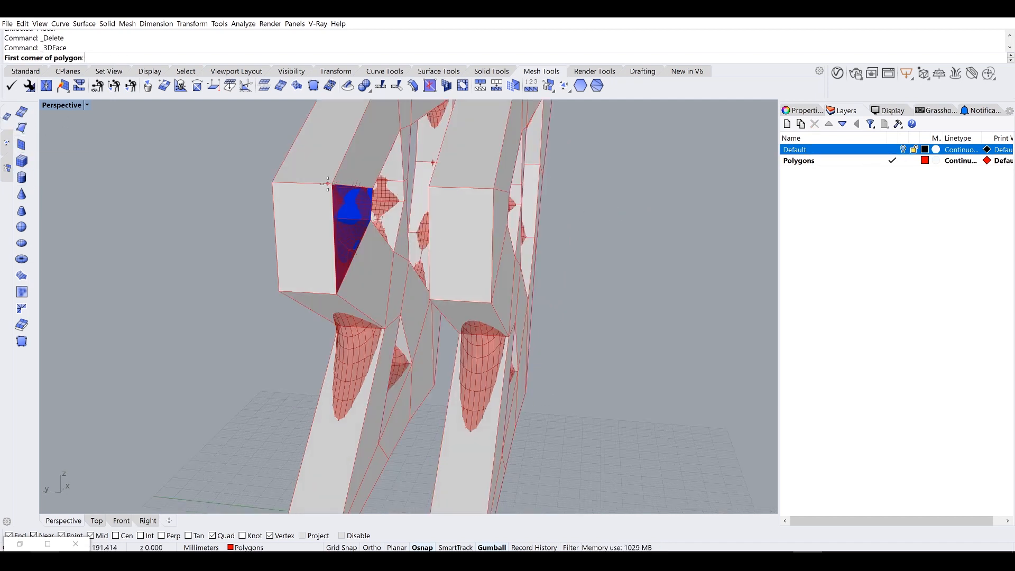
# Step: Build a 3DFace quad bridging the top edges of the two inner openings
pyautogui.click(373, 188)
pyautogui.moveTo(373, 188); pyautogui.dragTo(502, 196, button='right')
pyautogui.scroll(3, 533, 198)
pyautogui.click(537, 200)
pyautogui.click(612, 208)
pyautogui.press('Return')
pyautogui.moveTo(529, 240); pyautogui.dragTo(375, 200, button='right')
# Step: Build a second 3DFace quad joining the short rear edges of the two openings
pyautogui.press('Return')
pyautogui.click(351, 193)
pyautogui.click(351, 154)
pyautogui.moveTo(352, 155); pyautogui.dragTo(542, 159, button='right')
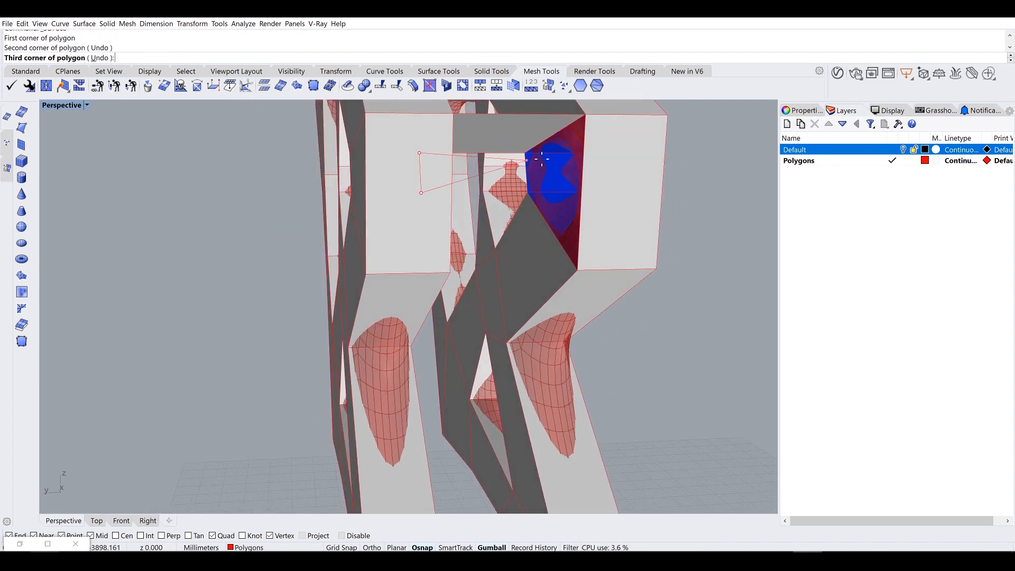
pyautogui.click(528, 153)
pyautogui.click(533, 194)
pyautogui.press('Return')
# Step: Build a 3DFace quad joining the sloping lower edges of the two openings
pyautogui.moveTo(533, 193); pyautogui.dragTo(370, 231, button='right')
pyautogui.press('Return')
pyautogui.click(330, 239)
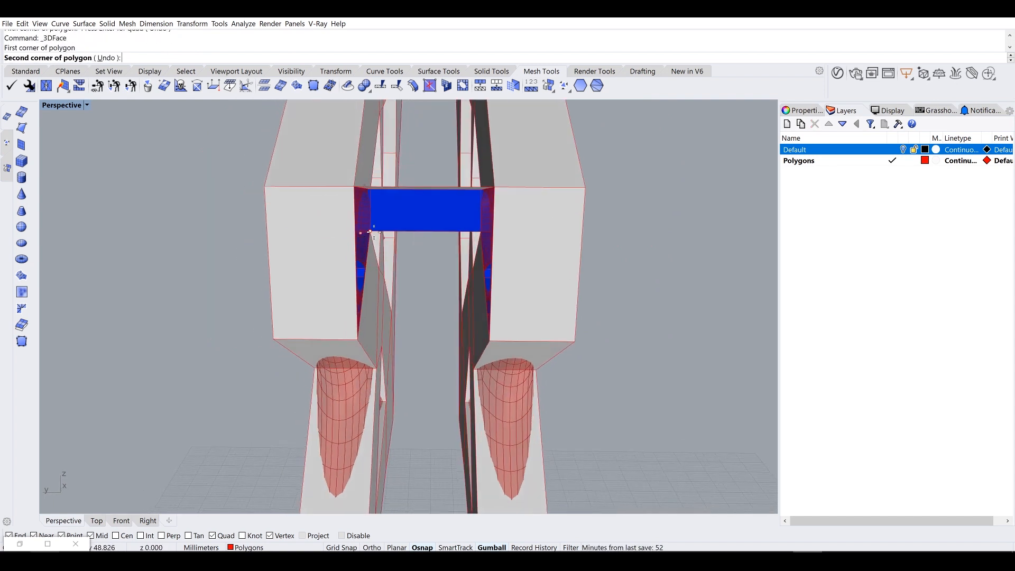
pyautogui.click(489, 340)
pyautogui.click(360, 341)
pyautogui.press('Return')
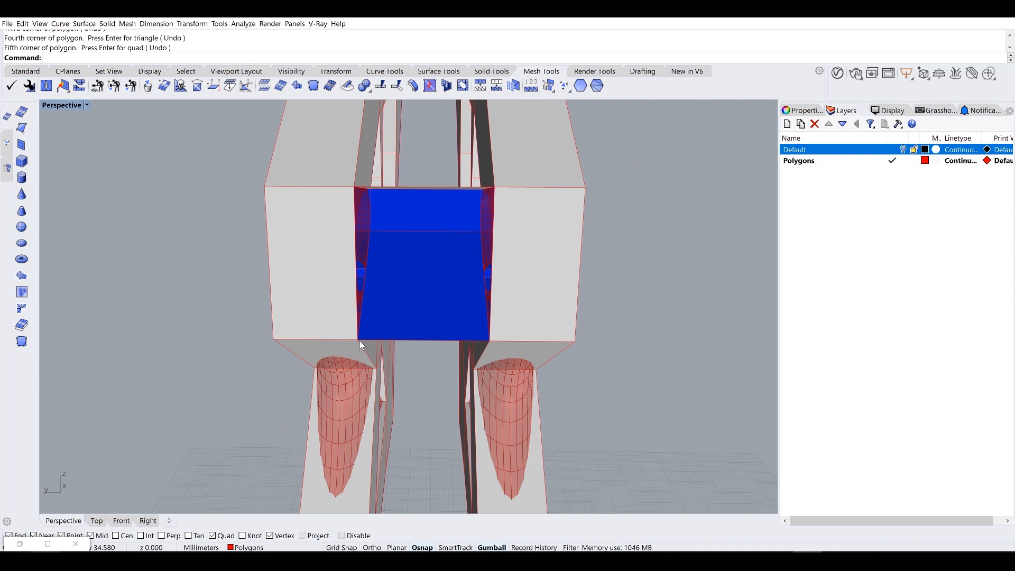
# Step: Close the front of the bridge with a 3DFace quad between the openings' front edges
pyautogui.press('Return')
pyautogui.click(357, 340)
pyautogui.click(355, 185)
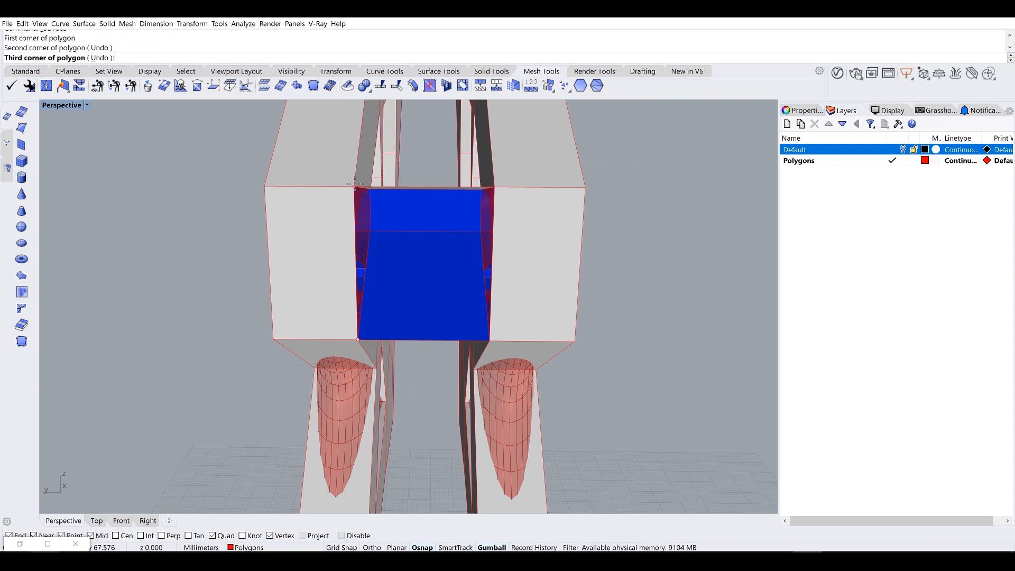
pyautogui.click(495, 188)
pyautogui.click(489, 340)
pyautogui.press('Return')
# Step: Join both side meshes and the four bridge faces into one mesh
pyautogui.scroll(-7, 490, 339)
pyautogui.moveTo(655, 410); pyautogui.dragTo(279, 170)
pyautogui.write('join')
pyautogui.press('Return')
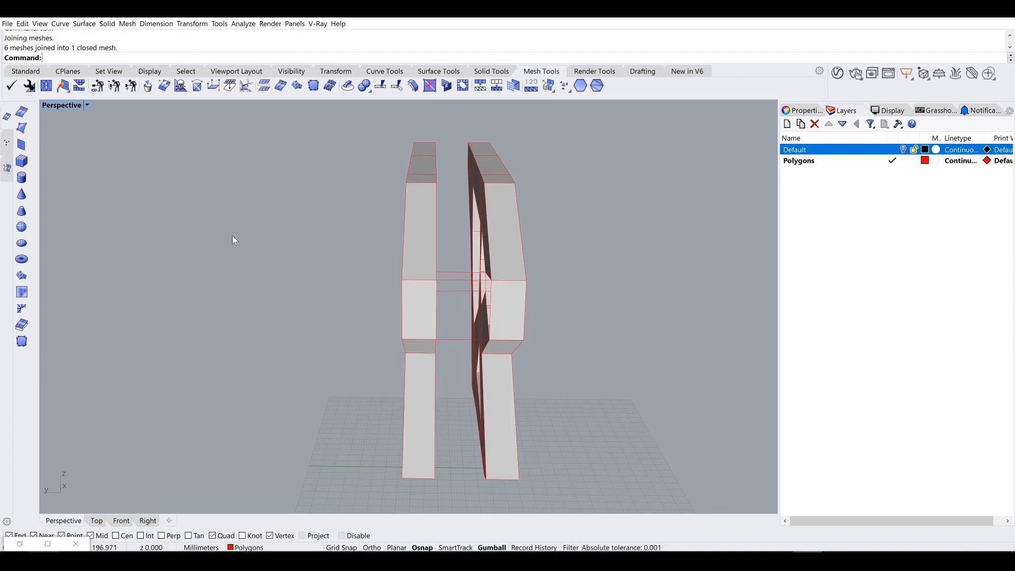
# Step: Unify the face normals of the joined mesh with UnifyMeshNormals
pyautogui.moveTo(233, 236); pyautogui.dragTo(202, 231, button='right')
pyautogui.scroll(5, 322, 246)
pyautogui.click(326, 243)
pyautogui.write('UnifyMeshNormals')
pyautogui.press('Return')
pyautogui.click(233, 227)
# Step: Reference the joined mesh in the Grasshopper Mesh parameter in place of the separate meshes
pyautogui.hotkey('ctrl', 'a')
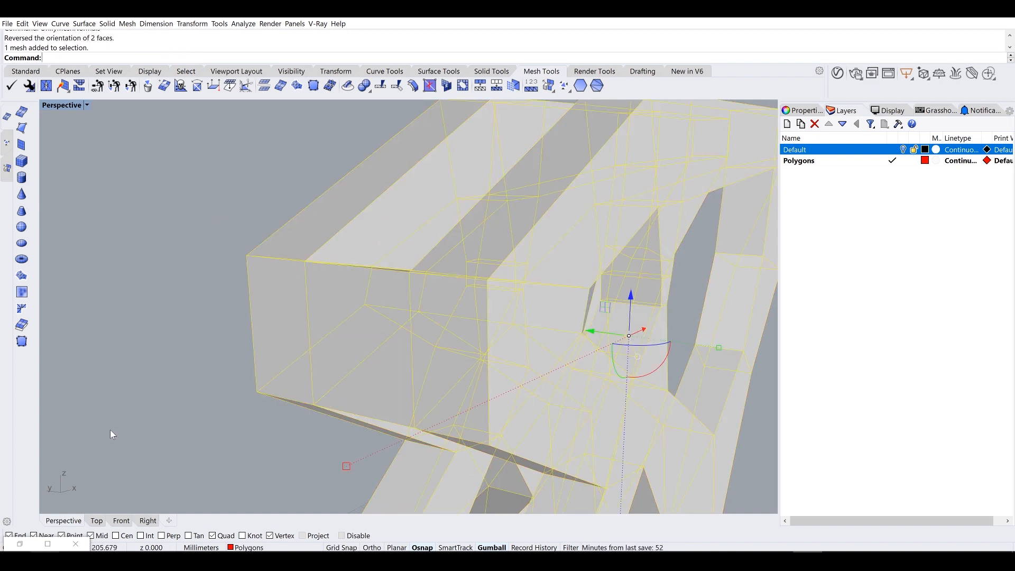
pyautogui.click(19, 544)
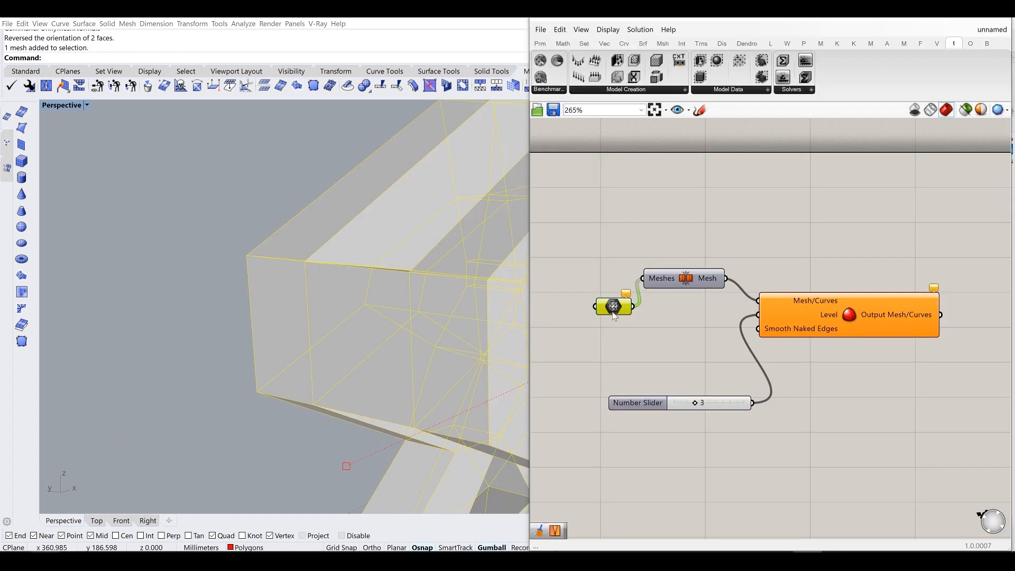
pyautogui.rightClick(614, 316)
pyautogui.click(642, 446)
pyautogui.click(260, 211)
# Step: Hide the joined base mesh to examine the smoothed bridge between the sides, and show the base mesh again
pyautogui.click(359, 202)
pyautogui.write('hide')
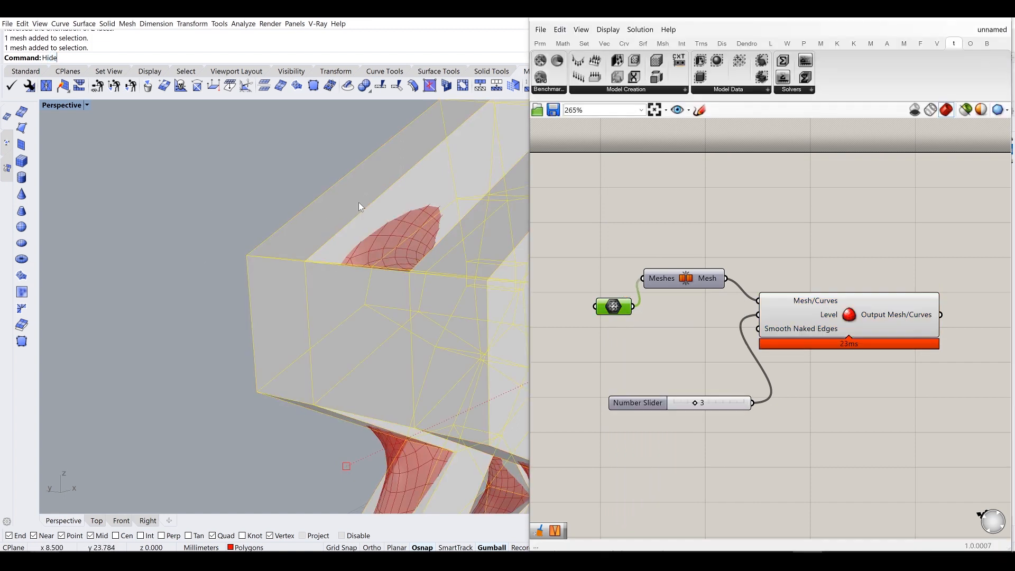
pyautogui.press('Return')
pyautogui.moveTo(359, 202); pyautogui.dragTo(300, 280, button='right')
pyautogui.scroll(4, 291, 238)
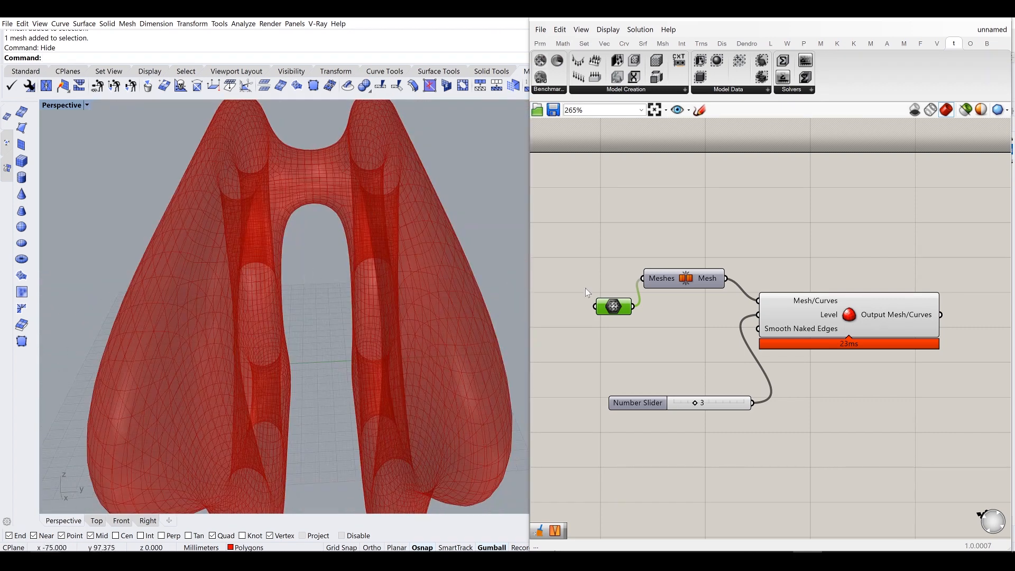
pyautogui.write('Show')
pyautogui.press('Return')
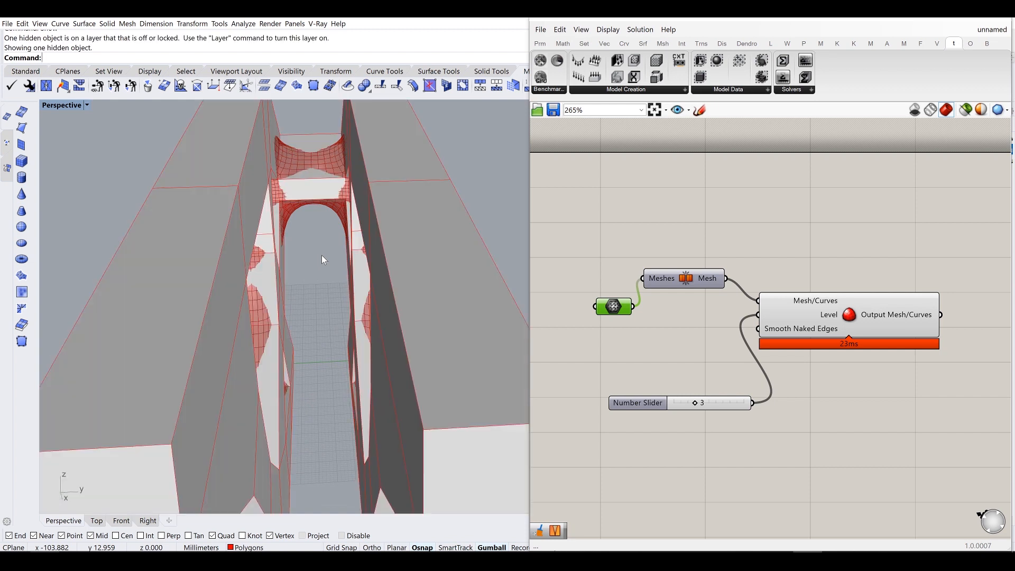
pyautogui.moveTo(321, 255); pyautogui.dragTo(298, 259, button='right')
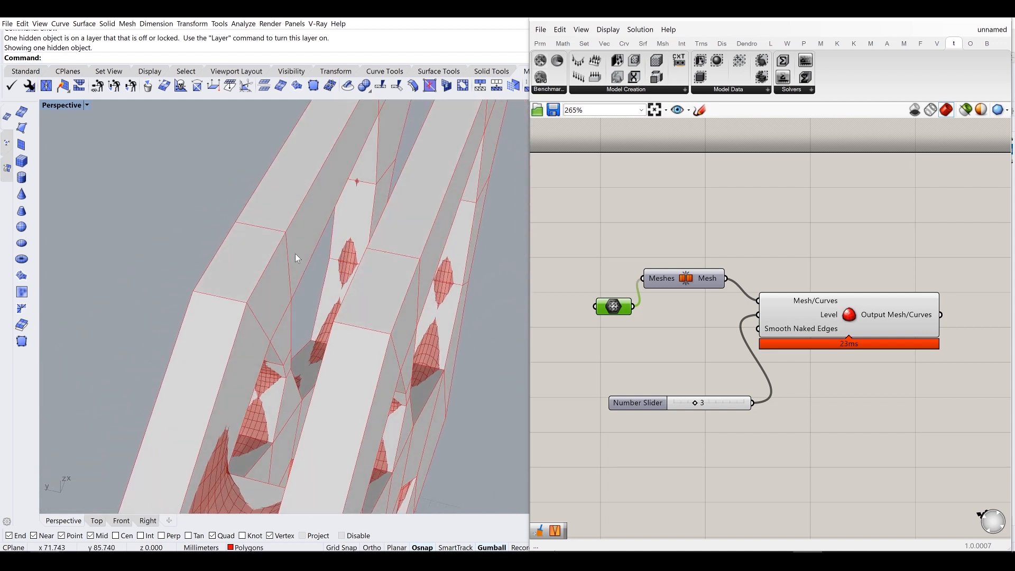
# Step: Delete the six facing inner side faces along the upper beams of both frames with DeleteMeshFaces
pyautogui.press('Return')
pyautogui.click(272, 281)
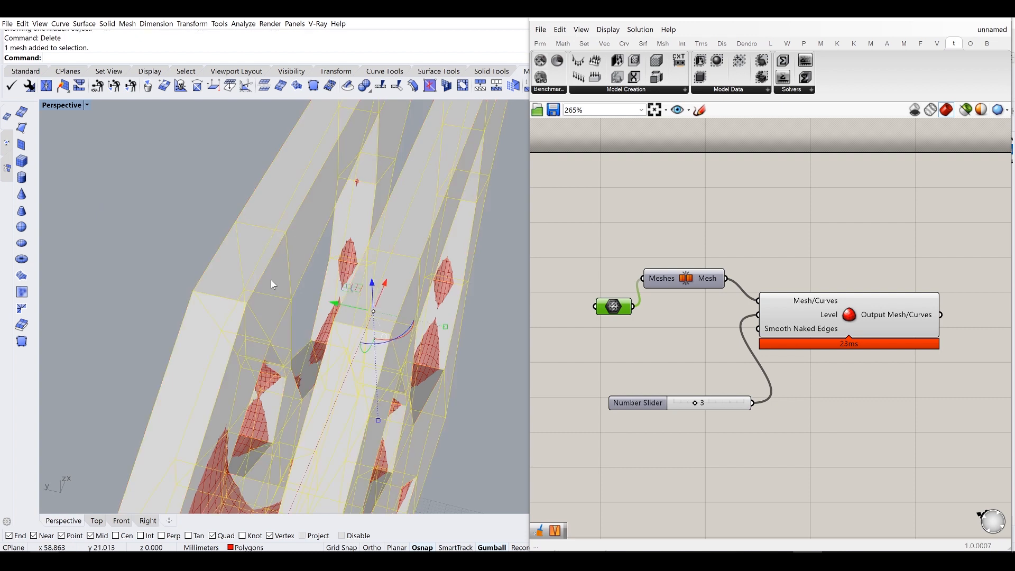
pyautogui.press('Delete')
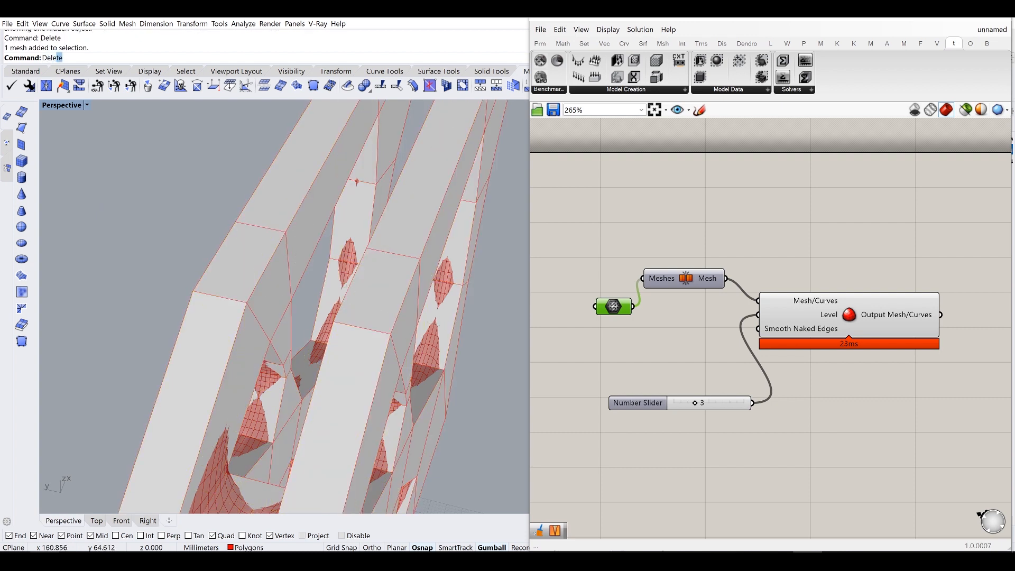
pyautogui.press('Return')
pyautogui.click(274, 279)
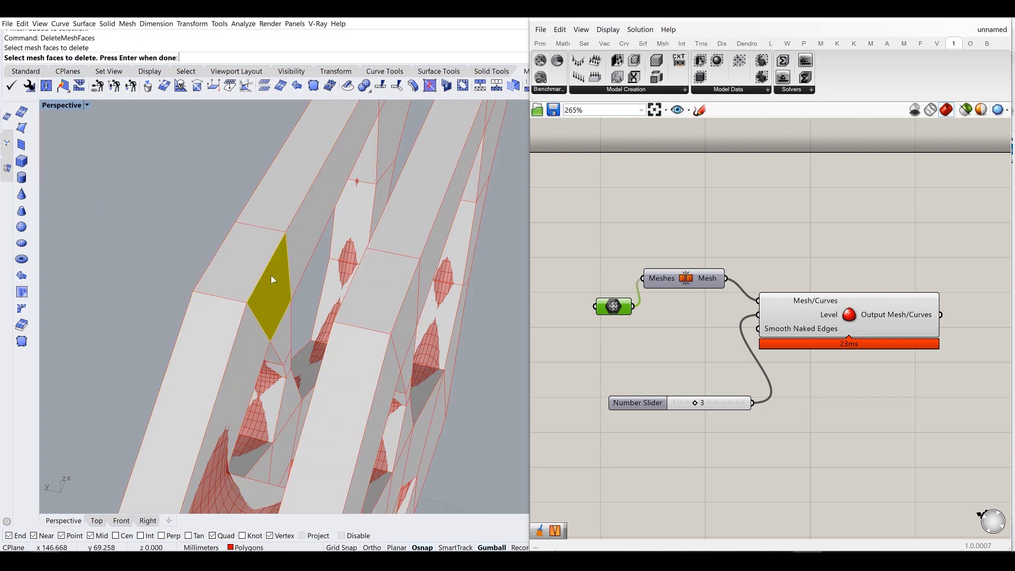
pyautogui.click(300, 261)
pyautogui.moveTo(298, 303); pyautogui.dragTo(404, 288, button='right')
pyautogui.click(407, 298)
pyautogui.click(354, 227)
pyautogui.moveTo(354, 227); pyautogui.dragTo(295, 252, button='right')
pyautogui.scroll(2, 278, 310)
pyautogui.moveTo(277, 309); pyautogui.dragTo(286, 303, button='right')
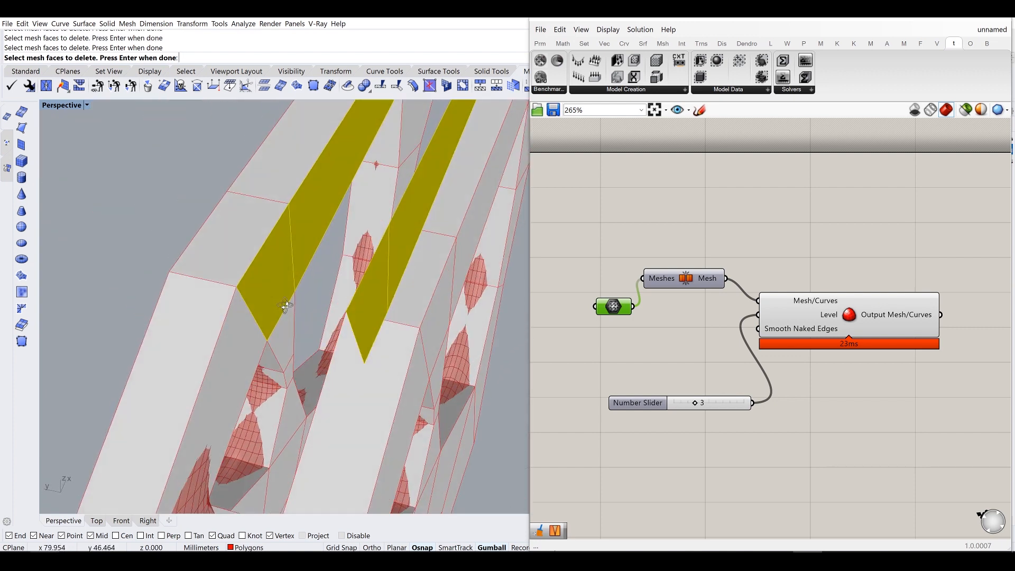
pyautogui.scroll(5, 280, 343)
pyautogui.moveTo(282, 359); pyautogui.dragTo(416, 196, button='right')
pyautogui.click(417, 195)
pyautogui.moveTo(385, 274); pyautogui.dragTo(251, 246, button='right')
pyautogui.keyDown('shift'); pyautogui.moveTo(329, 314); pyautogui.dragTo(168, 230, button='right'); pyautogui.keyUp('shift')
pyautogui.scroll(2, 247, 306)
pyautogui.click(246, 304)
pyautogui.press('Return')
# Step: Create a quad 3DFace bridging the sloped underside between the two frames at their front end
pyautogui.moveTo(247, 304); pyautogui.dragTo(3, 205, button='right')
pyautogui.moveTo(272, 226); pyautogui.dragTo(267, 284, button='right')
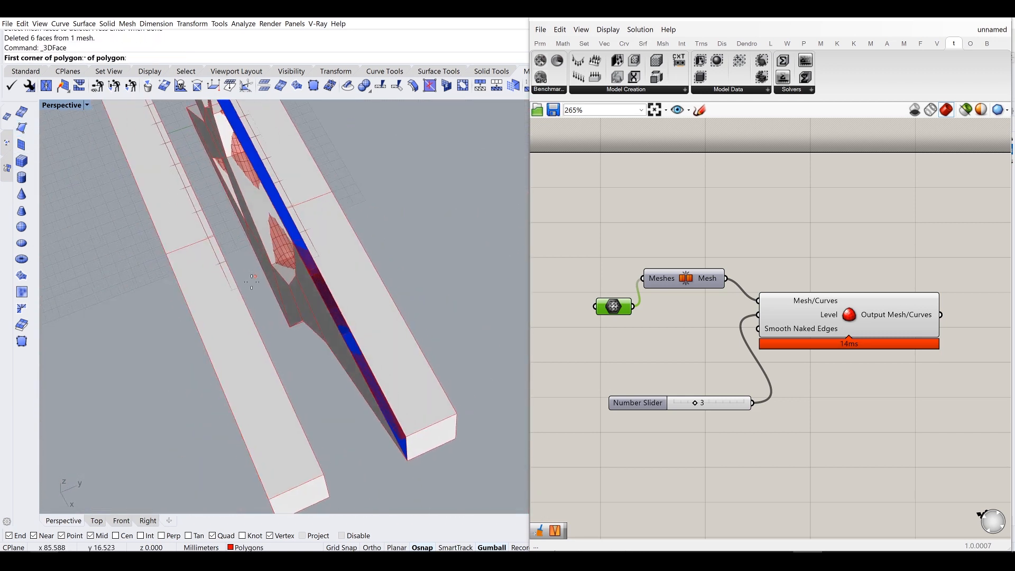
pyautogui.scroll(5, 267, 283)
pyautogui.moveTo(310, 238); pyautogui.dragTo(315, 290, button='right')
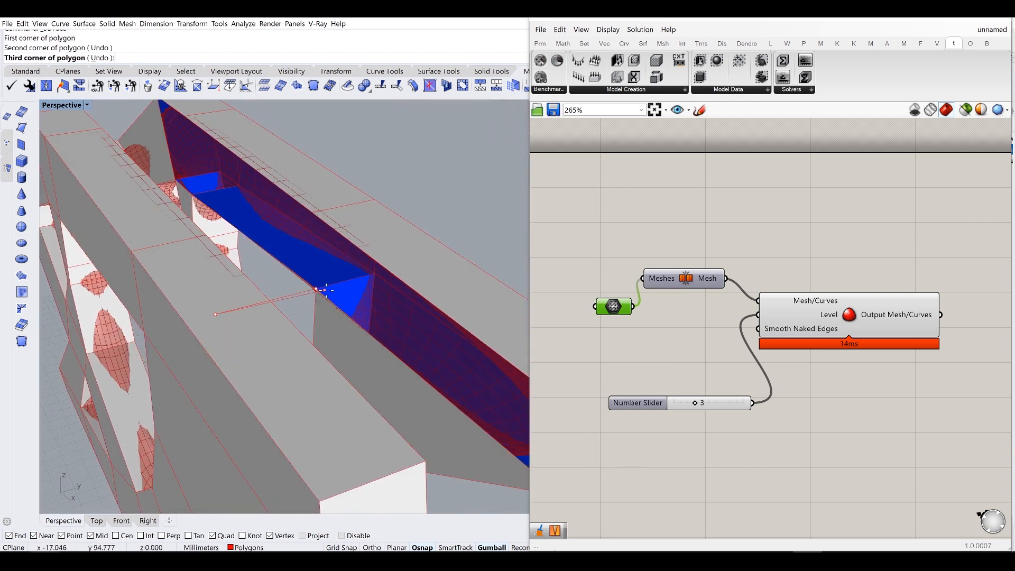
pyautogui.scroll(-5, 324, 290)
pyautogui.scroll(5, 374, 349)
pyautogui.click(385, 355)
pyautogui.scroll(-5, 385, 355)
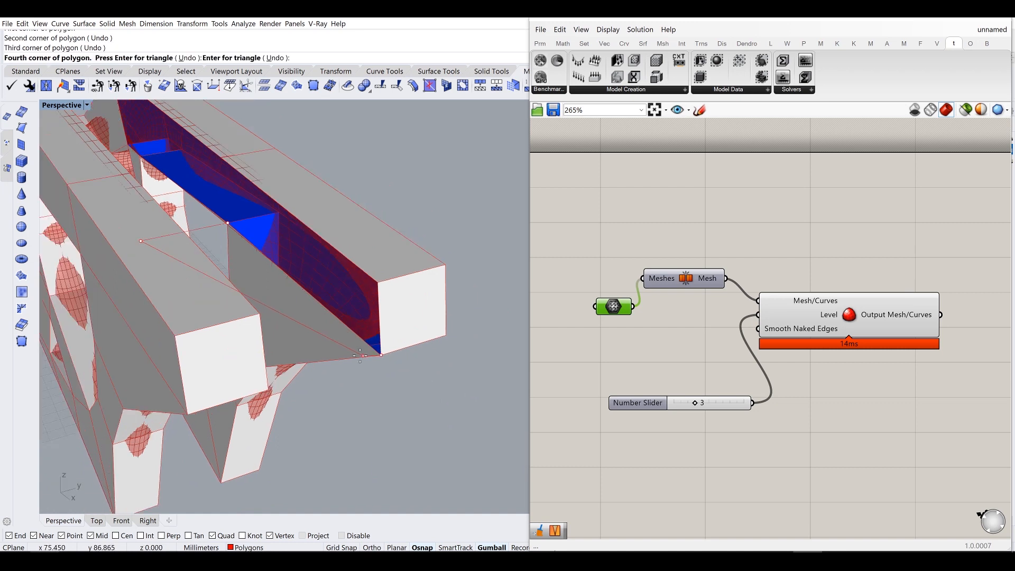
pyautogui.click(290, 382)
pyautogui.rightClick(290, 382)
# Step: Close the front end between the two frames with a quad 3DFace joining the end caps
pyautogui.rightClick(292, 389)
pyautogui.click(290, 381)
pyautogui.click(285, 324)
pyautogui.click(374, 302)
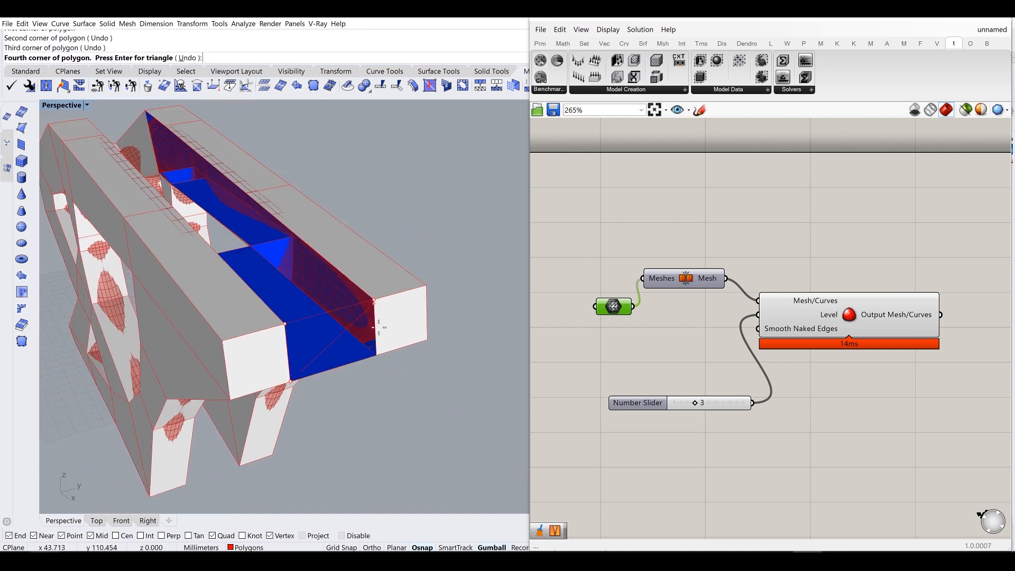
pyautogui.click(378, 357)
pyautogui.rightClick(379, 356)
# Step: Bridge the front section of the top between both frames with a quad 3DFace
pyautogui.moveTo(385, 259); pyautogui.dragTo(313, 334, button='right')
pyautogui.rightClick(267, 378)
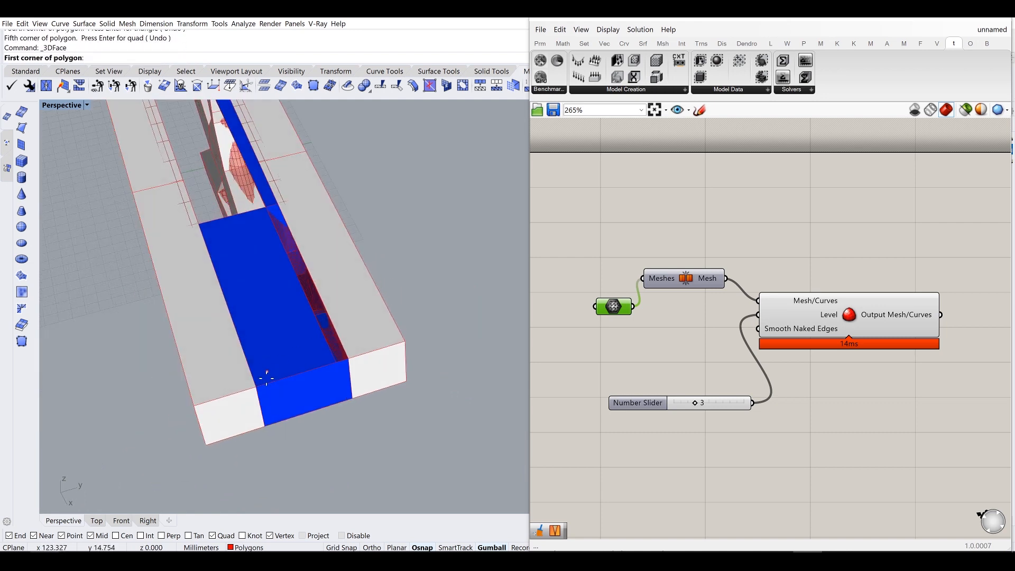
pyautogui.click(255, 388)
pyautogui.scroll(5, 248, 290)
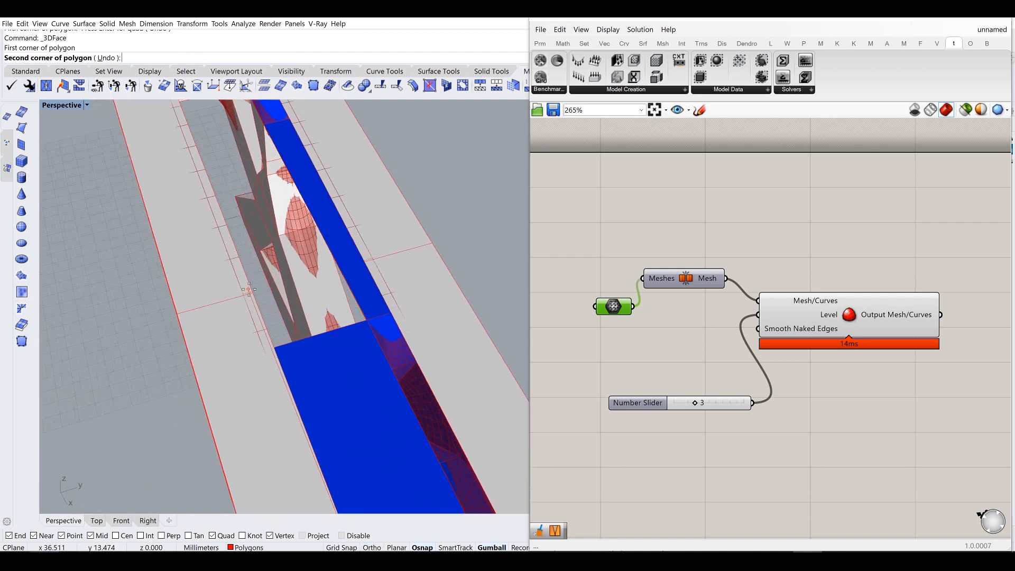
pyautogui.click(253, 291)
pyautogui.click(364, 261)
pyautogui.scroll(-3, 363, 261)
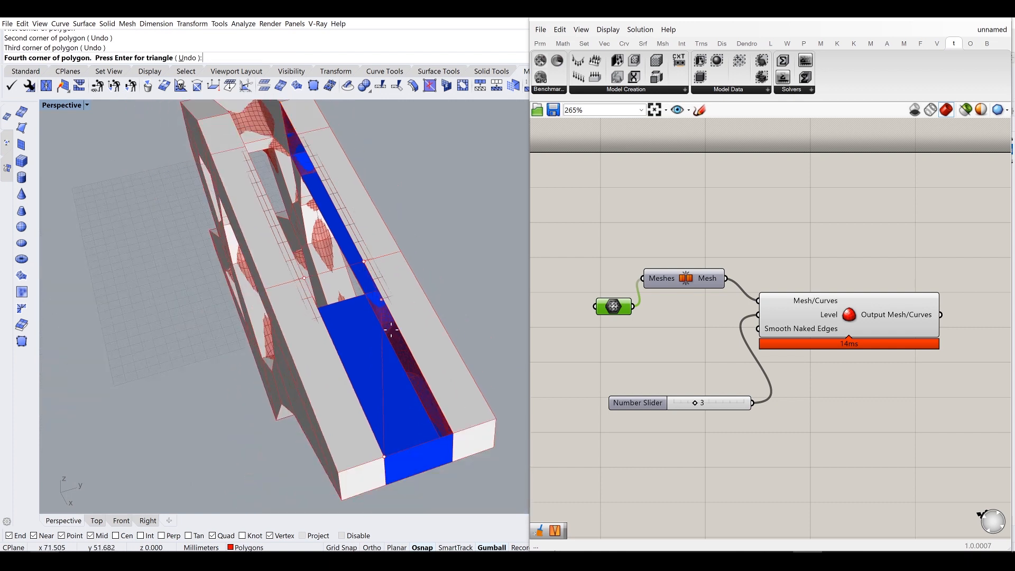
pyautogui.click(453, 431)
pyautogui.press('Return')
# Step: Bridge the long middle section of the top between both frames with a quad 3DFace
pyautogui.moveTo(289, 338); pyautogui.dragTo(201, 365, button='right')
pyautogui.press('Return')
pyautogui.click(241, 379)
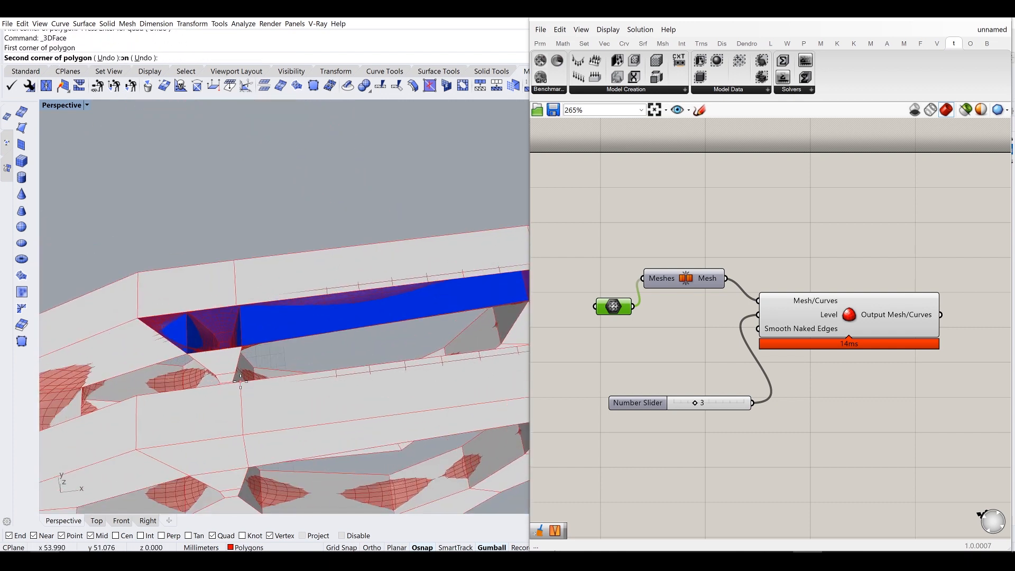
pyautogui.click(237, 310)
pyautogui.scroll(-2, 238, 310)
pyautogui.keyDown('shift'); pyautogui.moveTo(244, 311); pyautogui.dragTo(305, 261, button='right'); pyautogui.keyUp('shift')
pyautogui.click(404, 287)
pyautogui.click(410, 347)
pyautogui.press('Return')
# Step: Bridge the short rear section of the top between both frames with a quad 3DFace
pyautogui.press('Return')
pyautogui.click(174, 331)
pyautogui.click(178, 270)
pyautogui.click(255, 262)
pyautogui.click(260, 319)
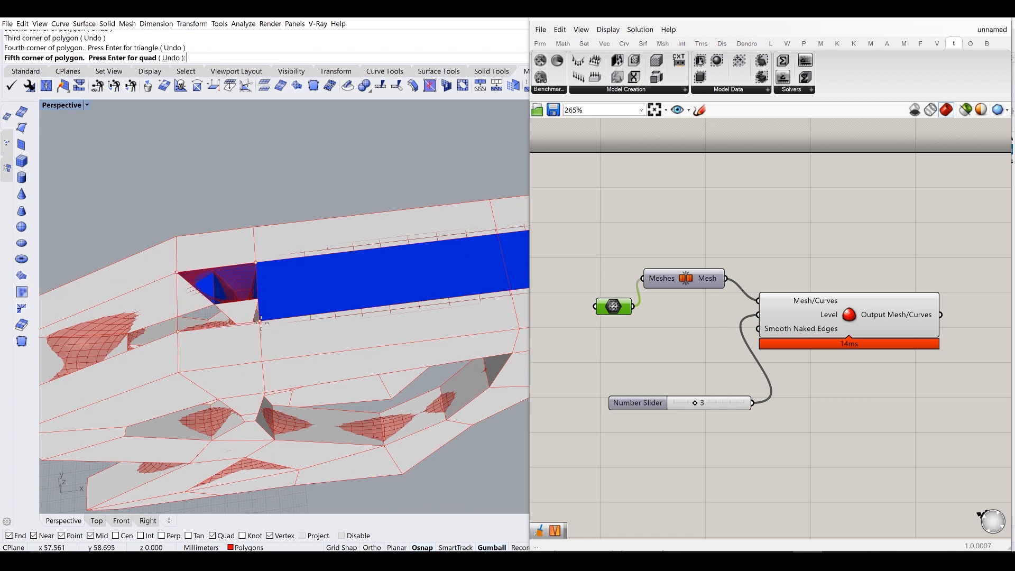
pyautogui.press('Return')
# Step: Create a quad 3DFace closing the sloped rear side between the frames, directly below the top bridge
pyautogui.scroll(3, 164, 279)
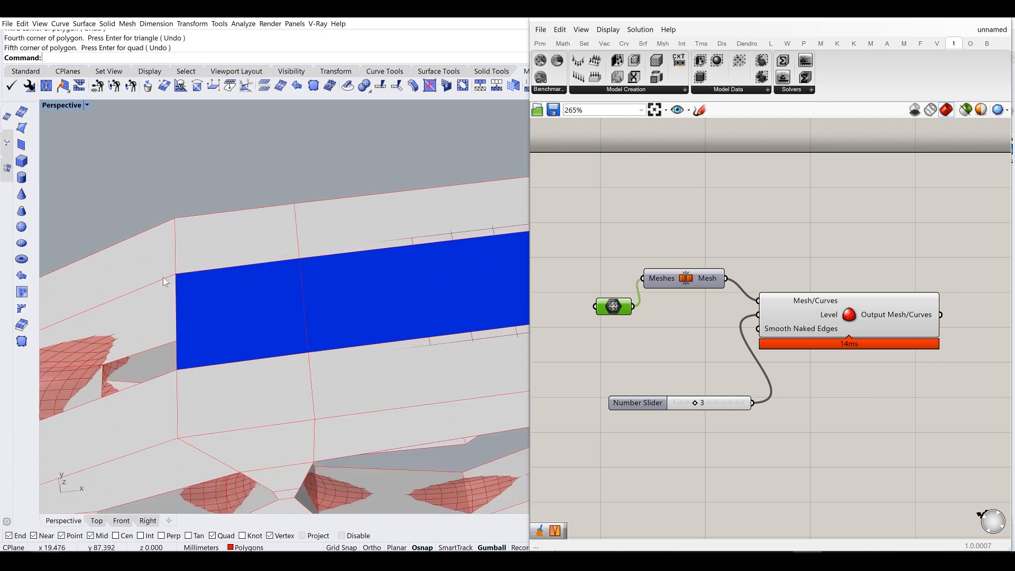
pyautogui.keyDown('shift'); pyautogui.moveTo(192, 367); pyautogui.dragTo(313, 292, button='right'); pyautogui.keyUp('shift')
pyautogui.scroll(-2, 196, 328)
pyautogui.scroll(5, 119, 341)
pyautogui.rightClick(92, 369)
pyautogui.click(85, 381)
pyautogui.scroll(-4, 91, 275)
pyautogui.moveTo(91, 275); pyautogui.dragTo(185, 258, button='right')
pyautogui.press('Escape')
pyautogui.scroll(3, 286, 309)
pyautogui.click(271, 226)
pyautogui.click(360, 231)
pyautogui.moveTo(323, 232); pyautogui.dragTo(373, 243, button='right')
pyautogui.scroll(4, 415, 320)
pyautogui.click(426, 322)
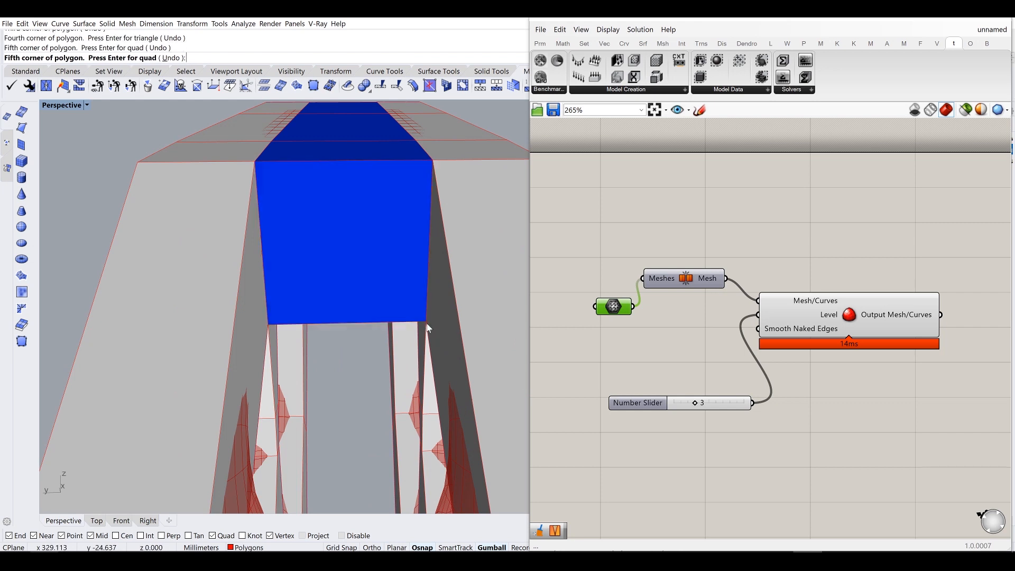
pyautogui.press('Return')
# Step: Span the remaining underside opening between the frames with a single quad 3DFace
pyautogui.scroll(3, 415, 306)
pyautogui.moveTo(414, 306); pyautogui.dragTo(434, 259, button='right')
pyautogui.click(386, 410)
pyautogui.click(226, 302)
pyautogui.click(436, 257)
pyautogui.moveTo(395, 302); pyautogui.dragTo(432, 453, button='right')
pyautogui.scroll(3, 271, 361)
pyautogui.click(315, 344)
pyautogui.press('Return')
# Step: Join the frame mesh with the seven new bridge faces and unify the face normals with UnifyMeshNormals
pyautogui.scroll(-5, 282, 316)
pyautogui.moveTo(109, 246); pyautogui.dragTo(110, 247)
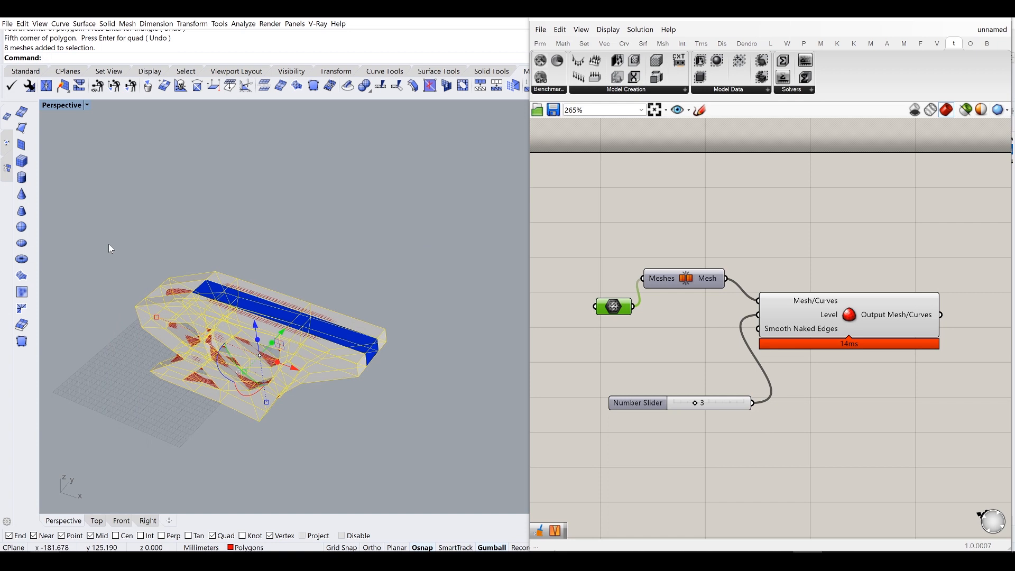
pyautogui.write('Join')
pyautogui.press('Return')
pyautogui.click(236, 297)
pyautogui.write('UnifyMeshNormals')
pyautogui.press('Return')
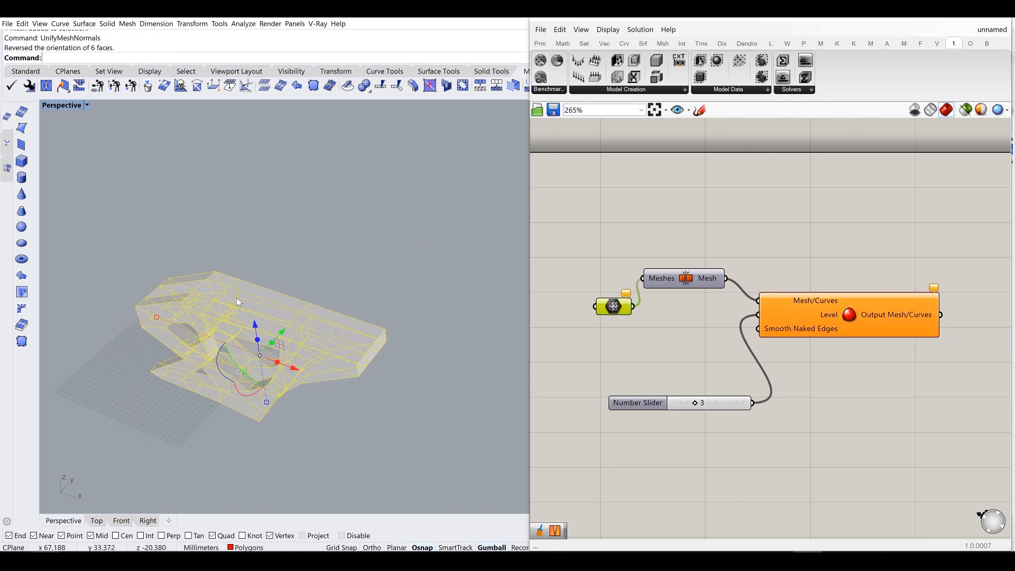
# Step: Inspect the seam along the underside bridge and reference the joined mesh in the Grasshopper Mesh parameter
pyautogui.click(275, 227)
pyautogui.moveTo(212, 317); pyautogui.dragTo(309, 296, button='right')
pyautogui.scroll(8, 262, 204)
pyautogui.moveTo(356, 317); pyautogui.dragTo(167, 353, button='right')
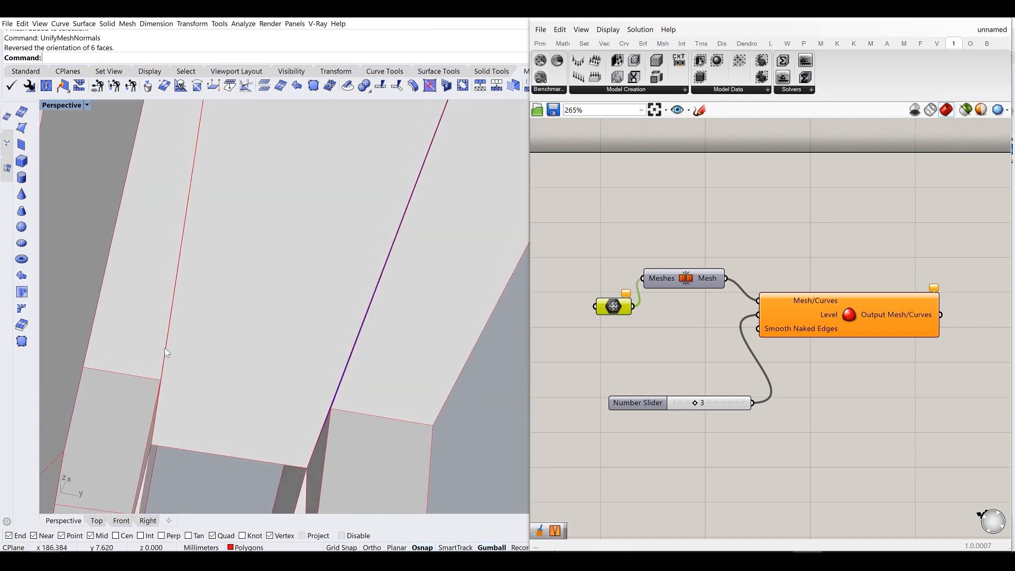
pyautogui.moveTo(295, 398); pyautogui.dragTo(329, 320, button='right')
pyautogui.click(363, 315)
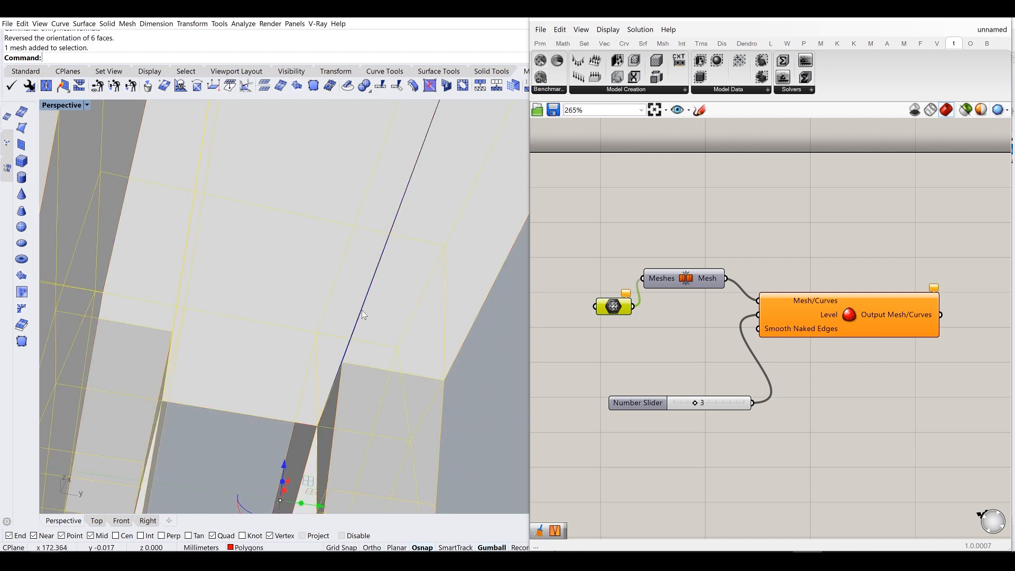
pyautogui.rightClick(620, 310)
pyautogui.click(661, 443)
# Step: Hide the base mesh to examine the smoothed underside along the seam, and undo the hide
pyautogui.click(313, 287)
pyautogui.write('Hide')
pyautogui.press('Return')
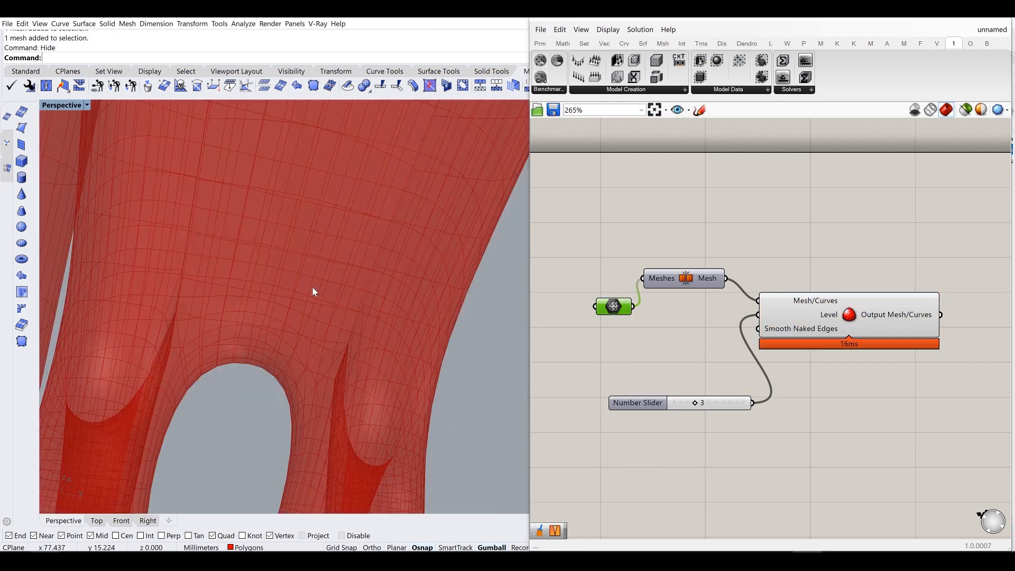
pyautogui.moveTo(322, 288); pyautogui.dragTo(347, 306, button='right')
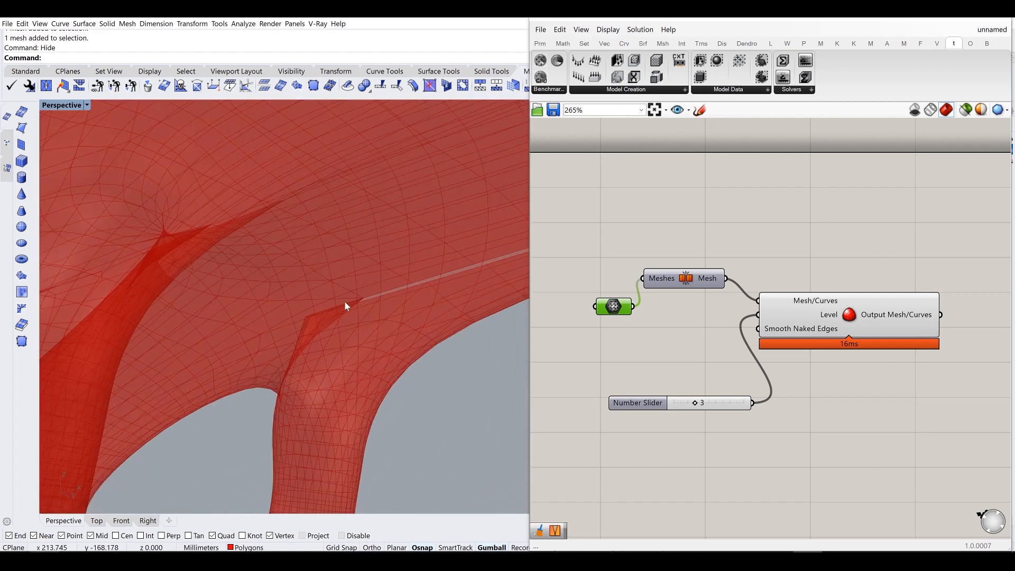
pyautogui.hotkey('ctrl', 'z')
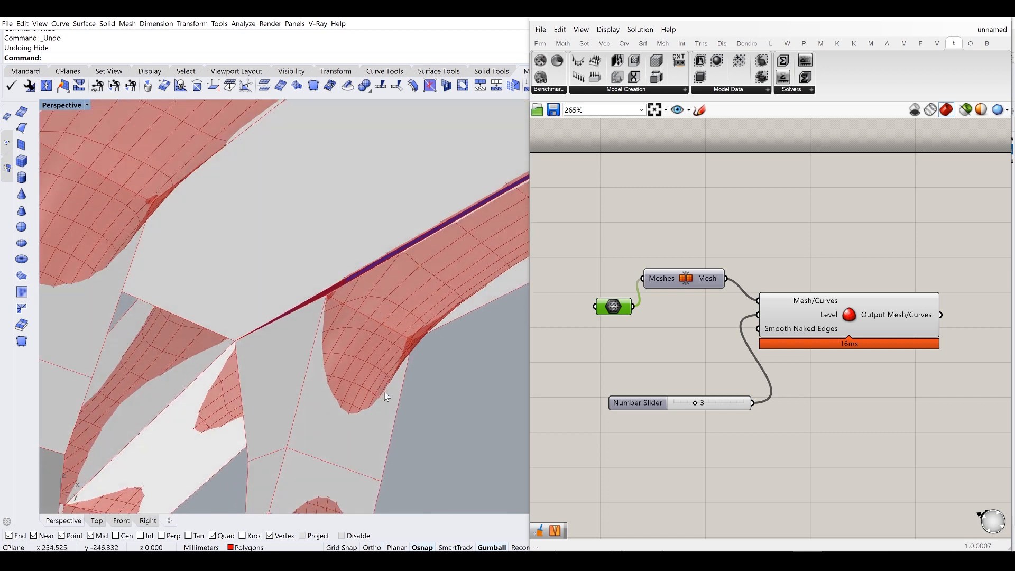
# Step: Delete the long underside face between the frames that skips the side vertices, using DeleteMeshFaces
pyautogui.write('let')
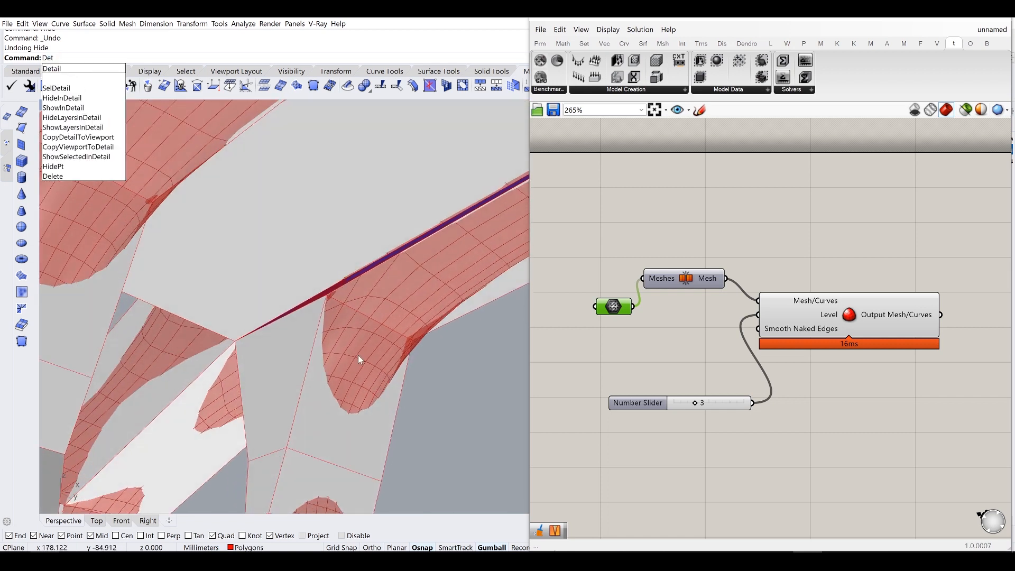
pyautogui.write('eMeshFaces')
pyautogui.press('Return')
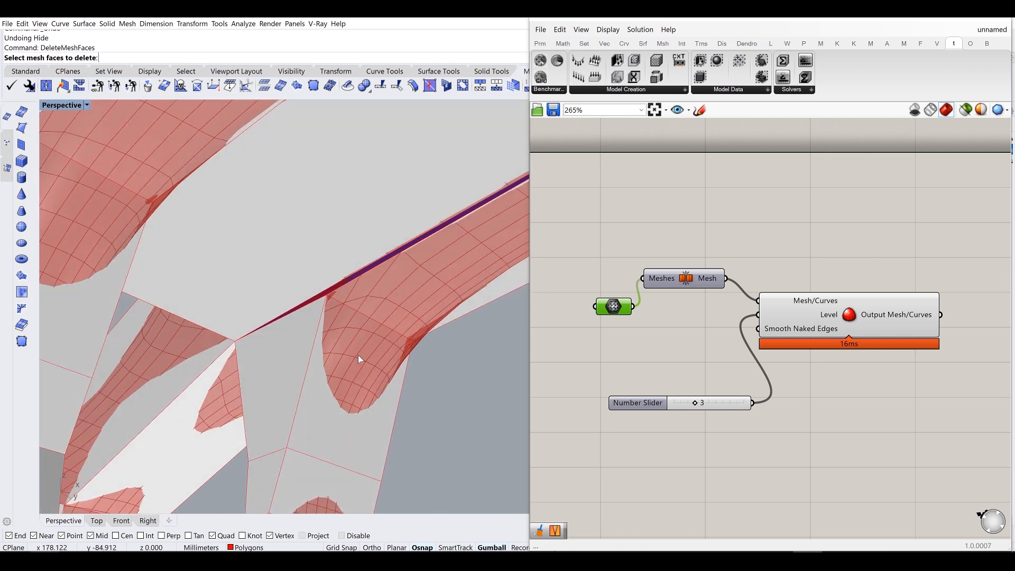
pyautogui.click(321, 249)
pyautogui.press('Return')
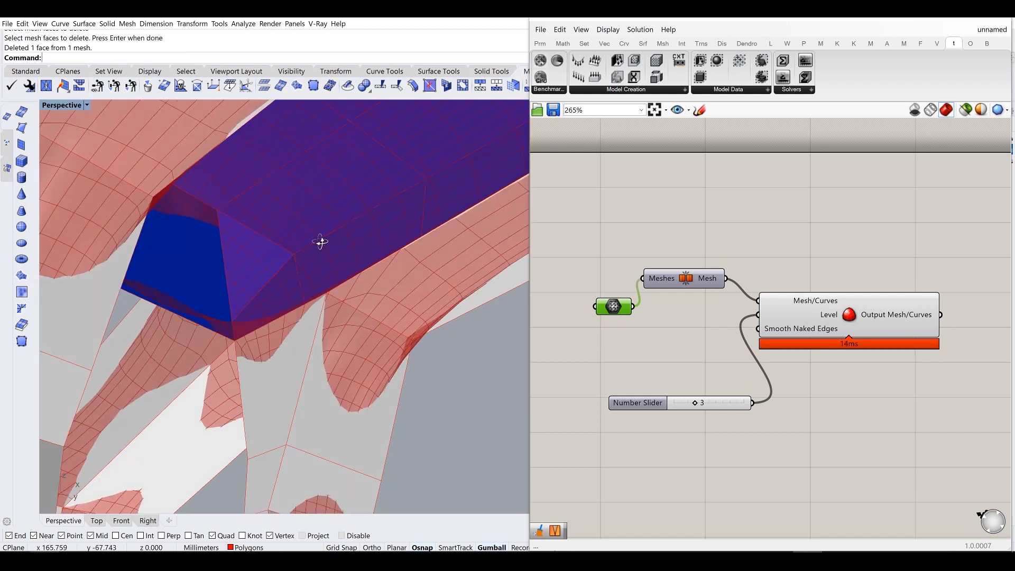
# Step: Create a short quad 3DFace from the rear edge of the underside opening to the neighbouring side vertices
pyautogui.moveTo(320, 243); pyautogui.dragTo(251, 267, button='right')
pyautogui.click(21, 128)
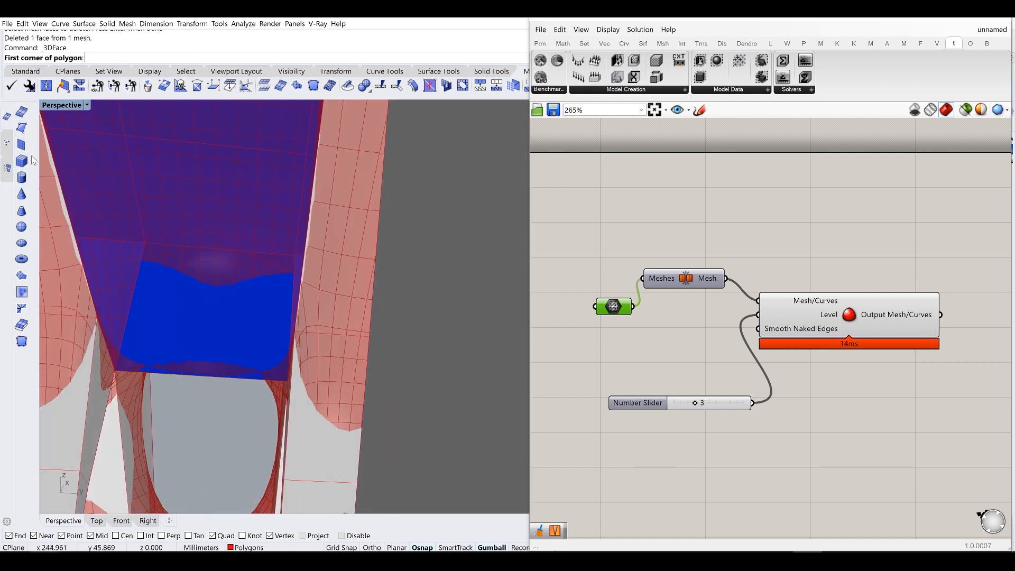
pyautogui.scroll(5, 113, 358)
pyautogui.click(104, 372)
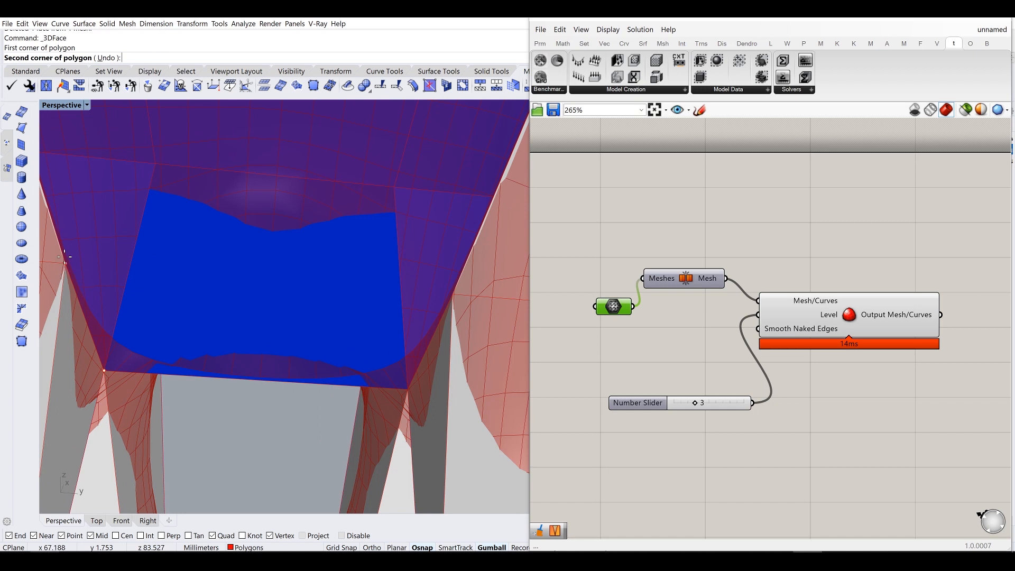
pyautogui.click(66, 263)
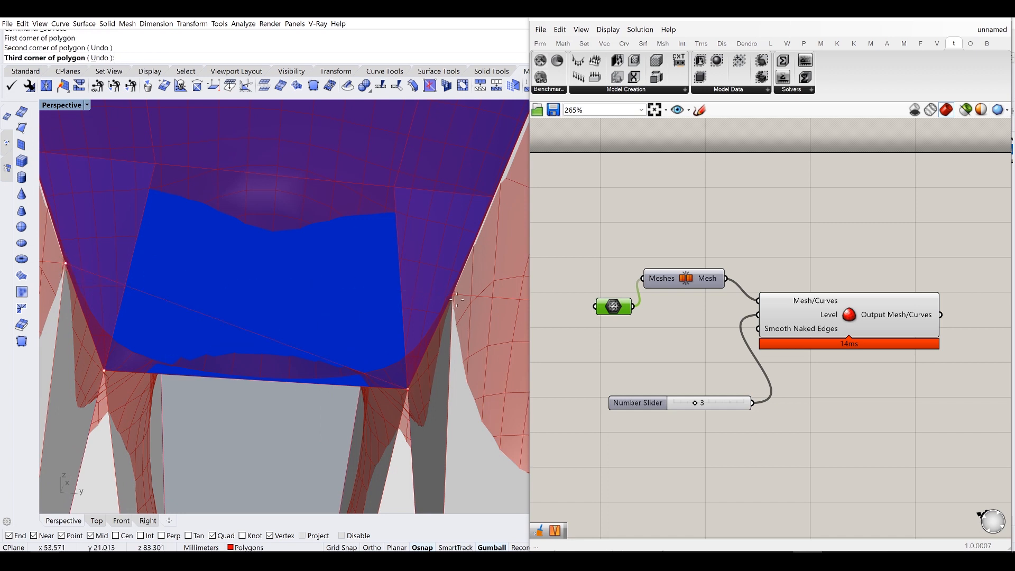
pyautogui.click(454, 297)
pyautogui.click(404, 382)
pyautogui.press('Return')
# Step: Fill the rest of the underside opening with a second quad 3DFace reaching the front underside bridge
pyautogui.moveTo(405, 385); pyautogui.dragTo(339, 407, button='right')
pyautogui.rightClick(246, 339)
pyautogui.click(245, 342)
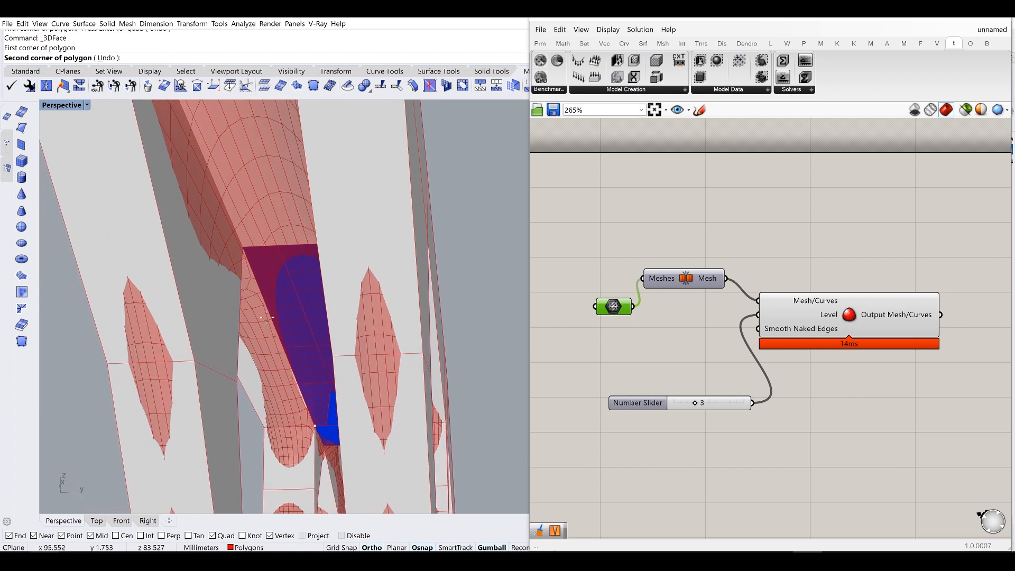
pyautogui.scroll(6, 247, 252)
pyautogui.click(258, 207)
pyautogui.scroll(-6, 260, 209)
pyautogui.moveTo(274, 218); pyautogui.dragTo(351, 213, button='right')
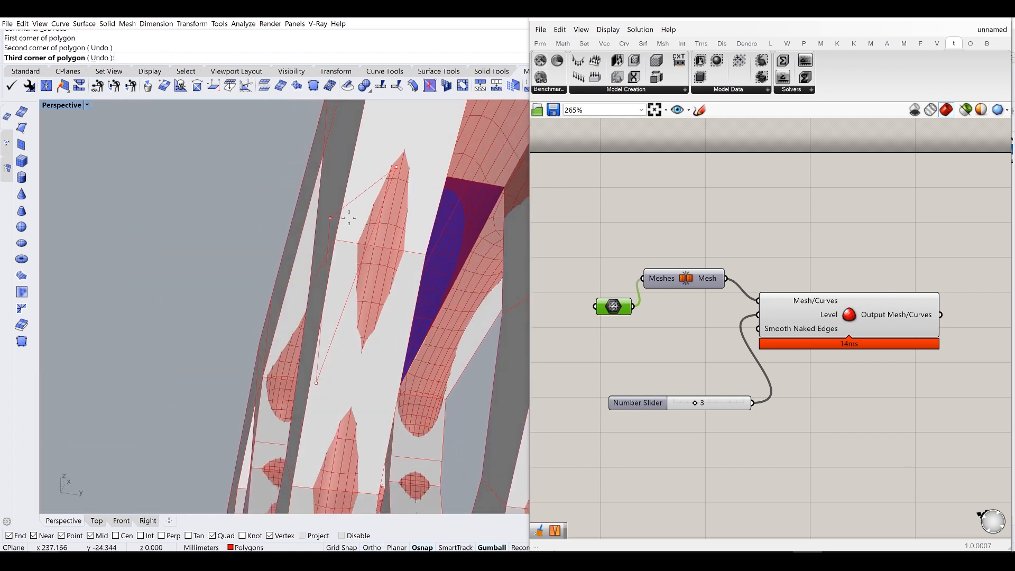
pyautogui.click(501, 188)
pyautogui.moveTo(505, 204); pyautogui.dragTo(470, 238, button='right')
pyautogui.scroll(5, 402, 397)
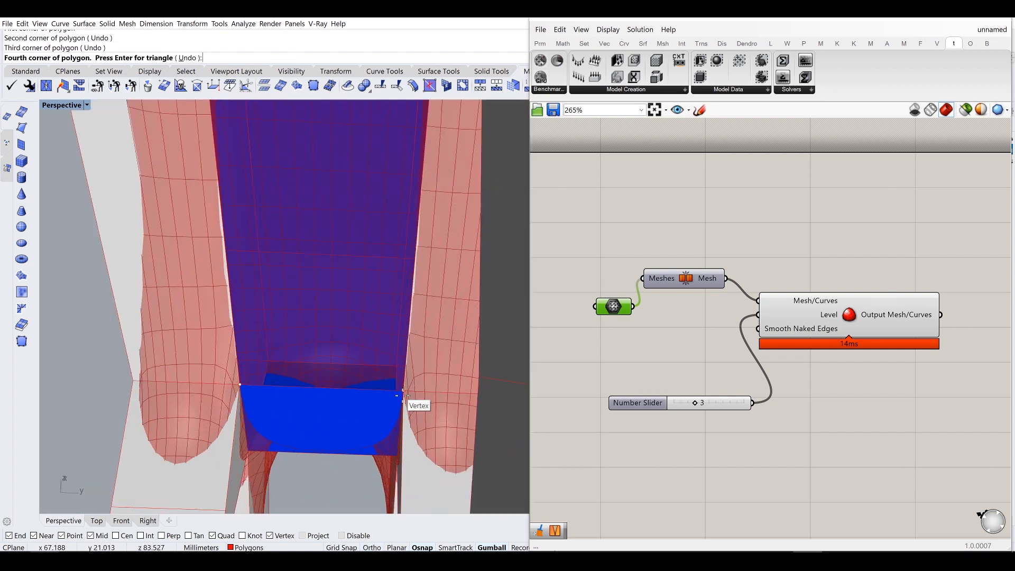
pyautogui.click(402, 394)
pyautogui.rightClick(402, 395)
# Step: Join the two new underside faces to the frame mesh and unify its normals with UnifyMeshNormals
pyautogui.scroll(-10, 402, 395)
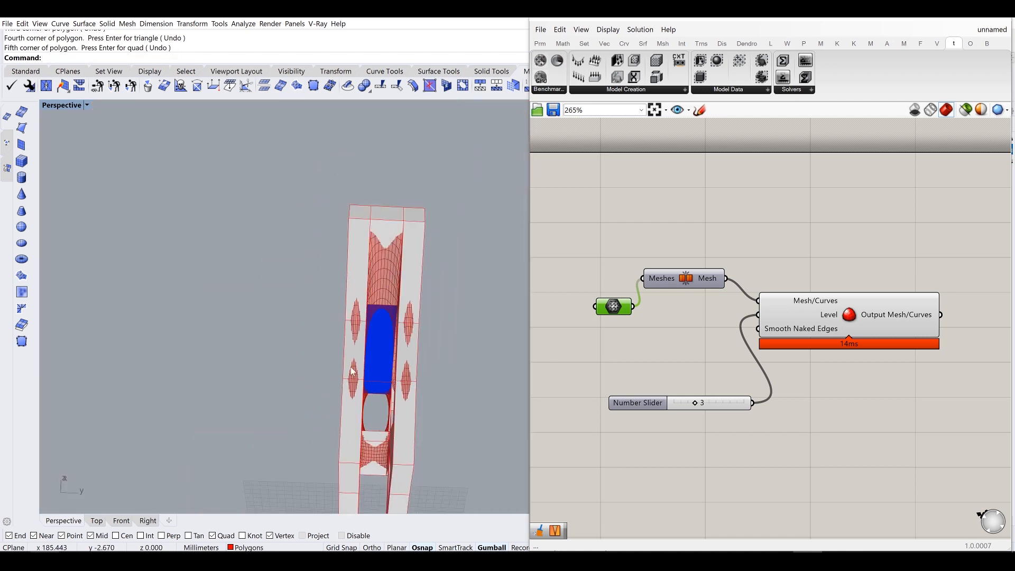
pyautogui.moveTo(435, 449); pyautogui.dragTo(251, 270)
pyautogui.write('Join')
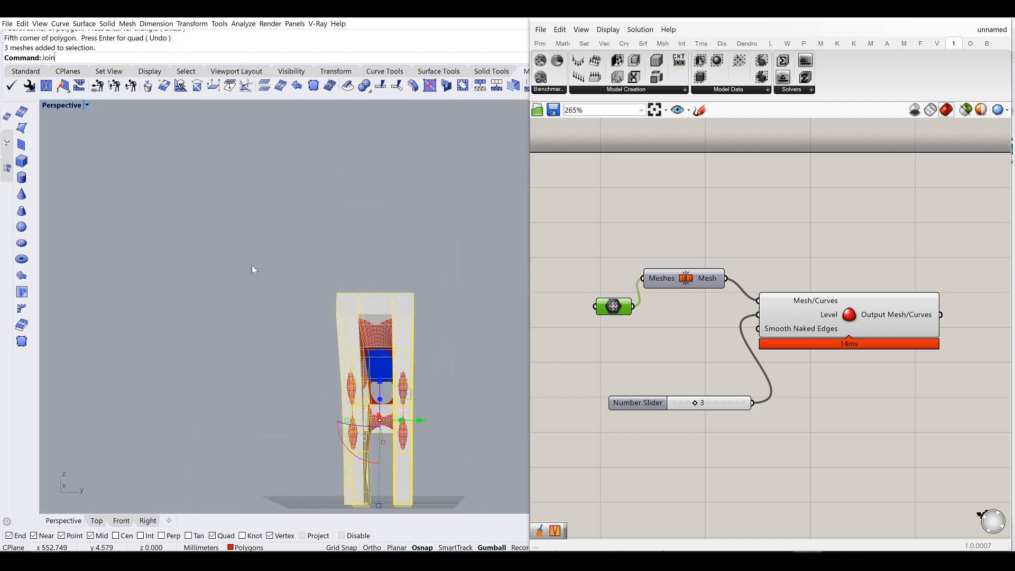
pyautogui.press('Return')
pyautogui.write('UnifyMeshNormals')
pyautogui.press('Return')
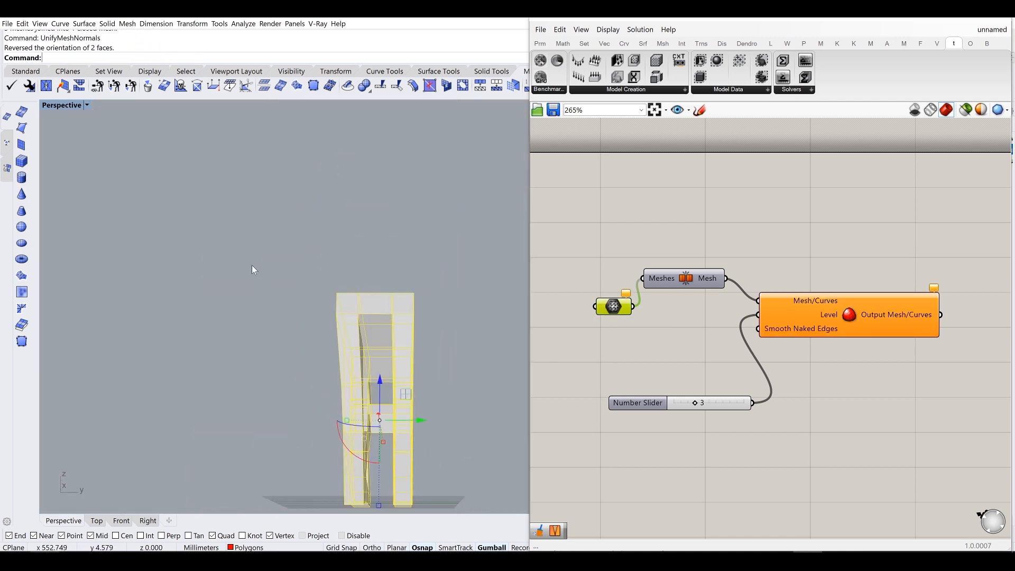
# Step: Reference the newly joined closed mesh in the Grasshopper Mesh parameter
pyautogui.rightClick(613, 308)
pyautogui.click(650, 444)
pyautogui.click(445, 270)
pyautogui.moveTo(438, 280); pyautogui.dragTo(365, 291, button='right')
# Step: Hide the base mesh and examine the smoothed subdivision result from several sides
pyautogui.click(373, 357)
pyautogui.write('Hide')
pyautogui.press('Return')
pyautogui.scroll(5, 398, 423)
pyautogui.scroll(4, 398, 423)
pyautogui.moveTo(318, 349); pyautogui.dragTo(394, 412, button='right')
pyautogui.scroll(-8, 191, 324)
pyautogui.moveTo(255, 365); pyautogui.dragTo(320, 374, button='right')
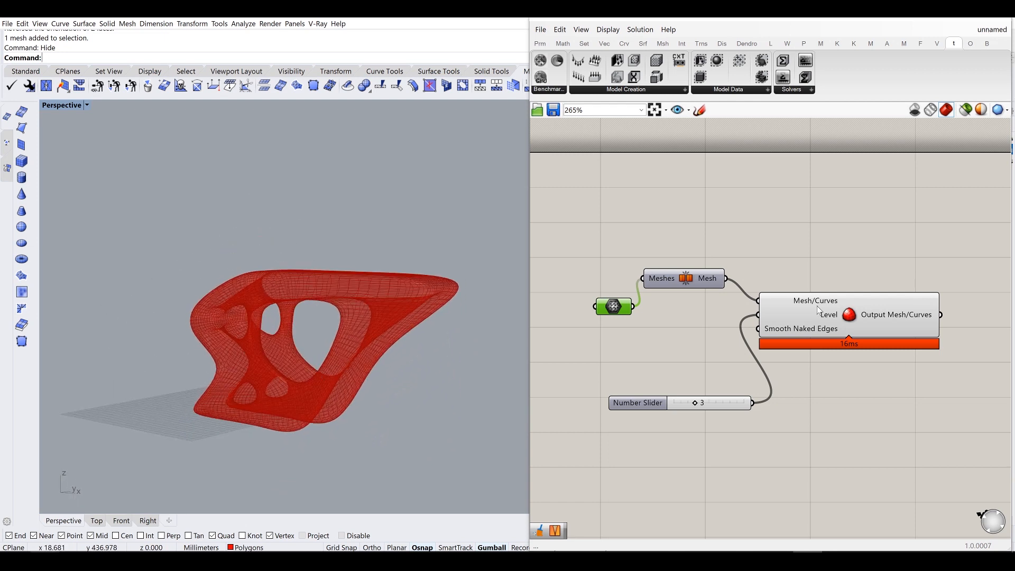
# Step: Bake the Grasshopper subdivision output onto the Polygons layer
pyautogui.rightClick(856, 315)
pyautogui.click(870, 370)
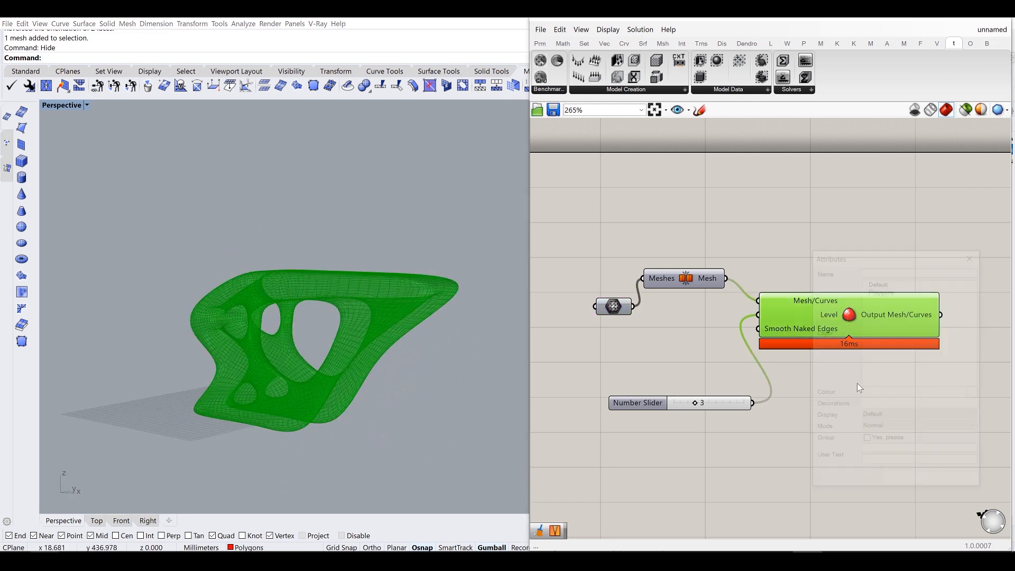
pyautogui.click(882, 290)
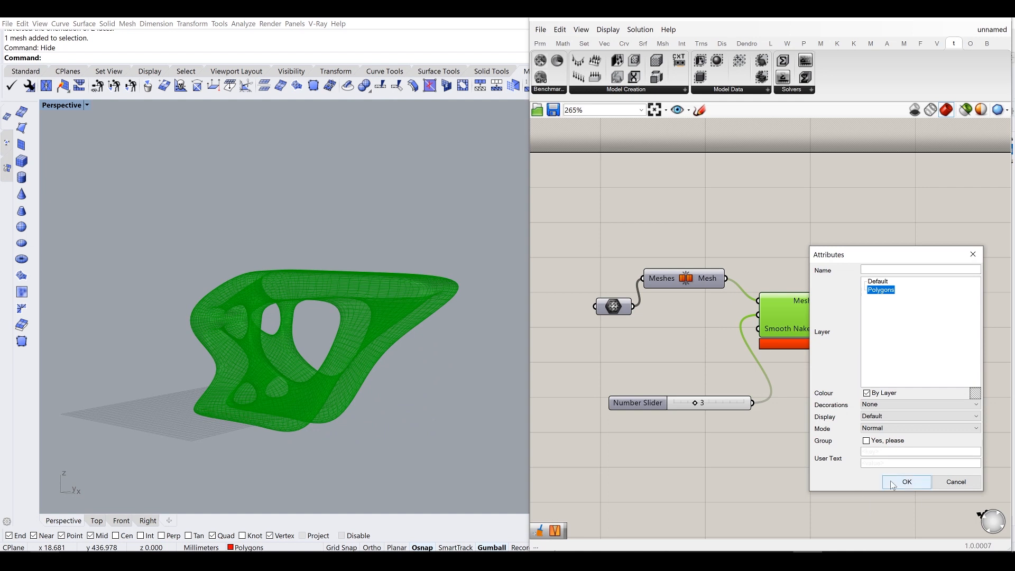
pyautogui.click(905, 481)
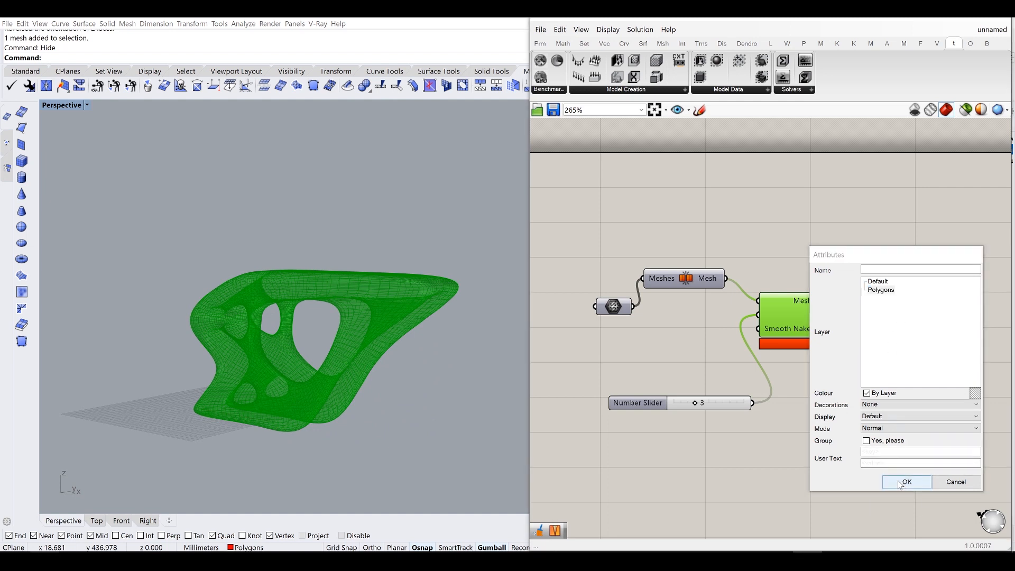
# Step: Move the baked smooth mesh sideways along the Y axis, clear of the Grasshopper preview
pyautogui.click(390, 322)
pyautogui.moveTo(423, 288); pyautogui.dragTo(347, 332, button='right')
pyautogui.moveTo(348, 332); pyautogui.dragTo(449, 315)
pyautogui.press('Escape')
pyautogui.scroll(4, 448, 315)
pyautogui.moveTo(449, 315); pyautogui.dragTo(372, 354, button='right')
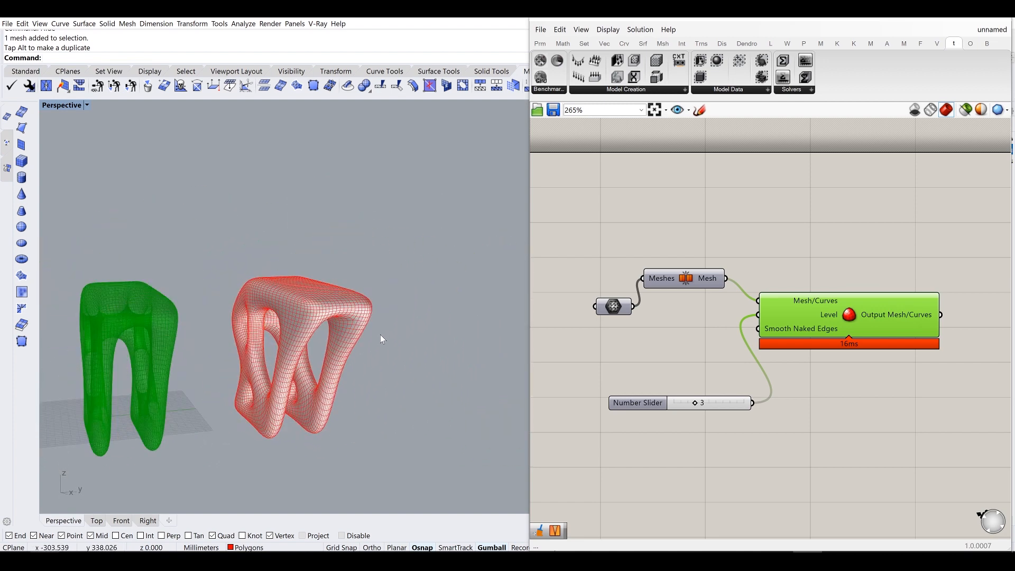
# Step: Close the Grasshopper definition without saving its changes and close the Grasshopper window
pyautogui.click(993, 45)
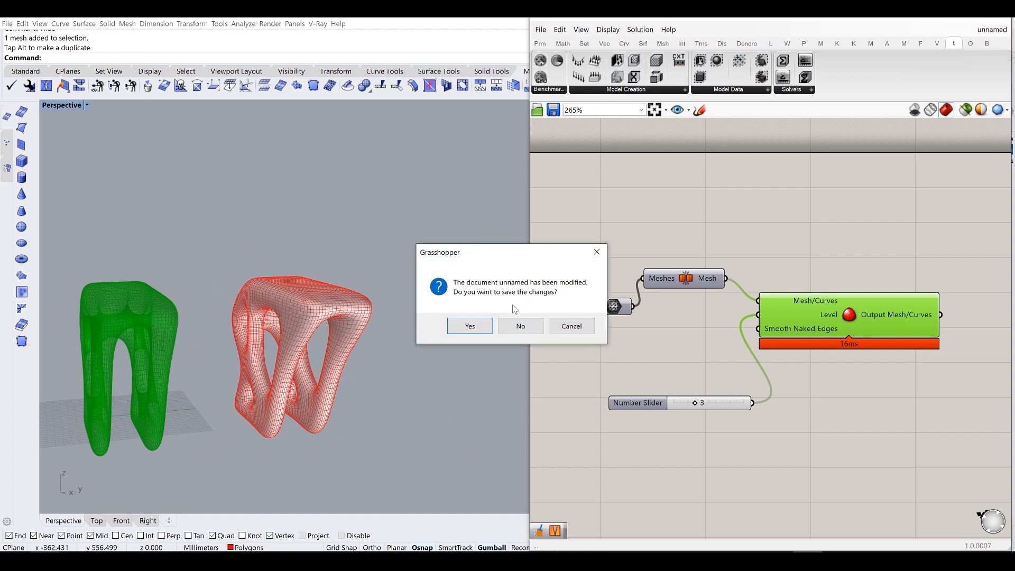
pyautogui.click(521, 325)
pyautogui.click(1009, 20)
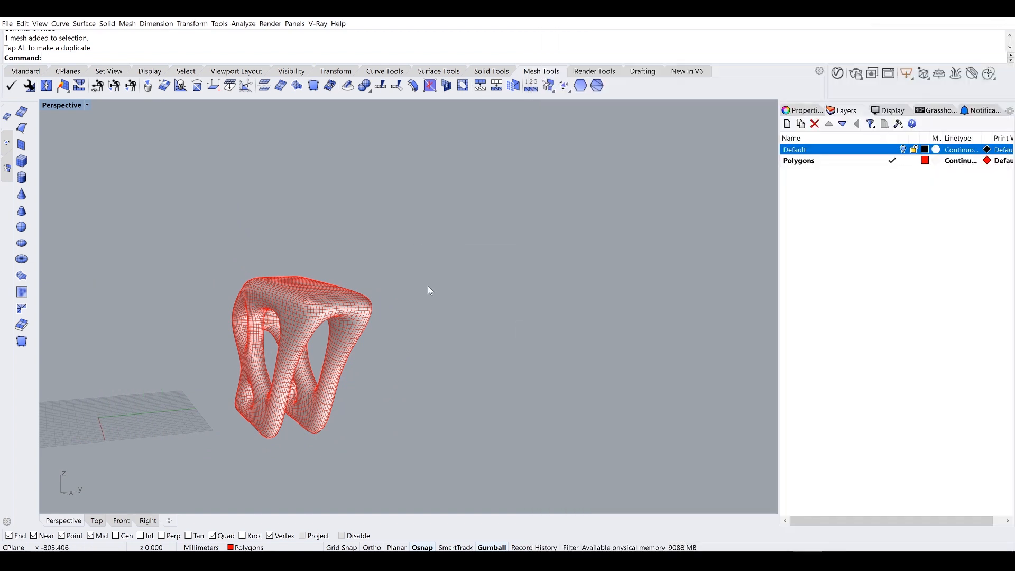
# Step: Show the hidden low-poly cage, turn on the Default layer, and show the hidden object on it
pyautogui.write('Show')
pyautogui.press('Return')
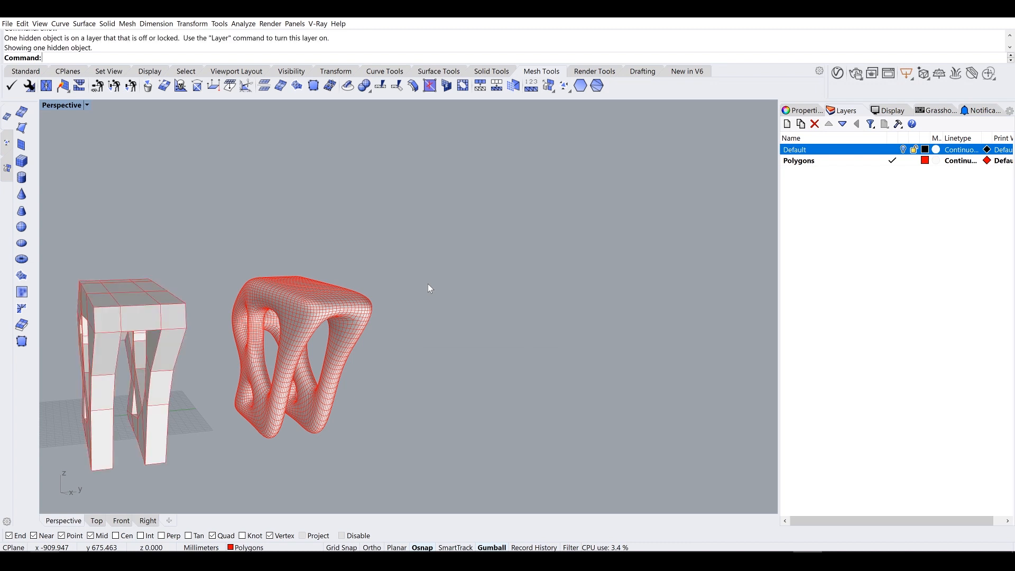
pyautogui.moveTo(460, 358); pyautogui.dragTo(693, 241, button='right')
pyautogui.click(903, 150)
pyautogui.moveTo(371, 236); pyautogui.dragTo(339, 225, button='right')
pyautogui.scroll(3, 339, 286)
pyautogui.moveTo(565, 192); pyautogui.dragTo(529, 247, button='right')
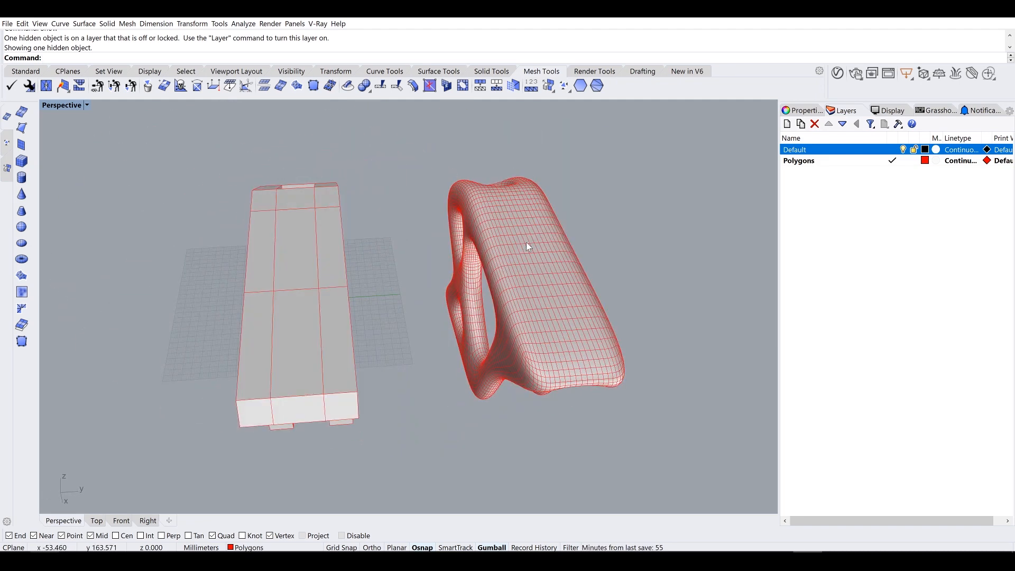
pyautogui.press('Return')
# Step: Convert the low-poly cage mesh to a SubD with ToSubD, without creases or corners and keeping the input
pyautogui.moveTo(670, 255); pyautogui.dragTo(503, 219, button='right')
pyautogui.click(470, 213)
pyautogui.click(344, 194)
pyautogui.moveTo(306, 288); pyautogui.dragTo(388, 308, button='right')
pyautogui.click(309, 191)
pyautogui.write('To')
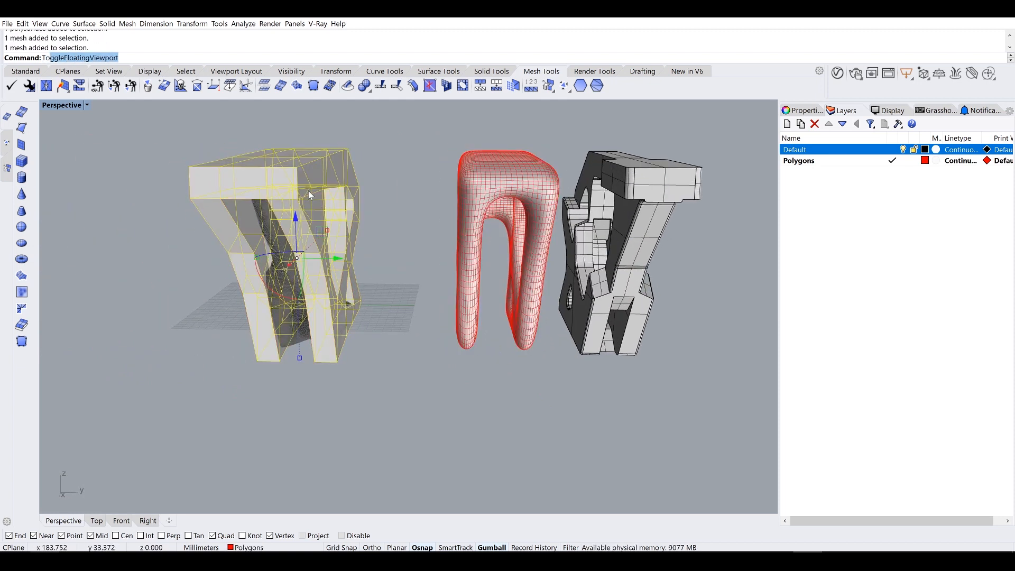
pyautogui.write('su')
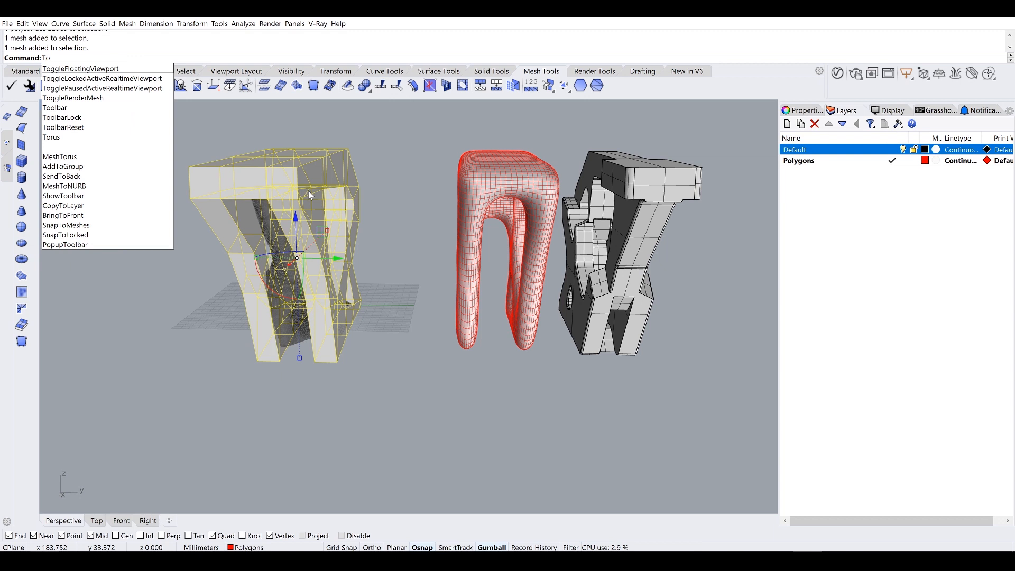
pyautogui.write('bd')
pyautogui.press('Return')
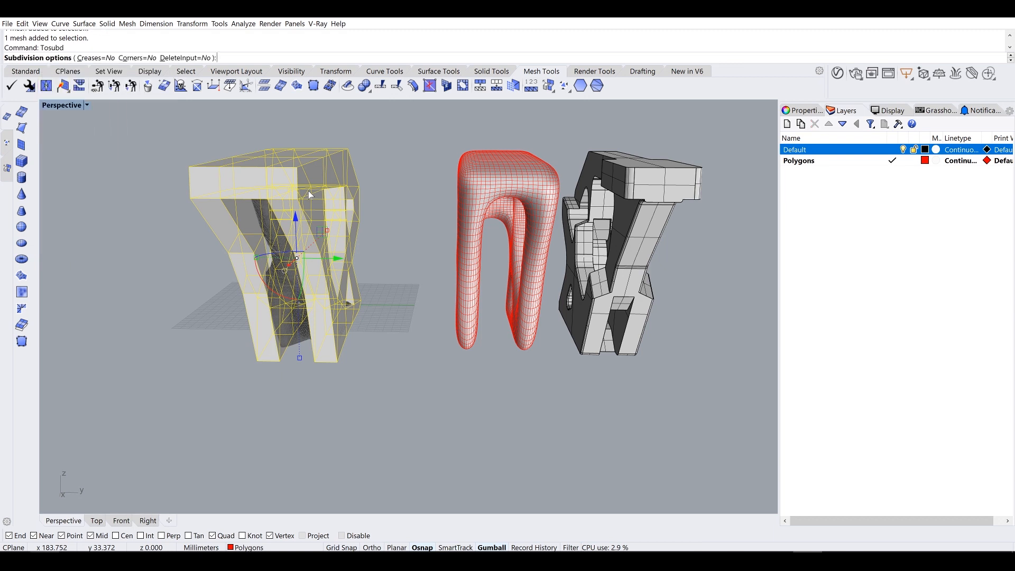
pyautogui.press('Return')
# Step: Move the new SubD out of the cage and shift all models along Y away from the locked reference mesh
pyautogui.scroll(3, 325, 292)
pyautogui.click(339, 306)
pyautogui.scroll(-5, 339, 306)
pyautogui.moveTo(301, 267); pyautogui.dragTo(453, 351)
pyautogui.moveTo(534, 377); pyautogui.dragTo(338, 206)
pyautogui.moveTo(391, 274); pyautogui.dragTo(489, 276)
pyautogui.click(524, 363)
# Step: Shift the SubD and its neighbouring models further along Y to widen the gap from the cage
pyautogui.moveTo(702, 369); pyautogui.dragTo(607, 309)
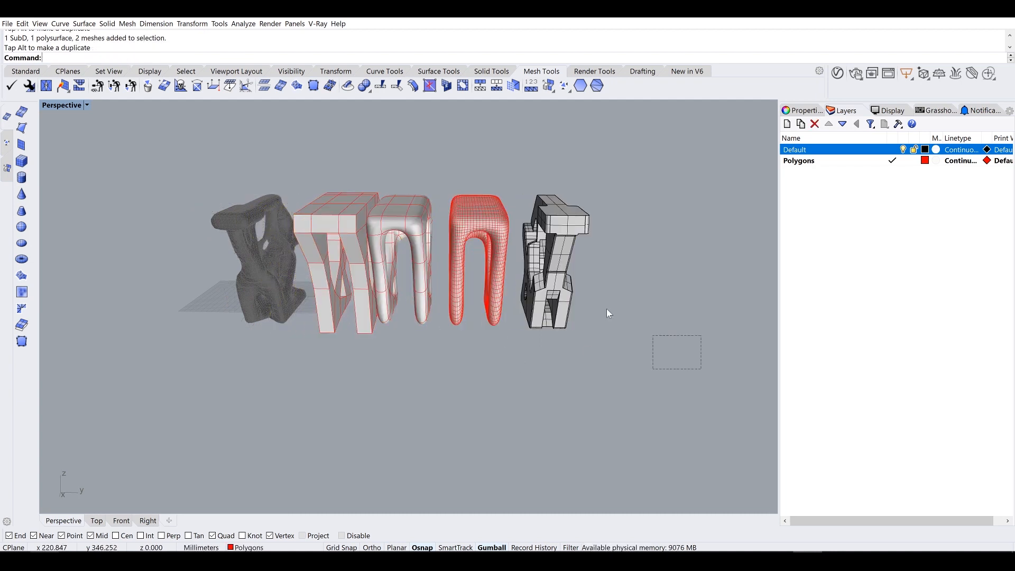
pyautogui.moveTo(407, 207); pyautogui.dragTo(407, 207)
pyautogui.moveTo(512, 265); pyautogui.dragTo(549, 266)
pyautogui.click(494, 348)
# Step: Convert the SubD to a NURBS polysurface with ToNURBS, keeping the input, and delete the original SubD
pyautogui.scroll(5, 418, 197)
pyautogui.moveTo(418, 197); pyautogui.dragTo(393, 292, button='right')
pyautogui.click(394, 293)
pyautogui.write('To')
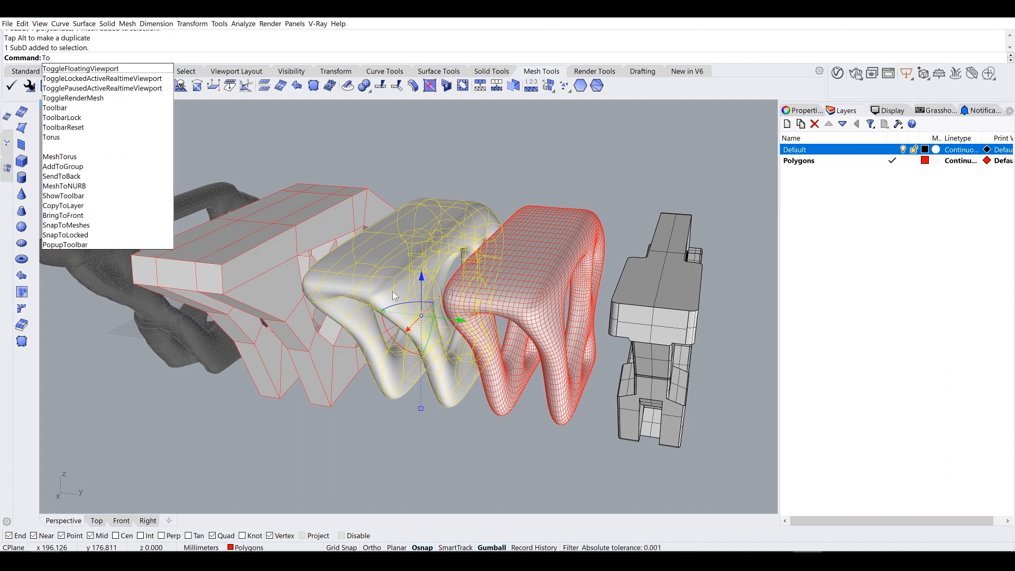
pyautogui.write('NURBS')
pyautogui.press('Return')
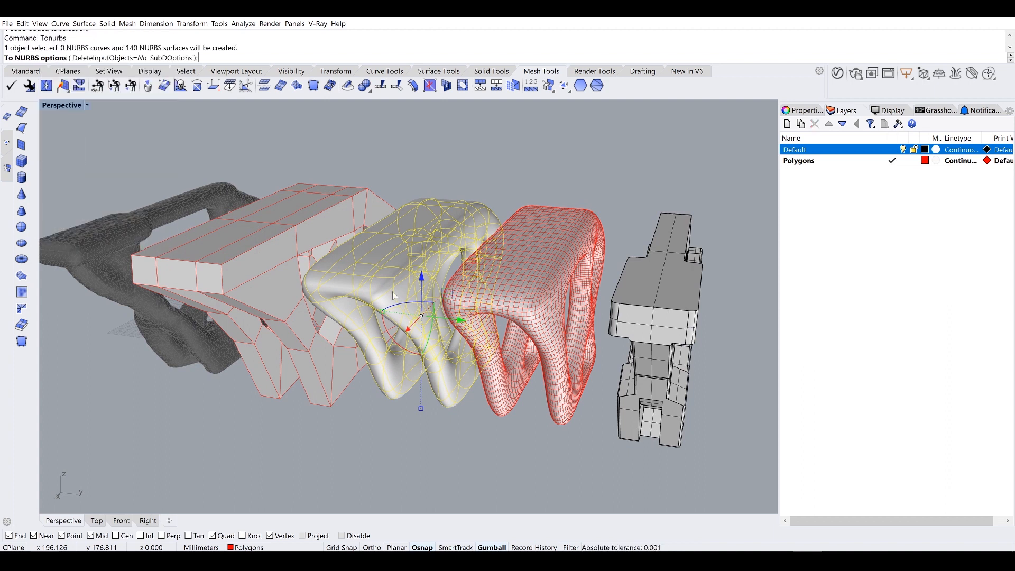
pyautogui.press('Delete')
pyautogui.moveTo(394, 296); pyautogui.dragTo(408, 261, button='right')
# Step: Delete the baked smooth mesh and move the cage and NURBS polysurface along Y away from the reference mesh
pyautogui.click(407, 261)
pyautogui.click(585, 217)
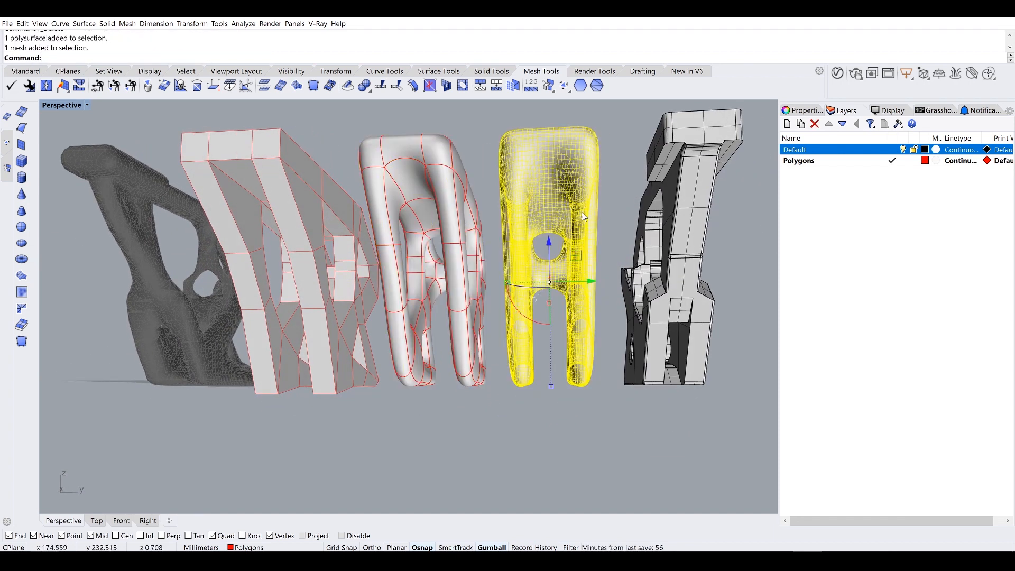
pyautogui.press('Delete')
pyautogui.moveTo(555, 231); pyautogui.dragTo(321, 175)
pyautogui.moveTo(390, 292); pyautogui.dragTo(501, 308)
pyautogui.click(475, 408)
pyautogui.moveTo(420, 389); pyautogui.dragTo(327, 327, button='right')
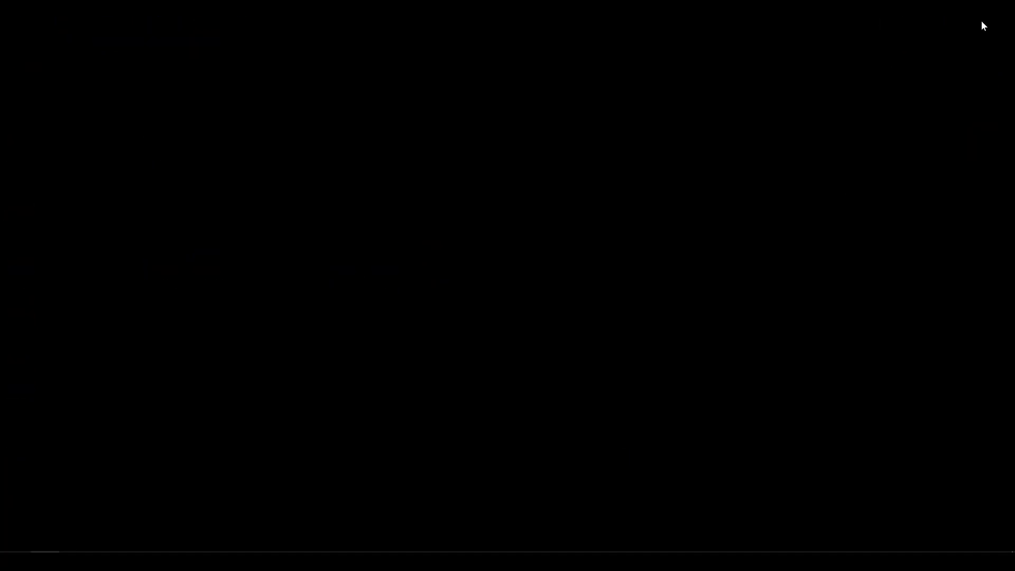
# Step: Launch Rhino 7 WIP and allow it through the Windows firewall on public networks
pyautogui.doubleClick(983, 29)
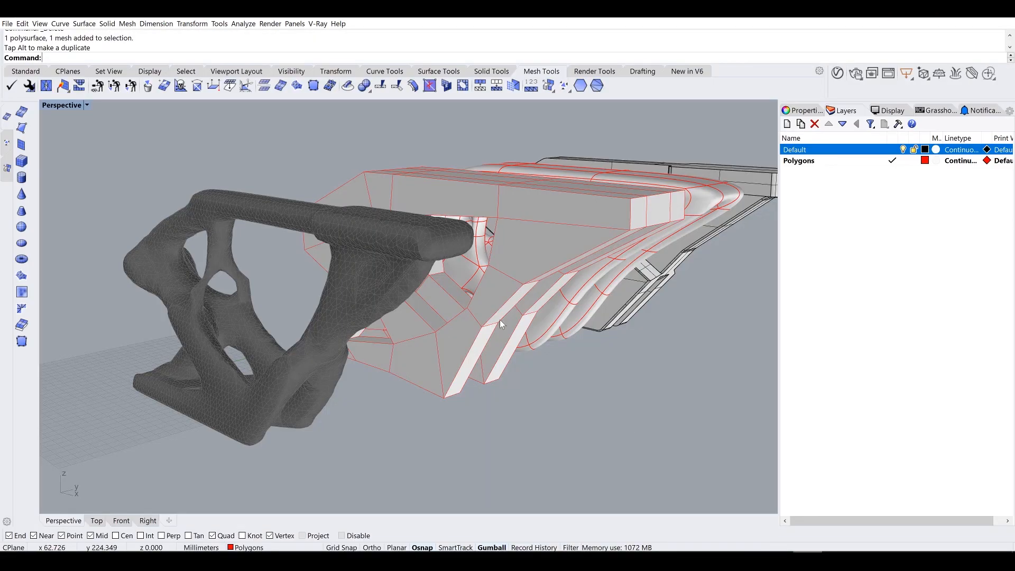
pyautogui.scroll(3, 478, 299)
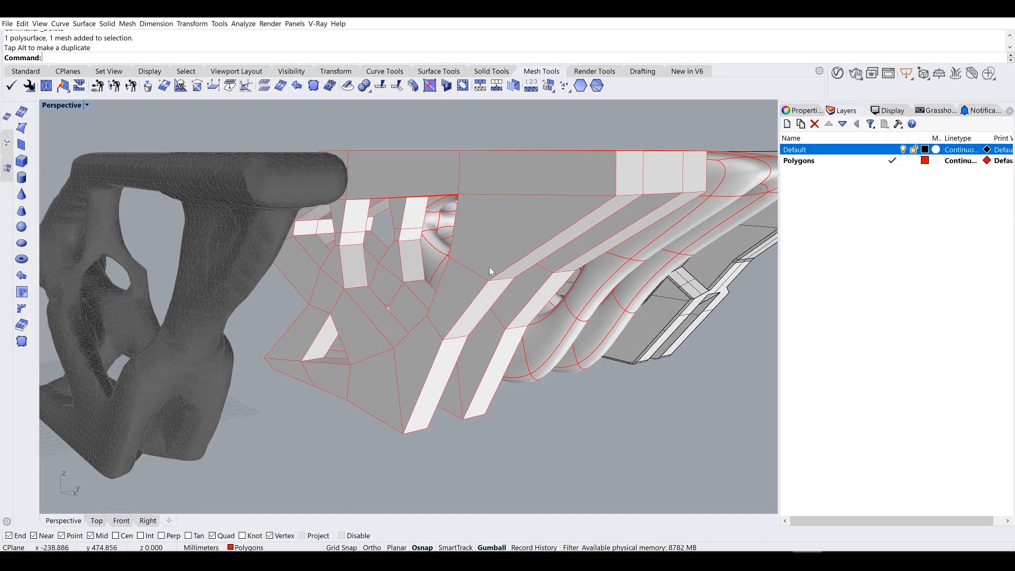
pyautogui.click(570, 188)
pyautogui.moveTo(565, 291); pyautogui.dragTo(556, 232, button='right')
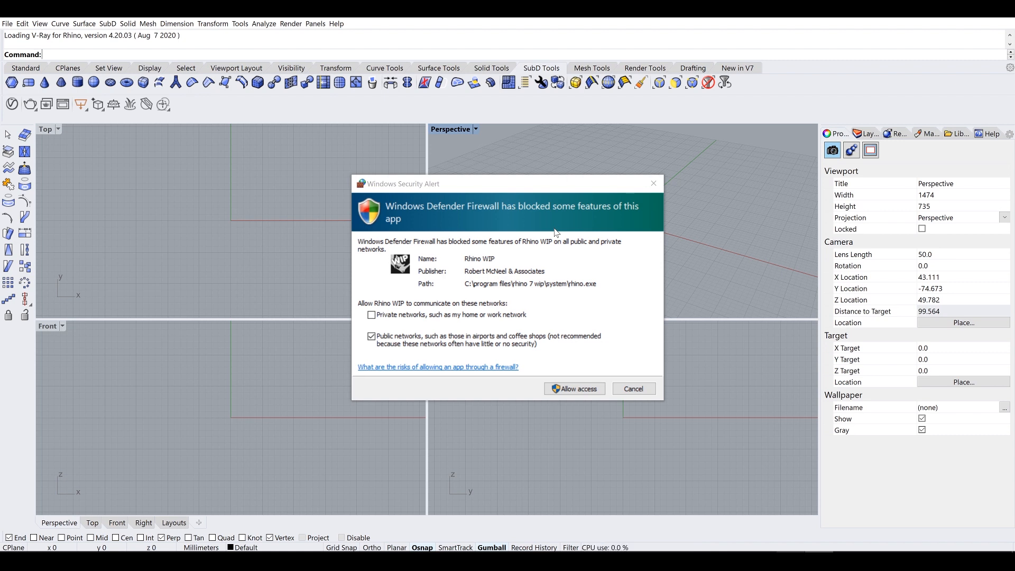
pyautogui.click(575, 389)
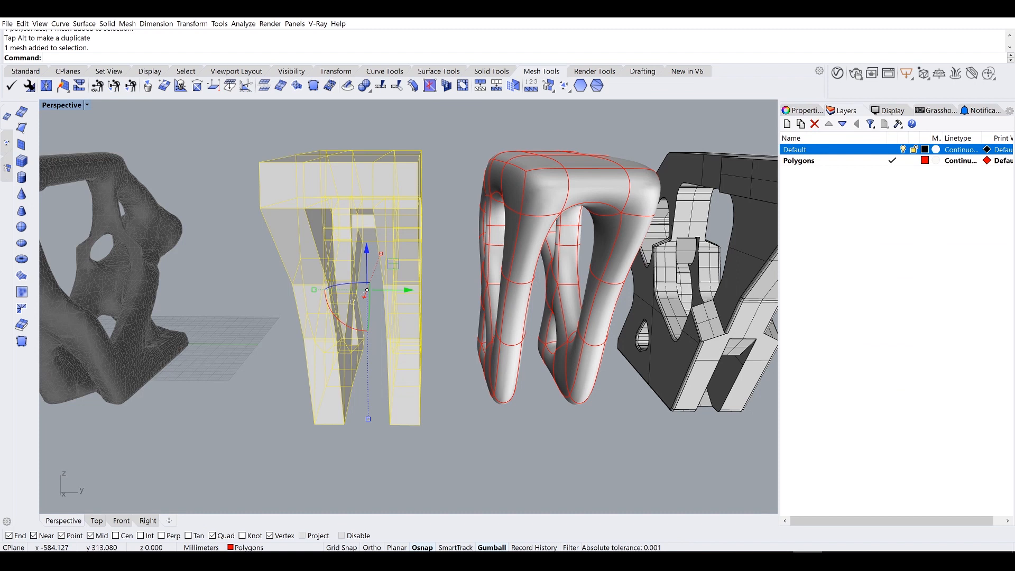
# Step: Unlock the dense reference mesh, copy it, and paste it into the empty Rhino 7 WIP document
pyautogui.click(253, 433)
pyautogui.moveTo(254, 401); pyautogui.dragTo(339, 384, button='right')
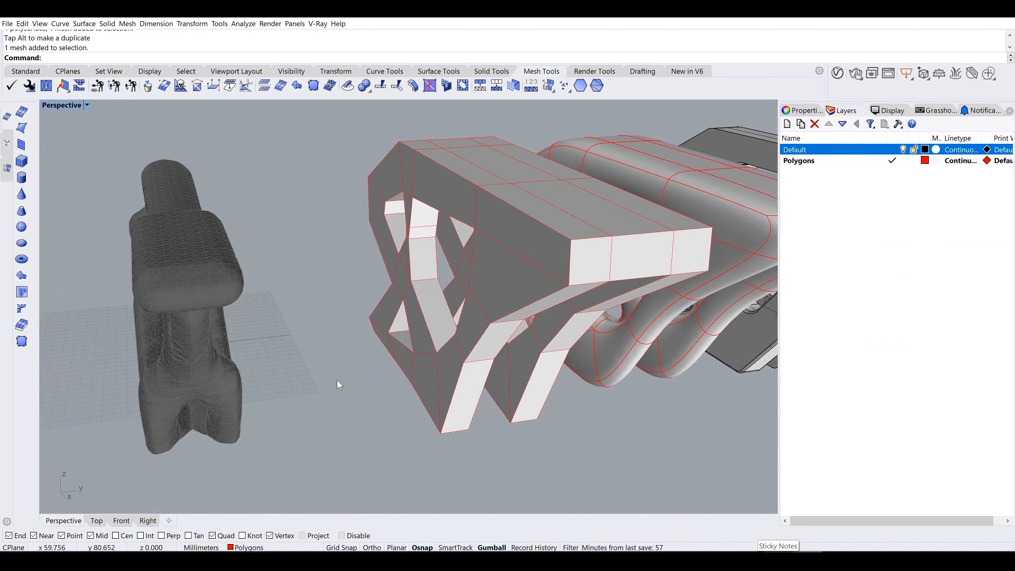
pyautogui.write('Unlock')
pyautogui.press('Return')
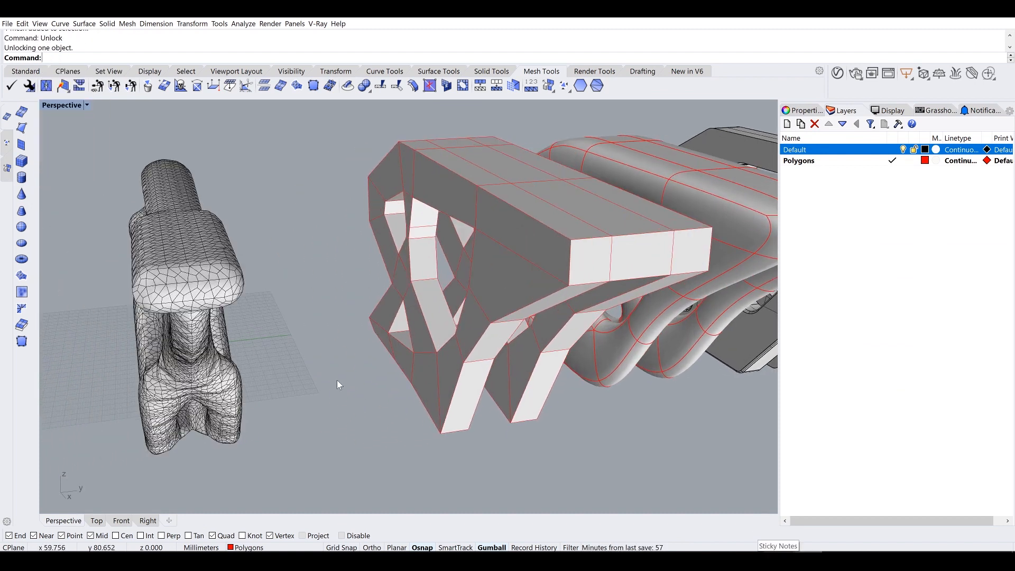
pyautogui.click(181, 288)
pyautogui.hotkey('ctrl', 'c')
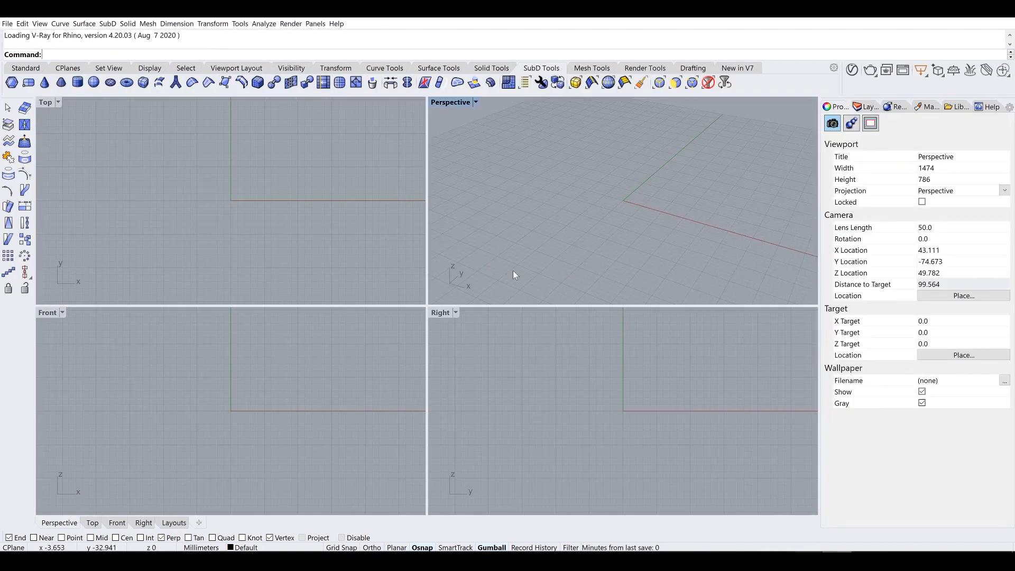
pyautogui.hotkey('ctrl', 'v')
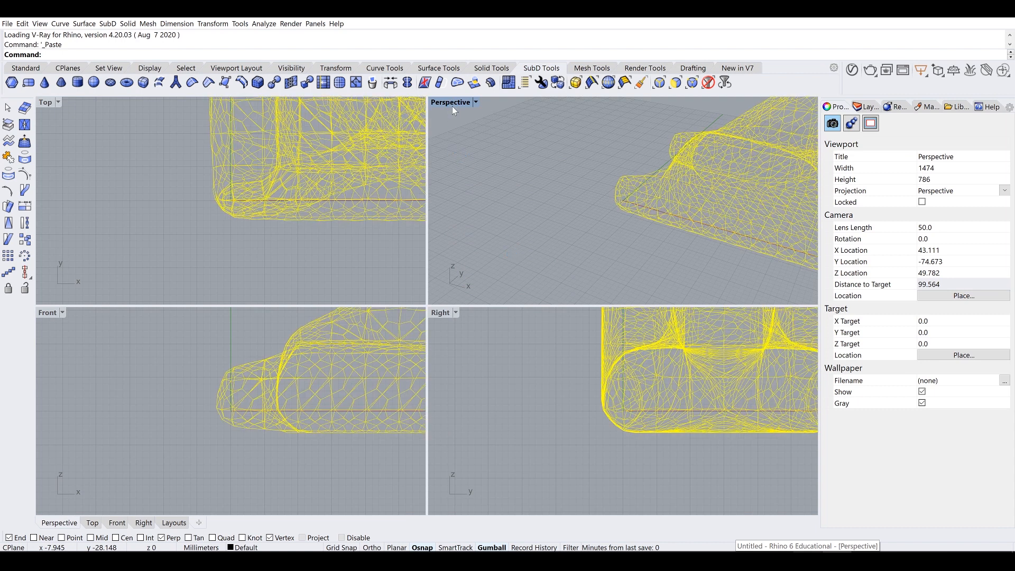
# Step: Maximize the Perspective viewport around the pasted mesh and set its display mode to Shaded
pyautogui.doubleClick(450, 103)
pyautogui.scroll(-6, 506, 239)
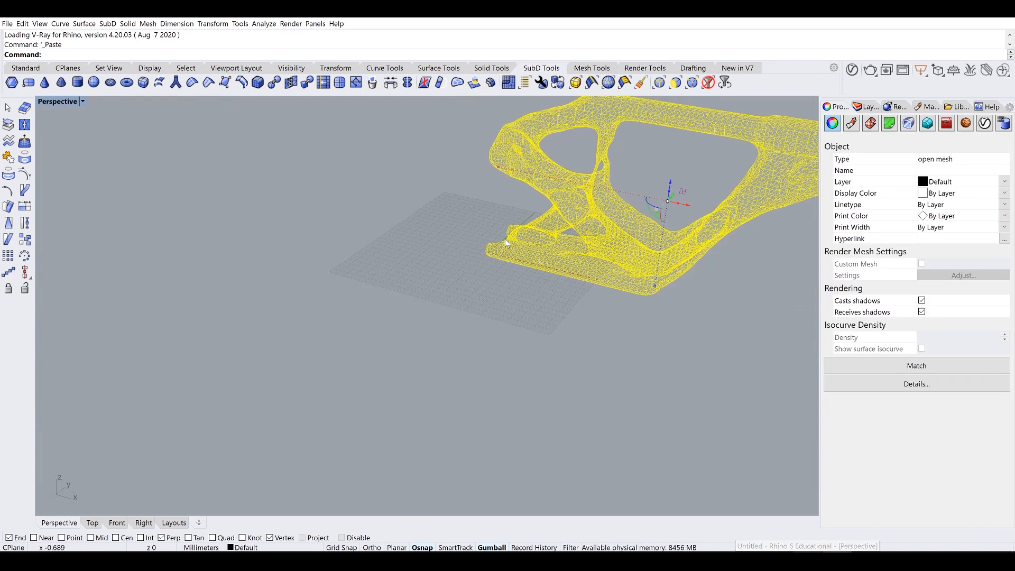
pyautogui.click(462, 230)
pyautogui.scroll(4, 459, 236)
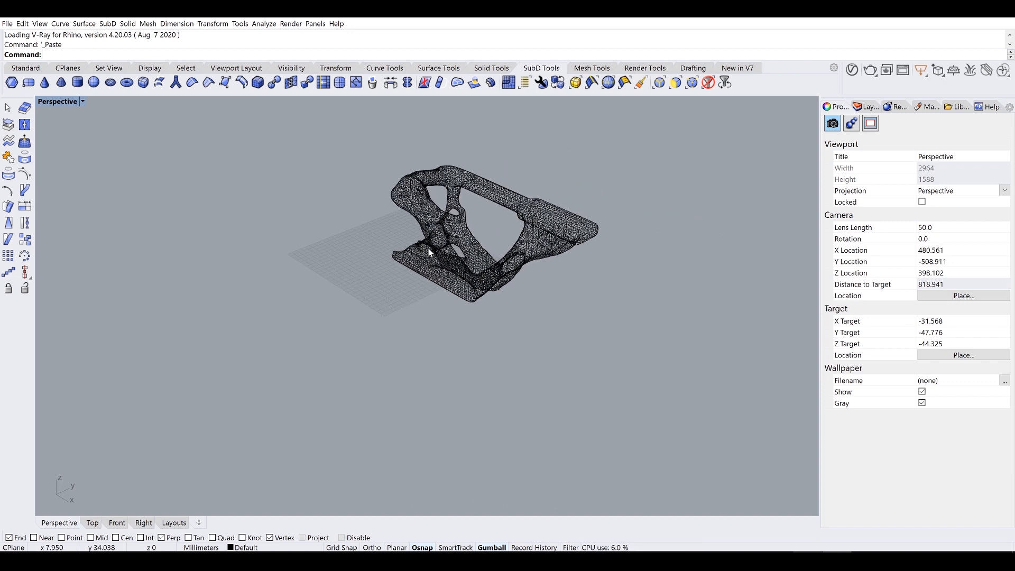
pyautogui.keyDown('shift'); pyautogui.moveTo(447, 227); pyautogui.dragTo(467, 281, button='right'); pyautogui.keyUp('shift')
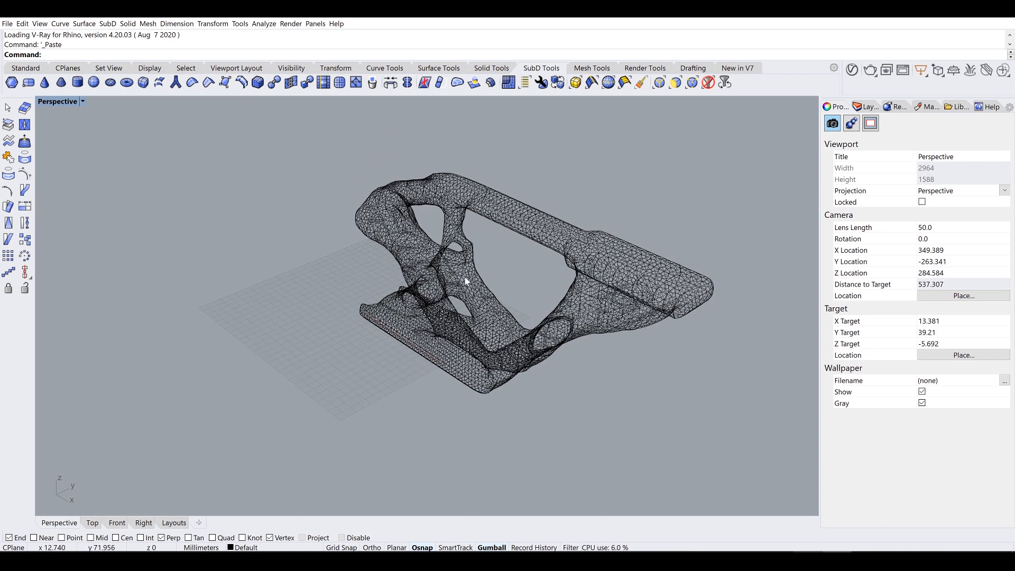
pyautogui.click(59, 101)
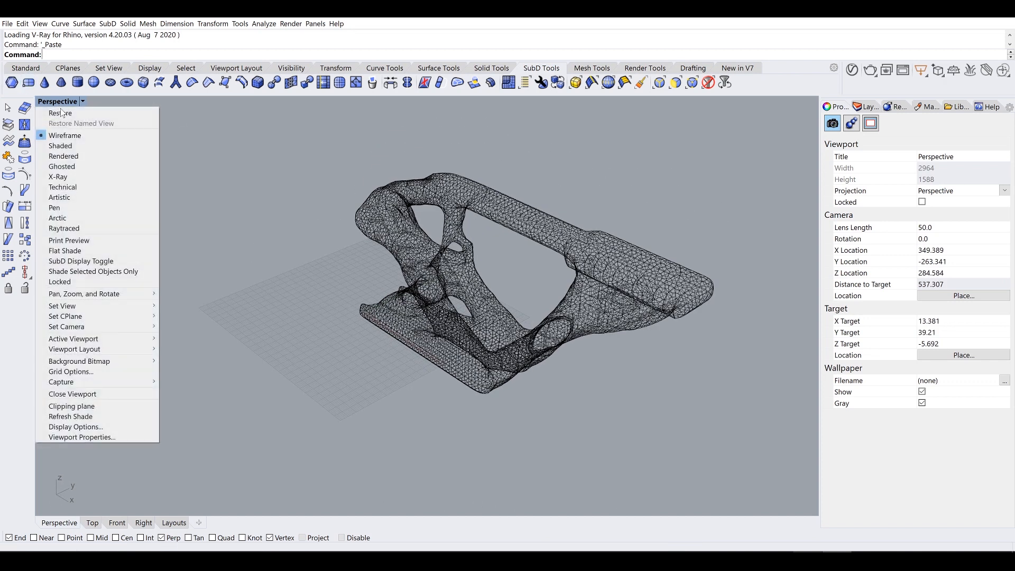
pyautogui.click(58, 144)
pyautogui.scroll(2, 489, 296)
pyautogui.moveTo(490, 296); pyautogui.dragTo(544, 249, button='right')
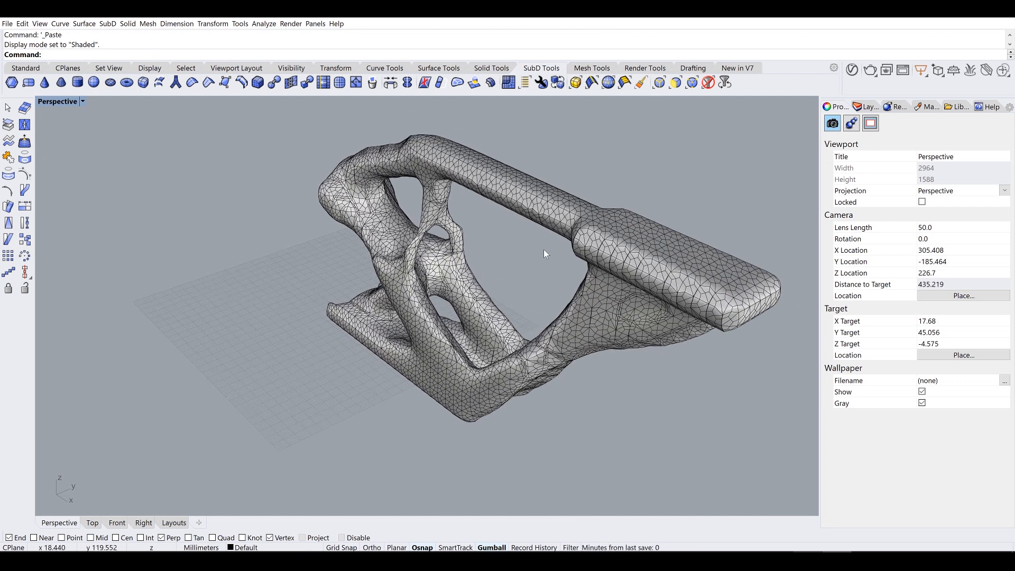
# Step: Start QuadRemesh on the pasted reference mesh with a target quad count of 100 and enable the preview
pyautogui.click(575, 232)
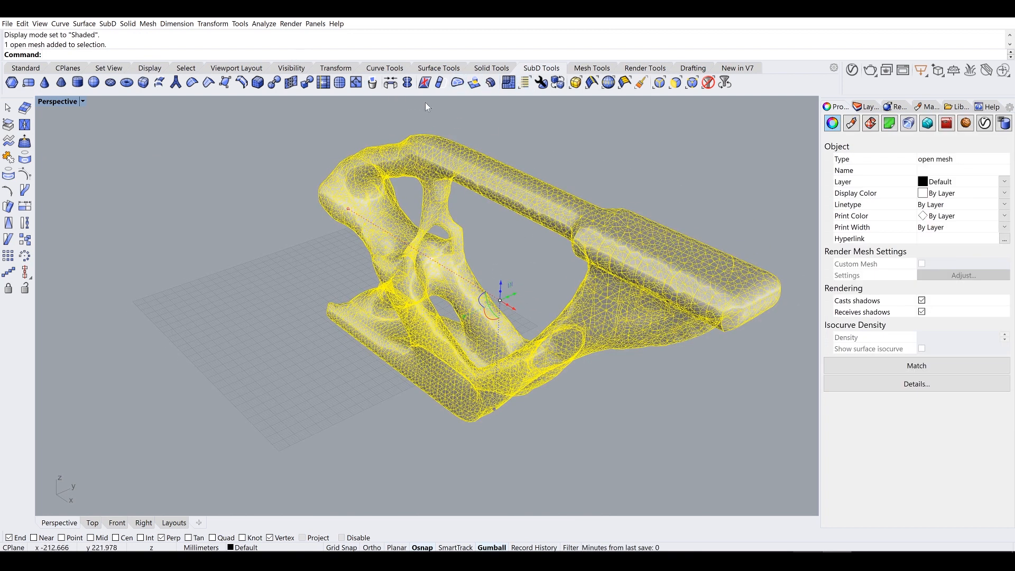
pyautogui.click(584, 70)
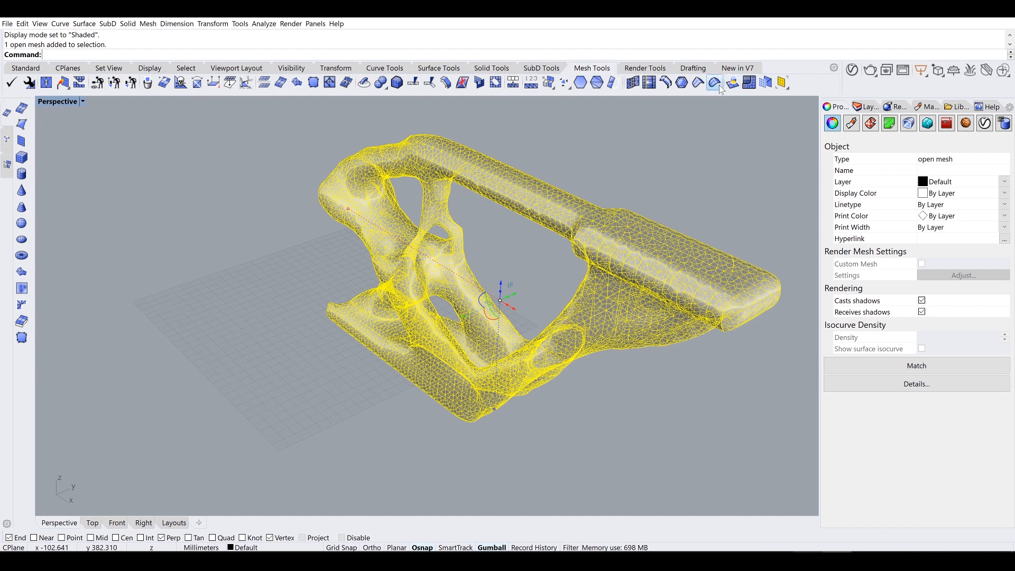
pyautogui.click(750, 83)
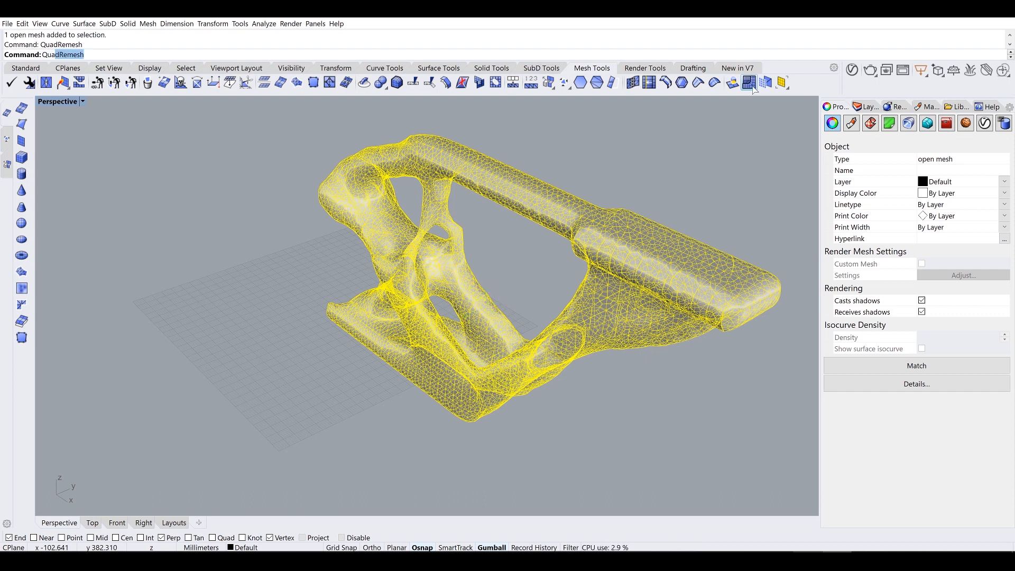
pyautogui.moveTo(504, 131); pyautogui.dragTo(188, 108)
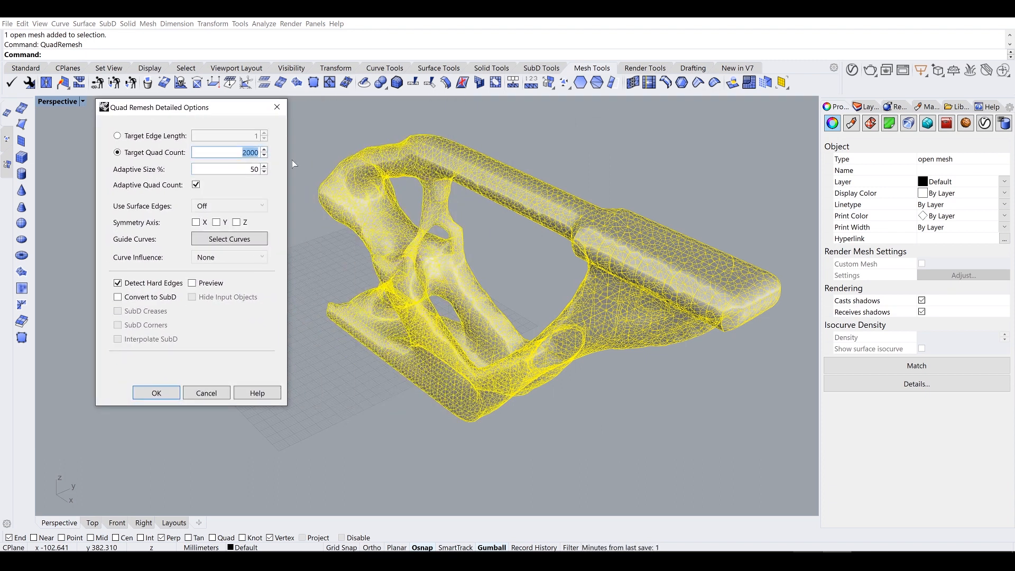
pyautogui.write('1000')
pyautogui.press('BackSpace')
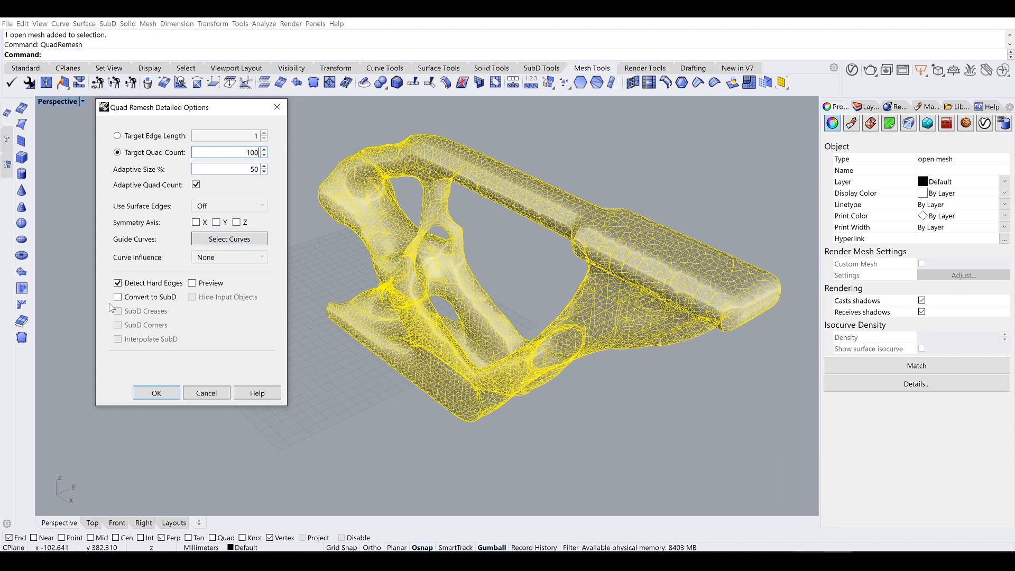
pyautogui.moveTo(439, 298); pyautogui.dragTo(405, 283, button='right')
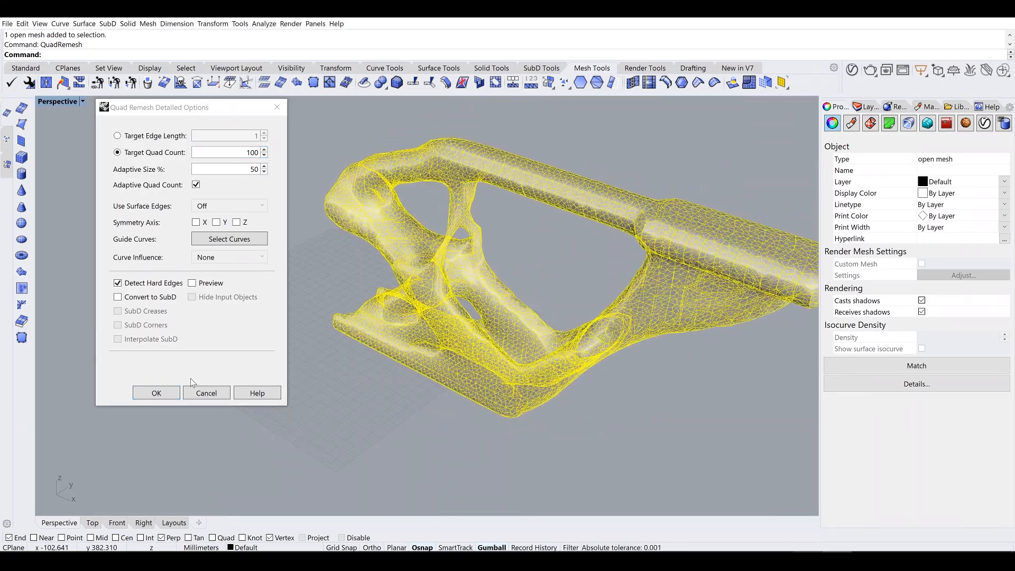
pyautogui.click(192, 283)
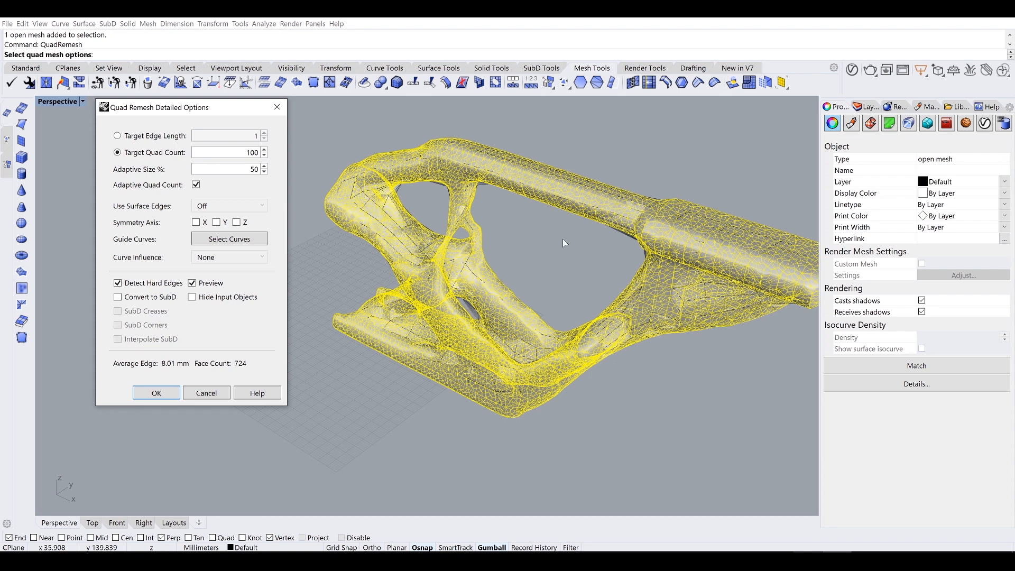
# Step: Hide the input mesh so that only the quad remesh preview is displayed
pyautogui.moveTo(560, 265)
pyautogui.mouseDown(button='right')
pyautogui.moveTo(531, 256)
pyautogui.moveTo(547, 253)
pyautogui.mouseUp(button='right')
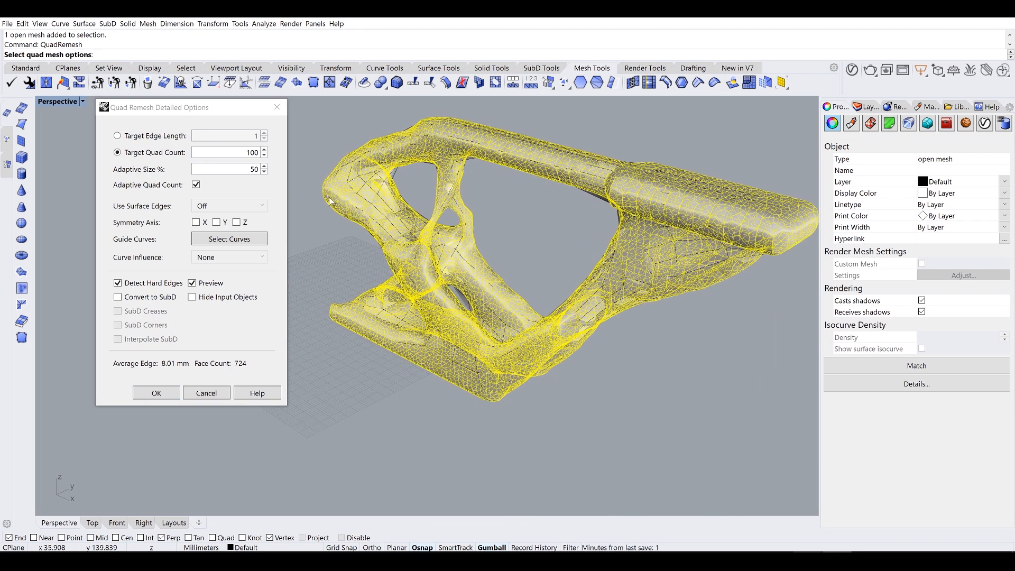
pyautogui.moveTo(388, 222); pyautogui.dragTo(433, 241, button='right')
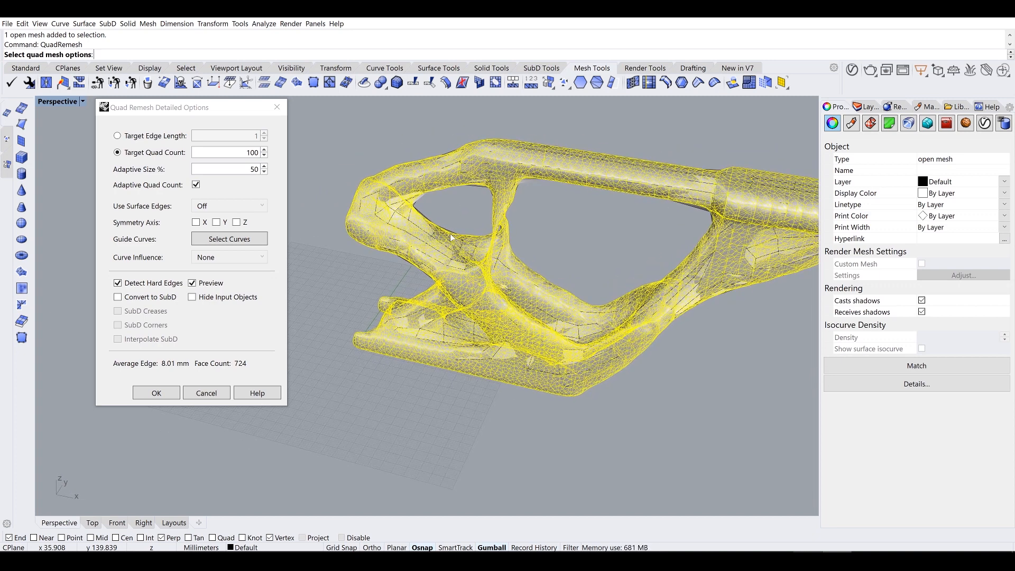
pyautogui.scroll(3, 432, 238)
pyautogui.scroll(-4, 432, 238)
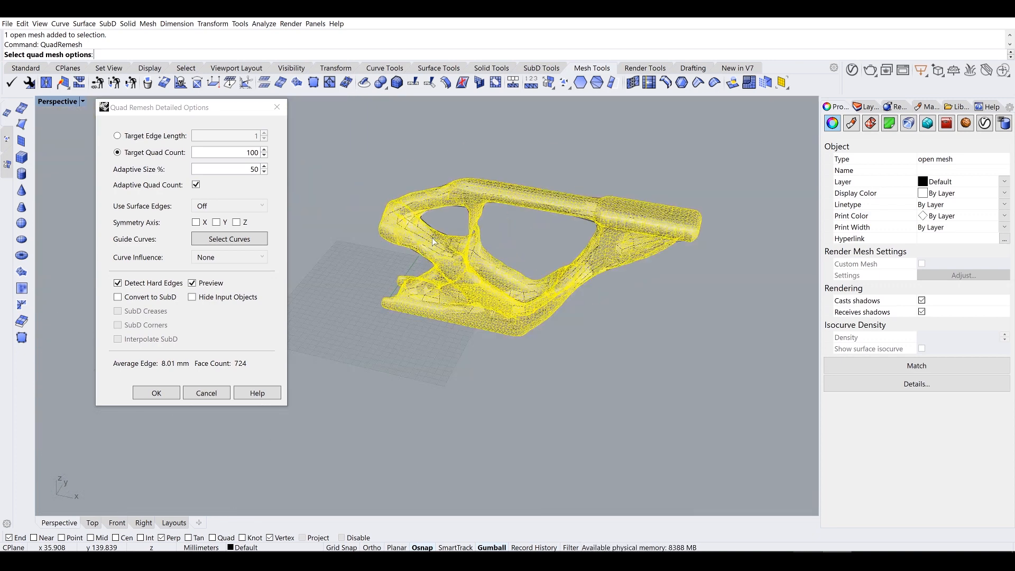
pyautogui.scroll(3, 432, 237)
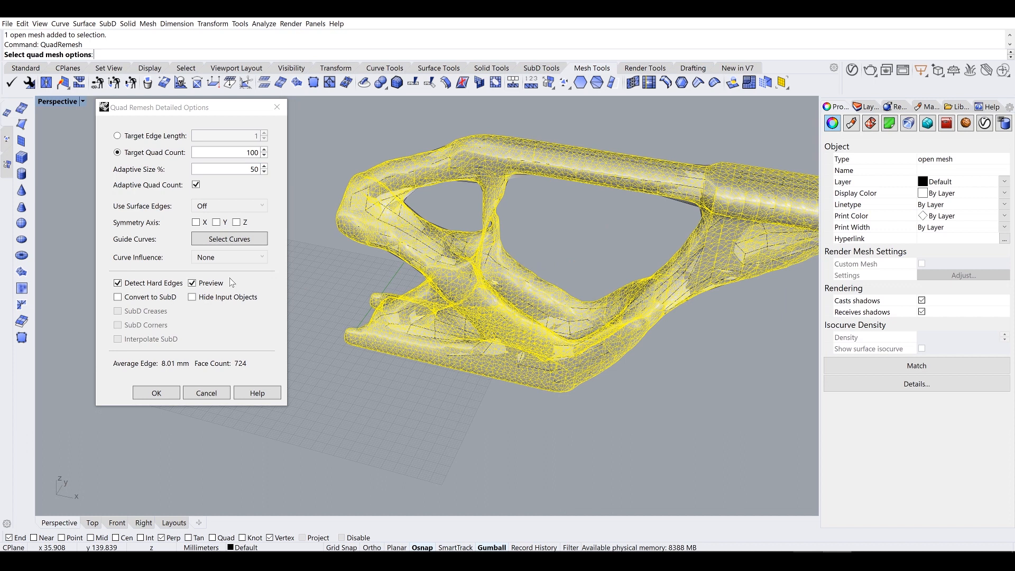
pyautogui.click(213, 300)
# Step: Examine the quad layout of the preview from several angles, especially around the thin struts and the openings
pyautogui.moveTo(463, 308)
pyautogui.mouseDown(button='right')
pyautogui.moveTo(398, 312)
pyautogui.moveTo(462, 307)
pyautogui.mouseUp(button='right')
pyautogui.scroll(6, 434, 222)
pyautogui.scroll(-10, 400, 223)
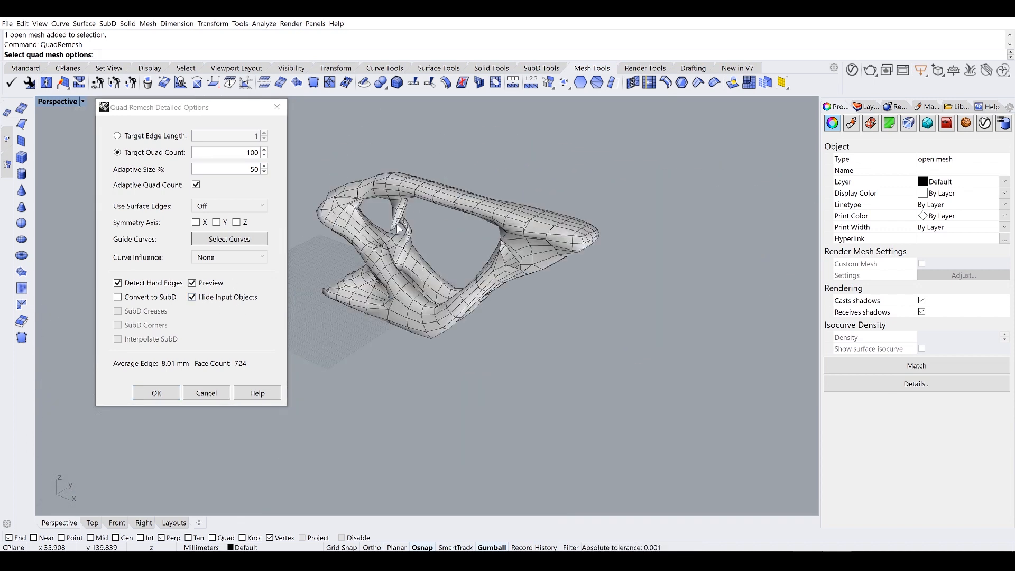
pyautogui.scroll(5, 399, 229)
pyautogui.scroll(4, 593, 285)
pyautogui.moveTo(592, 284); pyautogui.dragTo(546, 283, button='right')
pyautogui.moveTo(471, 337); pyautogui.dragTo(481, 328, button='right')
pyautogui.scroll(-10, 481, 327)
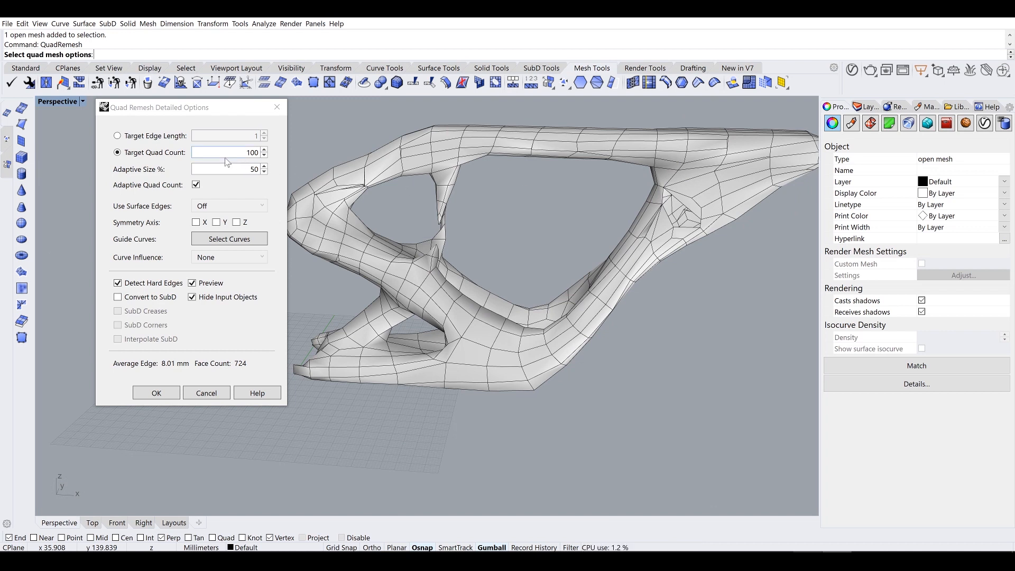
# Step: Convert the previewed remesh to SubD and disable hard edge detection
pyautogui.click(129, 297)
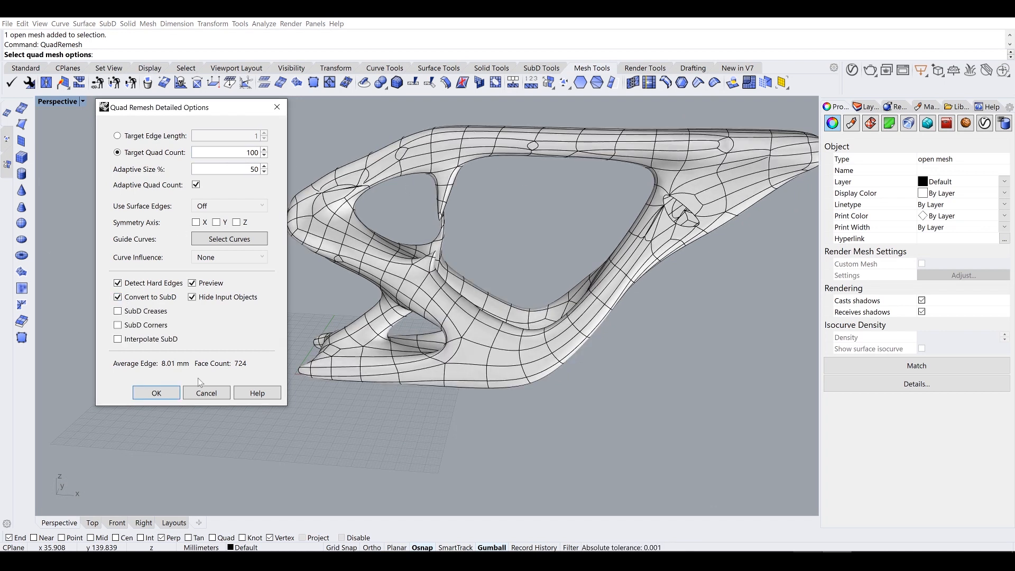
pyautogui.moveTo(492, 316); pyautogui.dragTo(469, 316, button='right')
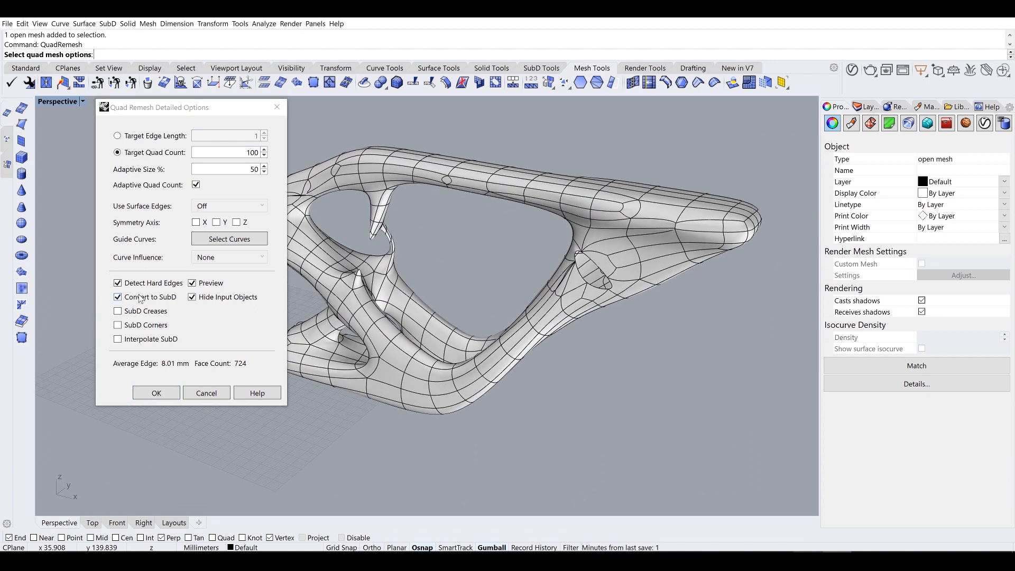
pyautogui.click(116, 284)
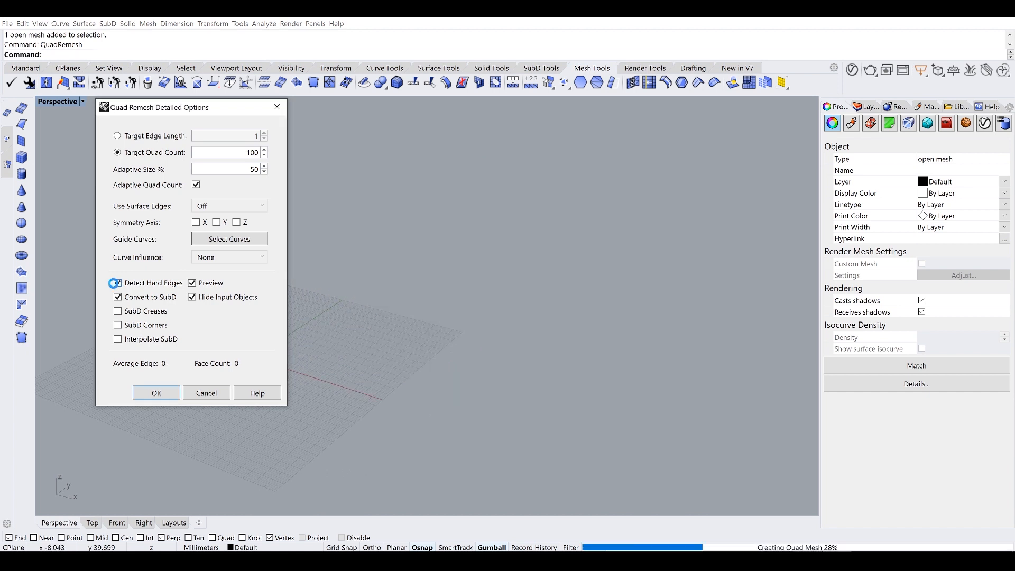
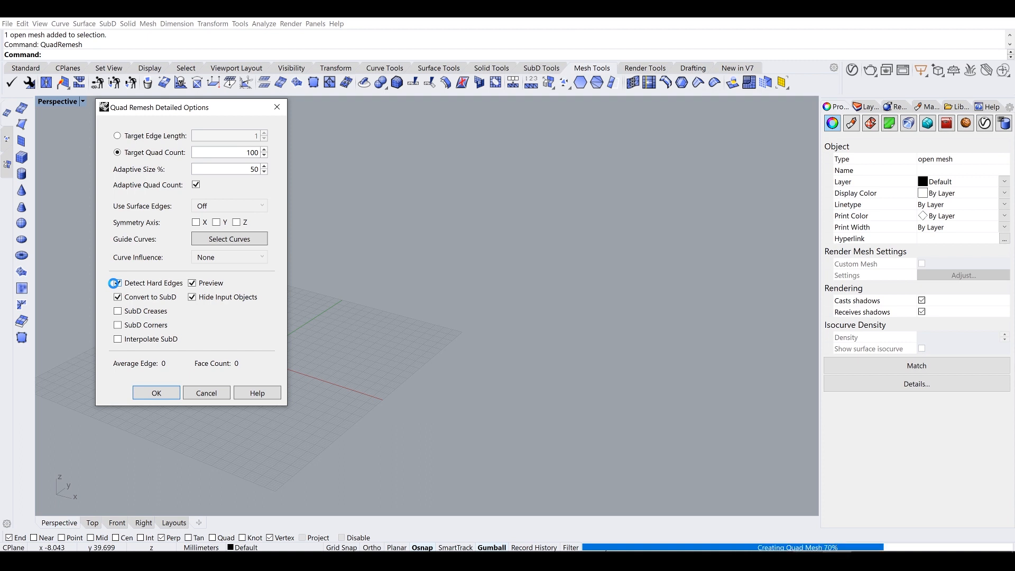
pyautogui.click(115, 283)
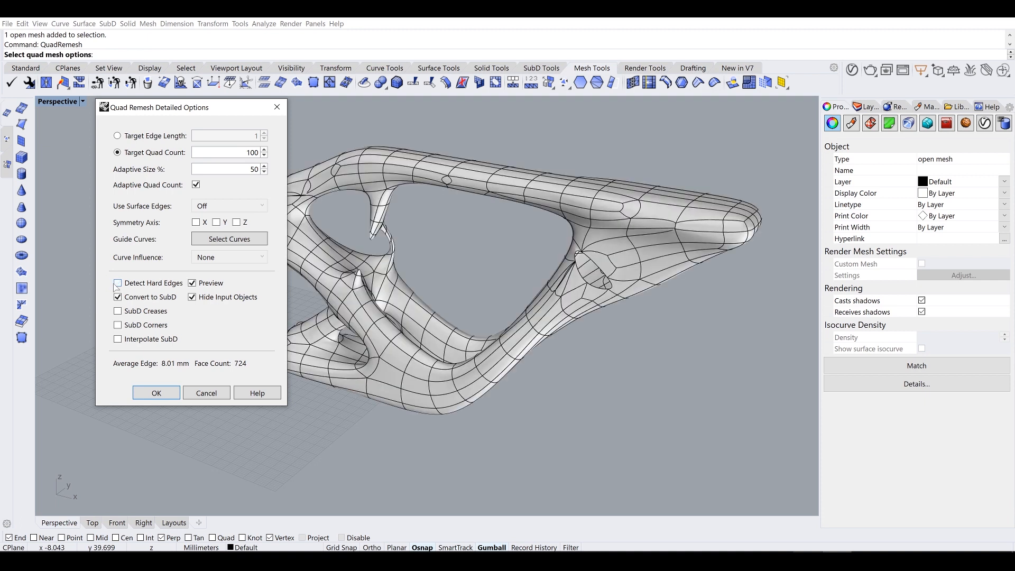
pyautogui.moveTo(301, 296); pyautogui.dragTo(402, 325, button='right')
pyautogui.moveTo(312, 228); pyautogui.dragTo(372, 242, button='right')
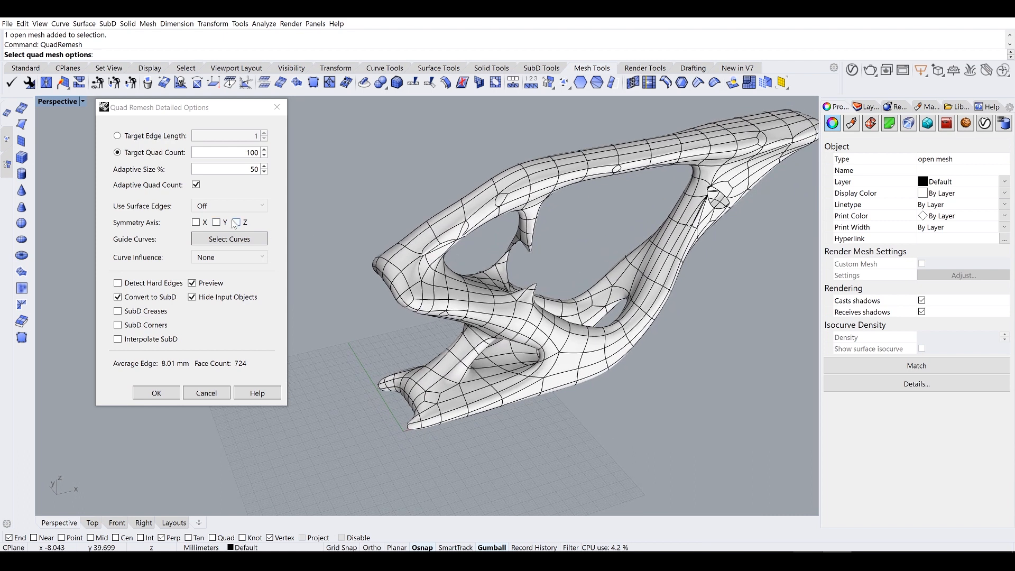
# Step: Try X-axis symmetry for the remesh and inspect the struts and the handle junction in the preview
pyautogui.click(196, 222)
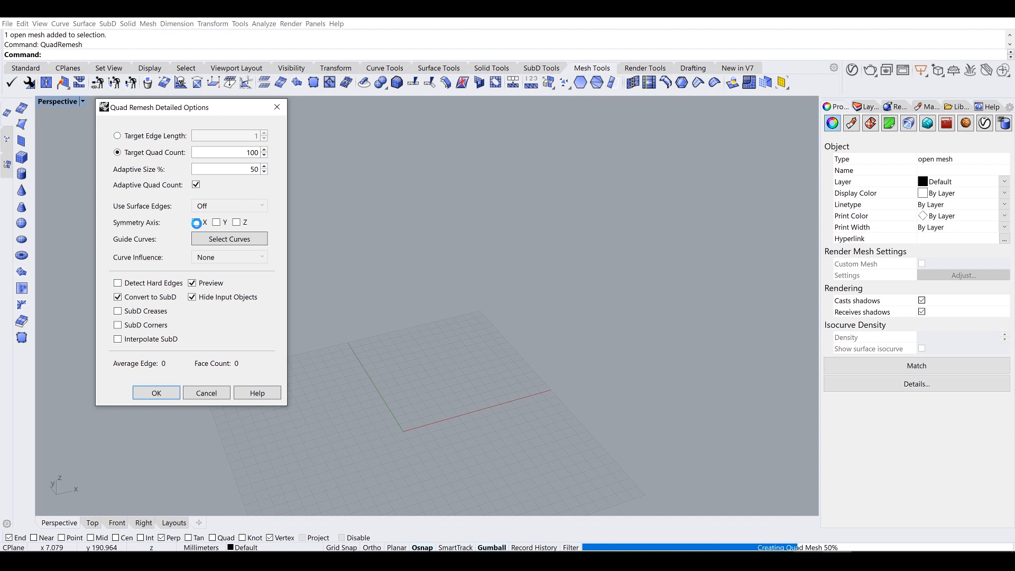
pyautogui.moveTo(378, 276); pyautogui.dragTo(554, 303, button='right')
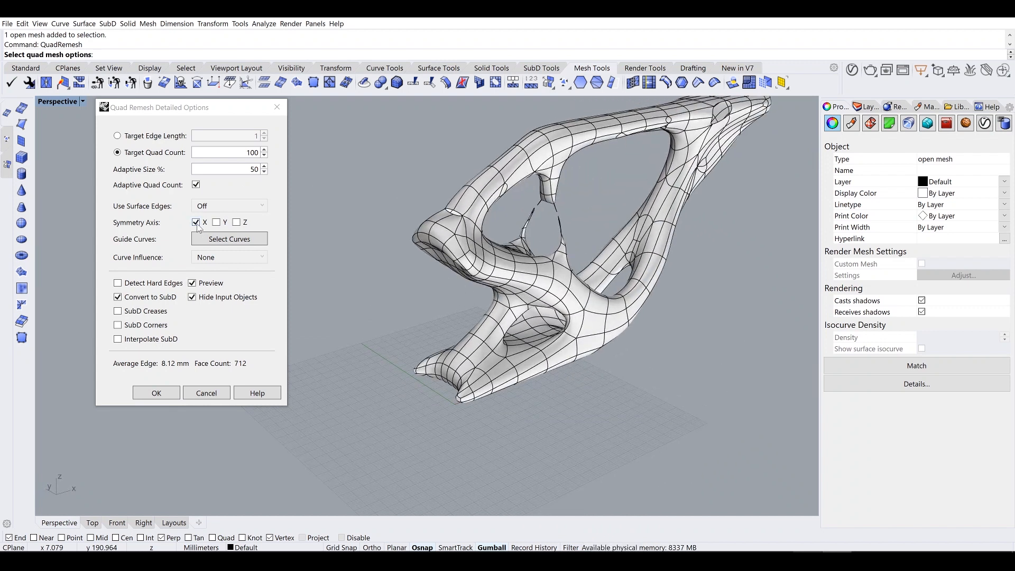
pyautogui.moveTo(598, 197); pyautogui.dragTo(557, 203, button='right')
pyautogui.scroll(10, 470, 213)
pyautogui.scroll(-5, 510, 213)
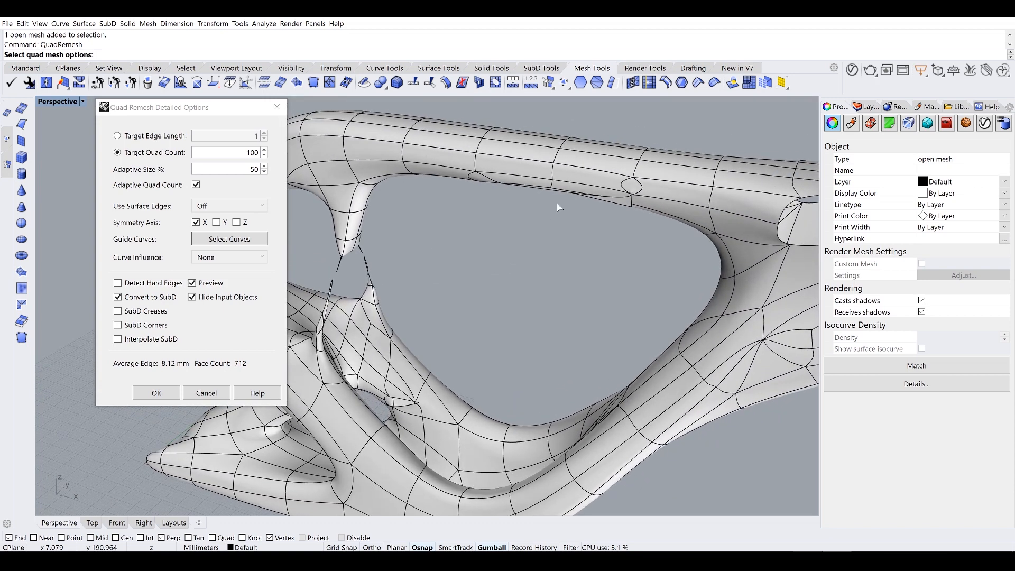
pyautogui.scroll(-5, 643, 199)
pyautogui.scroll(8, 582, 248)
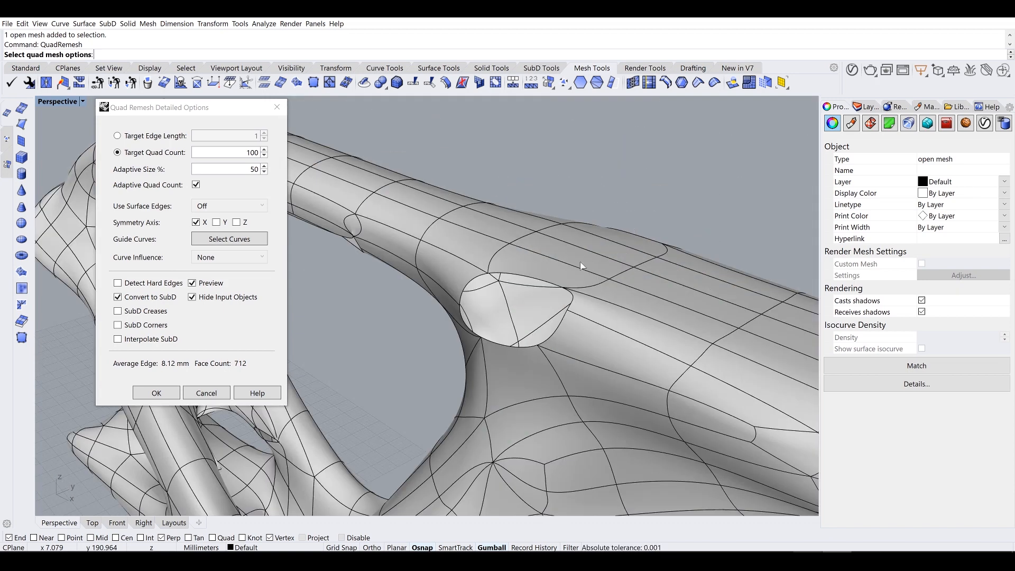
pyautogui.scroll(-4, 544, 281)
pyautogui.moveTo(549, 299); pyautogui.dragTo(554, 276, button='right')
# Step: Try a target quad count of 200 and the SubD Creases option for the remesh preview
pyautogui.doubleClick(254, 152)
pyautogui.write('200')
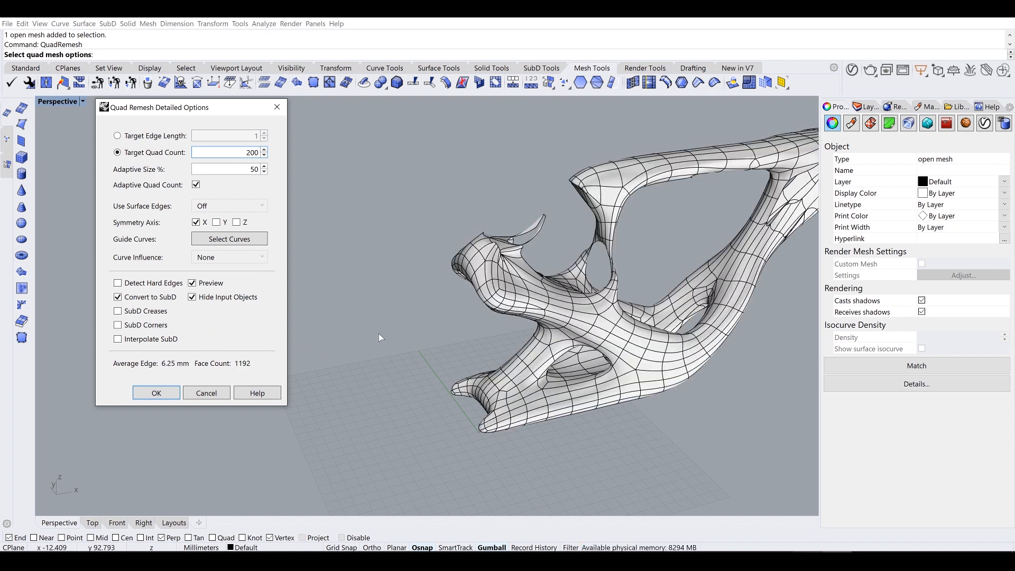
pyautogui.moveTo(707, 308); pyautogui.dragTo(584, 278, button='right')
pyautogui.scroll(-5, 640, 275)
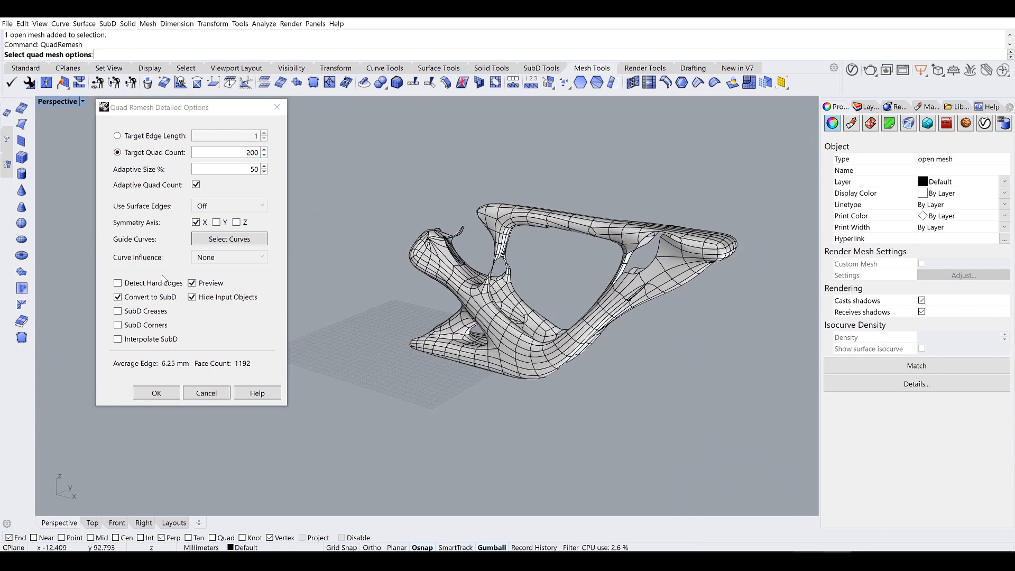
pyautogui.click(121, 313)
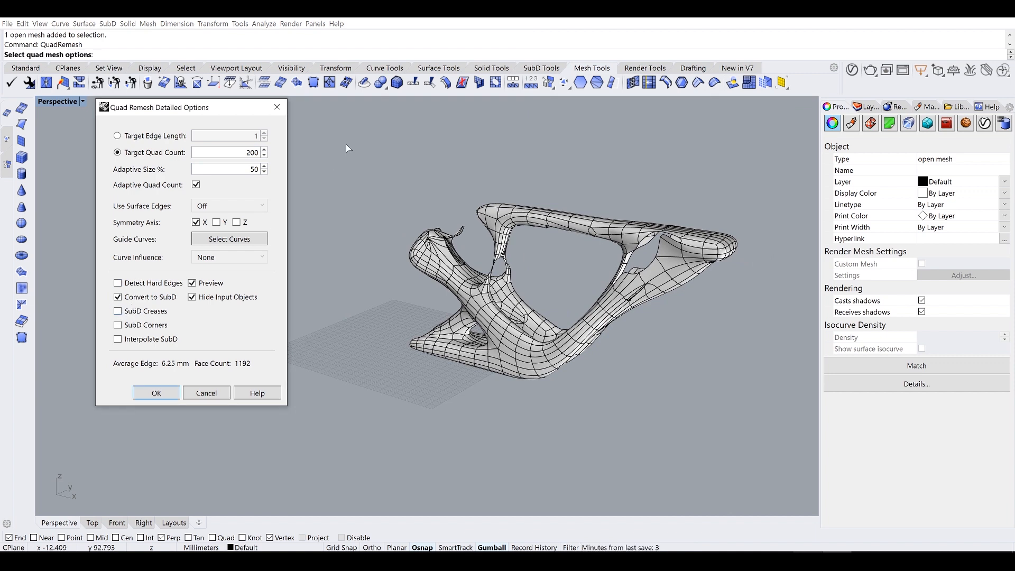
# Step: Try a target quad count of 300, inspect the preview, and cancel the QuadRemesh
pyautogui.doubleClick(251, 152)
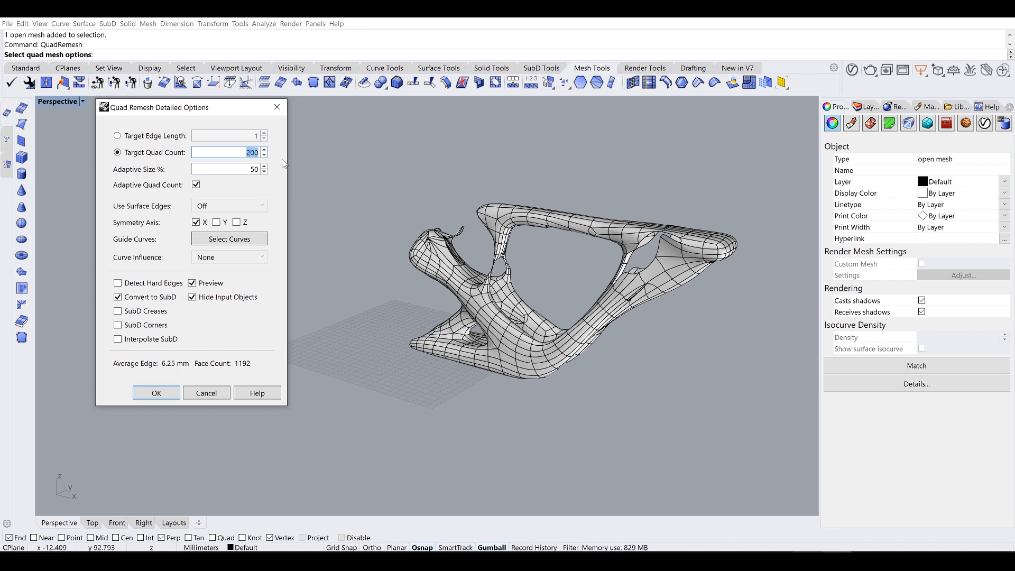
pyautogui.write('30')
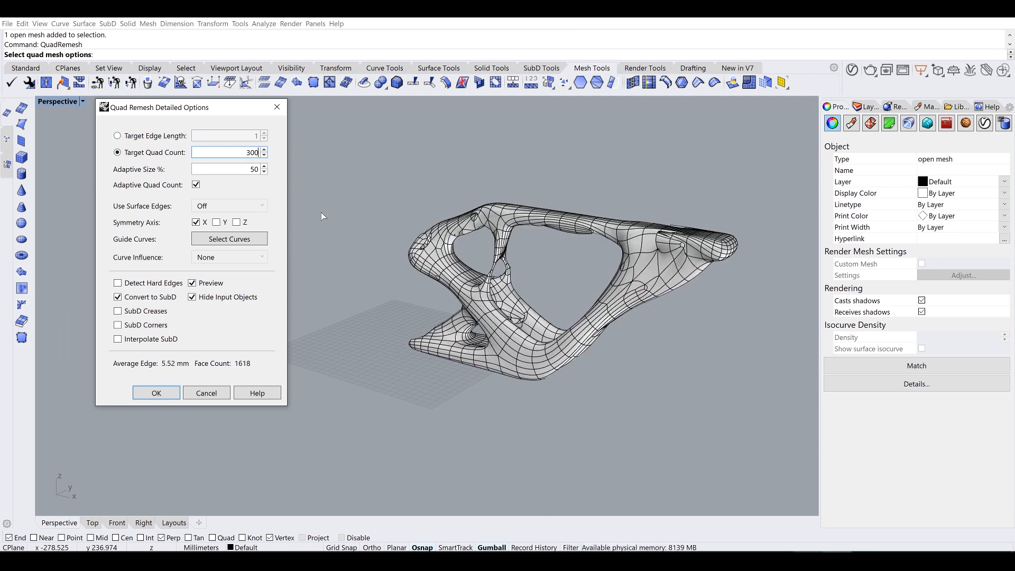
pyautogui.keyDown('shift'); pyautogui.moveTo(466, 241); pyautogui.dragTo(520, 249, button='right'); pyautogui.keyUp('shift')
pyautogui.scroll(5, 646, 291)
pyautogui.moveTo(671, 288); pyautogui.dragTo(725, 277, button='right')
pyautogui.scroll(7, 725, 277)
pyautogui.scroll(-7, 669, 230)
pyautogui.click(221, 396)
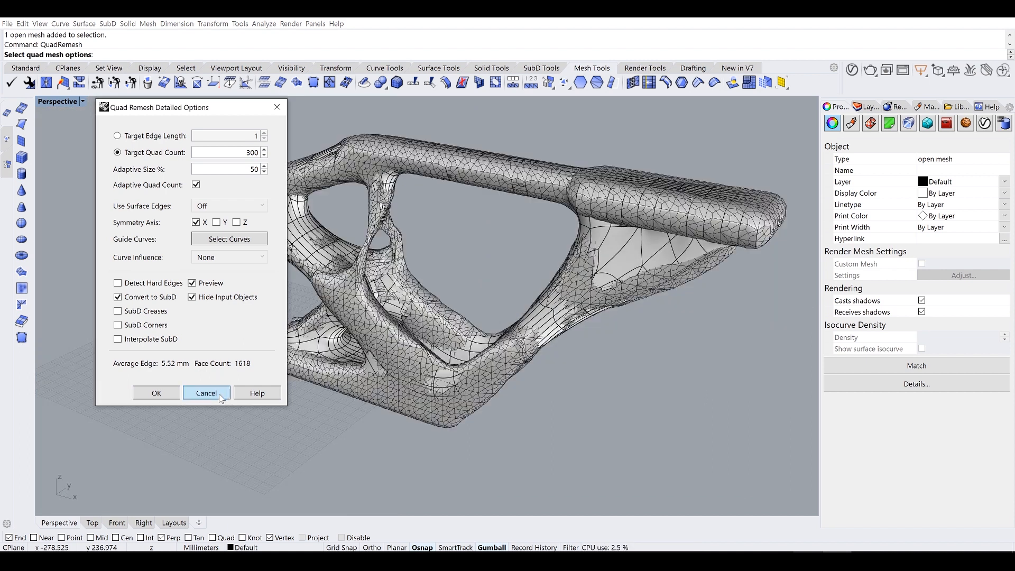
# Step: Run the What command on the reference mesh to check its object description for mesh validity and open edges
pyautogui.click(577, 284)
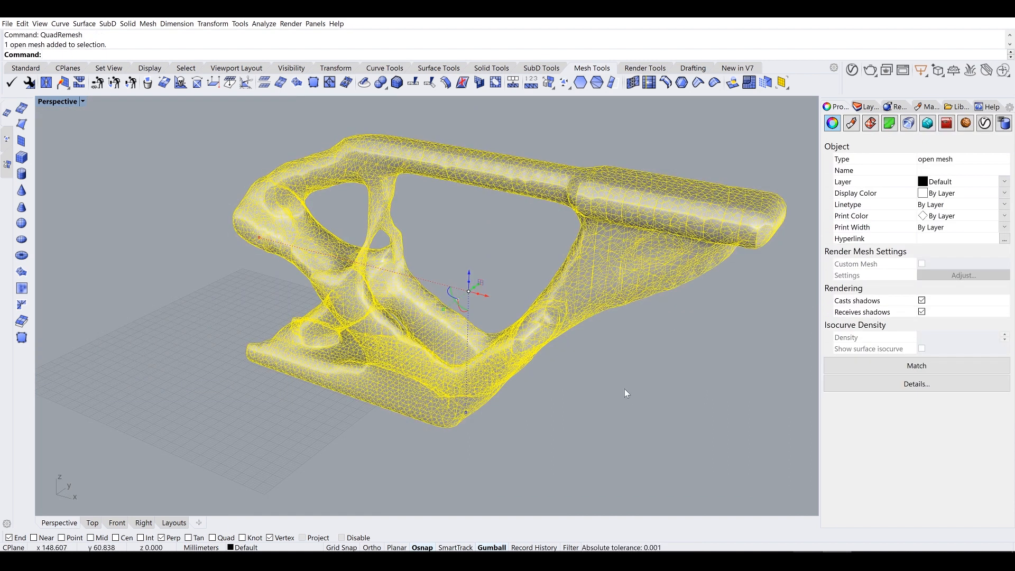
pyautogui.write('W')
pyautogui.press('BackSpace')
pyautogui.write('What')
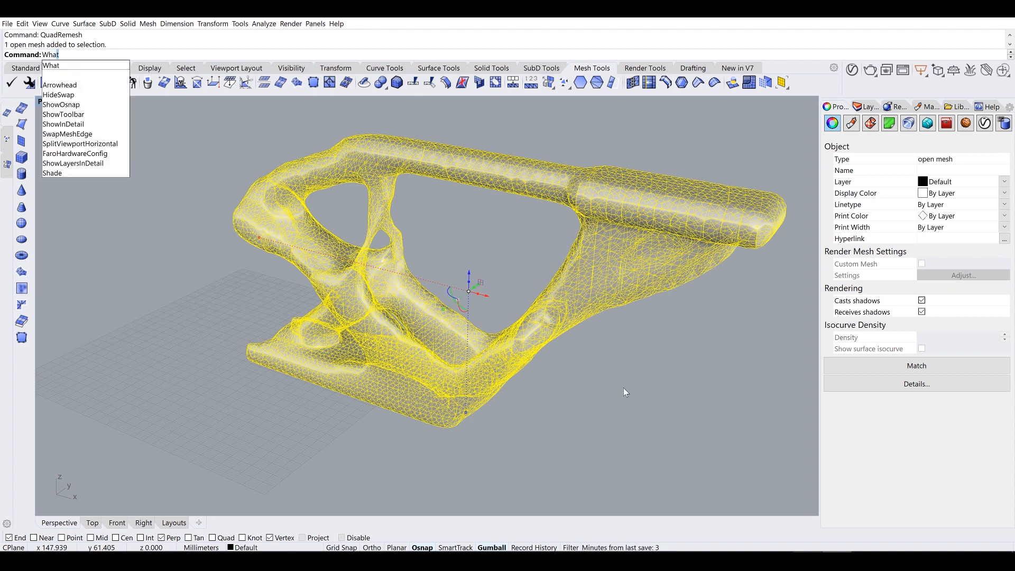
pyautogui.press('Return')
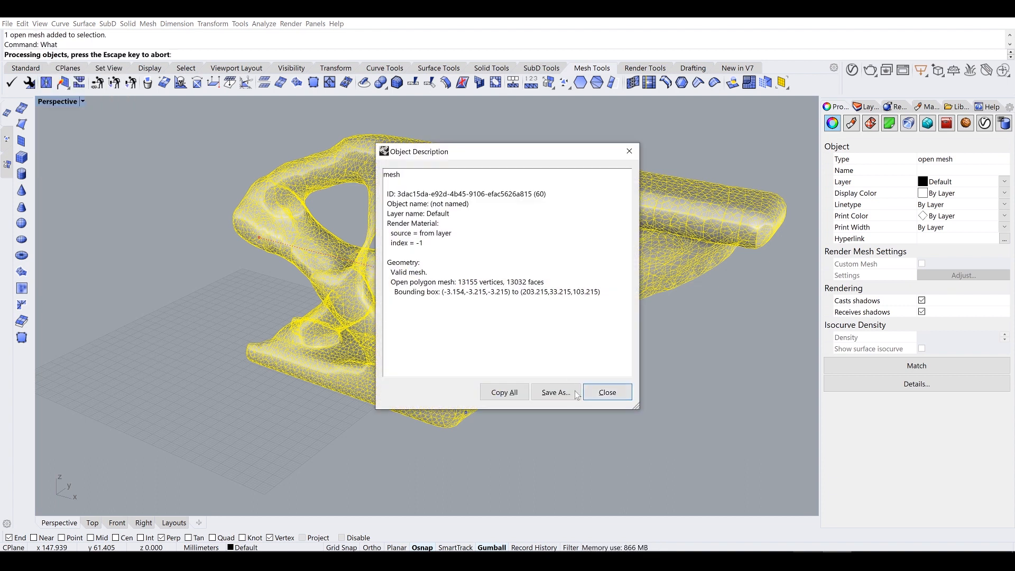
pyautogui.click(607, 392)
# Step: Duplicate the open borders of the reference mesh as curves with DupBorder and inspect where they lie
pyautogui.write('DupBorder')
pyautogui.press('Return')
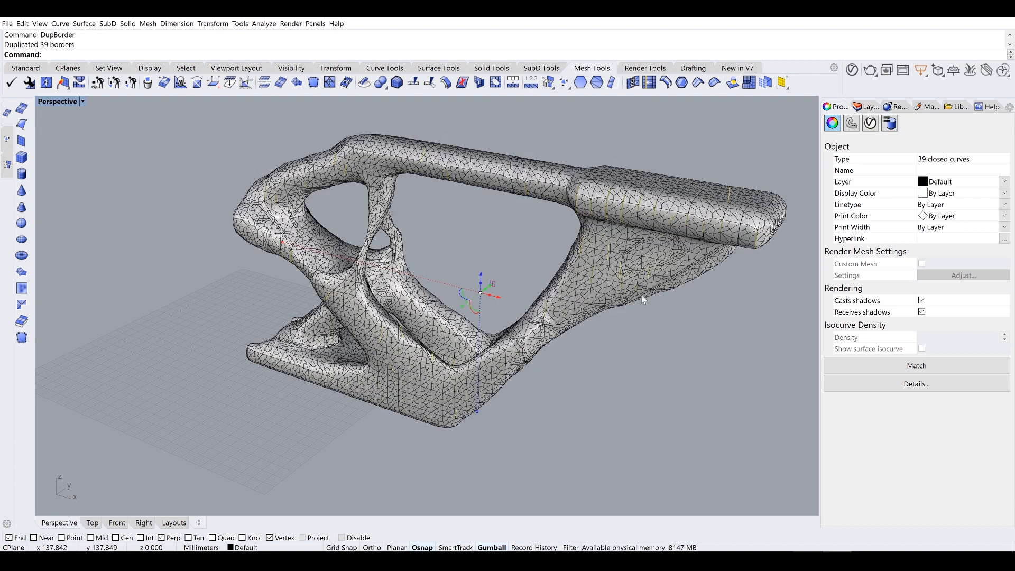
pyautogui.scroll(5, 620, 205)
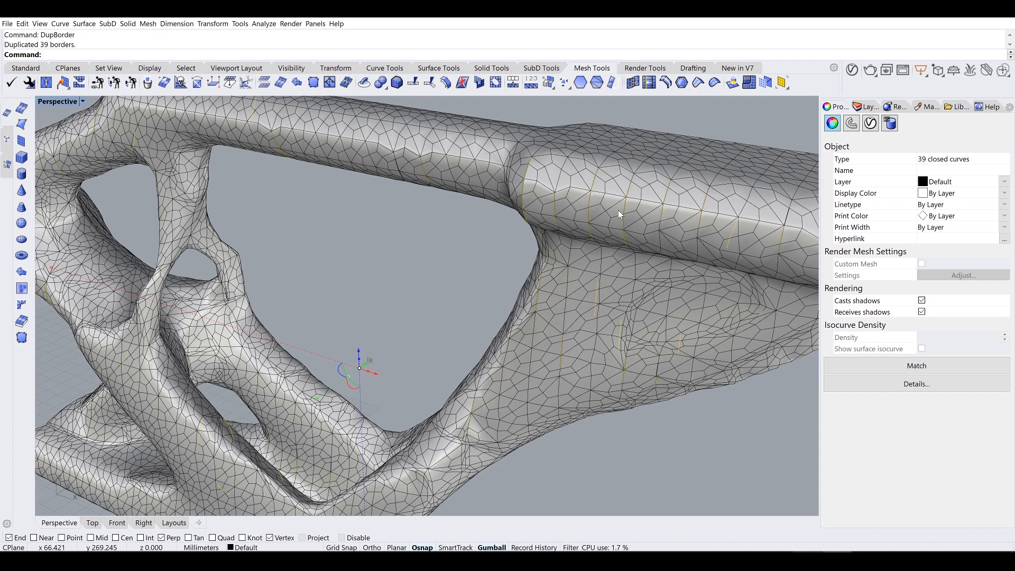
pyautogui.scroll(-4, 618, 210)
pyautogui.moveTo(618, 210)
pyautogui.mouseDown(button='right')
pyautogui.moveTo(589, 220)
pyautogui.moveTo(630, 214)
pyautogui.mouseUp(button='right')
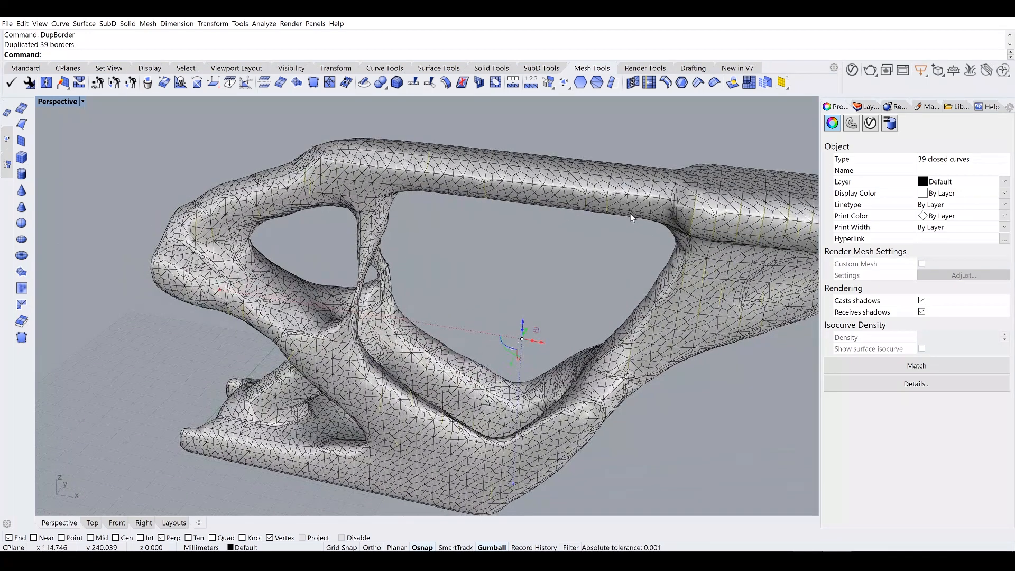
# Step: Undo the duplicated border curves and reselect the reference mesh
pyautogui.hotkey('ctrl', 'z')
pyautogui.click(378, 232)
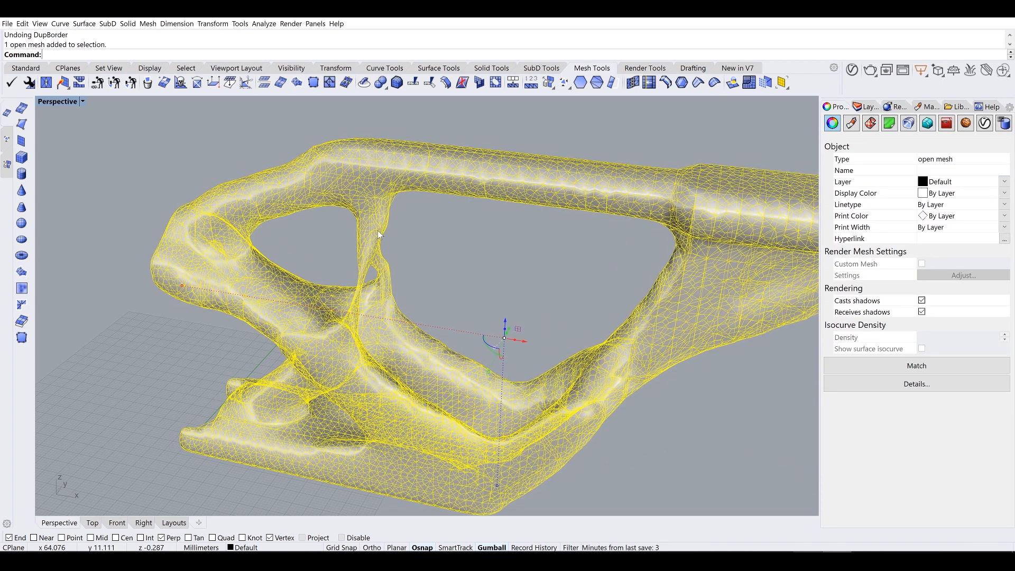
pyautogui.write('Alignme')
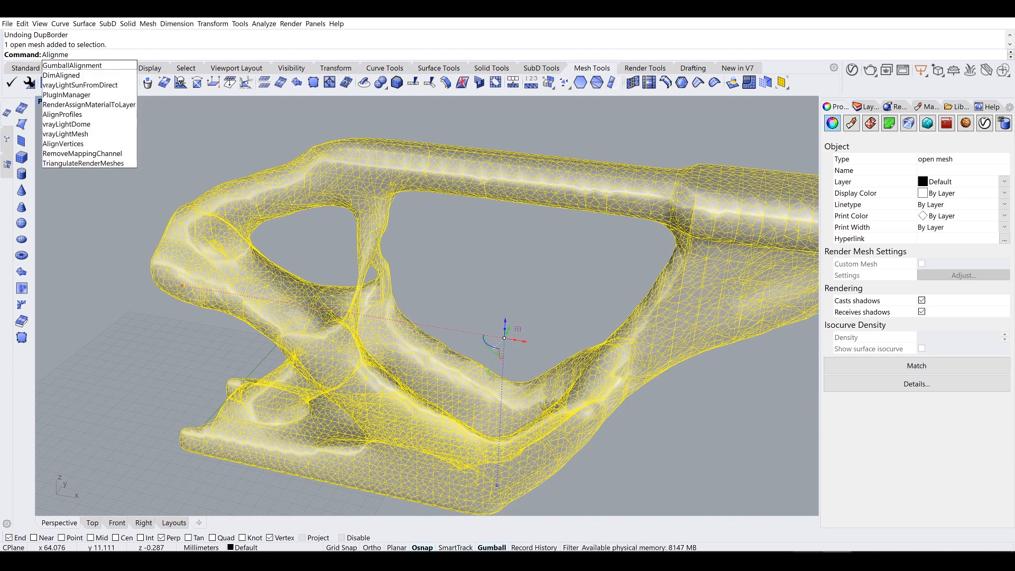
pyautogui.press('BackSpace')
pyautogui.press('BackSpace')
pyautogui.write('mesh')
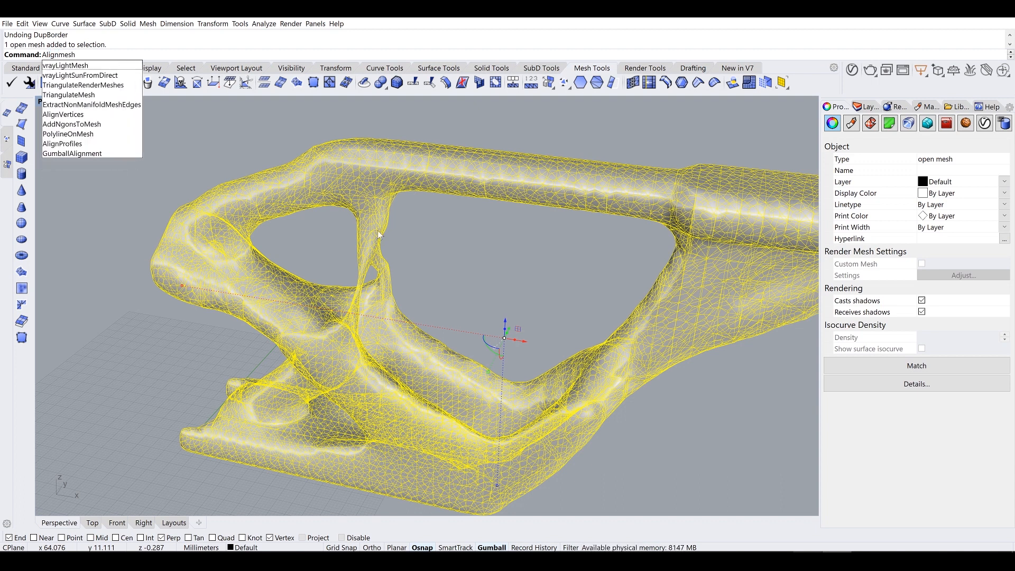
pyautogui.press('BackSpace')
pyautogui.press('BackSpace')
pyautogui.press('BackSpace')
pyautogui.press('BackSpace')
pyautogui.press('BackSpace')
pyautogui.press('BackSpace')
pyautogui.press('BackSpace')
pyautogui.press('BackSpace')
pyautogui.press('BackSpace')
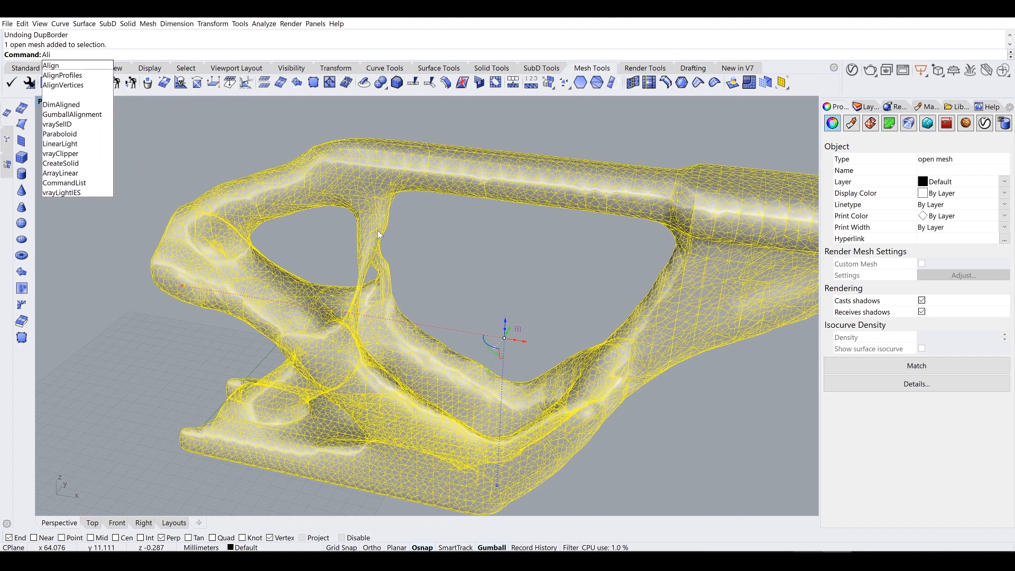
pyautogui.write('Weld')
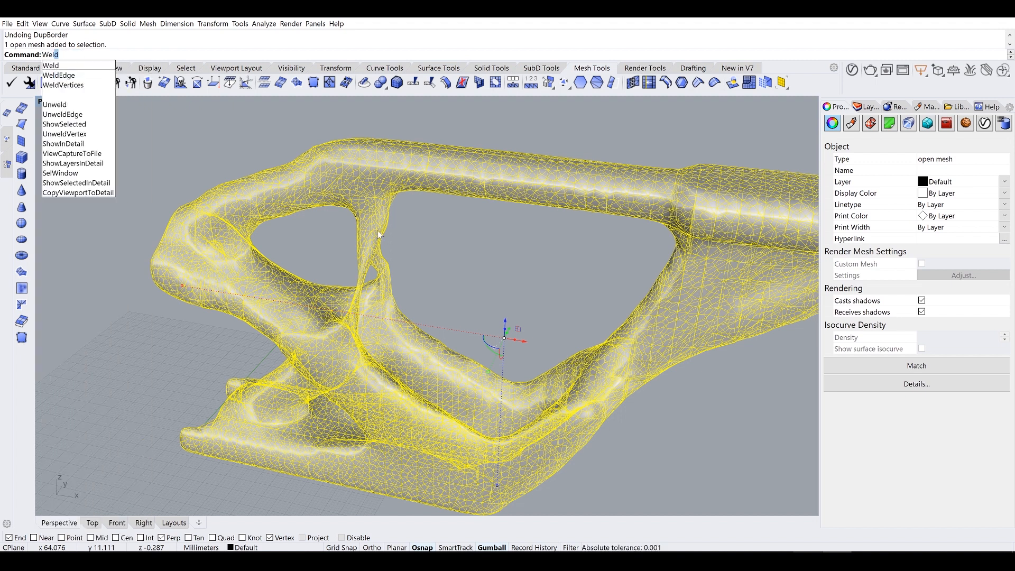
pyautogui.click(63, 85)
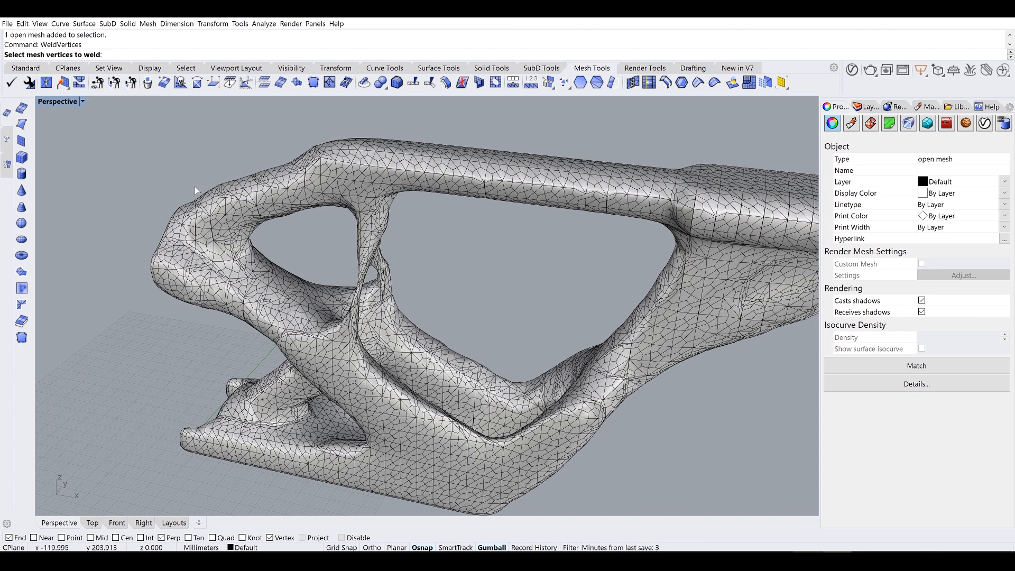
pyautogui.press('Escape')
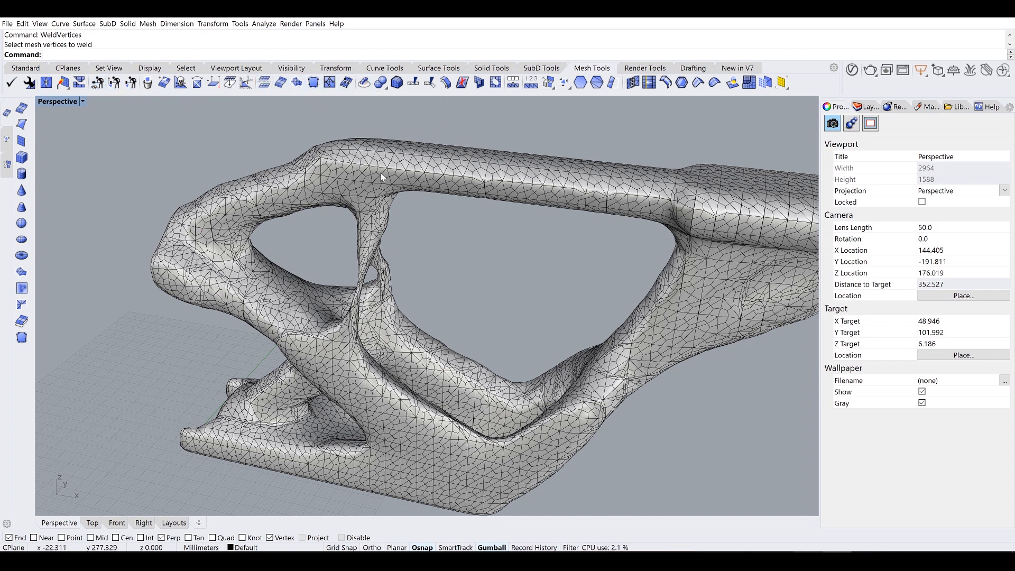
# Step: Align the reference mesh's vertices with AlignVertices, using a distance to adjust of 0.1
pyautogui.click(315, 191)
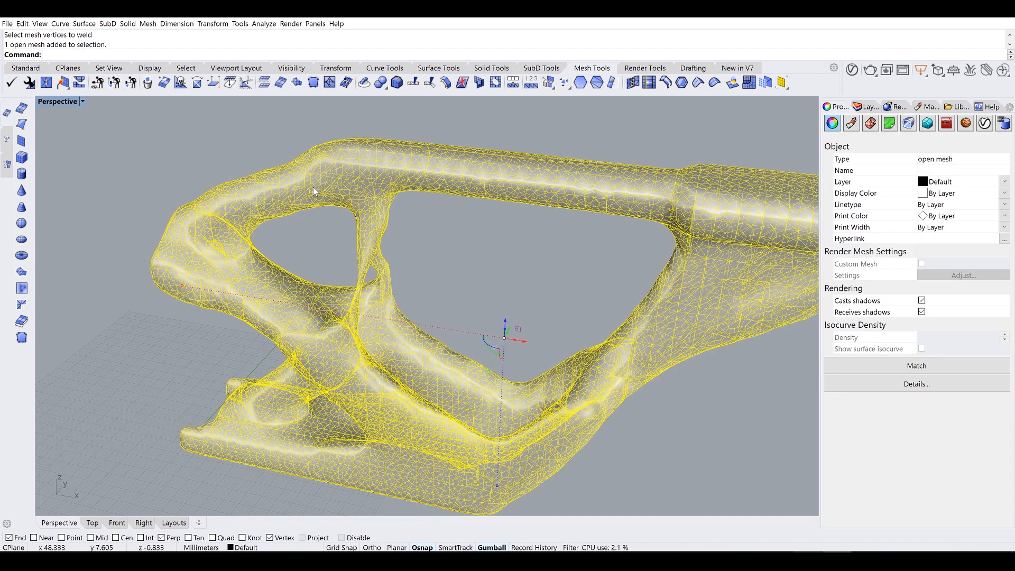
pyautogui.write('Align')
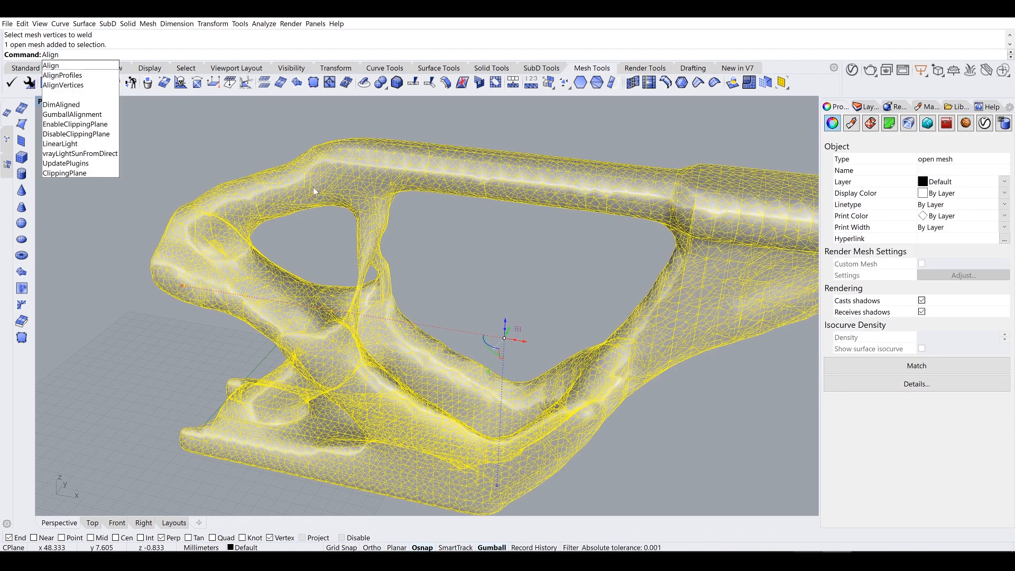
pyautogui.write('meshverti')
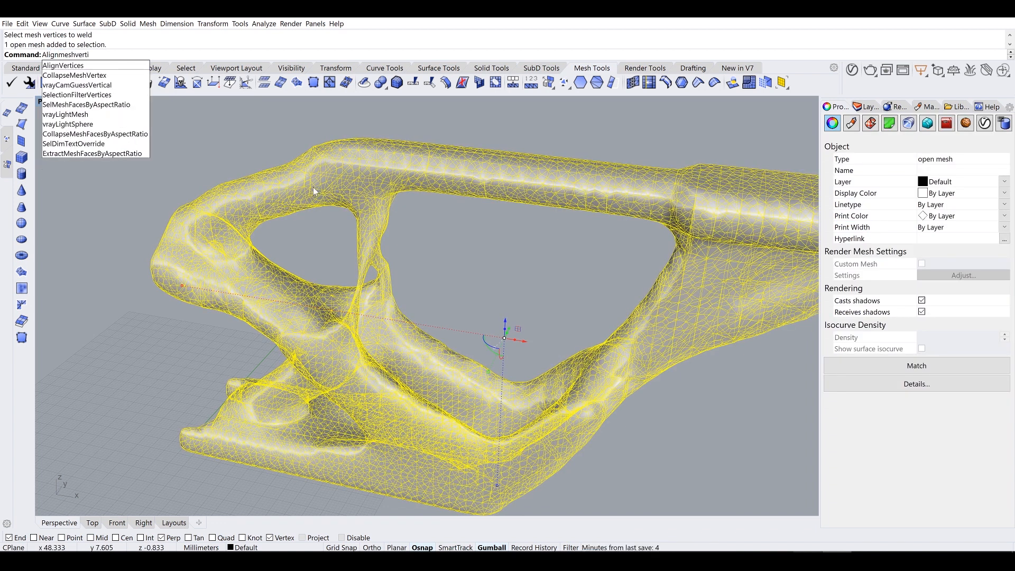
pyautogui.press('Return')
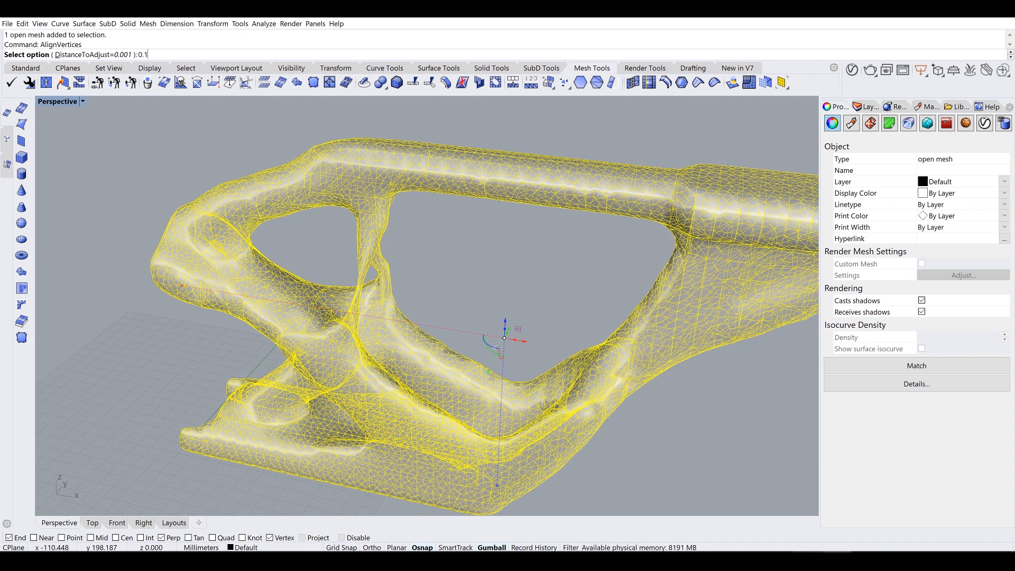
pyautogui.press('Return')
pyautogui.press('Return')
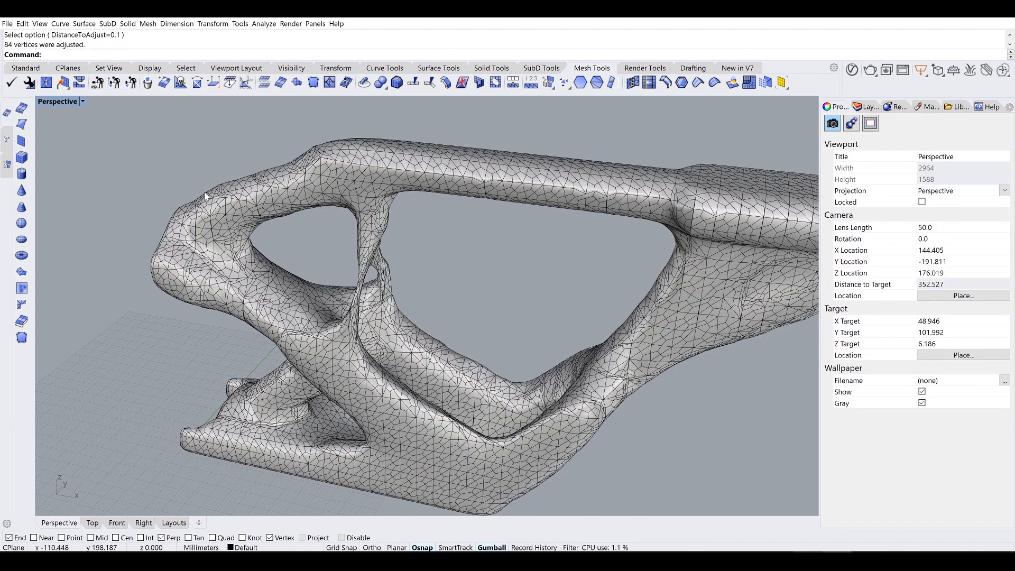
# Step: Run the What command on the reference mesh to recheck its object description after the 0.1 vertex alignment
pyautogui.click(342, 176)
pyautogui.write('What')
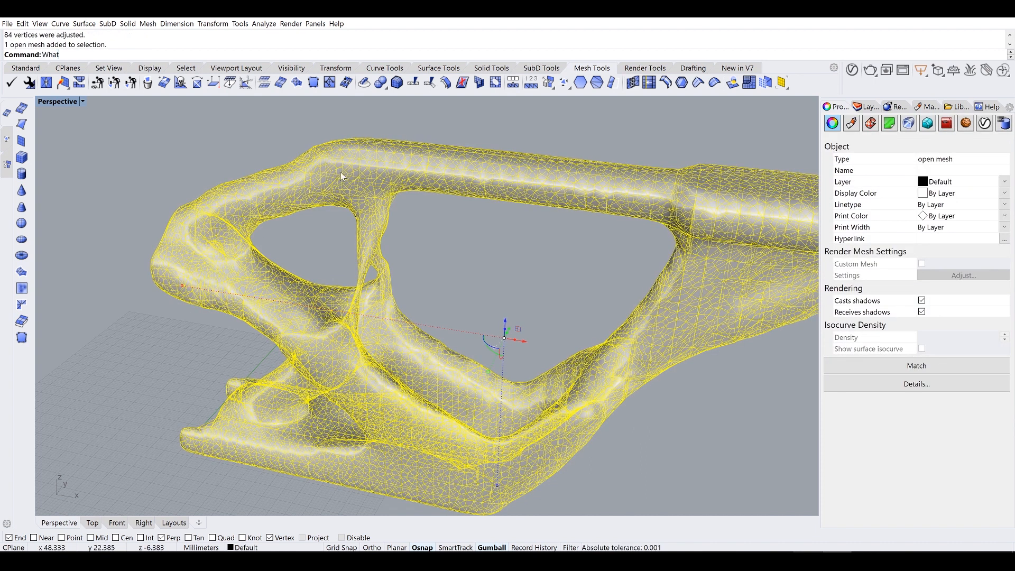
pyautogui.press('Return')
pyautogui.click(607, 393)
# Step: Duplicate the mesh's remaining open borders with DupBorder and zoom to the resulting curves to locate the gaps
pyautogui.write('DupBorder')
pyautogui.press('Return')
pyautogui.write('ZS')
pyautogui.press('Return')
pyautogui.moveTo(606, 385); pyautogui.dragTo(382, 390, button='right')
pyautogui.click(313, 341)
pyautogui.scroll(-5, 365, 350)
pyautogui.scroll(-6, 383, 390)
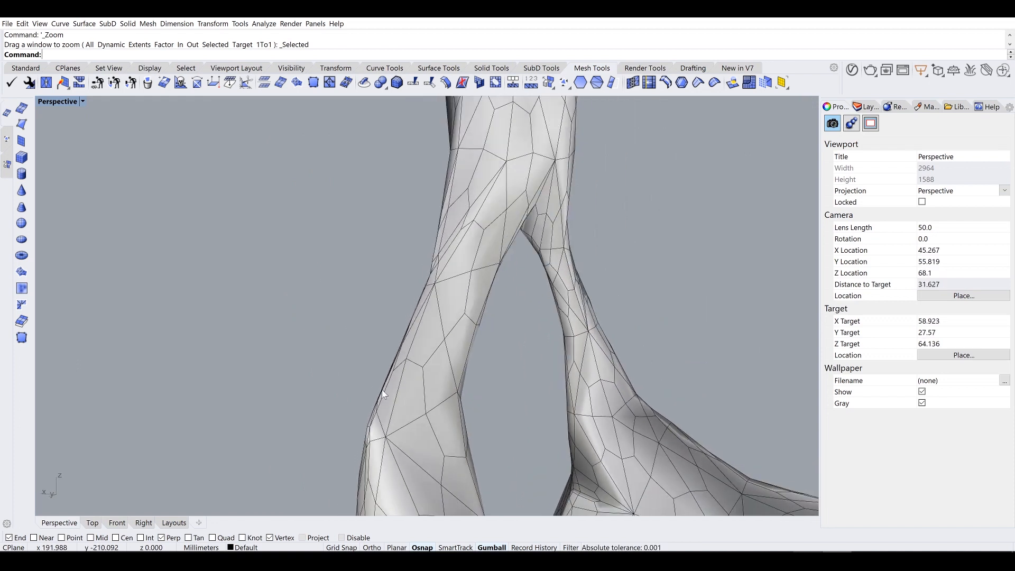
# Step: Try AlignVertices on the reference mesh with the distance to adjust raised to 0.2
pyautogui.write('a')
pyautogui.press('Return')
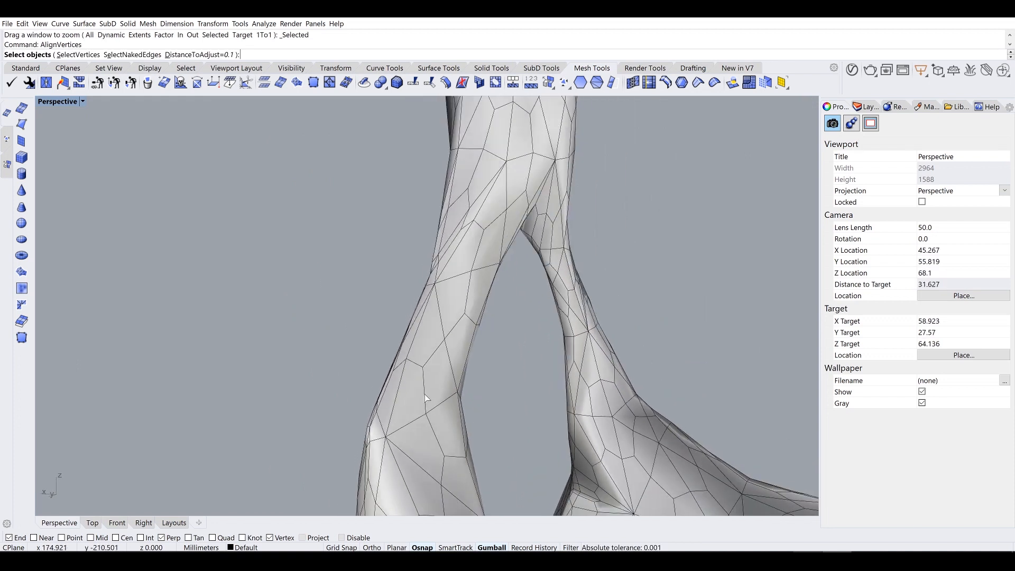
pyautogui.click(195, 55)
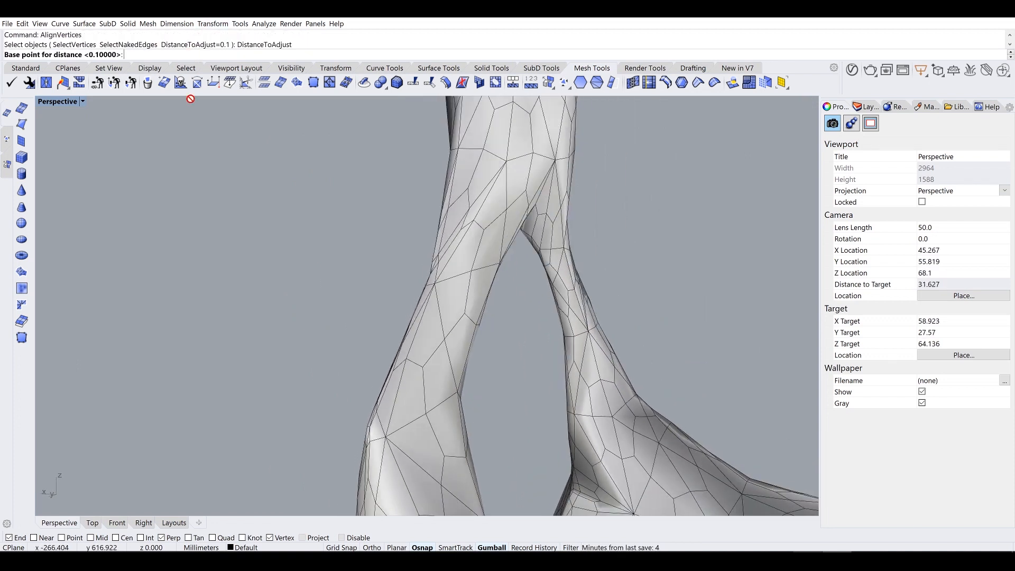
pyautogui.write('0.2')
pyautogui.press('Return')
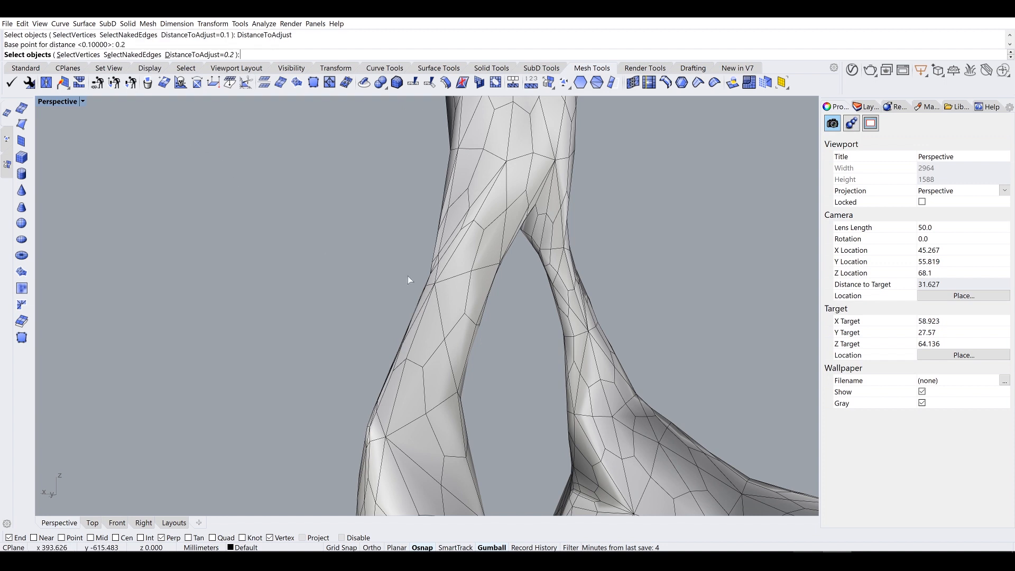
pyautogui.click(431, 282)
pyautogui.press('Return')
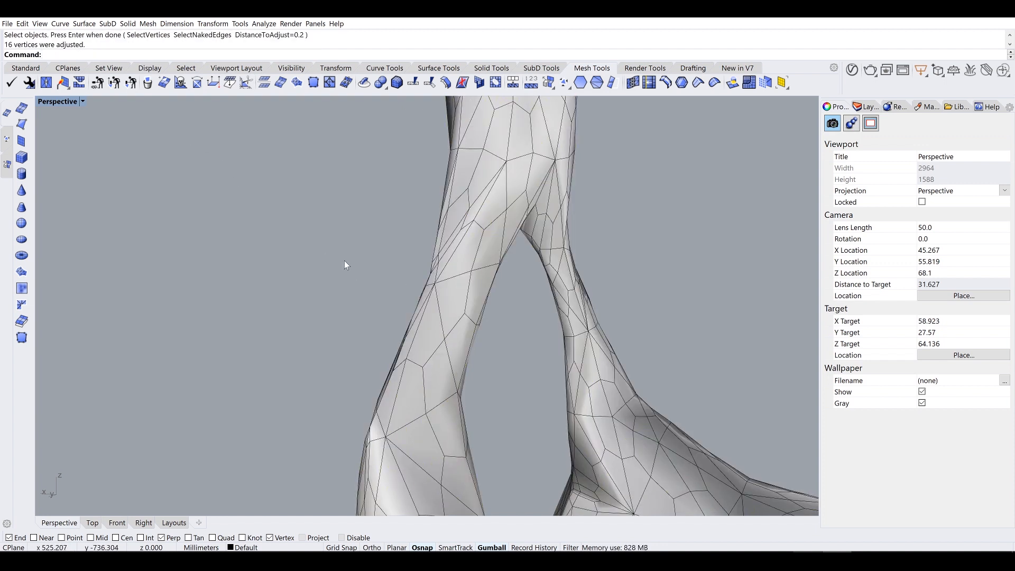
# Step: Run the What command on the reference mesh to examine its open edges after the 0.2 vertex alignment
pyautogui.moveTo(344, 262); pyautogui.dragTo(408, 271, button='right')
pyautogui.click(413, 274)
pyautogui.write('What')
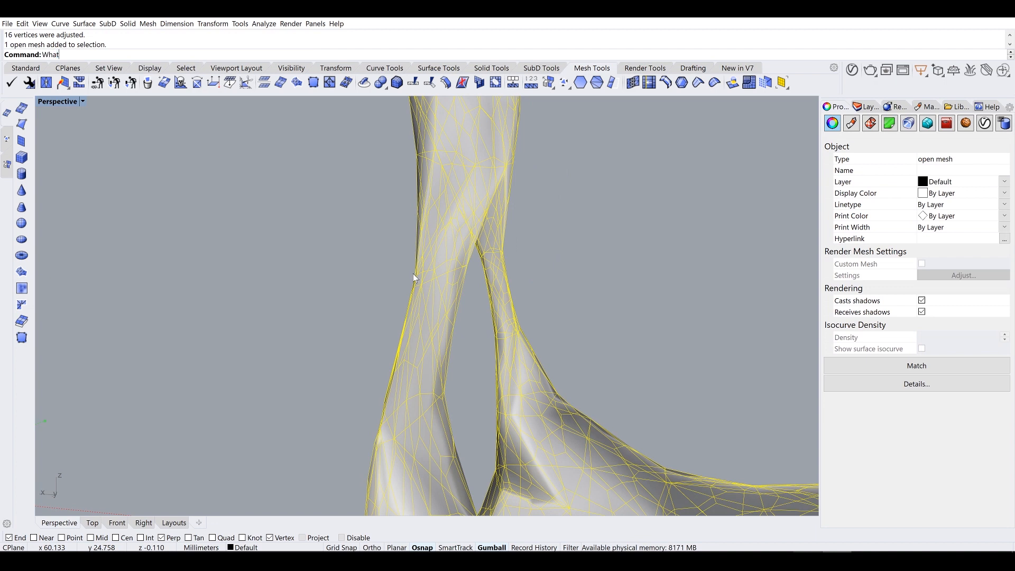
pyautogui.press('Return')
pyautogui.click(624, 395)
# Step: Duplicate the open borders left after the 0.2 alignment and inspect where they lie on the mesh
pyautogui.write('DupBorder')
pyautogui.press('Return')
pyautogui.scroll(-15, 492, 352)
pyautogui.moveTo(489, 351); pyautogui.dragTo(434, 370, button='right')
pyautogui.scroll(8, 468, 379)
pyautogui.click(490, 352)
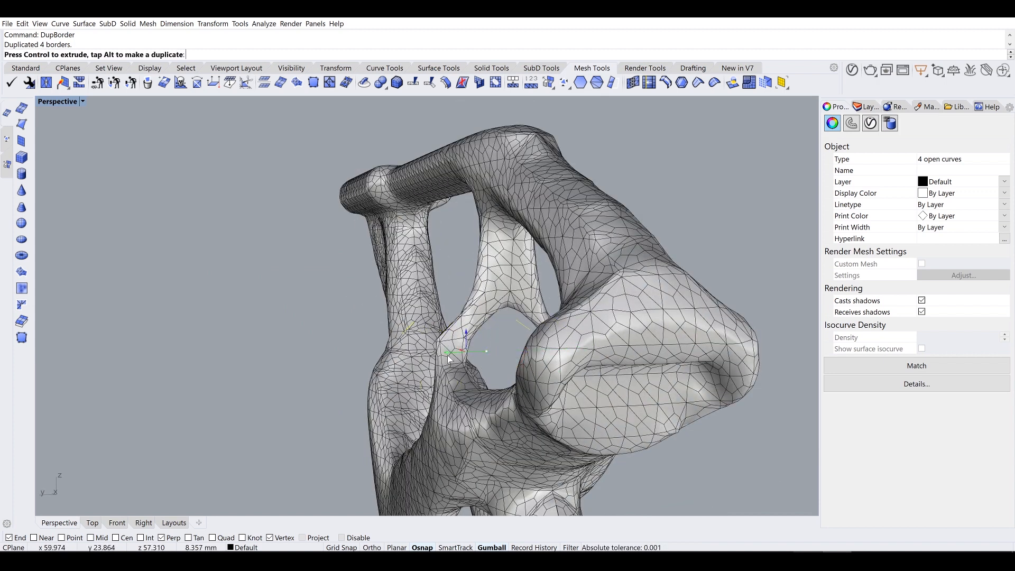
pyautogui.scroll(4, 446, 388)
# Step: Undo the last border duplication and the 0.2 vertex alignment
pyautogui.hotkey('ctrl', 'z')
pyautogui.hotkey('ctrl', 'z')
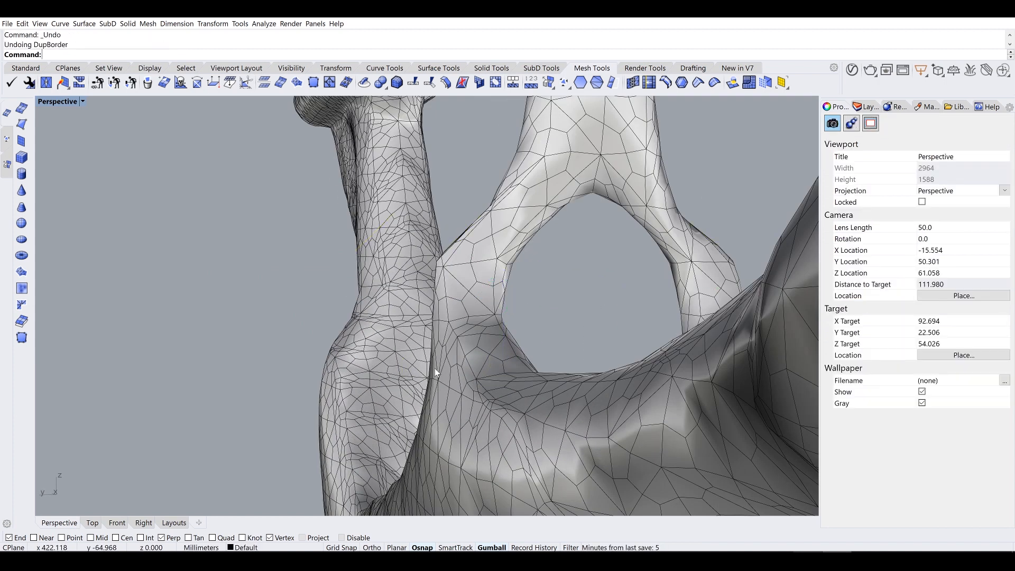
pyautogui.click(538, 315)
pyautogui.click(457, 293)
pyautogui.click(589, 262)
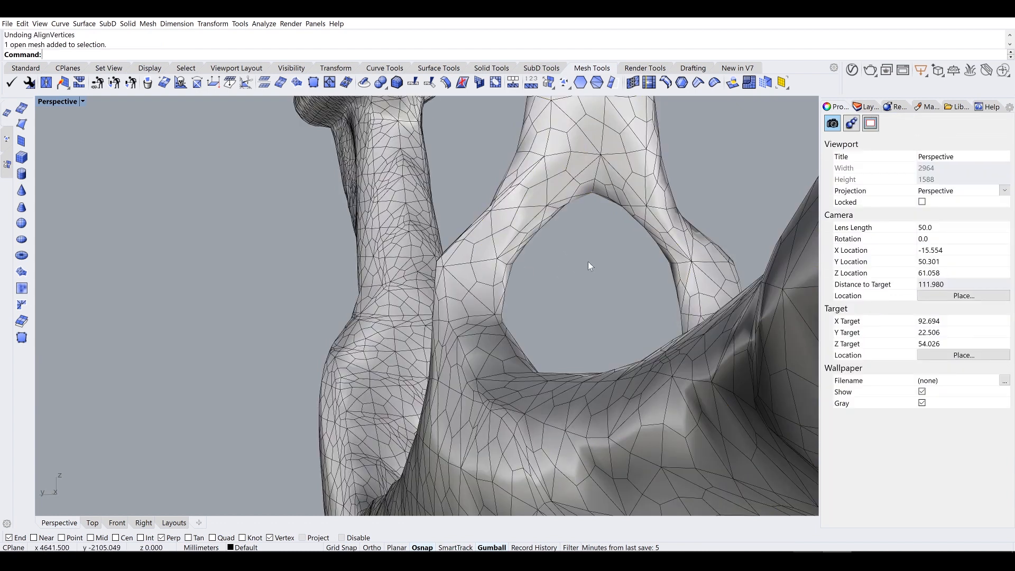
pyautogui.click(490, 278)
pyautogui.moveTo(571, 229); pyautogui.dragTo(503, 281, button='right')
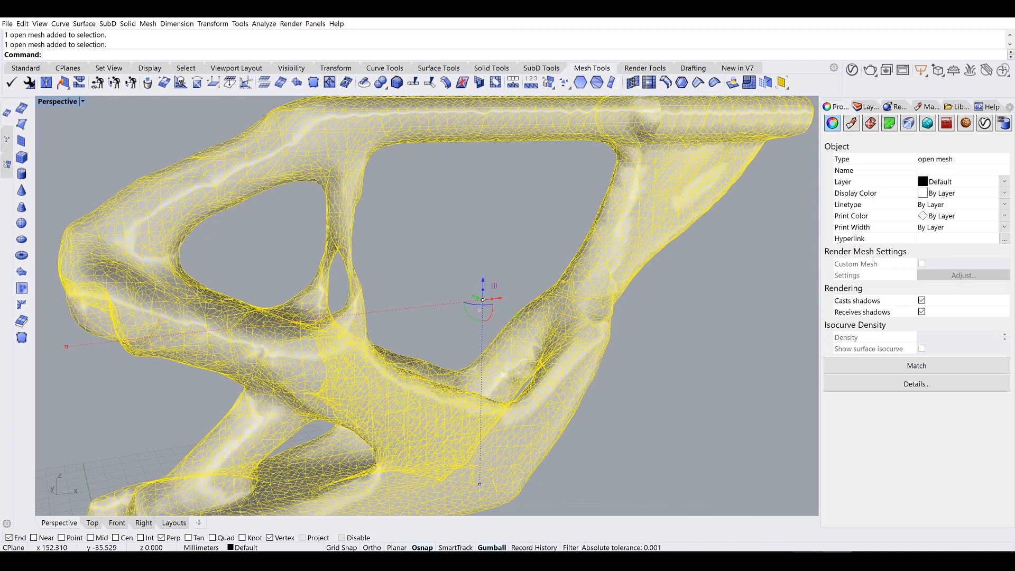
pyautogui.click(436, 239)
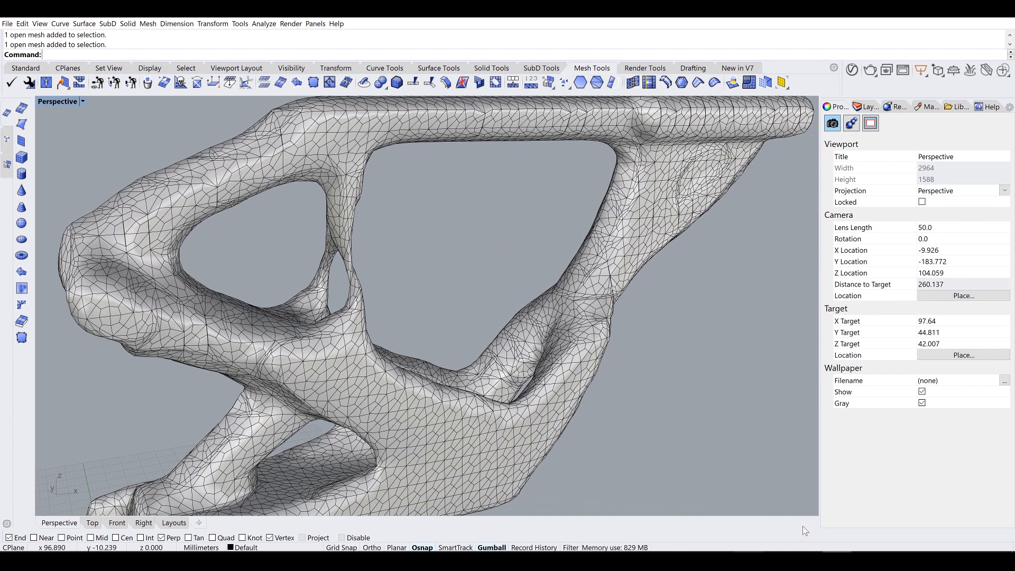
# Step: Preview a QuadRemesh of the reference mesh with the input objects hidden, and examine the quads around the thin forked strut
pyautogui.click(270, 172)
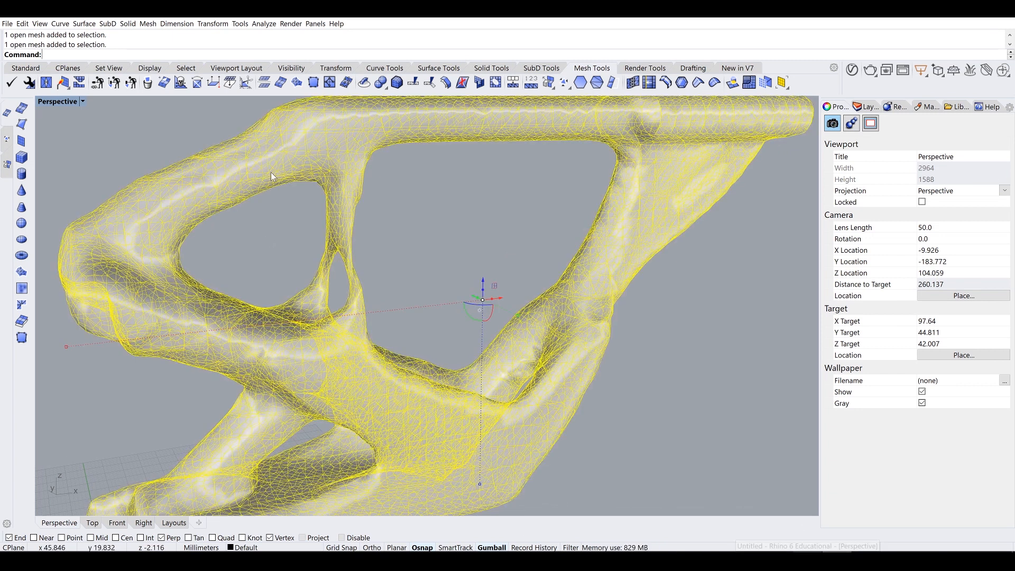
pyautogui.click(750, 83)
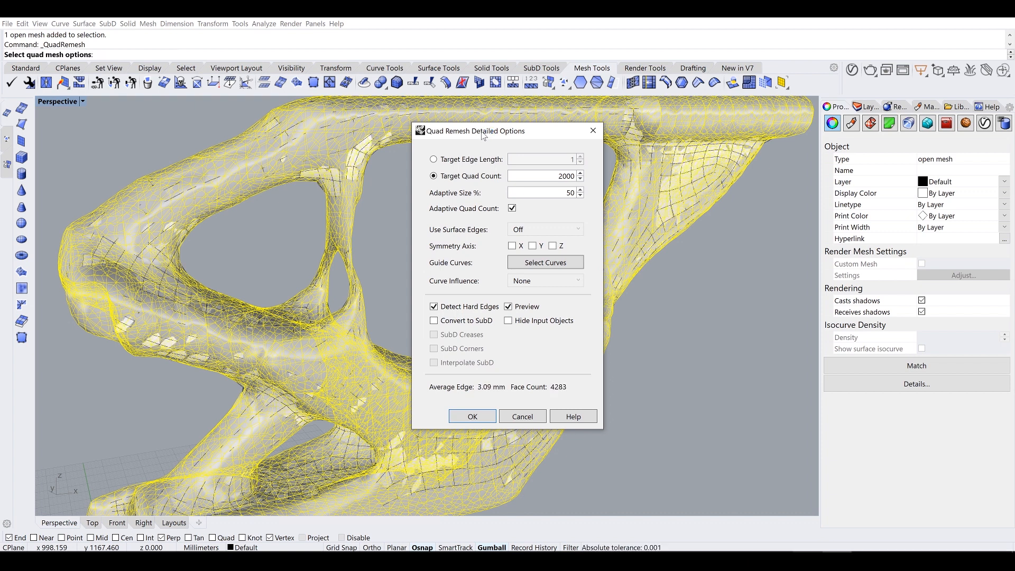
pyautogui.moveTo(490, 139); pyautogui.dragTo(674, 154)
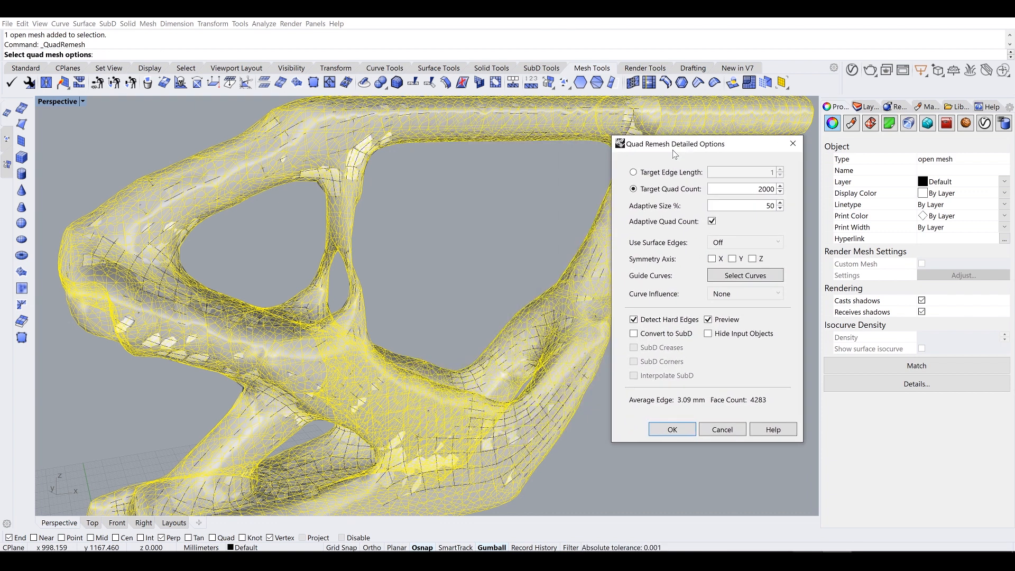
pyautogui.click(714, 332)
pyautogui.scroll(-10, 444, 245)
pyautogui.moveTo(445, 244); pyautogui.dragTo(418, 243, button='right')
pyautogui.scroll(10, 417, 242)
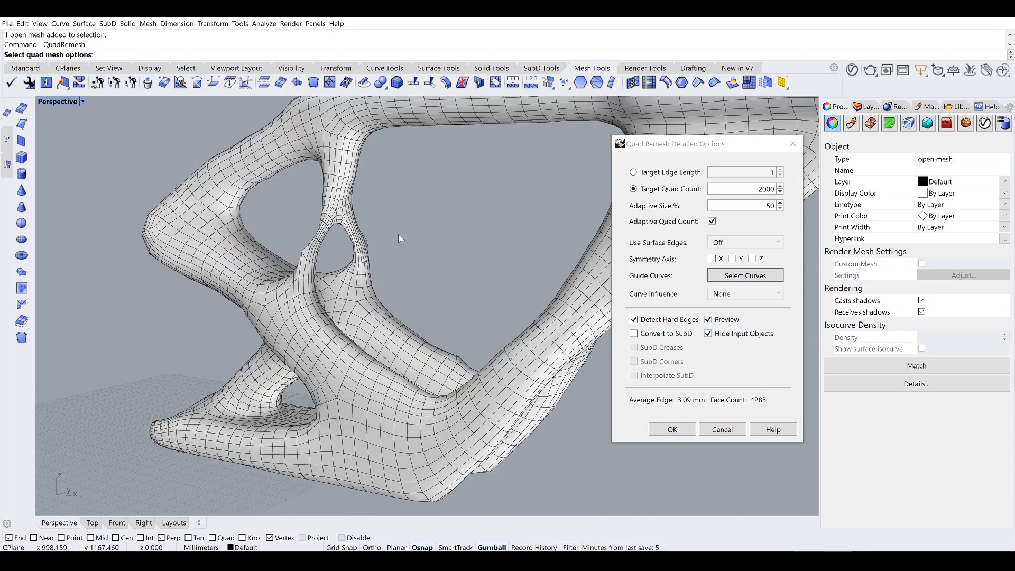
pyautogui.scroll(10, 400, 238)
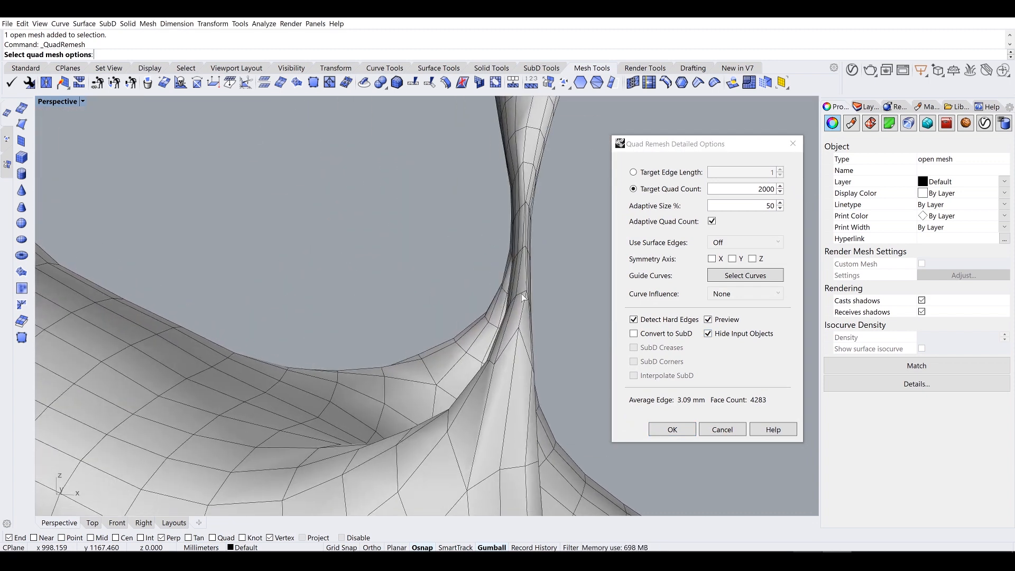
pyautogui.scroll(-5, 523, 297)
pyautogui.scroll(4, 502, 294)
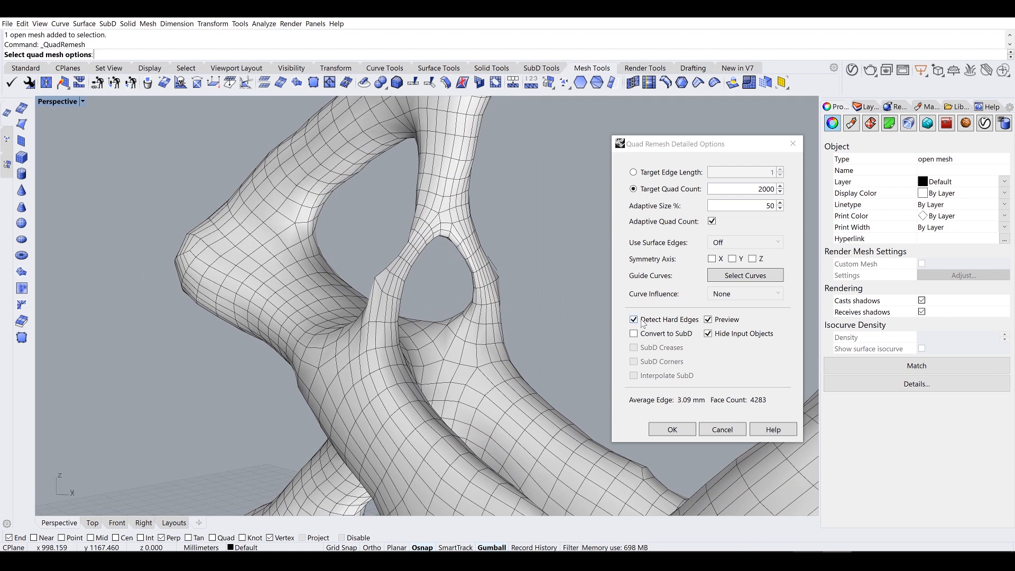
# Step: Turn off hard edge detection for the remesh and inspect the preview around the forked strut and the whole frame
pyautogui.click(641, 320)
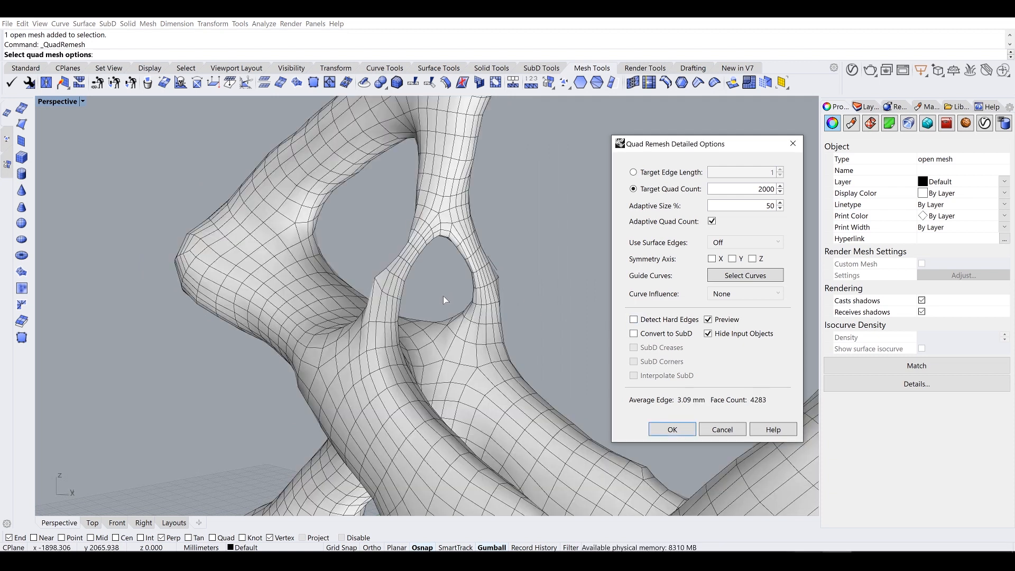
pyautogui.moveTo(491, 319); pyautogui.dragTo(211, 312, button='right')
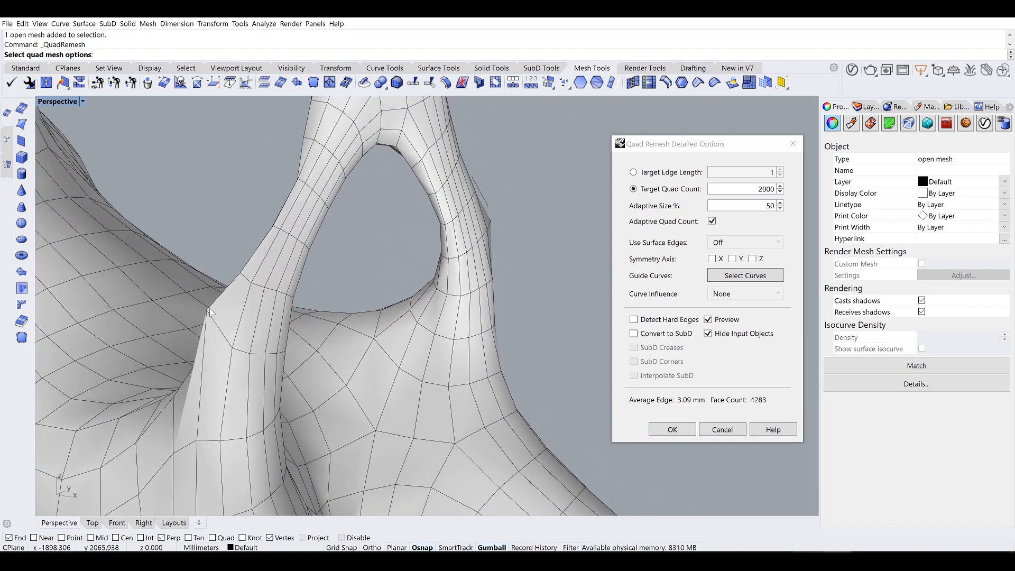
pyautogui.scroll(-9, 312, 312)
pyautogui.moveTo(371, 328); pyautogui.dragTo(436, 319, button='right')
pyautogui.scroll(-5, 353, 336)
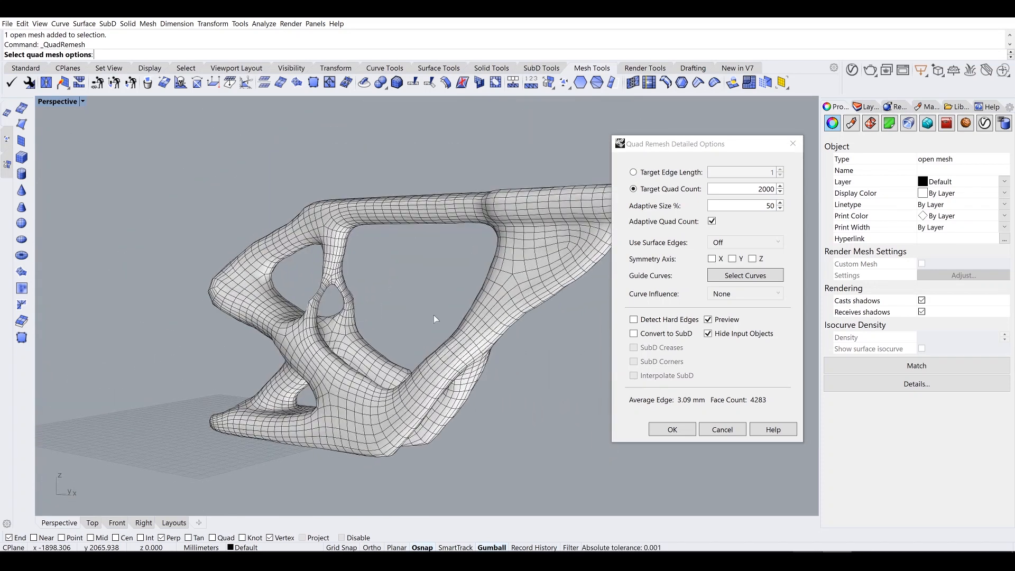
# Step: Turn on conversion to SubD for the remesh, inspect the smooth preview at the forked strut, and create the remeshed SubD
pyautogui.click(634, 335)
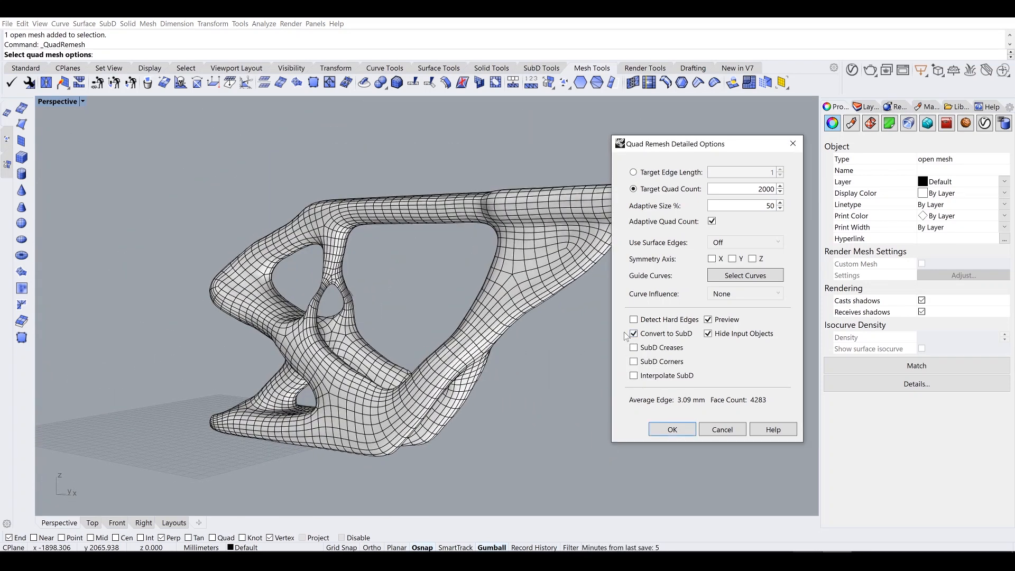
pyautogui.scroll(10, 394, 318)
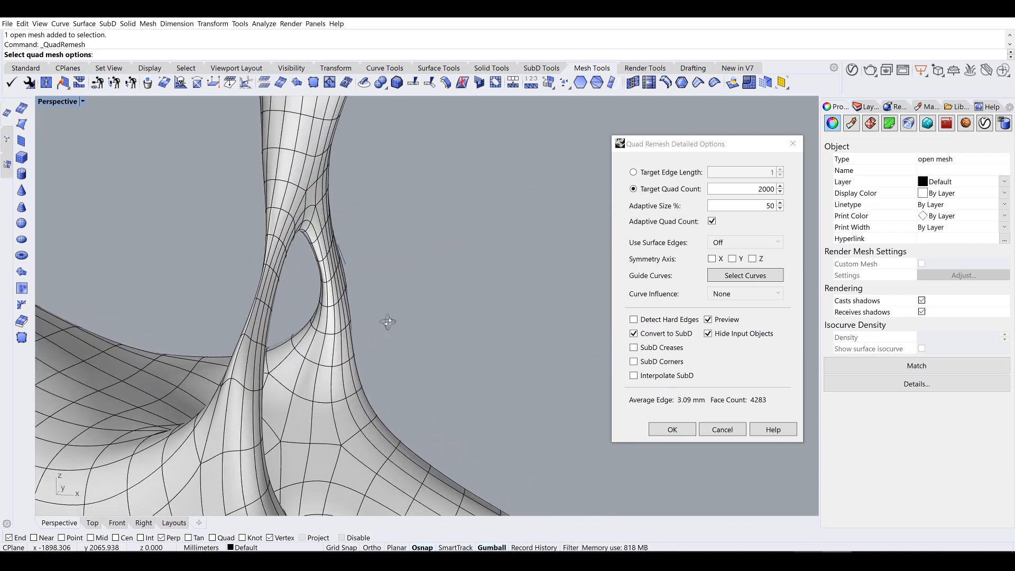
pyautogui.scroll(-10, 385, 321)
pyautogui.moveTo(409, 325)
pyautogui.mouseDown(button='right')
pyautogui.moveTo(353, 311)
pyautogui.moveTo(297, 312)
pyautogui.moveTo(415, 315)
pyautogui.mouseUp(button='right')
pyautogui.click(672, 430)
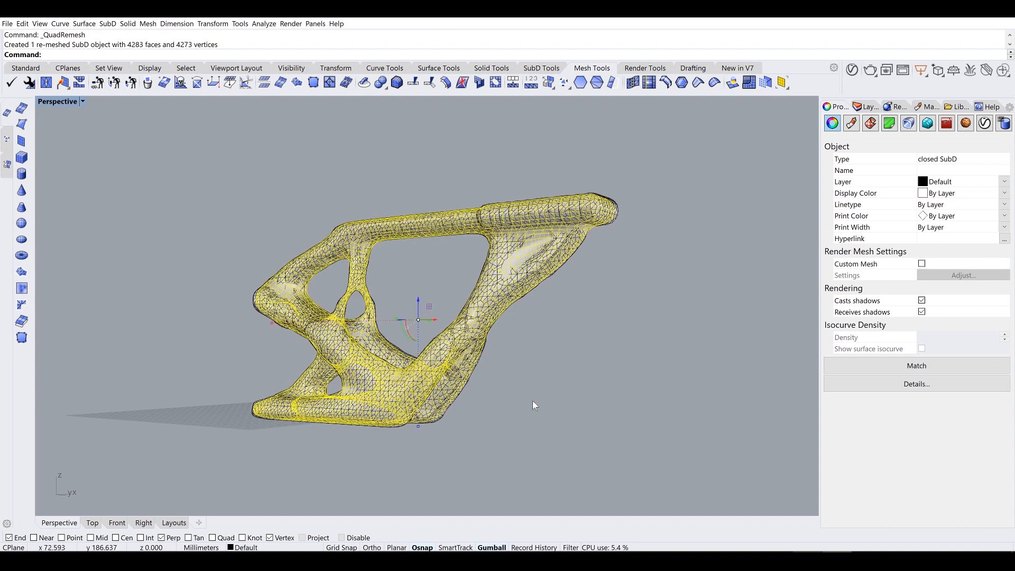
# Step: Move the remeshed SubD sideways along the Y axis so it stands clear of the reference mesh
pyautogui.moveTo(496, 372); pyautogui.dragTo(397, 356, button='right')
pyautogui.moveTo(397, 353); pyautogui.dragTo(613, 307)
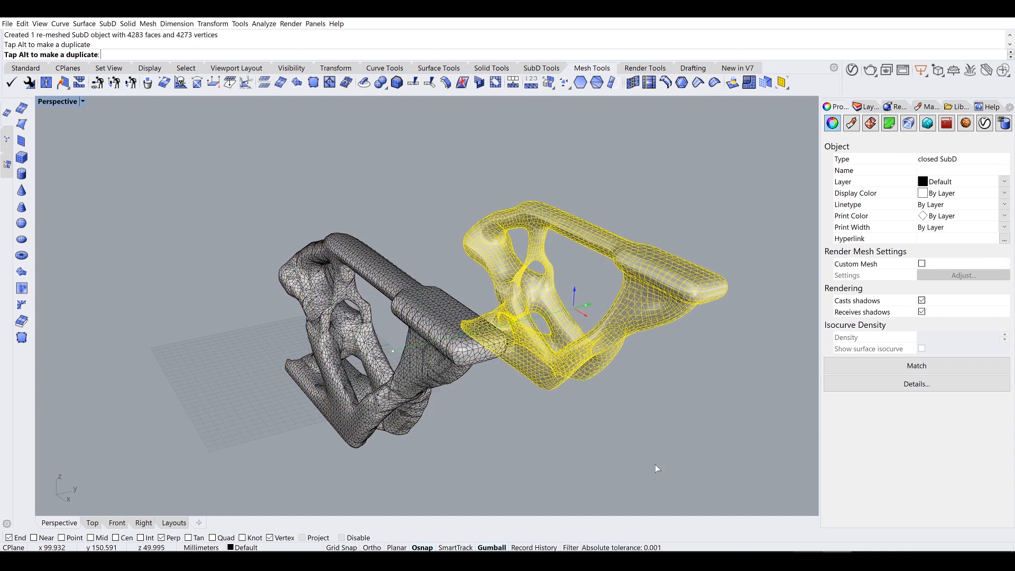
pyautogui.click(650, 424)
pyautogui.moveTo(650, 425); pyautogui.dragTo(529, 343, button='right')
# Step: Convert the remeshed SubD to NURBS while keeping the input, and delete the original SubD
pyautogui.click(608, 325)
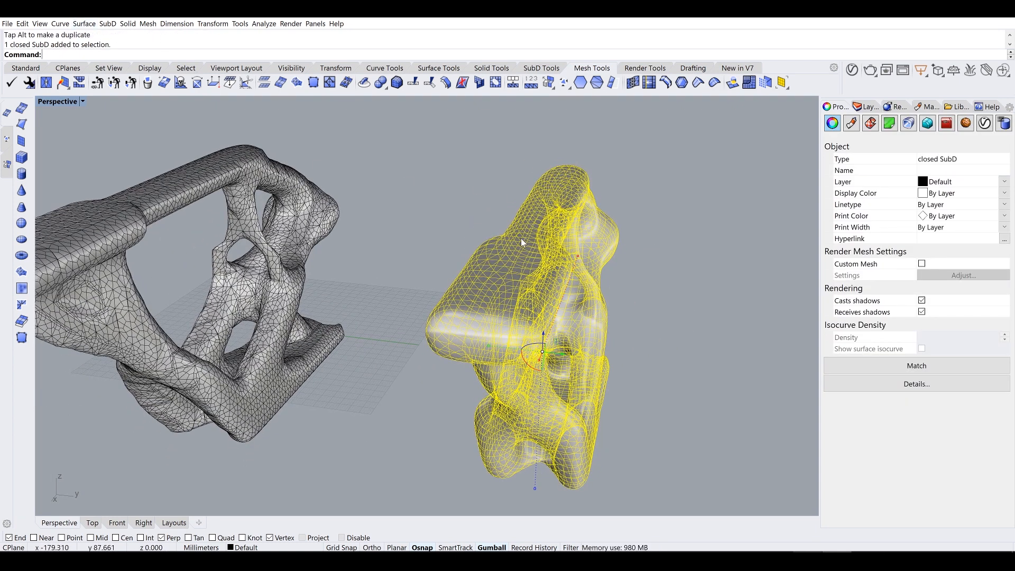
pyautogui.click(541, 69)
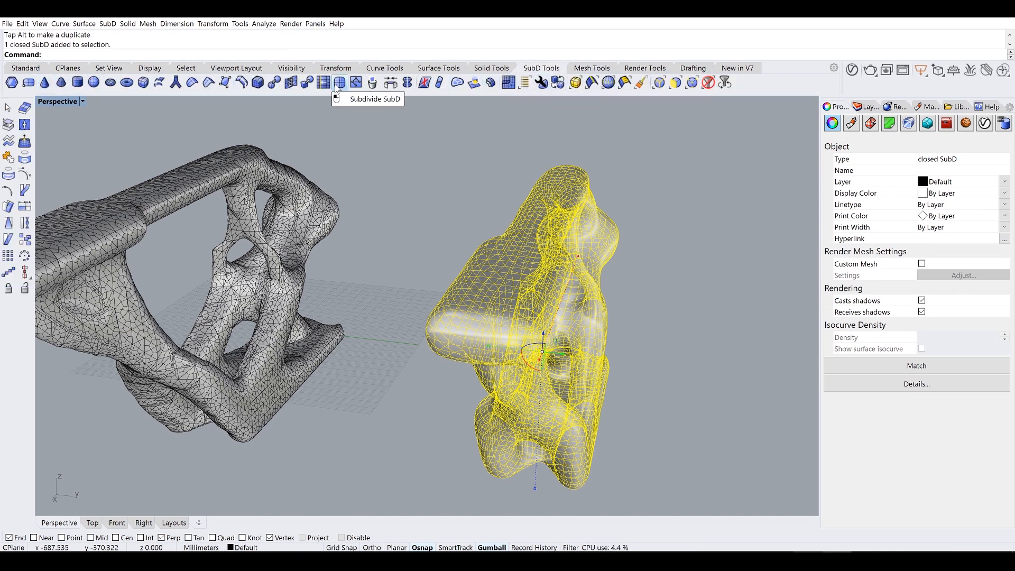
pyautogui.click(273, 85)
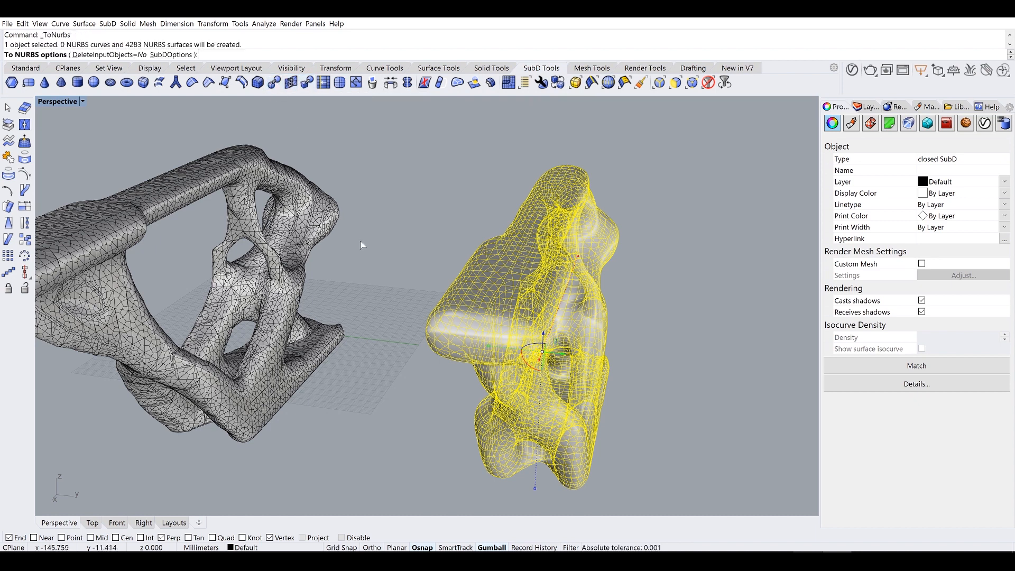
pyautogui.press('Return')
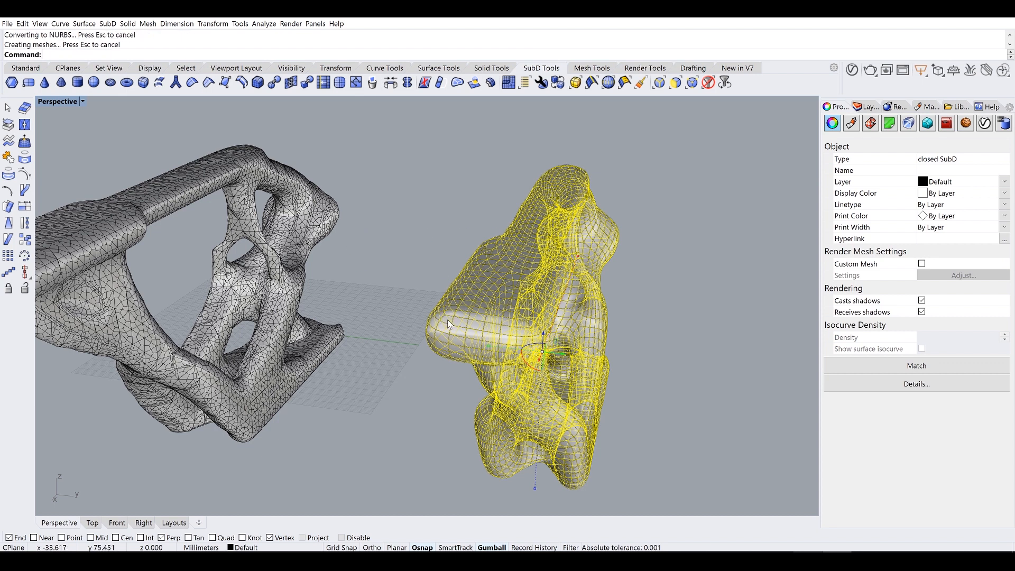
pyautogui.press('Delete')
# Step: Copy the converted NURBS polysurface and paste it into the Rhino 6 model containing the manually built versions
pyautogui.moveTo(571, 399); pyautogui.dragTo(573, 367, button='right')
pyautogui.click(573, 368)
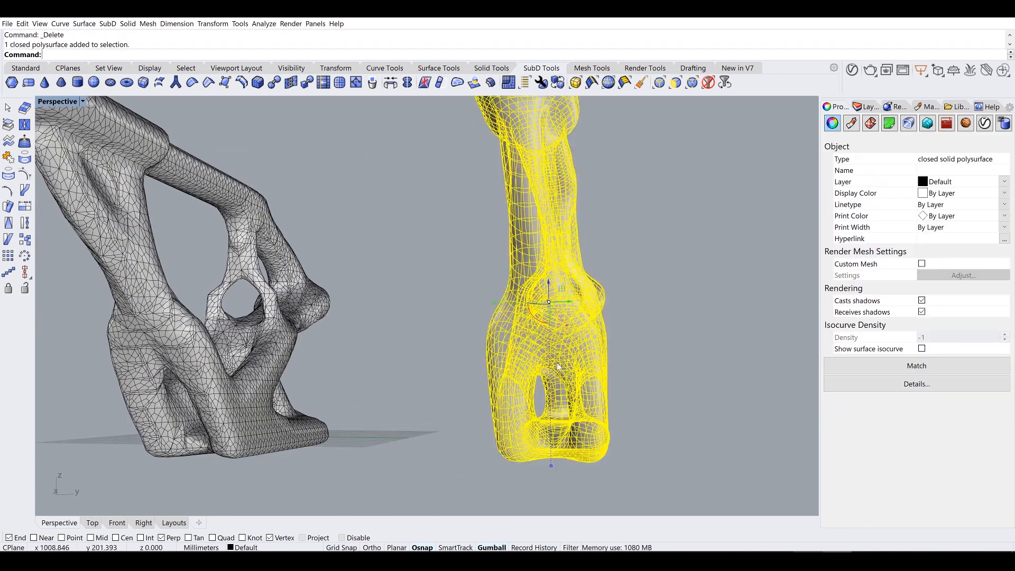
pyautogui.moveTo(408, 350); pyautogui.dragTo(482, 326, button='right')
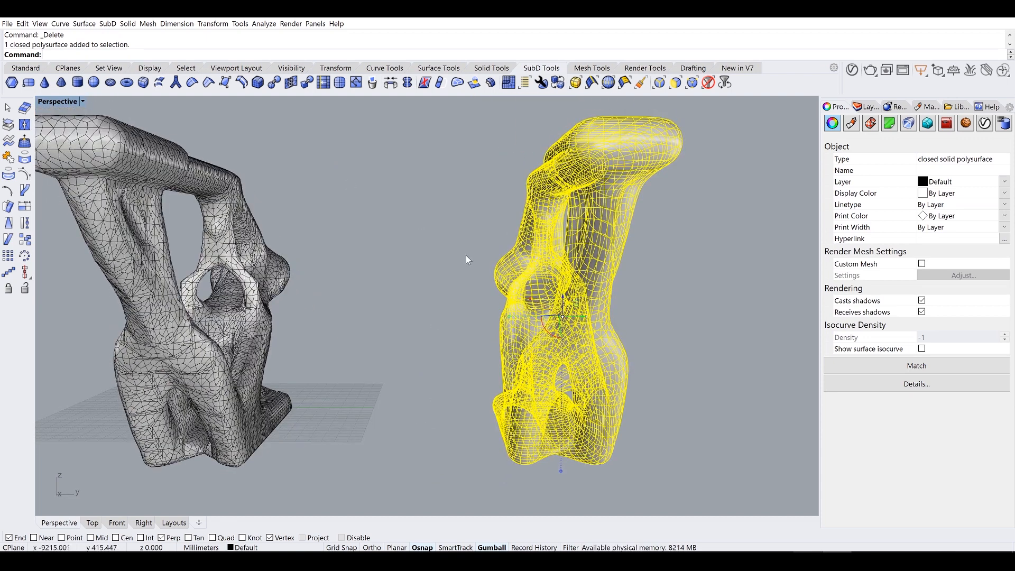
pyautogui.moveTo(466, 256); pyautogui.dragTo(468, 266, button='right')
pyautogui.hotkey('ctrl', 'c')
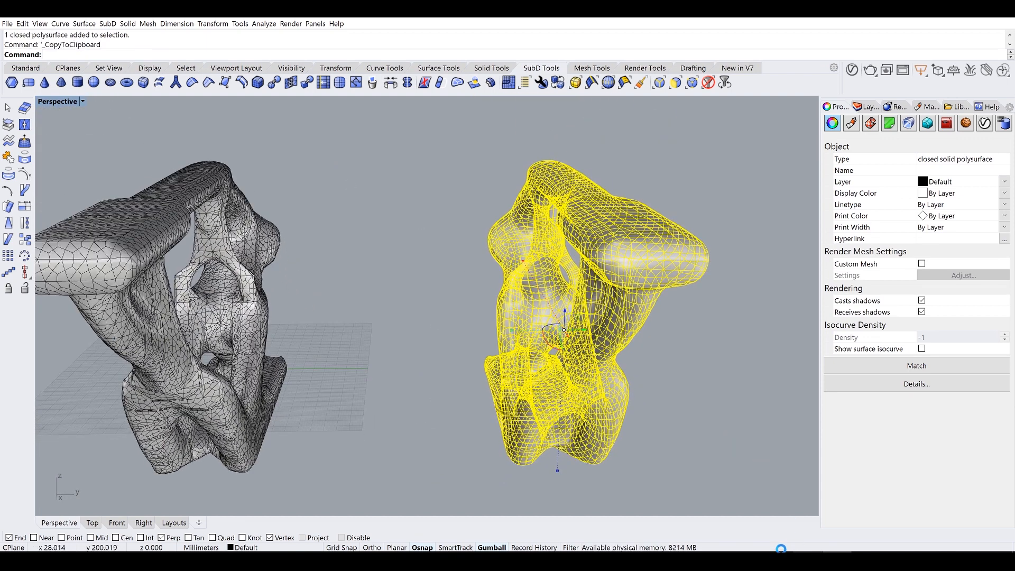
pyautogui.click(809, 561)
pyautogui.click(531, 478)
pyautogui.hotkey('ctrl', 'v')
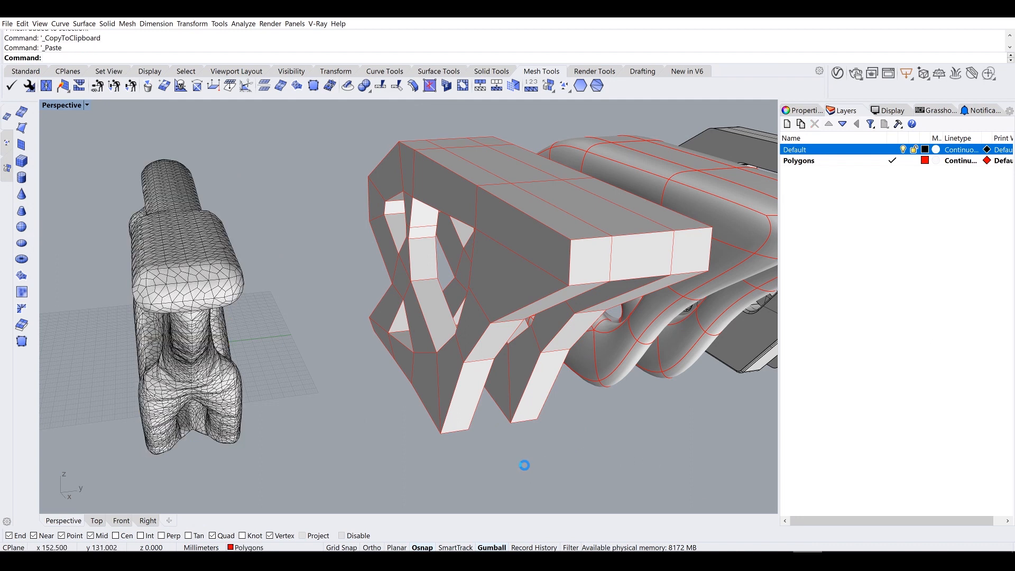
# Step: Move the pasted polysurface along the Y axis past the last low-poly version so it stands at the end of the row
pyautogui.scroll(-5, 522, 449)
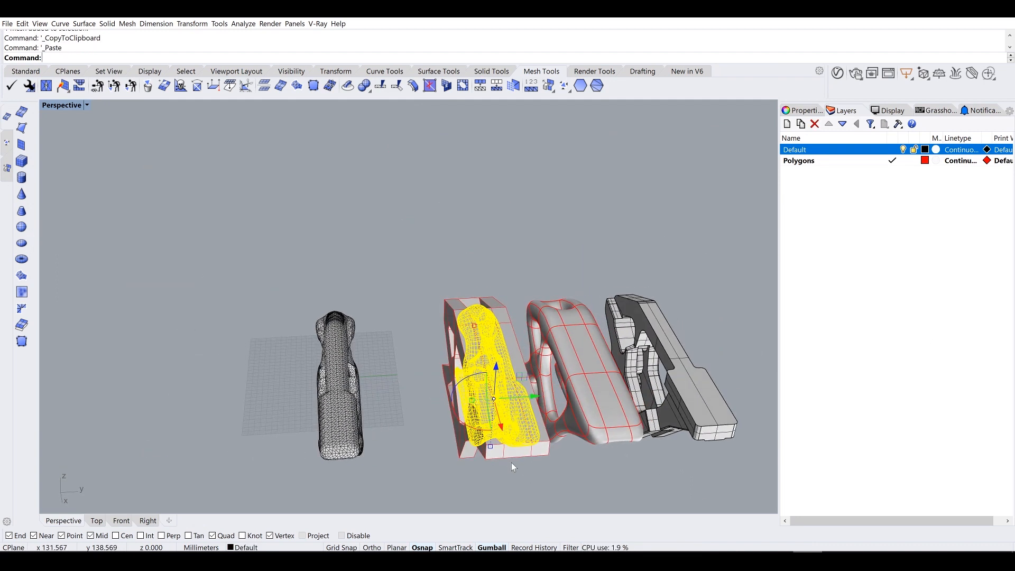
pyautogui.keyDown('shift'); pyautogui.moveTo(561, 455); pyautogui.dragTo(438, 389, button='right'); pyautogui.keyUp('shift')
pyautogui.moveTo(410, 329); pyautogui.dragTo(665, 356)
pyautogui.click(693, 424)
# Step: Compare the remeshed polysurface with the reference mesh, the low-poly cages and the smooth NURBS version from several angles
pyautogui.moveTo(693, 424); pyautogui.dragTo(629, 386, button='right')
pyautogui.scroll(6, 582, 330)
pyautogui.moveTo(581, 330)
pyautogui.mouseDown(button='right')
pyautogui.moveTo(586, 318)
pyautogui.moveTo(552, 336)
pyautogui.moveTo(572, 337)
pyautogui.mouseUp(button='right')
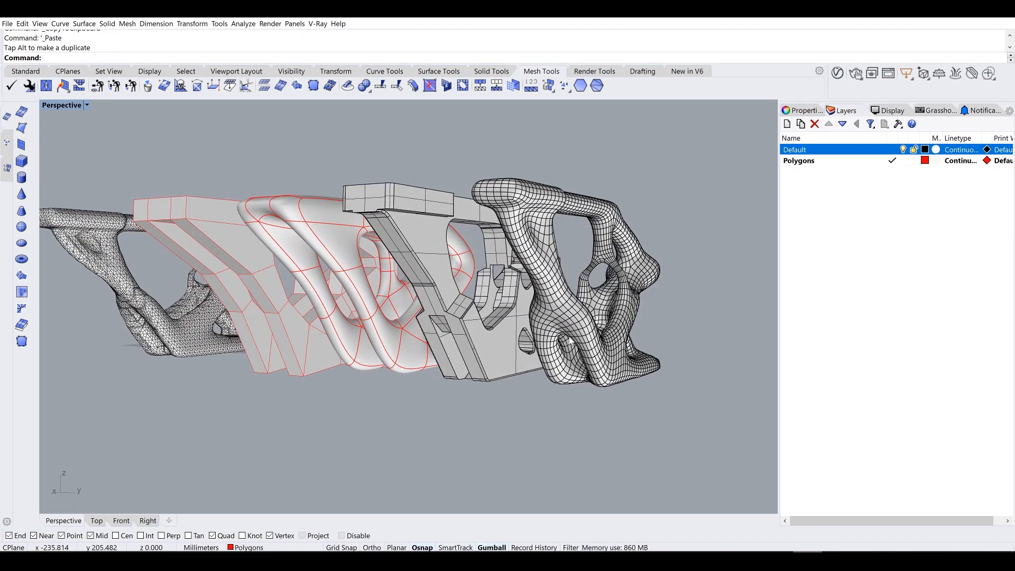
pyautogui.scroll(5, 555, 218)
pyautogui.moveTo(555, 218); pyautogui.dragTo(533, 331, button='right')
pyautogui.scroll(3, 517, 322)
pyautogui.scroll(-6, 517, 322)
pyautogui.scroll(4, 551, 319)
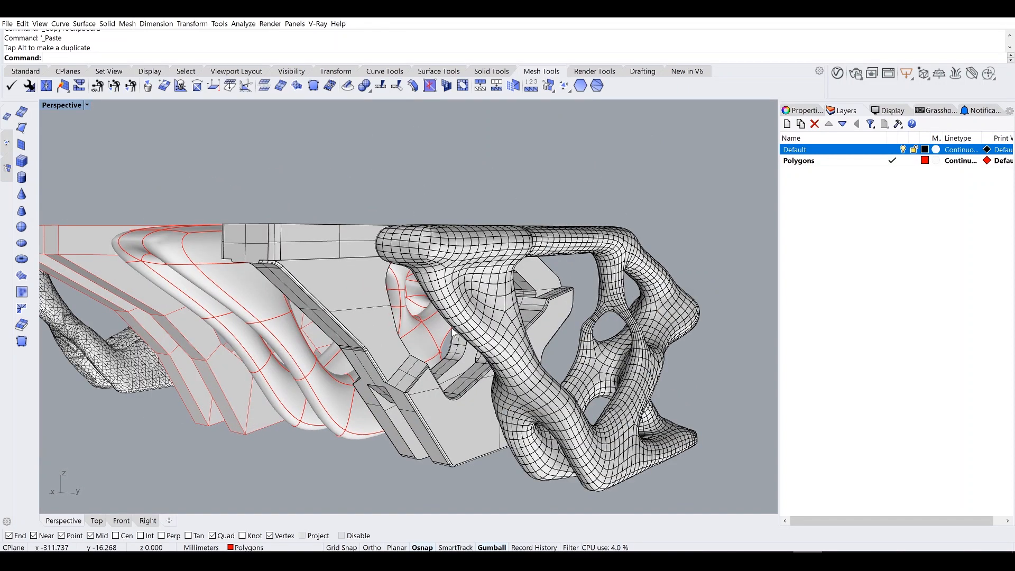
pyautogui.scroll(-3, 454, 332)
pyautogui.moveTo(436, 297); pyautogui.dragTo(523, 301, button='right')
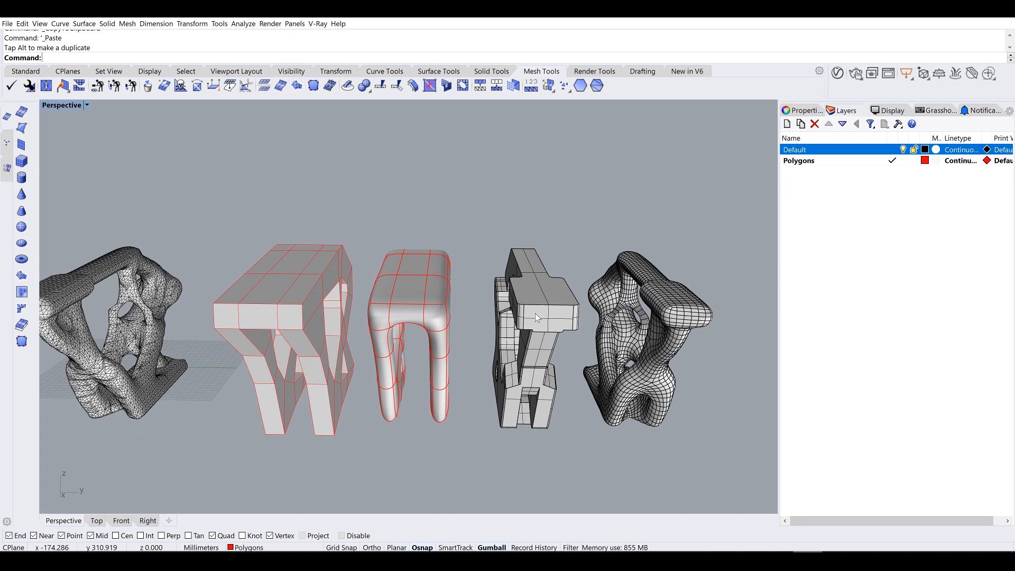
pyautogui.moveTo(627, 489); pyautogui.dragTo(376, 353, button='right')
# Step: Delete the red-edged low-poly cage mesh and the smooth NURBS polysurface beside it
pyautogui.click(191, 262)
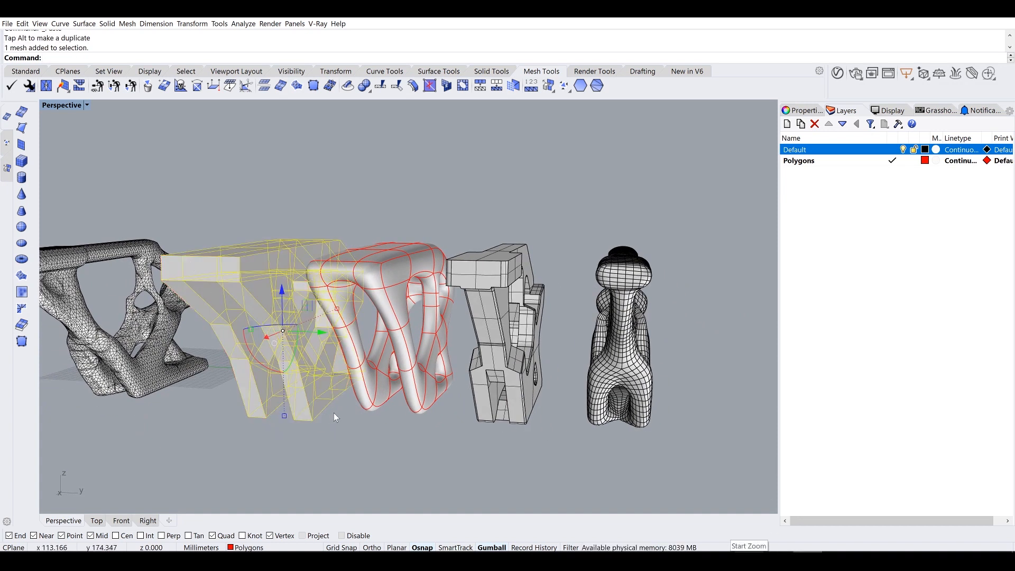
pyautogui.moveTo(394, 440); pyautogui.dragTo(290, 320)
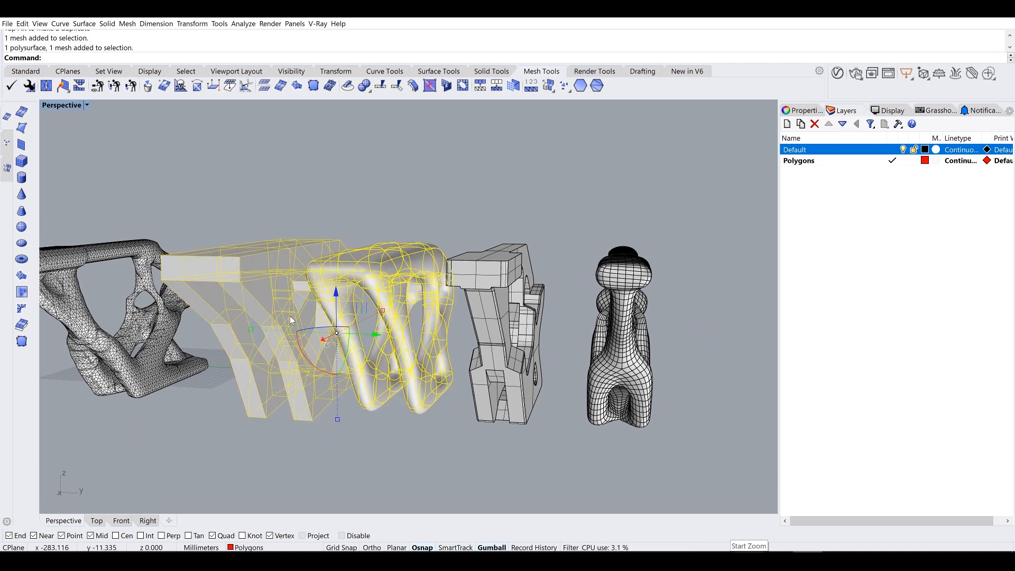
pyautogui.press('Delete')
# Step: Move the remeshed polysurface along the Y axis into the gap beside the reference mesh
pyautogui.click(638, 367)
pyautogui.moveTo(661, 347); pyautogui.dragTo(414, 335)
pyautogui.click(415, 482)
pyautogui.moveTo(427, 430); pyautogui.dragTo(399, 428, button='right')
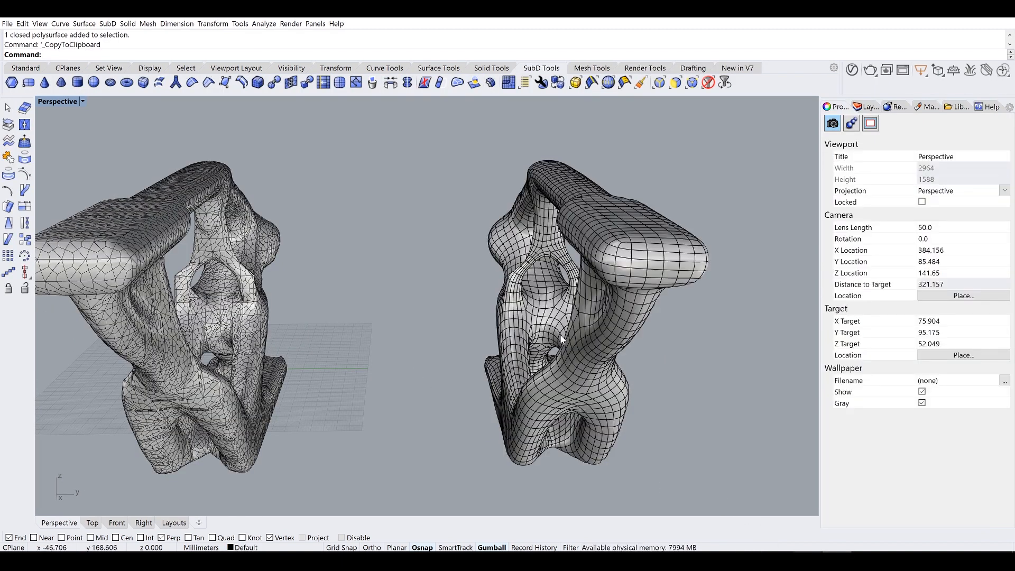
# Step: Switch back to the Rhino 7 model and delete the converted NURBS polysurface behind the reference mesh
pyautogui.click(413, 291)
pyautogui.moveTo(229, 234); pyautogui.dragTo(267, 234, button='right')
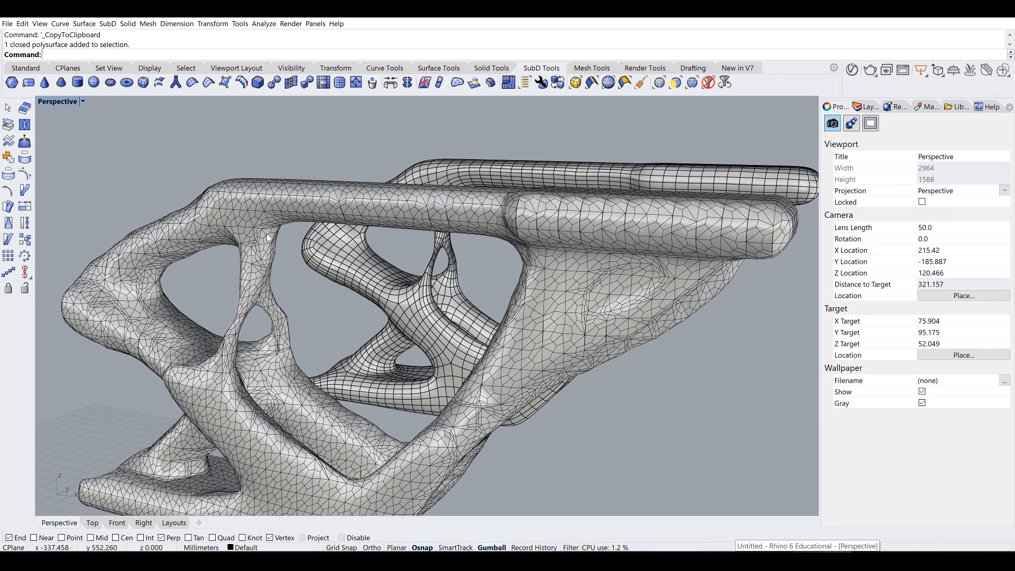
pyautogui.moveTo(266, 233); pyautogui.dragTo(276, 148, button='right')
pyautogui.click(524, 195)
pyautogui.press('Delete')
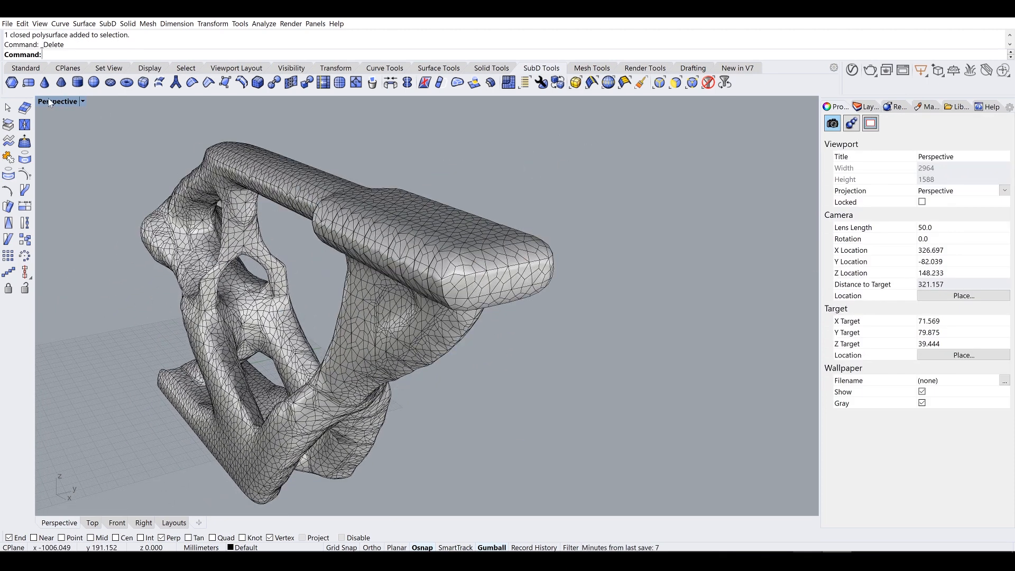
# Step: Show the whole reference mesh in a maximized Front view
pyautogui.click(24, 68)
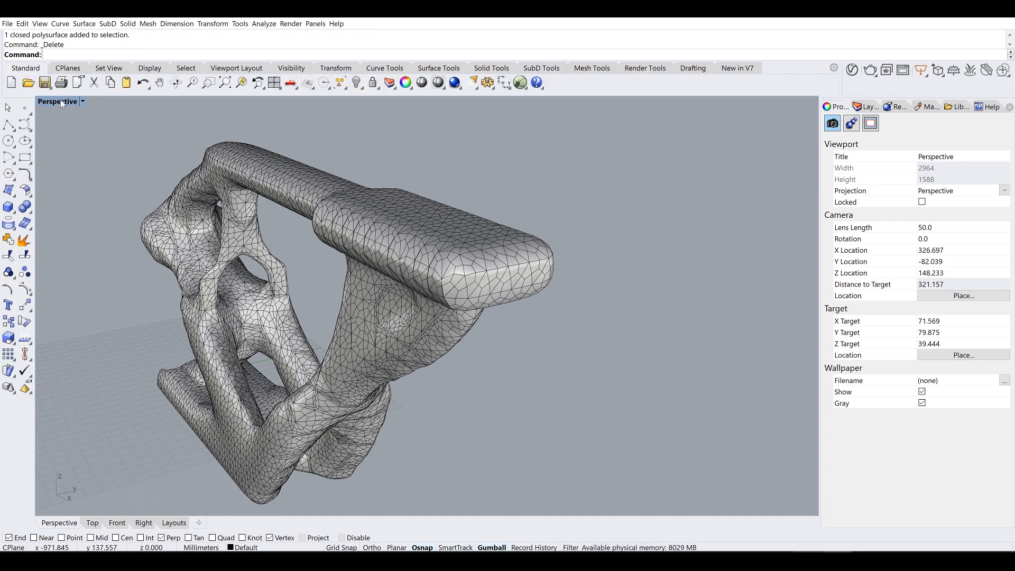
pyautogui.doubleClick(46, 101)
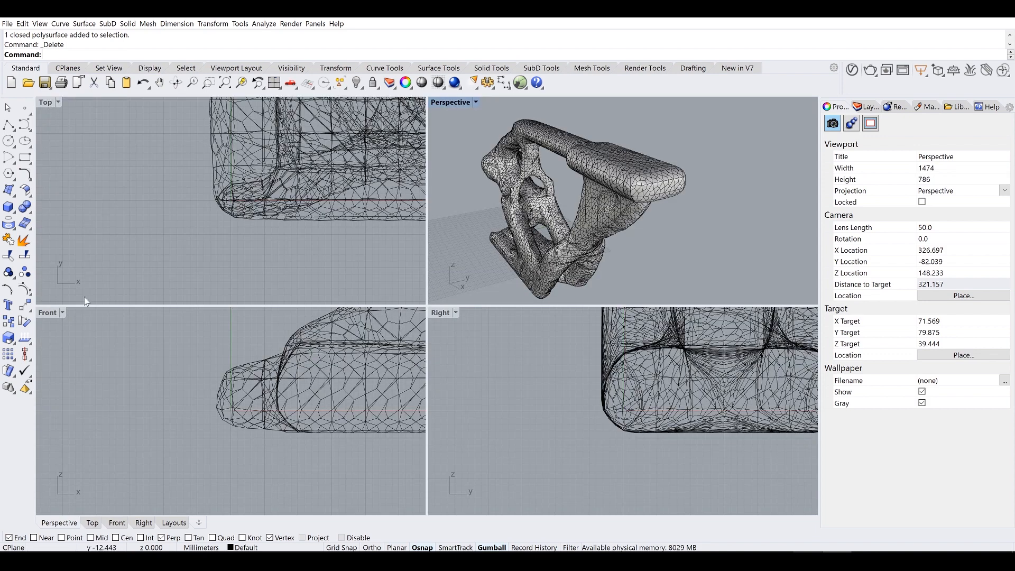
pyautogui.doubleClick(47, 312)
pyautogui.scroll(-20, 233, 316)
pyautogui.scroll(8, 334, 238)
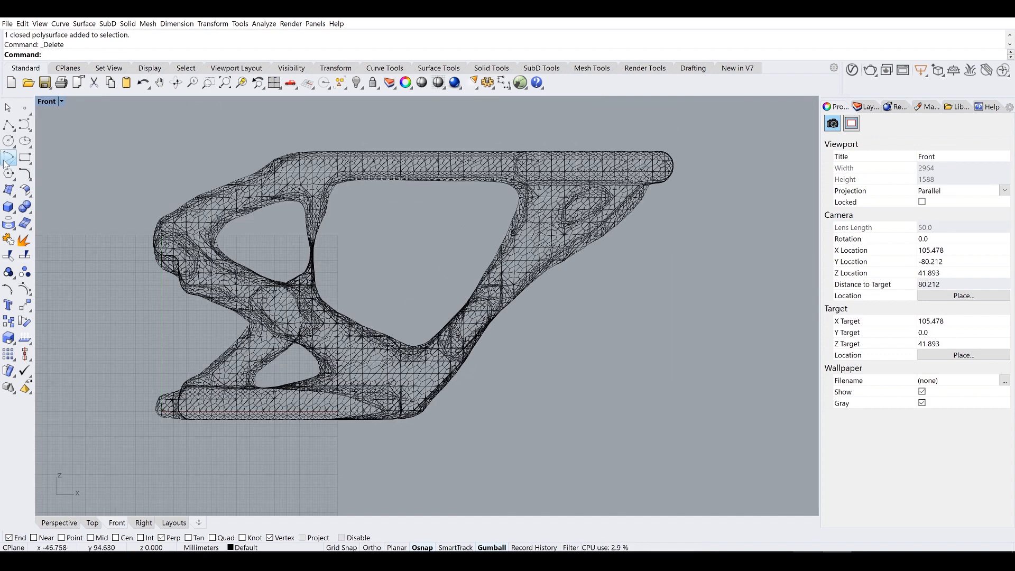
# Step: Draw a single-segment polyline down the thin strut, from its upper junction to just below its foot
pyautogui.click(9, 126)
pyautogui.scroll(3, 279, 223)
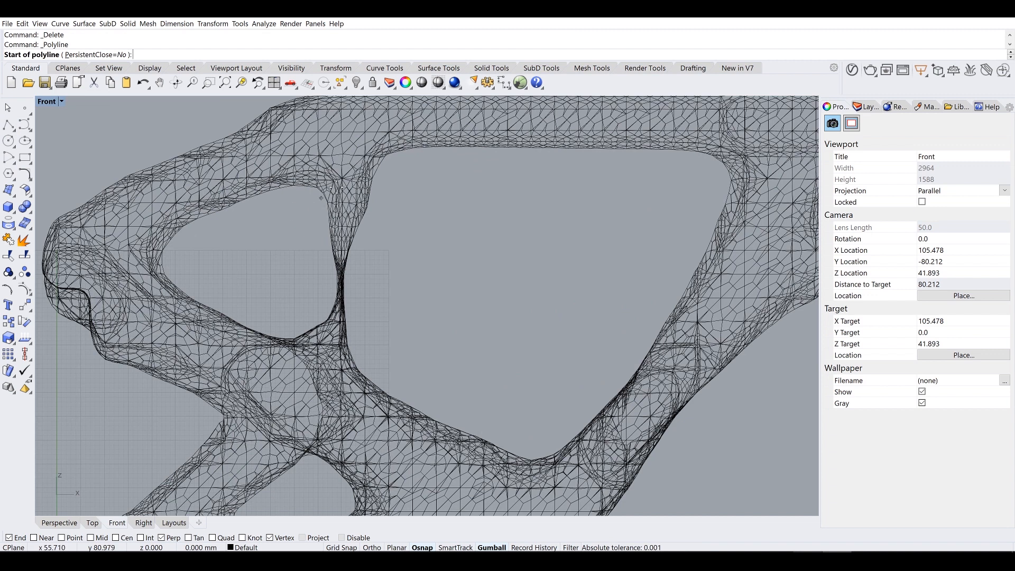
pyautogui.click(349, 168)
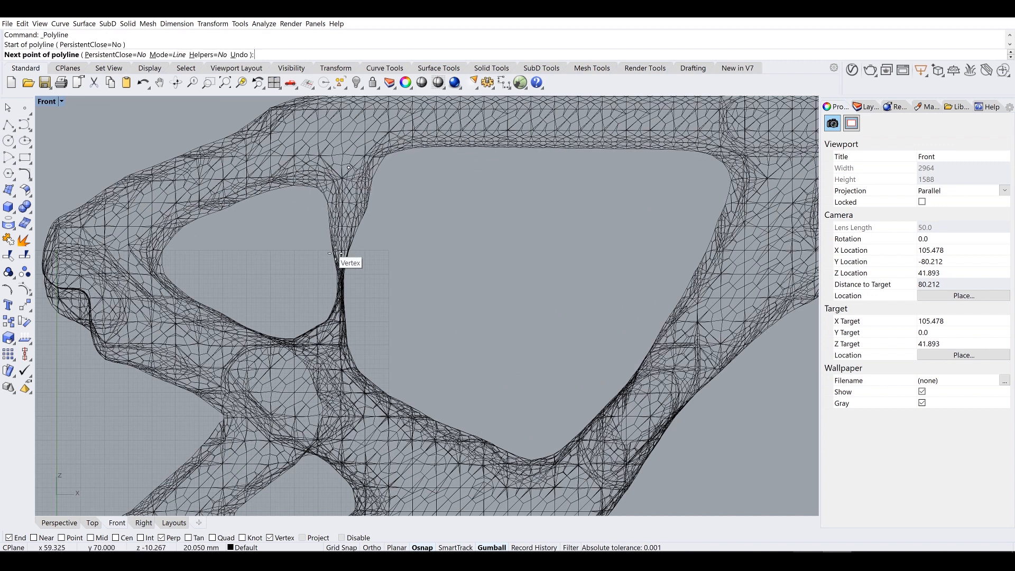
pyautogui.scroll(3, 347, 262)
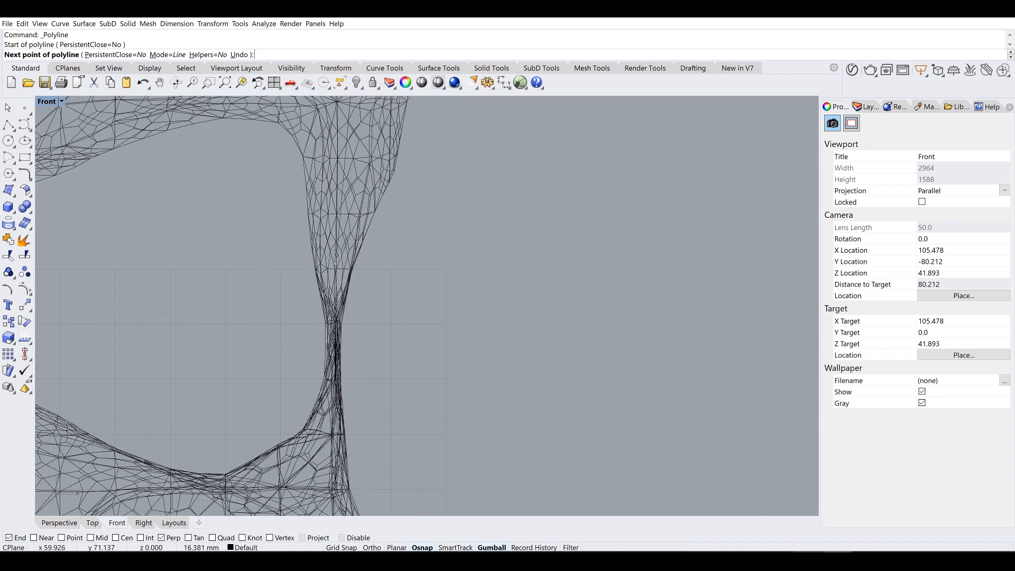
pyautogui.scroll(-2, 333, 262)
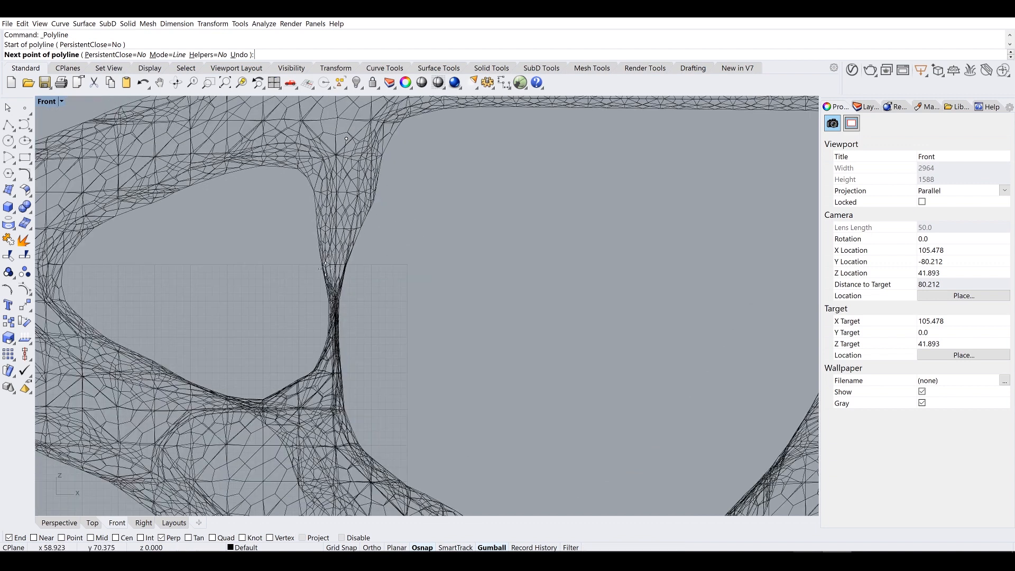
pyautogui.click(323, 426)
pyautogui.press('Return')
# Step: Draw a single-segment polyline from the lower elbow of the frame up to the area below the thin strut
pyautogui.scroll(-4, 324, 425)
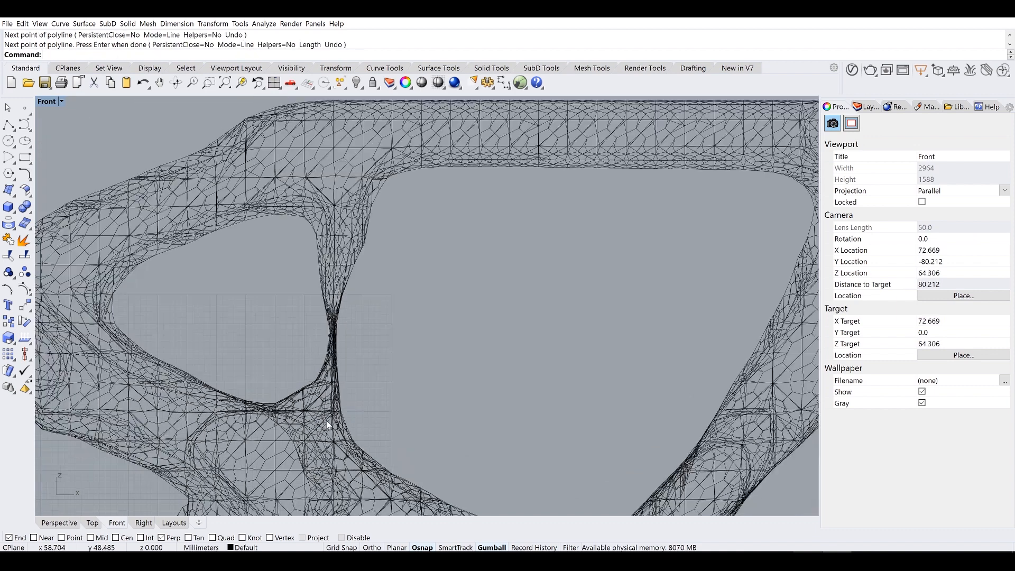
pyautogui.moveTo(326, 421); pyautogui.dragTo(292, 328, button='right')
pyautogui.moveTo(330, 217); pyautogui.dragTo(330, 148, button='right')
pyautogui.press('Return')
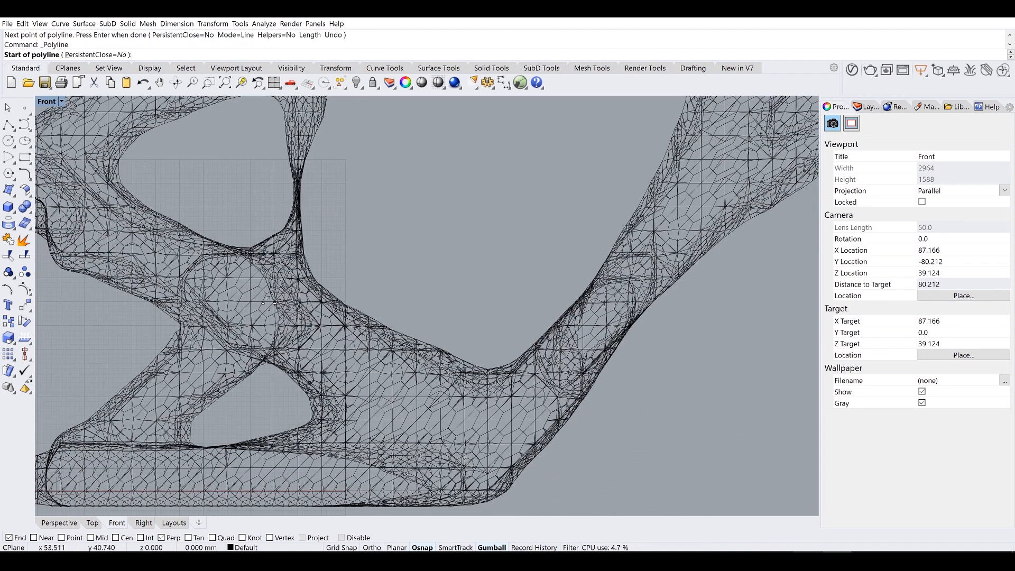
pyautogui.click(450, 437)
pyautogui.click(313, 335)
pyautogui.press('Return')
# Step: Draw a single-segment polyline from the rounded front end of the frame to the central junction above the small lower opening
pyautogui.moveTo(205, 279); pyautogui.dragTo(275, 311, button='right')
pyautogui.press('Return')
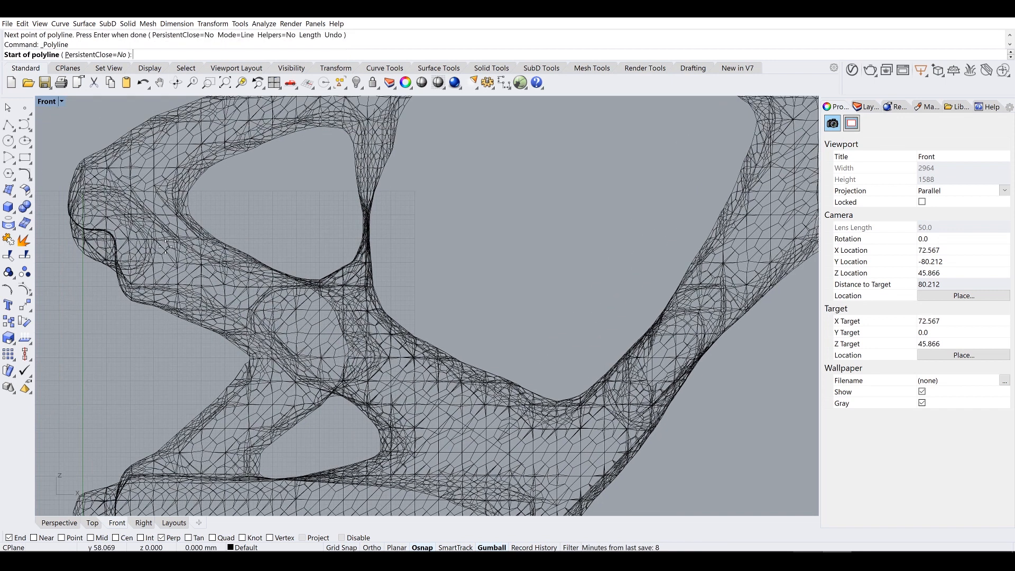
pyautogui.click(151, 238)
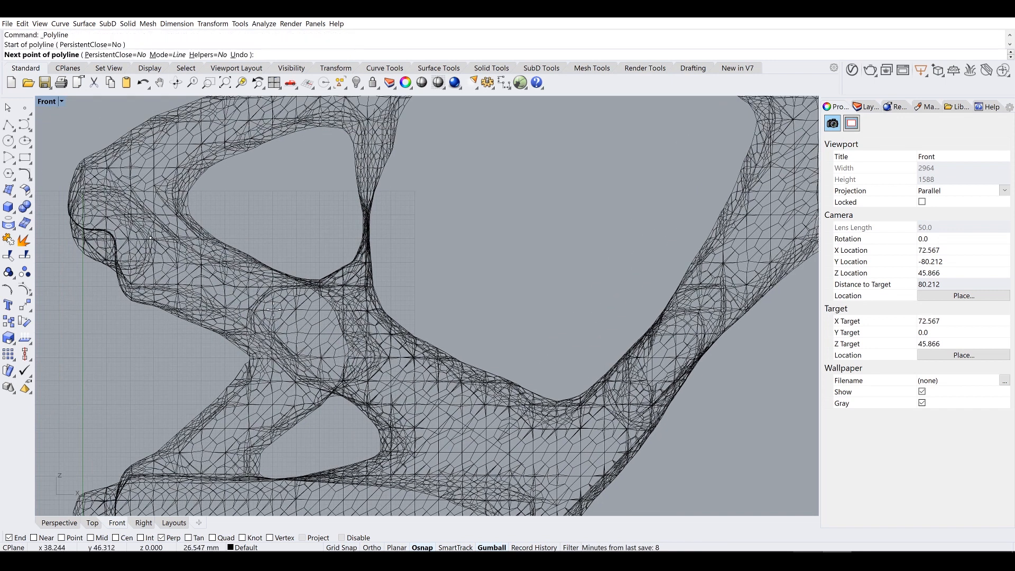
pyautogui.click(330, 336)
pyautogui.press('Return')
# Step: Draw a short polyline from the end of the last line at the central junction up to the foot of the thin strut
pyautogui.press('Return')
pyautogui.click(329, 337)
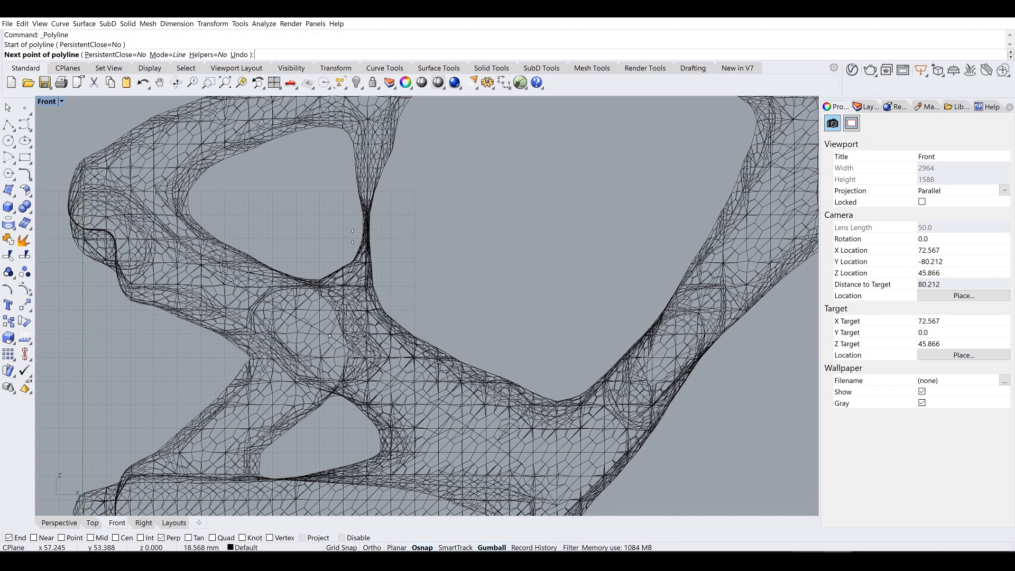
pyautogui.click(361, 300)
pyautogui.press('Return')
# Step: Draw a two-segment polyline from the central junction down the lower diagonal strut and out to the front end of the bottom rail
pyautogui.moveTo(363, 300); pyautogui.dragTo(405, 236, button='right')
pyautogui.press('Return')
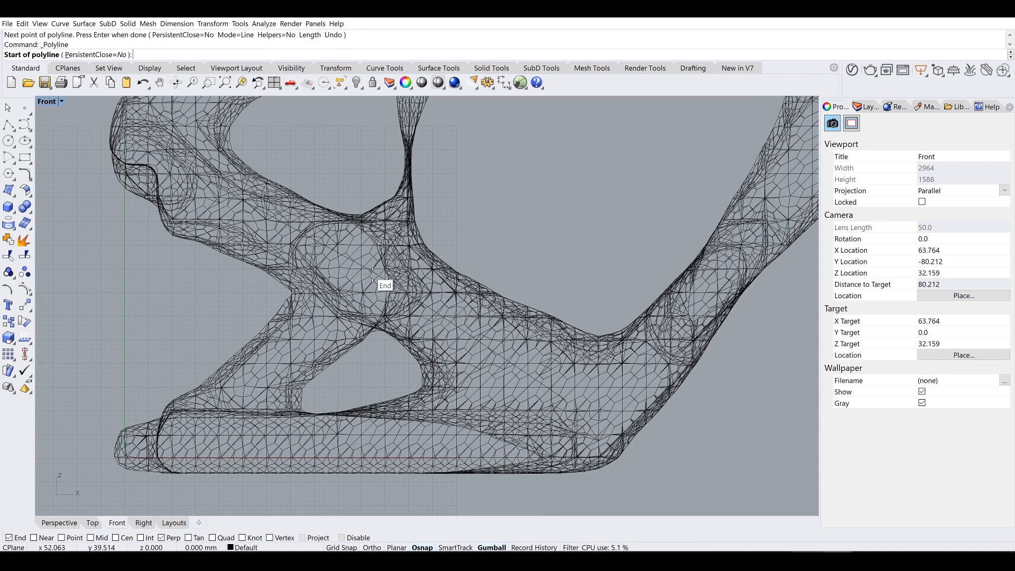
pyautogui.click(372, 271)
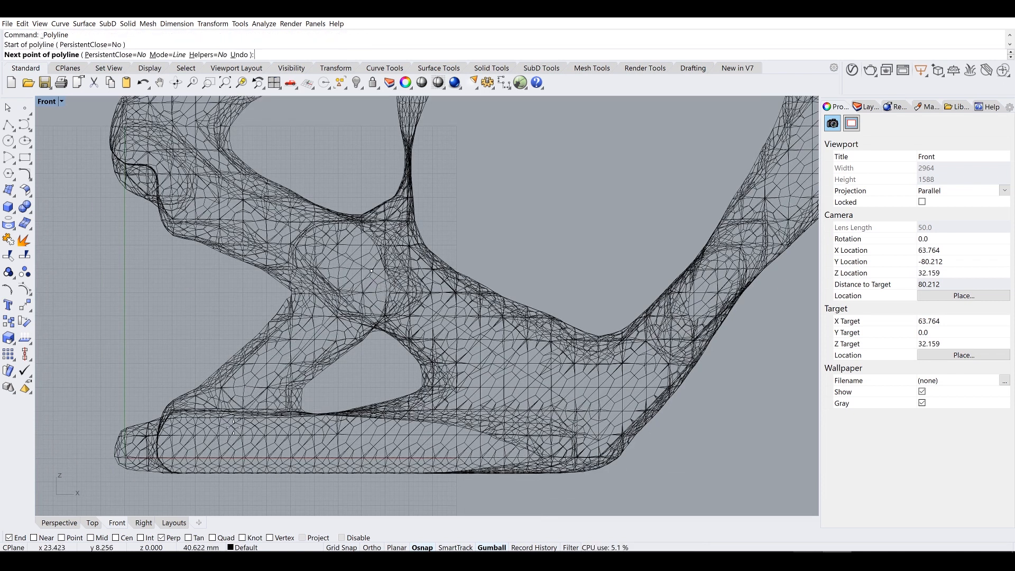
pyautogui.click(213, 442)
pyautogui.click(132, 449)
pyautogui.press('Return')
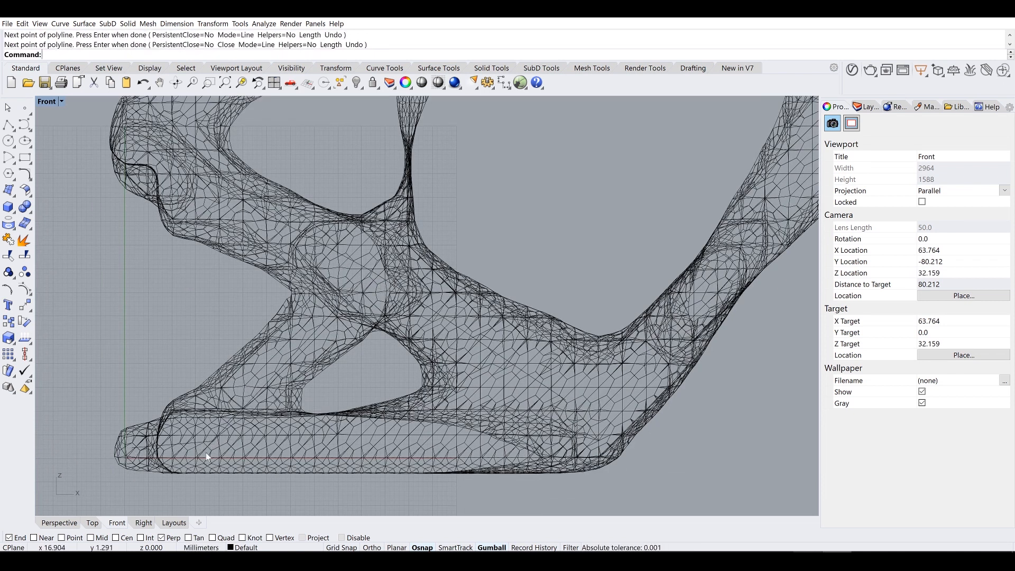
# Step: Draw a polyline from the bend at the front of the bottom rail, along the rail and up around the lower rear corner to the rear strut's base
pyautogui.press('Return')
pyautogui.click(212, 439)
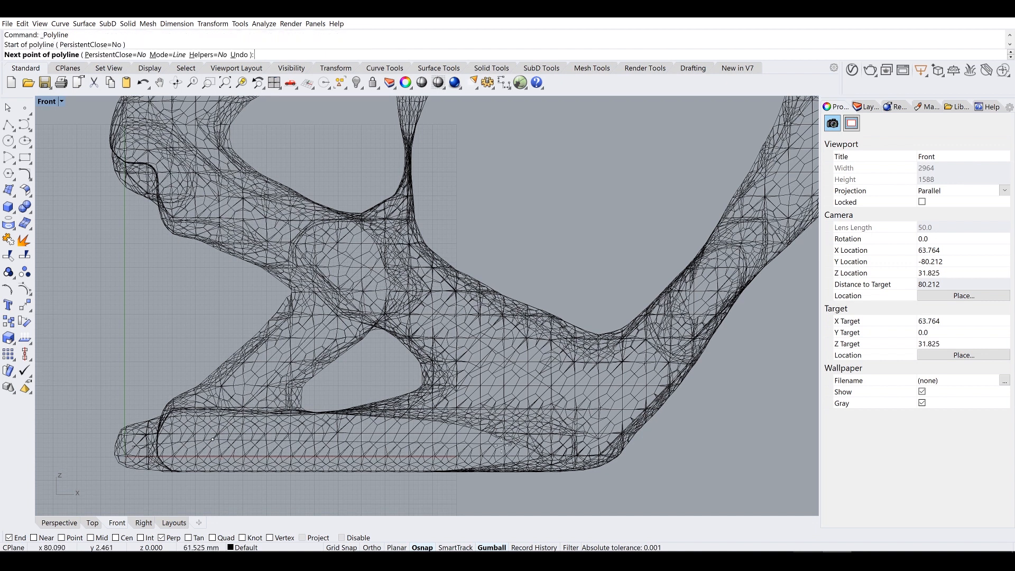
pyautogui.click(533, 440)
pyautogui.click(566, 400)
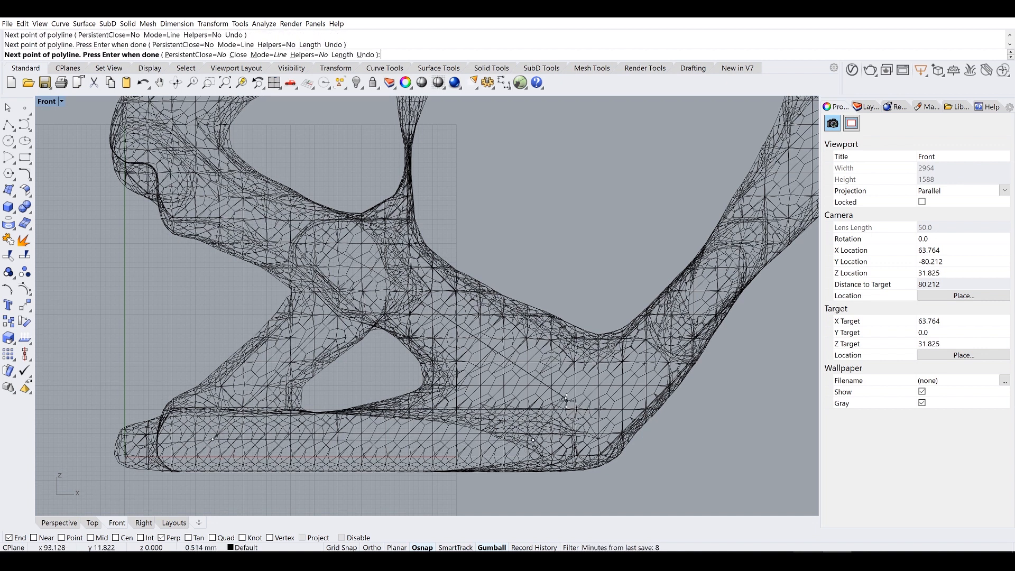
pyautogui.click(650, 353)
pyautogui.scroll(-3, 644, 273)
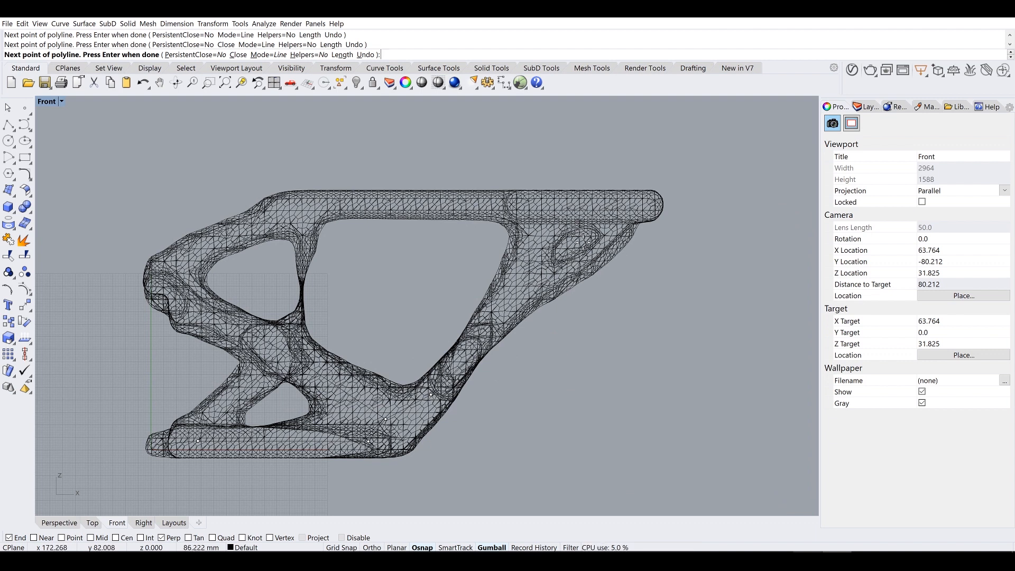
pyautogui.press('Return')
# Step: Draw a single-segment polyline up the rear strut, from its base to just below the top rail
pyautogui.press('Return')
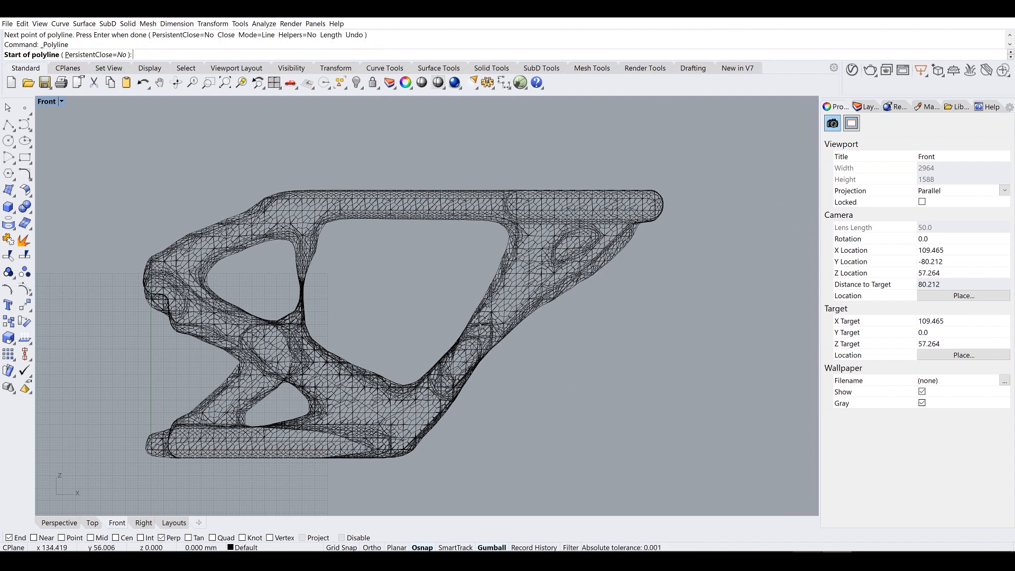
pyautogui.click(443, 406)
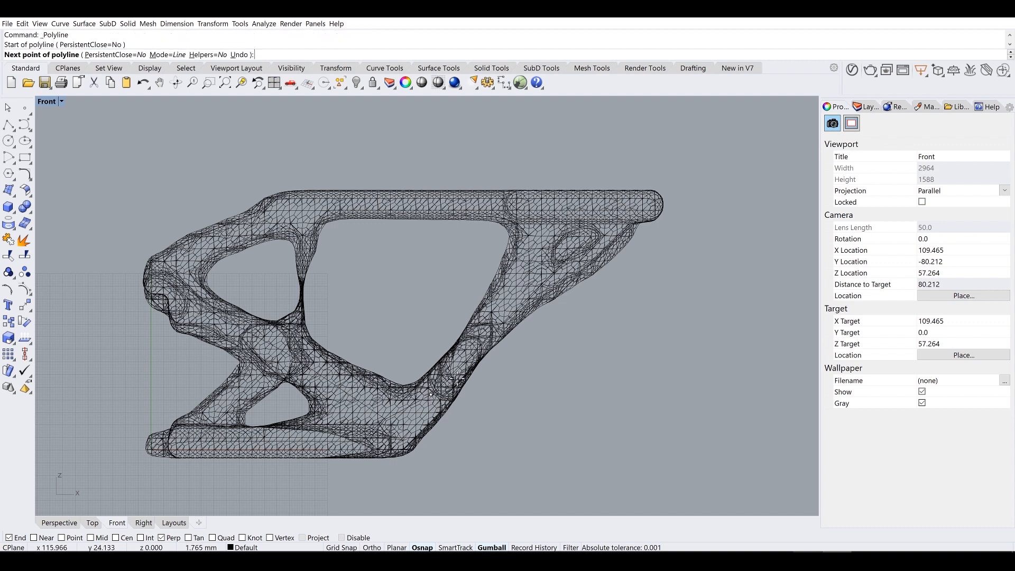
pyautogui.click(539, 242)
pyautogui.press('Return')
# Step: Draw a two-segment polyline from the thin strut's upper junction up to the top rail and along it towards the rear
pyautogui.press('Return')
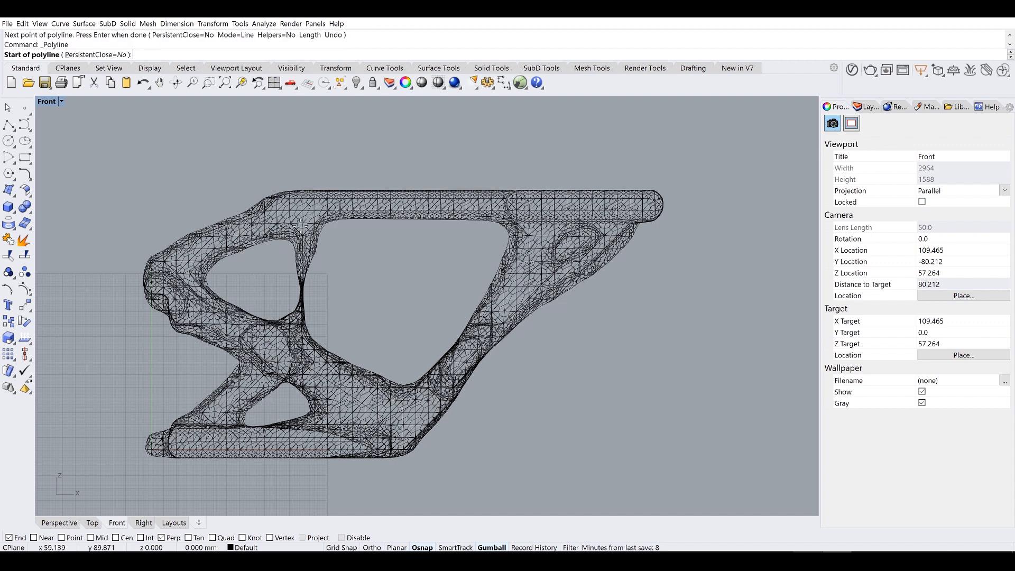
pyautogui.click(306, 229)
pyautogui.click(324, 206)
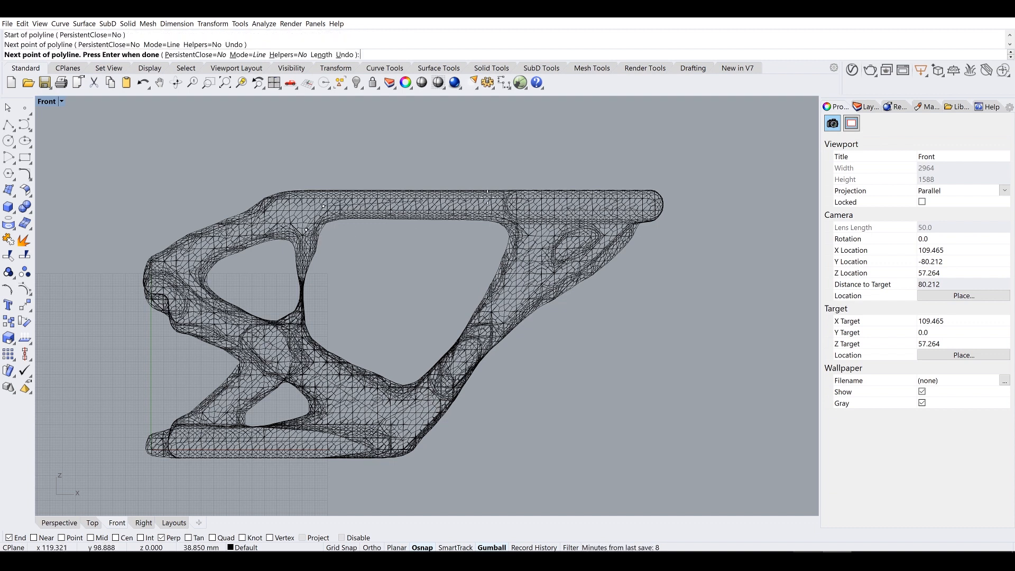
pyautogui.click(634, 206)
pyautogui.press('Return')
# Step: Draw a two-segment polyline from the thin strut's upper junction up and forward along the upper front arm
pyautogui.press('Return')
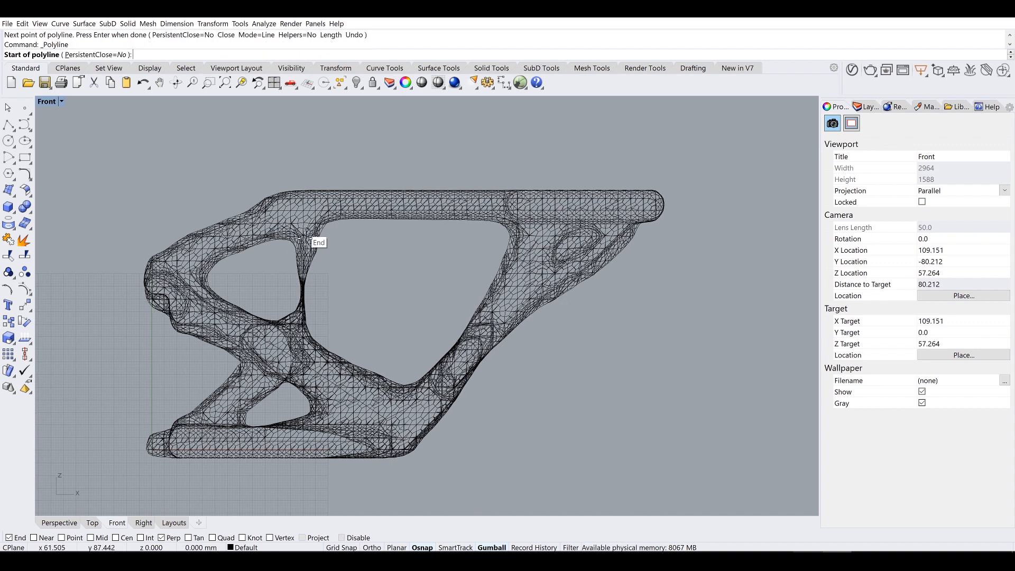
pyautogui.click(305, 229)
pyautogui.click(289, 210)
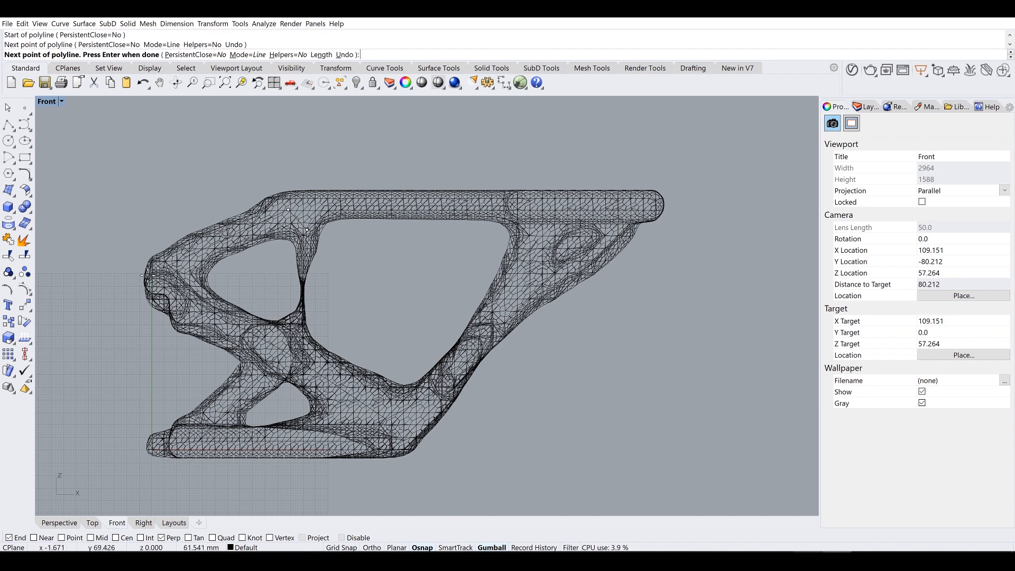
pyautogui.click(216, 261)
pyautogui.press('Return')
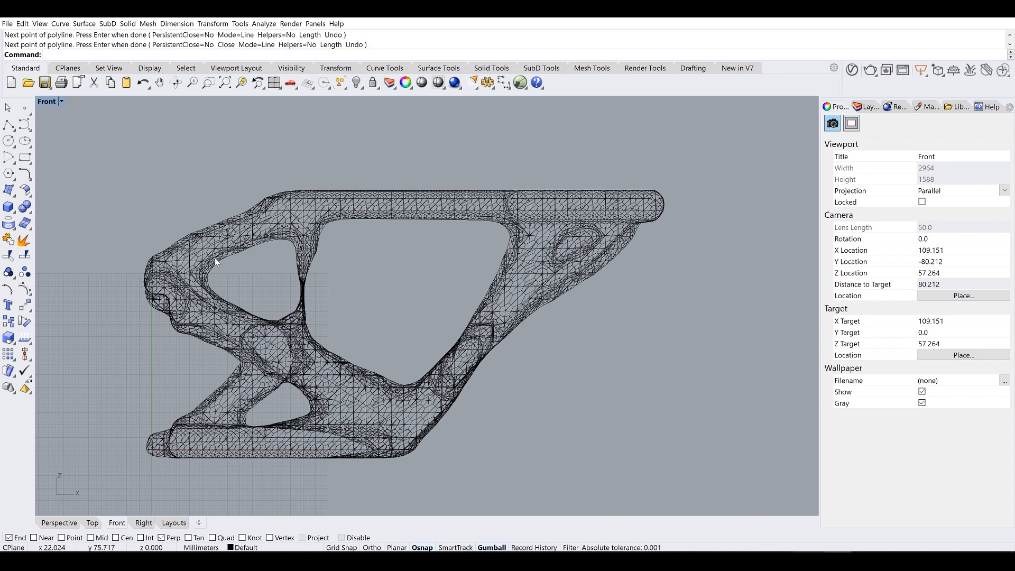
# Step: Hide the reference mesh so that only the skeleton lines are displayed
pyautogui.click(380, 197)
pyautogui.write('Hide')
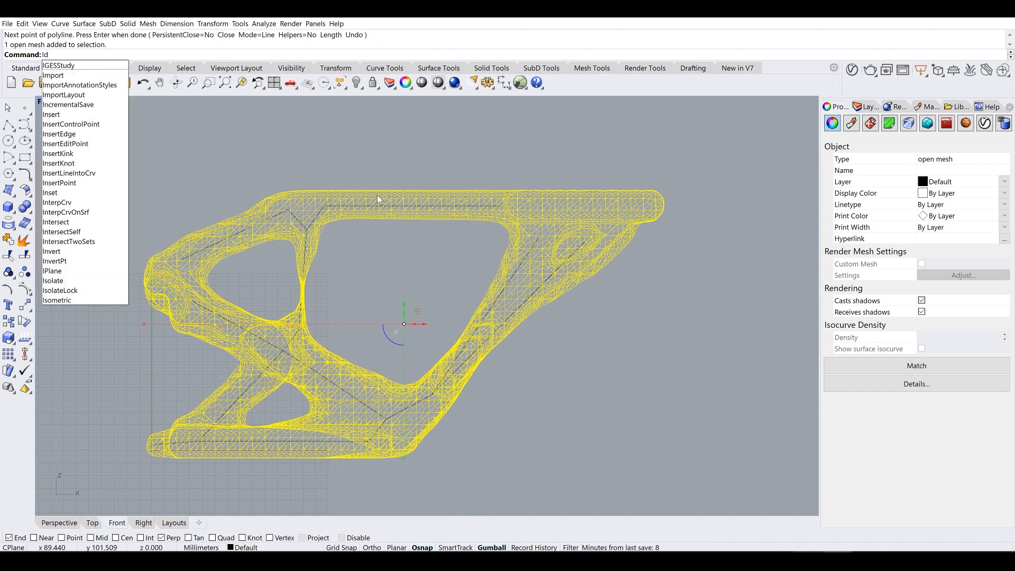
pyautogui.press('Return')
pyautogui.rightClick(183, 257)
# Step: Draw a short polyline joining the open front ends of the upper arm line and the lower arm line
pyautogui.click(8, 125)
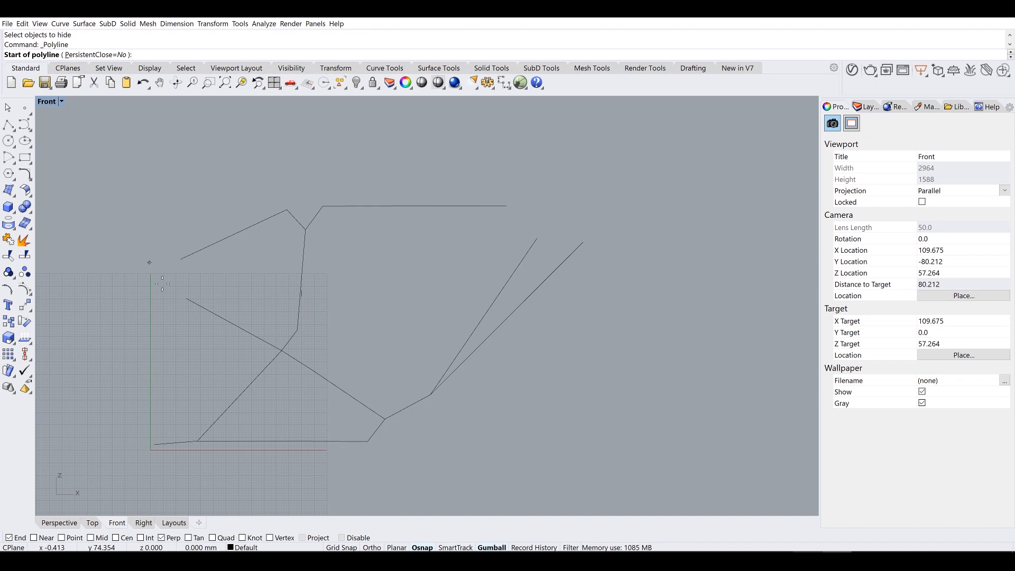
pyautogui.click(189, 301)
pyautogui.rightClick(184, 300)
pyautogui.moveTo(182, 299); pyautogui.dragTo(185, 299, button='right')
pyautogui.rightClick(185, 300)
pyautogui.click(187, 299)
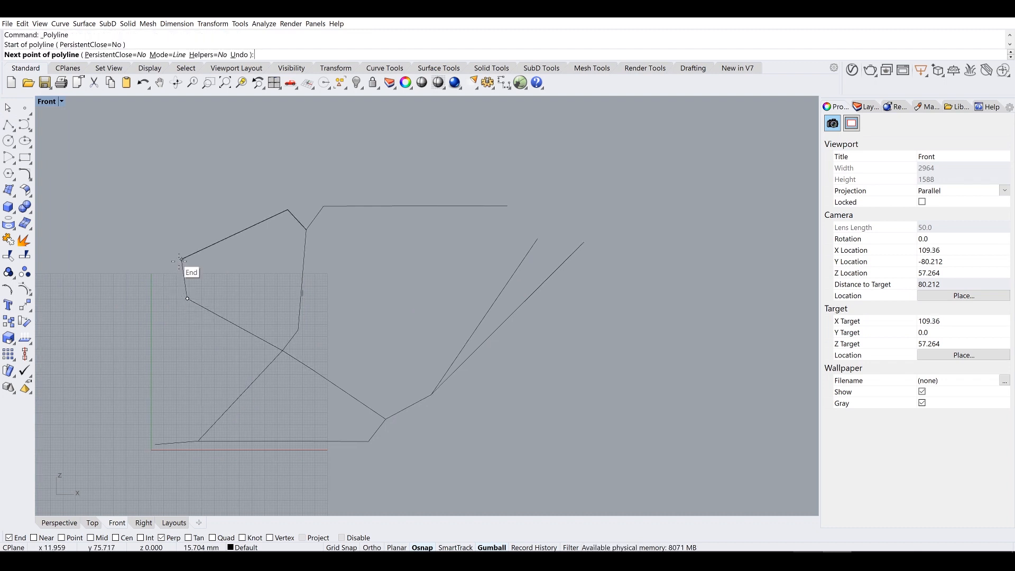
pyautogui.click(180, 262)
pyautogui.press('Return')
# Step: Delete the tiny stray curve beside the middle of the thin strut's line
pyautogui.scroll(10, 283, 323)
pyautogui.click(293, 297)
pyautogui.press('Delete')
pyautogui.moveTo(233, 235); pyautogui.dragTo(358, 341)
pyautogui.press('Delete')
# Step: Show the hidden reference mesh to compare it with the skeleton lines, and hide it again
pyautogui.write('Show')
pyautogui.press('Return')
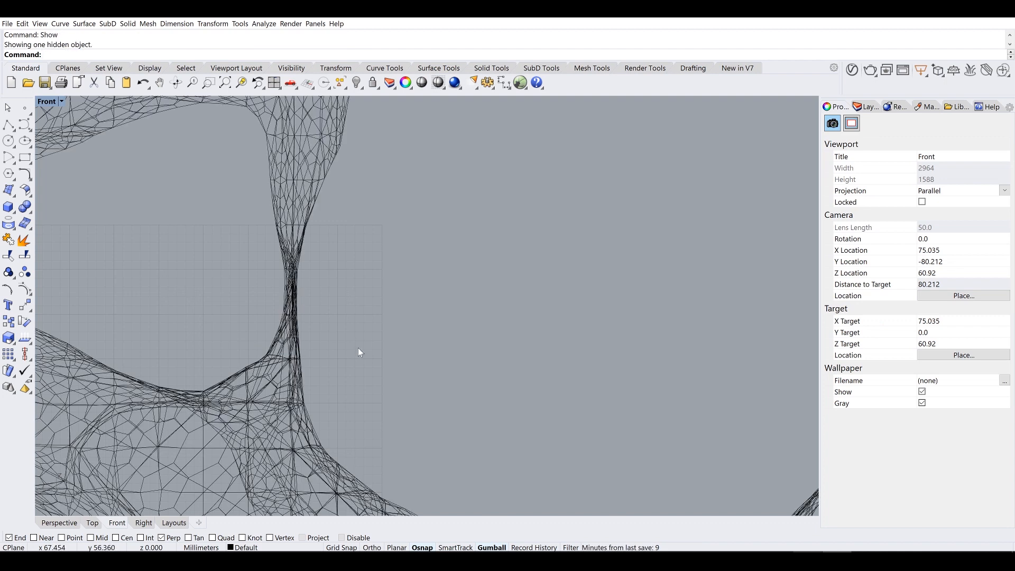
pyautogui.scroll(-6, 357, 348)
pyautogui.scroll(2, 337, 375)
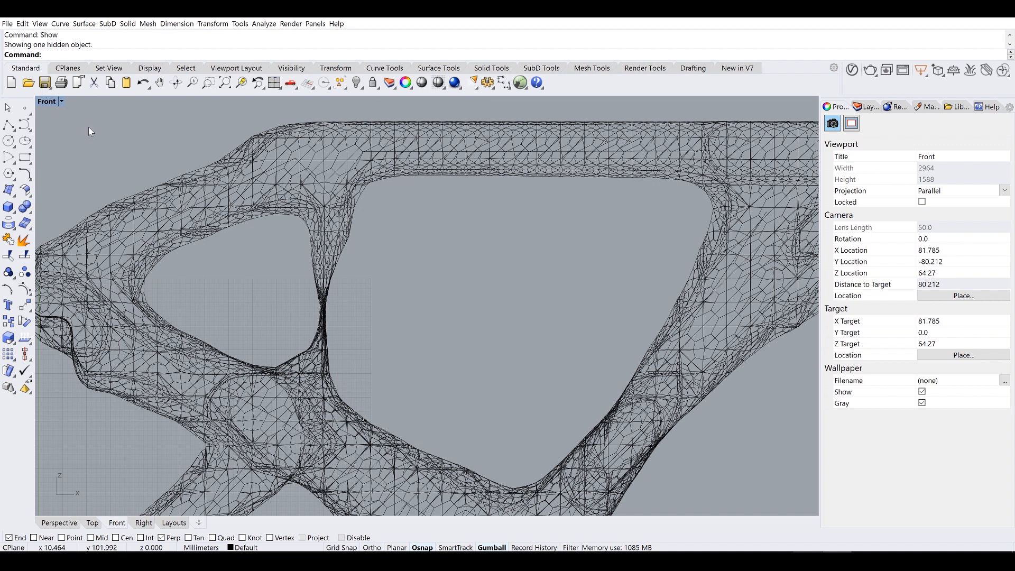
pyautogui.click(173, 176)
pyautogui.write('Hide')
pyautogui.press('Return')
# Step: Draw a two-segment polyline from the rear end of the top rail line through the upper ends of both rear strut lines
pyautogui.scroll(-3, 370, 227)
pyautogui.scroll(1, 465, 201)
pyautogui.rightClick(476, 177)
pyautogui.press('Escape')
pyautogui.click(18, 130)
pyautogui.click(521, 162)
pyautogui.click(567, 211)
pyautogui.click(638, 216)
pyautogui.rightClick(640, 215)
pyautogui.scroll(-4, 640, 215)
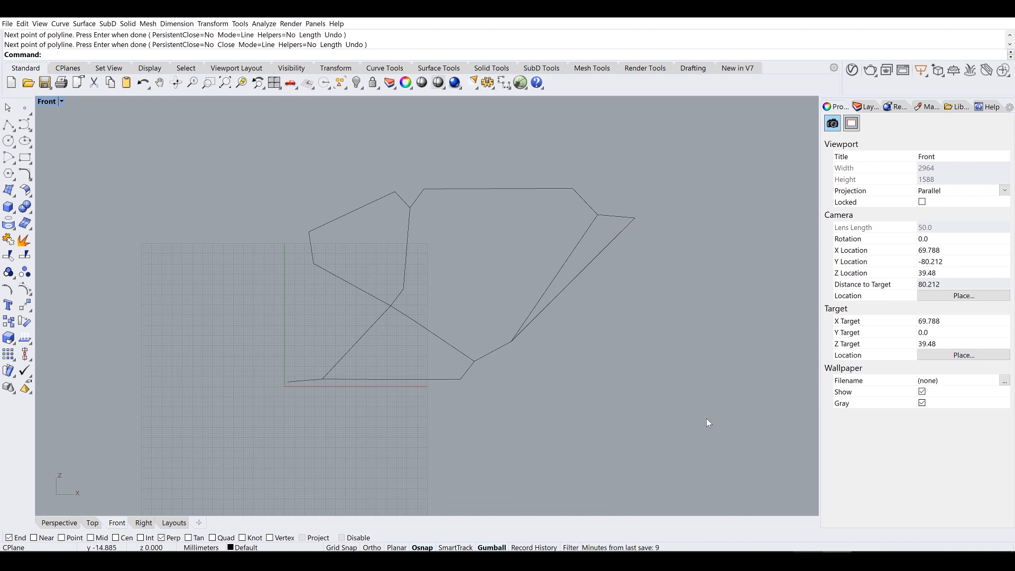
# Step: Maximize the Perspective viewport and select all the skeleton curves
pyautogui.moveTo(146, 160); pyautogui.dragTo(146, 160)
pyautogui.doubleClick(50, 105)
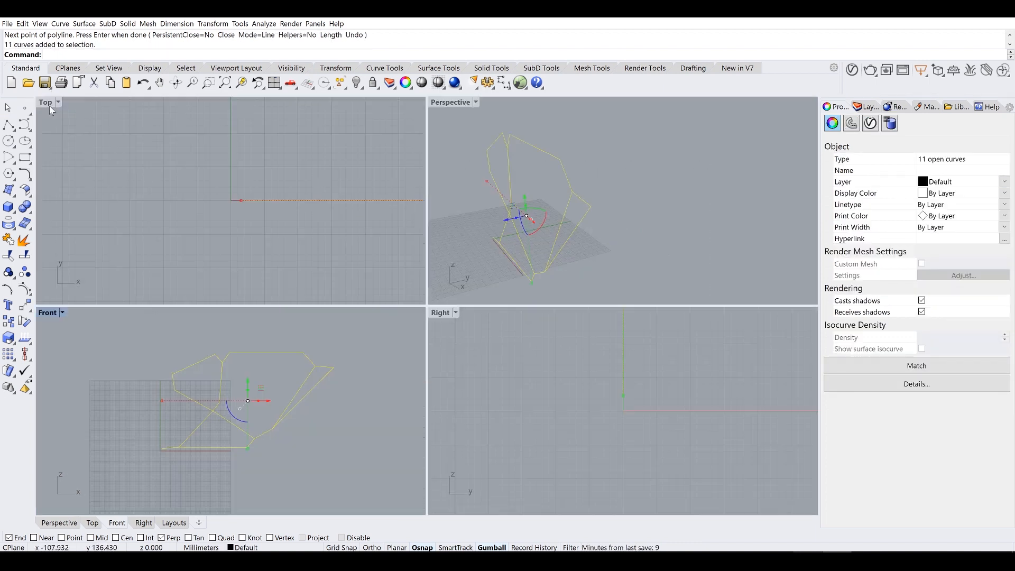
pyautogui.click(458, 109)
pyautogui.doubleClick(456, 103)
pyautogui.moveTo(442, 151); pyautogui.dragTo(420, 154, button='right')
pyautogui.keyDown('shift'); pyautogui.moveTo(204, 243); pyautogui.dragTo(399, 275, button='right'); pyautogui.keyUp('shift')
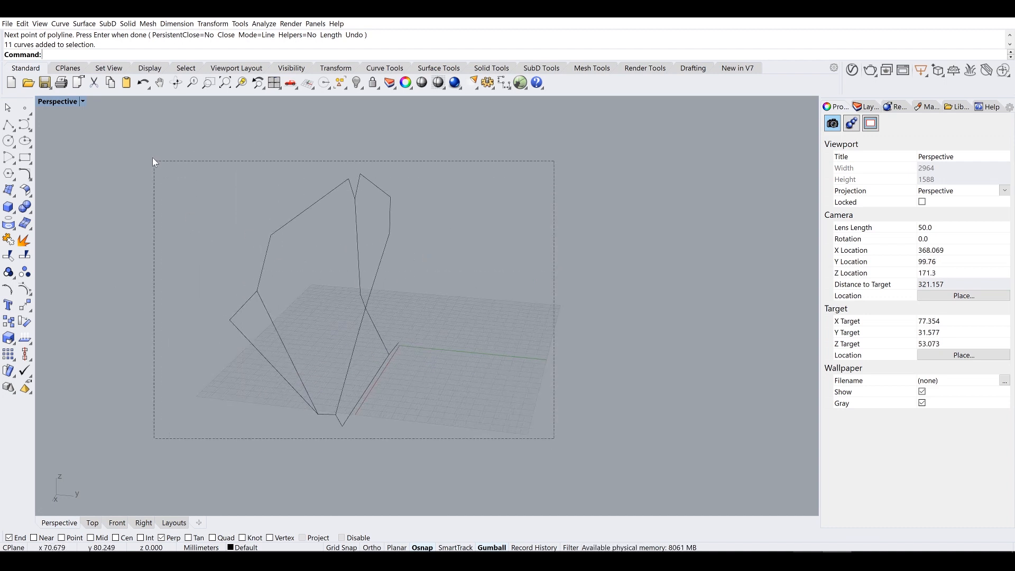
pyautogui.moveTo(153, 162); pyautogui.dragTo(154, 161)
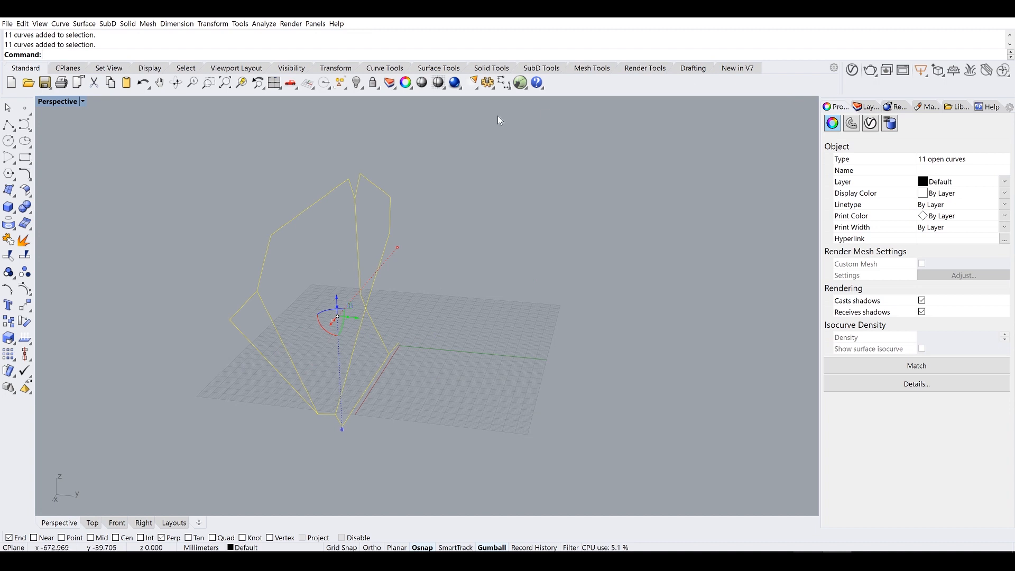
# Step: Create a SubD MultiPipe with radius 1 around the selected skeleton curves, and undo it
pyautogui.click(542, 68)
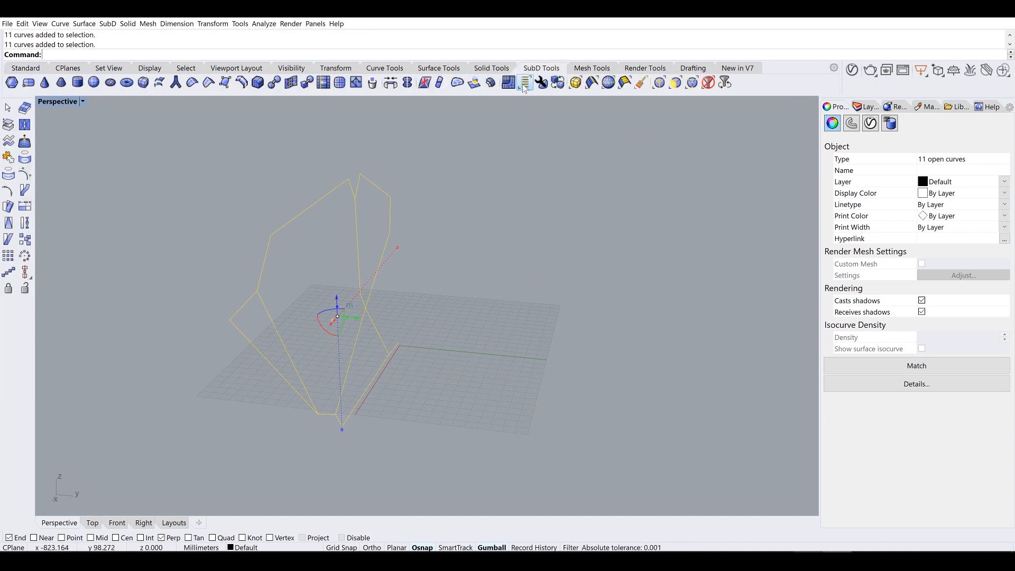
pyautogui.click(171, 89)
pyautogui.moveTo(170, 100); pyautogui.dragTo(209, 187, button='right')
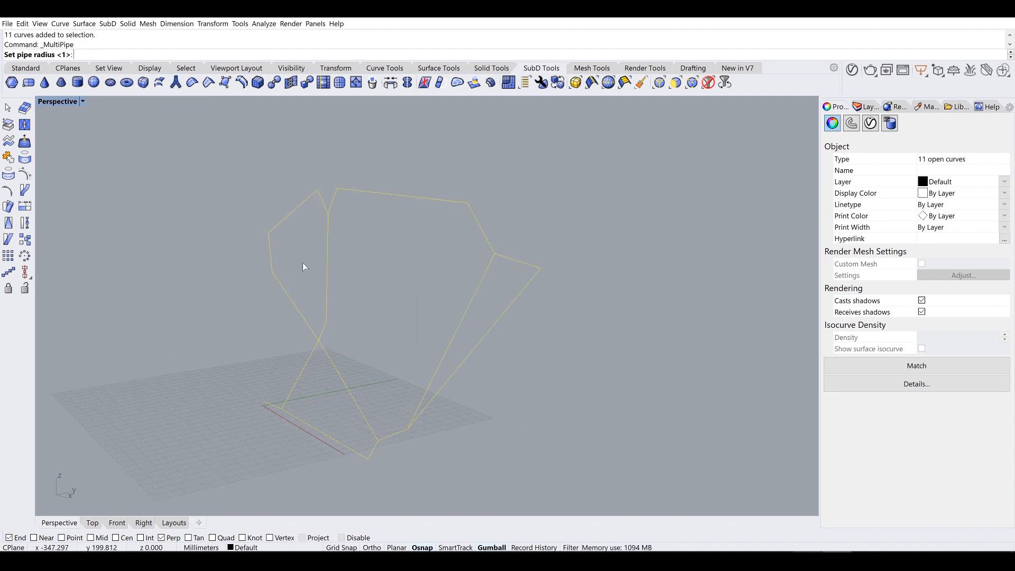
pyautogui.press('Return')
pyautogui.moveTo(428, 331); pyautogui.dragTo(596, 395, button='right')
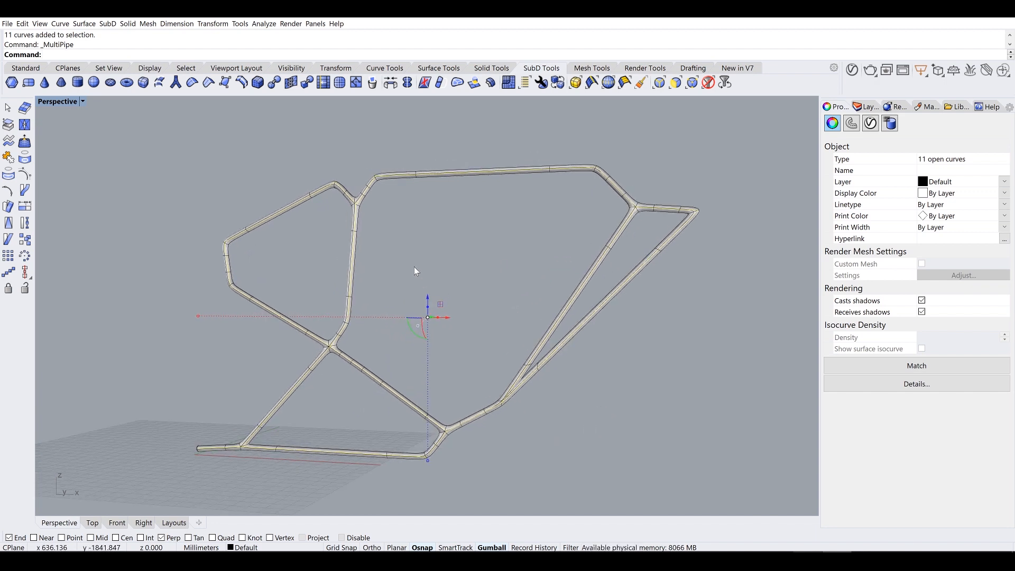
pyautogui.hotkey('ctrl', 'z')
# Step: Create a SubD MultiPipe with radius 5 around the skeleton curves
pyautogui.press('Return')
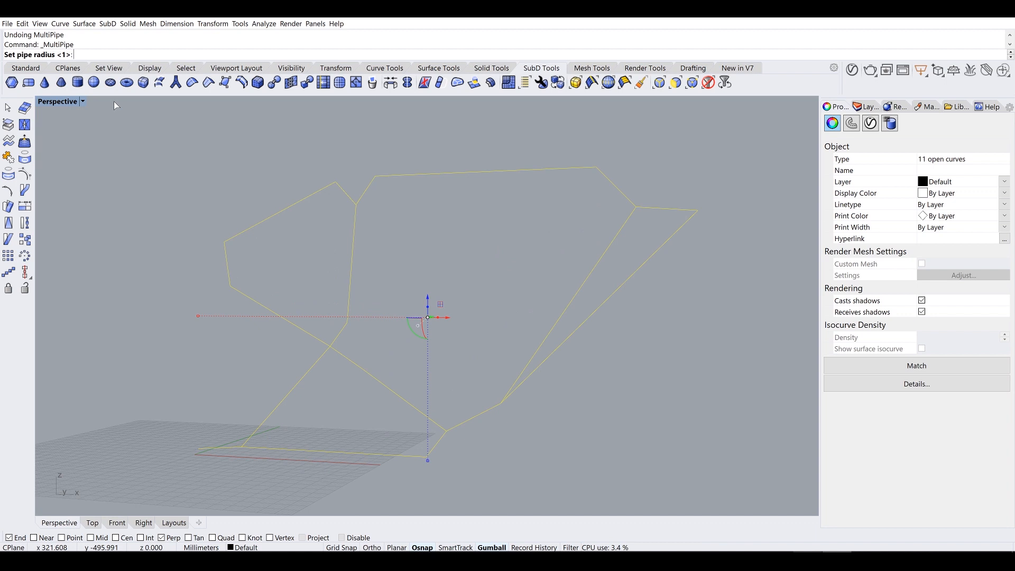
pyautogui.write('5')
pyautogui.press('Return')
pyautogui.press('Escape')
# Step: Examine the SubD pipe's joints and struts up close and from several angles
pyautogui.moveTo(476, 317); pyautogui.dragTo(565, 327, button='right')
pyautogui.scroll(2, 545, 376)
pyautogui.scroll(4, 592, 284)
pyautogui.scroll(-2, 548, 305)
pyautogui.click(563, 327)
pyautogui.scroll(-4, 426, 360)
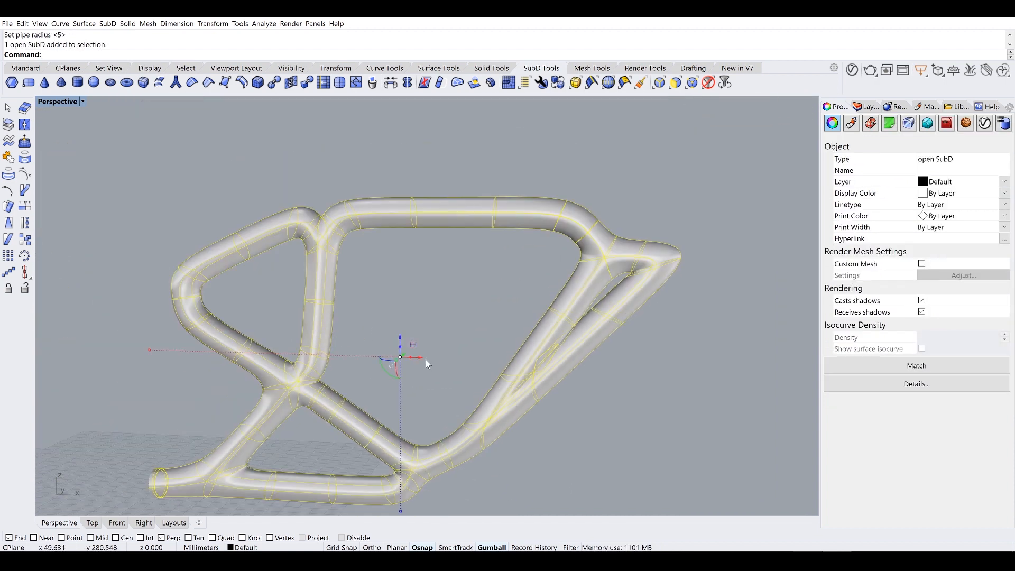
pyautogui.press('Escape')
pyautogui.scroll(3, 289, 215)
pyautogui.scroll(1, 289, 214)
pyautogui.keyDown('shift'); pyautogui.moveTo(362, 324); pyautogui.dragTo(374, 227, button='right'); pyautogui.keyUp('shift')
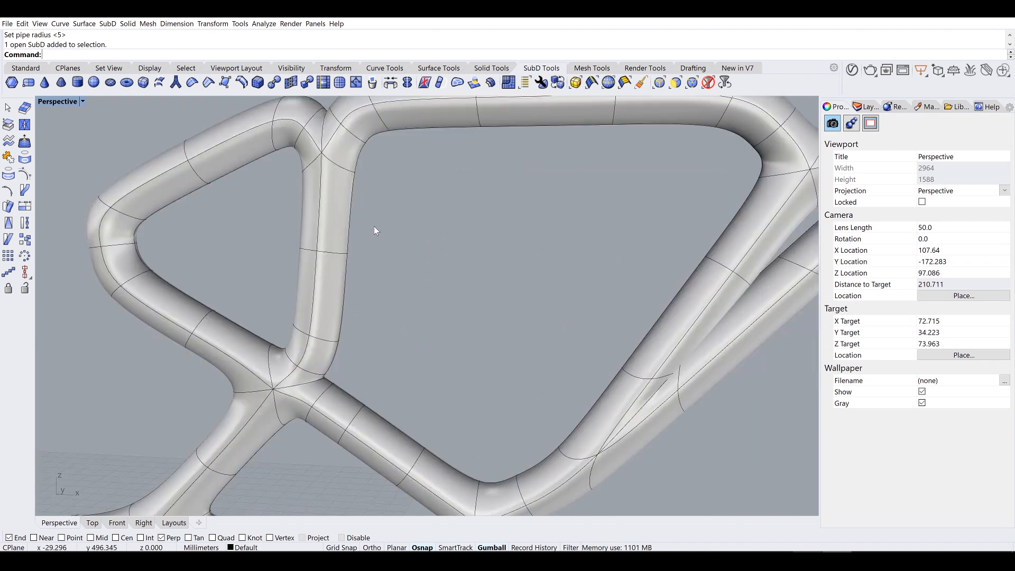
pyautogui.scroll(-2, 373, 227)
pyautogui.moveTo(401, 336)
pyautogui.mouseDown(button='right')
pyautogui.moveTo(412, 311)
pyautogui.moveTo(455, 304)
pyautogui.moveTo(401, 297)
pyautogui.moveTo(356, 318)
pyautogui.moveTo(249, 318)
pyautogui.moveTo(408, 324)
pyautogui.mouseUp(button='right')
pyautogui.scroll(4, 354, 286)
pyautogui.click(375, 287)
pyautogui.scroll(-4, 375, 288)
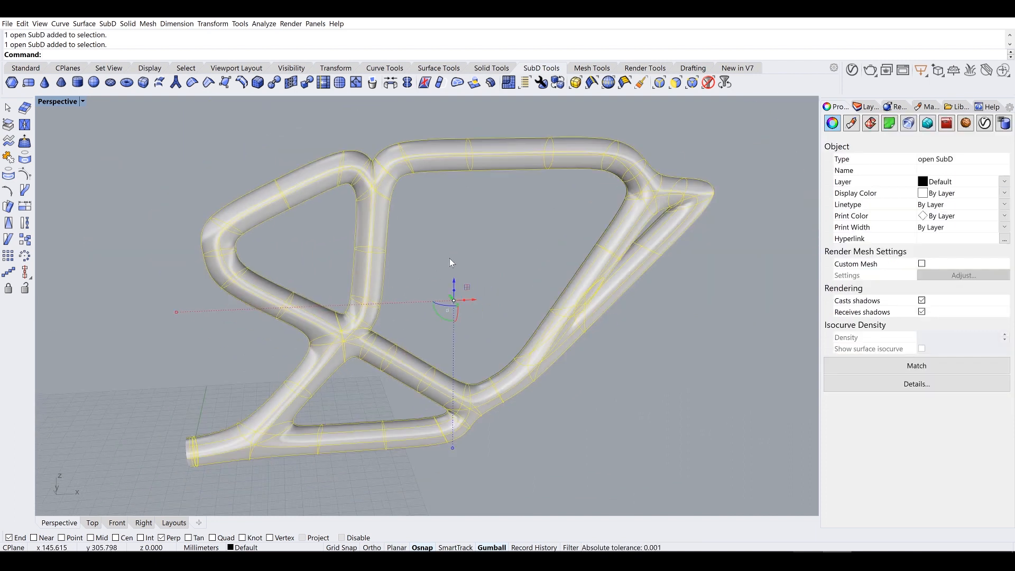
pyautogui.click(449, 258)
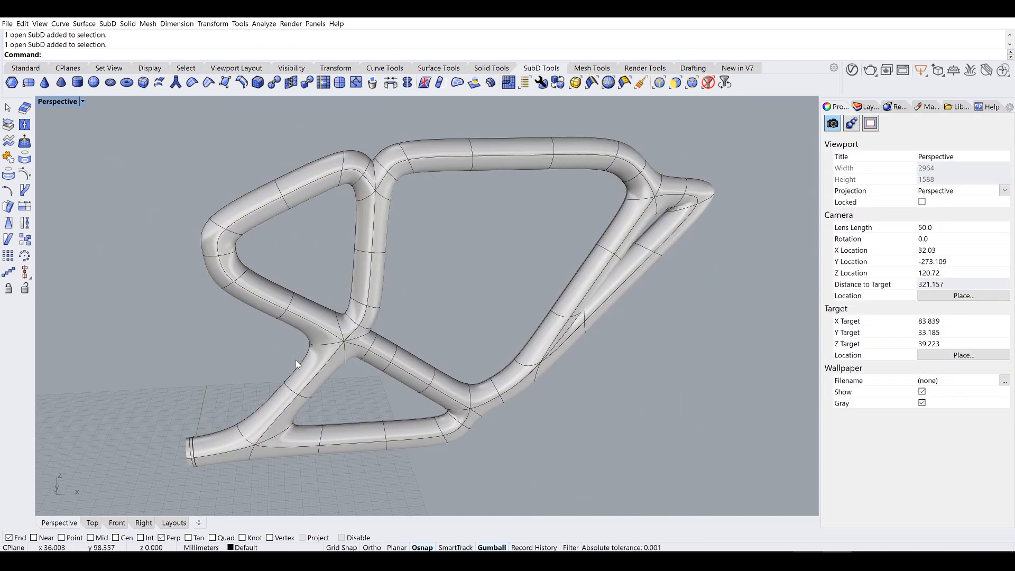
pyautogui.scroll(6, 309, 312)
pyautogui.scroll(-6, 341, 317)
# Step: Delete the SubD pipe, keeping the skeleton curves
pyautogui.click(369, 323)
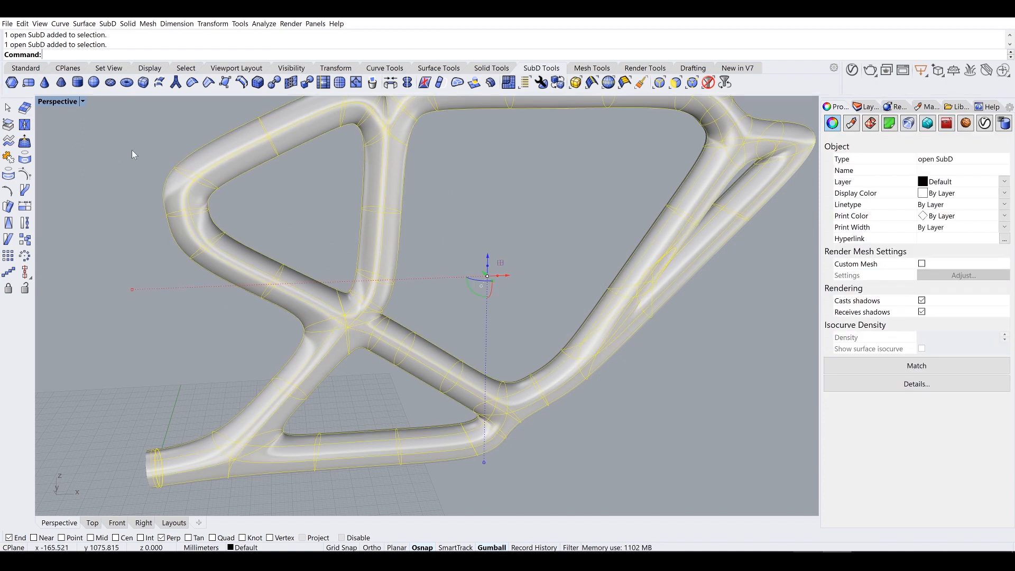
pyautogui.press('Delete')
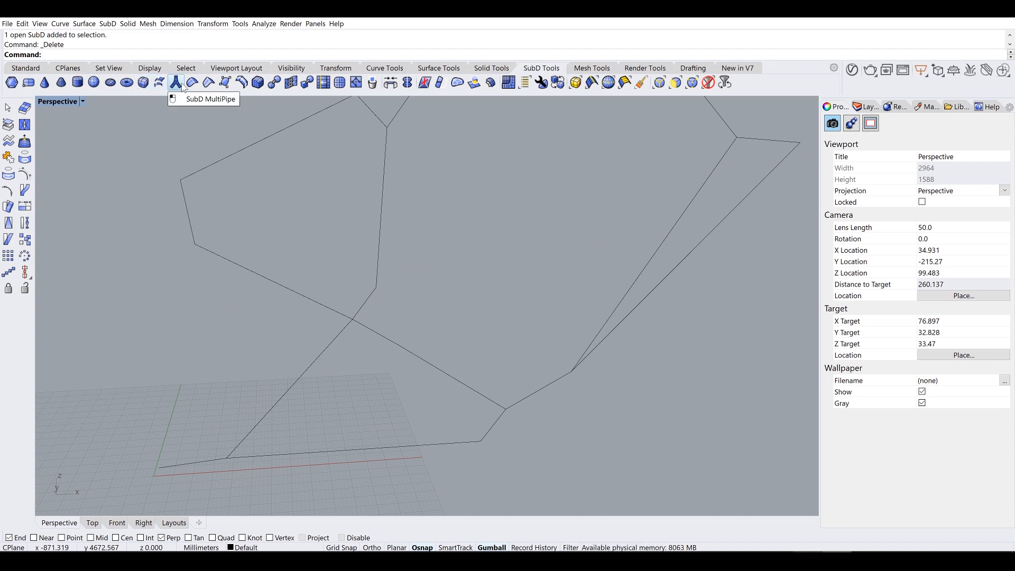
# Step: Show the hidden reference mesh again and set the perspective viewport to Wireframe display
pyautogui.moveTo(348, 229); pyautogui.dragTo(345, 243, button='right')
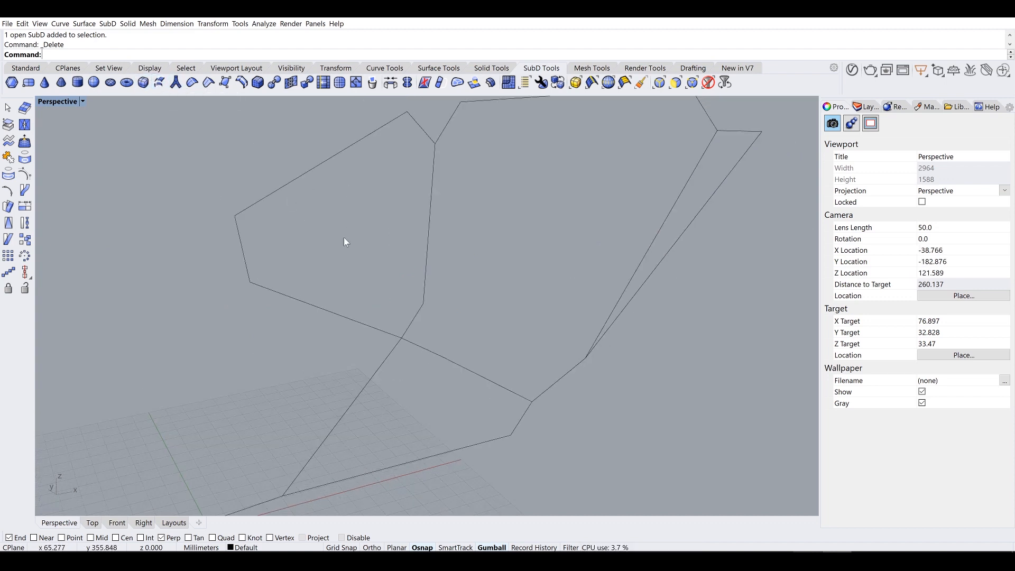
pyautogui.press('Return')
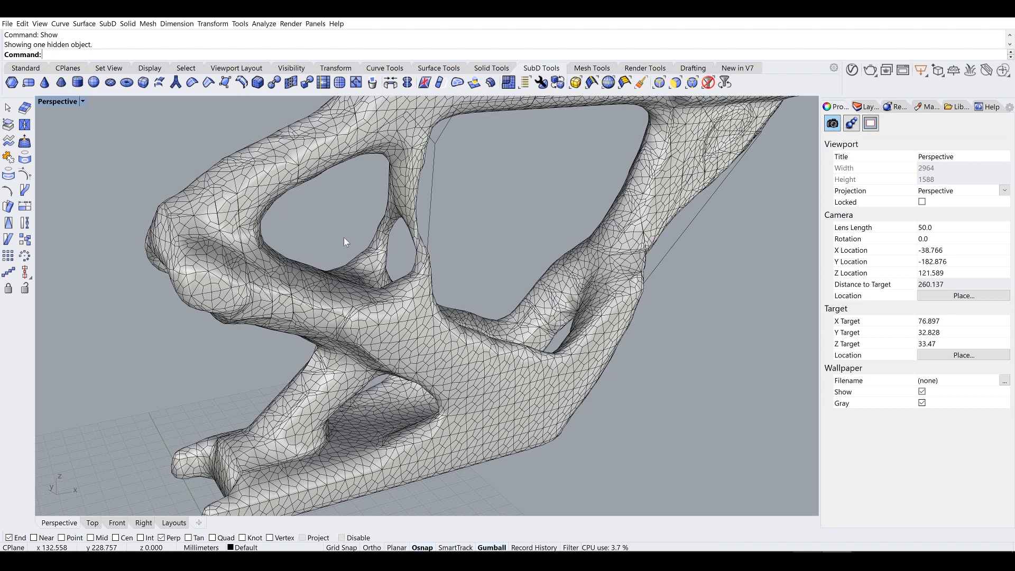
pyautogui.click(82, 101)
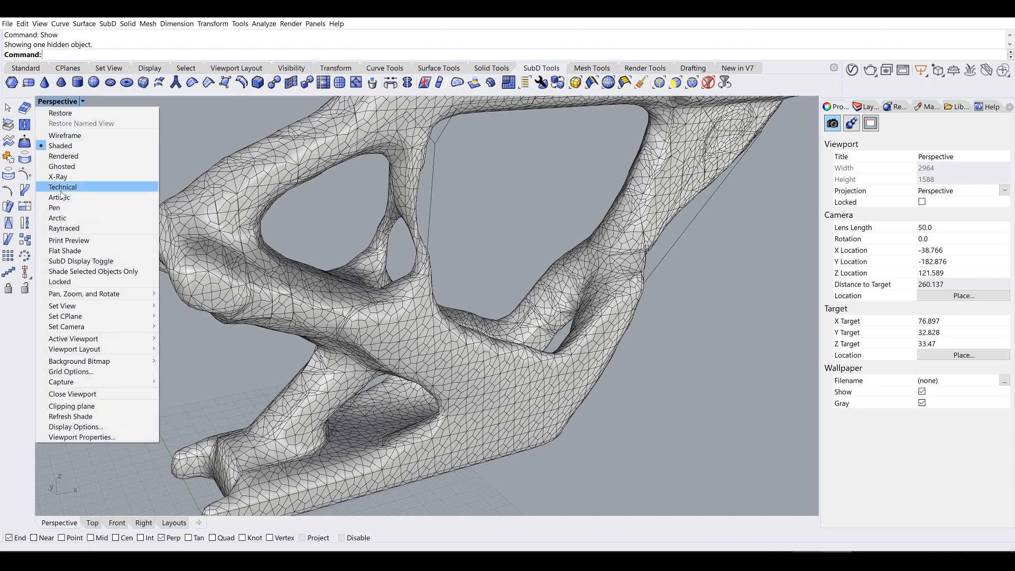
pyautogui.click(65, 135)
pyautogui.scroll(-5, 394, 294)
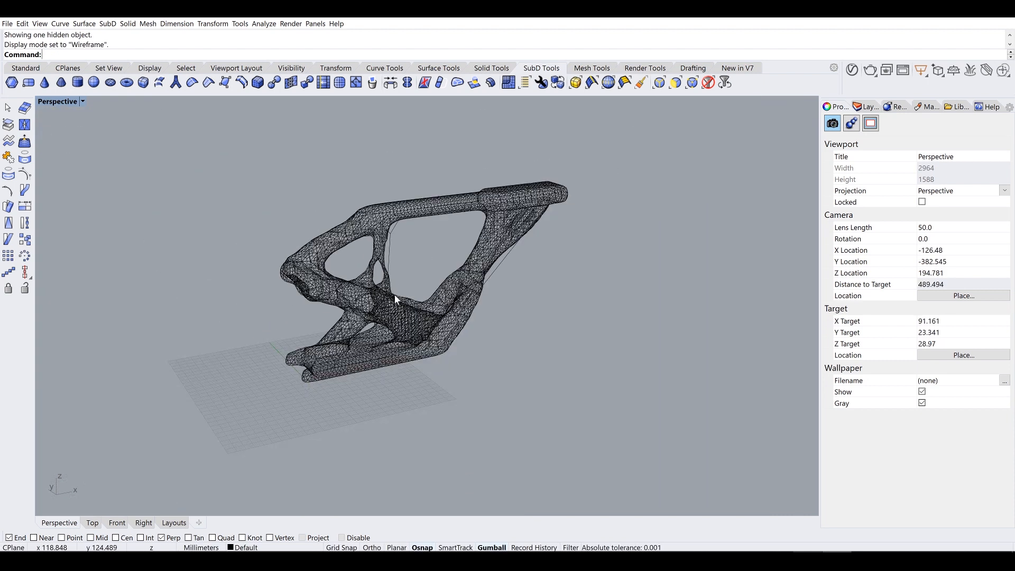
# Step: Select everything except the mesh and move the skeleton curves to the Polygons layer
pyautogui.hotkey('ctrl', 'a')
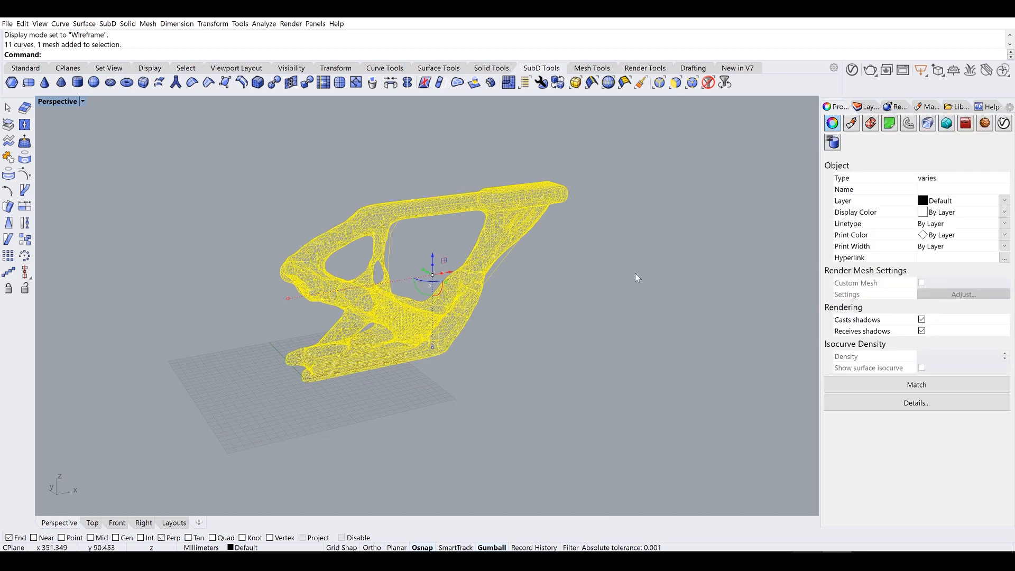
pyautogui.keyDown('ctrl'); pyautogui.click(467, 205); pyautogui.keyUp('ctrl')
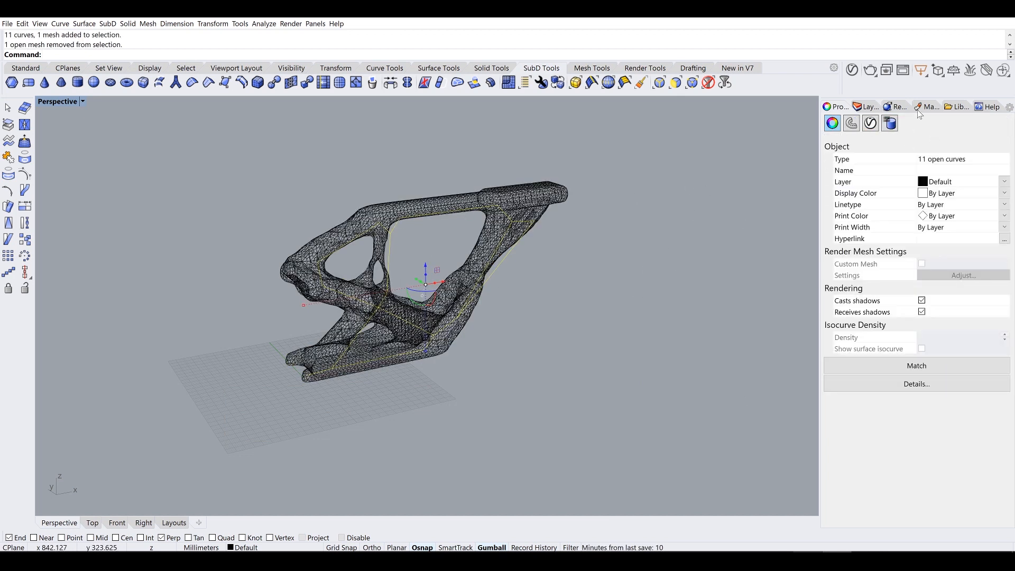
pyautogui.click(867, 107)
pyautogui.click(846, 164)
pyautogui.rightClick(845, 164)
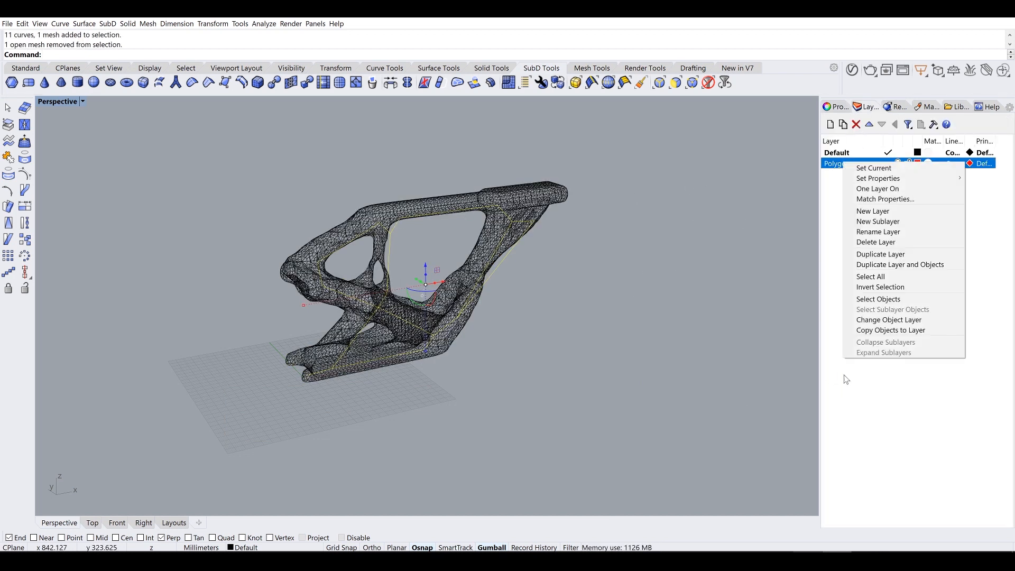
pyautogui.click(868, 320)
# Step: Select the skeleton curves beside the mesh and turn on their control points
pyautogui.moveTo(623, 313); pyautogui.dragTo(365, 222, button='right')
pyautogui.scroll(6, 365, 223)
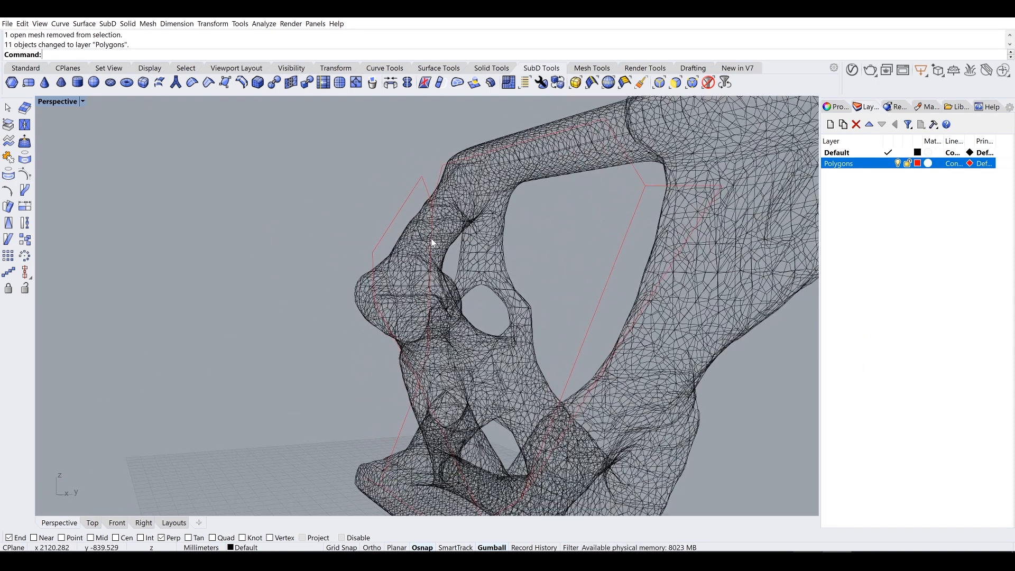
pyautogui.click(432, 239)
pyautogui.click(464, 261)
pyautogui.moveTo(434, 252); pyautogui.dragTo(451, 213, button='right')
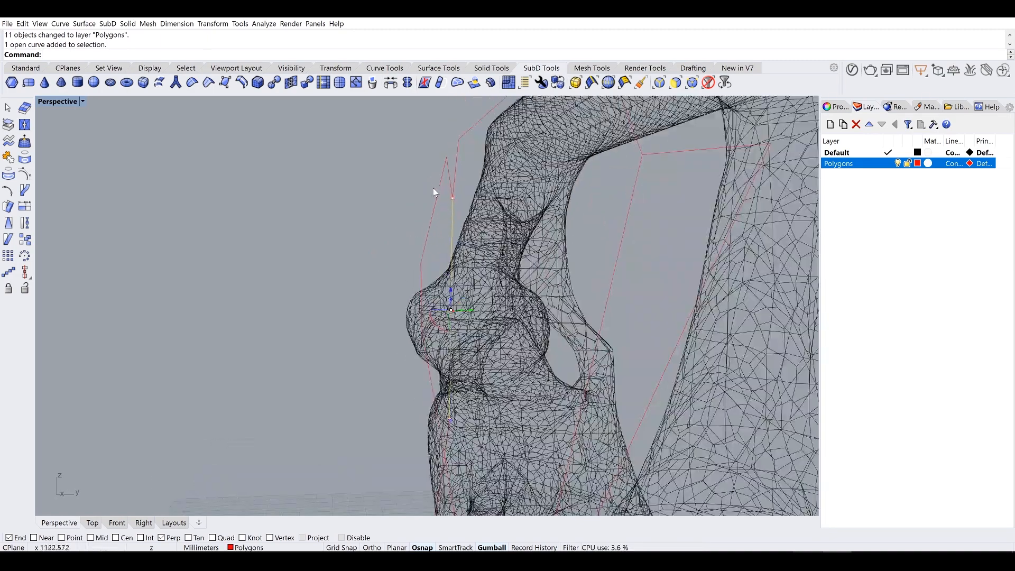
pyautogui.scroll(-8, 418, 191)
pyautogui.moveTo(370, 169); pyautogui.dragTo(619, 426)
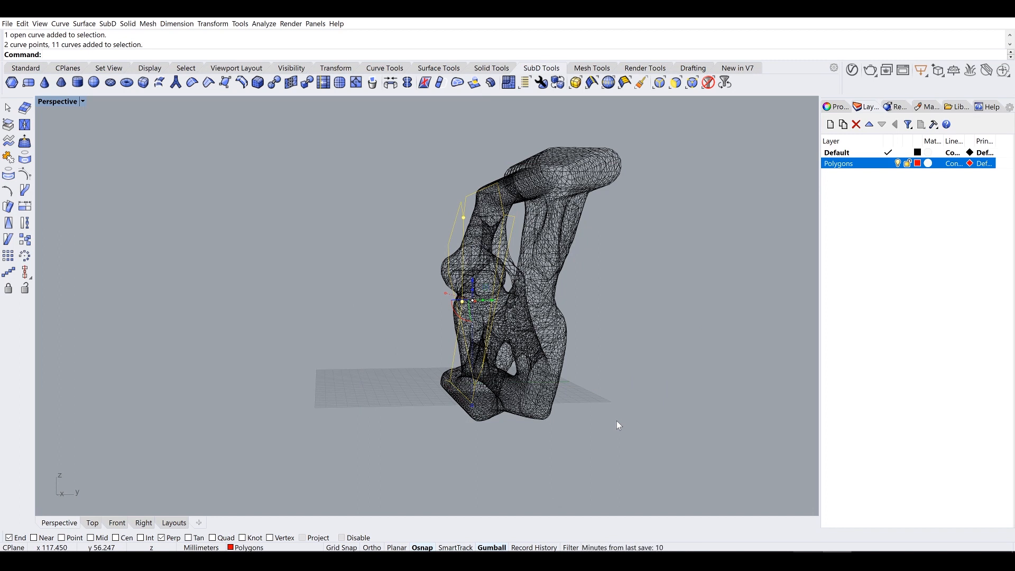
pyautogui.press('super')
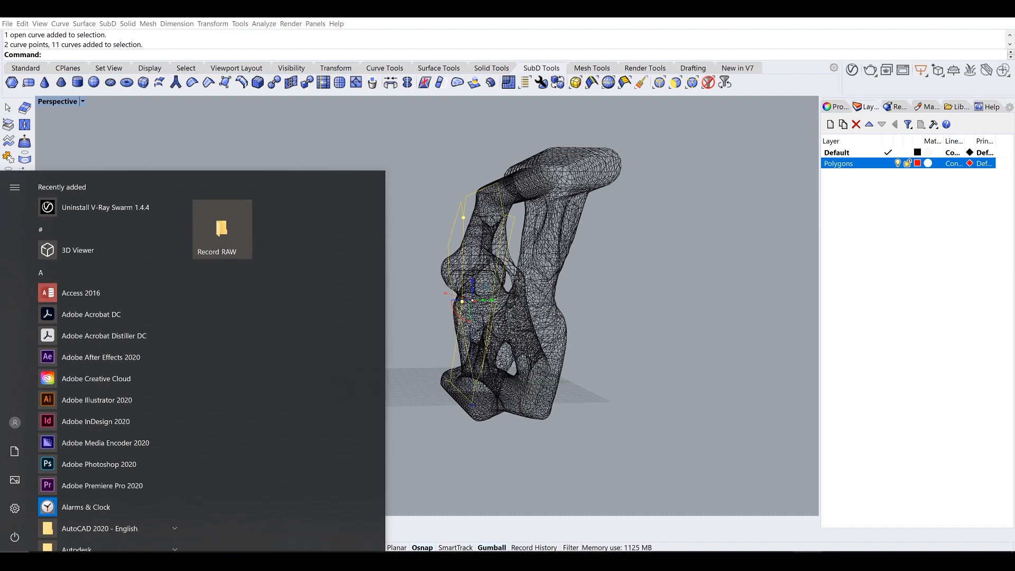
pyautogui.press('super')
pyautogui.press('F10')
# Step: Shift the control points of the misplaced skeleton curves sideways so the lines follow the mesh struts
pyautogui.moveTo(502, 289); pyautogui.dragTo(448, 160, button='right')
pyautogui.moveTo(496, 255); pyautogui.dragTo(626, 257, button='right')
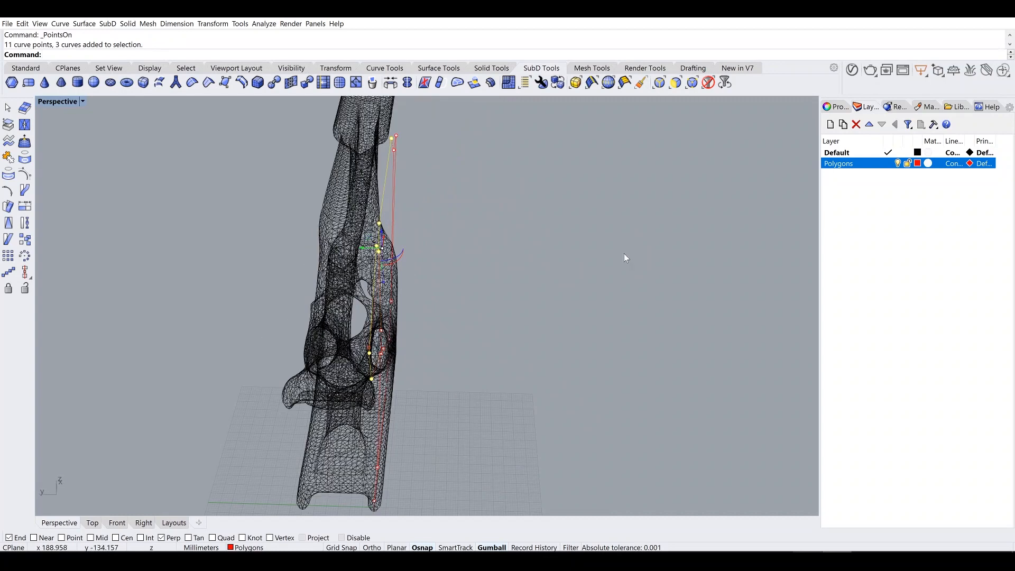
pyautogui.moveTo(464, 263); pyautogui.dragTo(397, 187, button='right')
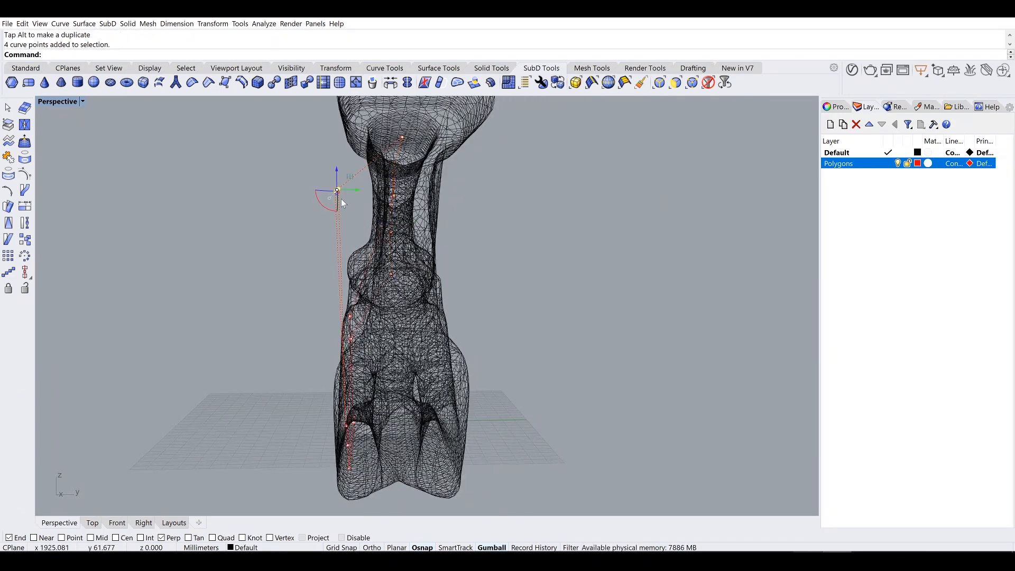
pyautogui.moveTo(322, 230); pyautogui.dragTo(407, 257, button='right')
pyautogui.scroll(6, 341, 280)
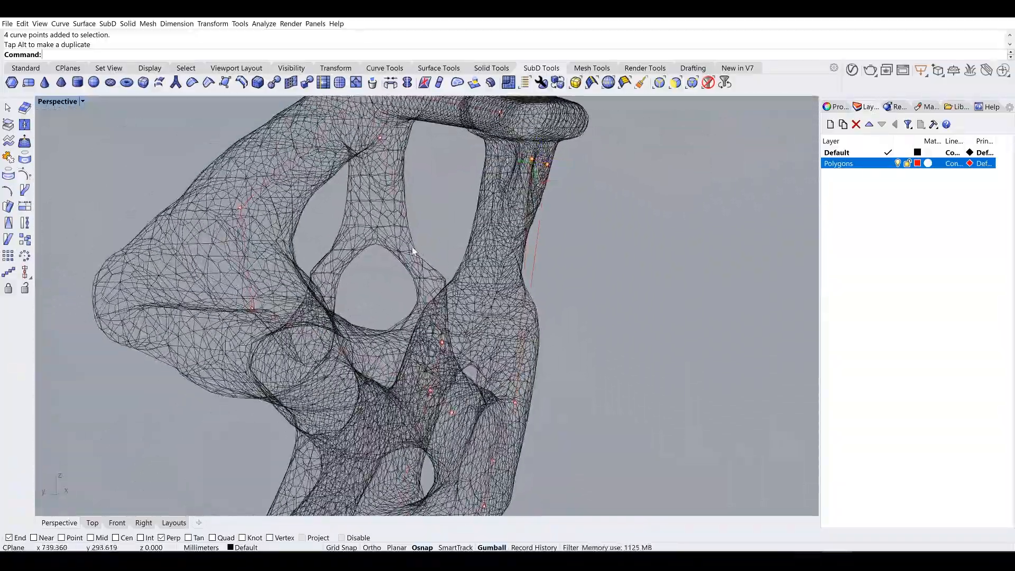
# Step: Delete the curve in the thin central strut and redraw it as a polyline ending at the lower joint, on the Polygons layer
pyautogui.click(413, 253)
pyautogui.press('Delete')
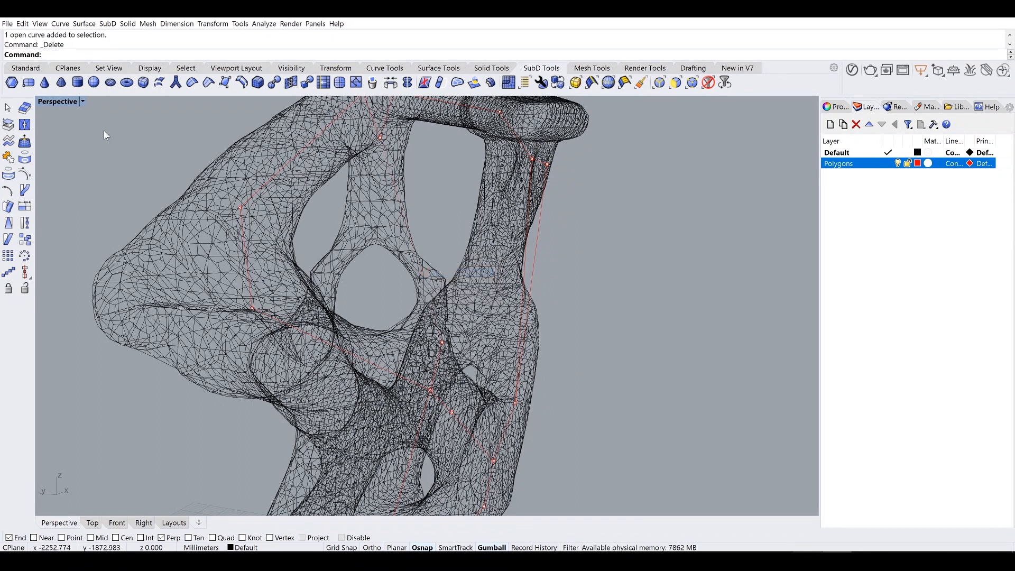
pyautogui.click(23, 70)
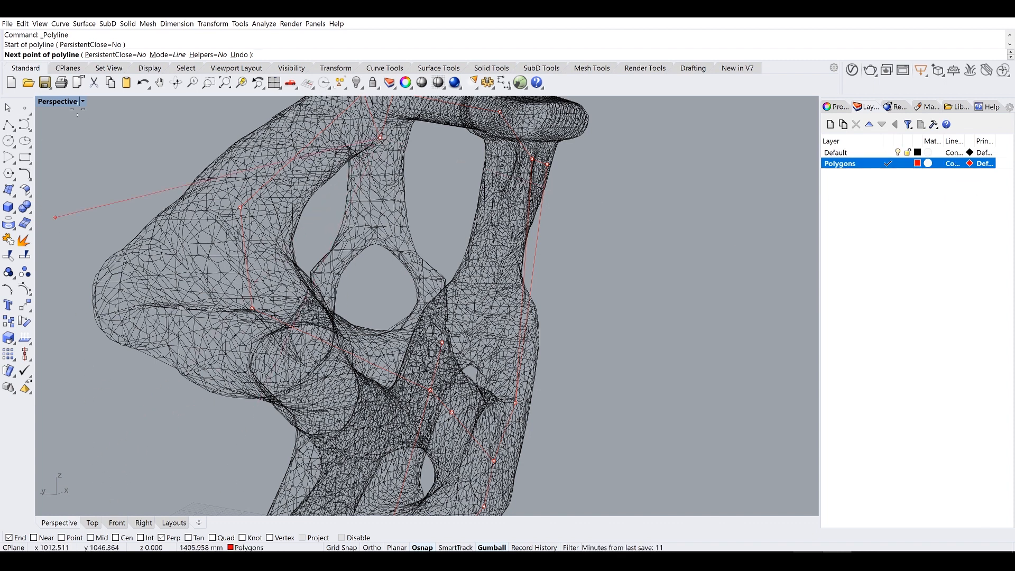
pyautogui.doubleClick(59, 102)
pyautogui.scroll(10, 204, 365)
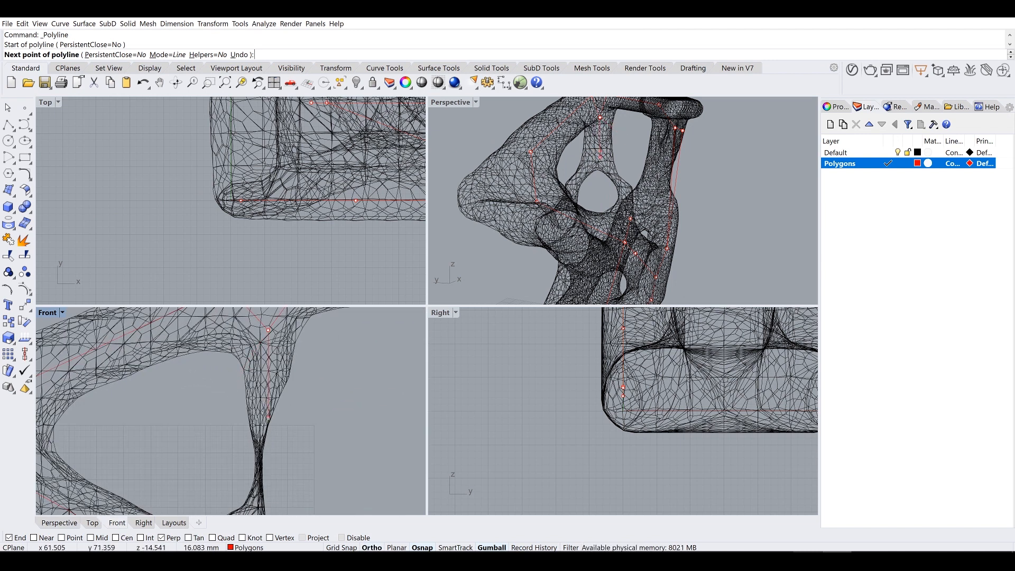
pyautogui.scroll(-6, 331, 455)
pyautogui.keyDown('shift'); pyautogui.moveTo(312, 442); pyautogui.dragTo(302, 343, button='right'); pyautogui.keyUp('shift')
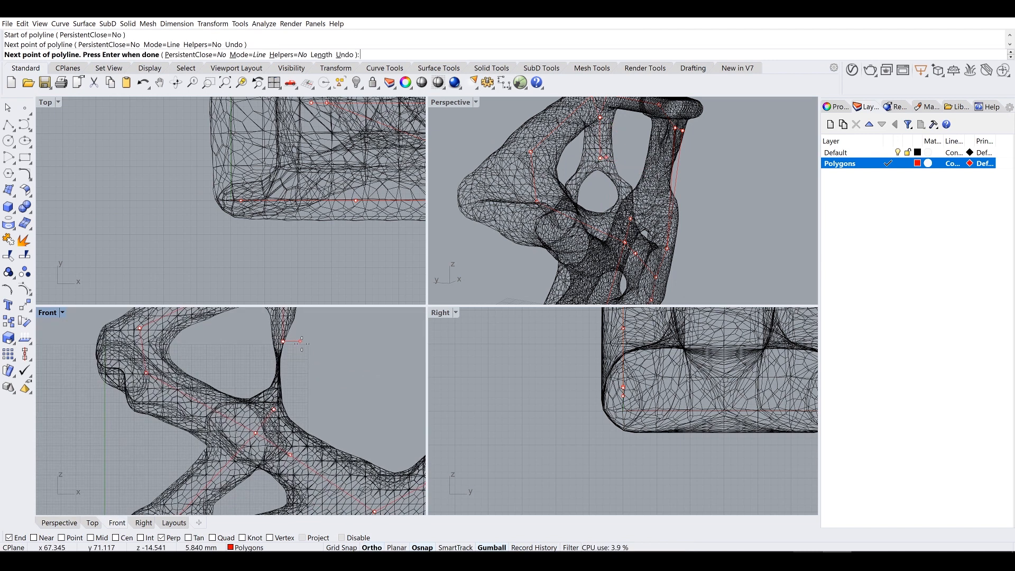
pyautogui.scroll(3, 637, 192)
pyautogui.click(637, 232)
pyautogui.rightClick(637, 232)
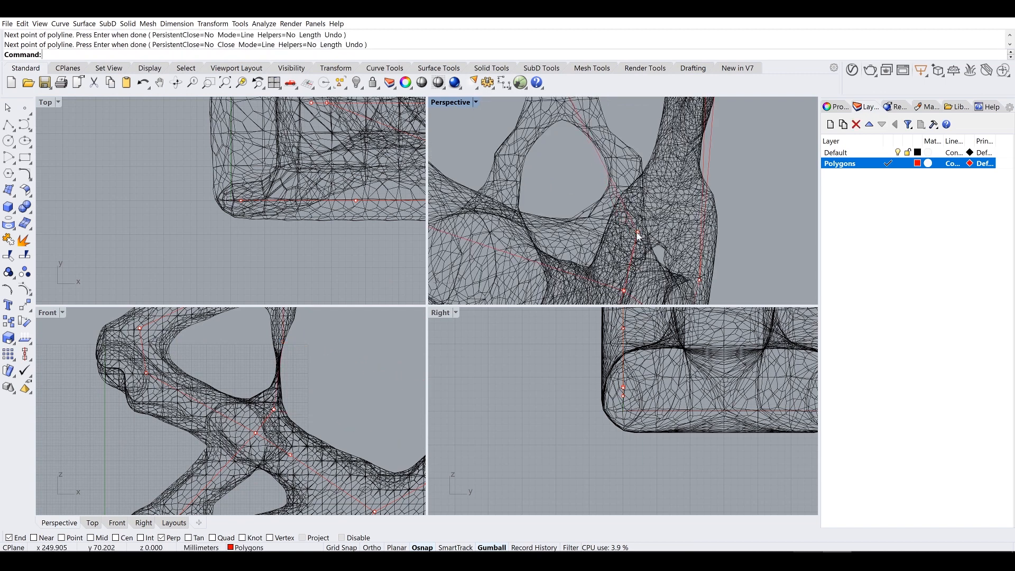
# Step: Examine the redrawn central-strut polyline against the mesh from several angles in the perspective view
pyautogui.scroll(-5, 636, 231)
pyautogui.moveTo(619, 220); pyautogui.dragTo(518, 211, button='right')
pyautogui.scroll(5, 566, 188)
pyautogui.click(574, 190)
pyautogui.moveTo(462, 148); pyautogui.dragTo(392, 188, button='right')
pyautogui.doubleClick(444, 102)
pyautogui.scroll(3, 282, 226)
pyautogui.moveTo(282, 226); pyautogui.dragTo(461, 183, button='right')
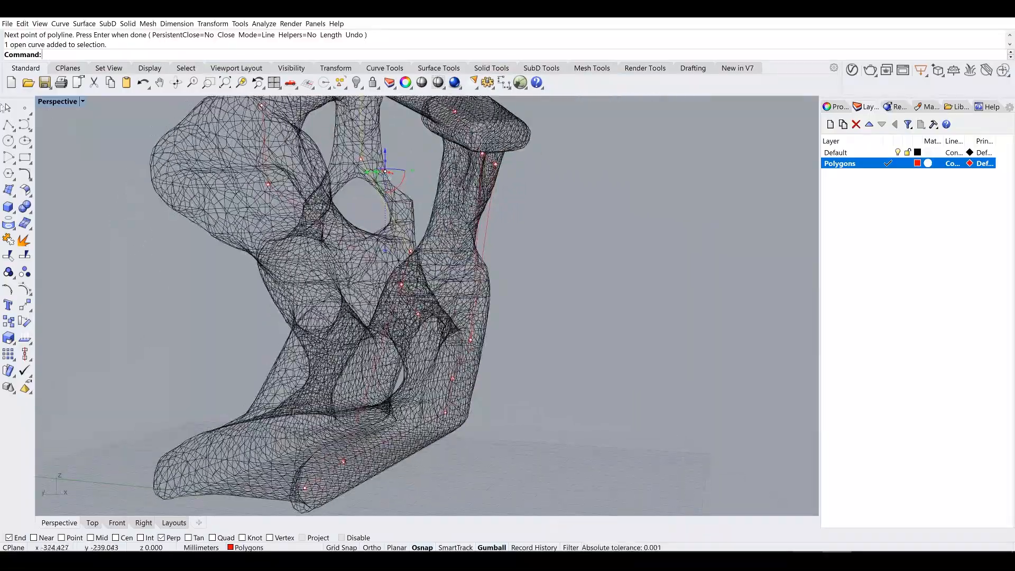
# Step: Draw a single-segment polyline from the lower strut joint down to the middle of the base's end
pyautogui.click(10, 124)
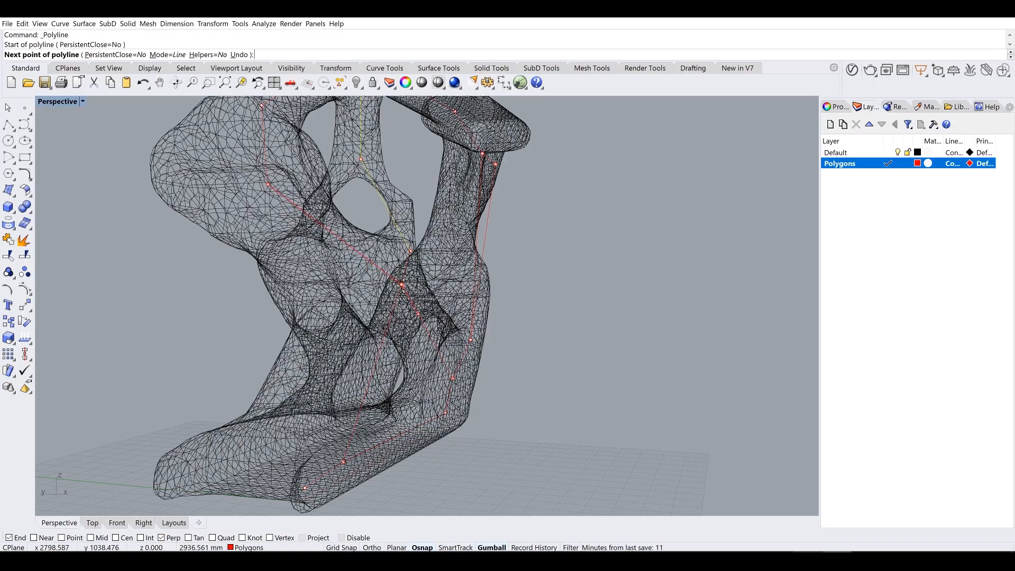
pyautogui.moveTo(298, 347); pyautogui.dragTo(259, 407, button='right')
pyautogui.scroll(6, 275, 311)
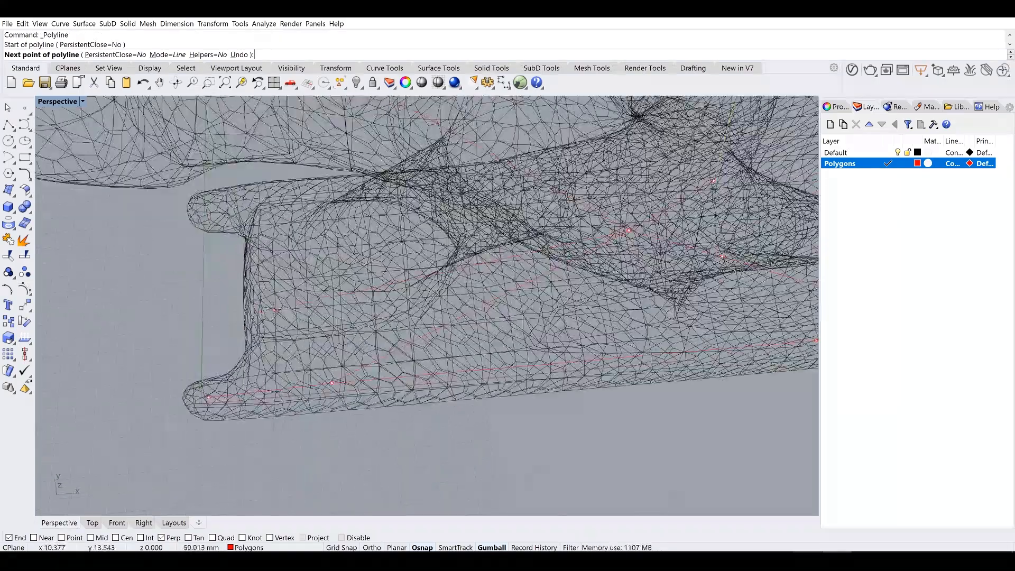
pyautogui.click(248, 288)
pyautogui.rightClick(249, 289)
# Step: Select all curves on the Polygons layer and explode them into single segments
pyautogui.moveTo(249, 289); pyautogui.dragTo(725, 241, button='right')
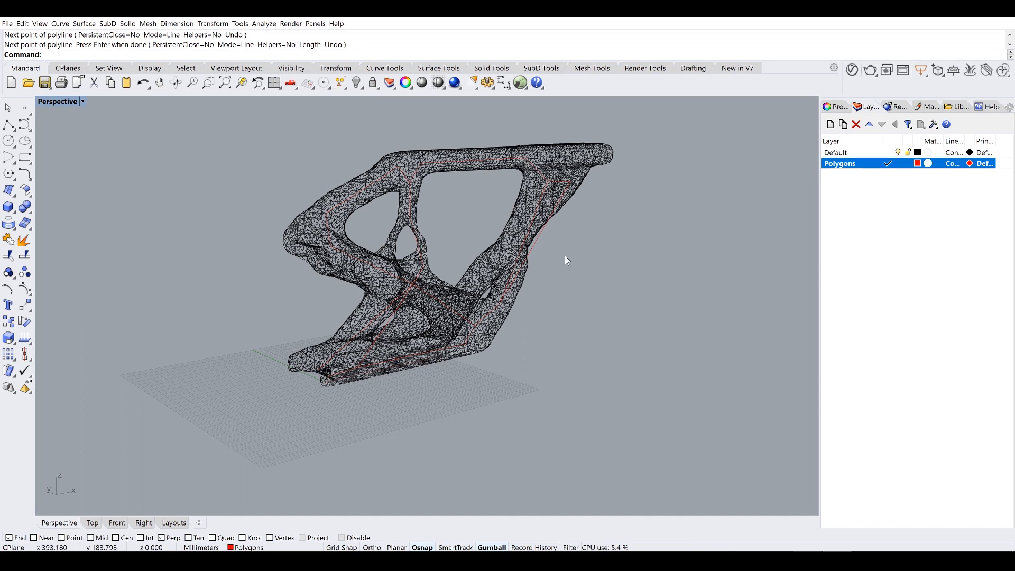
pyautogui.moveTo(566, 260); pyautogui.dragTo(480, 268, button='right')
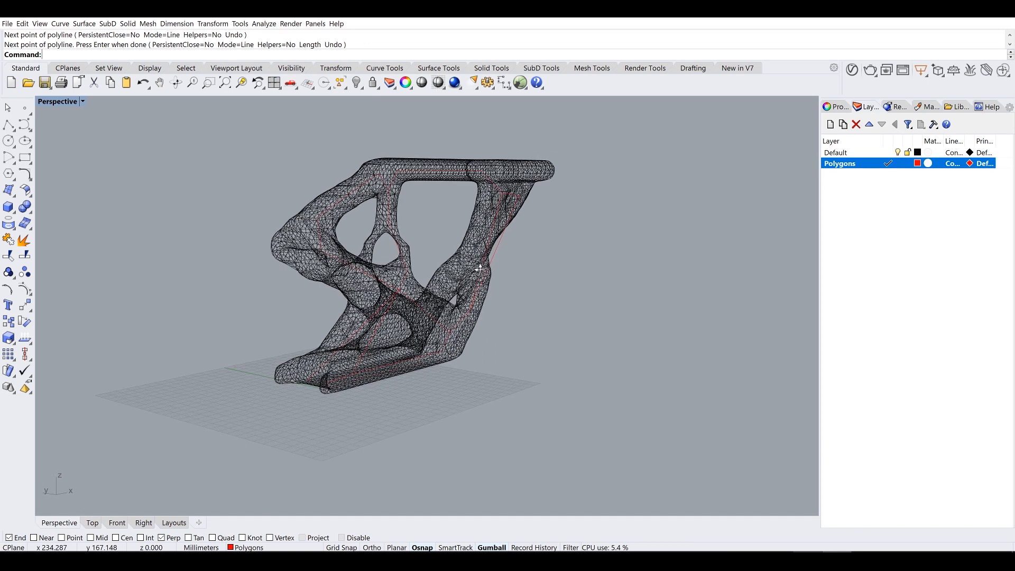
pyautogui.rightClick(855, 174)
pyautogui.click(888, 304)
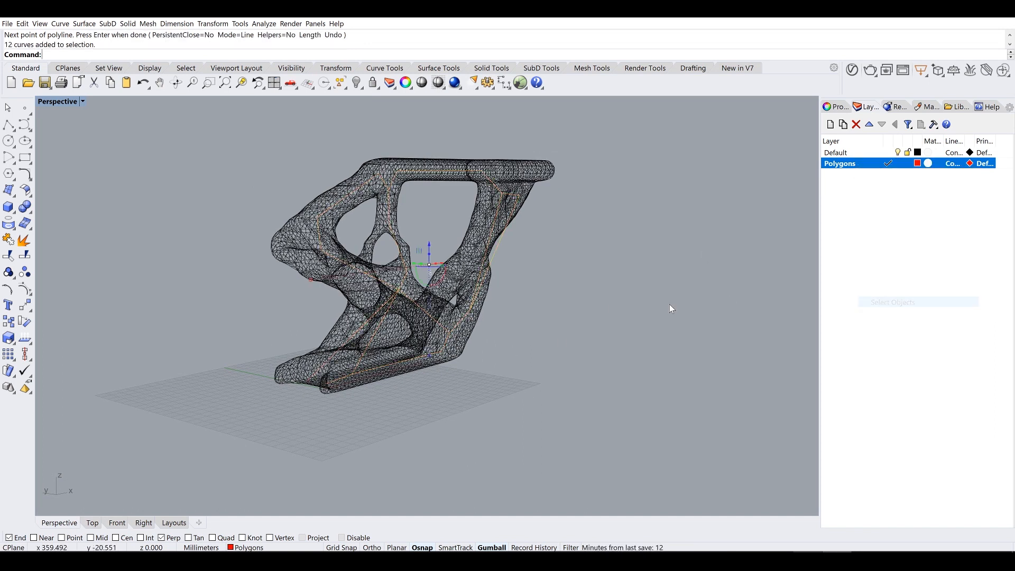
pyautogui.write('xplode')
pyautogui.press('Return')
# Step: Delete the inner diagonal curve segment running through the strut below the seat end of the top rail
pyautogui.moveTo(640, 314); pyautogui.dragTo(637, 285, button='right')
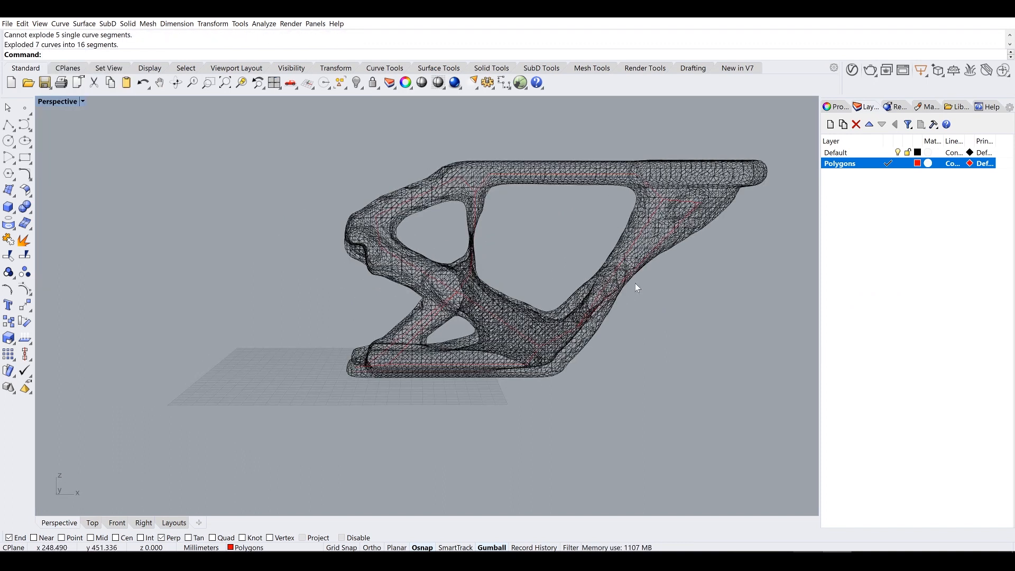
pyautogui.scroll(5, 454, 293)
pyautogui.click(462, 247)
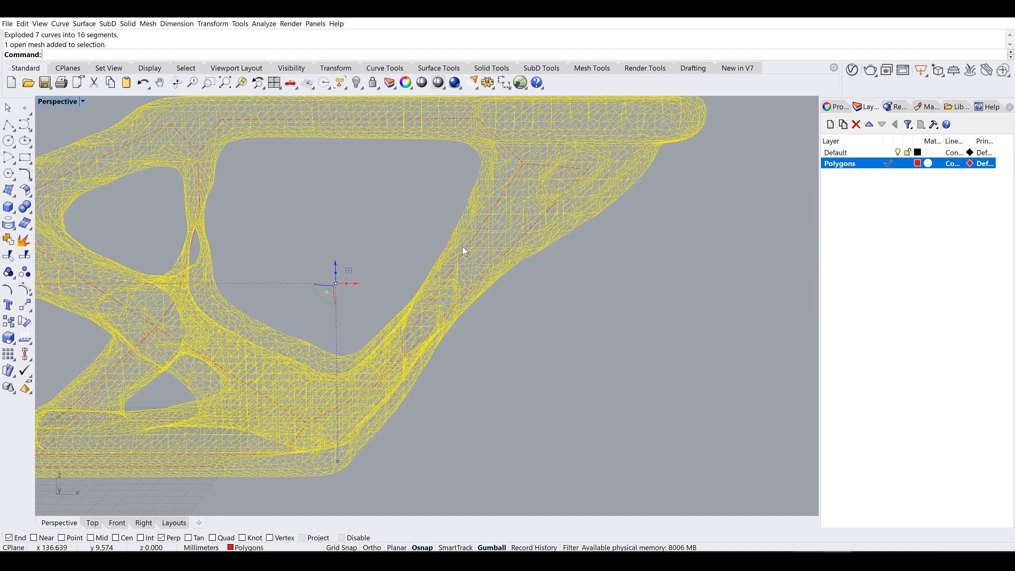
pyautogui.click(464, 256)
pyautogui.click(425, 245)
pyautogui.scroll(2, 474, 242)
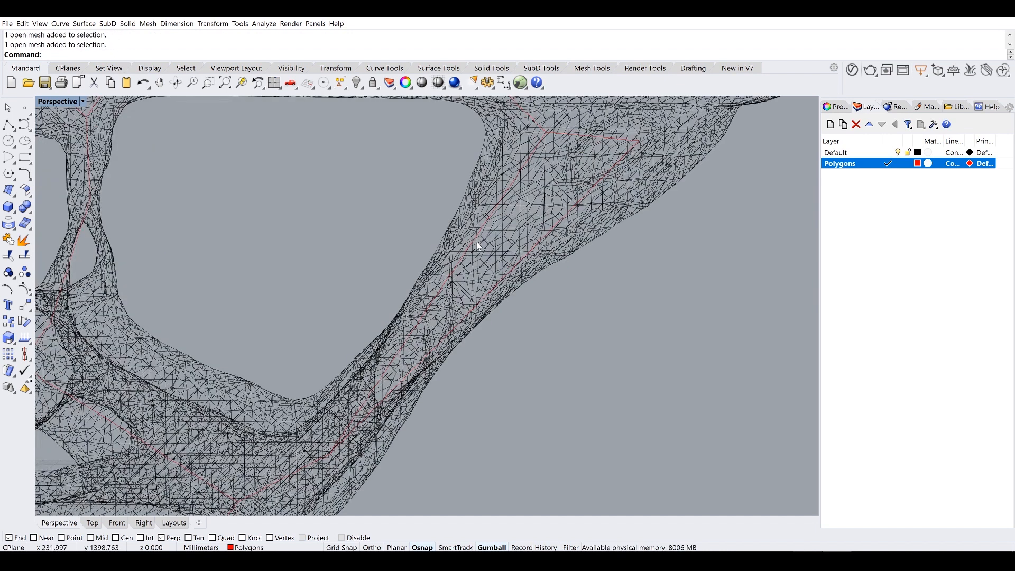
pyautogui.click(479, 234)
pyautogui.scroll(-1, 478, 233)
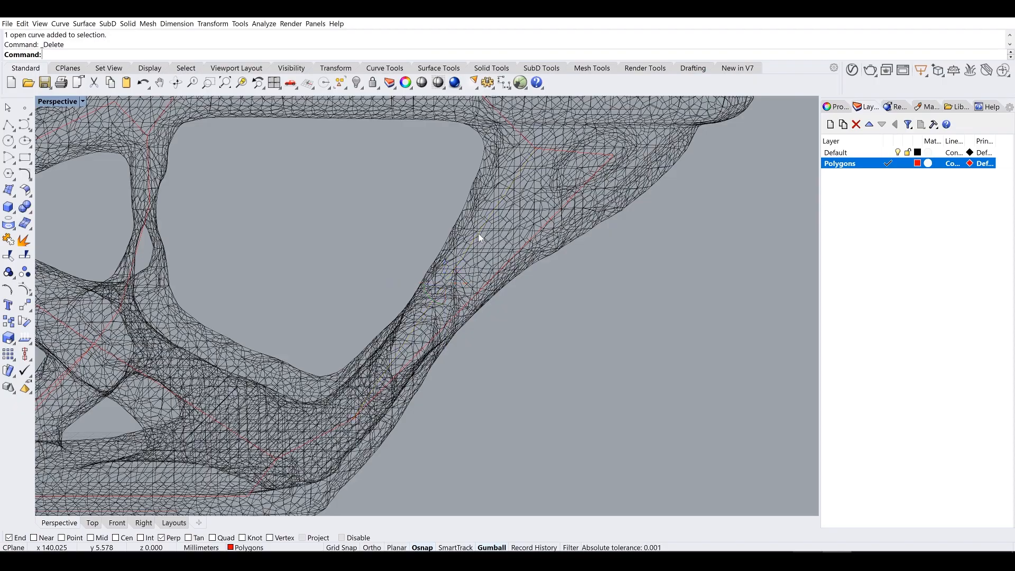
# Step: Lock the reference mesh so that only the skeleton curves can be selected
pyautogui.moveTo(436, 223); pyautogui.dragTo(331, 321, button='right')
pyautogui.scroll(-5, 458, 224)
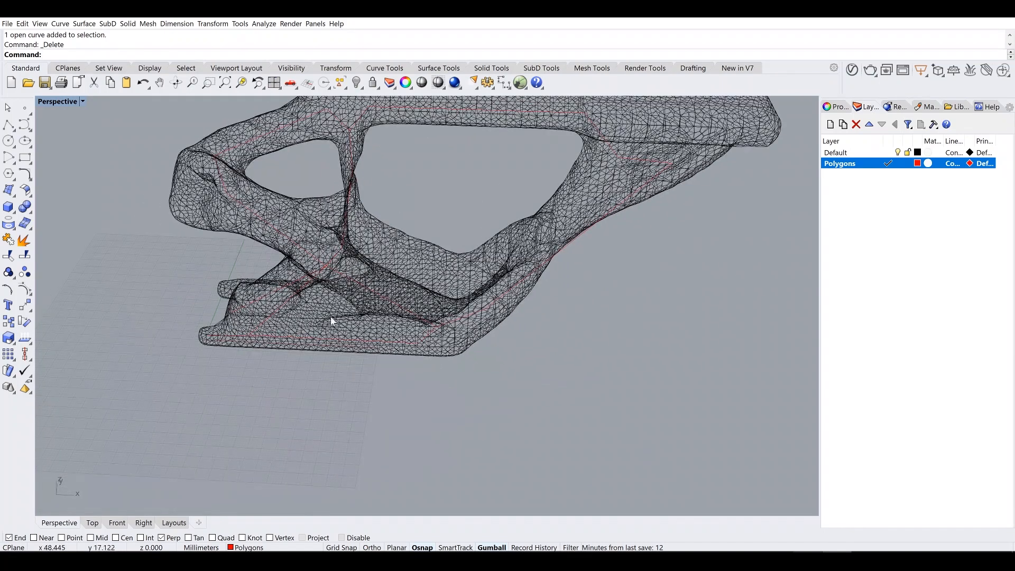
pyautogui.click(412, 247)
pyautogui.write('ck')
pyautogui.press('Return')
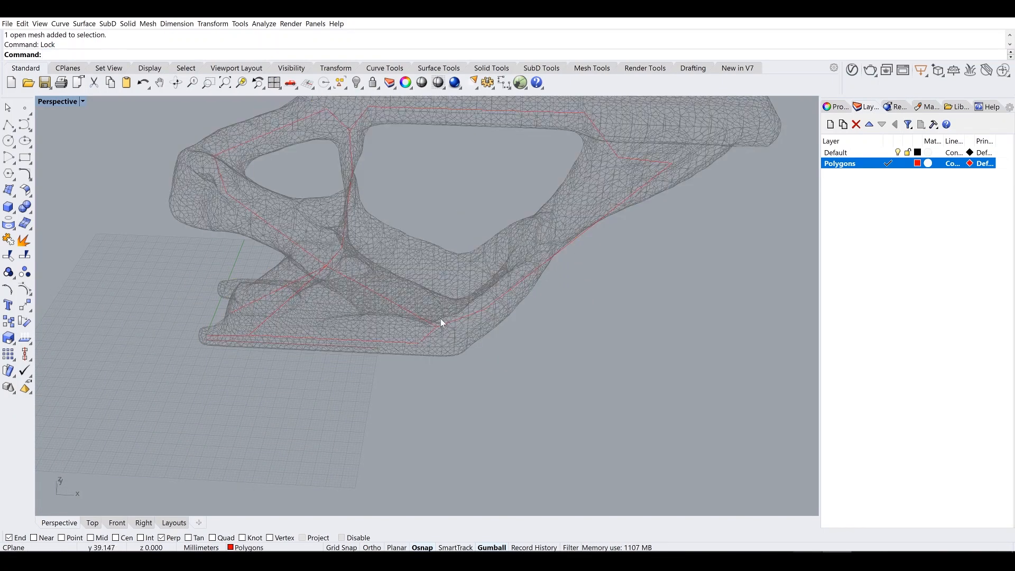
# Step: Select the off-centre skeleton segments of the base and side struts, leaving out those on the frame's centre plane
pyautogui.moveTo(166, 278); pyautogui.dragTo(166, 278)
pyautogui.moveTo(168, 285); pyautogui.dragTo(249, 273, button='right')
pyautogui.scroll(4, 250, 273)
pyautogui.keyDown('shift'); pyautogui.click(259, 265); pyautogui.keyUp('shift')
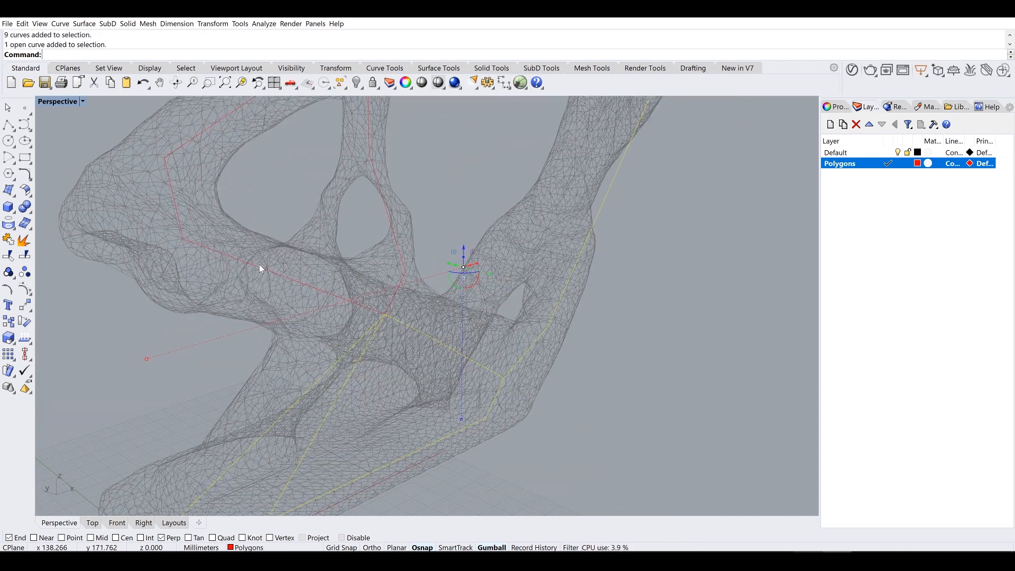
pyautogui.moveTo(327, 236); pyautogui.dragTo(655, 249, button='right')
pyautogui.keyDown('ctrl'); pyautogui.click(257, 221); pyautogui.keyUp('ctrl')
pyautogui.keyDown('shift'); pyautogui.click(668, 290); pyautogui.keyUp('shift')
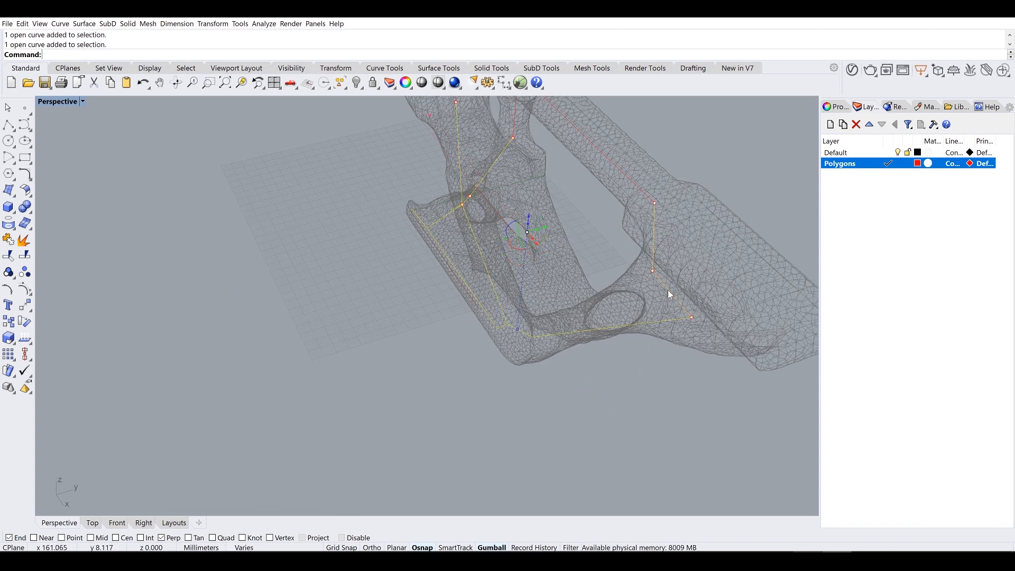
pyautogui.moveTo(668, 290); pyautogui.dragTo(518, 329, button='right')
pyautogui.write('MicroScribeCalibrateTip')
pyautogui.press('Return')
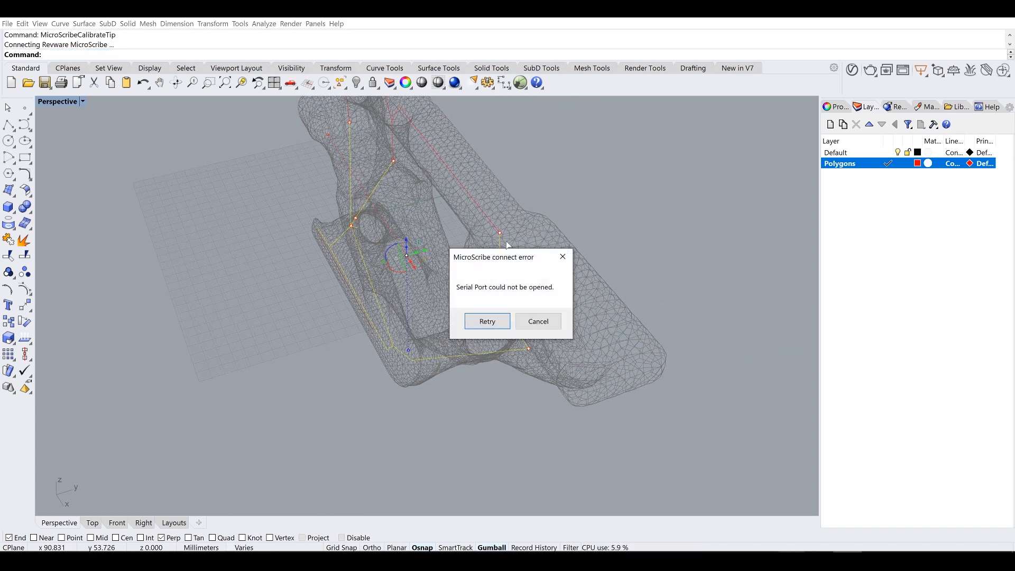
pyautogui.click(534, 317)
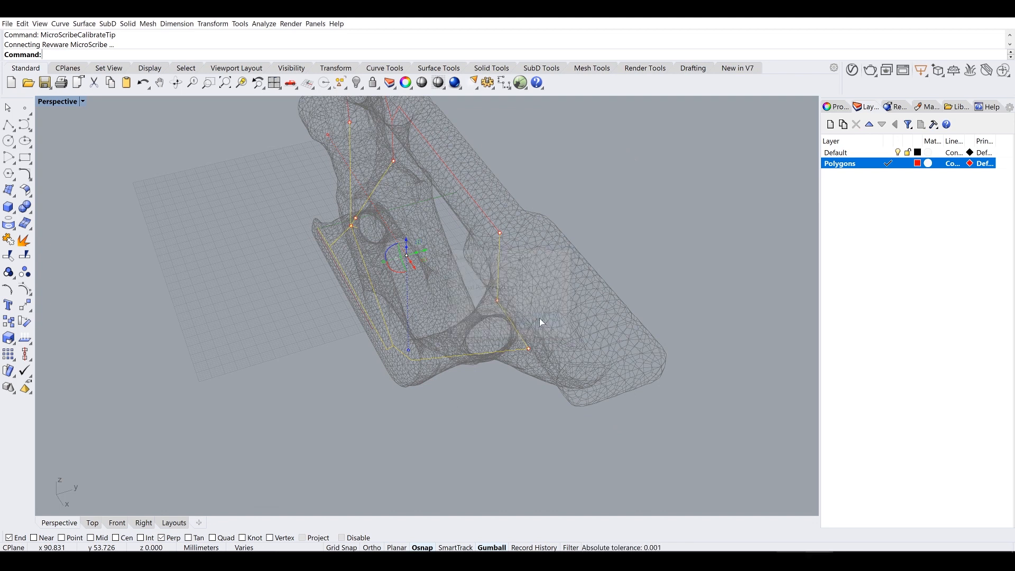
# Step: Mirror the selected off-centre skeleton segments to the other side about the frame's centre plane, keeping the originals
pyautogui.click(590, 337)
pyautogui.moveTo(444, 342); pyautogui.dragTo(347, 284, button='right')
pyautogui.write('Mirror')
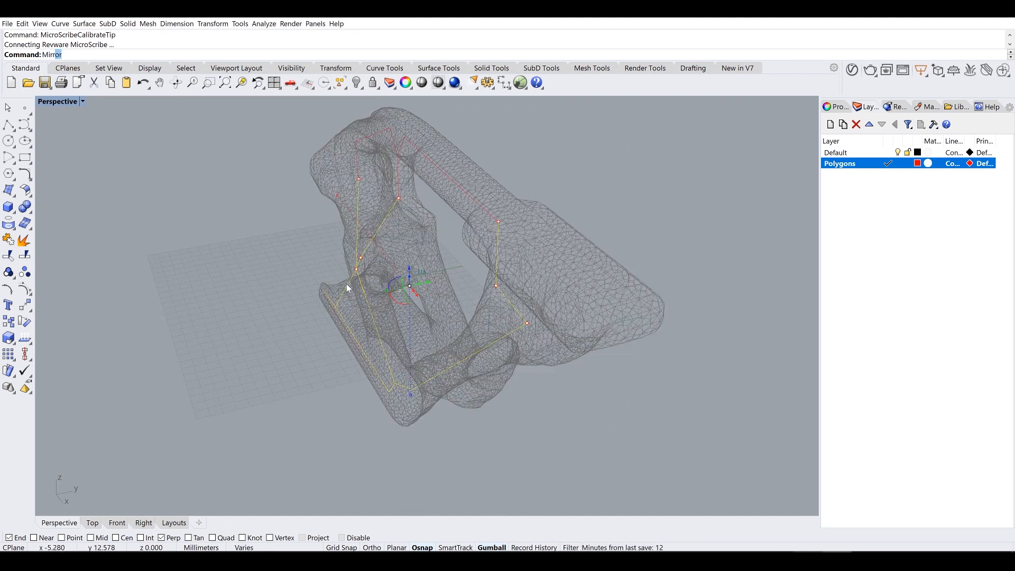
pyautogui.press('Return')
pyautogui.click(498, 221)
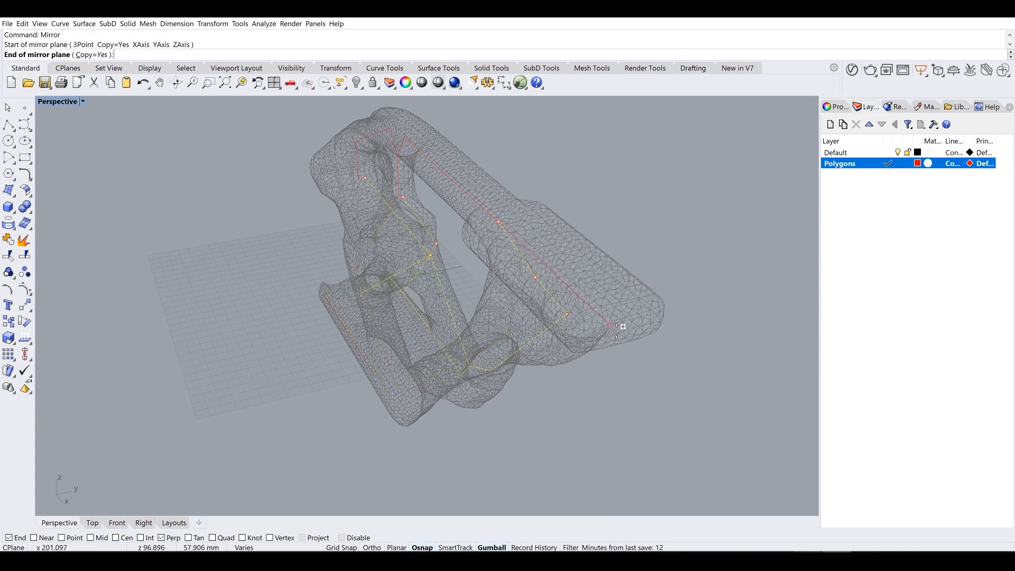
pyautogui.keyDown('shift'); pyautogui.click(646, 417); pyautogui.keyUp('shift')
pyautogui.moveTo(646, 417); pyautogui.dragTo(472, 307, button='right')
pyautogui.click(636, 398)
# Step: Turn on control points for the side strut segments below the top rail's wide end and scale their upper end points across the frame's width
pyautogui.scroll(3, 632, 394)
pyautogui.scroll(-5, 478, 276)
pyautogui.scroll(5, 560, 345)
pyautogui.keyDown('shift'); pyautogui.moveTo(471, 307); pyautogui.dragTo(500, 349, button='right'); pyautogui.keyUp('shift')
pyautogui.moveTo(500, 349); pyautogui.dragTo(506, 269, button='right')
pyautogui.moveTo(313, 308); pyautogui.dragTo(312, 309)
pyautogui.moveTo(352, 316); pyautogui.dragTo(441, 383, button='right')
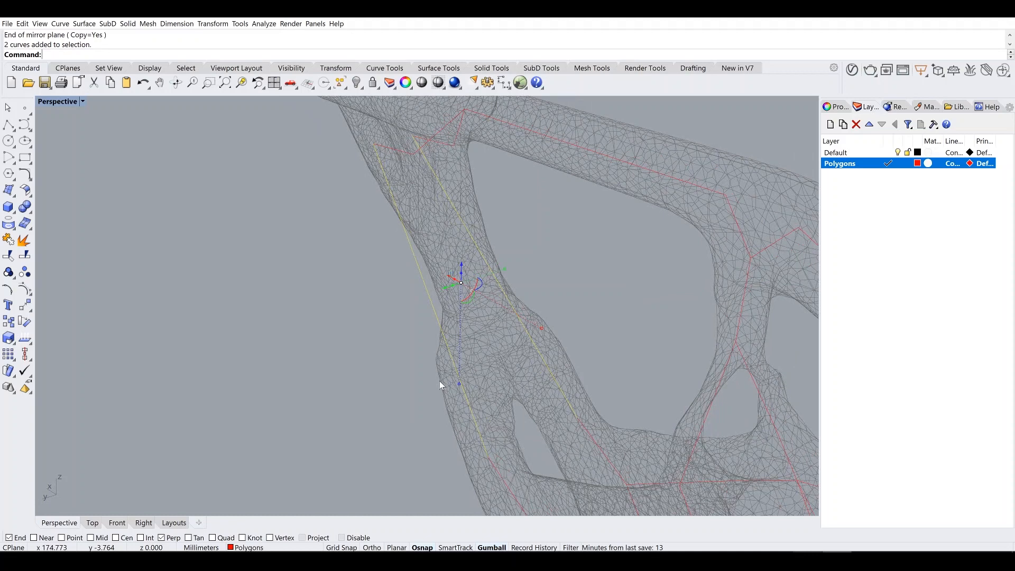
pyautogui.moveTo(446, 232); pyautogui.dragTo(547, 234, button='right')
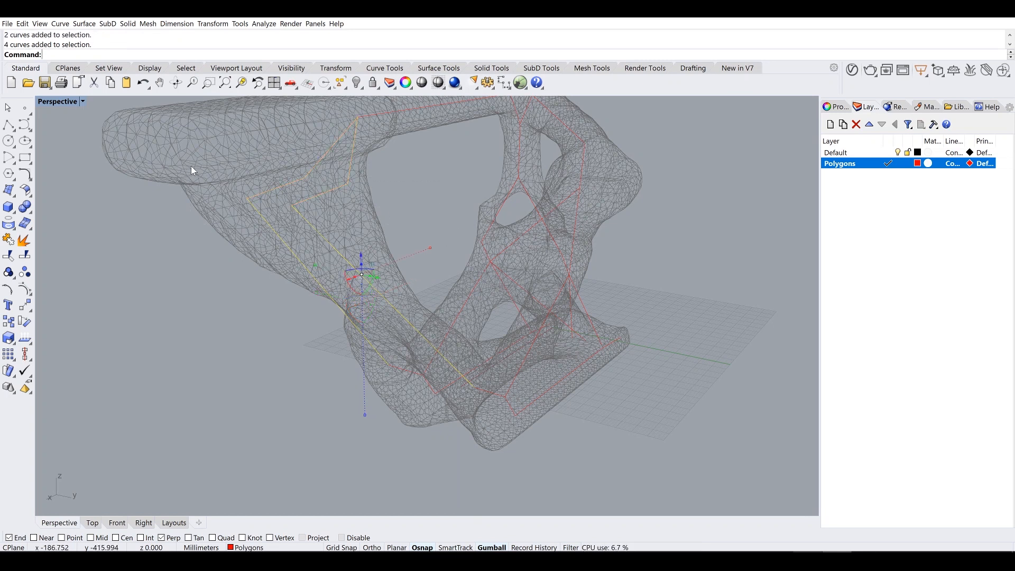
pyautogui.press('F10')
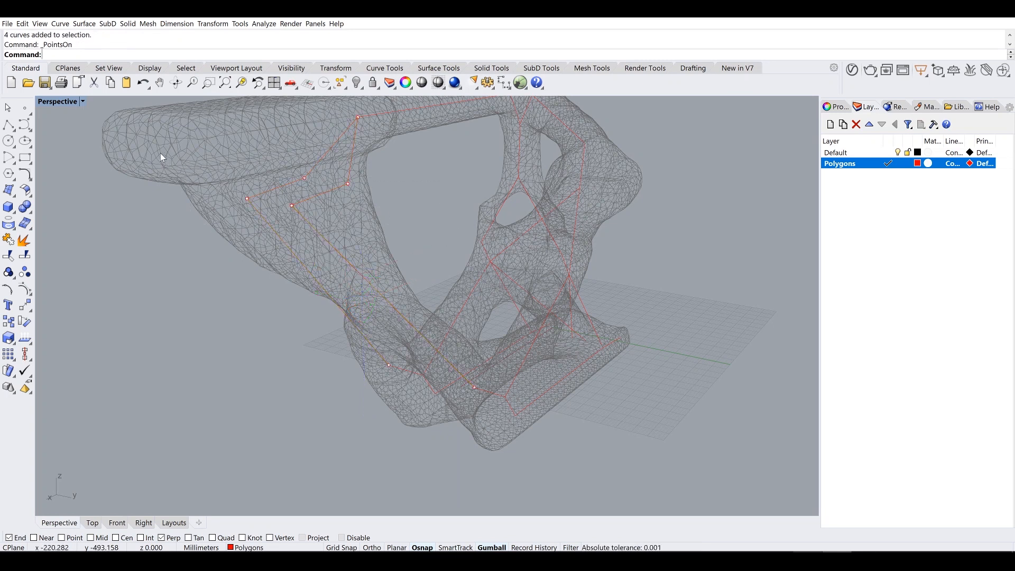
pyautogui.moveTo(344, 233); pyautogui.dragTo(336, 223, button='right')
pyautogui.moveTo(287, 193); pyautogui.dragTo(303, 198)
pyautogui.moveTo(398, 246); pyautogui.dragTo(319, 195, button='right')
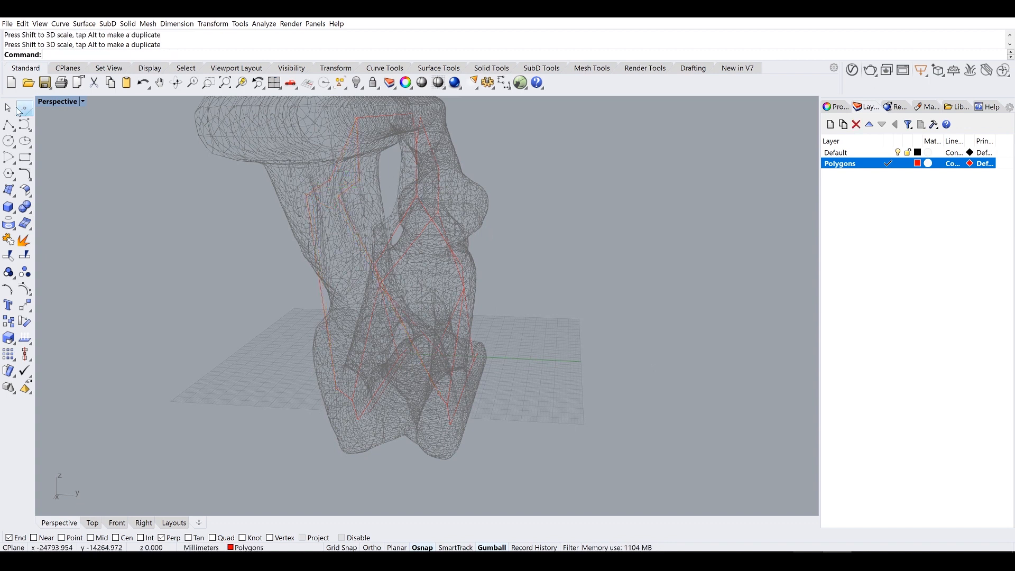
# Step: Draw two cross polylines joining the left and right skeleton lines below the top rail's wide end
pyautogui.click(9, 125)
pyautogui.scroll(3, 319, 172)
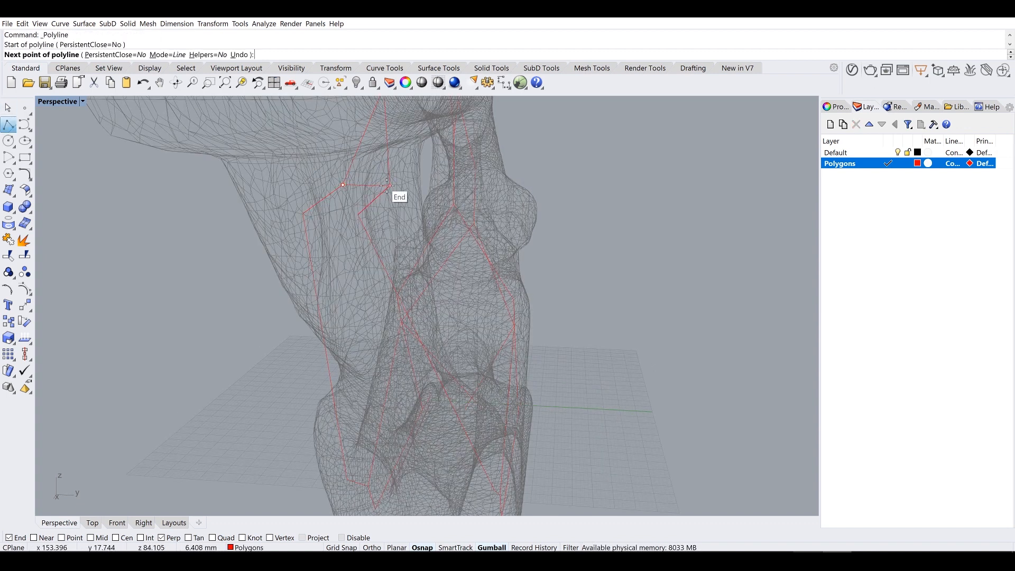
pyautogui.press('Return')
pyautogui.press('Return')
pyautogui.click(360, 217)
pyautogui.press('Return')
# Step: Connect the left and right skeleton lines with cross polylines at the central strut joint and across the base near its tips
pyautogui.moveTo(360, 216); pyautogui.dragTo(419, 204, button='right')
pyautogui.scroll(10, 419, 204)
pyautogui.moveTo(505, 219); pyautogui.dragTo(484, 223, button='right')
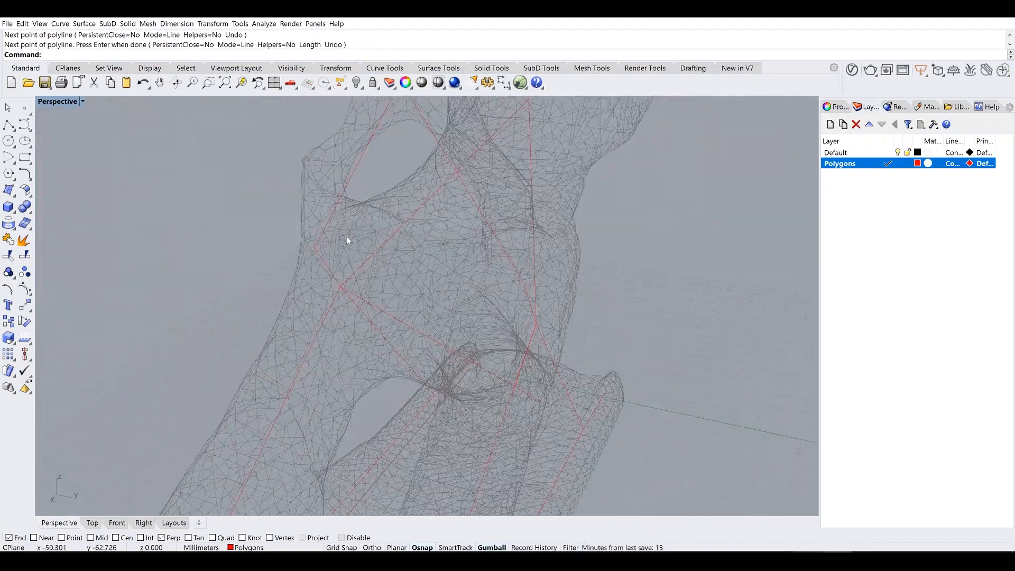
pyautogui.moveTo(347, 238); pyautogui.dragTo(320, 252, button='right')
pyautogui.rightClick(320, 249)
pyautogui.click(319, 244)
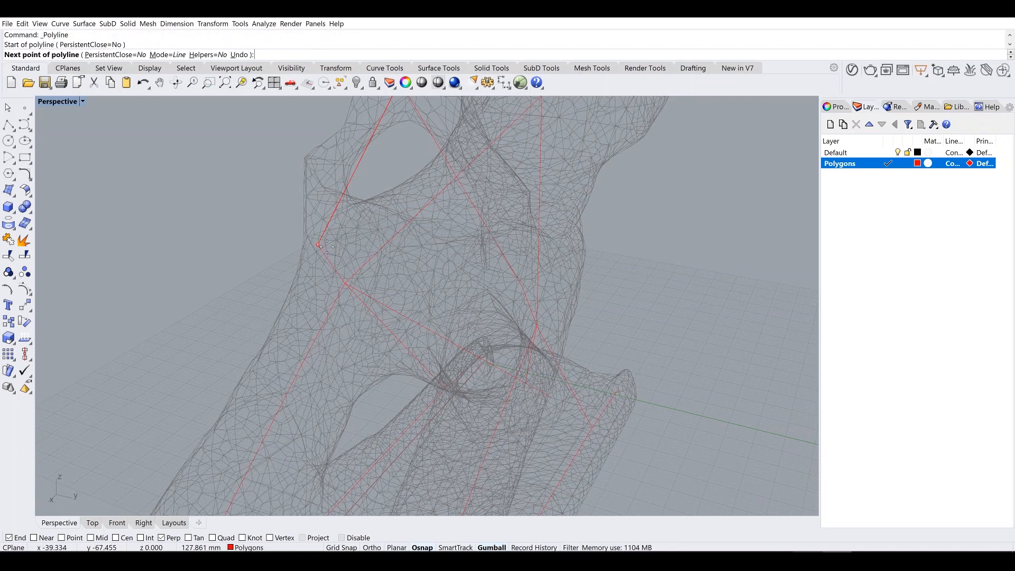
pyautogui.click(524, 289)
pyautogui.press('Return')
pyautogui.moveTo(481, 335); pyautogui.dragTo(424, 342, button='right')
pyautogui.rightClick(454, 341)
pyautogui.click(507, 305)
pyautogui.rightClick(507, 307)
pyautogui.press('Return')
pyautogui.moveTo(170, 381); pyautogui.dragTo(120, 390, button='right')
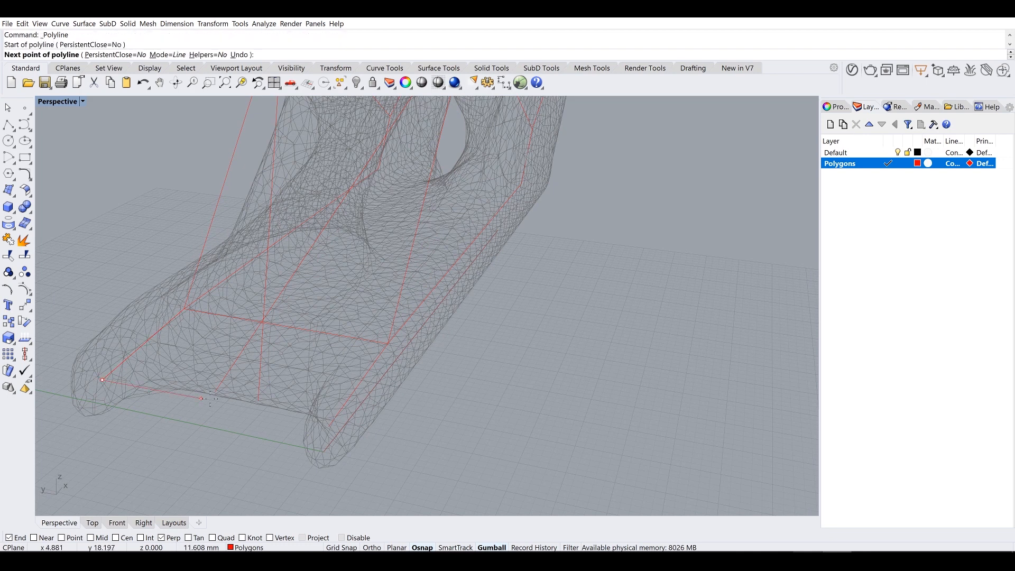
pyautogui.moveTo(222, 386); pyautogui.dragTo(249, 392, button='right')
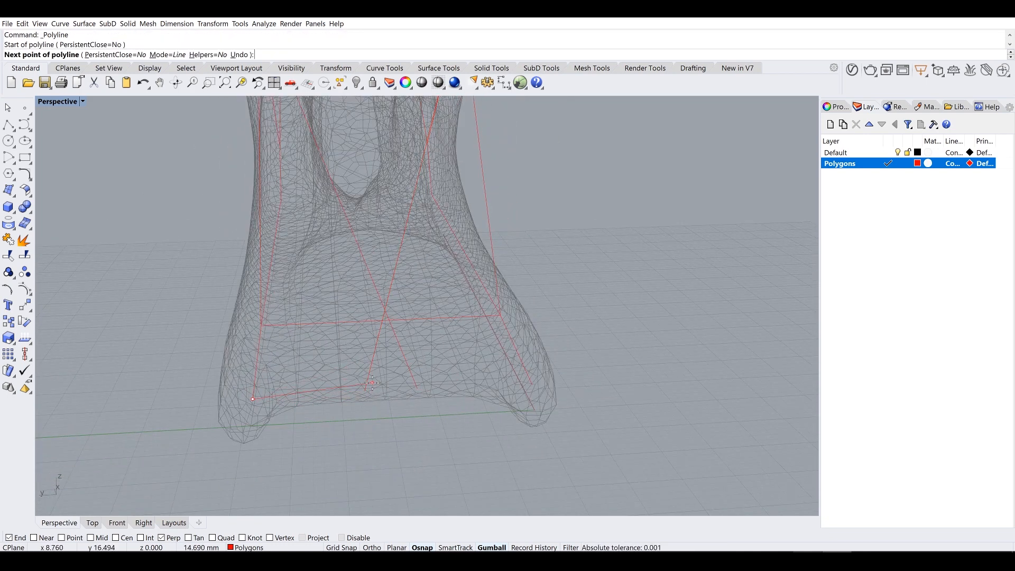
pyautogui.moveTo(385, 310); pyautogui.dragTo(487, 362, button='right')
pyautogui.scroll(2, 491, 365)
pyautogui.press('Escape')
# Step: Move the lower end of one crossing diagonal brace curve to the other's lower end, and delete the other diagonal
pyautogui.click(494, 384)
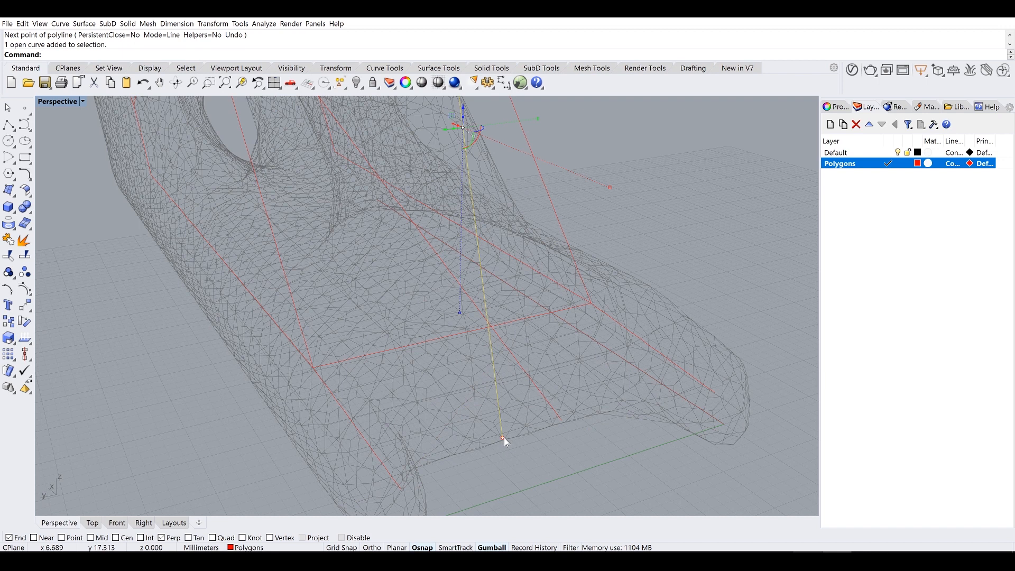
pyautogui.moveTo(502, 438); pyautogui.dragTo(563, 422)
pyautogui.press('Escape')
pyautogui.click(508, 350)
pyautogui.press('Delete')
# Step: Mirror the remaining diagonal brace curve about the frame's centre plane, keeping the original
pyautogui.moveTo(535, 334); pyautogui.dragTo(515, 343, button='right')
pyautogui.click(443, 305)
pyautogui.write('mirror')
pyautogui.press('Return')
pyautogui.moveTo(441, 300); pyautogui.dragTo(415, 204, button='right')
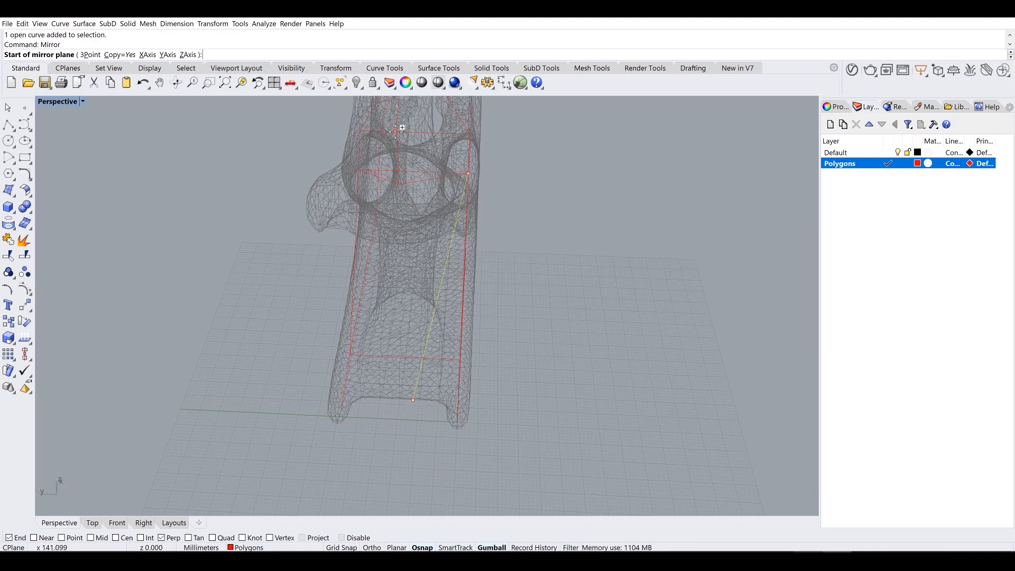
pyautogui.moveTo(361, 185); pyautogui.dragTo(392, 192, button='right')
pyautogui.scroll(5, 386, 196)
pyautogui.click(395, 248)
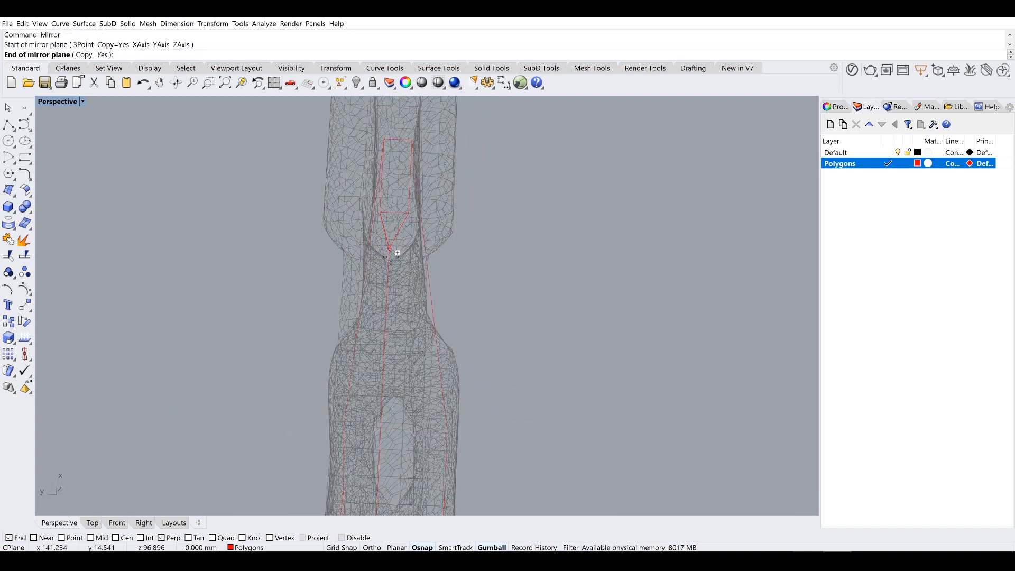
pyautogui.scroll(-7, 387, 257)
pyautogui.keyDown('shift'); pyautogui.moveTo(372, 360); pyautogui.dragTo(387, 211, button='right'); pyautogui.keyUp('shift')
pyautogui.keyDown('shift'); pyautogui.click(397, 374); pyautogui.keyUp('shift')
pyautogui.moveTo(389, 375); pyautogui.dragTo(374, 296, button='right')
# Step: Draw a polyline across the base from one tip to the other, passing through the lower ends of both diagonal braces
pyautogui.scroll(5, 401, 332)
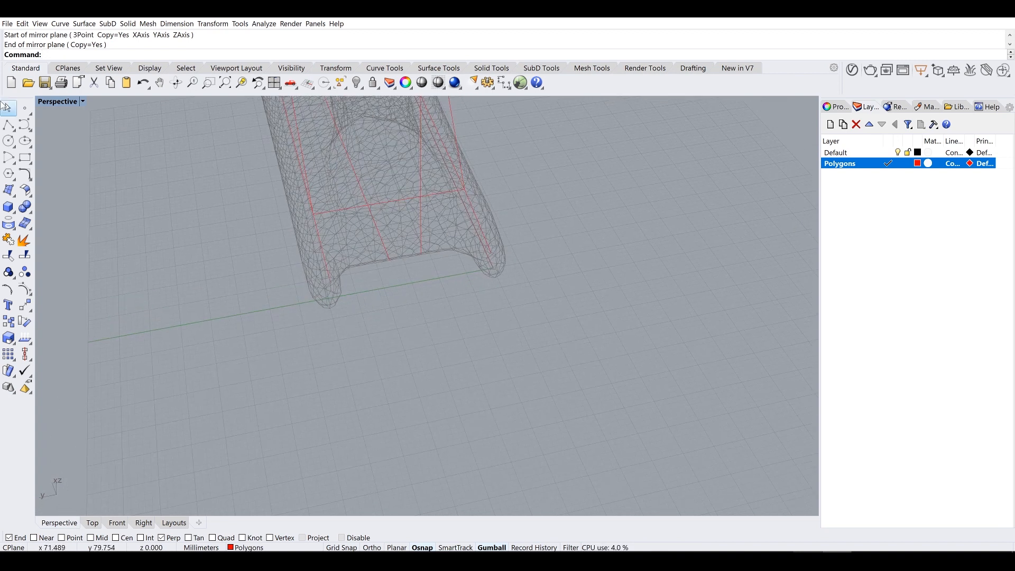
pyautogui.click(8, 125)
pyautogui.click(330, 283)
pyautogui.click(390, 260)
pyautogui.click(422, 254)
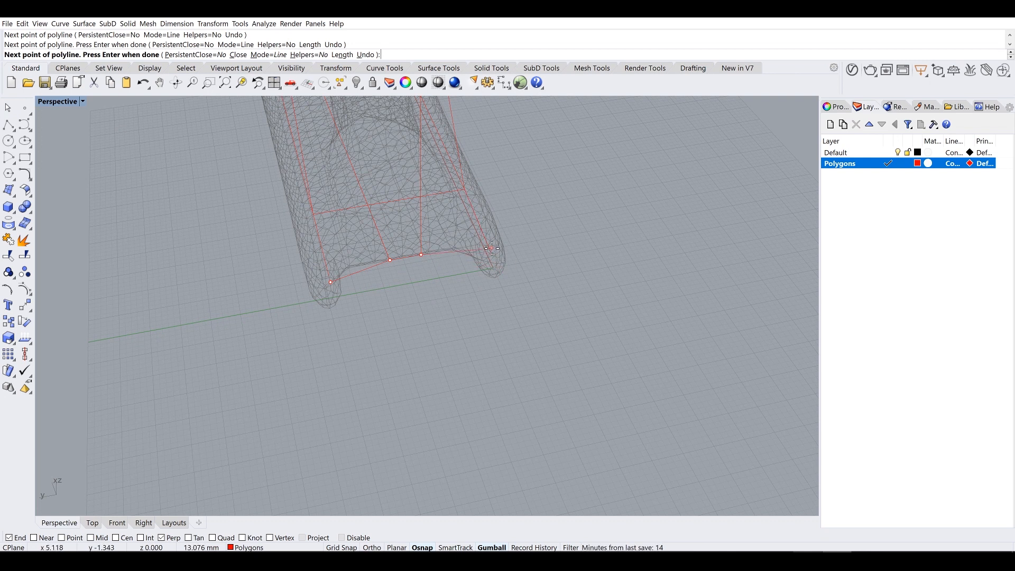
pyautogui.scroll(8, 491, 253)
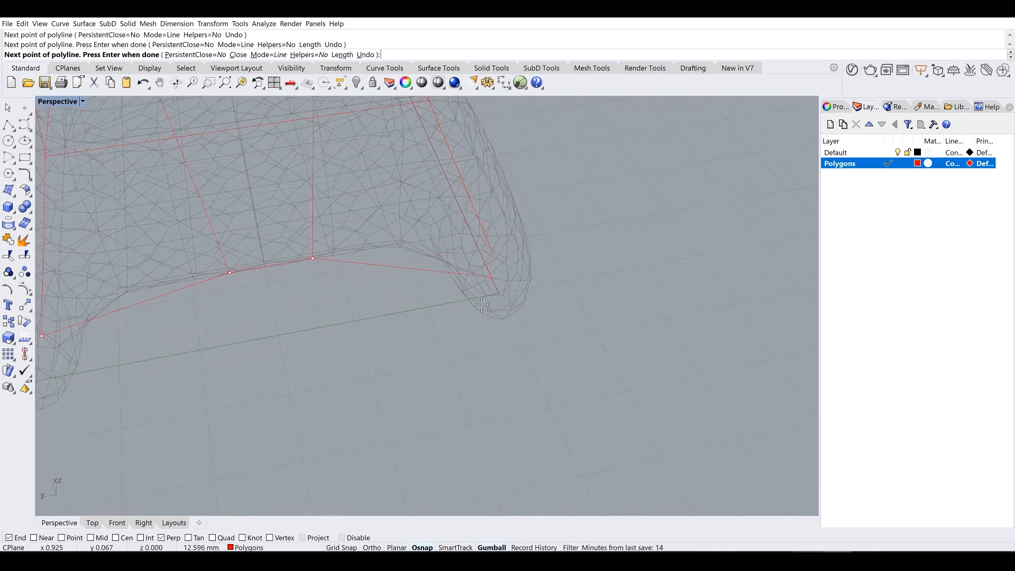
pyautogui.click(497, 256)
pyautogui.rightClick(492, 255)
pyautogui.scroll(-6, 483, 256)
# Step: Hide the Default layer and draw two cross polylines joining the left and right sides at the frame's lower bend
pyautogui.moveTo(473, 256)
pyautogui.mouseDown(button='right')
pyautogui.moveTo(460, 249)
pyautogui.moveTo(487, 248)
pyautogui.mouseUp(button='right')
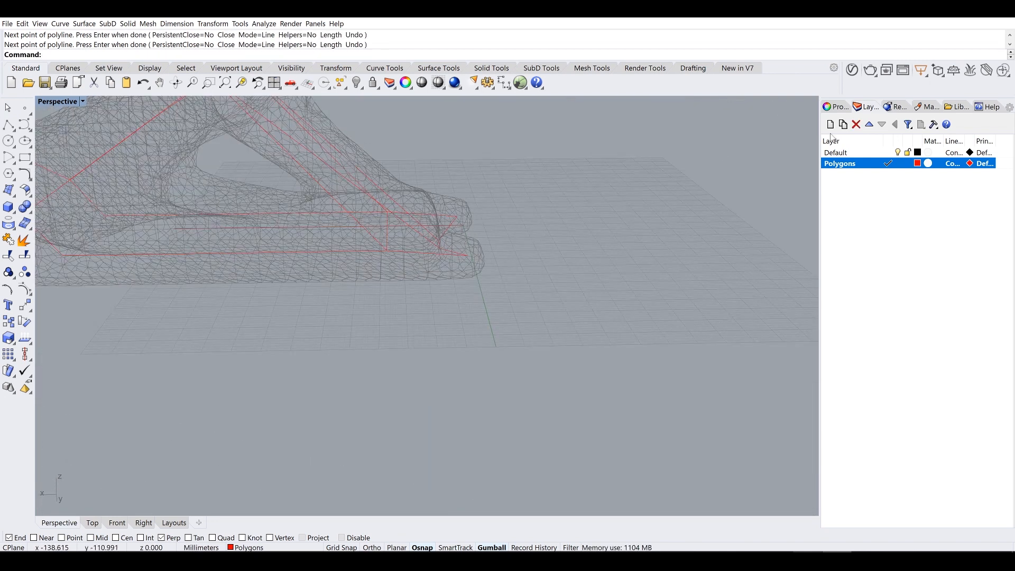
pyautogui.click(898, 153)
pyautogui.moveTo(385, 220); pyautogui.dragTo(299, 272, button='right')
pyautogui.scroll(5, 299, 272)
pyautogui.press('Return')
pyautogui.click(383, 324)
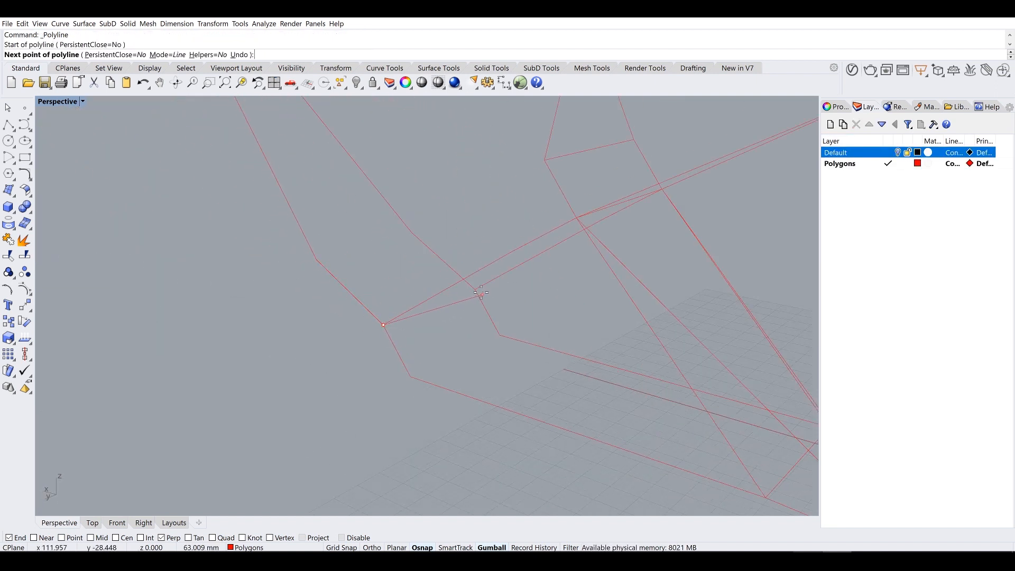
pyautogui.click(476, 290)
pyautogui.press('Return')
pyautogui.press('Return')
pyautogui.click(411, 377)
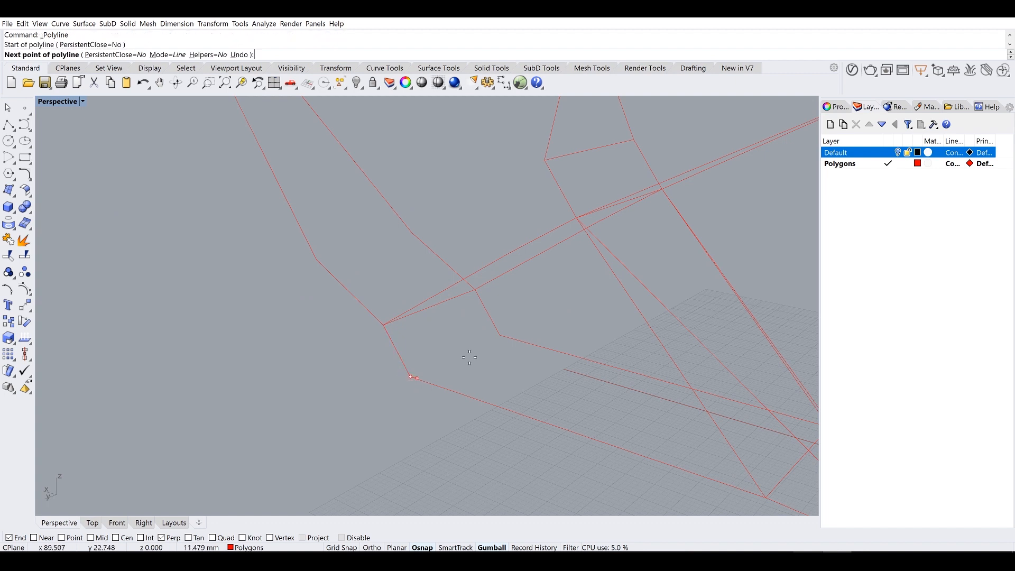
pyautogui.click(500, 337)
pyautogui.press('Return')
pyautogui.moveTo(499, 337); pyautogui.dragTo(437, 323, button='right')
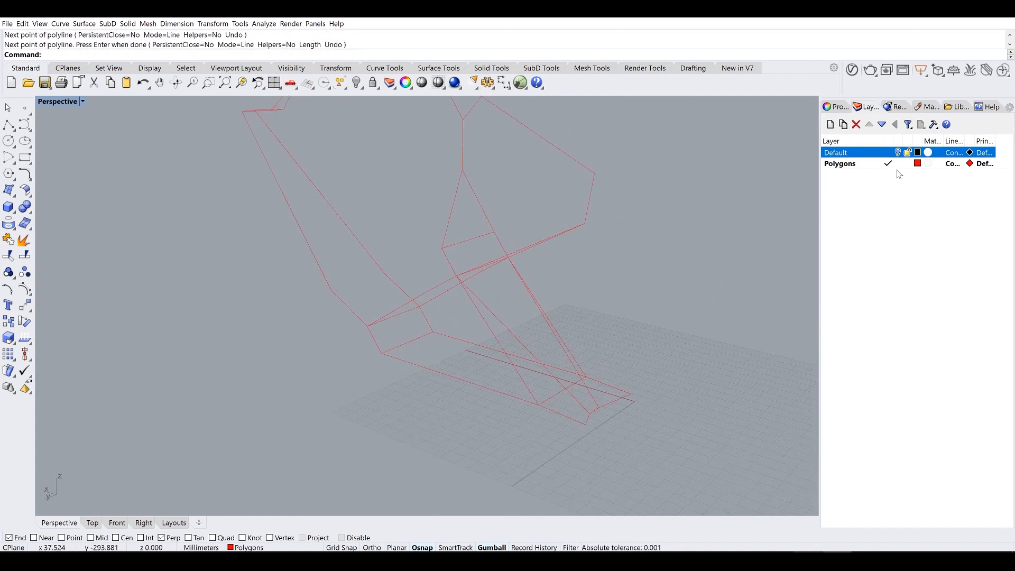
# Step: Show the Default layer and delete the lower of the two cross lines at the frame's lower bend
pyautogui.click(897, 153)
pyautogui.moveTo(365, 339); pyautogui.dragTo(505, 296, button='right')
pyautogui.scroll(3, 418, 349)
pyautogui.moveTo(443, 343); pyautogui.dragTo(426, 345, button='right')
pyautogui.click(435, 347)
pyautogui.press('Delete')
# Step: Draw a cross polyline between the two corner points where the base rails meet the lower bend
pyautogui.scroll(10, 404, 350)
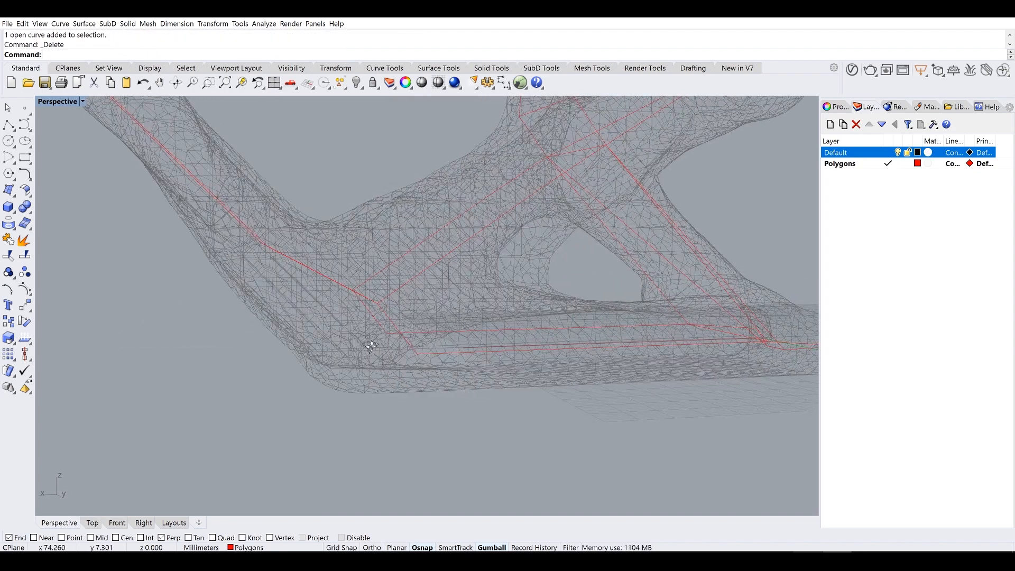
pyautogui.moveTo(400, 347); pyautogui.dragTo(361, 341, button='right')
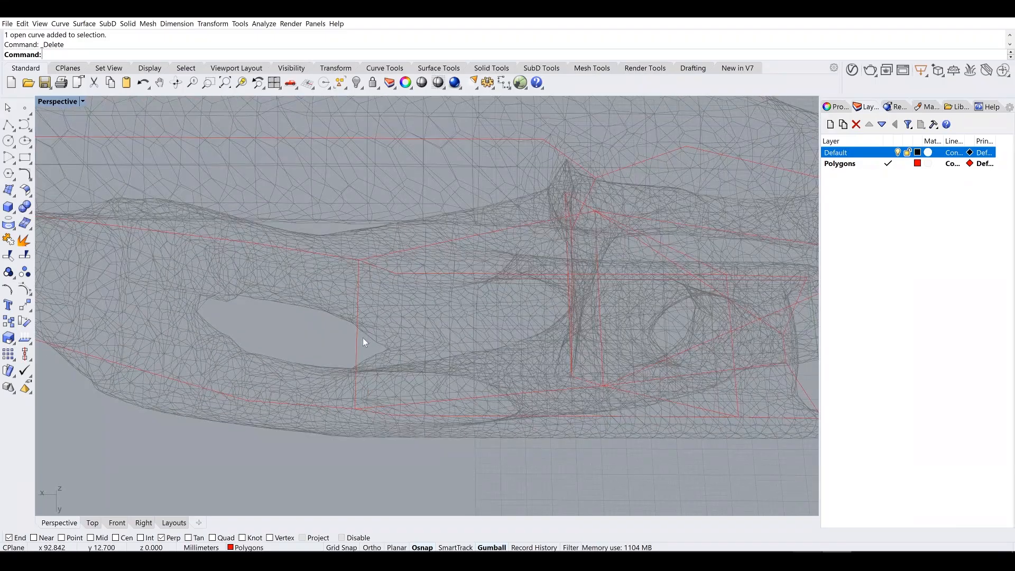
pyautogui.keyDown('shift'); pyautogui.moveTo(168, 296); pyautogui.dragTo(384, 384, button='right'); pyautogui.keyUp('shift')
pyautogui.scroll(6, 384, 384)
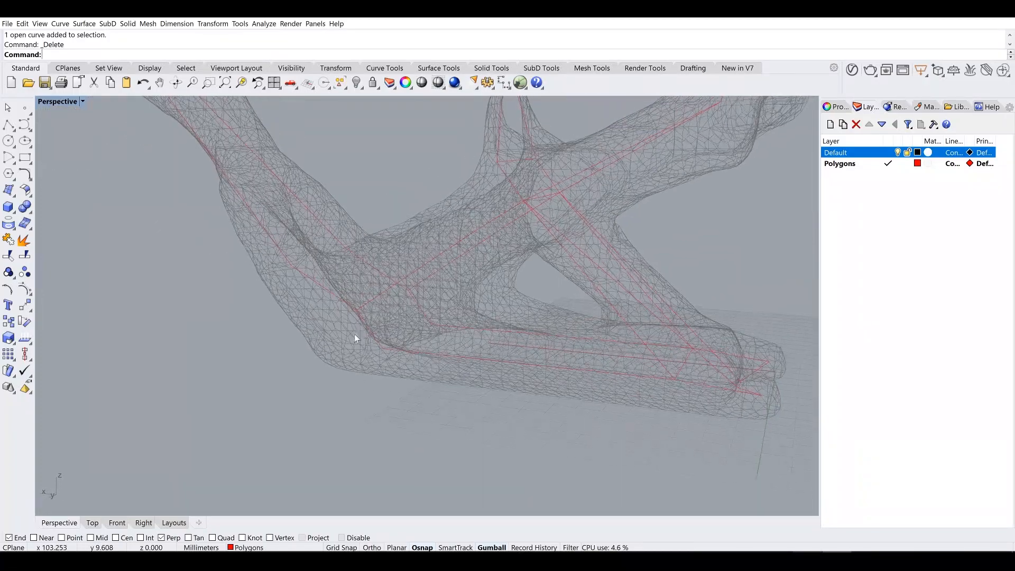
pyautogui.rightClick(358, 344)
pyautogui.click(368, 344)
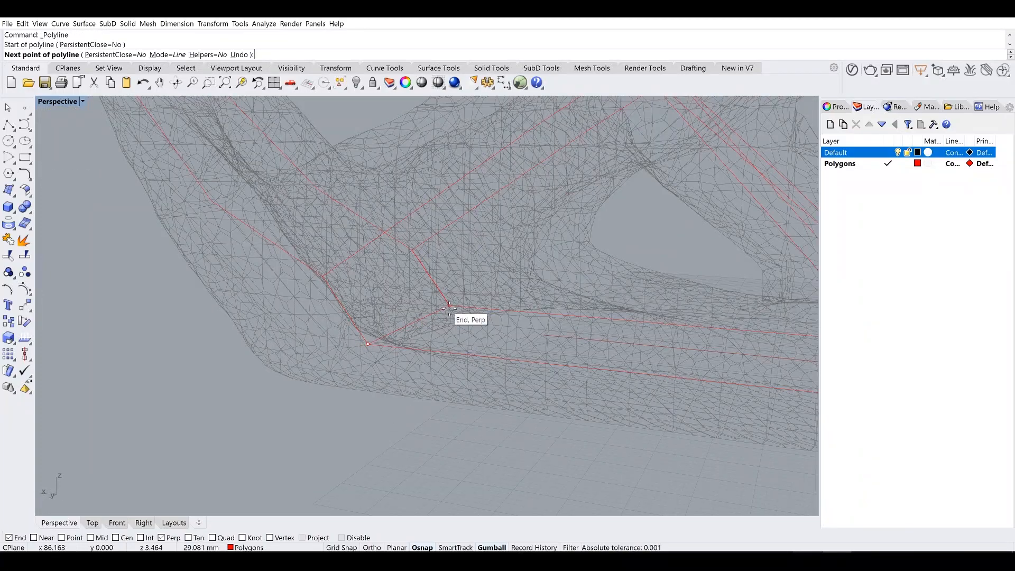
pyautogui.click(449, 307)
pyautogui.rightClick(449, 309)
pyautogui.scroll(-8, 371, 327)
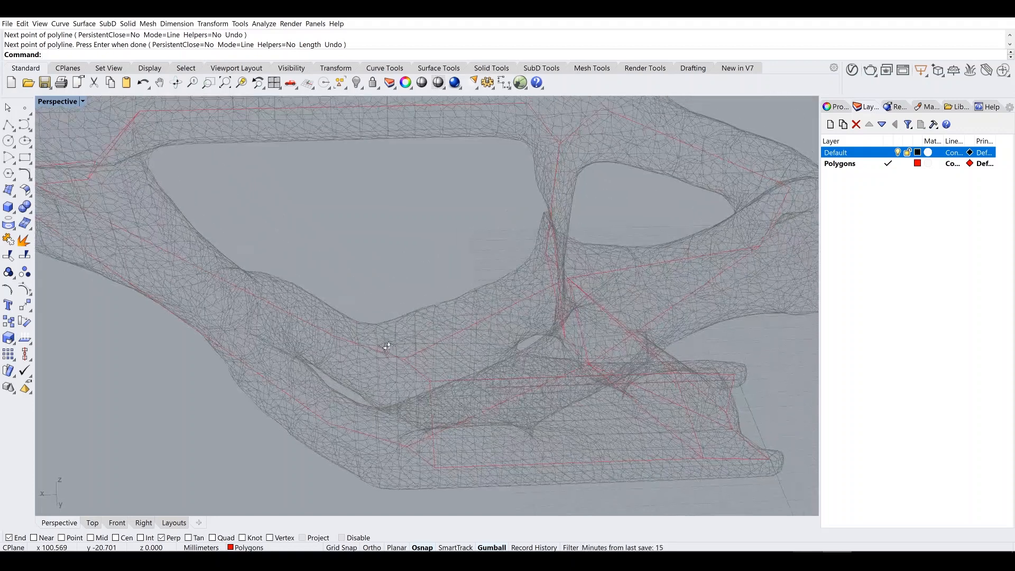
# Step: Hide the Default layer, then select all skeleton curves and explode them into single segments
pyautogui.click(899, 153)
pyautogui.moveTo(664, 358); pyautogui.dragTo(263, 138)
pyautogui.write('Ex')
pyautogui.press('Return')
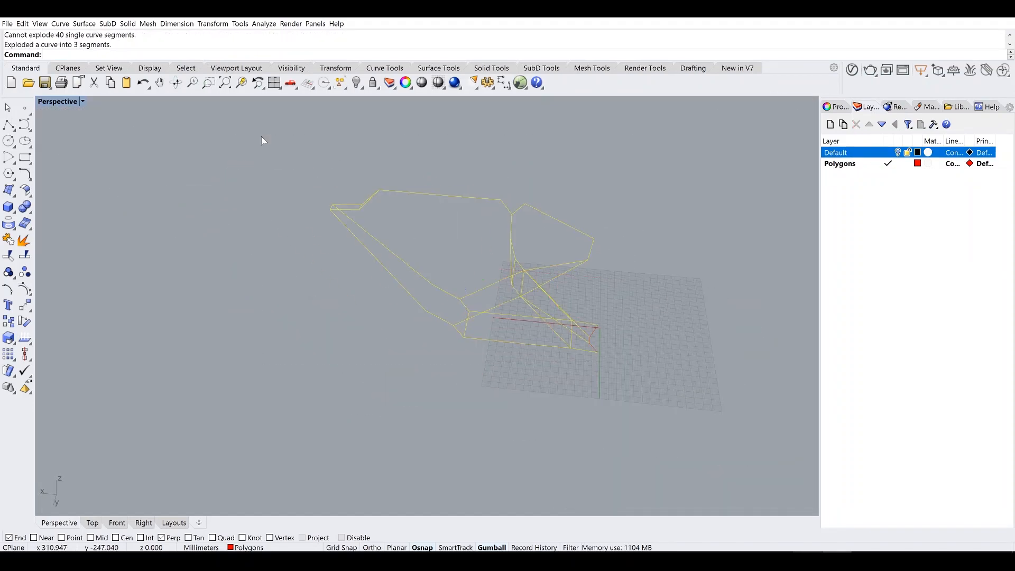
pyautogui.moveTo(518, 259)
pyautogui.mouseDown(button='right')
pyautogui.moveTo(512, 253)
pyautogui.moveTo(526, 256)
pyautogui.mouseUp(button='right')
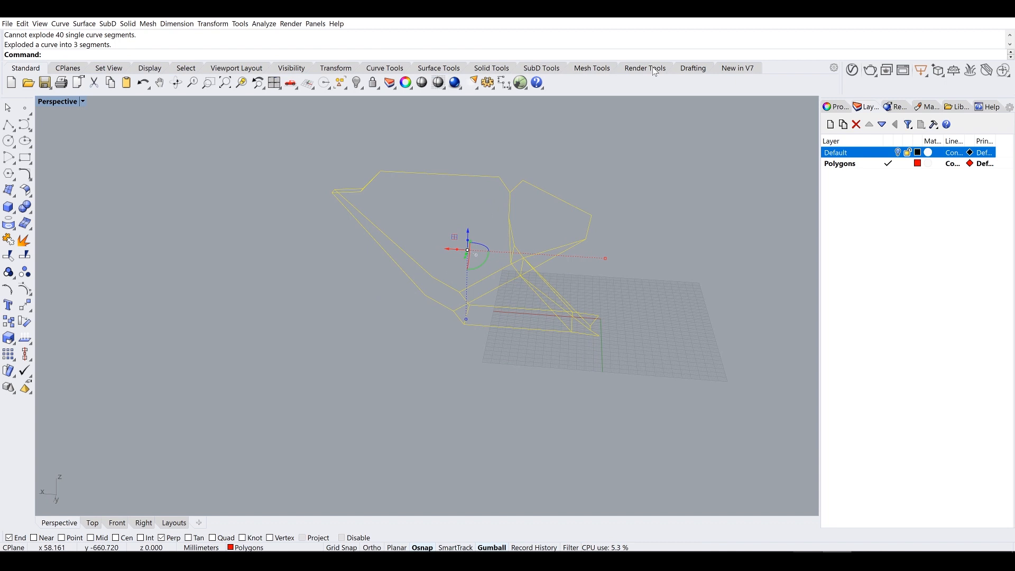
# Step: Run MultiPipe on the selected skeleton curves and set the Perspective view to Shaded display
pyautogui.click(607, 69)
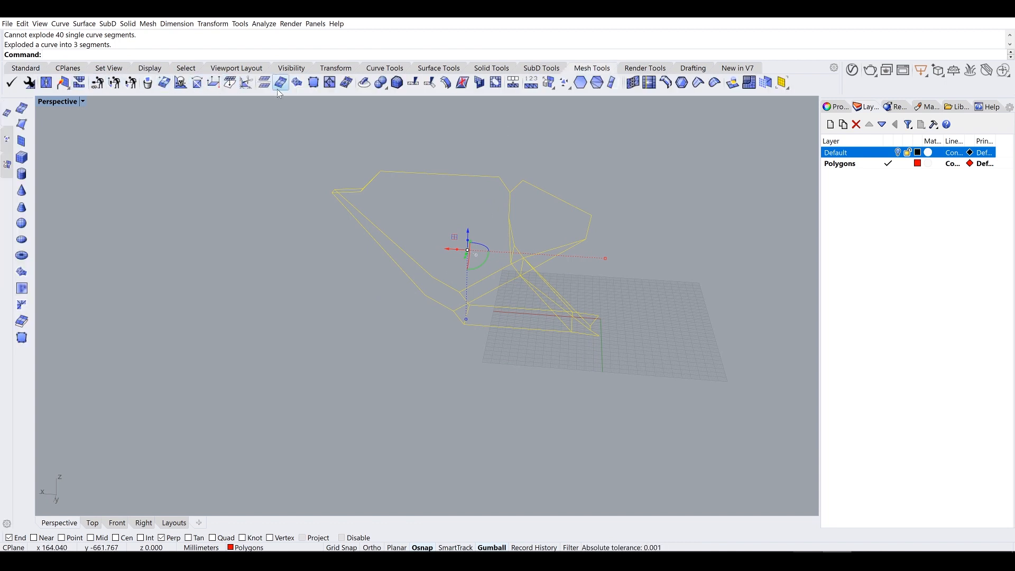
pyautogui.click(542, 69)
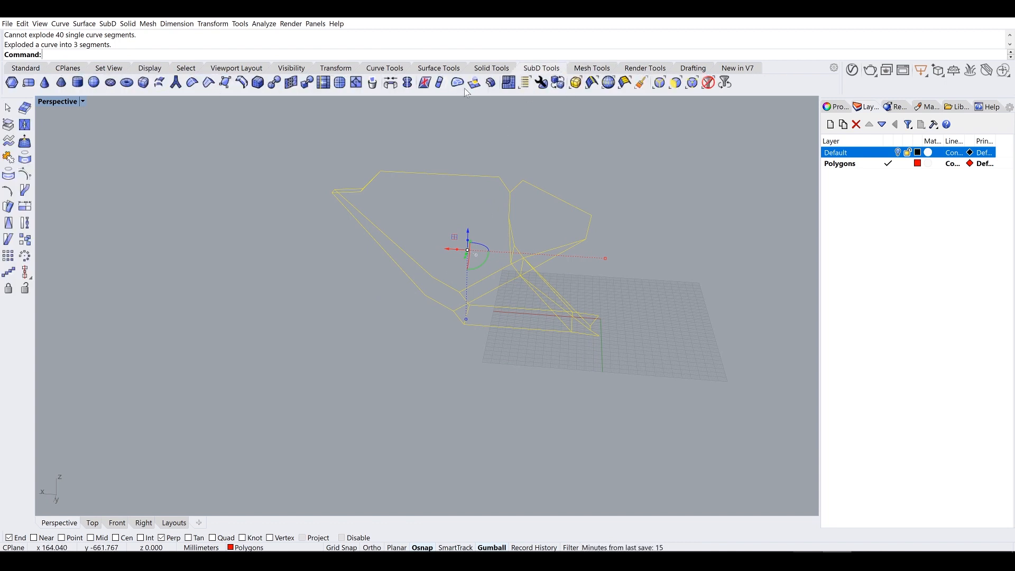
pyautogui.click(175, 85)
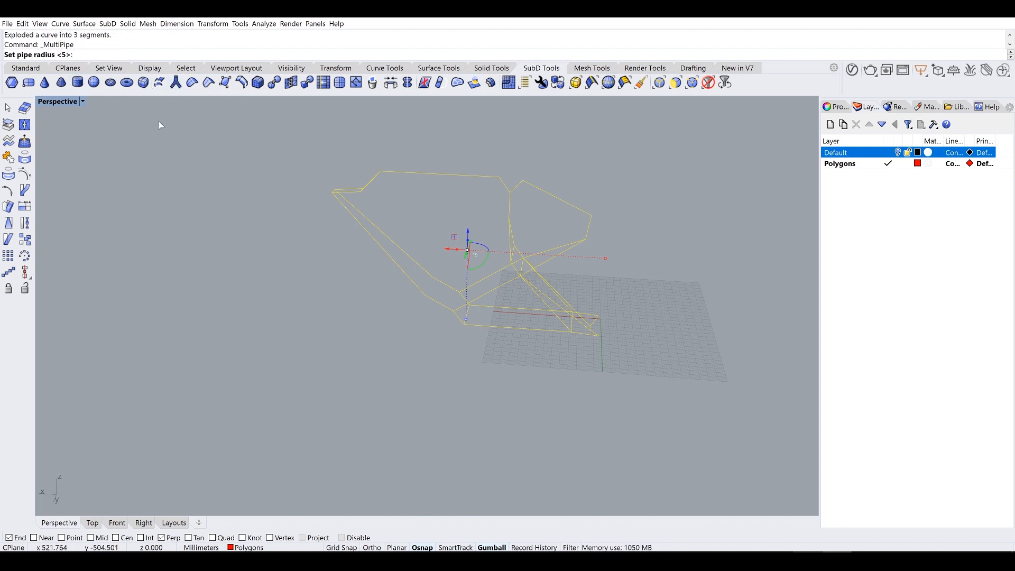
pyautogui.press('Return')
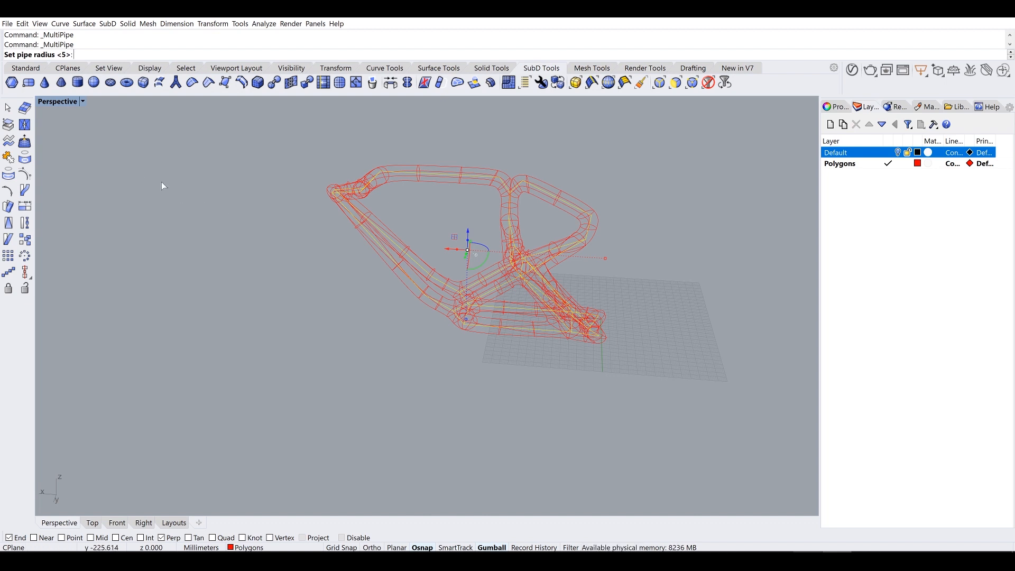
pyautogui.click(62, 104)
pyautogui.click(80, 146)
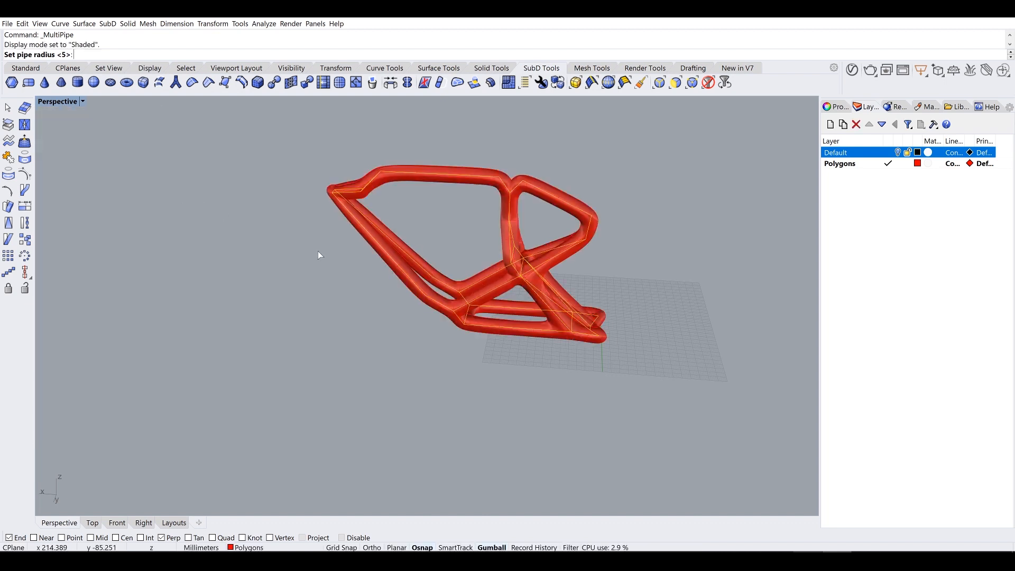
# Step: Finish the MultiPipe with a pipe radius of 5 mm and select the resulting SubD
pyautogui.moveTo(348, 225); pyautogui.dragTo(369, 283, button='right')
pyautogui.scroll(5, 317, 392)
pyautogui.scroll(-10, 303, 396)
pyautogui.moveTo(344, 399); pyautogui.dragTo(381, 368, button='right')
pyautogui.scroll(5, 585, 352)
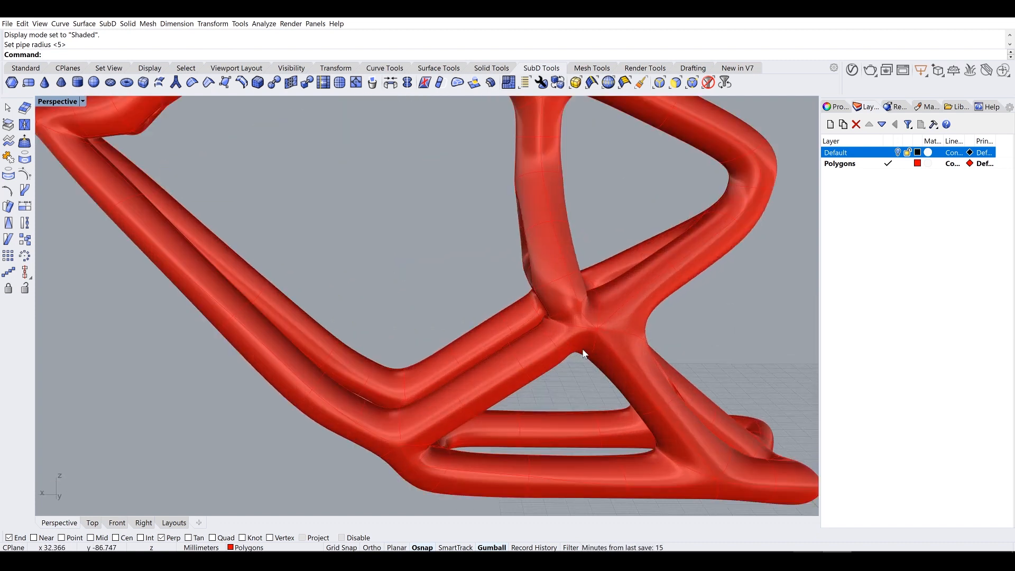
pyautogui.click(597, 319)
pyautogui.scroll(-5, 597, 320)
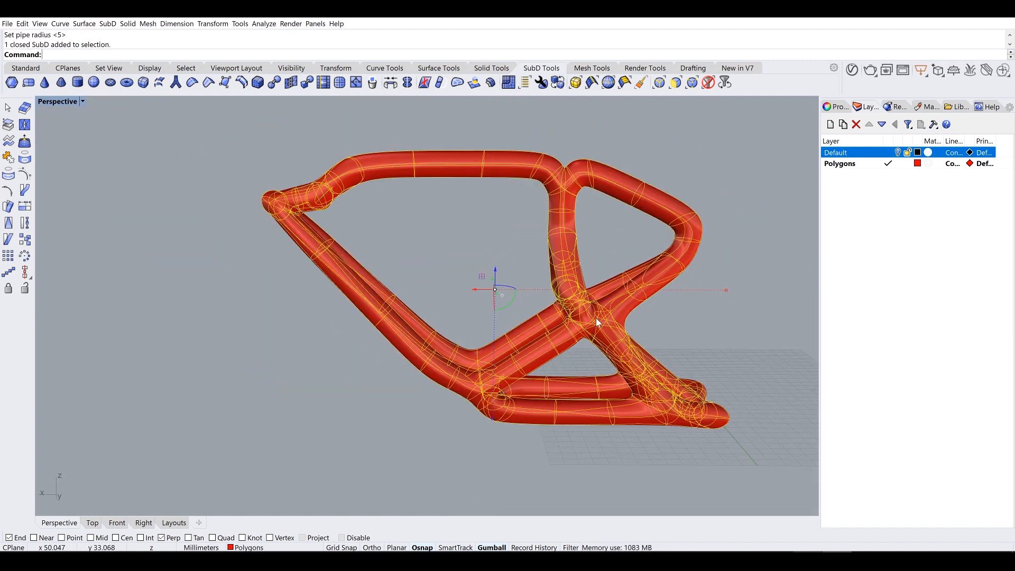
# Step: Convert the selected MultiPipe SubD to NURBS with ToNURBS, keeping DeleteInputObjects=No
pyautogui.write('ToNURBS')
pyautogui.press('Return')
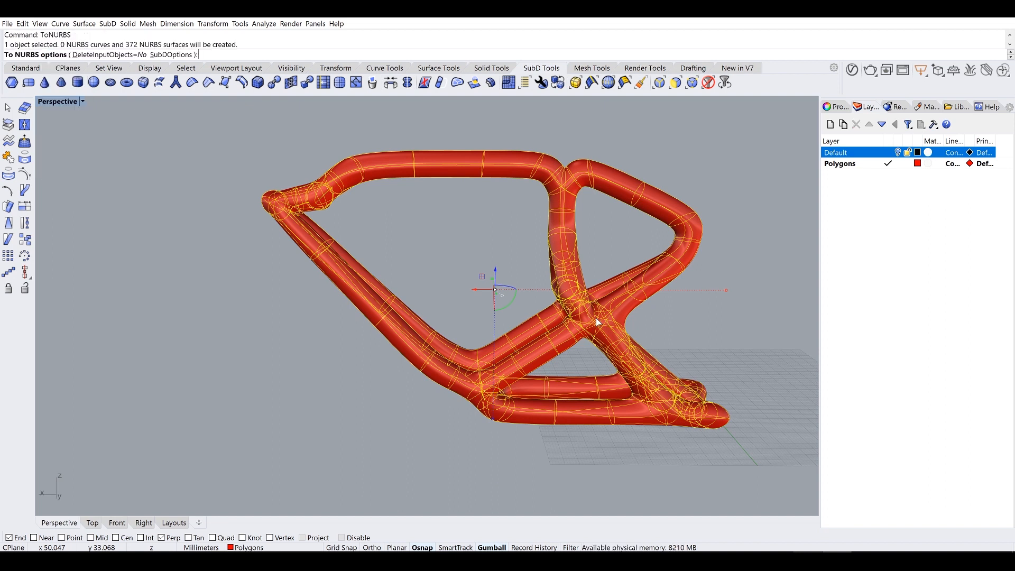
pyautogui.press('Return')
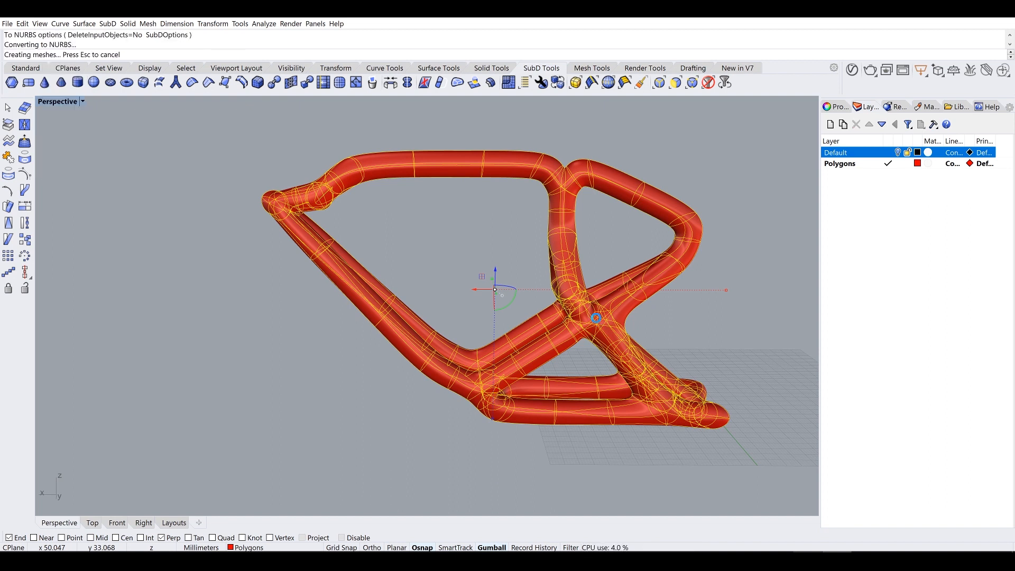
# Step: Inspect the converted frame around its joints and delete the still-selected original SubD
pyautogui.scroll(4, 281, 181)
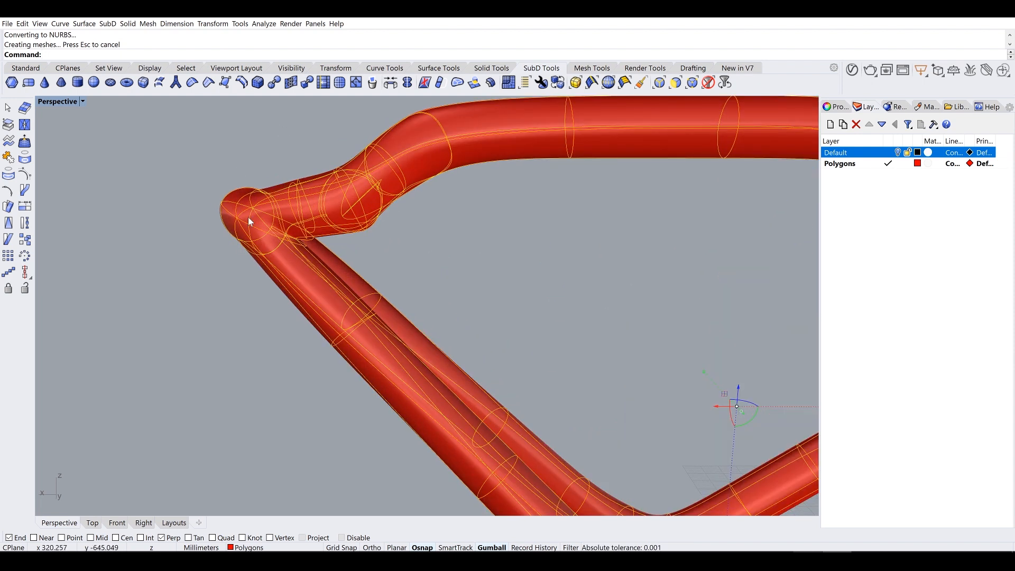
pyautogui.scroll(-5, 250, 216)
pyautogui.scroll(1, 257, 210)
pyautogui.scroll(4, 255, 222)
pyautogui.scroll(-4, 297, 231)
pyautogui.moveTo(366, 247); pyautogui.dragTo(367, 251, button='right')
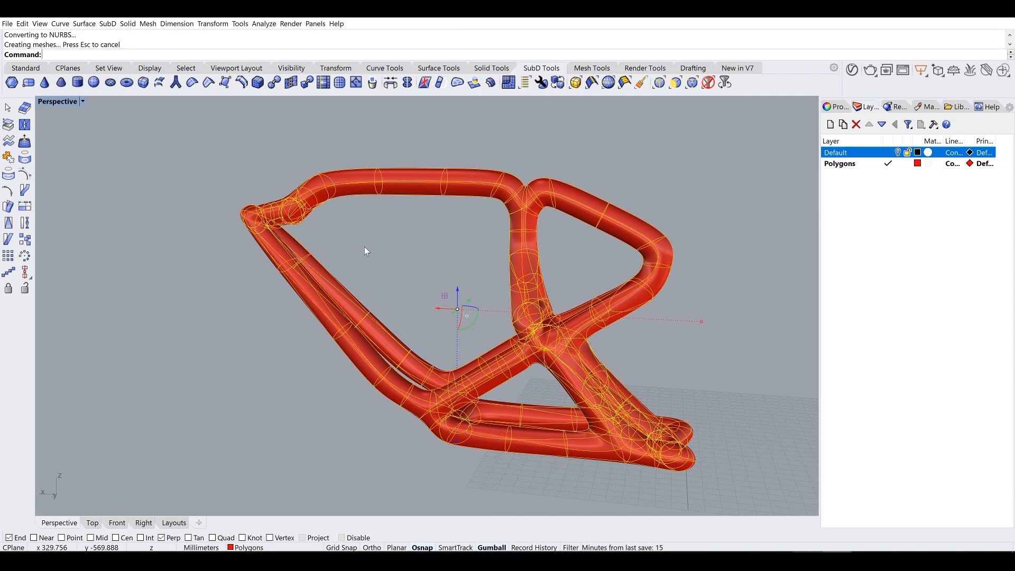
pyautogui.press('Delete')
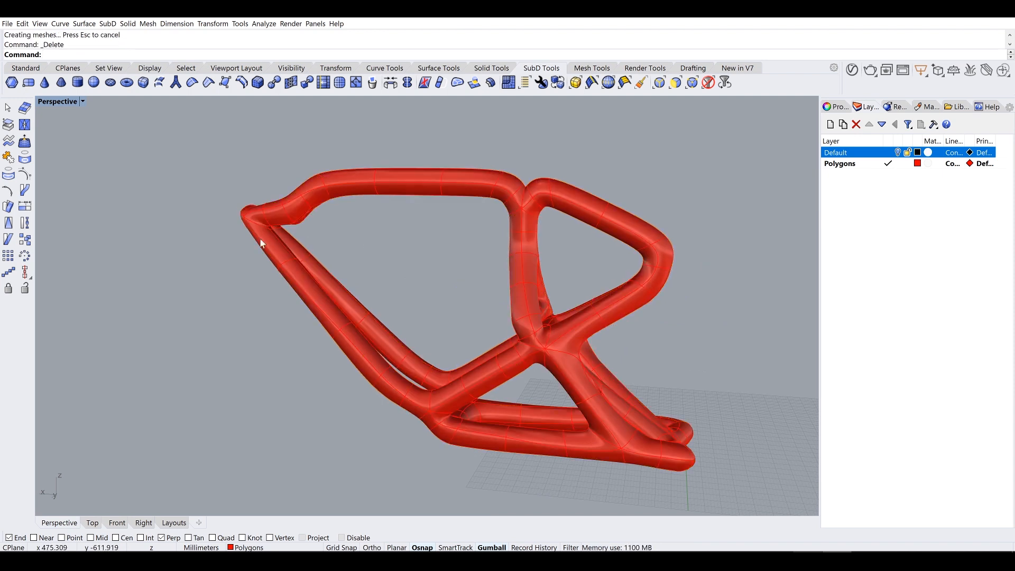
# Step: Select the closed NURBS polysurface of the pipe frame and cut it to the clipboard
pyautogui.scroll(4, 258, 233)
pyautogui.scroll(3, 320, 200)
pyautogui.click(228, 146)
pyautogui.scroll(-8, 247, 187)
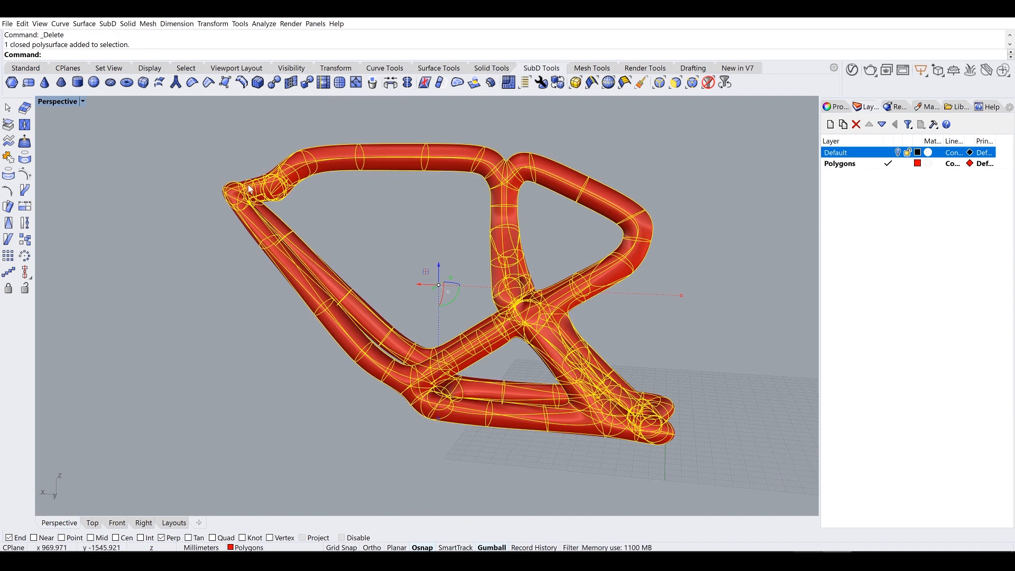
pyautogui.scroll(-5, 308, 215)
pyautogui.moveTo(307, 215); pyautogui.dragTo(331, 243, button='right')
pyautogui.scroll(3, 331, 242)
pyautogui.click(335, 228)
pyautogui.click(262, 217)
pyautogui.hotkey('ctrl', 'x')
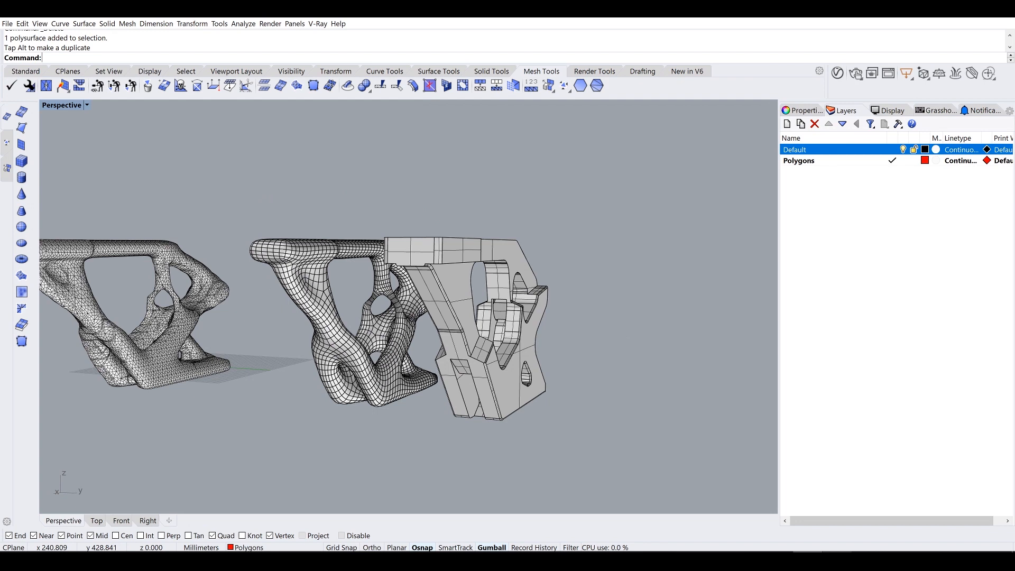
# Step: Paste the pipe frame into the Rhino 6 document and move it between the triangulated mesh and the quad mesh
pyautogui.moveTo(560, 438); pyautogui.dragTo(573, 444, button='right')
pyautogui.hotkey('ctrl', 'v')
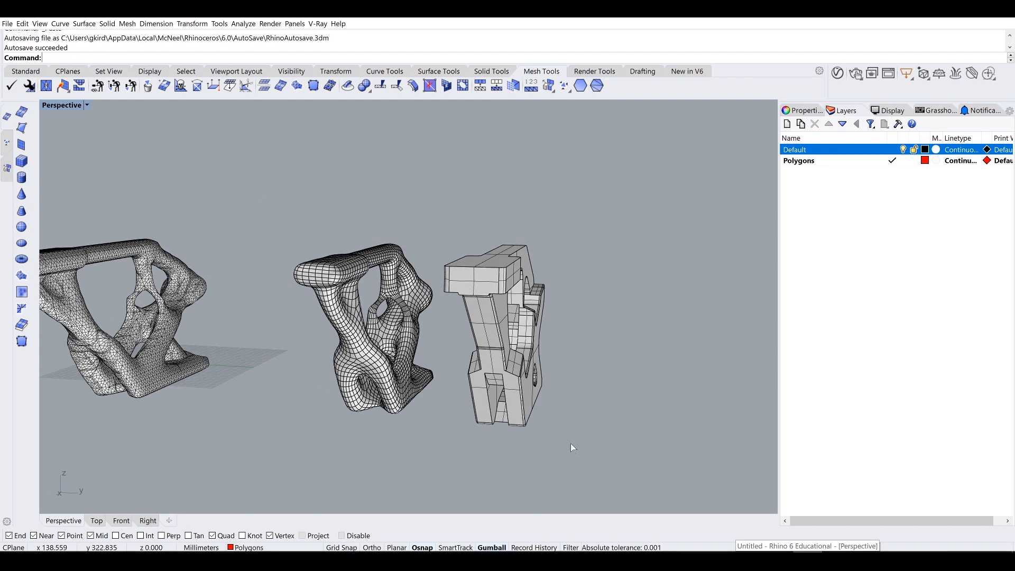
pyautogui.keyDown('shift'); pyautogui.moveTo(456, 415); pyautogui.dragTo(533, 412, button='right'); pyautogui.keyUp('shift')
pyautogui.moveTo(229, 323); pyautogui.dragTo(385, 354)
pyautogui.click(357, 450)
pyautogui.moveTo(358, 448); pyautogui.dragTo(420, 430, button='right')
# Step: Select the pasted pipe frame and change it to the Default layer
pyautogui.click(392, 310)
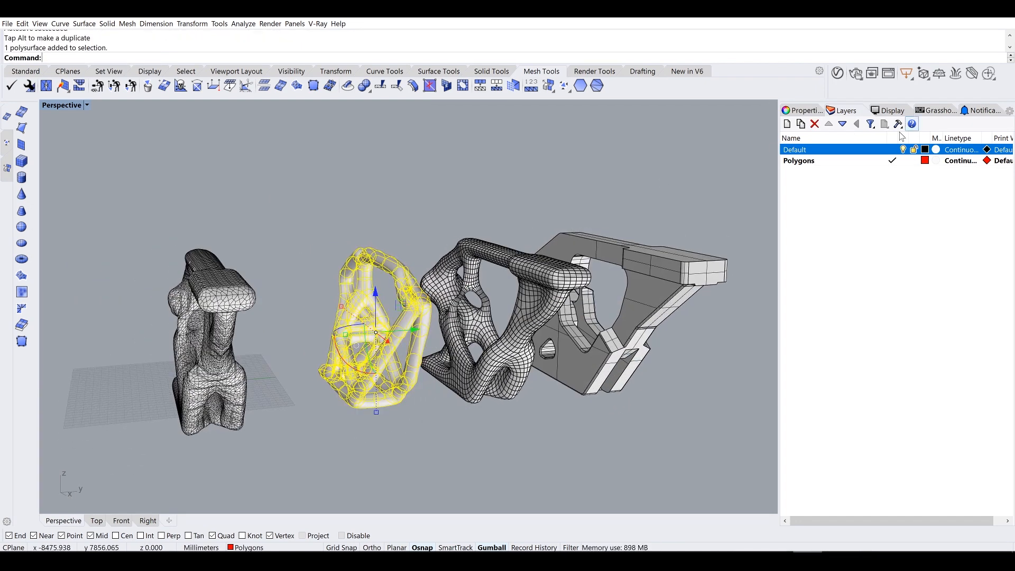
pyautogui.rightClick(858, 152)
pyautogui.click(888, 300)
pyautogui.click(659, 413)
pyautogui.moveTo(659, 413); pyautogui.dragTo(622, 404, button='right')
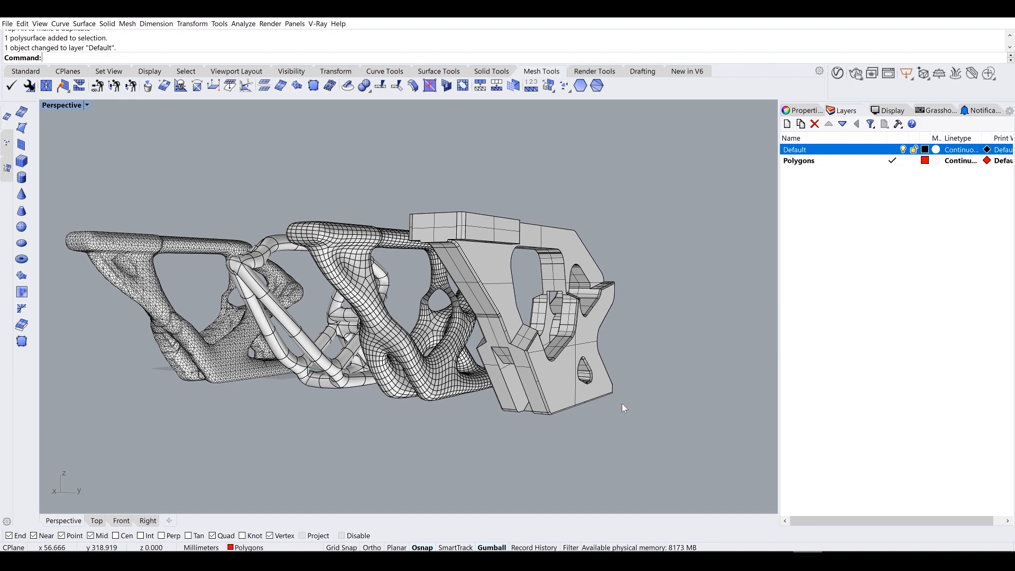
# Step: Compare the model versions side by side from several angles, selecting the pipe frame and the faceted solid in turn
pyautogui.scroll(6, 337, 273)
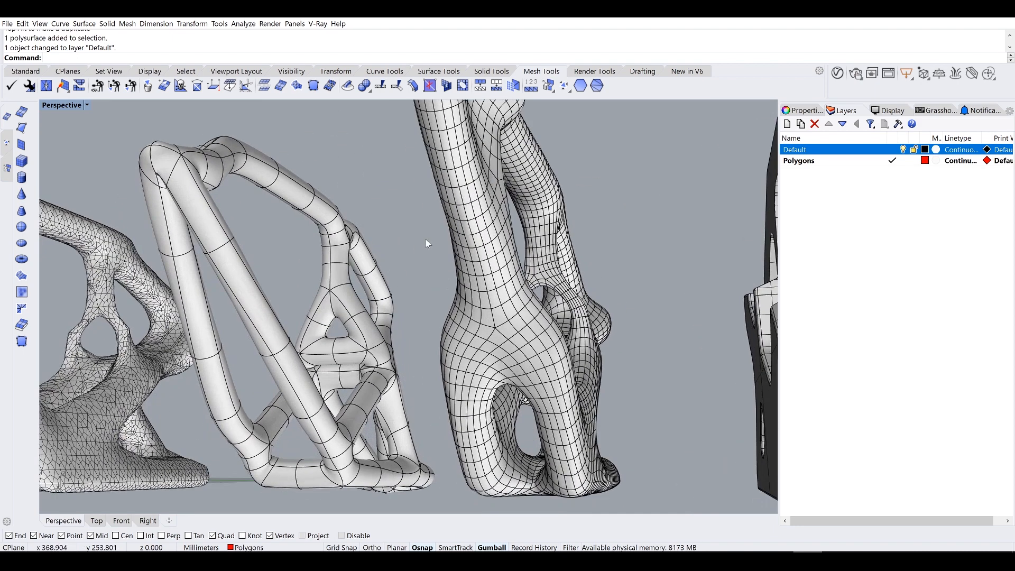
pyautogui.scroll(-6, 417, 236)
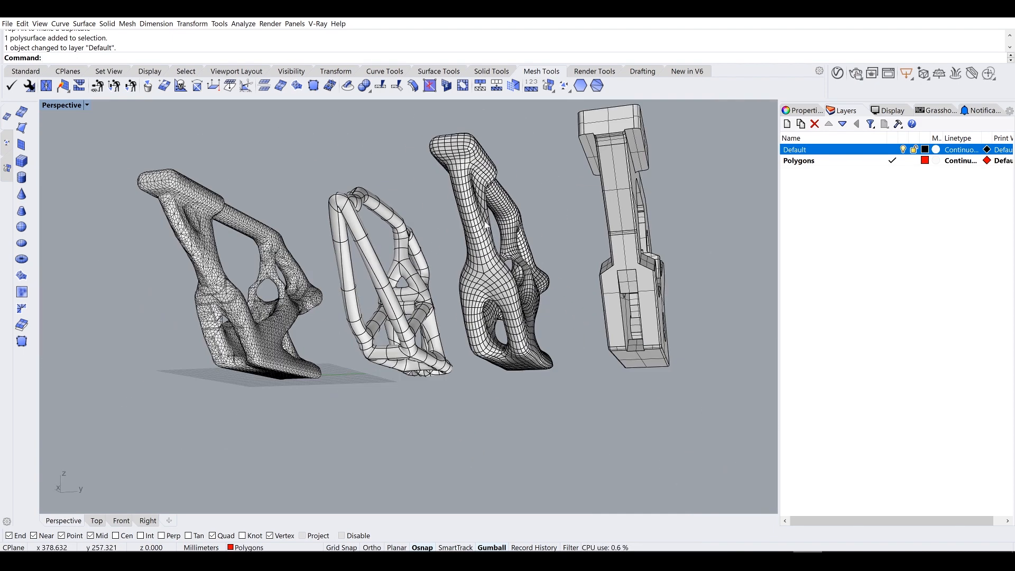
pyautogui.moveTo(484, 224); pyautogui.dragTo(310, 264, button='right')
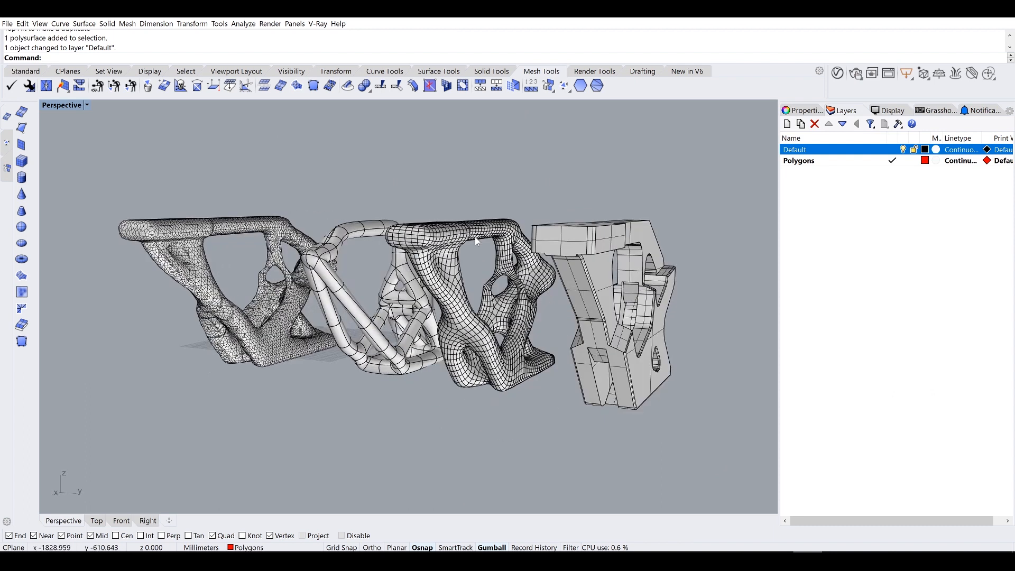
pyautogui.click(306, 266)
pyautogui.click(607, 258)
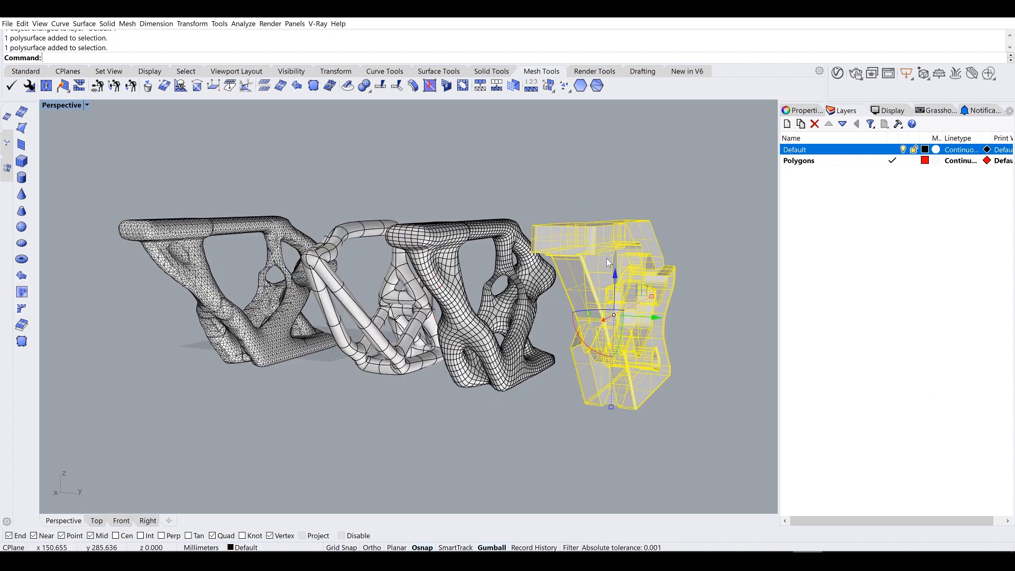
pyautogui.click(644, 211)
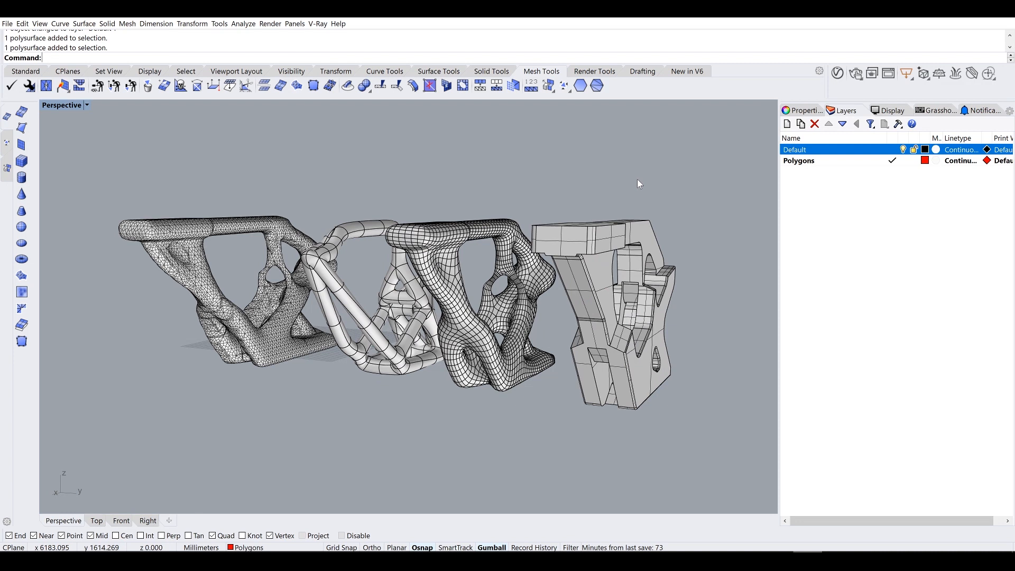
# Step: Move the pipe frame into line with the neighbouring triangulated and quad meshes, then deselect it
pyautogui.moveTo(640, 183); pyautogui.dragTo(512, 235, button='right')
pyautogui.click(388, 304)
pyautogui.moveTo(426, 323); pyautogui.dragTo(423, 383)
pyautogui.click(448, 353)
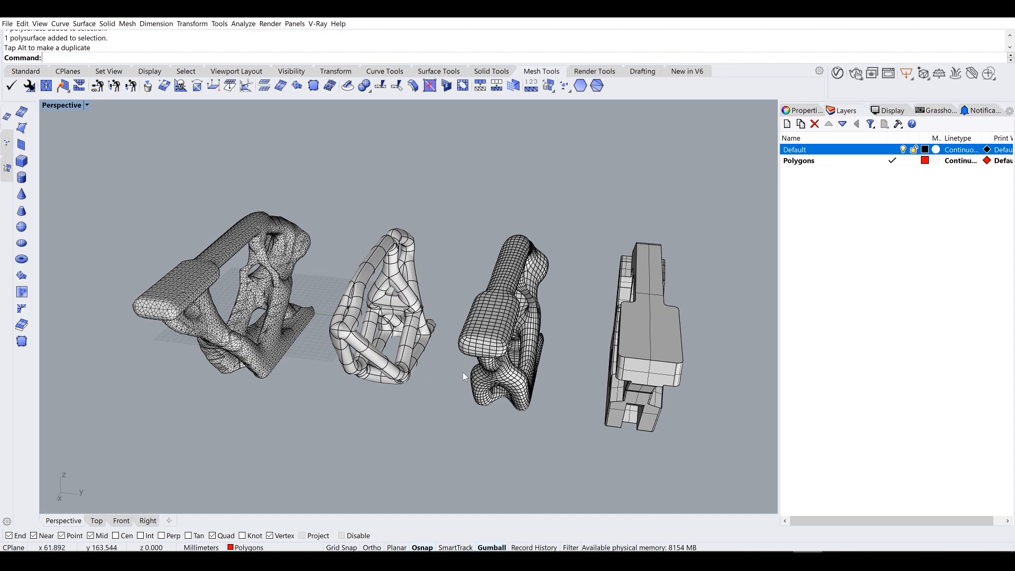